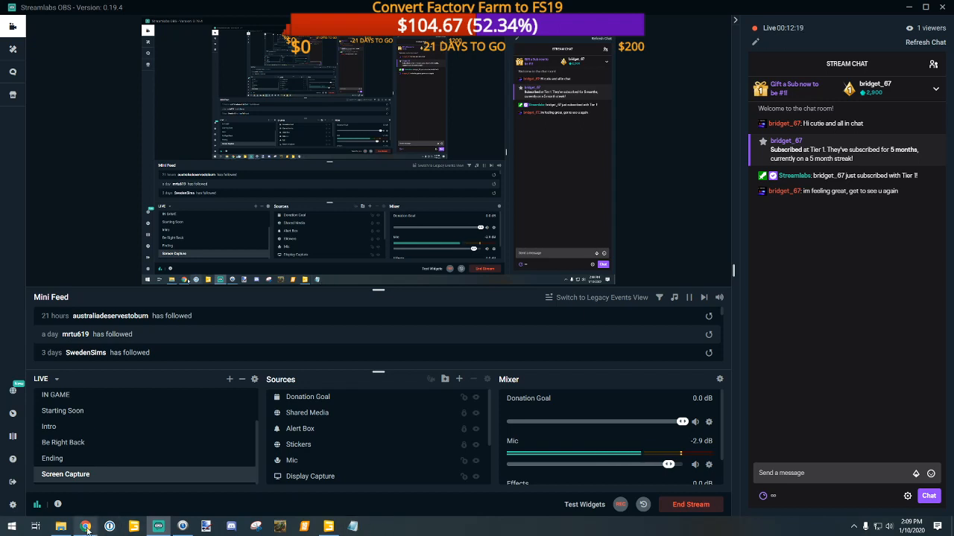
Step: Open the mapDE i3D file from the FS19_DondiegoMap download's maps folder in GIANTS Editor version 8.1.0
{"action": "left_click", "coordinate": [61, 526]}
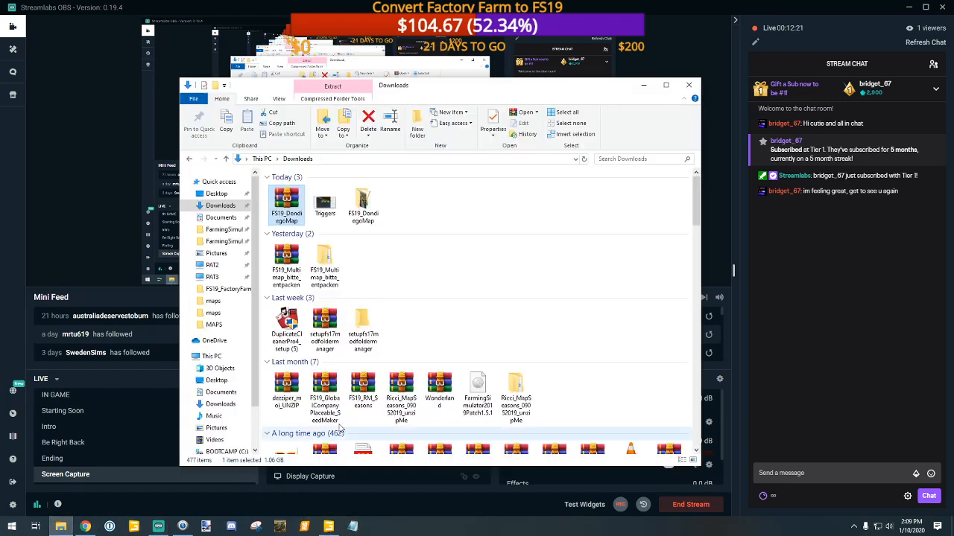
{"action": "double_click", "coordinate": [362, 204]}
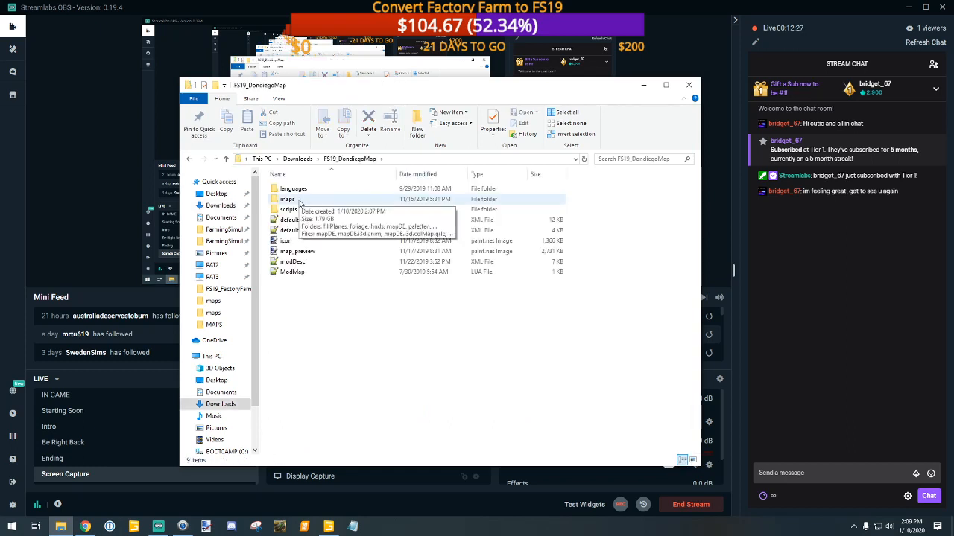
{"action": "double_click", "coordinate": [299, 201]}
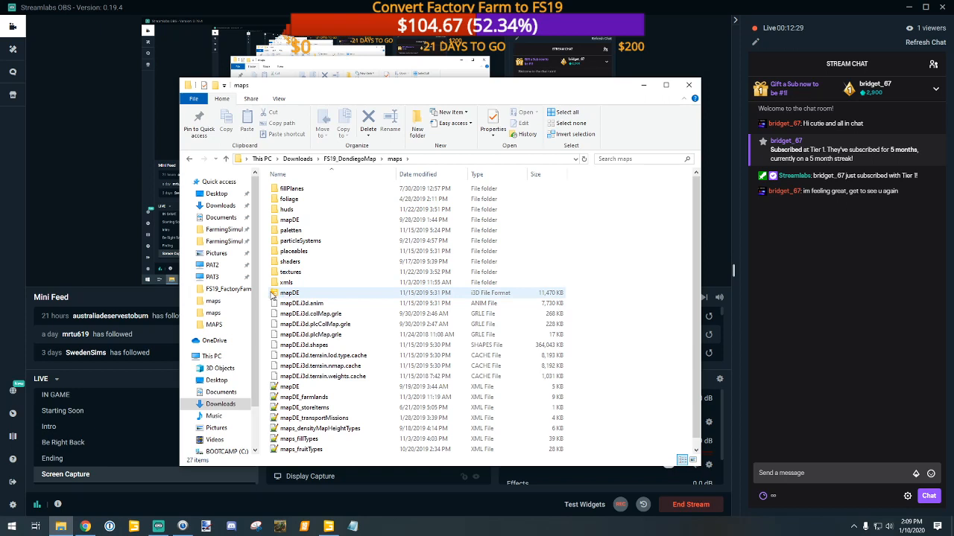
{"action": "left_click", "coordinate": [274, 295]}
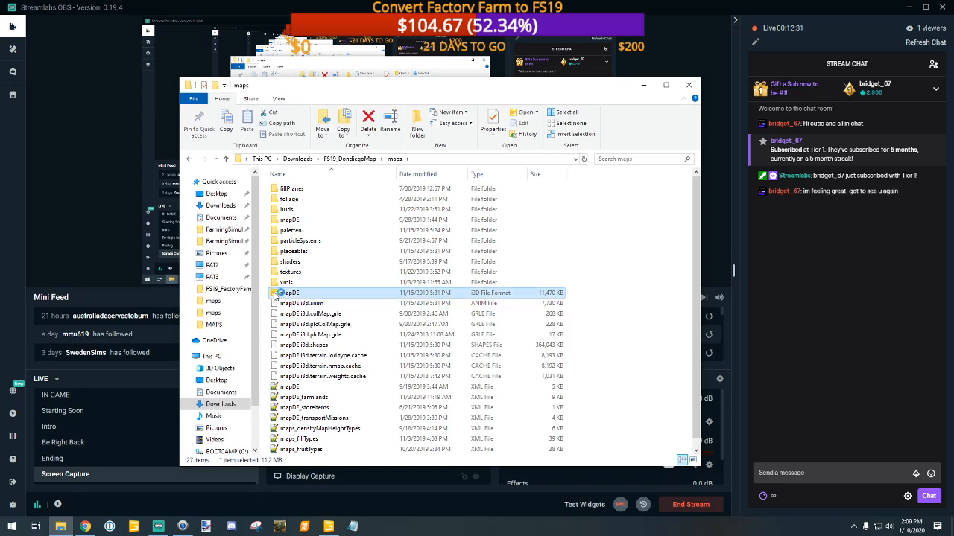
{"action": "double_click", "coordinate": [274, 296]}
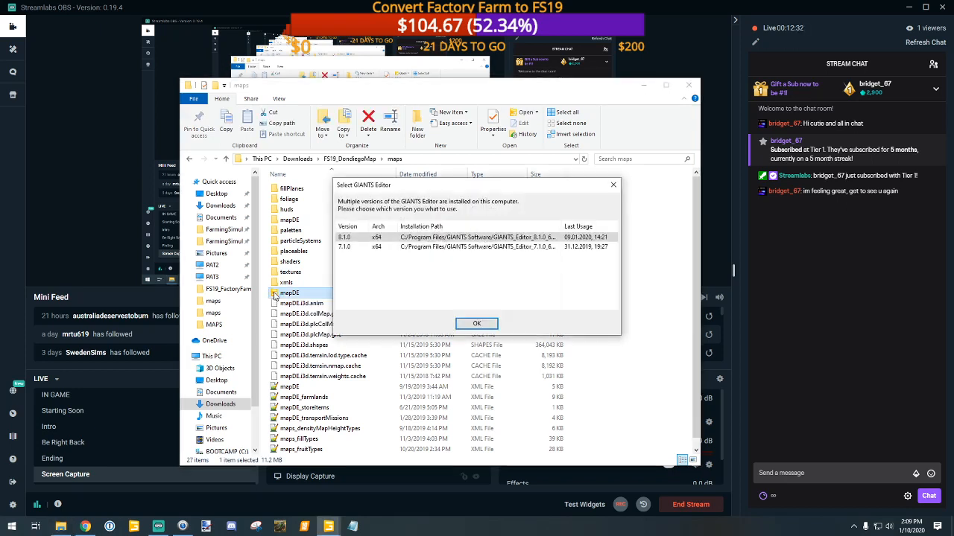
{"action": "left_click", "coordinate": [471, 326]}
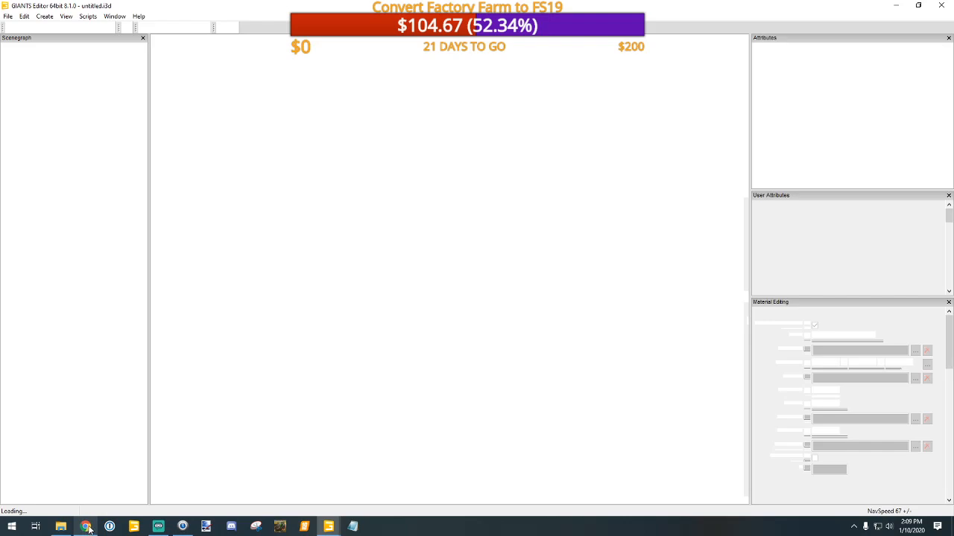
{"action": "left_click", "coordinate": [159, 527]}
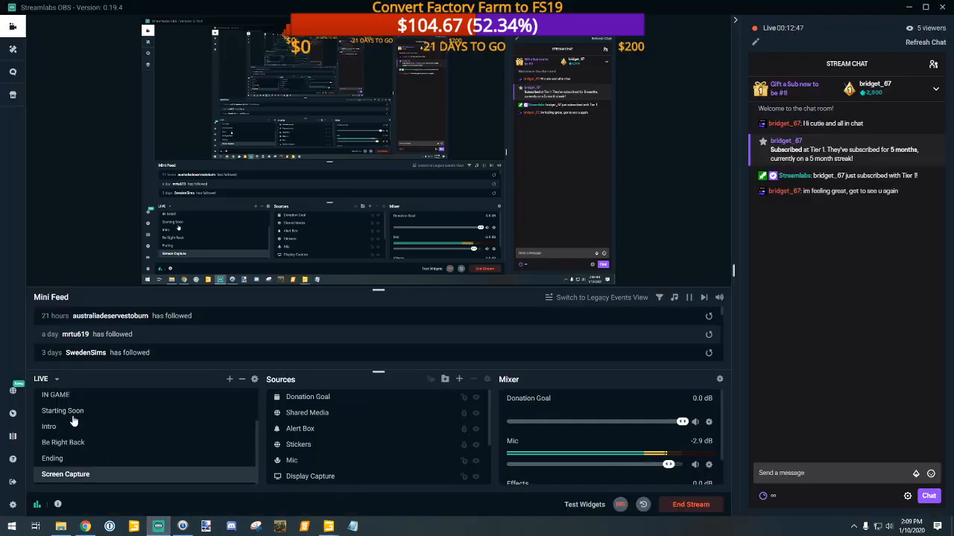
{"action": "scroll", "coordinate": [70, 421], "scroll_direction": "up", "scroll_amount": 3}
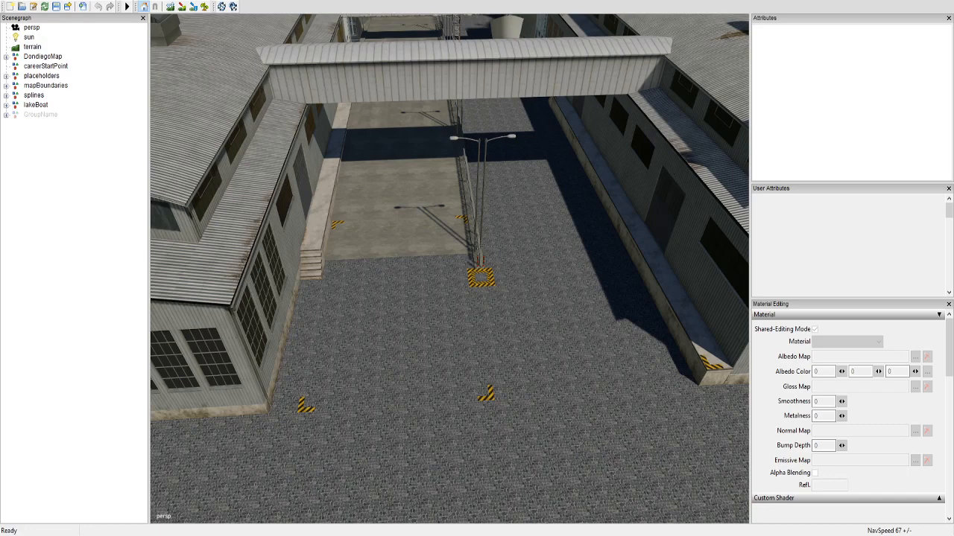
Step: Find and select the seedLager group under placeholders and bring its silo beside the farm building into view
{"action": "left_click", "coordinate": [6, 76]}
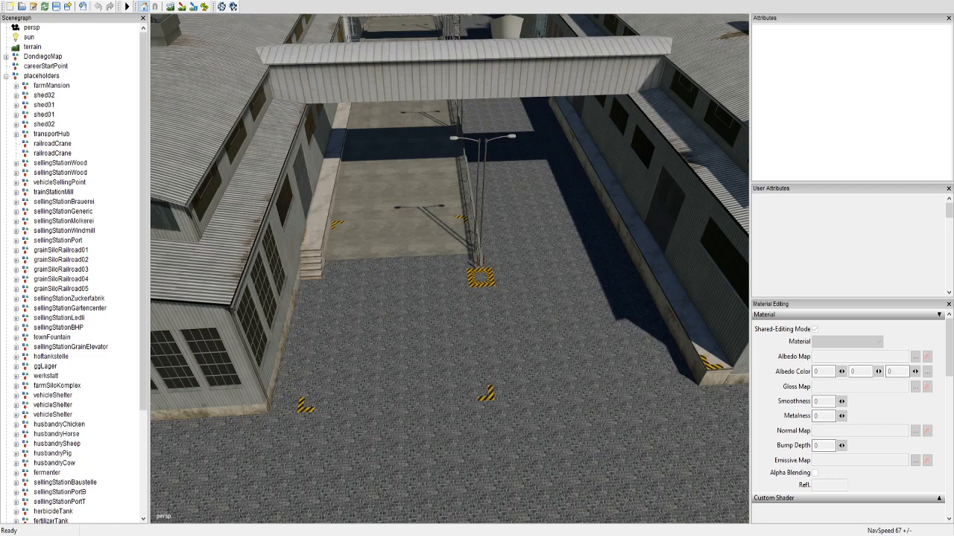
{"action": "scroll", "coordinate": [75, 268], "scroll_direction": "down", "scroll_amount": 3}
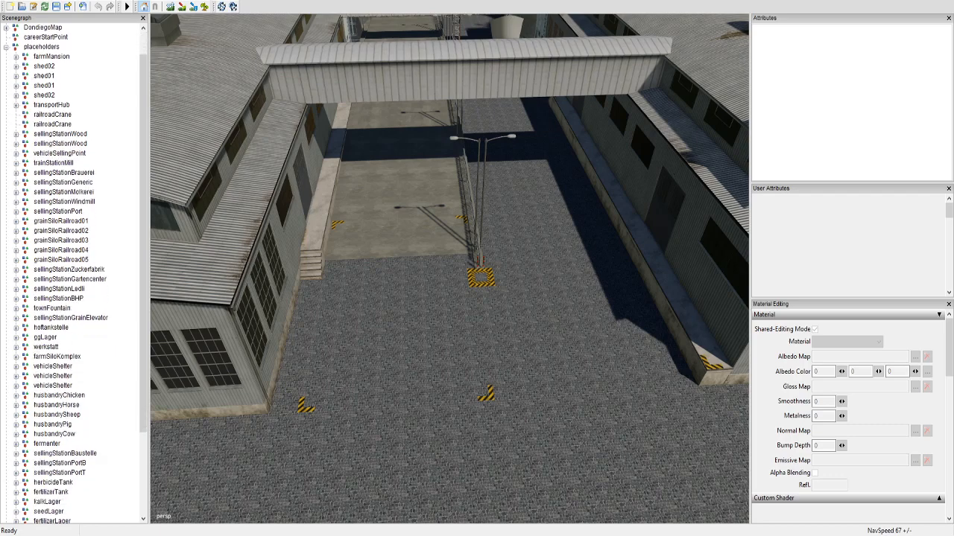
{"action": "scroll", "coordinate": [74, 269], "scroll_direction": "down", "scroll_amount": 3}
{"action": "scroll", "coordinate": [75, 269], "scroll_direction": "down", "scroll_amount": 1}
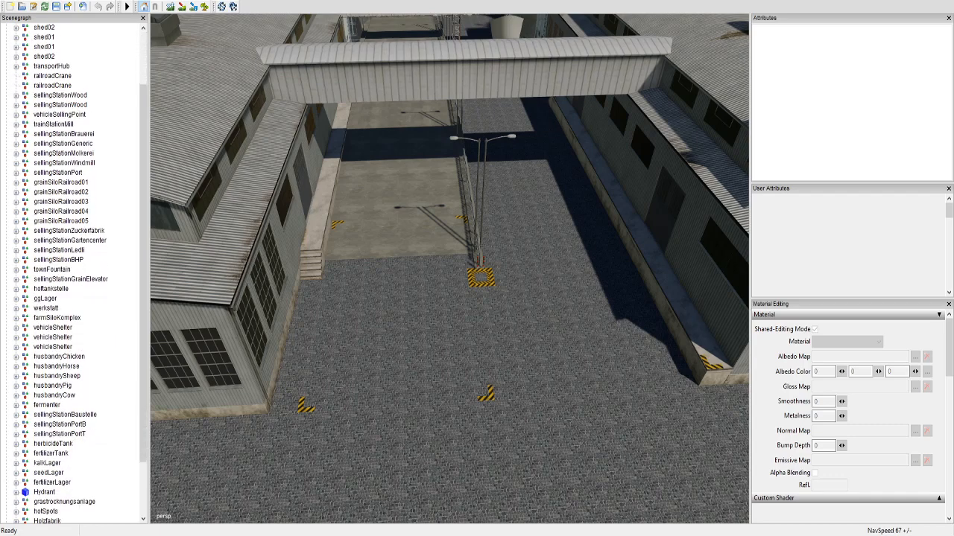
{"action": "left_click", "coordinate": [48, 473]}
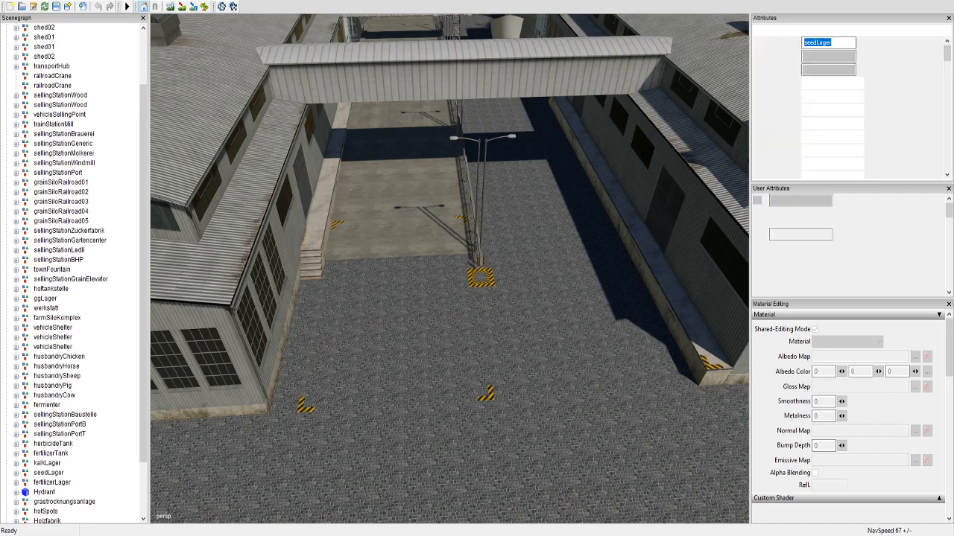
{"action": "scroll", "coordinate": [313, 231], "scroll_direction": "down", "scroll_amount": 10}
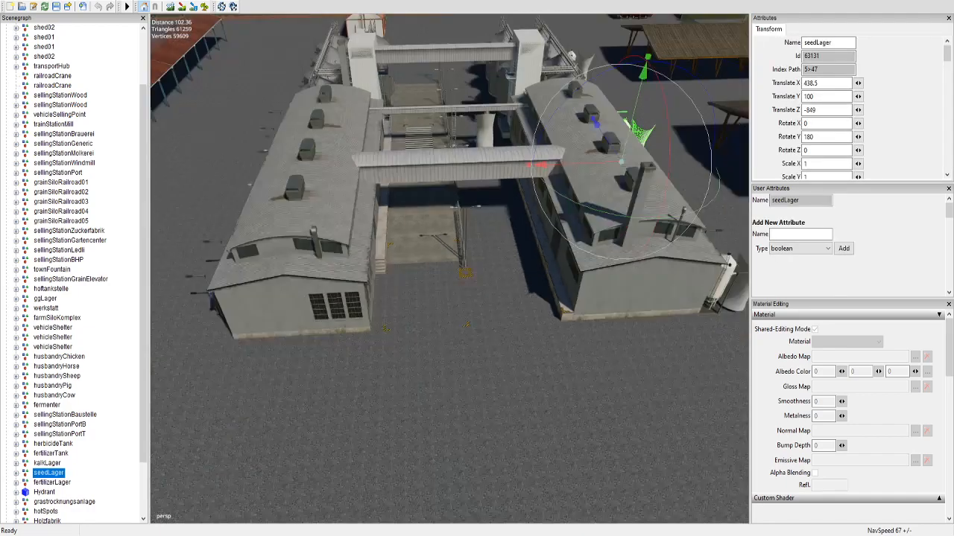
{"action": "middle_click_drag", "start_coordinate": [313, 231], "coordinate": [379, 350], "text": "alt"}
{"action": "scroll", "coordinate": [230, 369], "scroll_direction": "up", "scroll_amount": 5}
{"action": "left_click_drag", "start_coordinate": [380, 350], "coordinate": [298, 320], "text": "alt"}
{"action": "scroll", "coordinate": [298, 321], "scroll_direction": "up", "scroll_amount": 2}
{"action": "scroll", "coordinate": [298, 321], "scroll_direction": "up", "scroll_amount": 2}
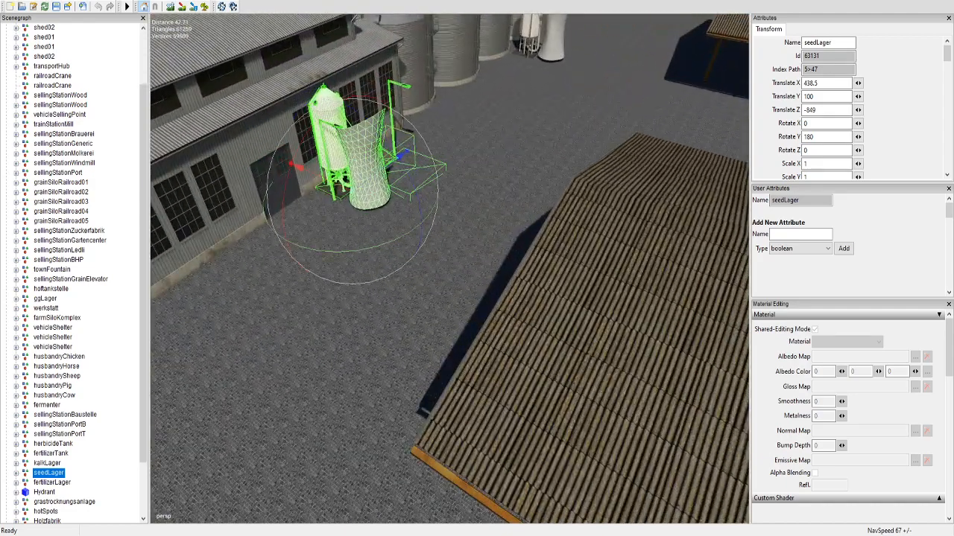
{"action": "middle_click_drag", "start_coordinate": [299, 320], "coordinate": [298, 436], "text": "alt"}
Step: Expand seedLager's gameplay hierarchy through OUT and loadingStation down to the contents of loadingTriggers
{"action": "left_click", "coordinate": [17, 473]}
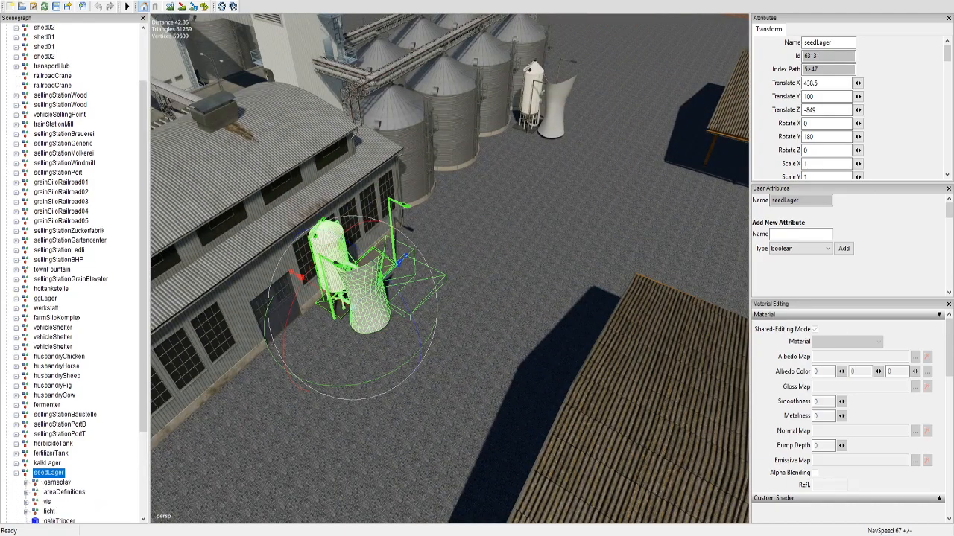
{"action": "scroll", "coordinate": [74, 276], "scroll_direction": "down", "scroll_amount": 2}
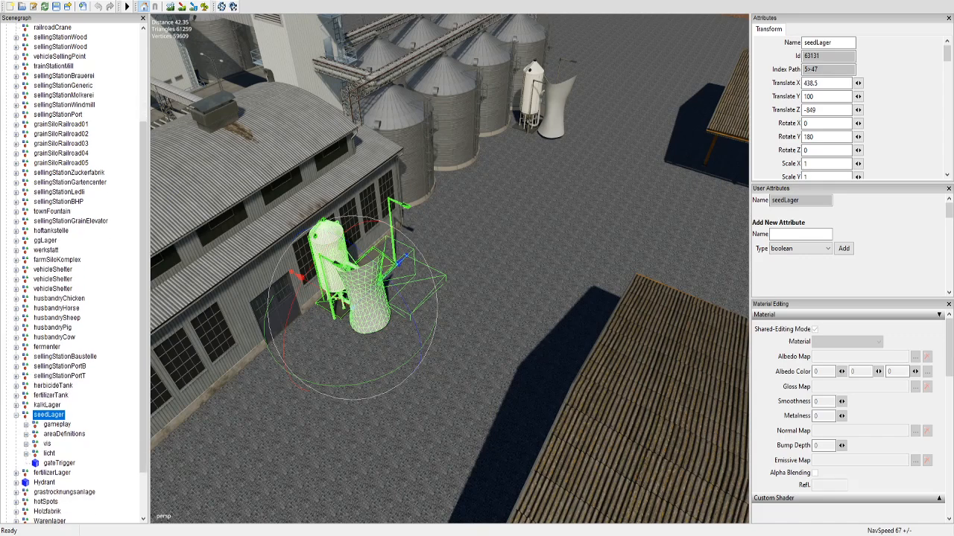
{"action": "left_click", "coordinate": [26, 425]}
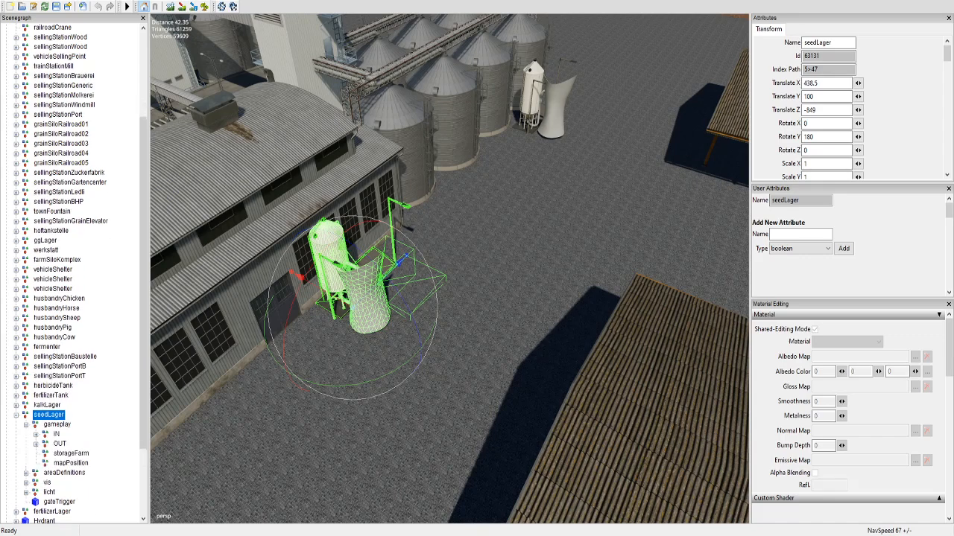
{"action": "left_click", "coordinate": [36, 443]}
{"action": "left_click", "coordinate": [83, 453]}
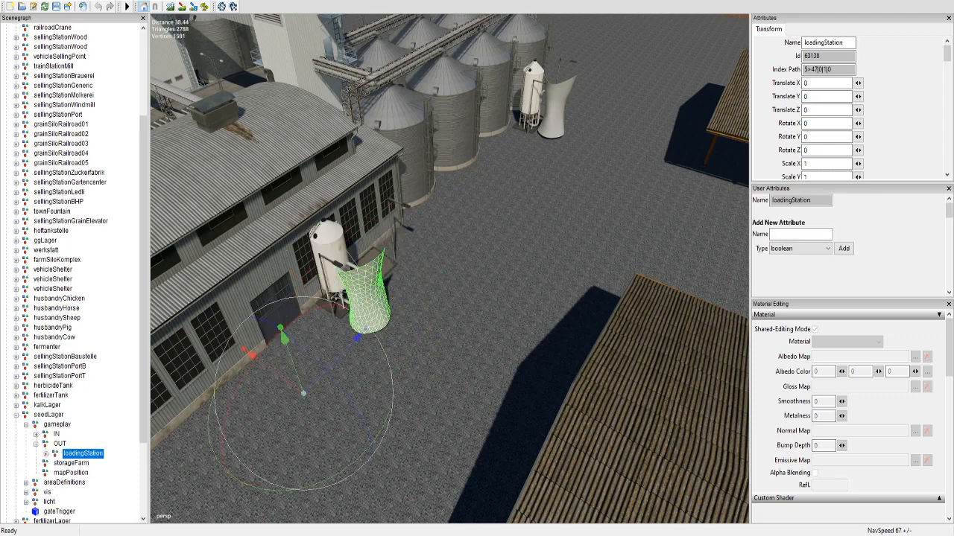
{"action": "left_click", "coordinate": [45, 454]}
{"action": "left_click", "coordinate": [56, 463]}
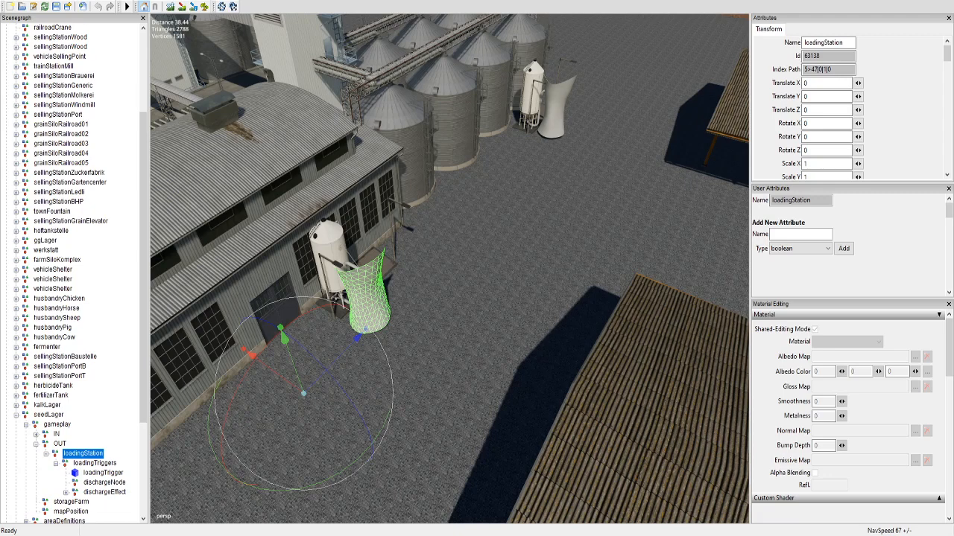
Step: Inspect the loadingTrigger, dischargeNode and dischargeEffect nodes of the seedLager loading station
{"action": "scroll", "coordinate": [75, 274], "scroll_direction": "down", "scroll_amount": 2}
{"action": "left_click", "coordinate": [103, 434]}
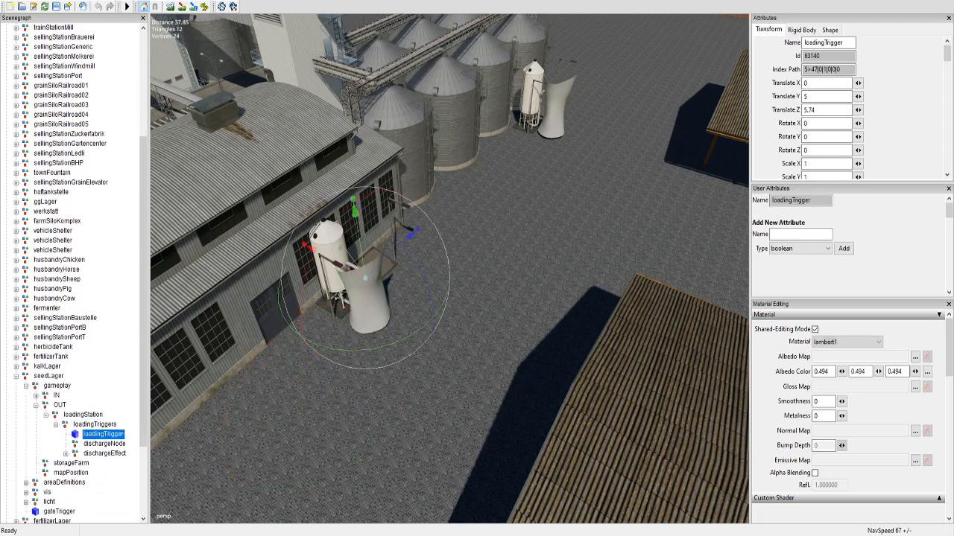
{"action": "left_click", "coordinate": [104, 444]}
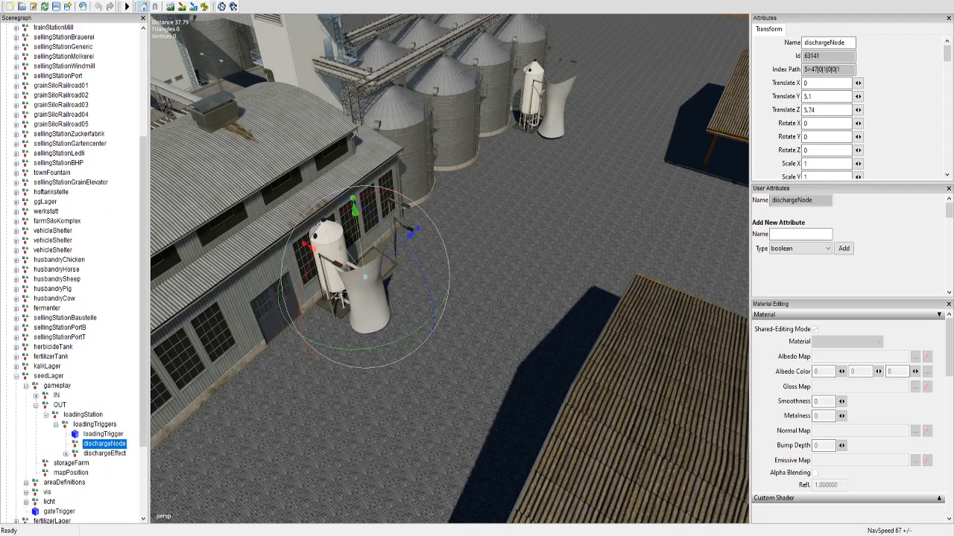
{"action": "left_click", "coordinate": [105, 454]}
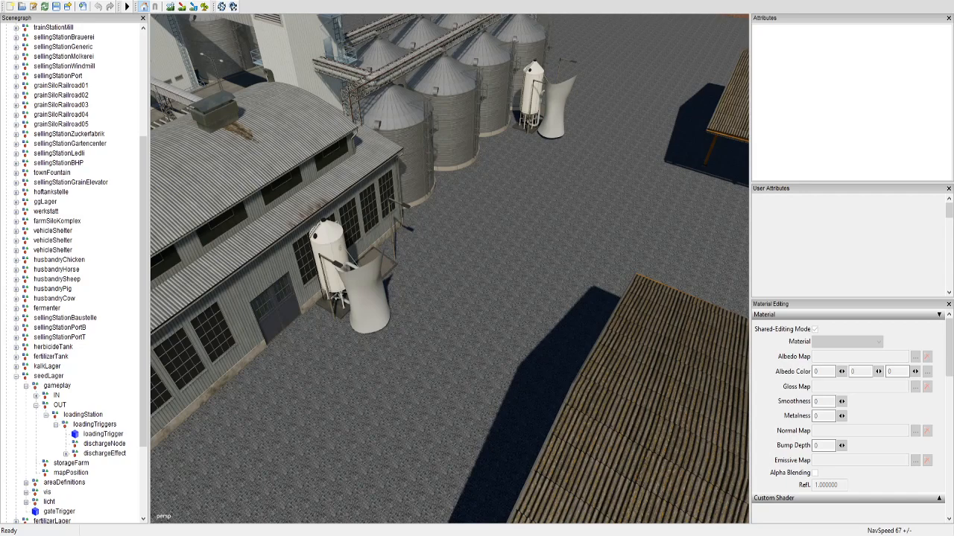
Step: Survey the map from above, examining the farmyard, bridge, river, fields and surrounding selling points
{"action": "scroll", "coordinate": [450, 268], "scroll_direction": "down", "scroll_amount": 3}
{"action": "left_click_drag", "start_coordinate": [450, 268], "coordinate": [224, 231], "text": "alt"}
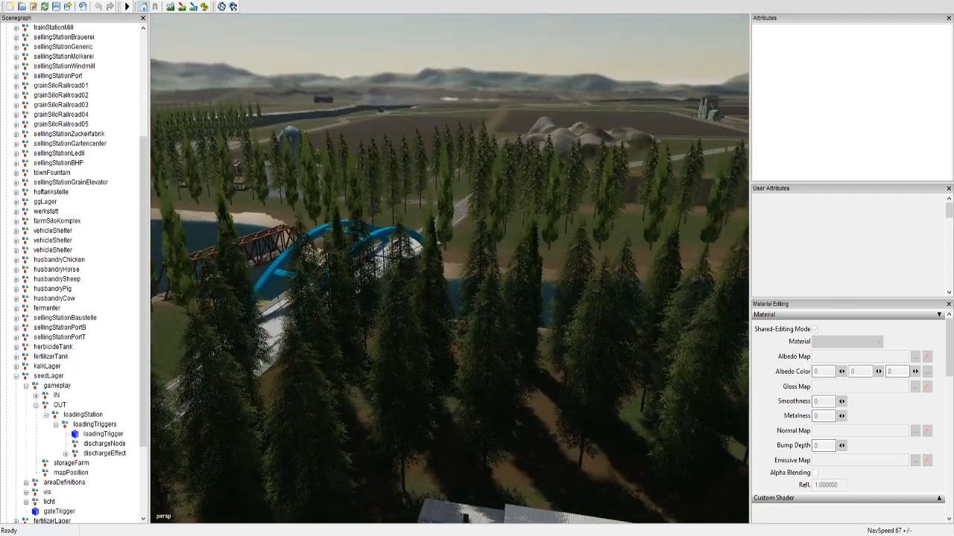
{"action": "left_click_drag", "start_coordinate": [450, 268], "coordinate": [358, 313], "text": "alt"}
{"action": "scroll", "coordinate": [450, 268], "scroll_direction": "down", "scroll_amount": 3}
{"action": "scroll", "coordinate": [450, 268], "scroll_direction": "down", "scroll_amount": 2}
{"action": "left_click_drag", "start_coordinate": [450, 268], "coordinate": [447, 305], "text": "alt"}
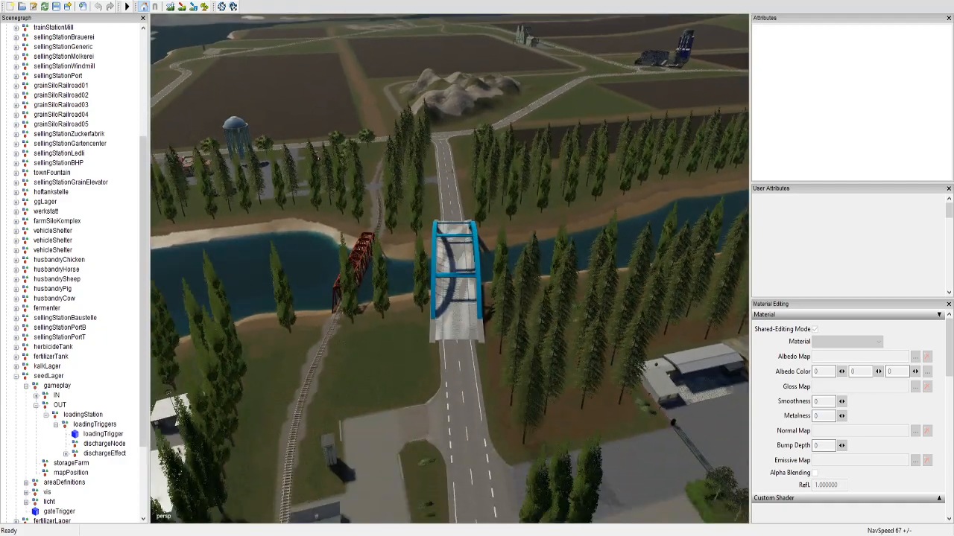
{"action": "scroll", "coordinate": [450, 269], "scroll_direction": "up", "scroll_amount": 6}
{"action": "scroll", "coordinate": [450, 268], "scroll_direction": "down", "scroll_amount": 5}
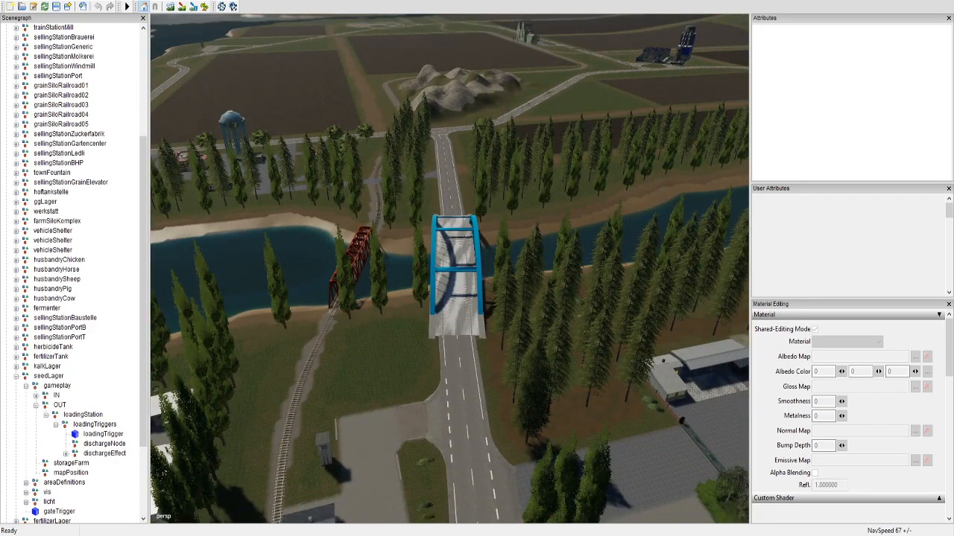
{"action": "left_click_drag", "start_coordinate": [450, 268], "coordinate": [179, 269], "text": "alt"}
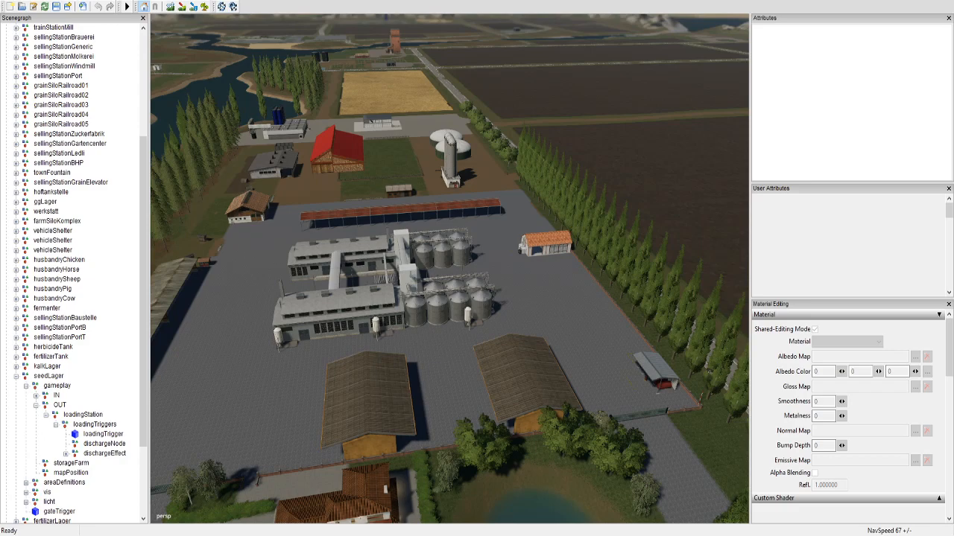
{"action": "left_click_drag", "start_coordinate": [450, 268], "coordinate": [224, 231], "text": "alt"}
{"action": "scroll", "coordinate": [450, 268], "scroll_direction": "up", "scroll_amount": 3}
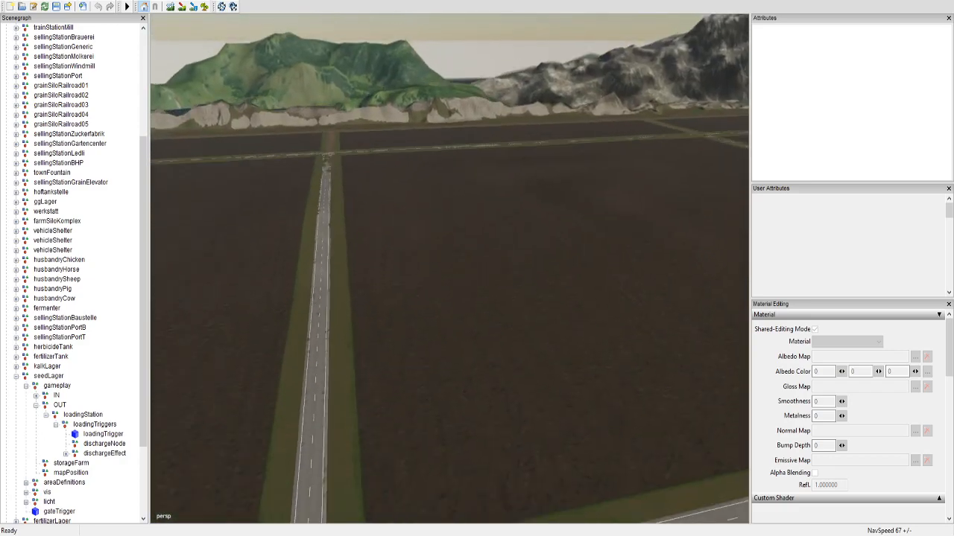
{"action": "scroll", "coordinate": [450, 268], "scroll_direction": "down", "scroll_amount": 8}
{"action": "left_click_drag", "start_coordinate": [450, 268], "coordinate": [249, 272], "text": "alt"}
{"action": "left_click_drag", "start_coordinate": [450, 269], "coordinate": [223, 273], "text": "alt"}
{"action": "left_click_drag", "start_coordinate": [450, 269], "coordinate": [606, 269], "text": "alt"}
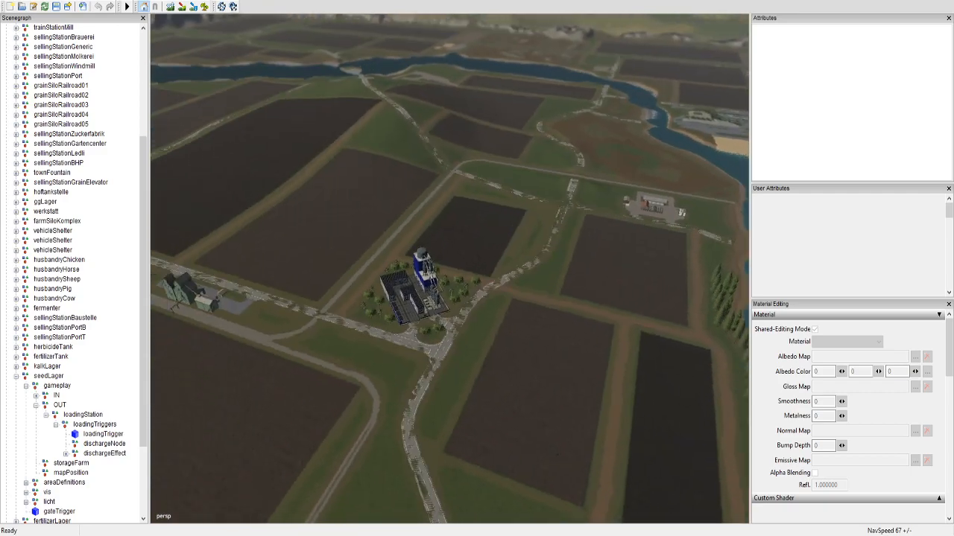
{"action": "left_click_drag", "start_coordinate": [450, 268], "coordinate": [156, 257], "text": "alt"}
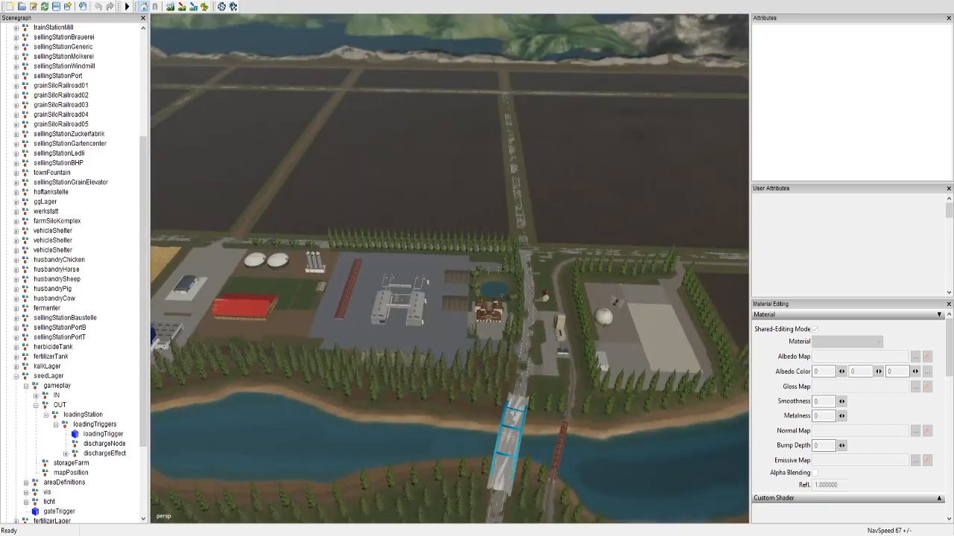
Step: Return to the seedLager silo and select its pipeEffectSmoke mesh for a close look at its base
{"action": "scroll", "coordinate": [450, 269], "scroll_direction": "up", "scroll_amount": 10}
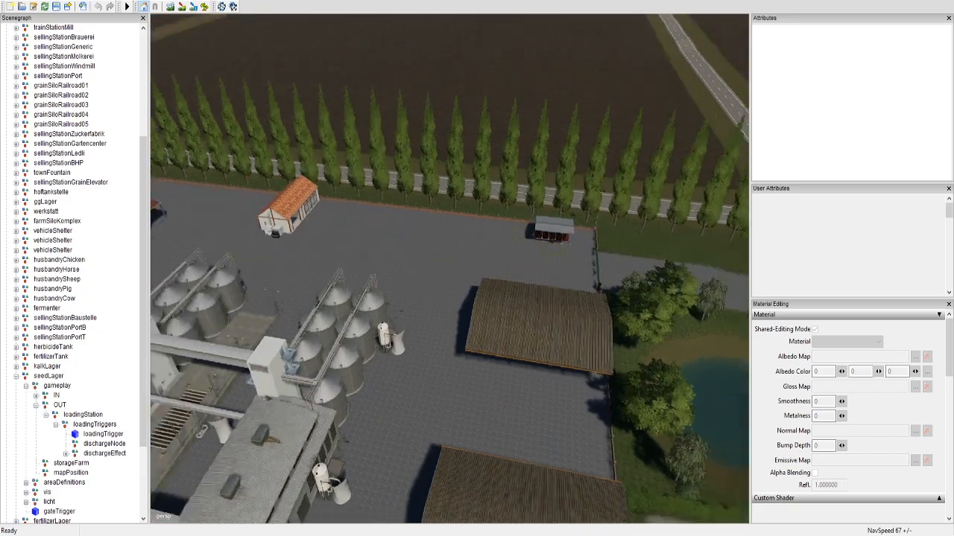
{"action": "left_click_drag", "start_coordinate": [450, 268], "coordinate": [630, 161], "text": "alt"}
{"action": "scroll", "coordinate": [450, 269], "scroll_direction": "up", "scroll_amount": 6}
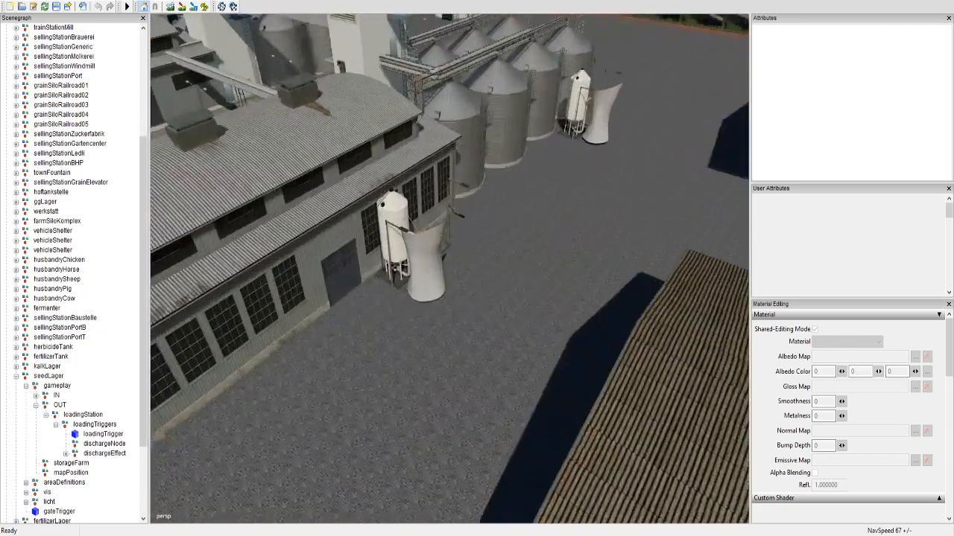
{"action": "scroll", "coordinate": [450, 269], "scroll_direction": "up", "scroll_amount": 5}
{"action": "left_click_drag", "start_coordinate": [450, 268], "coordinate": [383, 378], "text": "alt"}
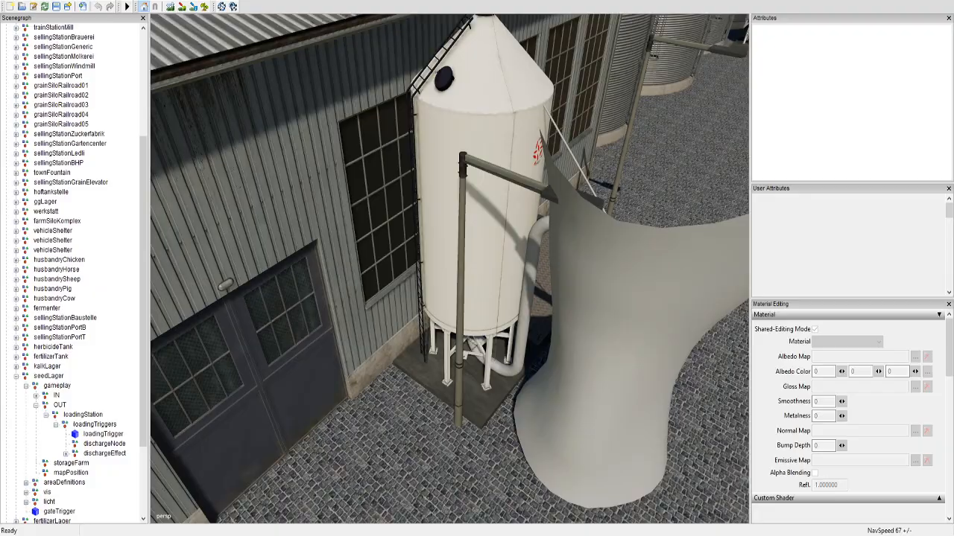
{"action": "left_click_drag", "start_coordinate": [450, 268], "coordinate": [321, 283], "text": "alt"}
{"action": "middle_click_drag", "start_coordinate": [358, 328], "coordinate": [484, 201], "text": "alt"}
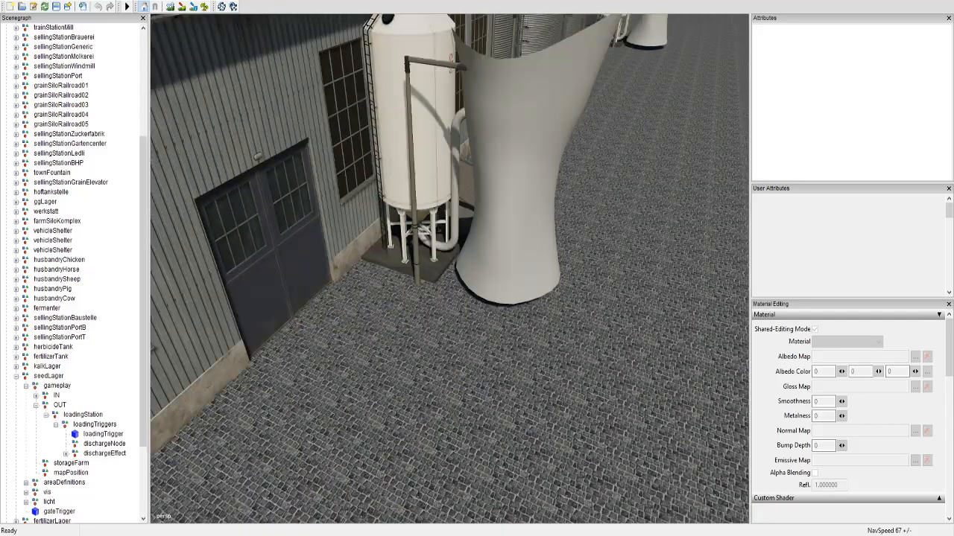
{"action": "left_click", "coordinate": [516, 197]}
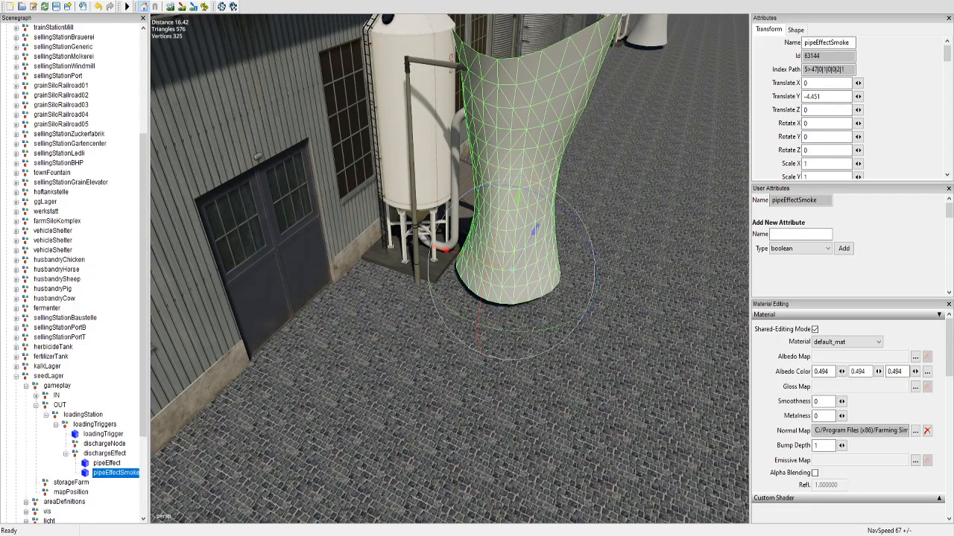
{"action": "middle_click_drag", "start_coordinate": [507, 298], "coordinate": [429, 126], "text": "alt"}
{"action": "scroll", "coordinate": [447, 268], "scroll_direction": "up", "scroll_amount": 4}
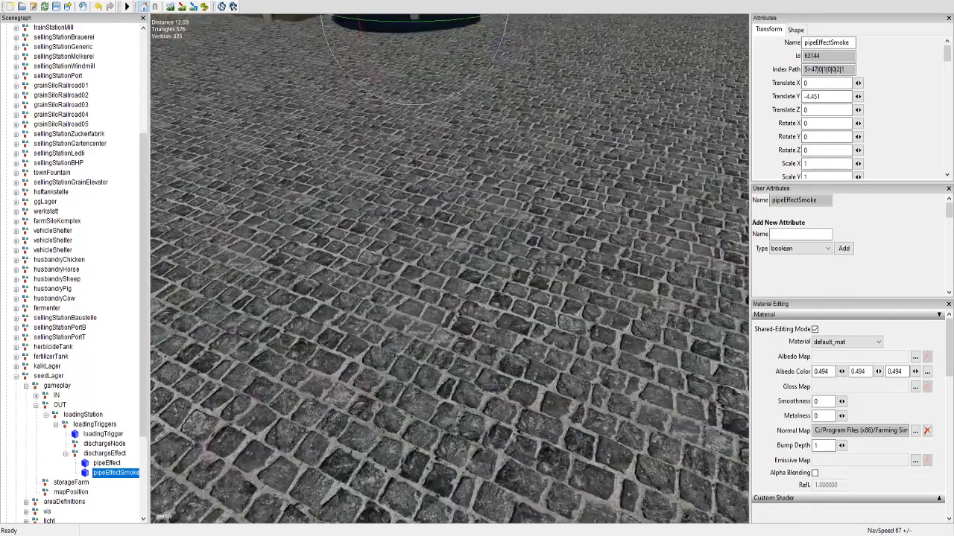
Step: Bring the whole pipe effect mesh into view, select the loadingStation node and close Material Editing to enlarge the attribute area
{"action": "left_click_drag", "start_coordinate": [447, 269], "coordinate": [417, 164], "text": "alt"}
{"action": "scroll", "coordinate": [450, 269], "scroll_direction": "up", "scroll_amount": 4}
{"action": "scroll", "coordinate": [450, 268], "scroll_direction": "down", "scroll_amount": 6}
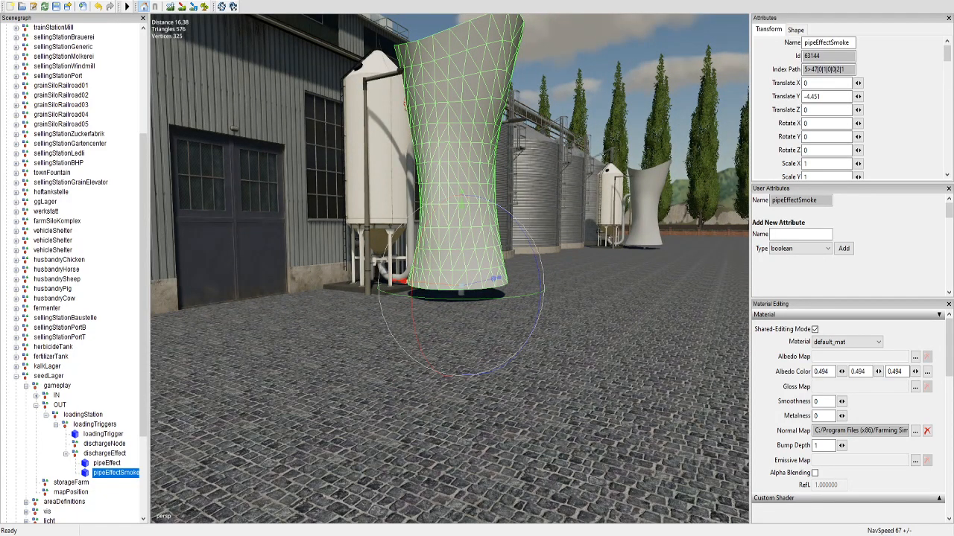
{"action": "left_click", "coordinate": [83, 415]}
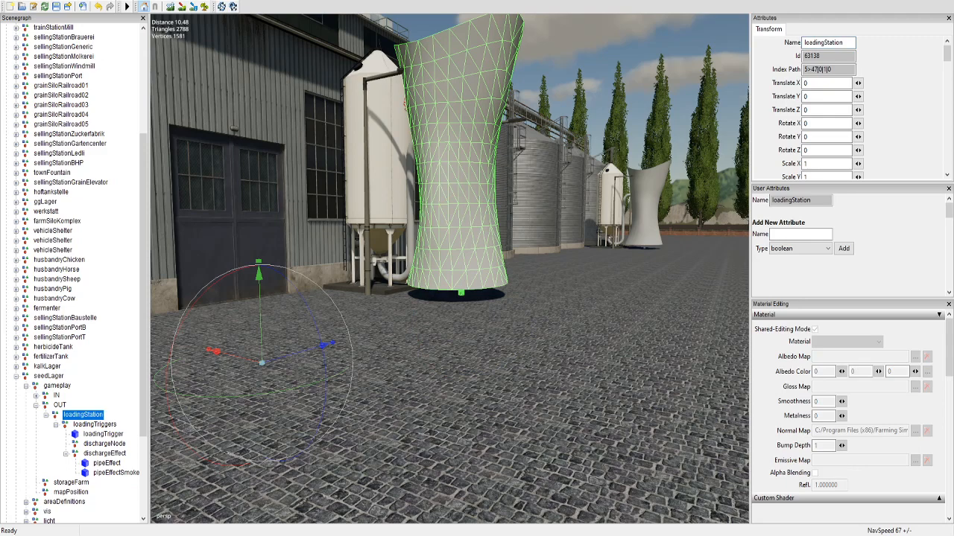
{"action": "left_click", "coordinate": [948, 304]}
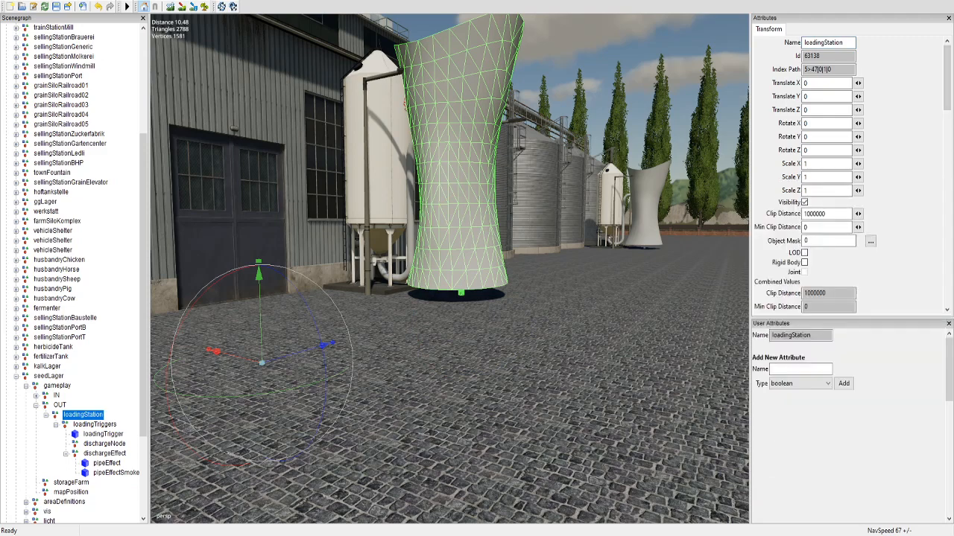
Step: Inspect the transform attributes and index paths of seedLager's loadingTriggers, loadingTrigger and loadingStation nodes
{"action": "left_click", "coordinate": [95, 424]}
{"action": "left_click", "coordinate": [103, 434]}
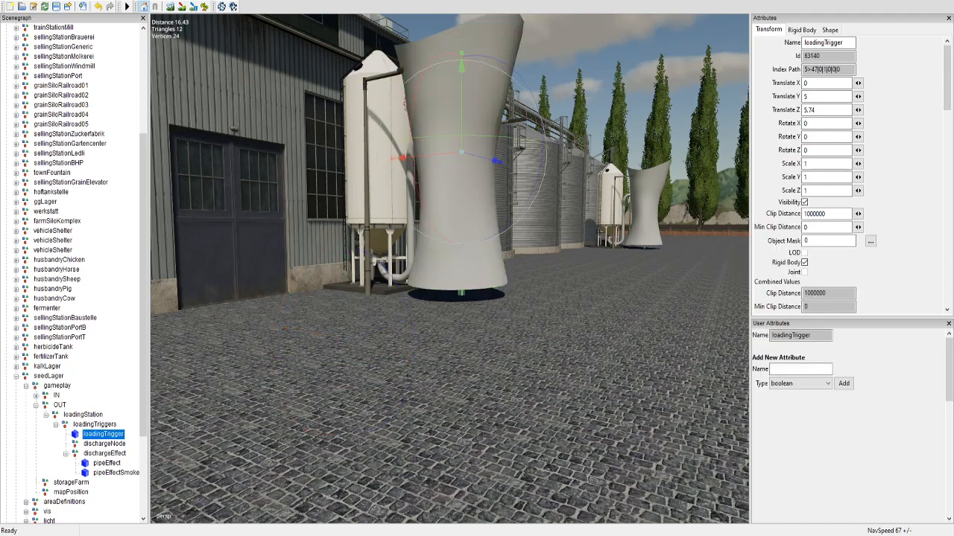
{"action": "left_click", "coordinate": [95, 425]}
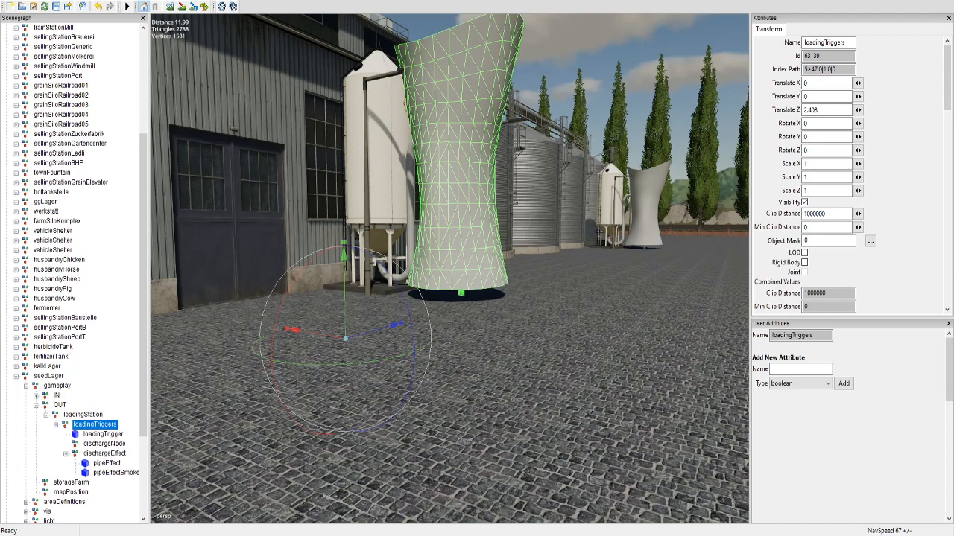
{"action": "left_click", "coordinate": [60, 406]}
{"action": "left_click", "coordinate": [82, 415]}
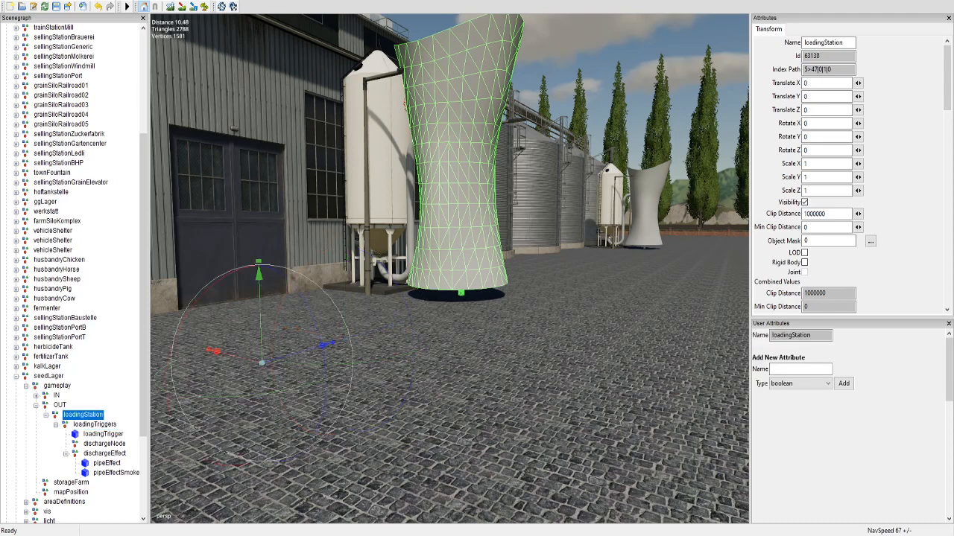
{"action": "left_click", "coordinate": [95, 425]}
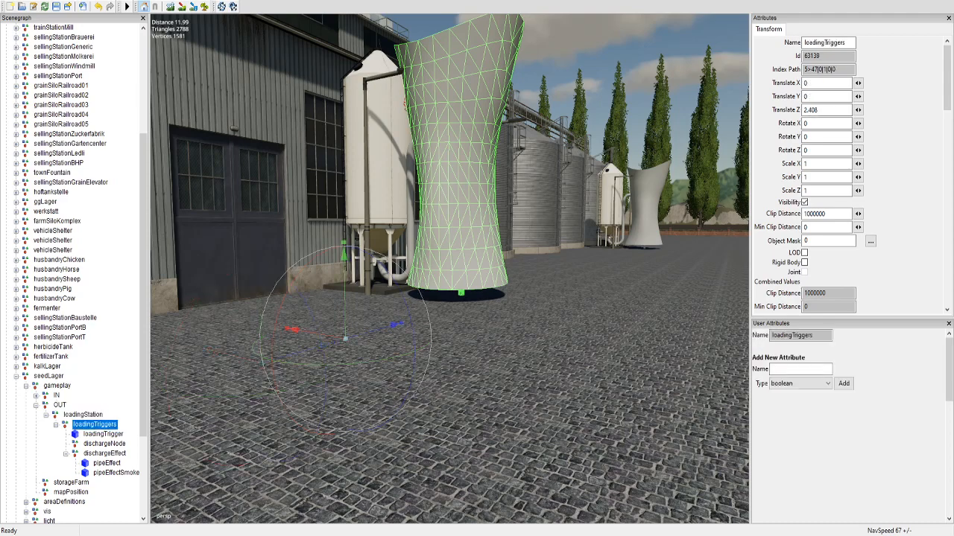
Step: Compare the attributes and index paths of the seedLager root, its gameplay group and the IN node
{"action": "left_click", "coordinate": [48, 376]}
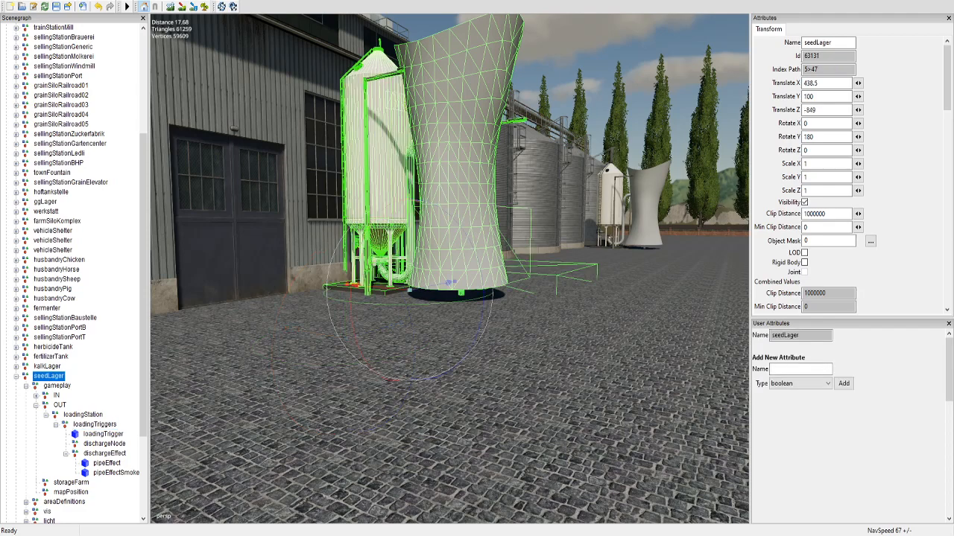
{"action": "left_click", "coordinate": [57, 386]}
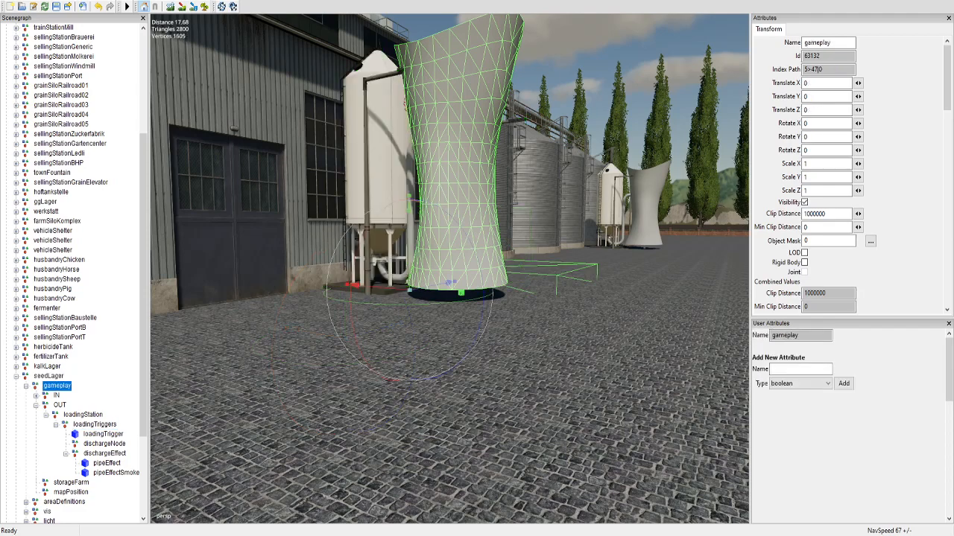
{"action": "left_click", "coordinate": [57, 396]}
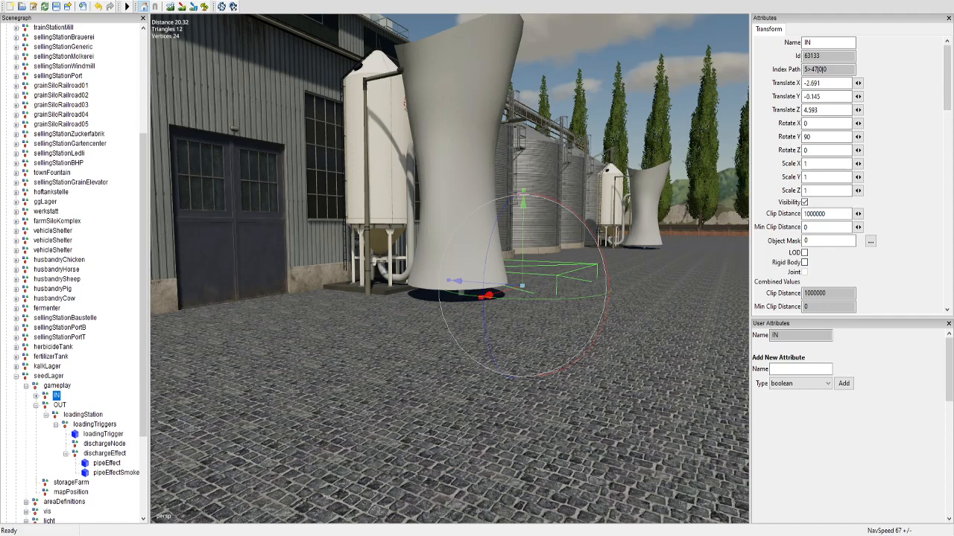
{"action": "left_click", "coordinate": [48, 377]}
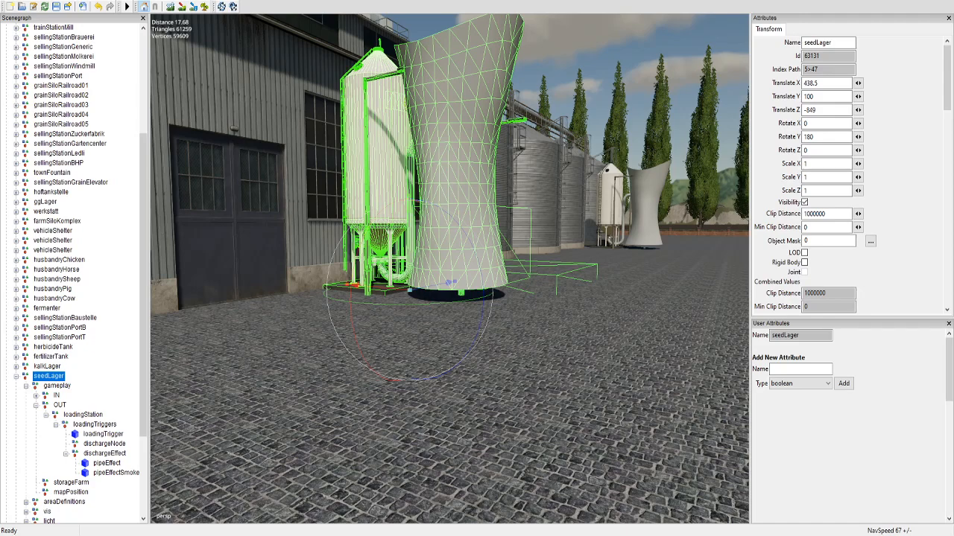
{"action": "left_click", "coordinate": [57, 386]}
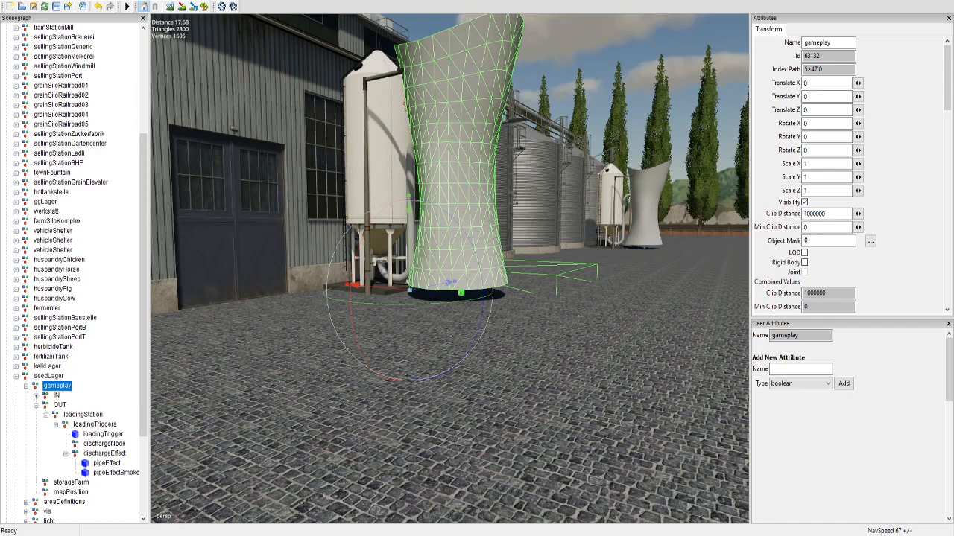
Step: Check seedLager's loadingStation, OUT and IN nodes, and expand IN to inspect its unloadingStation
{"action": "left_click", "coordinate": [95, 425]}
{"action": "left_click", "coordinate": [83, 415]}
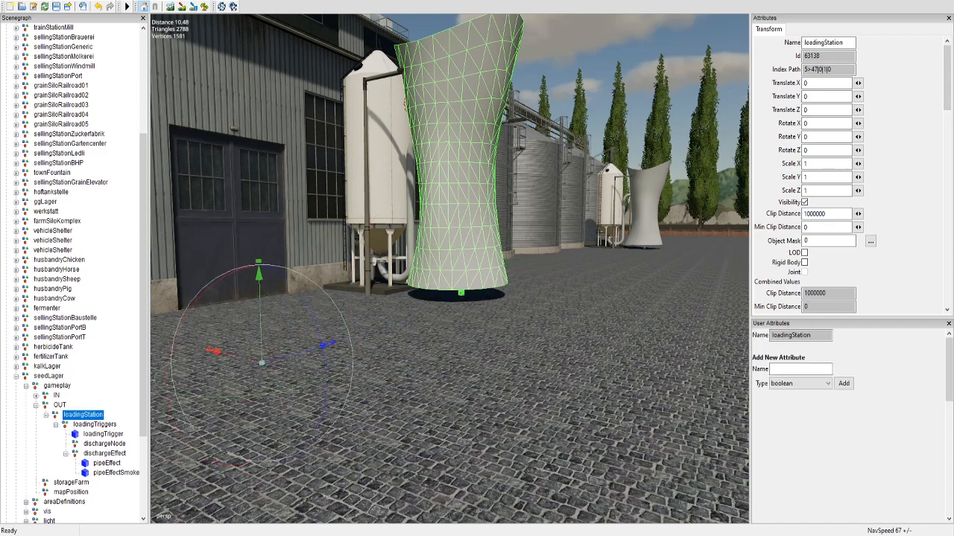
{"action": "left_click", "coordinate": [59, 406]}
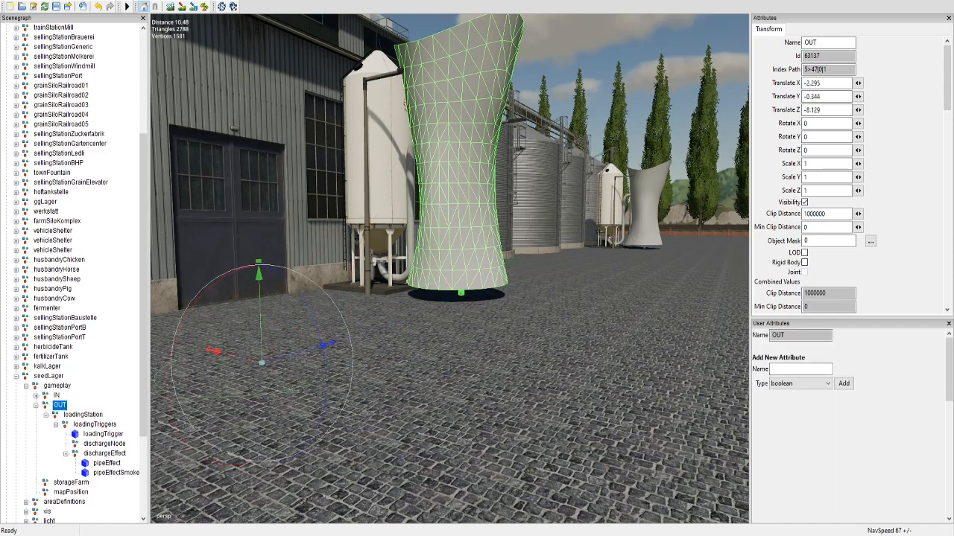
{"action": "left_click", "coordinate": [57, 396]}
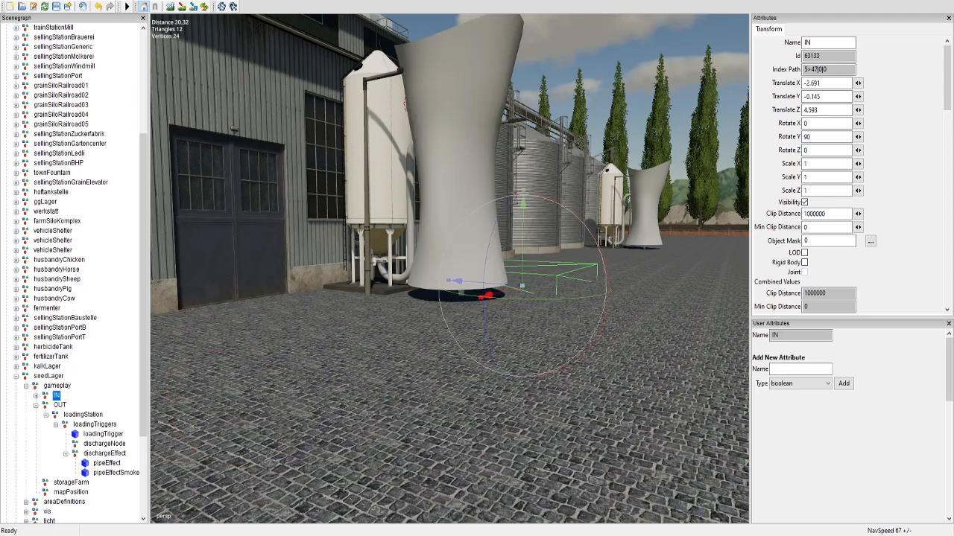
{"action": "left_click", "coordinate": [36, 396]}
{"action": "left_click", "coordinate": [46, 406]}
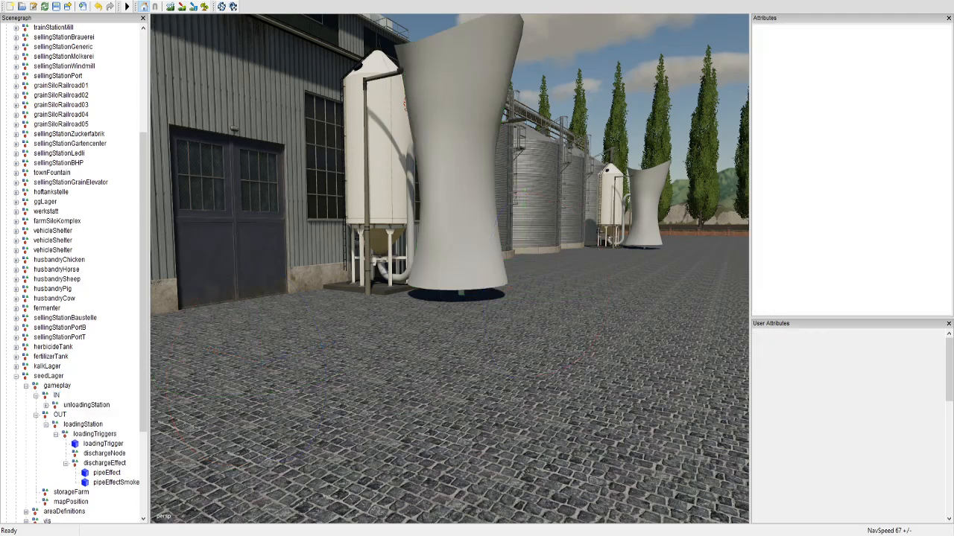
{"action": "left_click", "coordinate": [87, 405]}
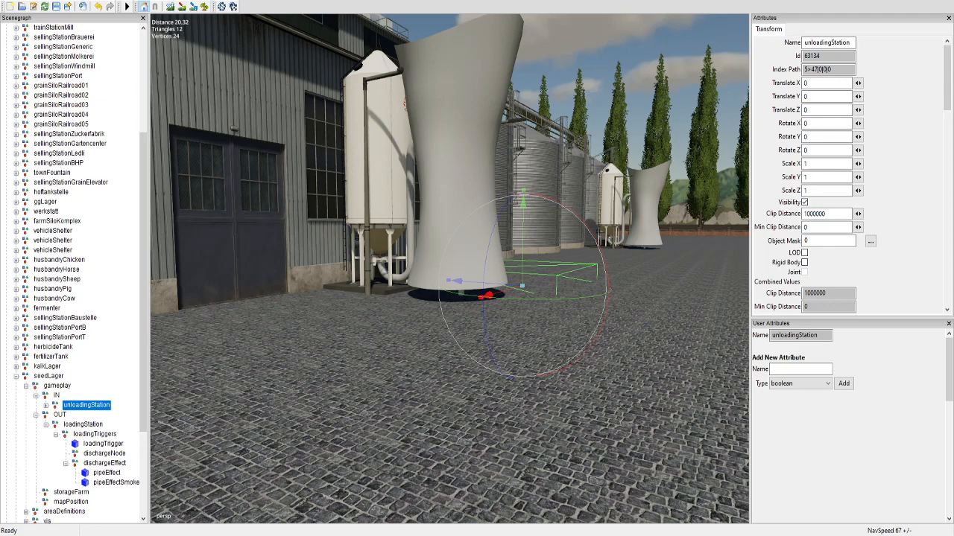
Step: Expand kalkLager and its gameplay group, and inspect the gateTrigger, IN and kalkLager root attributes
{"action": "left_click", "coordinate": [47, 367]}
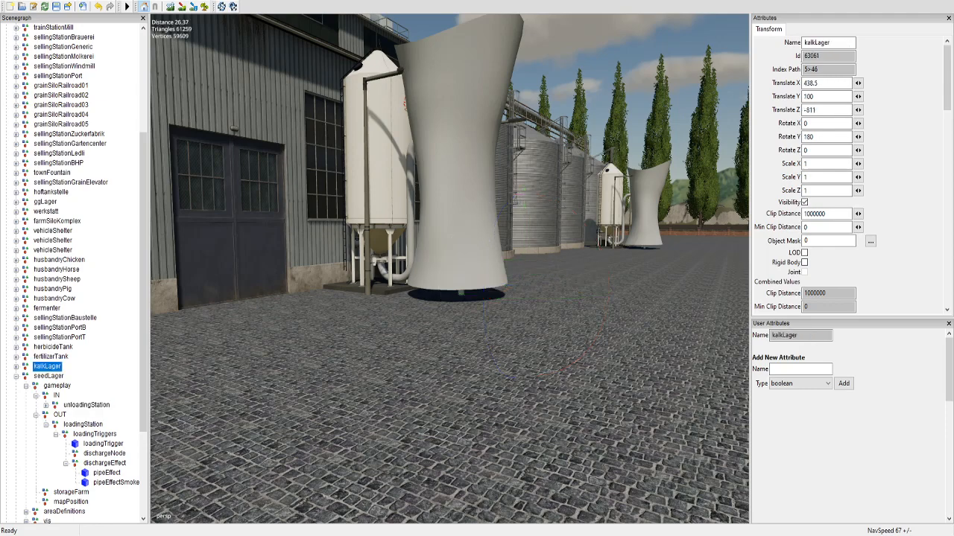
{"action": "key", "text": "Right"}
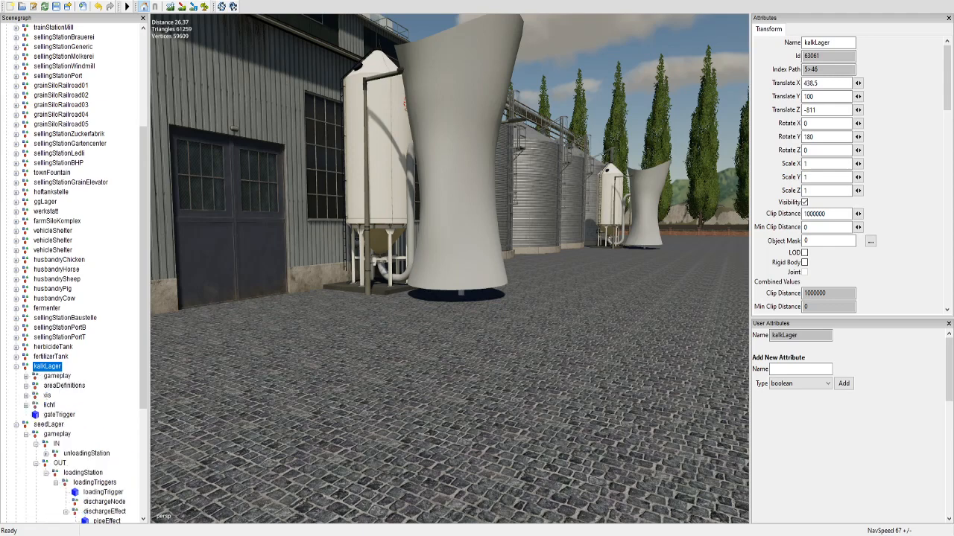
{"action": "left_click", "coordinate": [59, 415]}
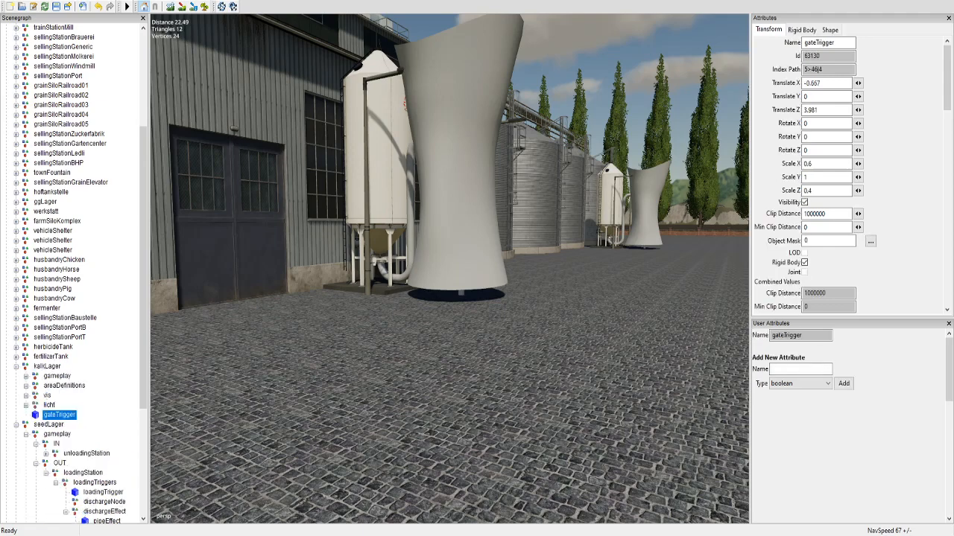
{"action": "left_click", "coordinate": [26, 377]}
{"action": "left_click", "coordinate": [57, 386]}
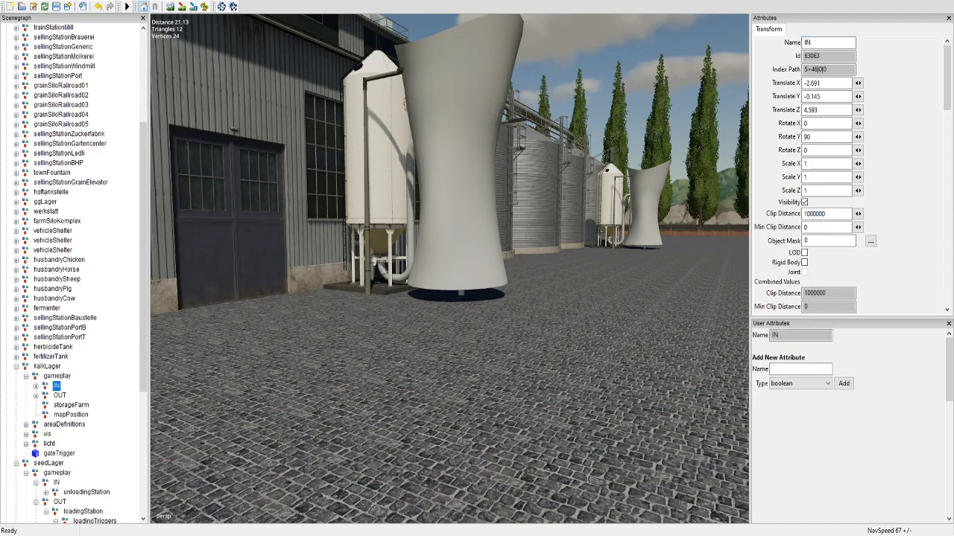
{"action": "left_click", "coordinate": [57, 376]}
{"action": "left_click", "coordinate": [47, 366]}
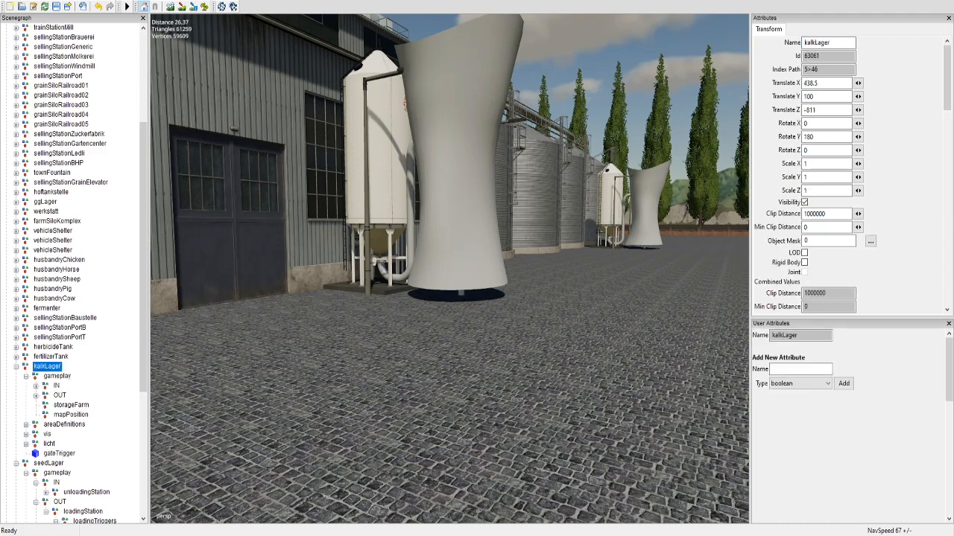
{"action": "scroll", "coordinate": [75, 274], "scroll_direction": "down", "scroll_amount": 2}
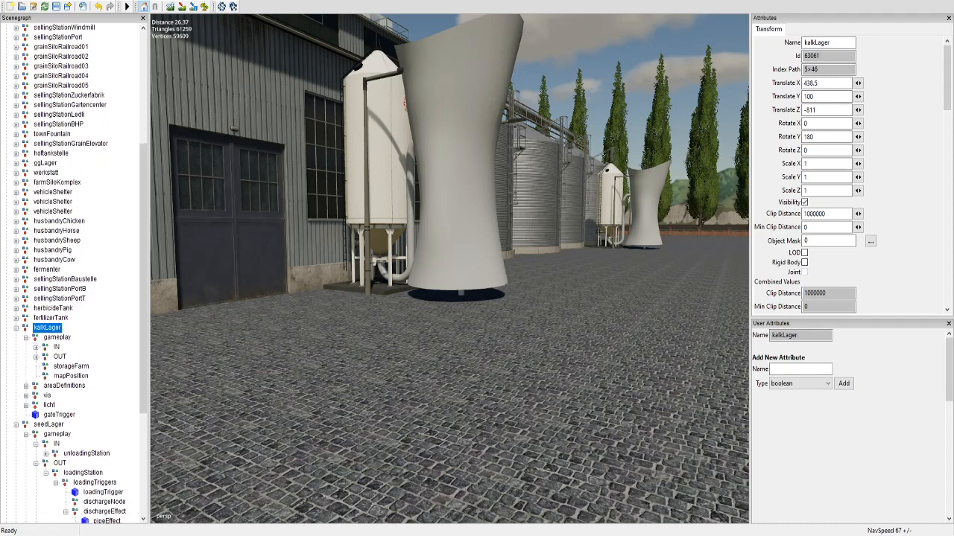
Step: Collapse the seedLager and kalkLager hierarchies in the scenegraph back to their root nodes
{"action": "left_click", "coordinate": [48, 425]}
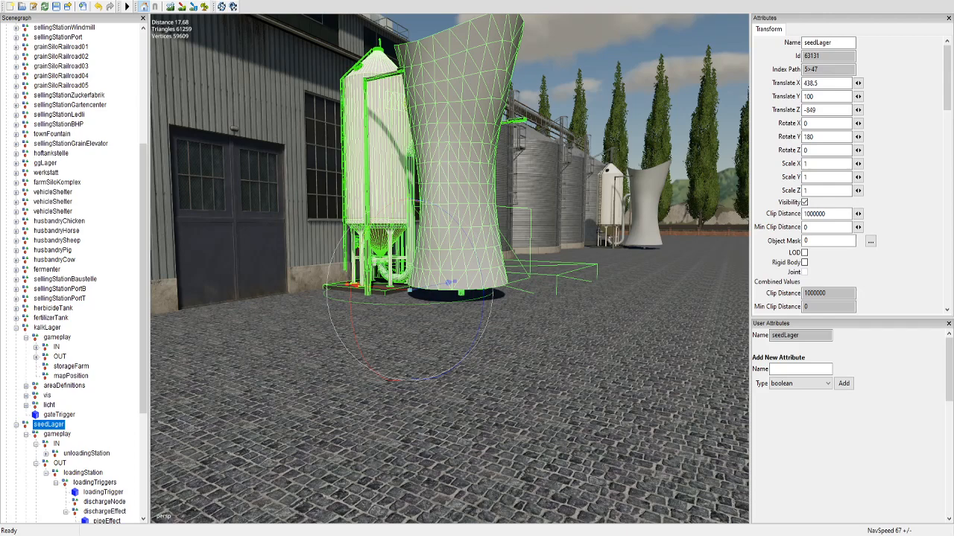
{"action": "left_click", "coordinate": [65, 512]}
{"action": "left_click", "coordinate": [56, 483]}
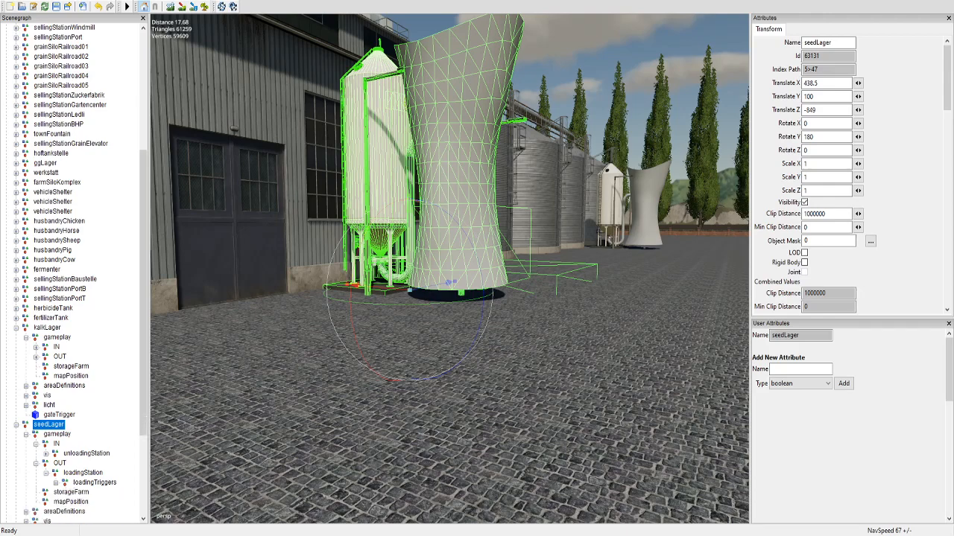
{"action": "left_click", "coordinate": [46, 473]}
{"action": "left_click", "coordinate": [36, 463]}
{"action": "left_click", "coordinate": [57, 434]}
{"action": "key", "text": "ctrl+x"}
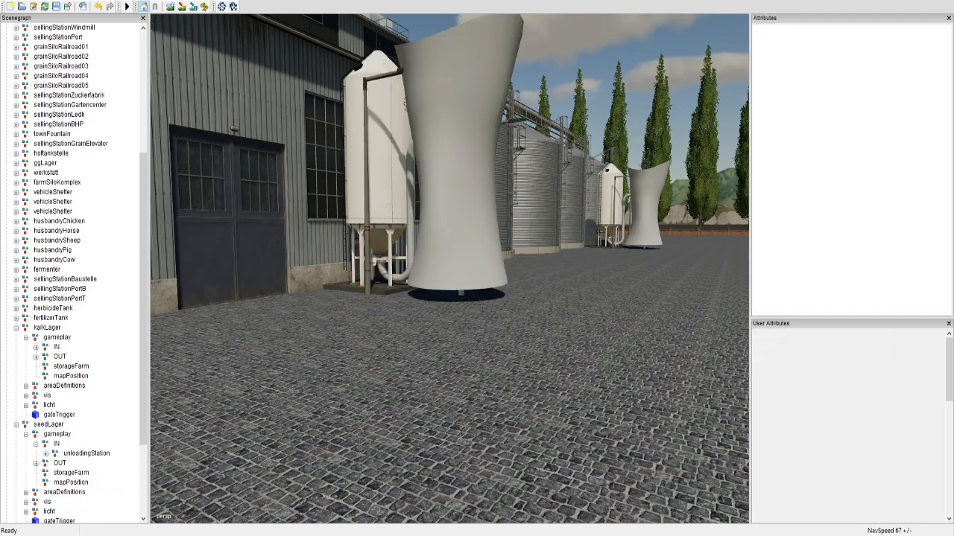
{"action": "left_click", "coordinate": [35, 444]}
{"action": "left_click", "coordinate": [26, 435]}
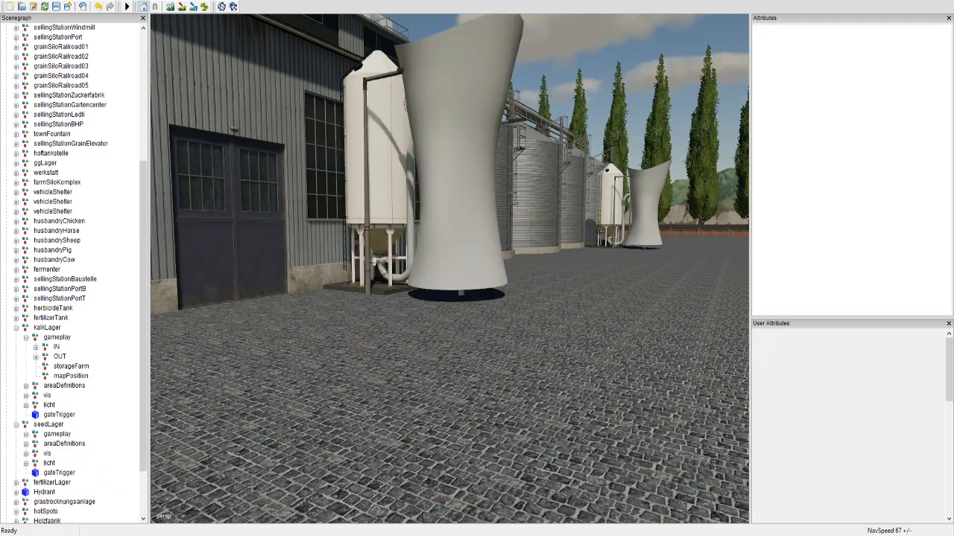
{"action": "left_click", "coordinate": [16, 424]}
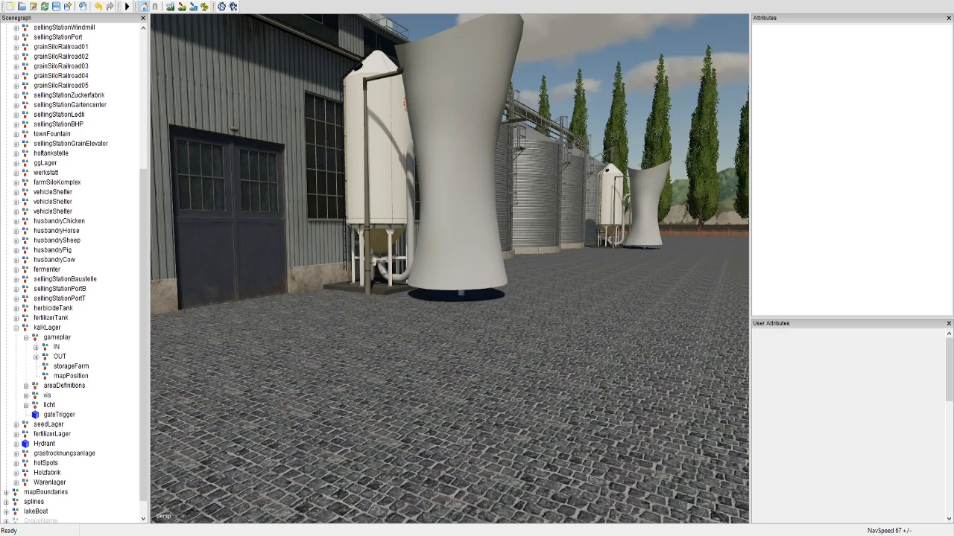
{"action": "left_click", "coordinate": [26, 337]}
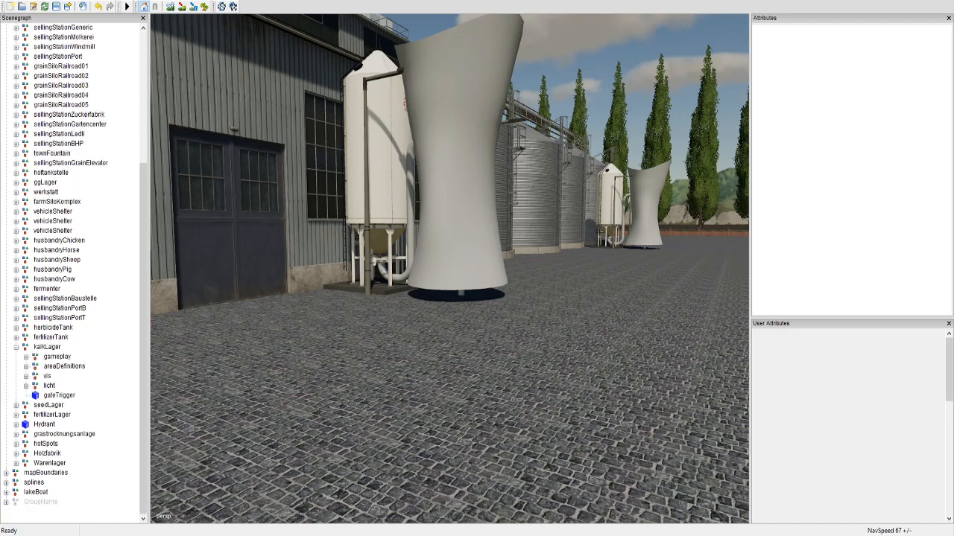
{"action": "left_click", "coordinate": [15, 347]}
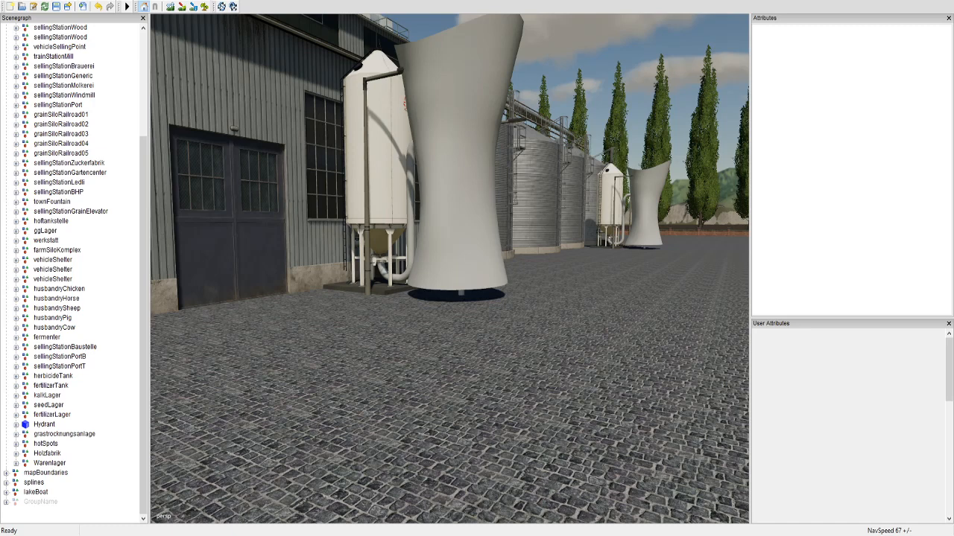
Step: Look through husbandryCow's child nodes, collapse them again, and expand hoftankstelle to inspect its GasStation group
{"action": "left_click", "coordinate": [16, 327]}
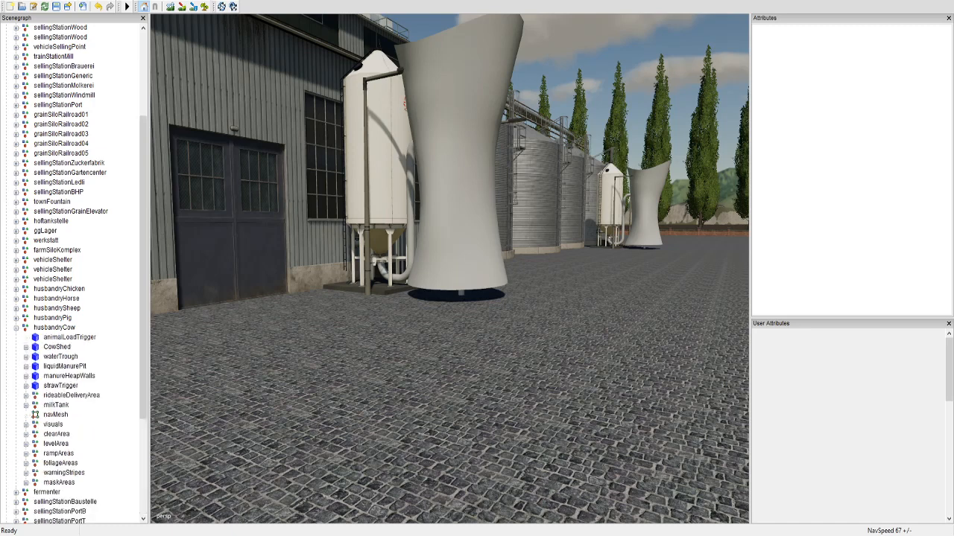
{"action": "left_click", "coordinate": [16, 328]}
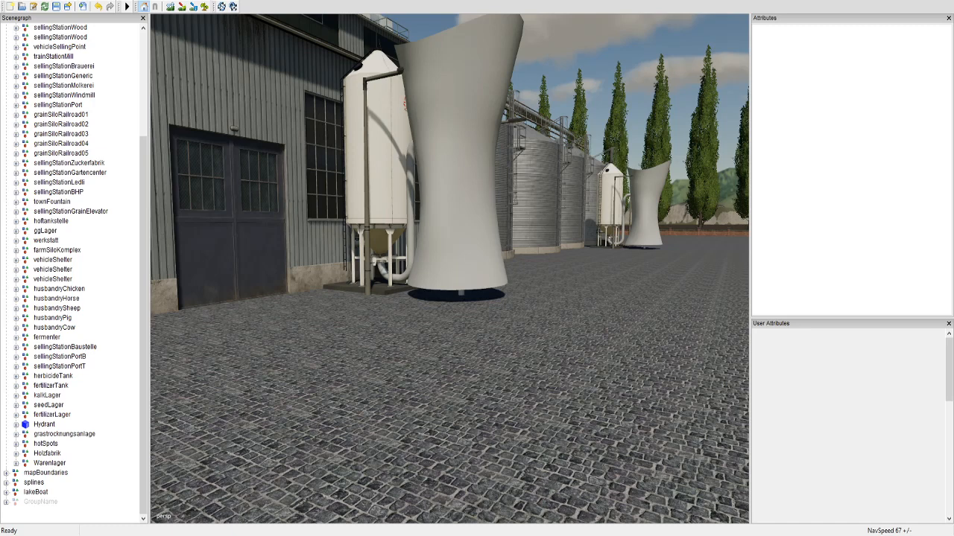
{"action": "left_click", "coordinate": [50, 221]}
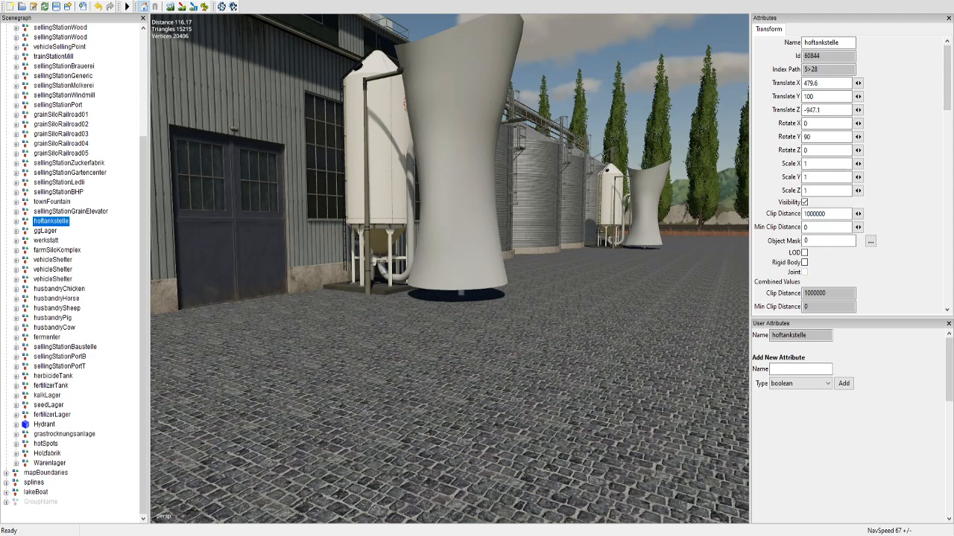
{"action": "left_click", "coordinate": [16, 221]}
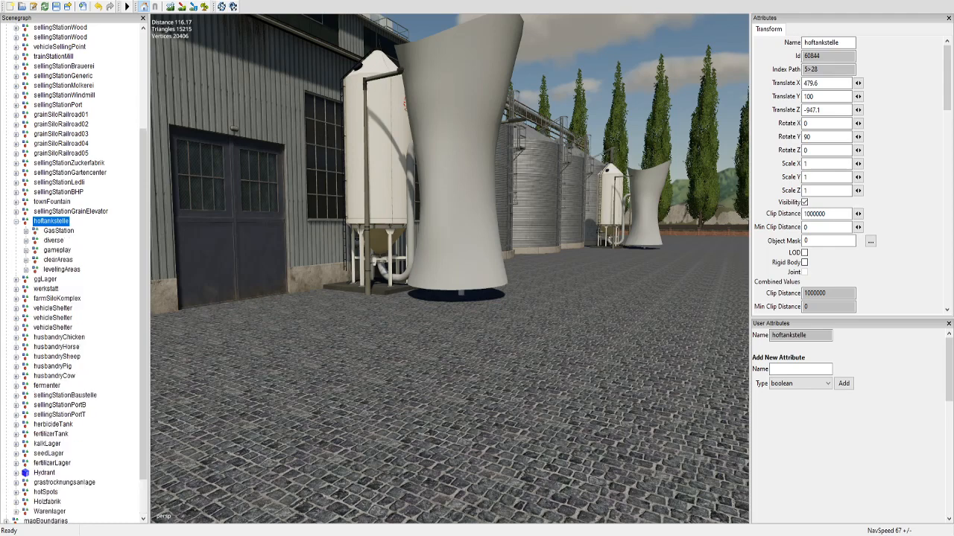
{"action": "left_click", "coordinate": [58, 231]}
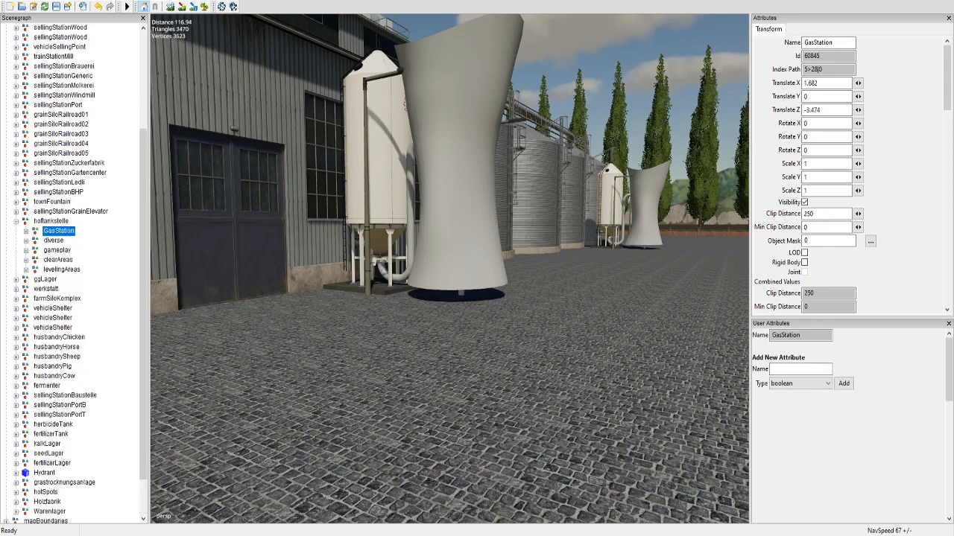
Step: Inspect hoftankstelle's diverse group and GasStation's first Ladezone and Zapfsaule nodes, and locate Zapfsaule on the map
{"action": "left_click", "coordinate": [54, 241]}
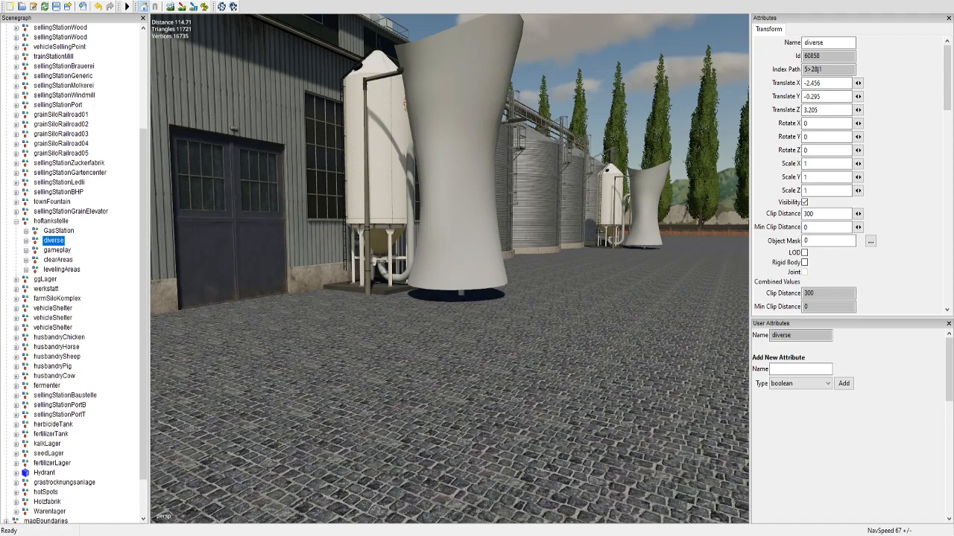
{"action": "left_click", "coordinate": [26, 231]}
{"action": "left_click", "coordinate": [67, 241]}
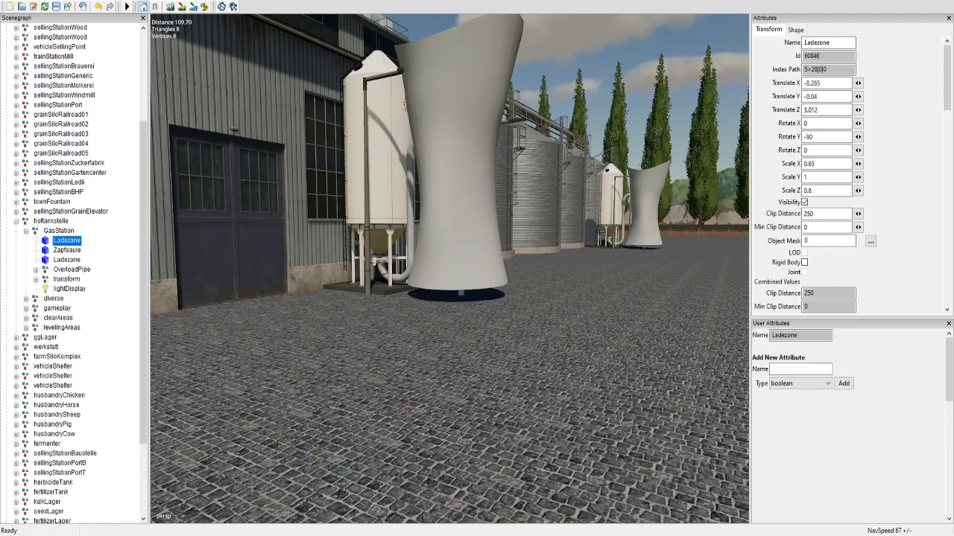
{"action": "left_click", "coordinate": [67, 250]}
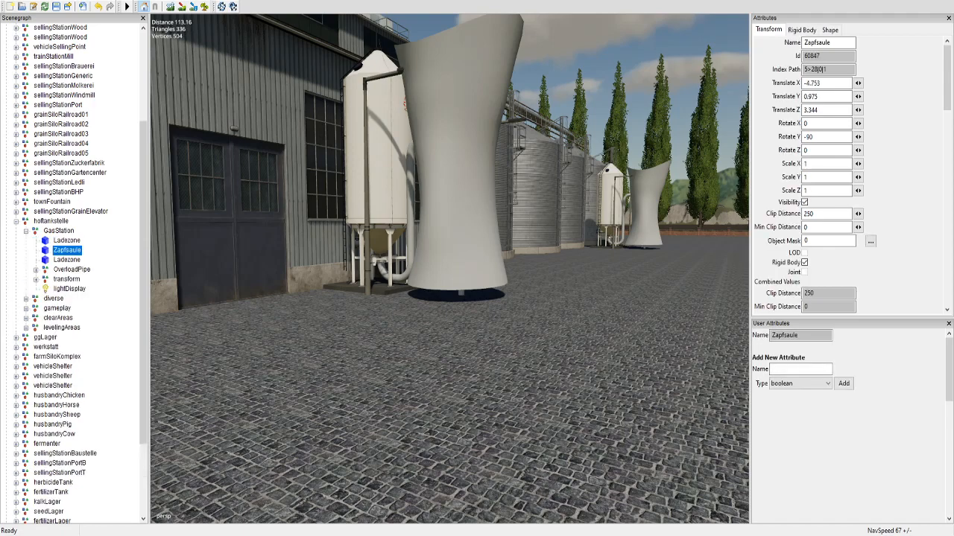
{"action": "left_click_drag", "start_coordinate": [449, 238], "coordinate": [449, 357], "text": "alt"}
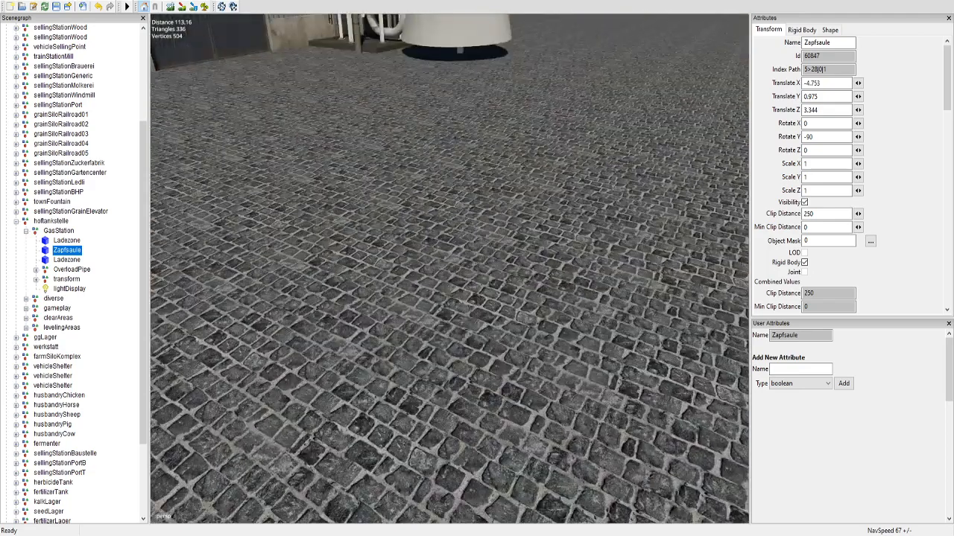
{"action": "scroll", "coordinate": [449, 268], "scroll_direction": "down", "scroll_amount": 10}
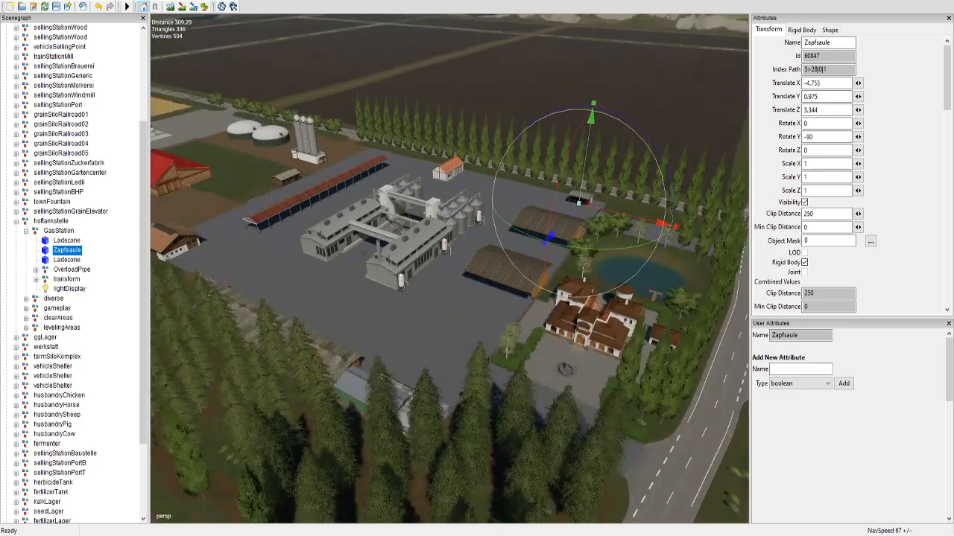
{"action": "left_click_drag", "start_coordinate": [449, 268], "coordinate": [462, 242], "text": "alt"}
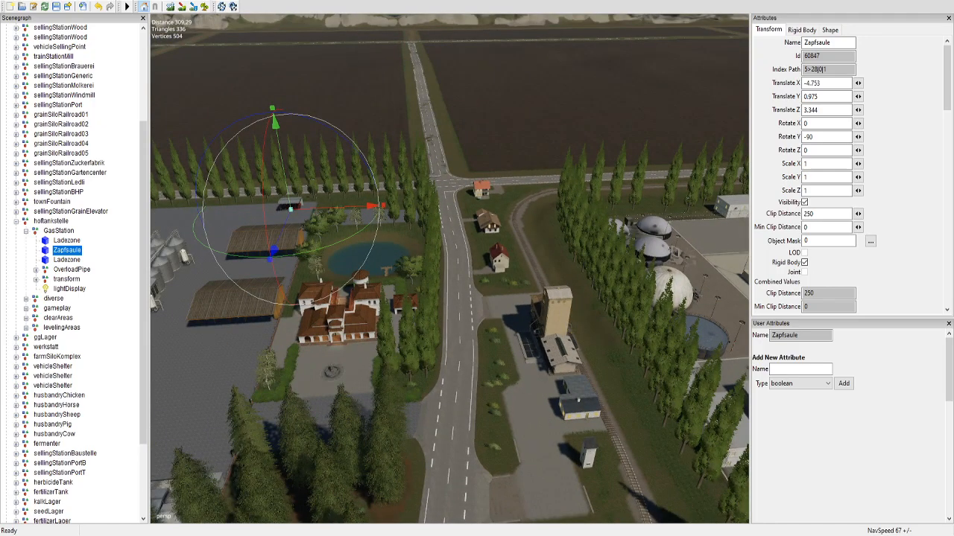
Step: Expand the first sellingStationWood and check the index paths of woodSellTrigger, woodSellStartTrigger and the root node
{"action": "scroll", "coordinate": [74, 268], "scroll_direction": "up", "scroll_amount": 1}
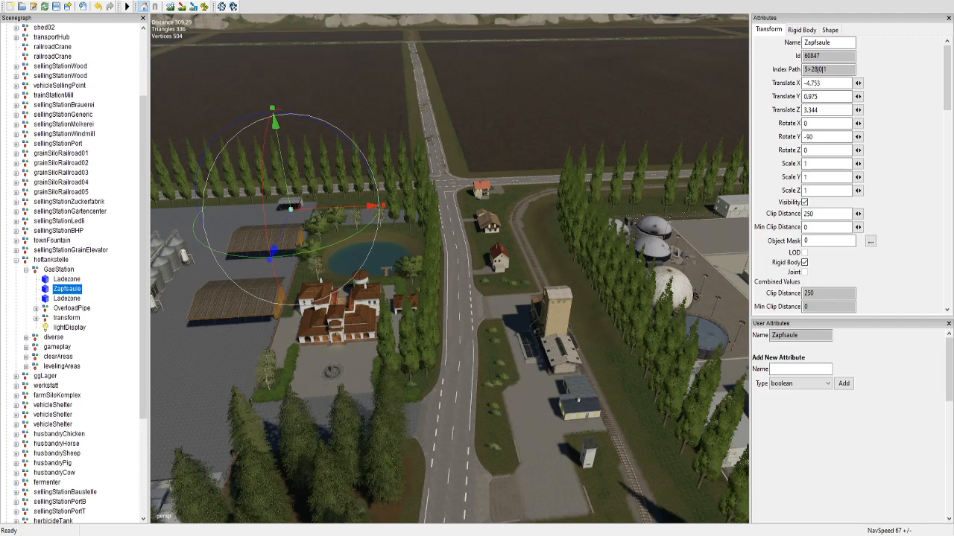
{"action": "scroll", "coordinate": [74, 268], "scroll_direction": "up", "scroll_amount": 1}
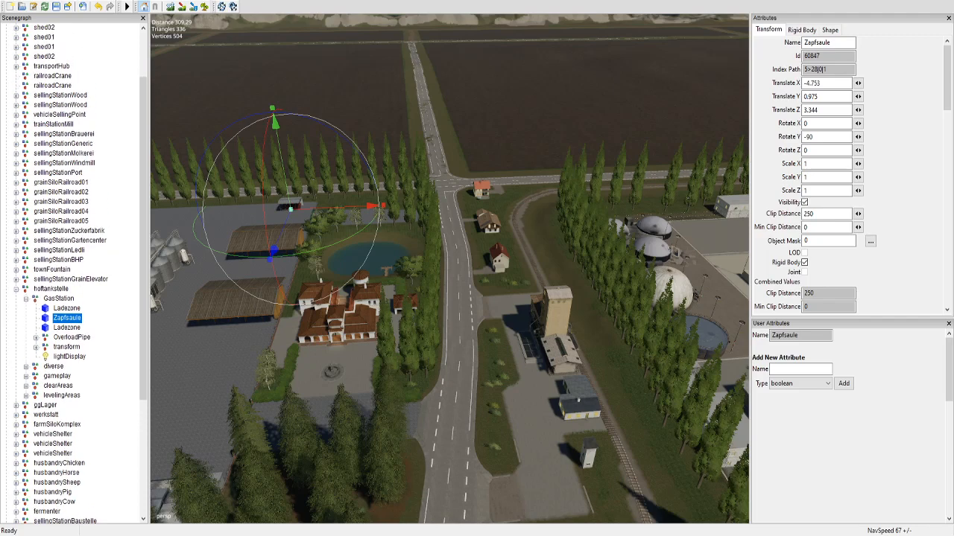
{"action": "left_click", "coordinate": [60, 95]}
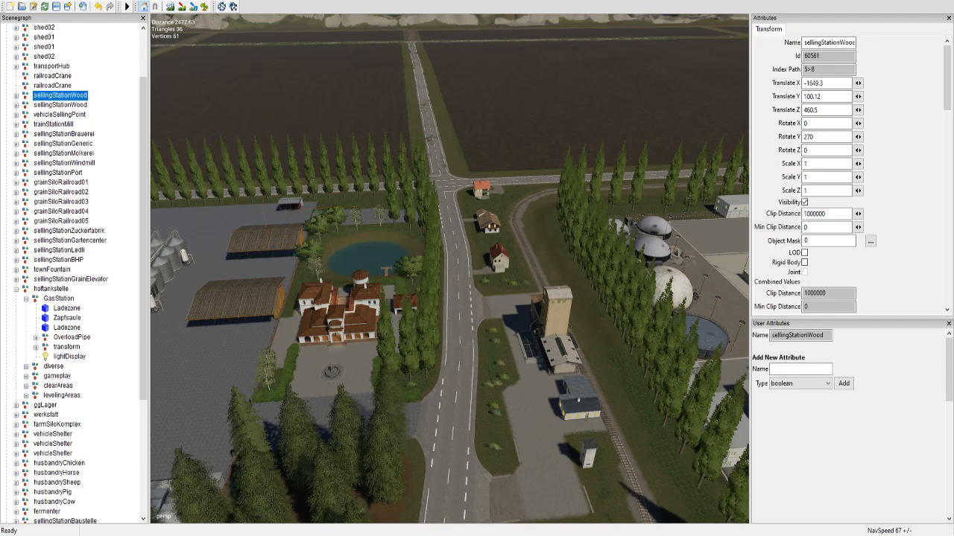
{"action": "key", "text": "Right"}
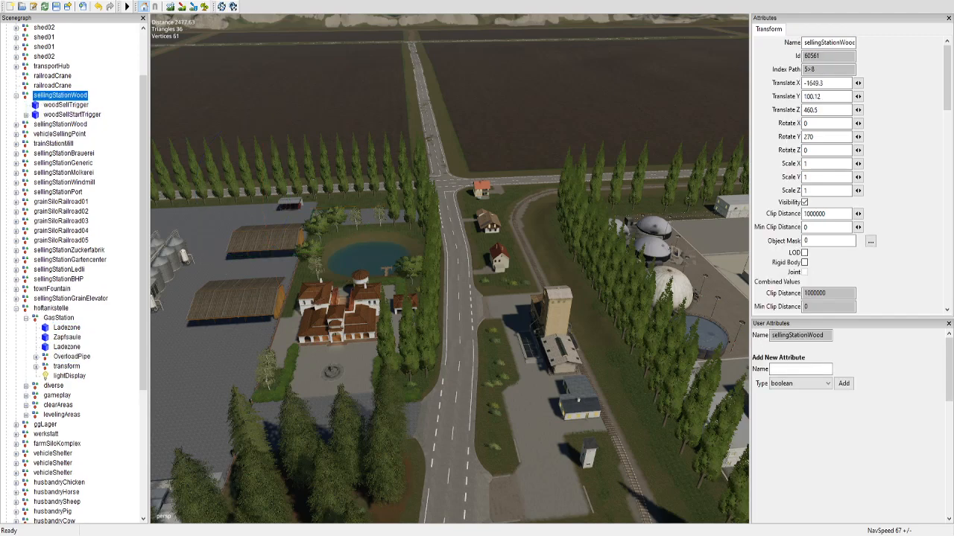
{"action": "left_click", "coordinate": [65, 105]}
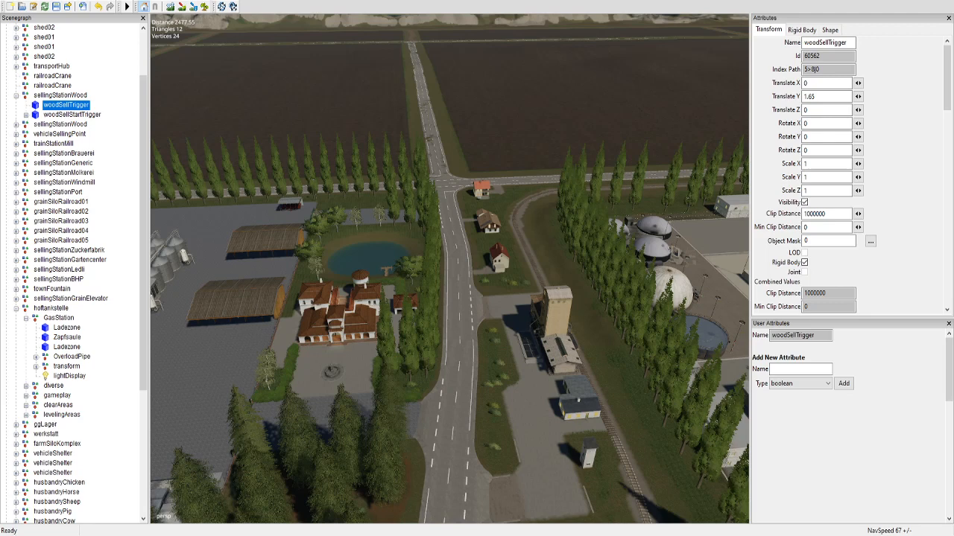
{"action": "left_click", "coordinate": [73, 115]}
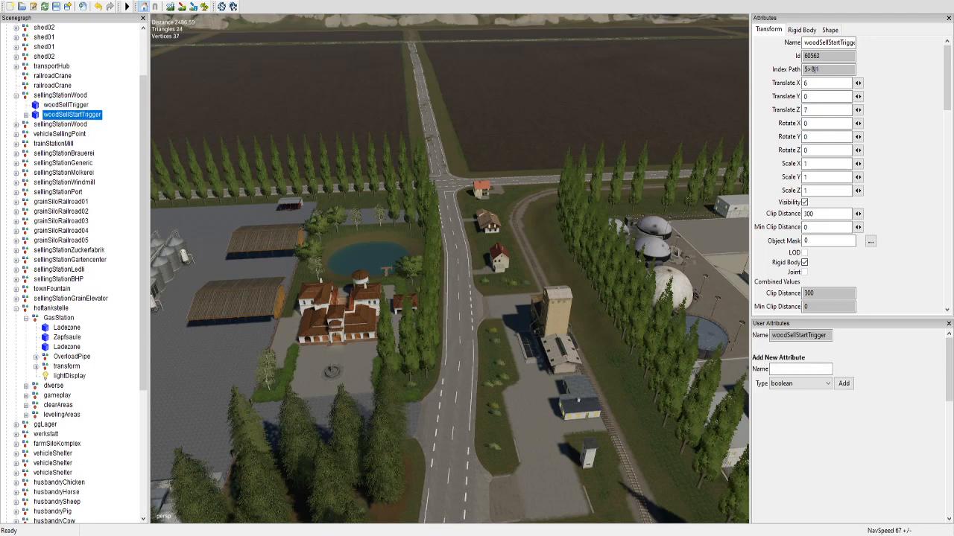
{"action": "left_click", "coordinate": [60, 95]}
Step: Inspect farmMansion's mansionVis, spawnPoint and sleepTrigger nodes, and collapse farmMansion and the placeholders group
{"action": "scroll", "coordinate": [74, 274], "scroll_direction": "up", "scroll_amount": 2}
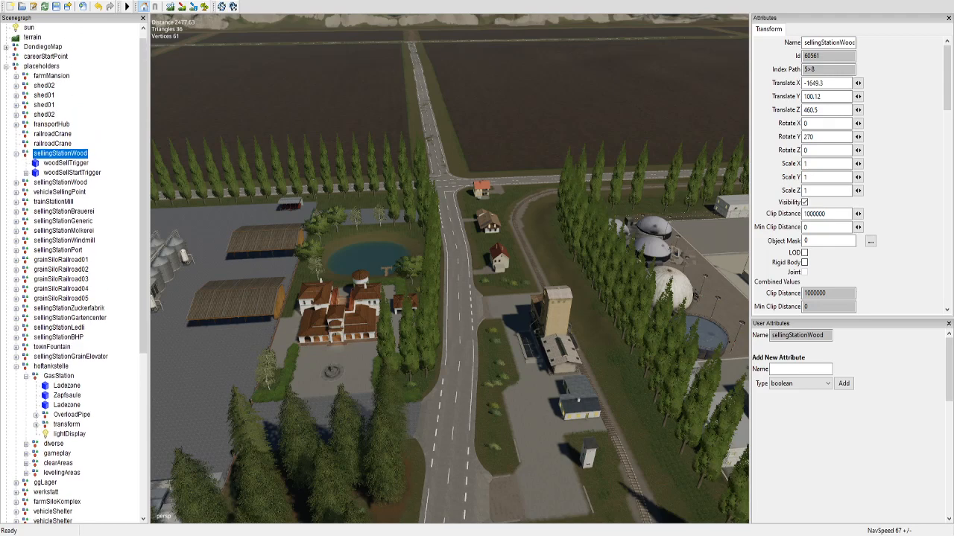
{"action": "left_click", "coordinate": [51, 76]}
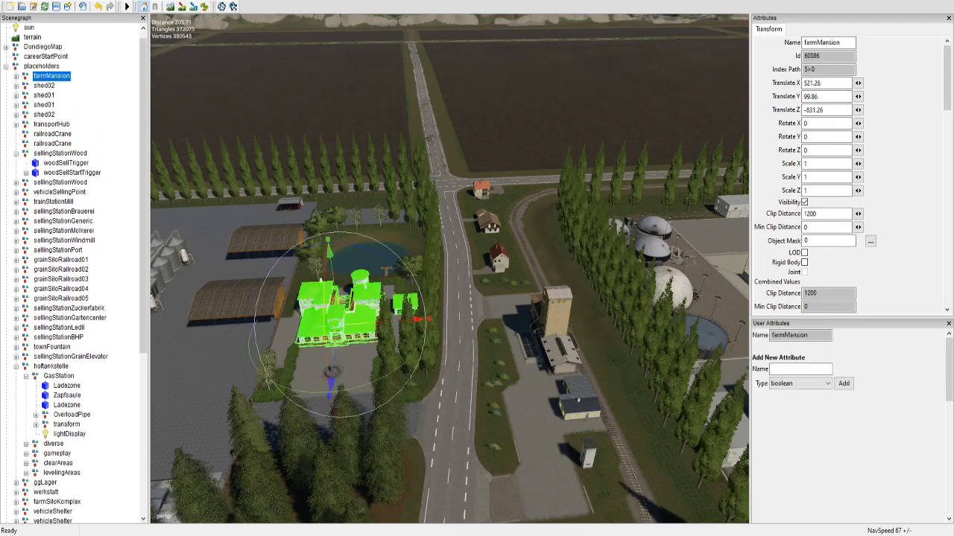
{"action": "left_click", "coordinate": [16, 76]}
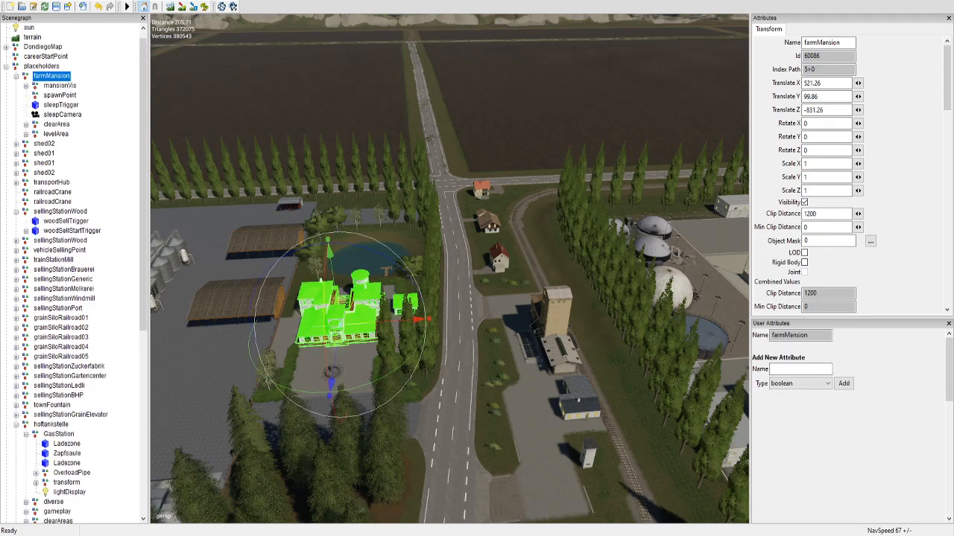
{"action": "left_click", "coordinate": [59, 86]}
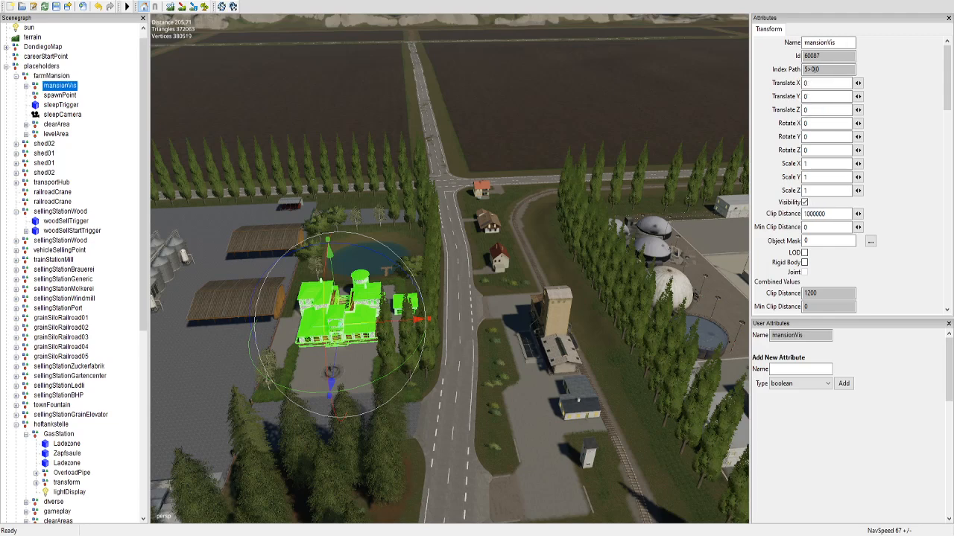
{"action": "left_click", "coordinate": [59, 95]}
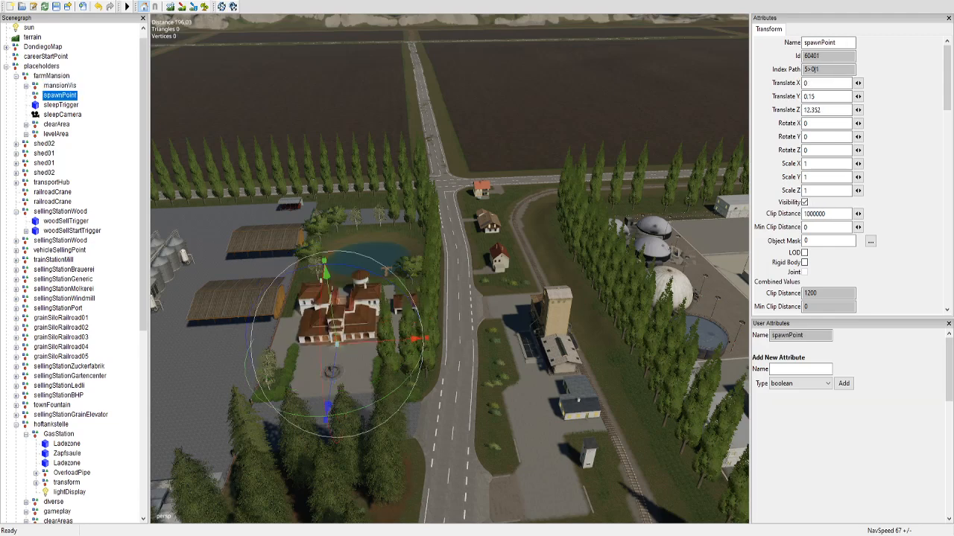
{"action": "left_click", "coordinate": [60, 105]}
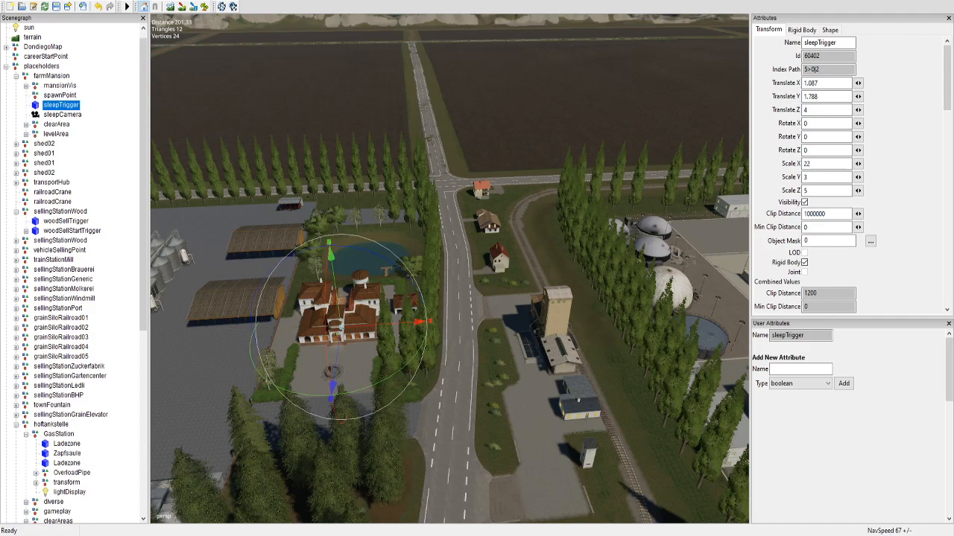
{"action": "left_click", "coordinate": [16, 76]}
{"action": "left_click", "coordinate": [7, 66]}
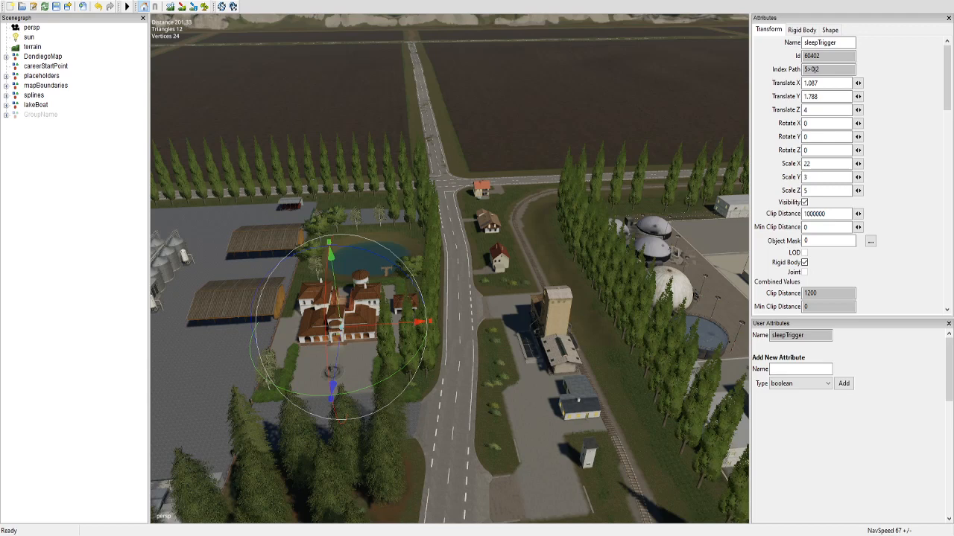
Step: Look briefly into the mapBoundaries and lakeBoat groups, and check the careerStartPoint node's attributes
{"action": "left_click", "coordinate": [6, 85]}
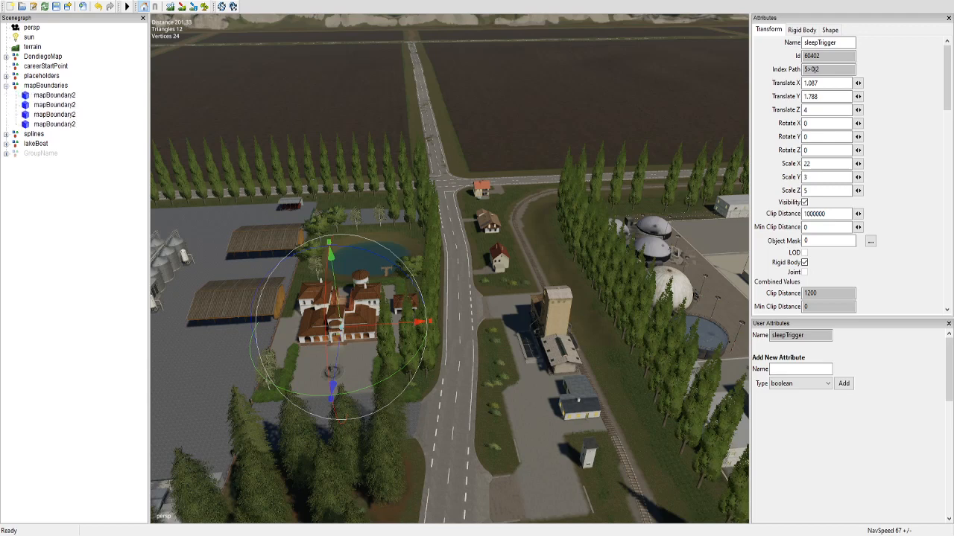
{"action": "left_click", "coordinate": [6, 86]}
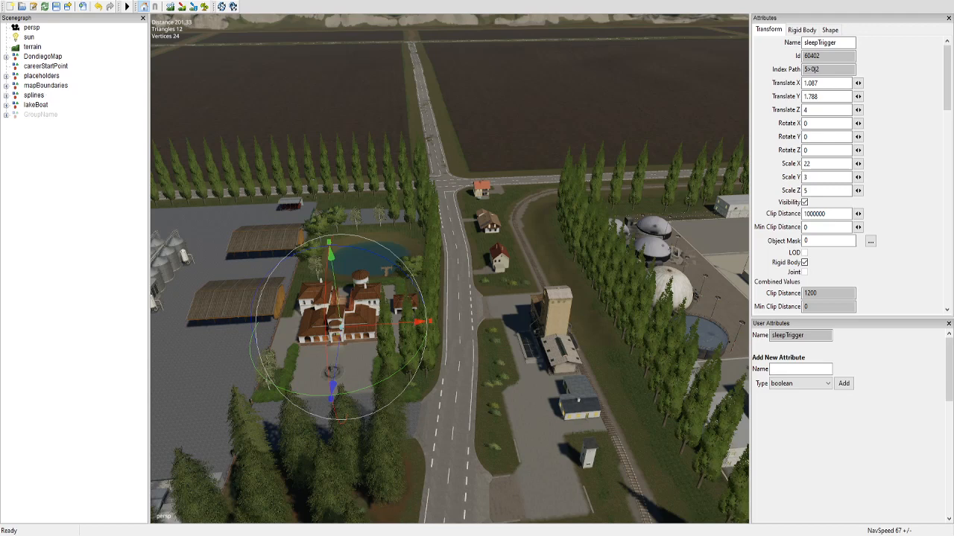
{"action": "left_click", "coordinate": [6, 105]}
{"action": "left_click", "coordinate": [6, 105]}
{"action": "left_click", "coordinate": [46, 67]}
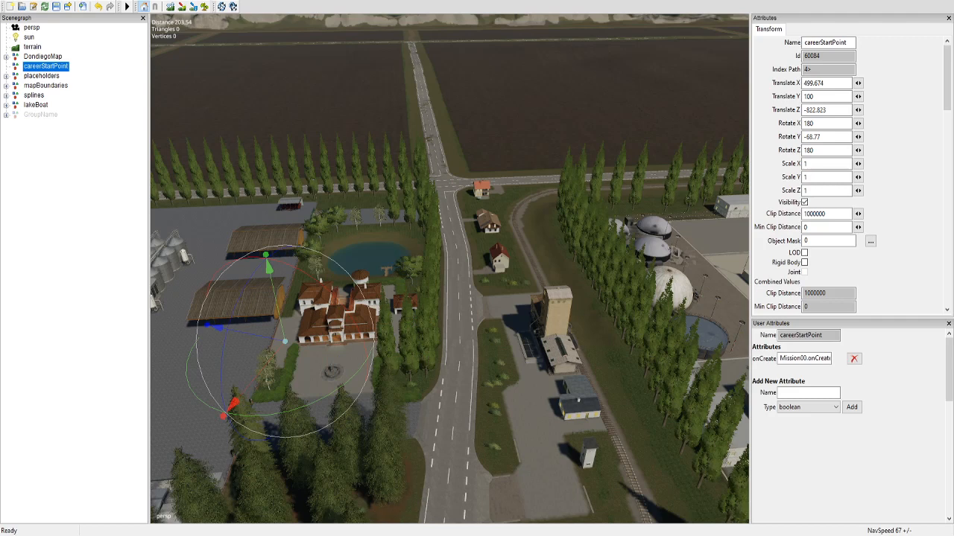
Step: Reopen the placeholders group and collapse its sellingStationWood and hoftankstelle hierarchies
{"action": "left_click", "coordinate": [6, 76]}
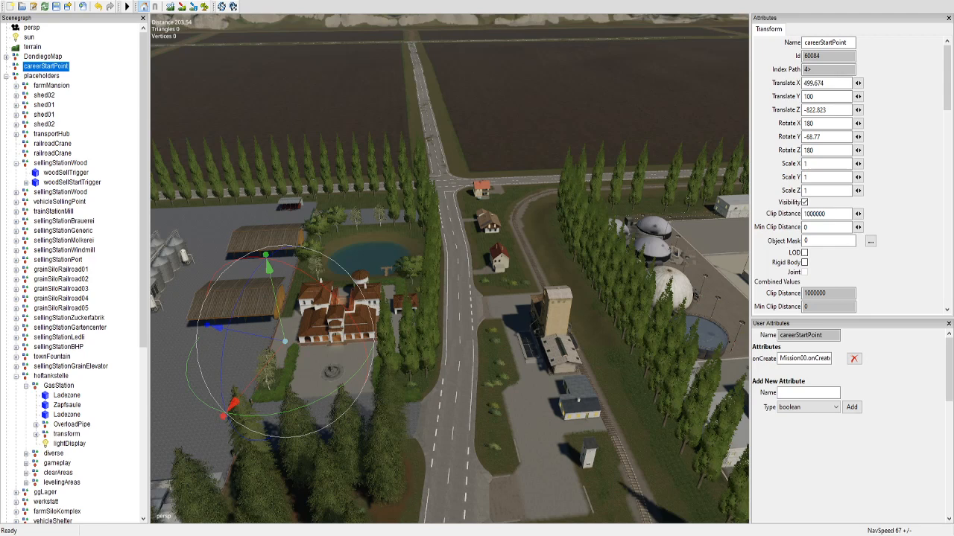
{"action": "left_click", "coordinate": [16, 163]}
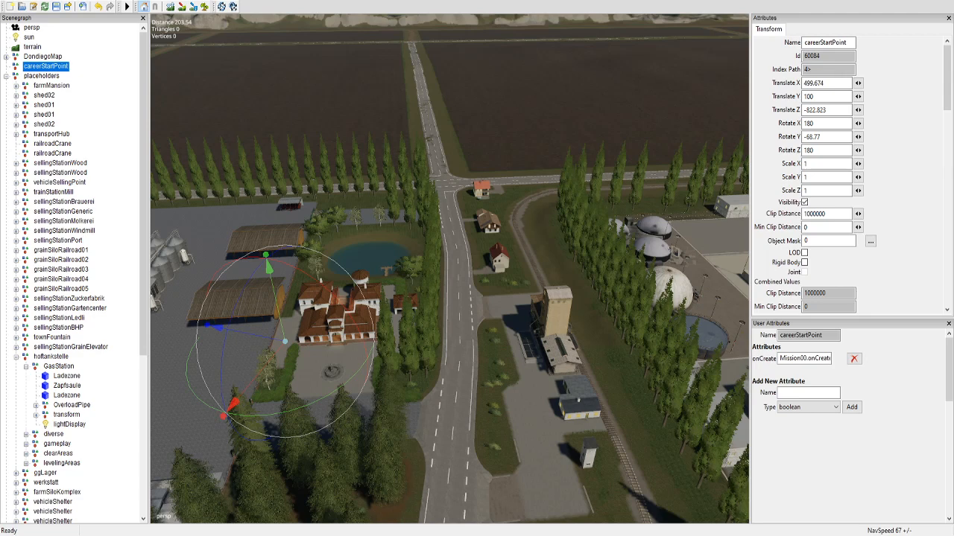
{"action": "left_click", "coordinate": [17, 356]}
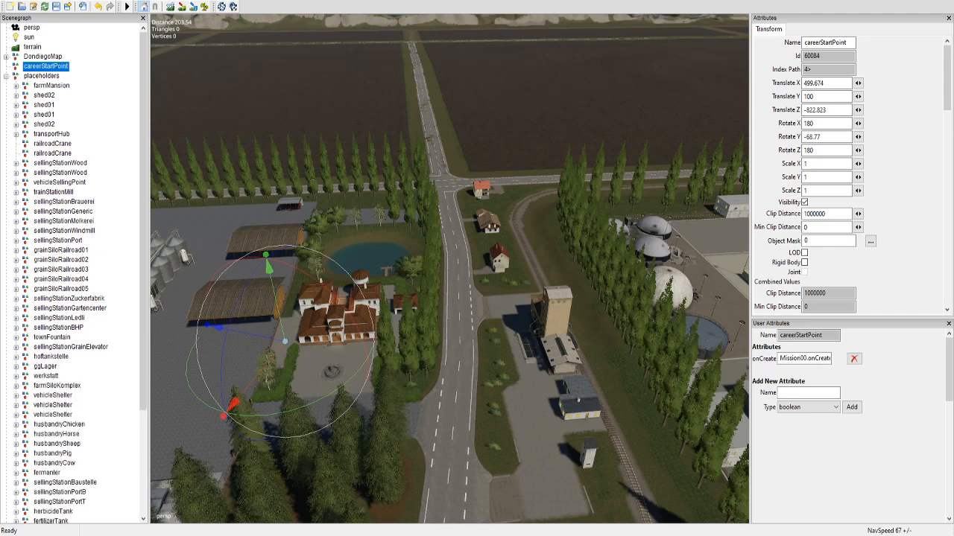
Step: Select the fermenter node among the placeholders and locate its building in the 3D view
{"action": "scroll", "coordinate": [74, 274], "scroll_direction": "down", "scroll_amount": 1}
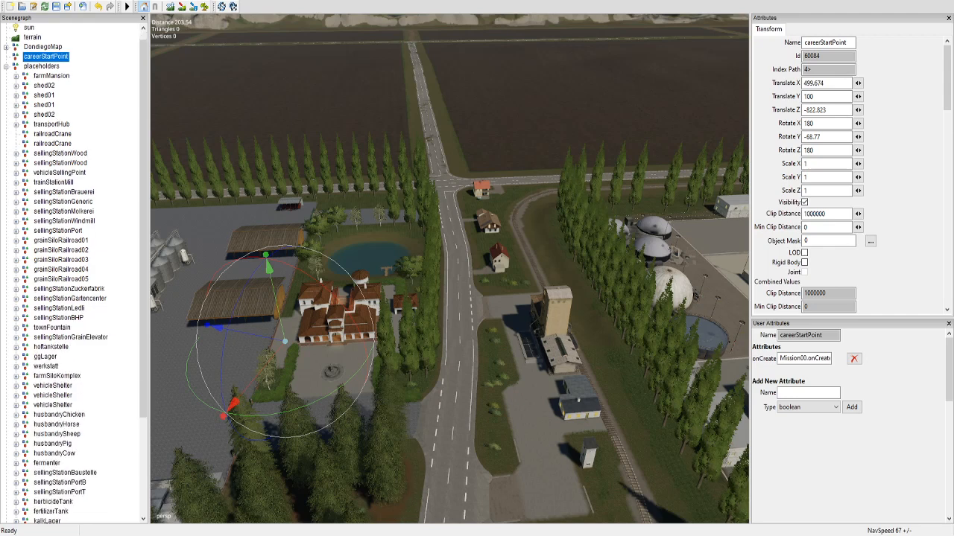
{"action": "scroll", "coordinate": [75, 274], "scroll_direction": "down", "scroll_amount": 1}
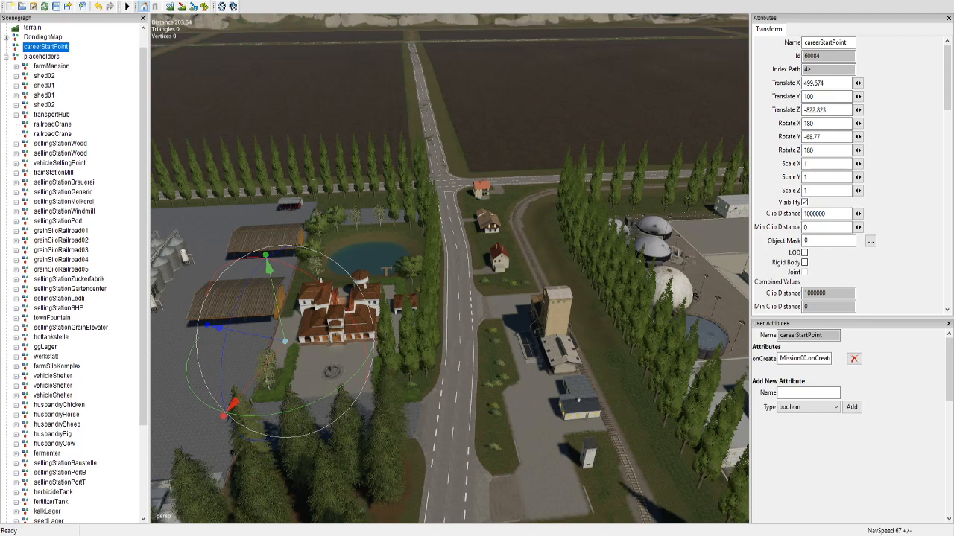
{"action": "scroll", "coordinate": [75, 273], "scroll_direction": "down", "scroll_amount": 1}
{"action": "scroll", "coordinate": [75, 274], "scroll_direction": "down", "scroll_amount": 4}
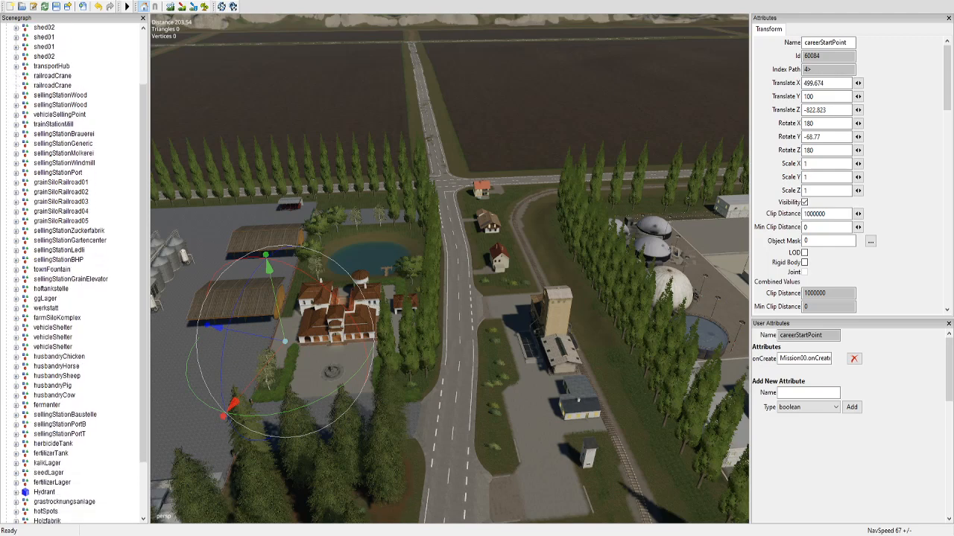
{"action": "left_click", "coordinate": [47, 405]}
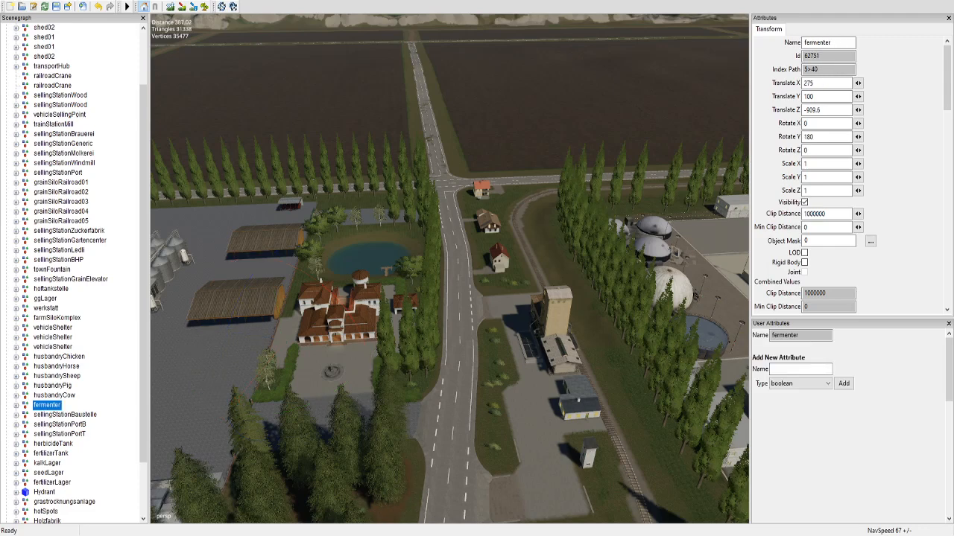
{"action": "left_click_drag", "start_coordinate": [450, 269], "coordinate": [477, 223], "text": "alt"}
{"action": "scroll", "coordinate": [450, 268], "scroll_direction": "up", "scroll_amount": 6}
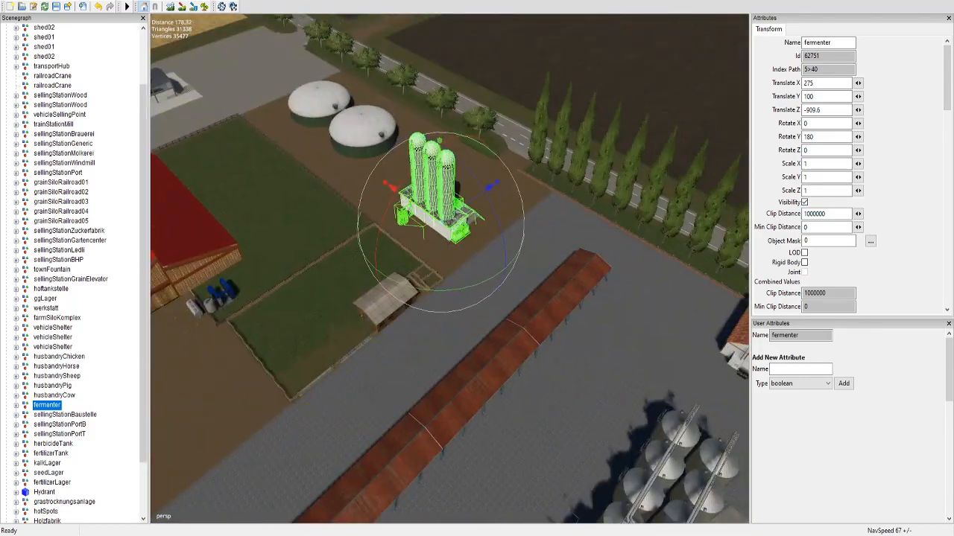
Step: Examine the fermenter's outer wall up close, around the loading pipe and the cylindrical mesh beneath it
{"action": "scroll", "coordinate": [449, 268], "scroll_direction": "up", "scroll_amount": 10}
{"action": "left_click_drag", "start_coordinate": [450, 268], "coordinate": [313, 272], "text": "alt"}
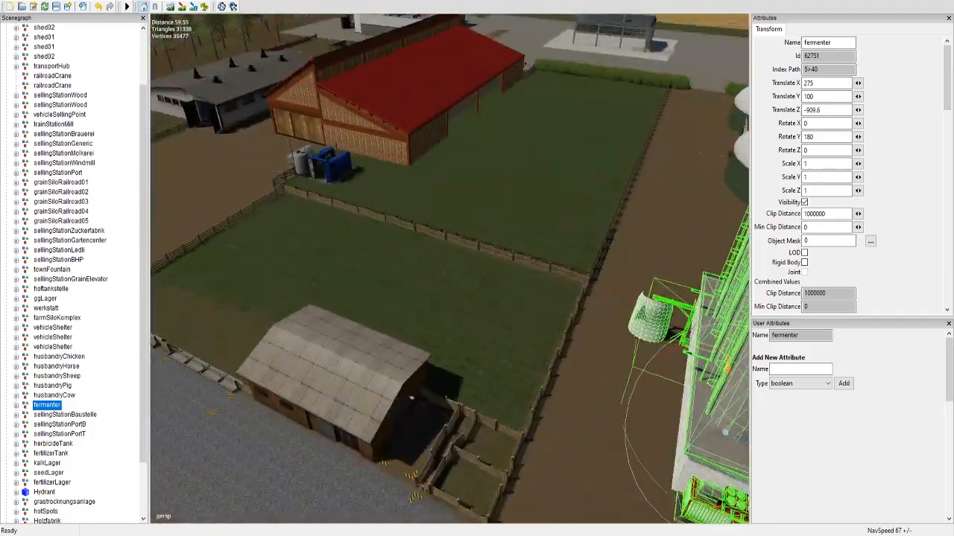
{"action": "scroll", "coordinate": [449, 268], "scroll_direction": "up", "scroll_amount": 8}
{"action": "left_click_drag", "start_coordinate": [449, 269], "coordinate": [506, 257], "text": "alt"}
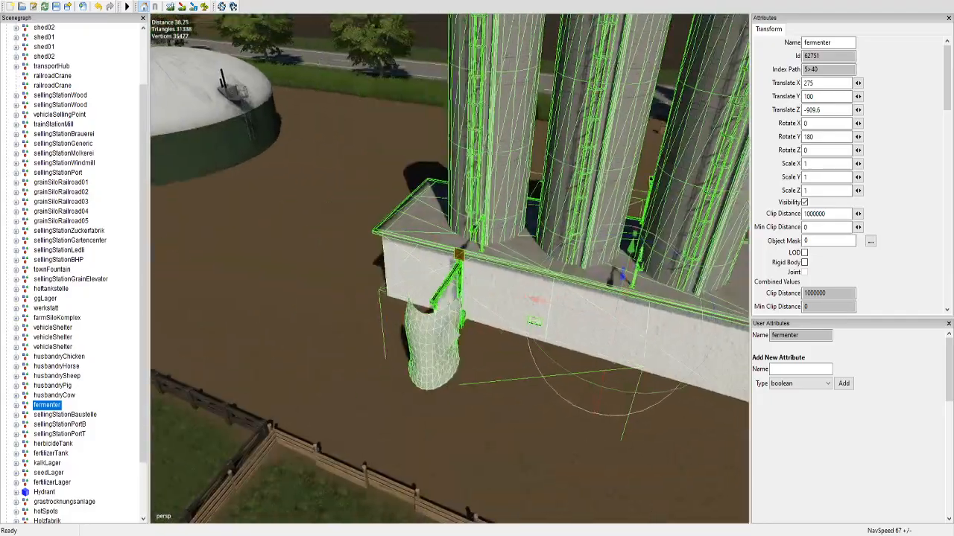
{"action": "scroll", "coordinate": [450, 268], "scroll_direction": "up", "scroll_amount": 5}
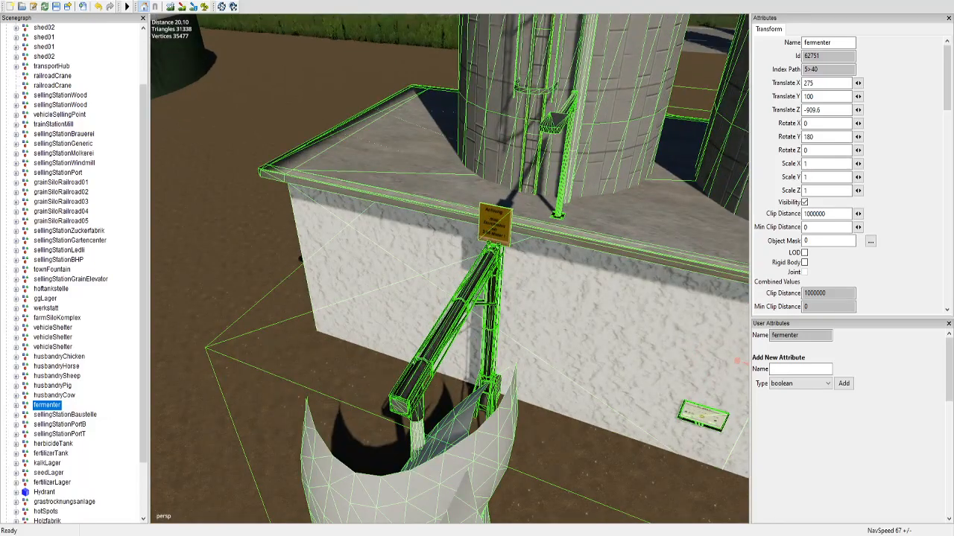
{"action": "left_click_drag", "start_coordinate": [449, 268], "coordinate": [477, 250], "text": "alt"}
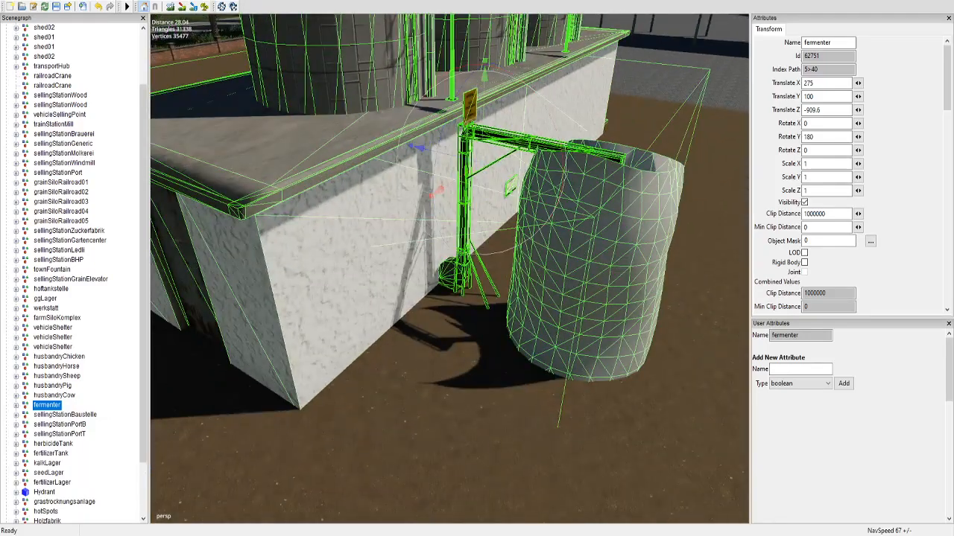
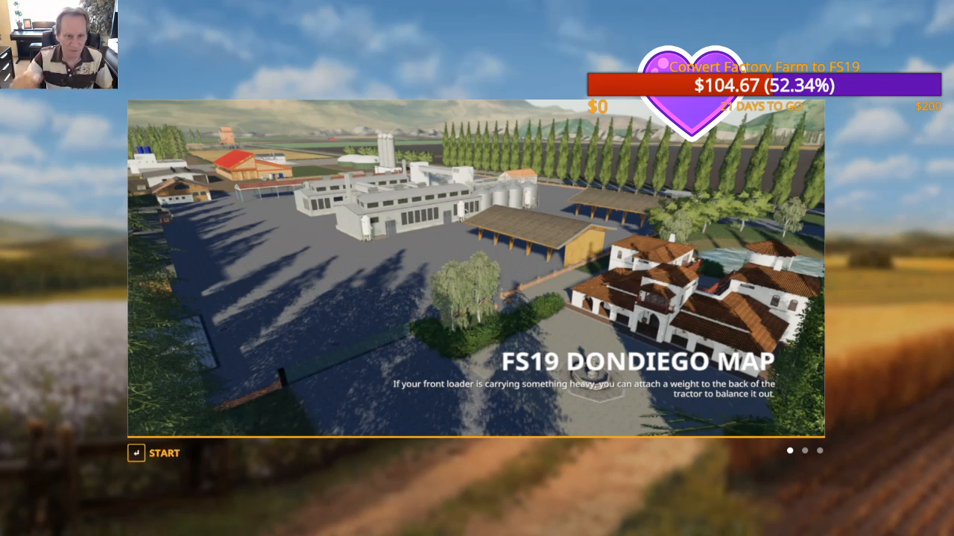
Step: Start playing the loaded FS19 Dondiego Map and dismiss the introductory tutorial recommendation
{"action": "key", "text": "Return"}
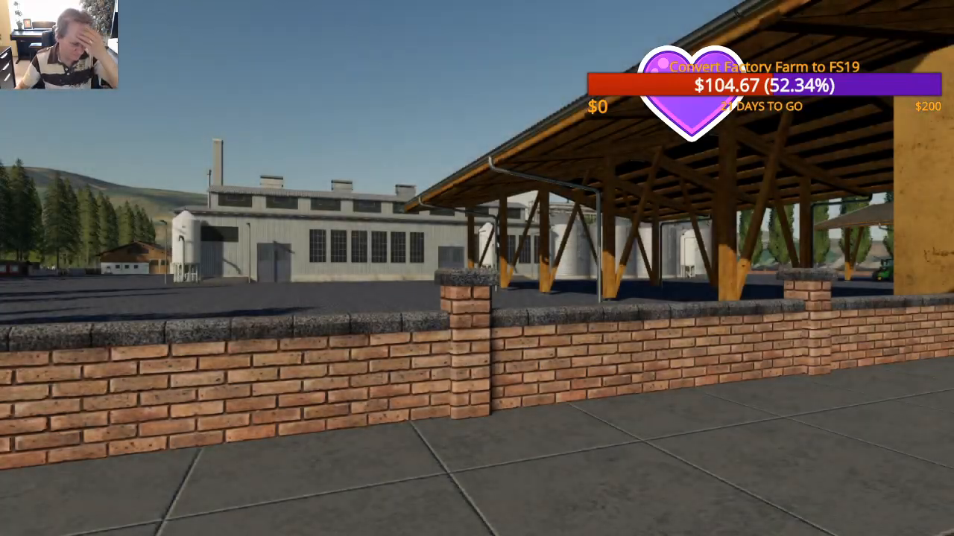
{"action": "key", "text": "grave"}
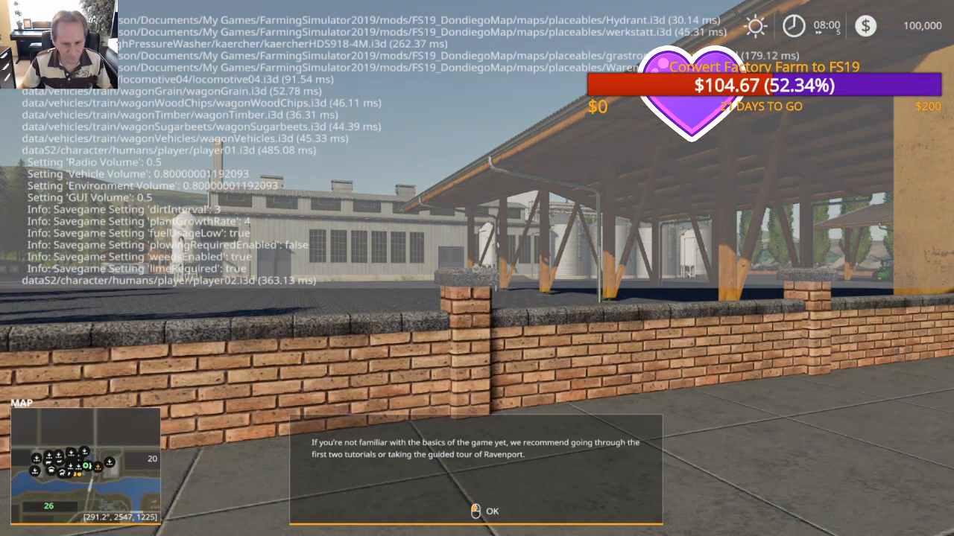
{"action": "key", "text": "Return"}
Step: Cycle through the developer console's commands to gsToggleFlightAndNoHUDMode, run it and close the console
{"action": "key", "text": "grave"}
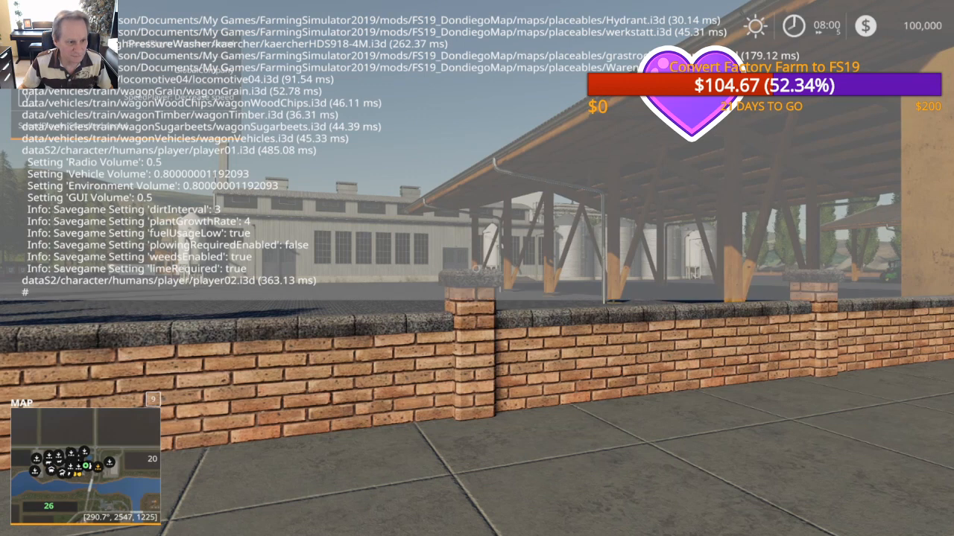
{"action": "key", "text": "Tab"}
{"action": "key", "text": "Tab"}
{"action": "key", "text": "Tab"}
{"action": "key", "text": "Tab"}
{"action": "key", "text": "Tab"}
{"action": "key", "text": "Tab"}
{"action": "key", "text": "Tab"}
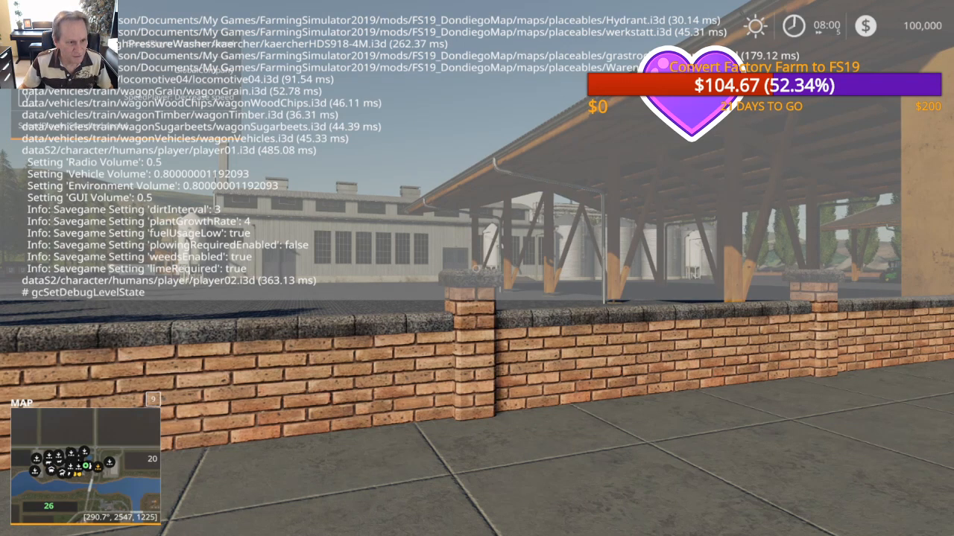
{"action": "key", "text": "Tab"}
{"action": "key", "text": "Tab"}
{"action": "key", "text": "Tab"}
{"action": "key", "text": "Tab"}
{"action": "key", "text": "Tab"}
{"action": "key", "text": "Tab"}
{"action": "key", "text": "Tab"}
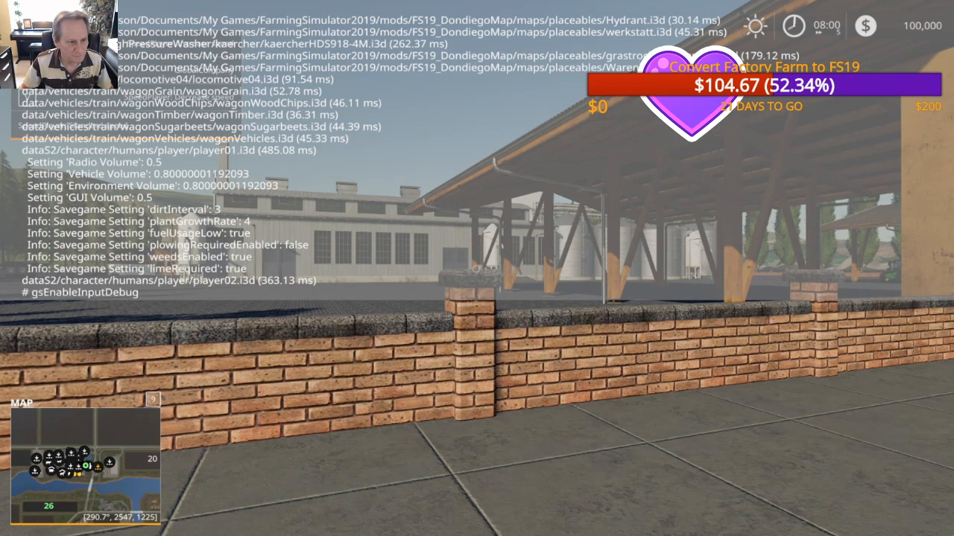
{"action": "key", "text": "Tab"}
{"action": "key", "text": "Tab"}
{"action": "key", "text": "Tab"}
{"action": "key", "text": "Tab"}
{"action": "key", "text": "Tab"}
{"action": "key", "text": "Tab"}
{"action": "key", "text": "Tab"}
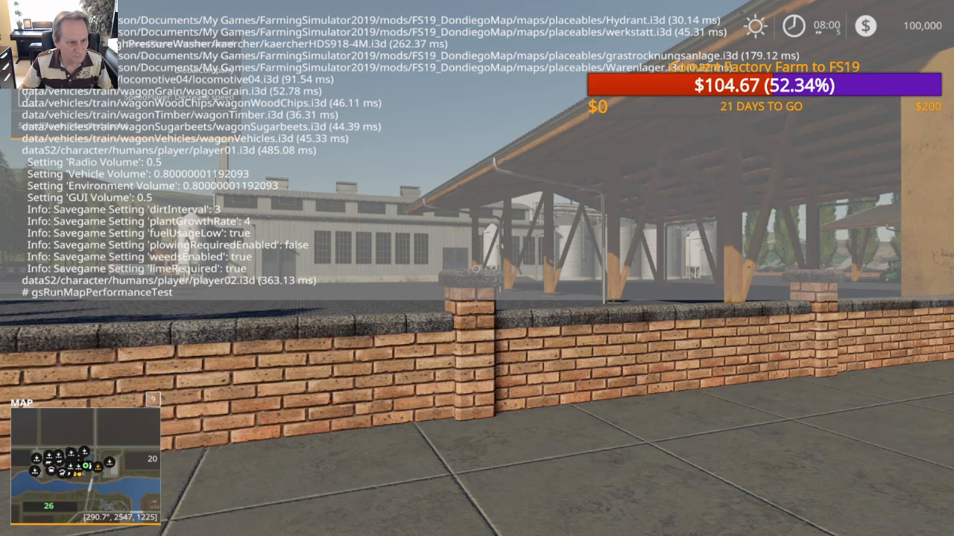
{"action": "key", "text": "Tab"}
{"action": "key", "text": "Tab"}
{"action": "key", "text": "Tab"}
{"action": "key", "text": "Tab"}
{"action": "key", "text": "Tab"}
{"action": "key", "text": "Tab"}
{"action": "key", "text": "Tab"}
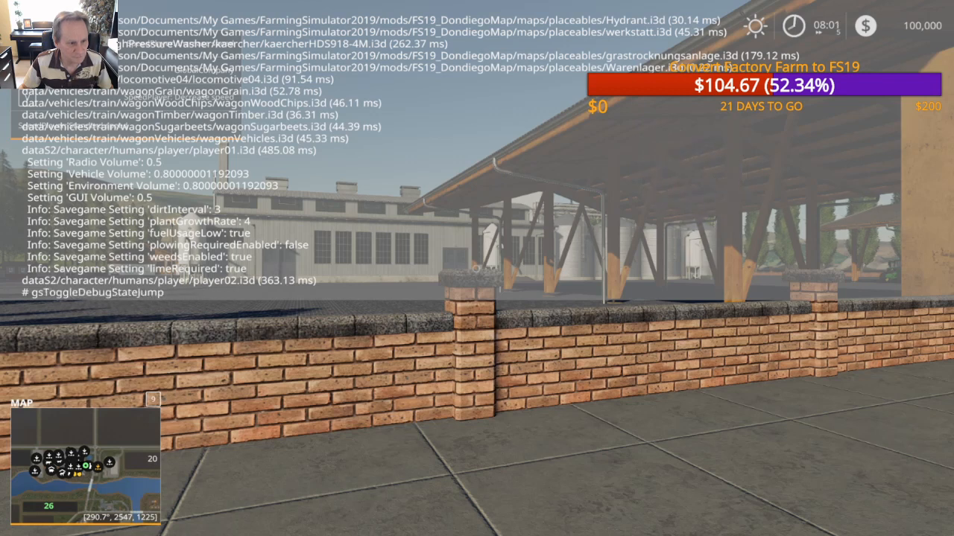
{"action": "key", "text": "Tab"}
{"action": "key", "text": "Tab"}
{"action": "key", "text": "Tab"}
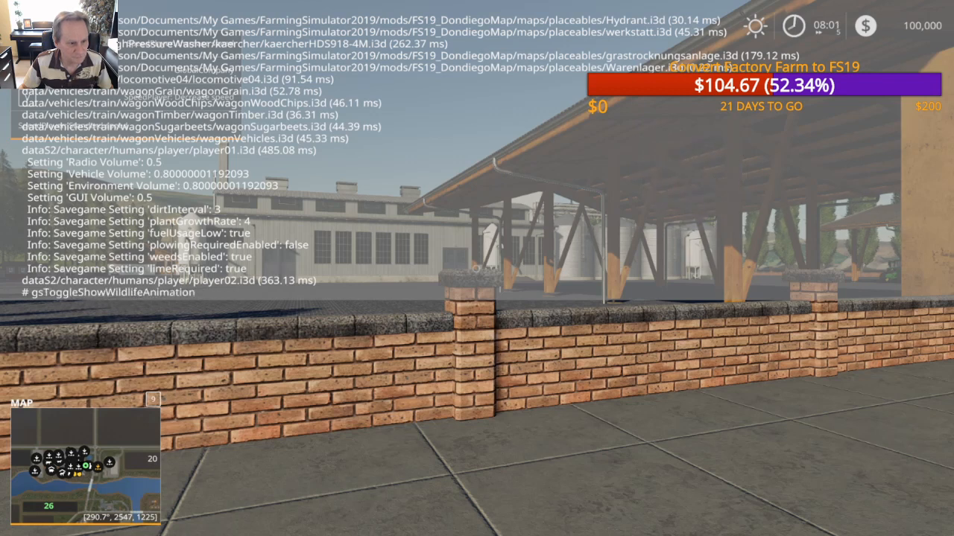
{"action": "key", "text": "Tab"}
{"action": "key", "text": "Tab"}
{"action": "key", "text": "Tab"}
{"action": "key", "text": "Tab"}
{"action": "key", "text": "Tab"}
{"action": "key", "text": "Tab"}
{"action": "key", "text": "Tab"}
{"action": "key", "text": "Tab"}
{"action": "key", "text": "Tab"}
{"action": "key", "text": "Tab"}
{"action": "key", "text": "Tab"}
{"action": "key", "text": "Tab"}
{"action": "key", "text": "Tab"}
{"action": "key", "text": "Tab"}
{"action": "key", "text": "Tab"}
{"action": "key", "text": "Tab"}
{"action": "key", "text": "Tab"}
{"action": "key", "text": "Tab"}
{"action": "key", "text": "Tab"}
{"action": "key", "text": "Tab"}
{"action": "key", "text": "Tab"}
{"action": "key", "text": "Tab"}
{"action": "key", "text": "Tab"}
{"action": "key", "text": "Tab"}
{"action": "key", "text": "Tab"}
{"action": "key", "text": "Tab"}
{"action": "key", "text": "Tab"}
{"action": "key", "text": "Tab"}
{"action": "key", "text": "Tab"}
{"action": "key", "text": "Tab"}
{"action": "key", "text": "Tab"}
{"action": "key", "text": "Tab"}
{"action": "key", "text": "Tab"}
{"action": "key", "text": "Tab"}
{"action": "key", "text": "Tab"}
{"action": "key", "text": "Tab"}
{"action": "key", "text": "Tab"}
{"action": "key", "text": "Tab"}
{"action": "key", "text": "Tab"}
{"action": "key", "text": "Tab"}
{"action": "key", "text": "Tab"}
{"action": "key", "text": "Tab"}
{"action": "key", "text": "Tab"}
{"action": "key", "text": "Tab"}
{"action": "key", "text": "Tab"}
{"action": "key", "text": "Tab"}
{"action": "key", "text": "Tab"}
{"action": "key", "text": "Tab"}
{"action": "key", "text": "Tab"}
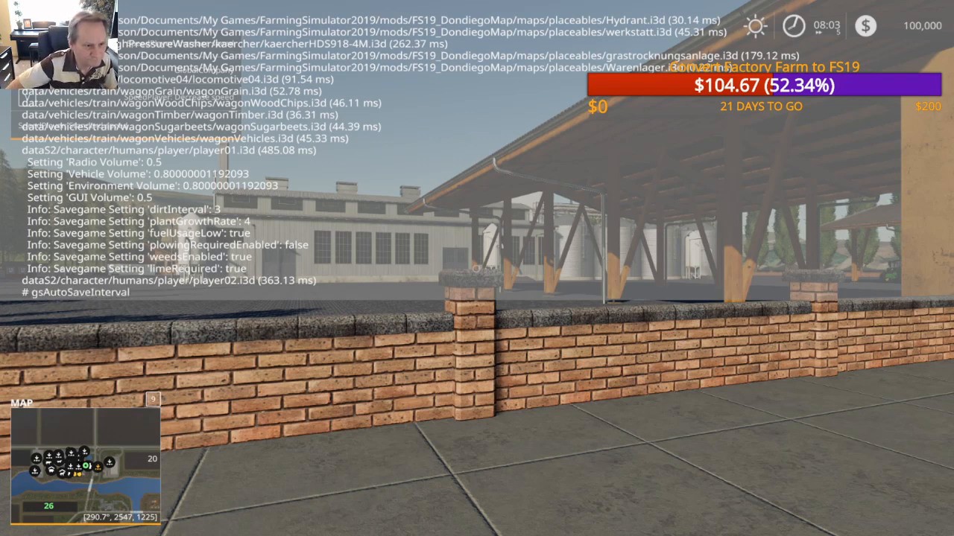
{"action": "key", "text": "Tab"}
{"action": "key", "text": "Tab"}
{"action": "key", "text": "Tab"}
{"action": "key", "text": "Tab"}
{"action": "key", "text": "Tab"}
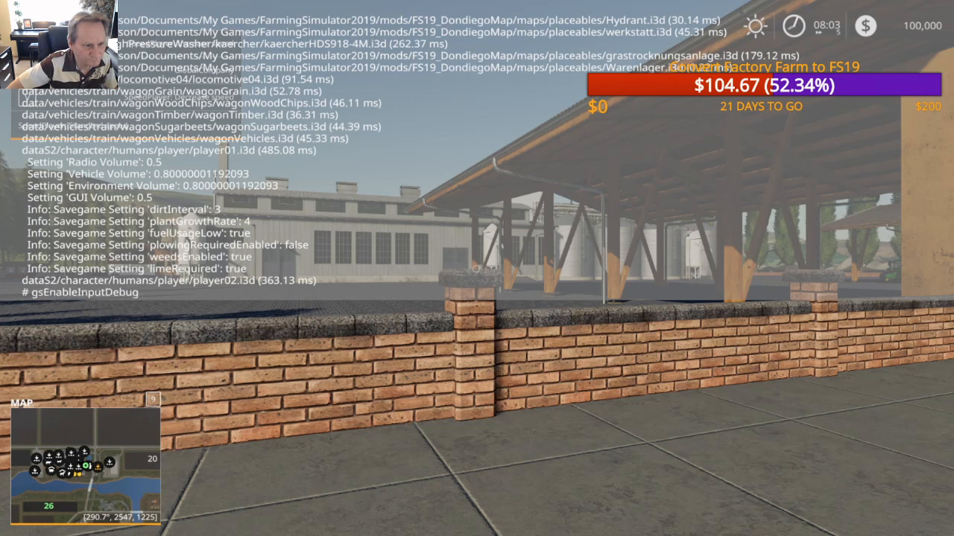
{"action": "key", "text": "Tab"}
{"action": "key", "text": "Tab"}
{"action": "key", "text": "Tab"}
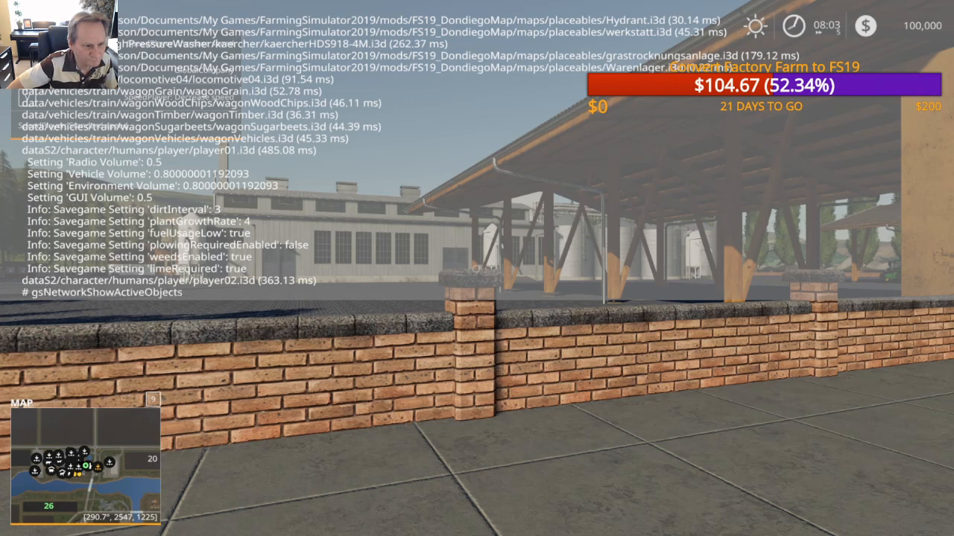
{"action": "key", "text": "Tab"}
{"action": "key", "text": "Tab"}
{"action": "key", "text": "Tab"}
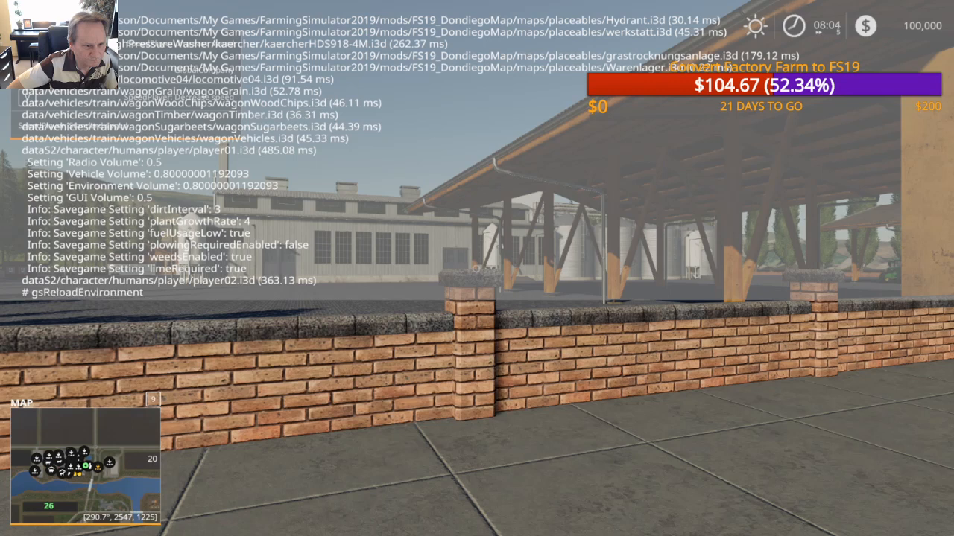
{"action": "key", "text": "Tab"}
{"action": "key", "text": "Tab"}
{"action": "key", "text": "Tab"}
{"action": "key", "text": "Tab"}
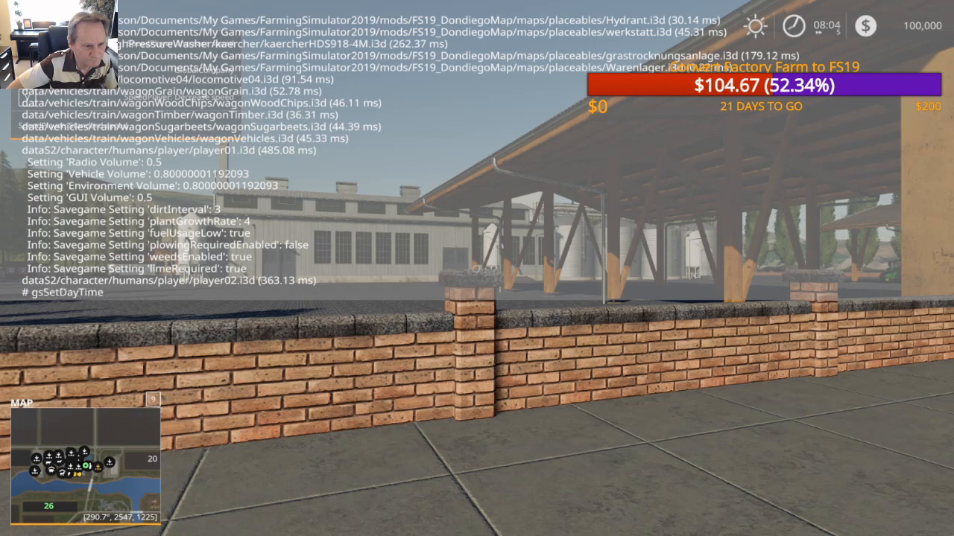
{"action": "key", "text": "Tab"}
{"action": "key", "text": "Tab"}
{"action": "key", "text": "Tab"}
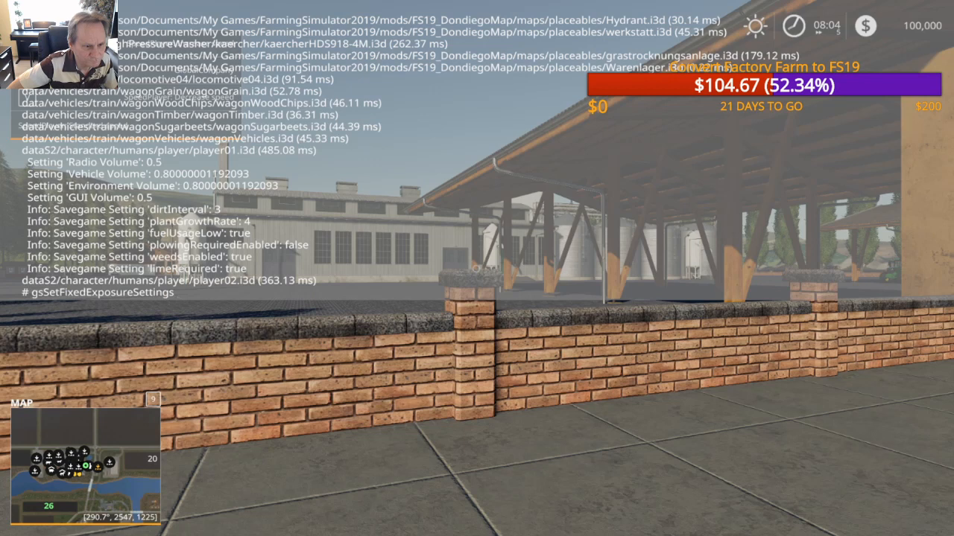
{"action": "key", "text": "Tab"}
{"action": "key", "text": "Tab"}
{"action": "key", "text": "Tab"}
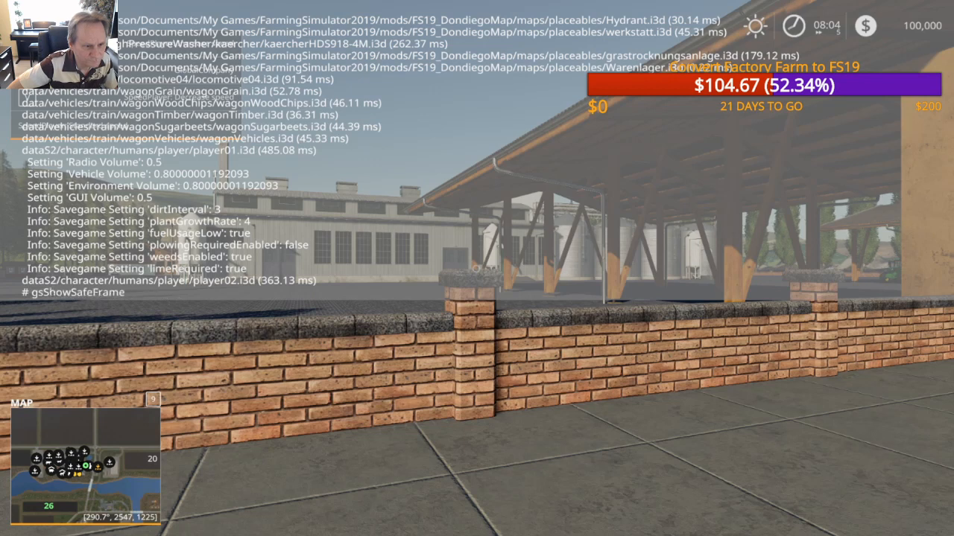
{"action": "key", "text": "Tab"}
{"action": "key", "text": "Tab"}
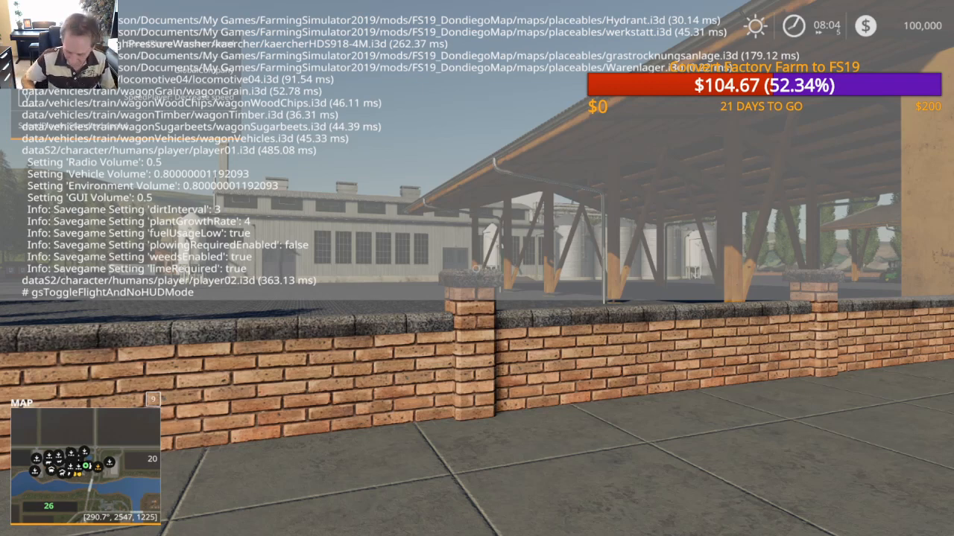
{"action": "key", "text": "Return"}
{"action": "key", "text": "Tab"}
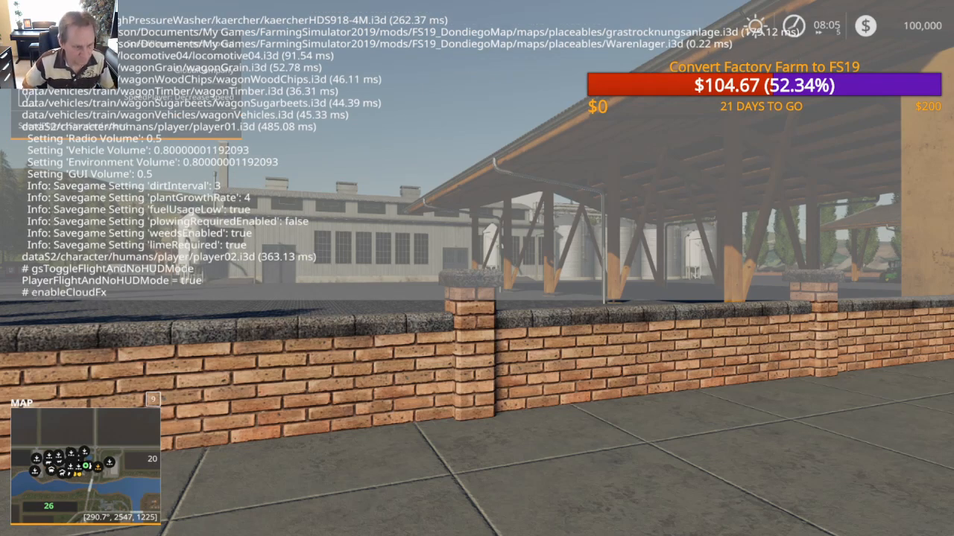
{"action": "key", "text": "grave"}
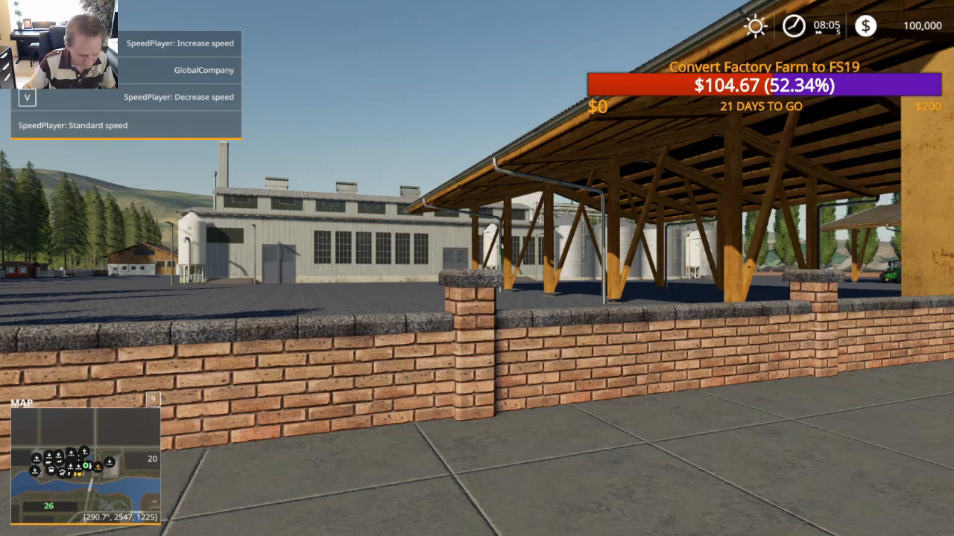
Step: Take off in flight mode above the factory complex and raise the player speed to x20
{"action": "key", "text": "space"}
{"action": "key", "text": "q"}
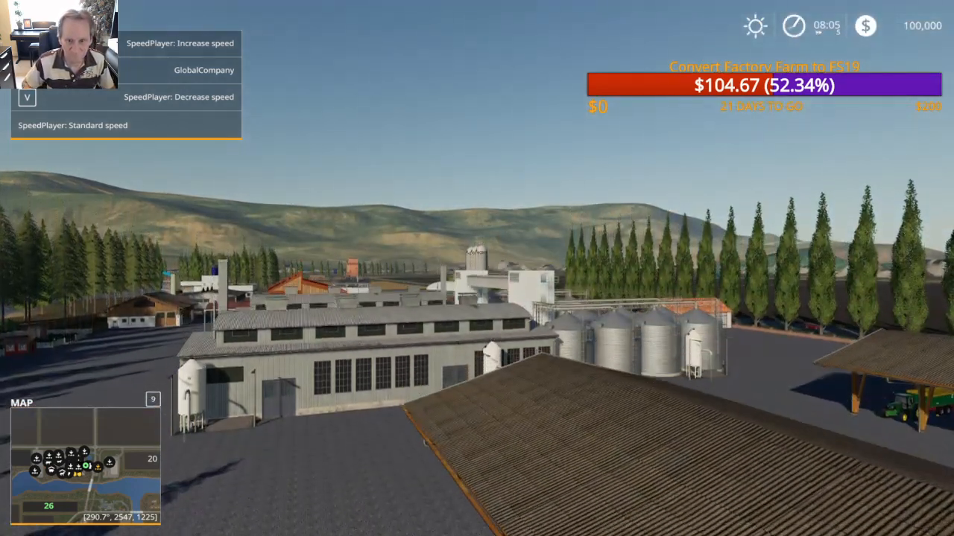
{"action": "key", "text": "q"}
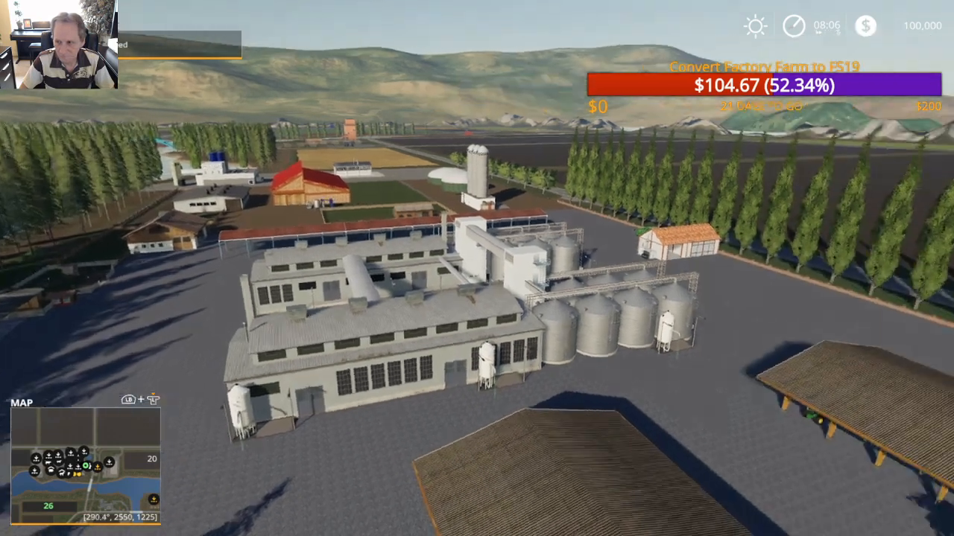
{"action": "key", "text": "v"}
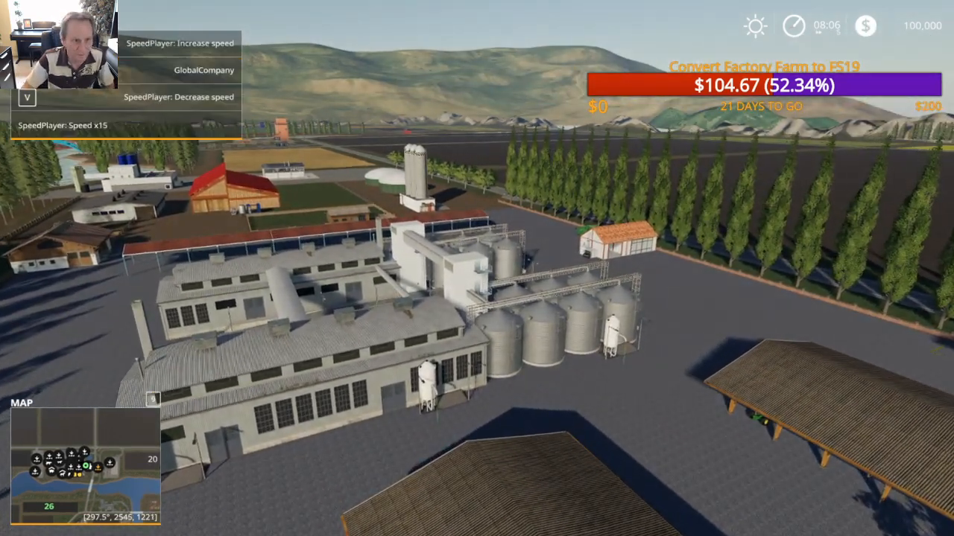
{"action": "key", "text": "w"}
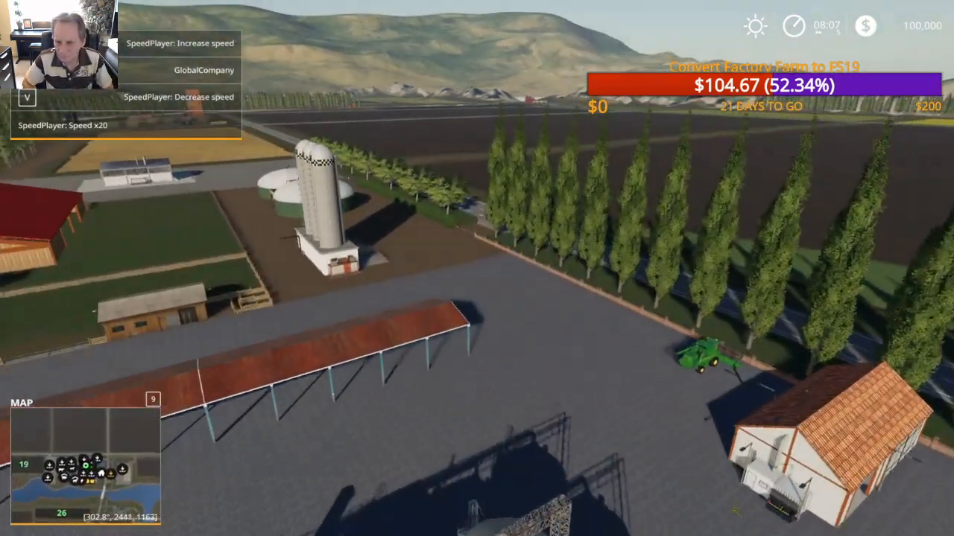
{"action": "key", "text": "s"}
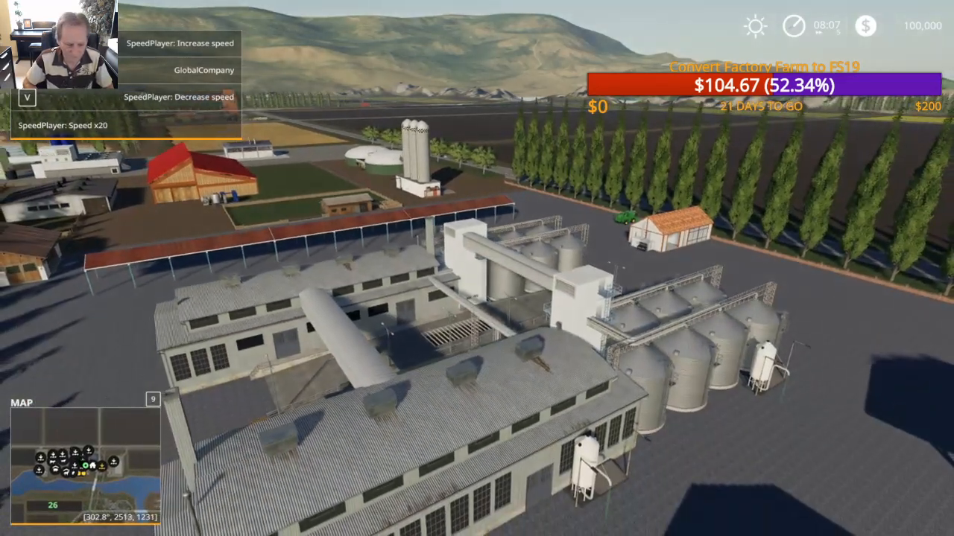
Step: Descend to the factory's front yard and examine the white silos with their pipes along the wall
{"action": "key", "text": "e"}
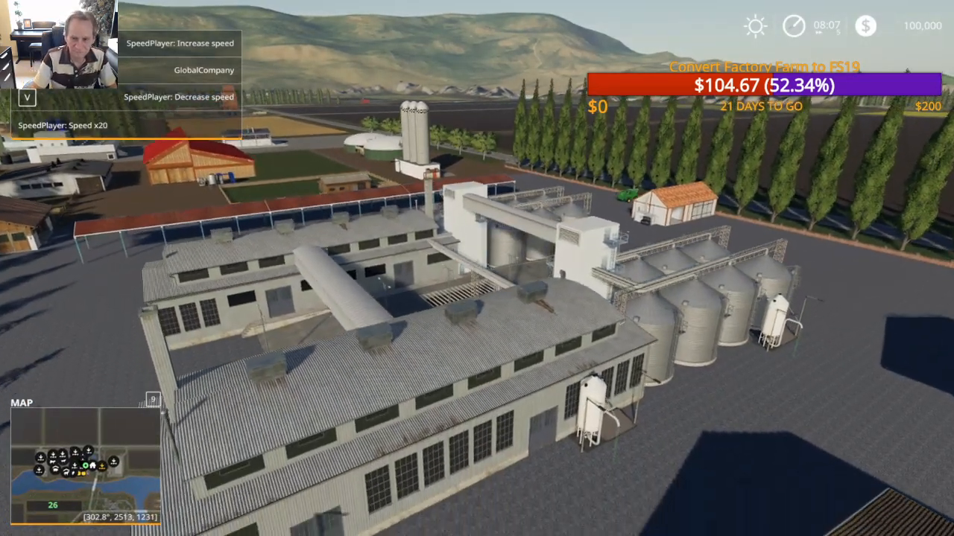
{"action": "key", "text": "a"}
{"action": "key", "text": "e"}
{"action": "key", "text": "a"}
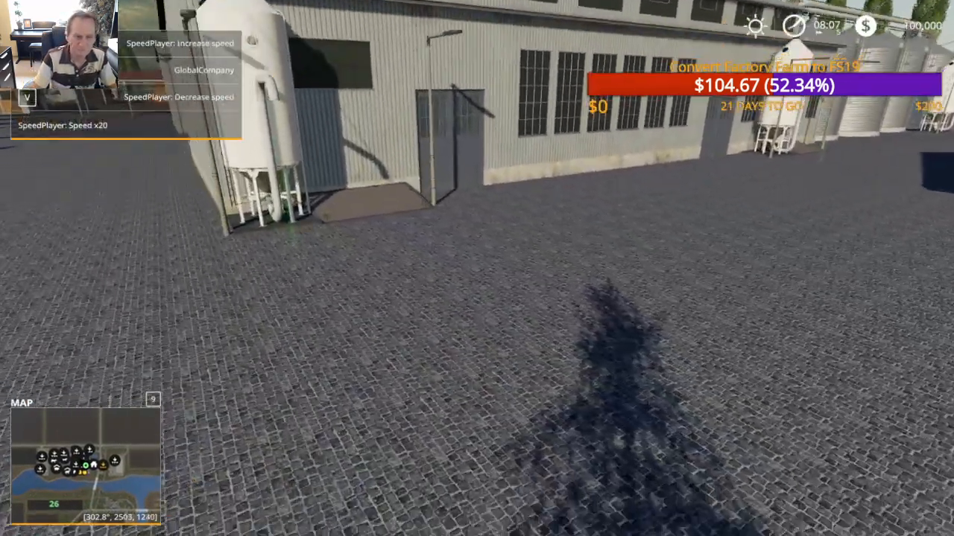
{"action": "key", "text": "w"}
{"action": "key", "text": "s"}
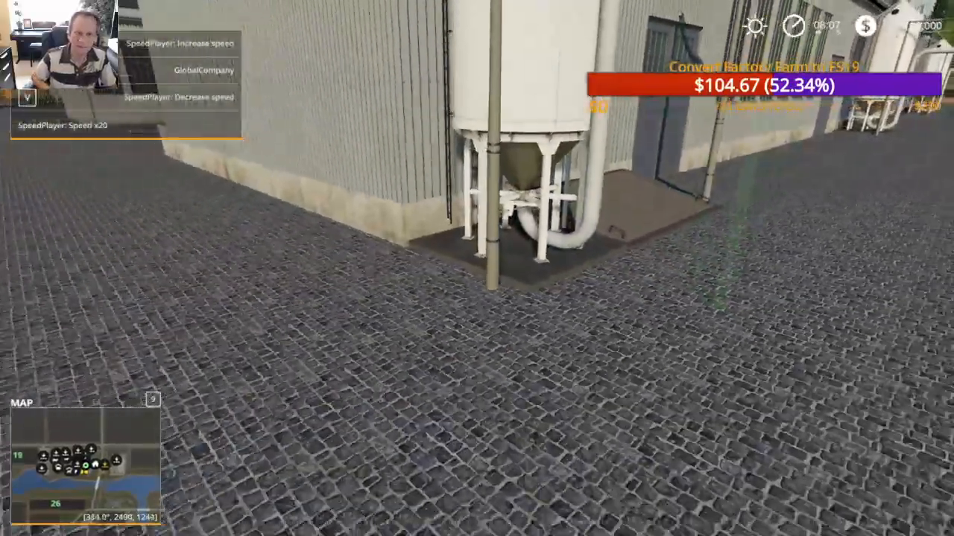
{"action": "key", "text": "d"}
{"action": "key", "text": "w"}
Step: Move past the large grain silos and around to the rear of the factory beside the long open shed
{"action": "key", "text": "w"}
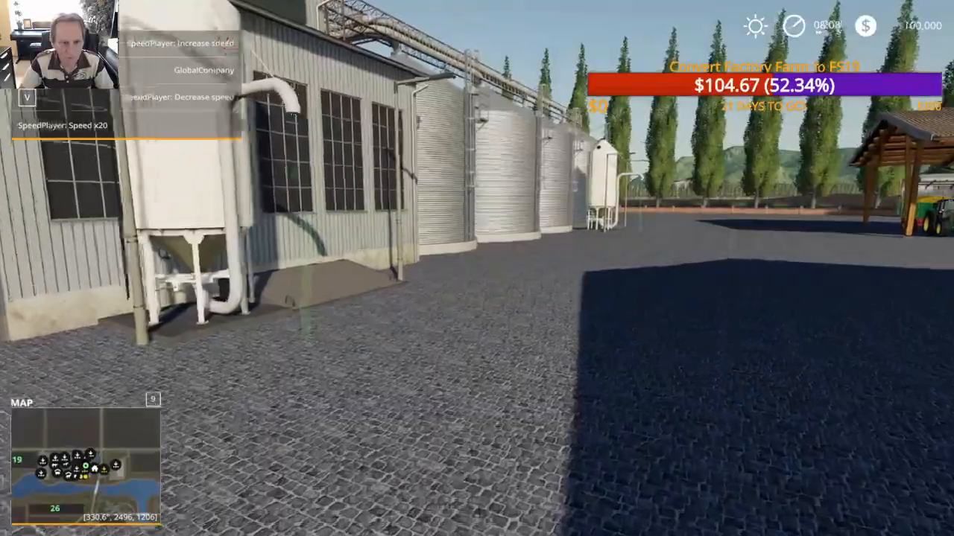
{"action": "key", "text": "w"}
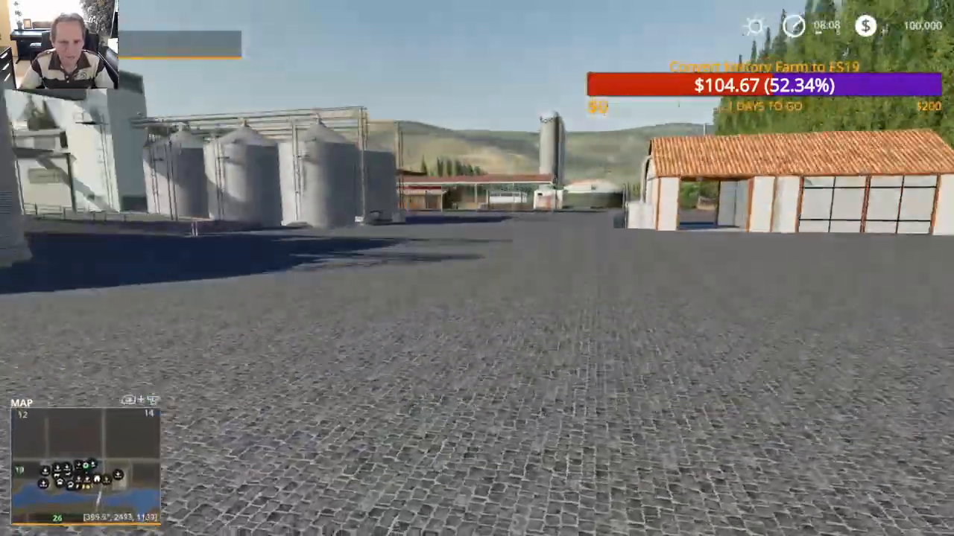
{"action": "key", "text": "w"}
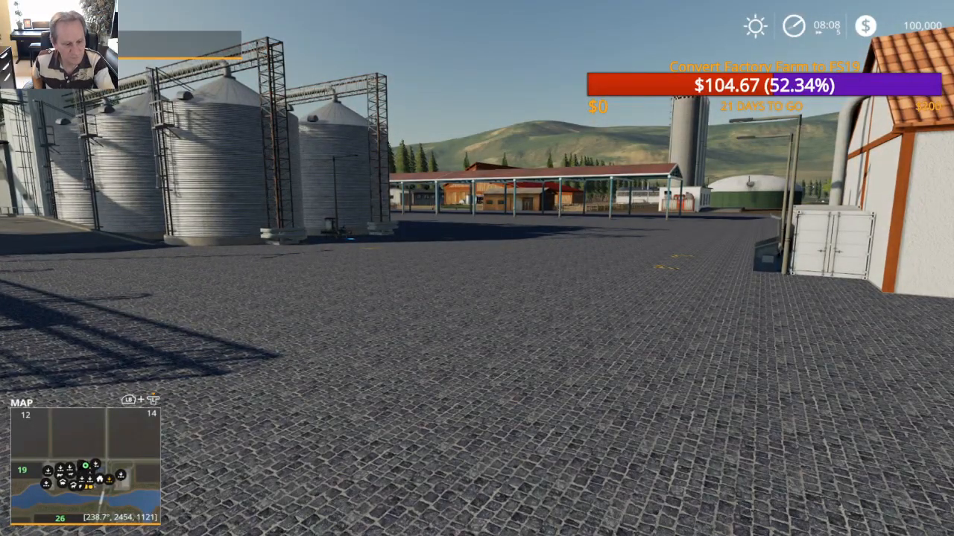
{"action": "key", "text": "w"}
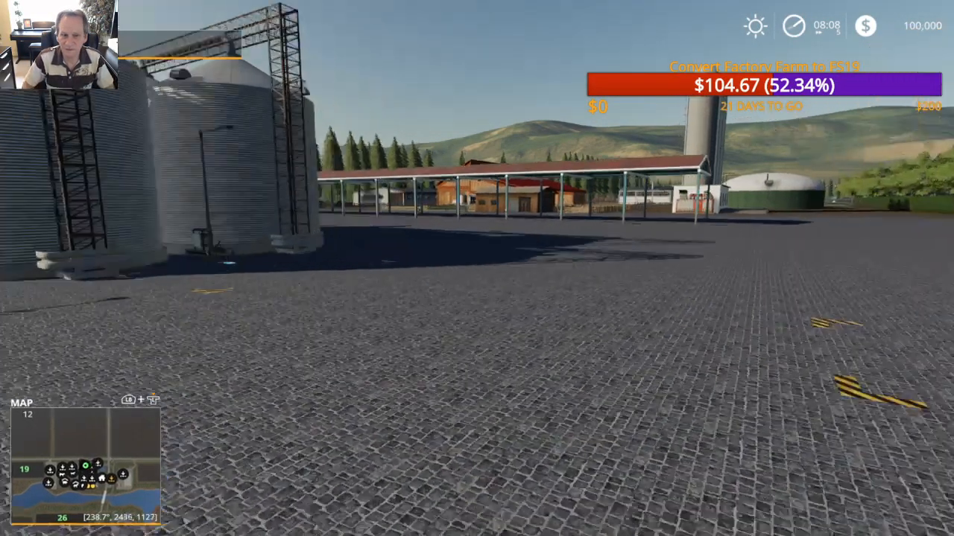
{"action": "key", "text": "w"}
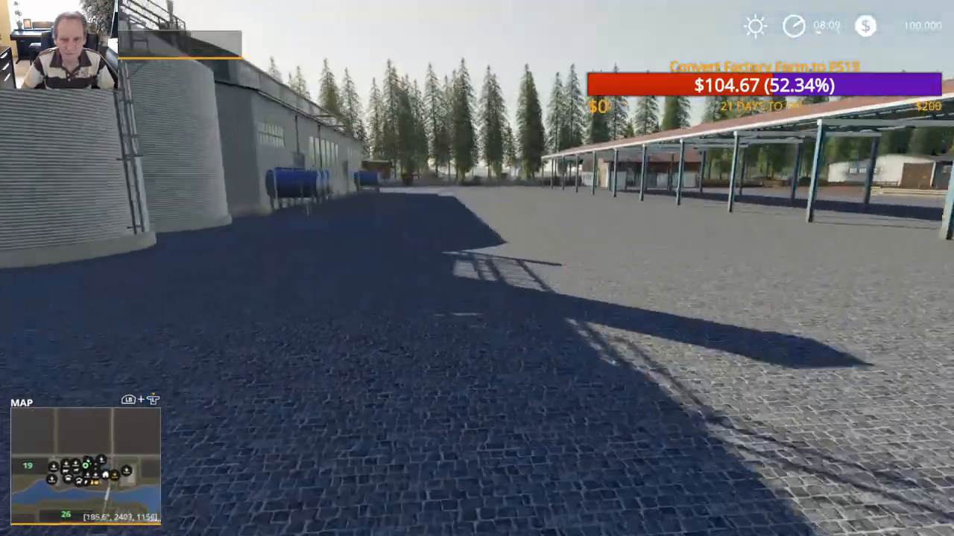
Step: Open the Sowing page of the in-game help and switch back to GIANTS Editor
{"action": "key", "text": "Escape"}
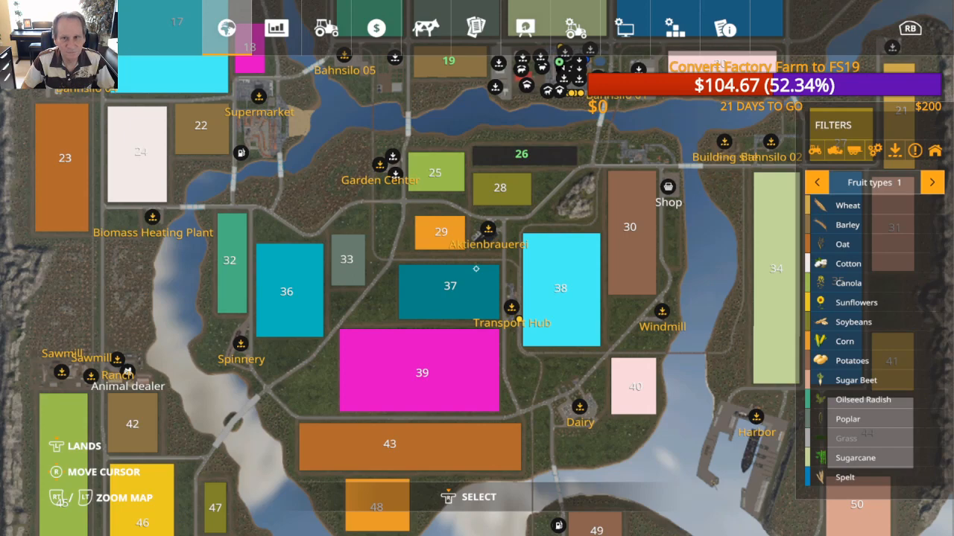
{"action": "key", "text": "q"}
{"action": "key", "text": "Down"}
{"action": "key", "text": "Down"}
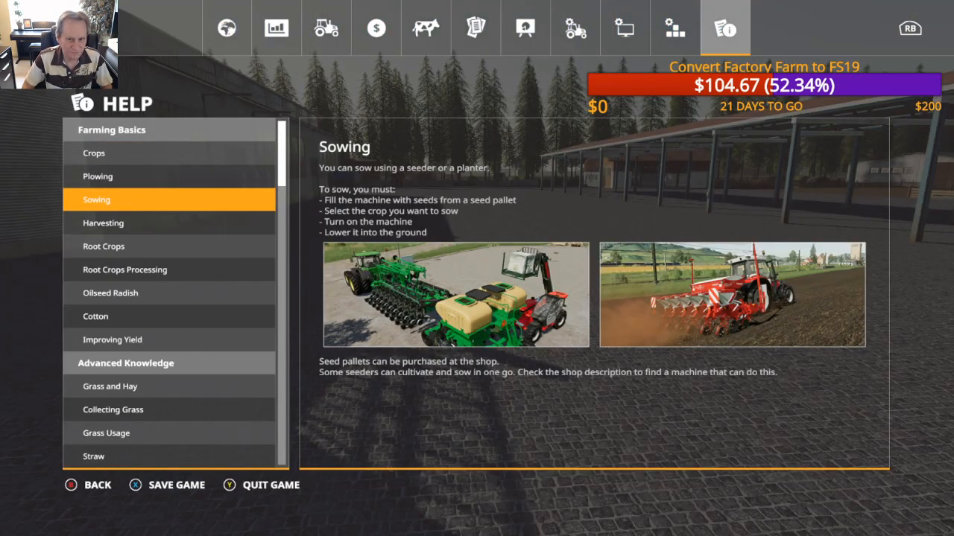
{"action": "key", "text": "x"}
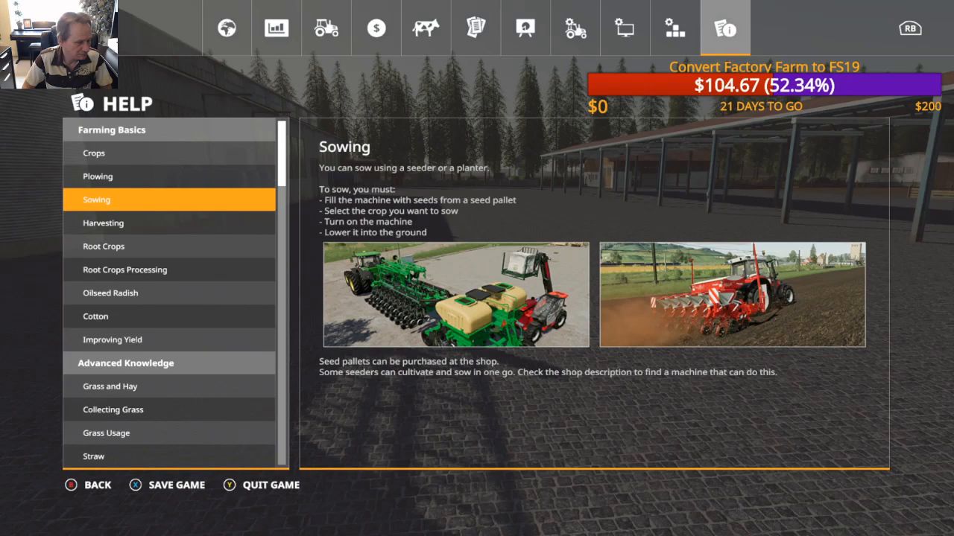
{"action": "key", "text": "alt+Tab"}
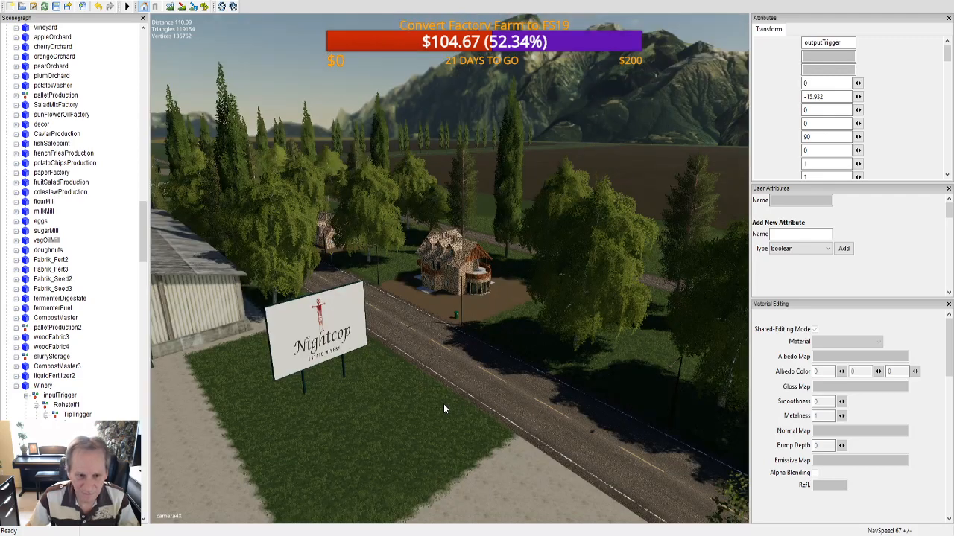
Step: Examine the Winery building from outside, including the church beside it, and its interior with the water input and the loading triggers
{"action": "left_click_drag", "start_coordinate": [443, 404], "coordinate": [409, 364], "text": "alt"}
{"action": "scroll", "coordinate": [501, 392], "scroll_direction": "up", "scroll_amount": 3}
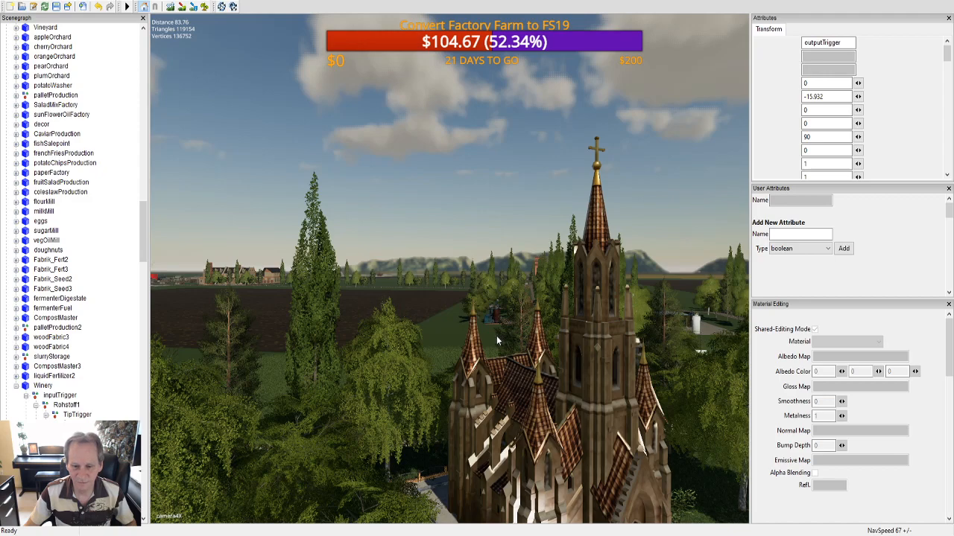
{"action": "scroll", "coordinate": [555, 392], "scroll_direction": "up", "scroll_amount": 3}
{"action": "left_click_drag", "start_coordinate": [554, 392], "coordinate": [120, 379], "text": "alt"}
{"action": "left_click_drag", "start_coordinate": [338, 394], "coordinate": [326, 404], "text": "alt"}
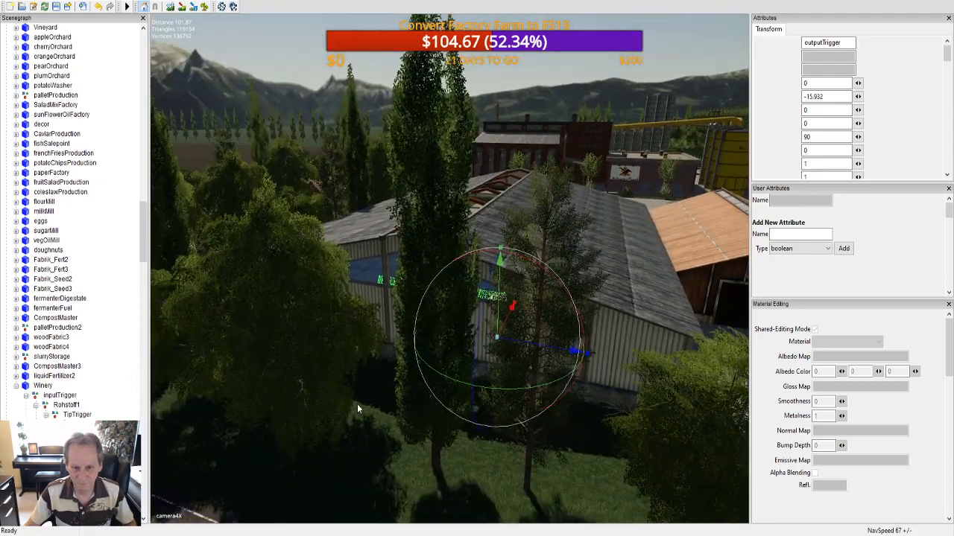
{"action": "scroll", "coordinate": [380, 368], "scroll_direction": "up", "scroll_amount": 3}
{"action": "scroll", "coordinate": [395, 335], "scroll_direction": "up", "scroll_amount": 6}
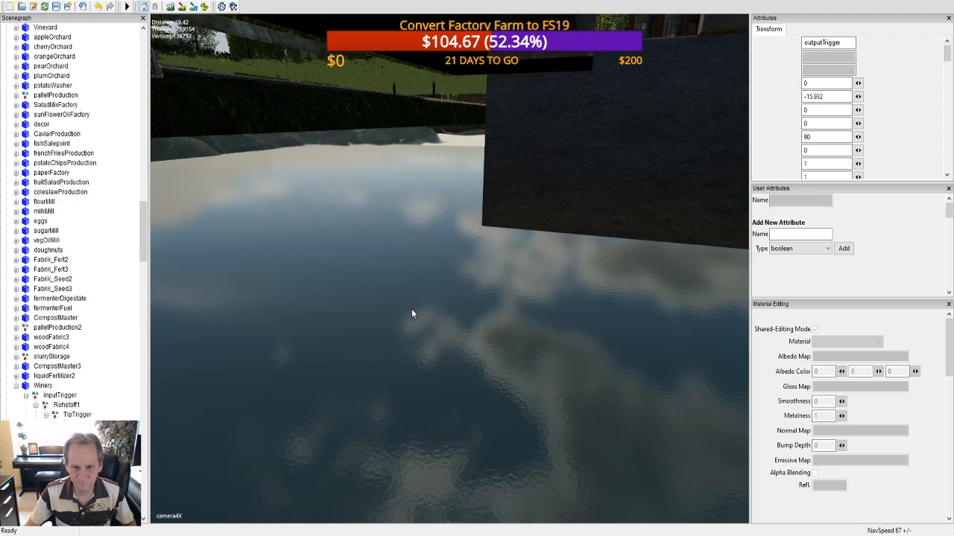
{"action": "scroll", "coordinate": [408, 326], "scroll_direction": "down", "scroll_amount": 6}
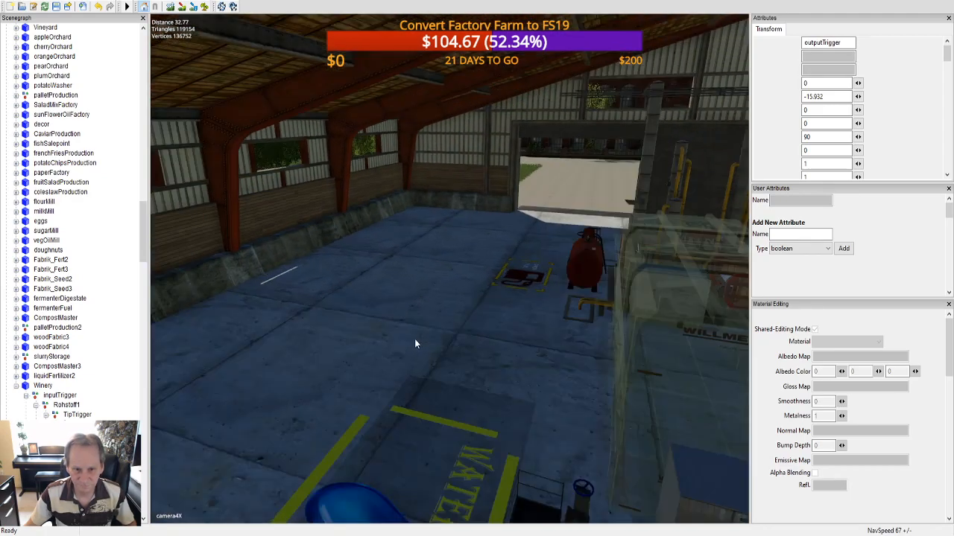
{"action": "scroll", "coordinate": [417, 338], "scroll_direction": "up", "scroll_amount": 4}
{"action": "left_click_drag", "start_coordinate": [422, 324], "coordinate": [96, 310], "text": "alt"}
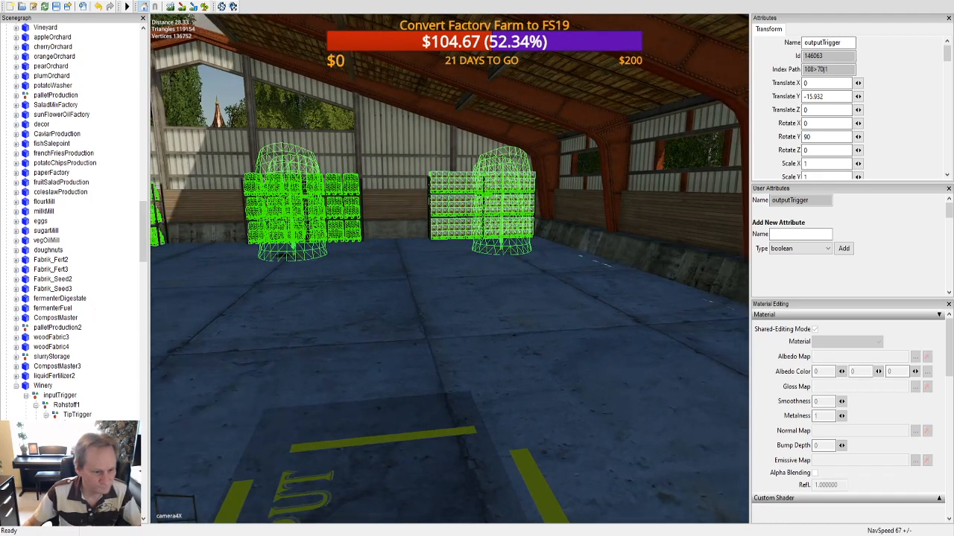
Step: Make the loadingTrigger of the Winery's Produkt1 output visible, closing Material Editing to reach its full transform attributes
{"action": "scroll", "coordinate": [68, 224], "scroll_direction": "down", "scroll_amount": 2}
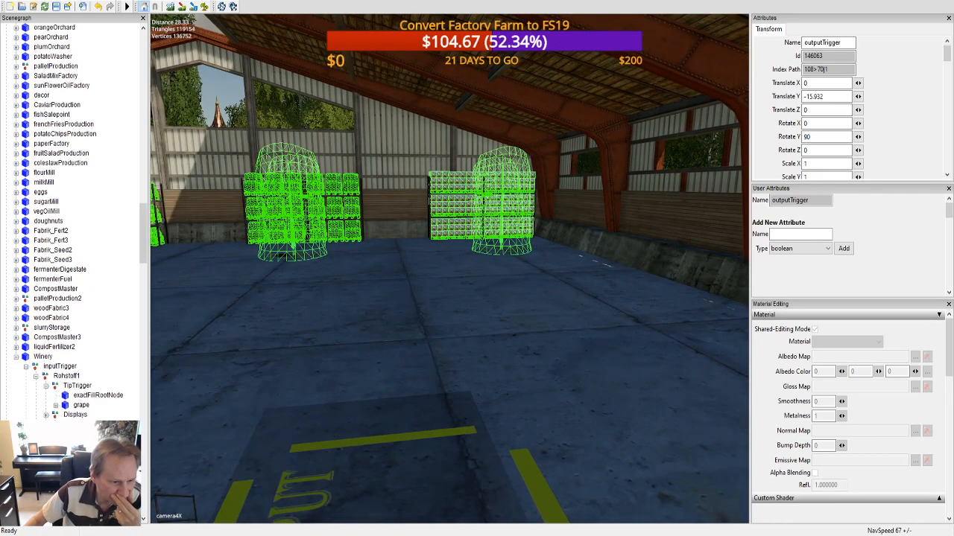
{"action": "left_click", "coordinate": [84, 448]}
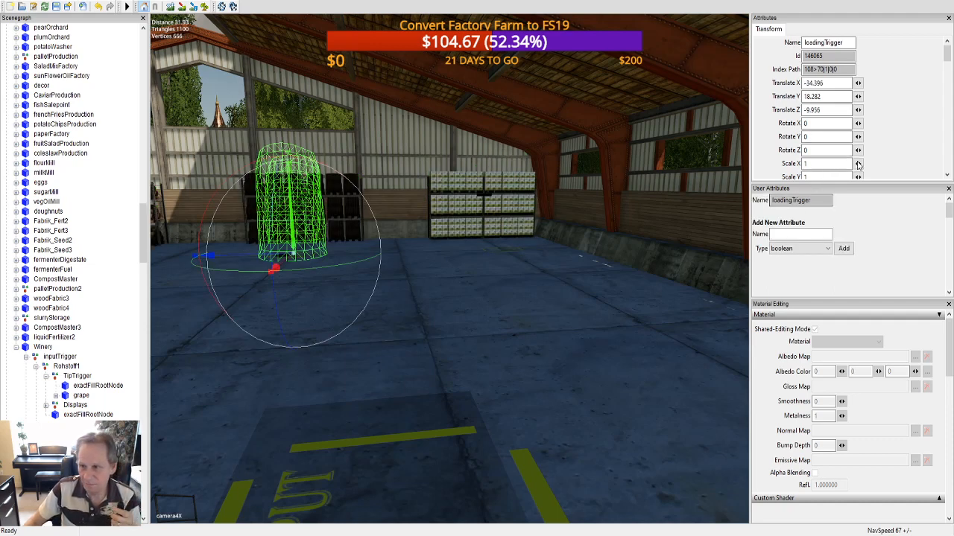
{"action": "left_click", "coordinate": [949, 304]}
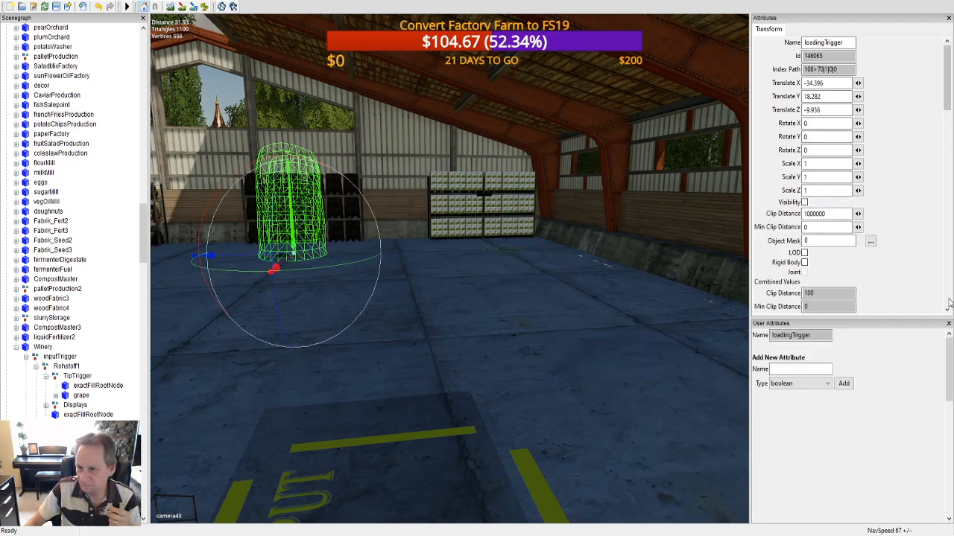
{"action": "left_click", "coordinate": [804, 202]}
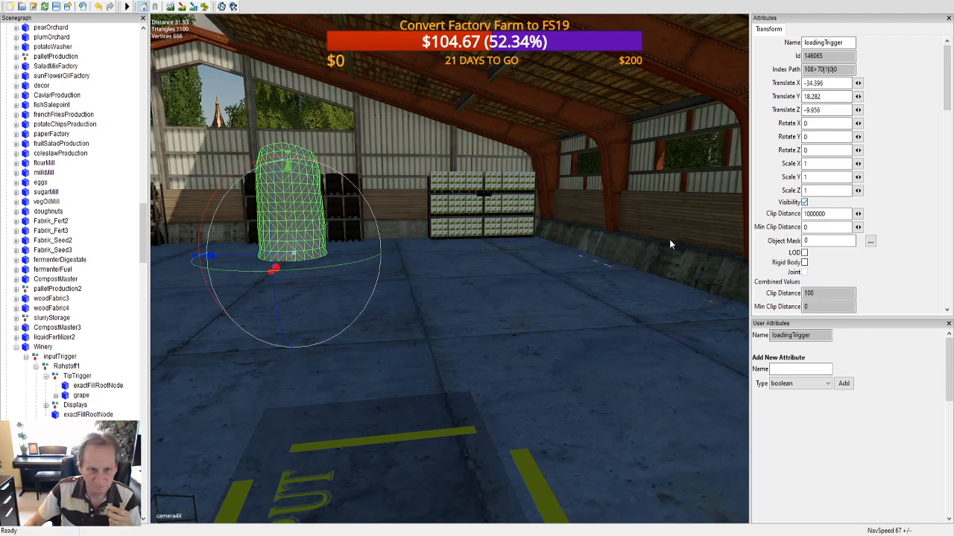
Step: Make the Winery's second output loadingTrigger, in front of the stacked white crates, visible
{"action": "scroll", "coordinate": [81, 224], "scroll_direction": "down", "scroll_amount": 1}
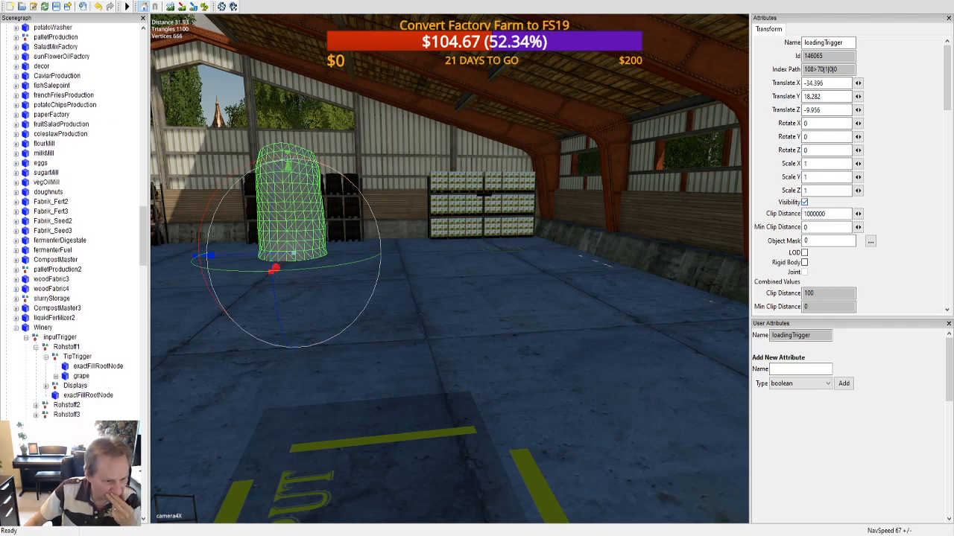
{"action": "left_click", "coordinate": [503, 250]}
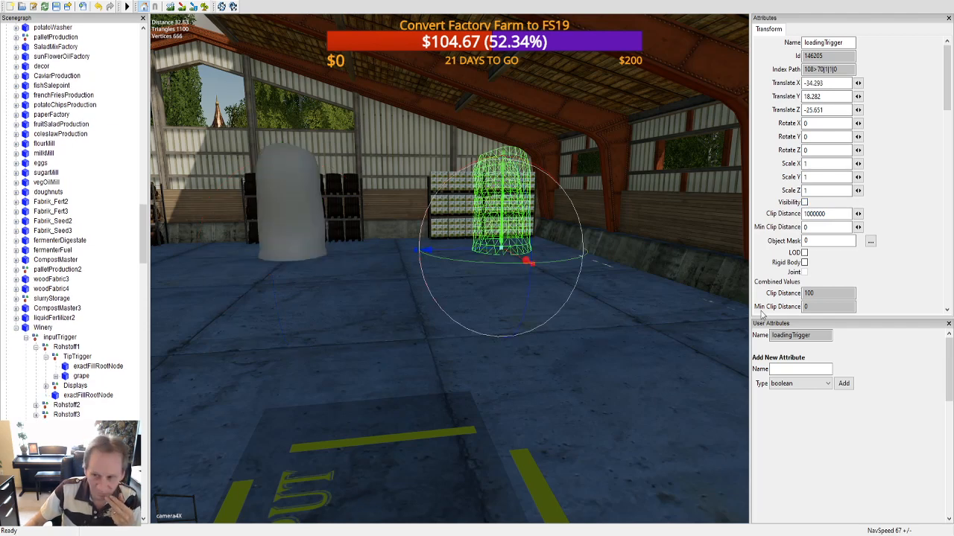
{"action": "left_click", "coordinate": [804, 201]}
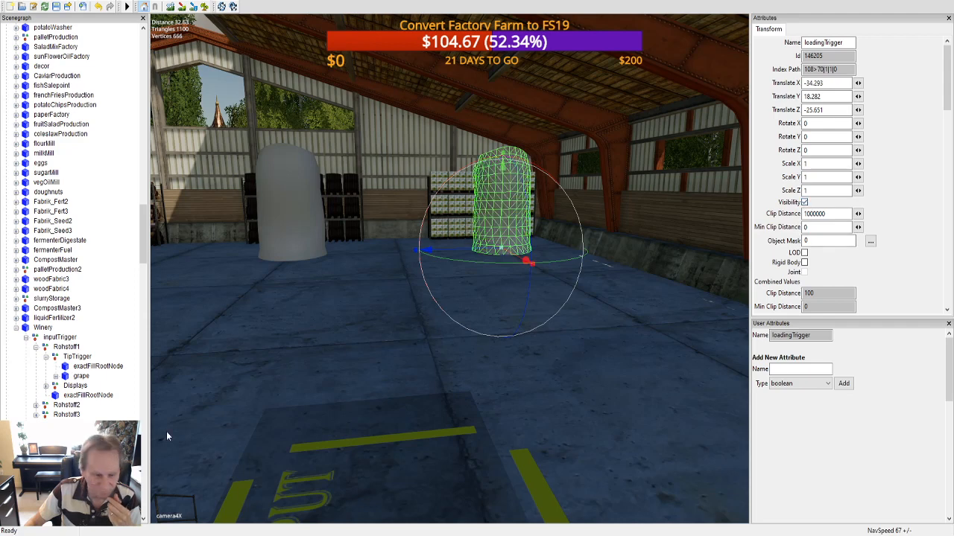
Step: Make the Winery's third output loadingTrigger visible, check all three in the hall and save the map
{"action": "scroll", "coordinate": [80, 223], "scroll_direction": "down", "scroll_amount": 1}
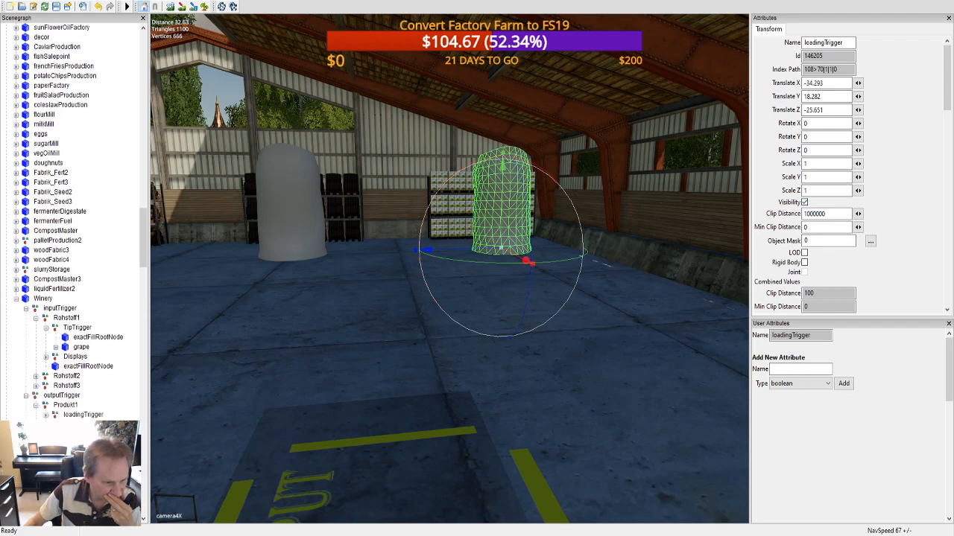
{"action": "left_click", "coordinate": [83, 463]}
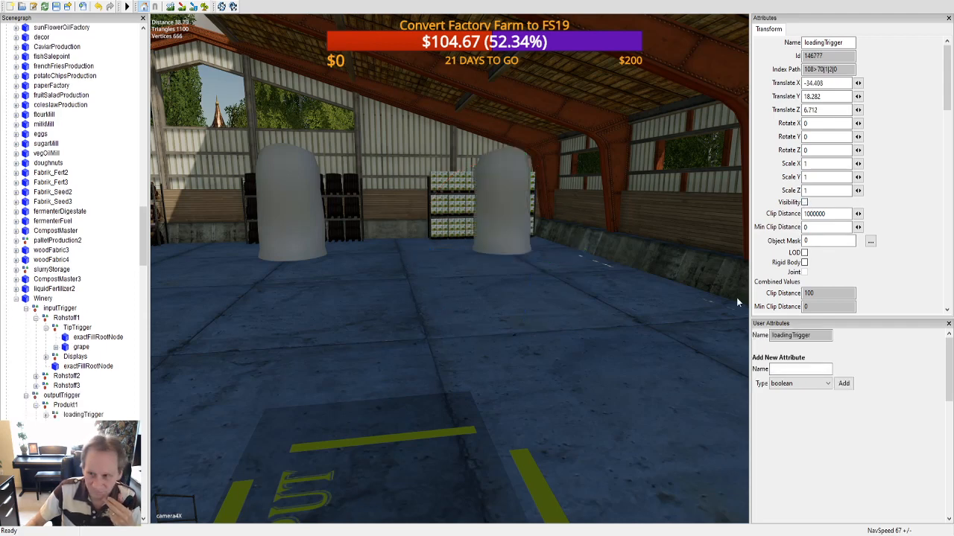
{"action": "left_click", "coordinate": [805, 202]}
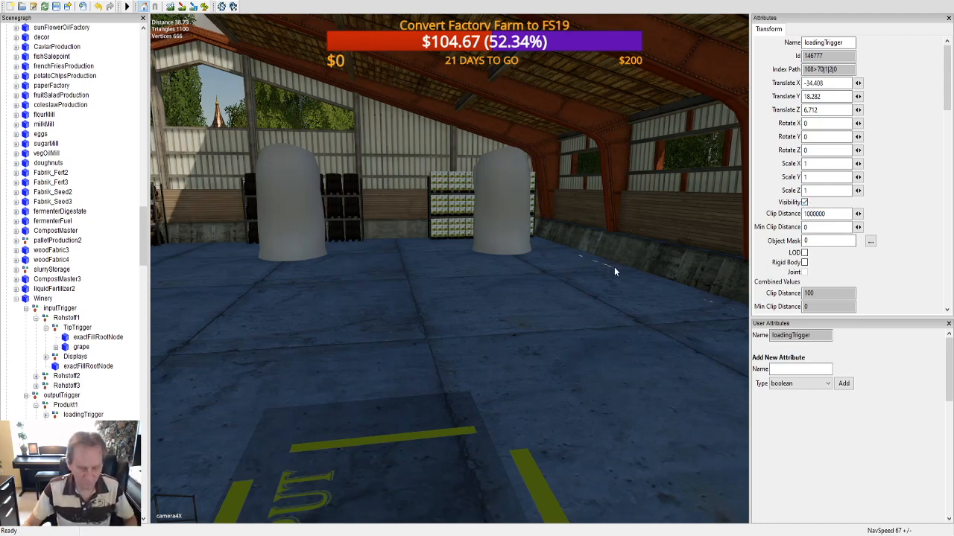
{"action": "middle_click_drag", "start_coordinate": [620, 255], "coordinate": [645, 273], "text": "alt"}
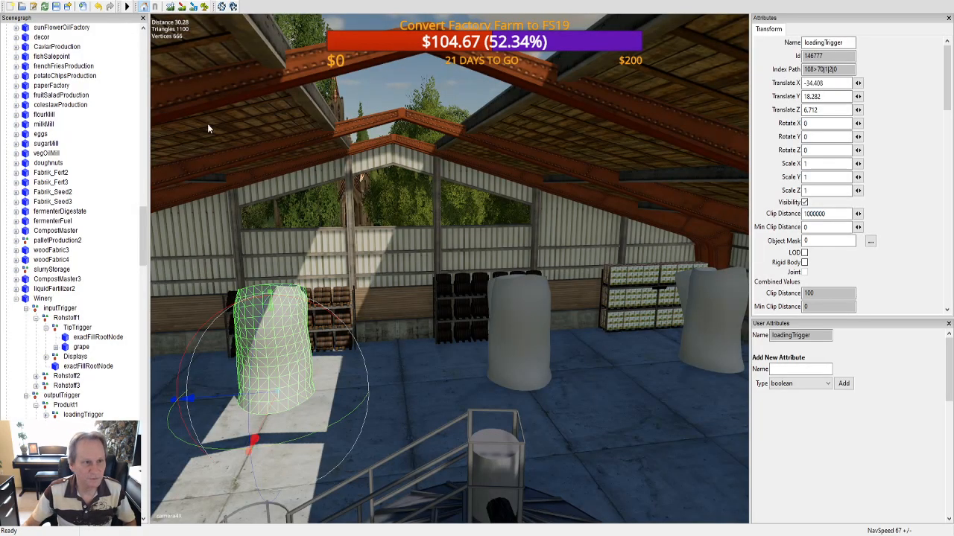
{"action": "left_click", "coordinate": [55, 6]}
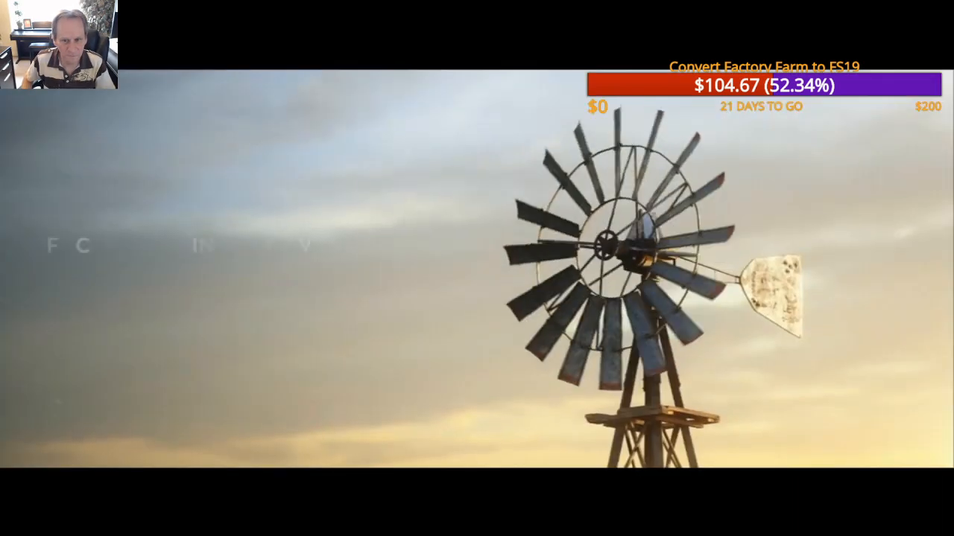
Step: In Farming Simulator 19, skip the intro and continue the career with Savegame 3 on the factoryFarmV3 map
{"action": "key", "text": "Escape"}
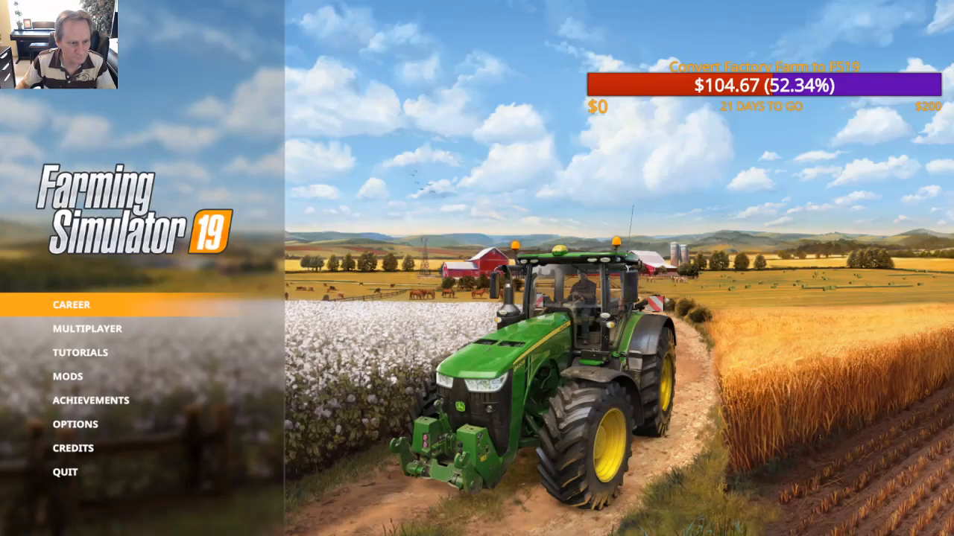
{"action": "key", "text": "Return"}
{"action": "left_click", "coordinate": [711, 298]}
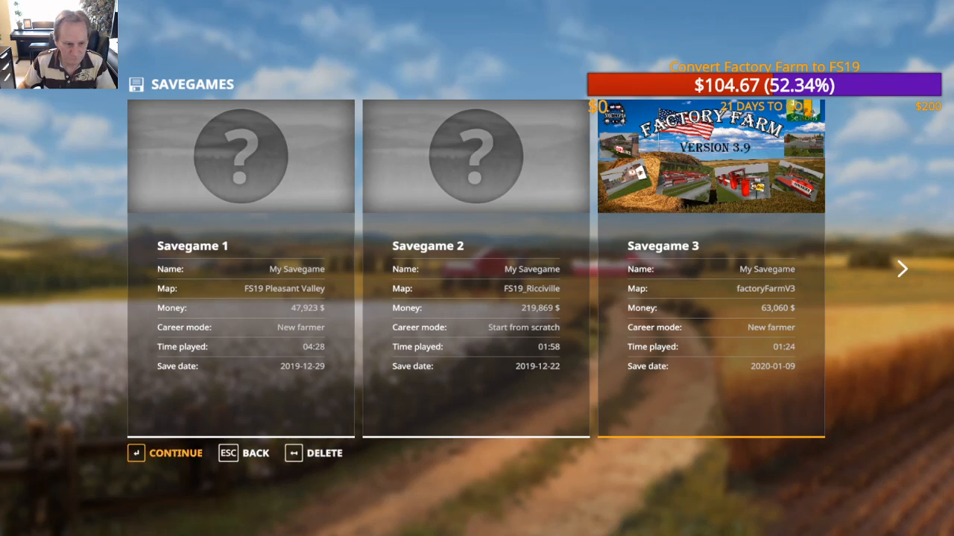
{"action": "key", "text": "Return"}
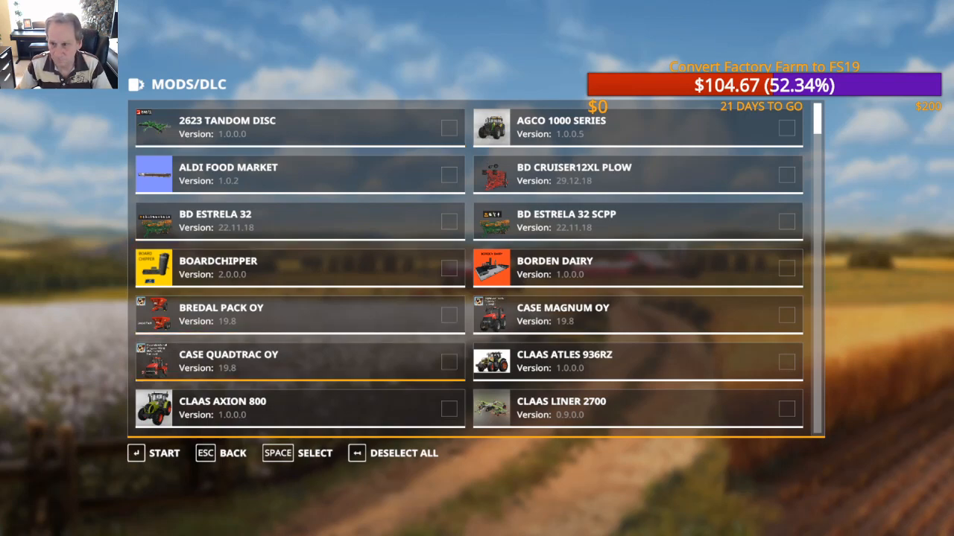
Step: Examine the mod list to check which mods are selected for the savegame
{"action": "scroll", "coordinate": [638, 363], "scroll_direction": "down", "scroll_amount": 19}
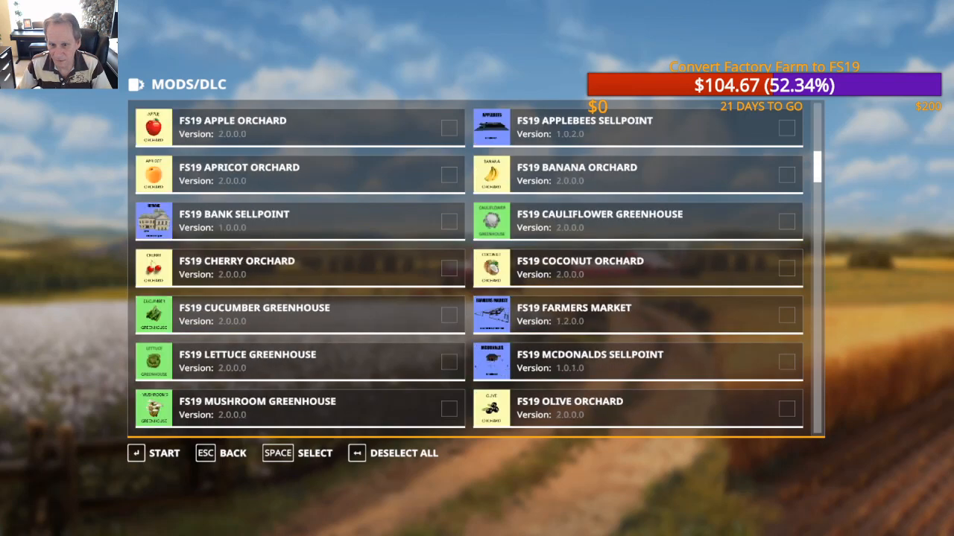
{"action": "scroll", "coordinate": [477, 268], "scroll_direction": "down", "scroll_amount": 9}
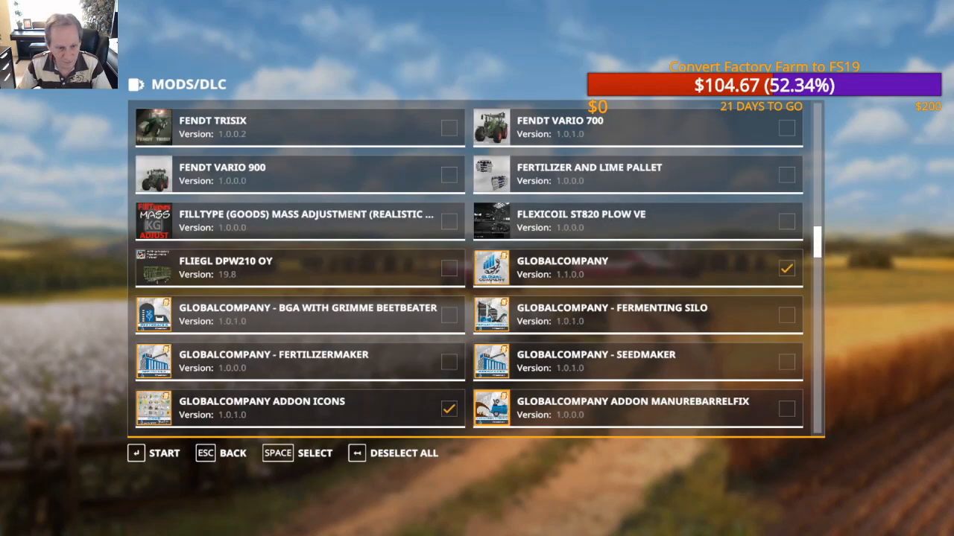
{"action": "scroll", "coordinate": [477, 269], "scroll_direction": "down", "scroll_amount": 1}
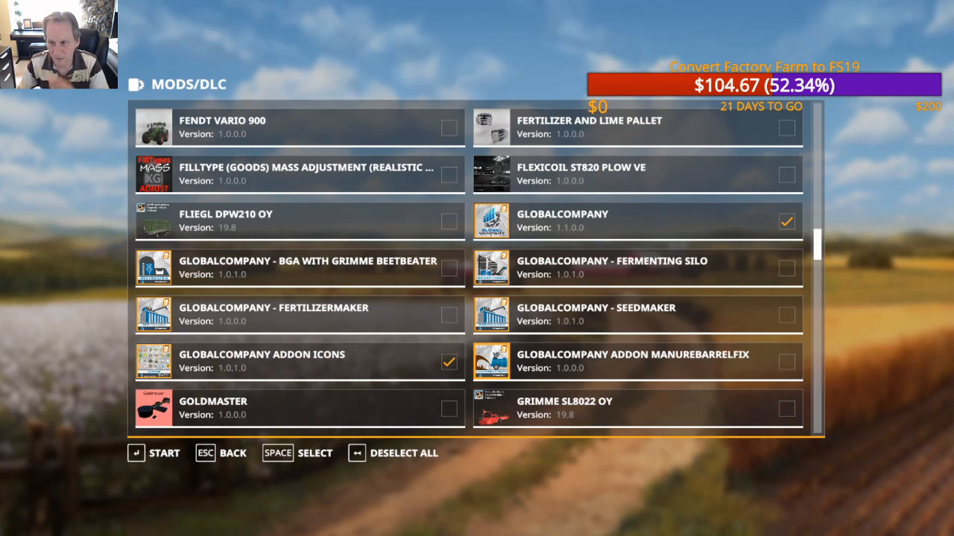
{"action": "scroll", "coordinate": [477, 268], "scroll_direction": "down", "scroll_amount": 15}
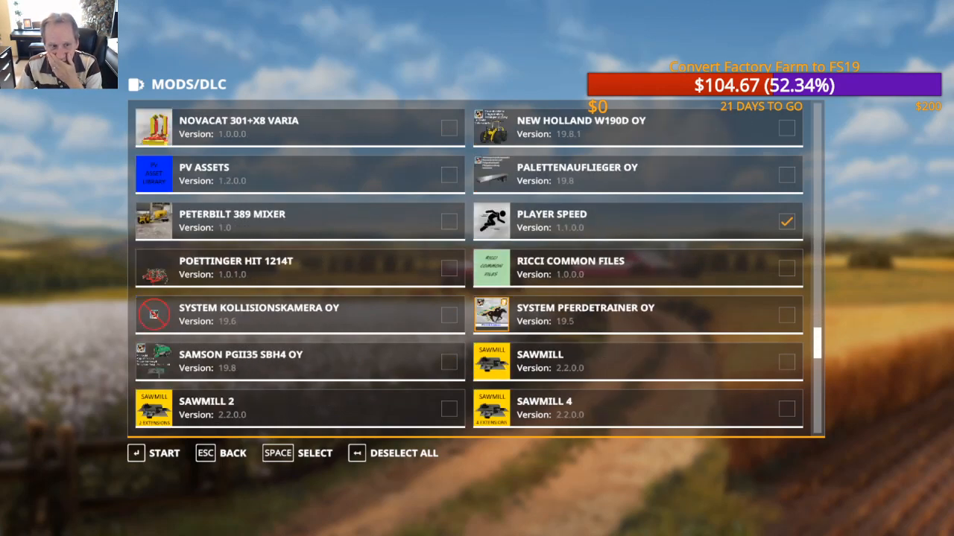
{"action": "scroll", "coordinate": [477, 269], "scroll_direction": "down", "scroll_amount": 1}
{"action": "scroll", "coordinate": [476, 268], "scroll_direction": "up", "scroll_amount": 15}
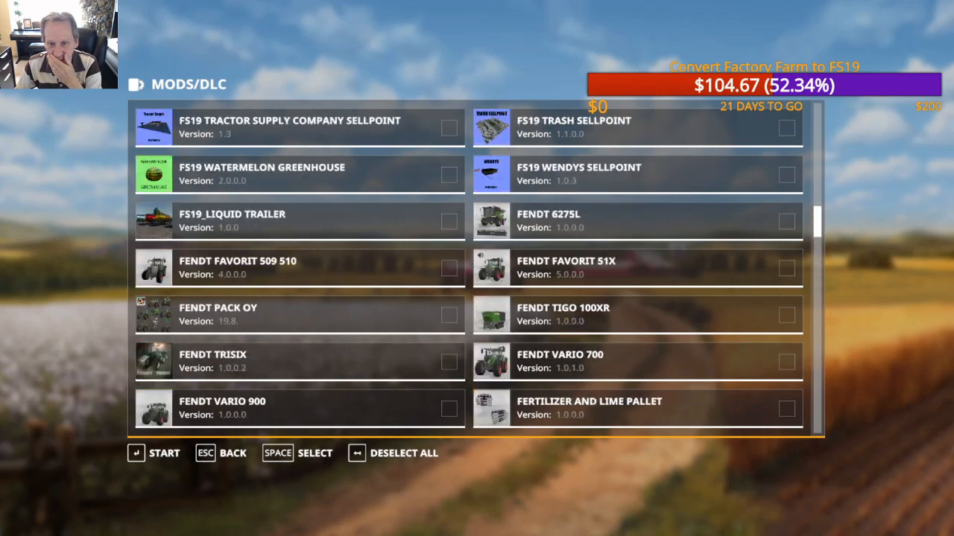
{"action": "scroll", "coordinate": [477, 269], "scroll_direction": "up", "scroll_amount": 8}
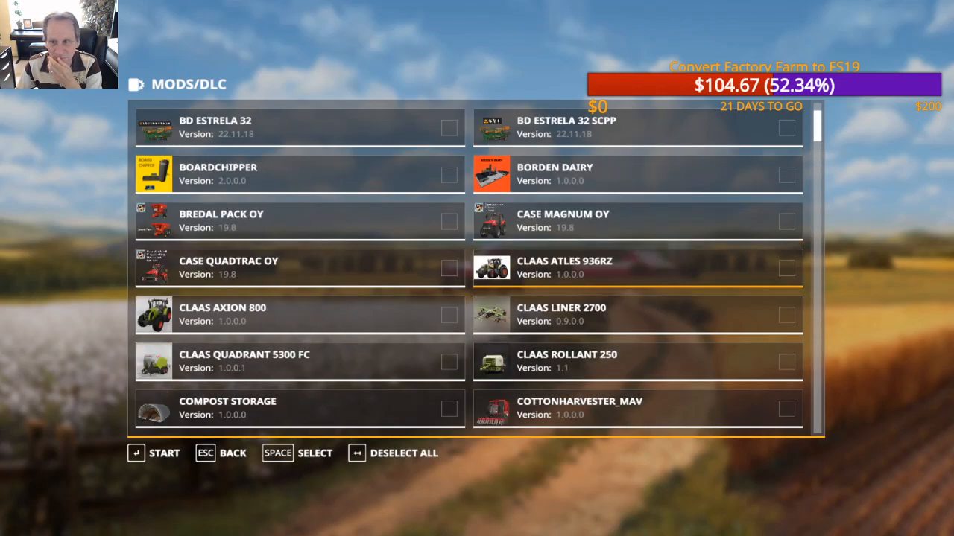
{"action": "scroll", "coordinate": [477, 268], "scroll_direction": "up", "scroll_amount": 2}
{"action": "scroll", "coordinate": [477, 269], "scroll_direction": "down", "scroll_amount": 4}
{"action": "scroll", "coordinate": [477, 269], "scroll_direction": "down", "scroll_amount": 8}
{"action": "scroll", "coordinate": [477, 268], "scroll_direction": "down", "scroll_amount": 11}
{"action": "scroll", "coordinate": [477, 268], "scroll_direction": "down", "scroll_amount": 5}
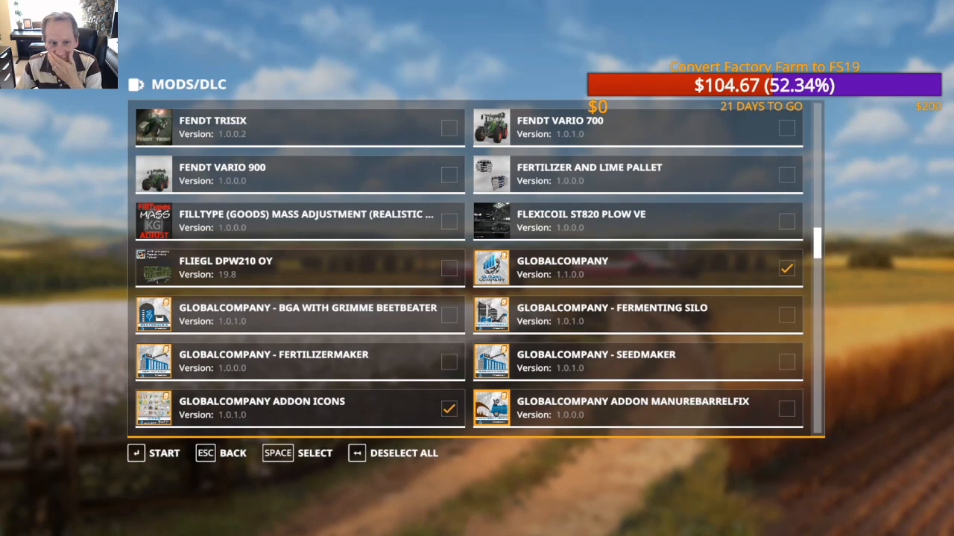
{"action": "scroll", "coordinate": [477, 268], "scroll_direction": "down", "scroll_amount": 1}
{"action": "scroll", "coordinate": [477, 268], "scroll_direction": "up", "scroll_amount": 3}
{"action": "scroll", "coordinate": [477, 268], "scroll_direction": "down", "scroll_amount": 4}
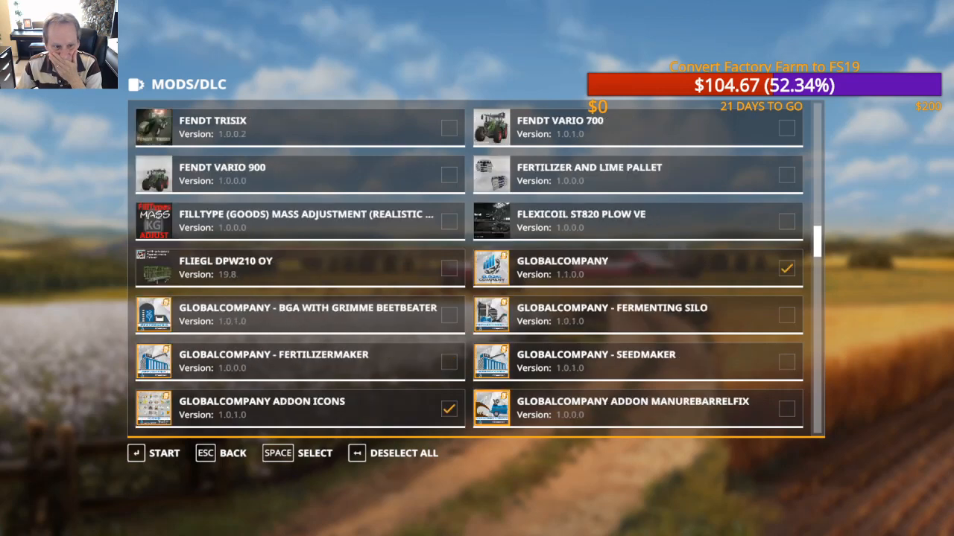
{"action": "scroll", "coordinate": [476, 268], "scroll_direction": "up", "scroll_amount": 4}
{"action": "scroll", "coordinate": [477, 268], "scroll_direction": "up", "scroll_amount": 7}
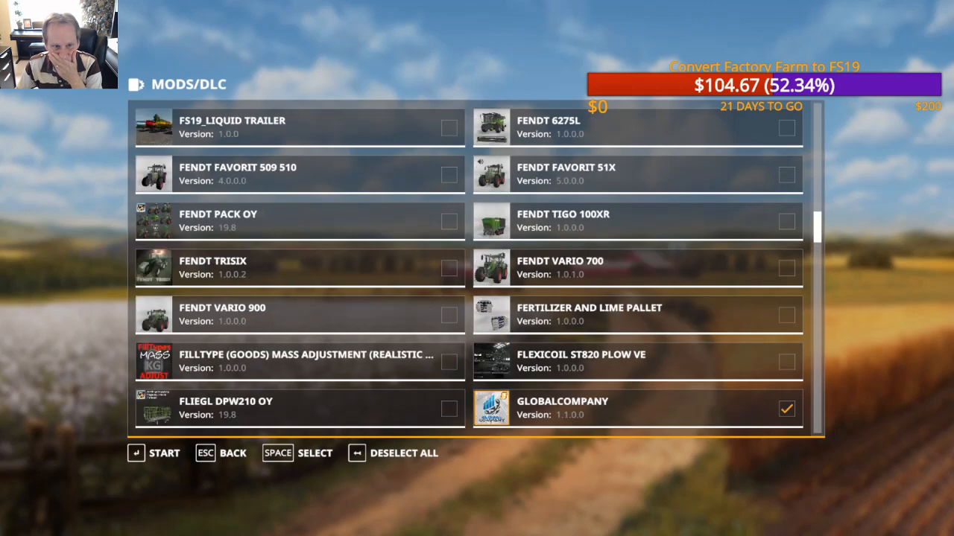
{"action": "scroll", "coordinate": [476, 269], "scroll_direction": "up", "scroll_amount": 13}
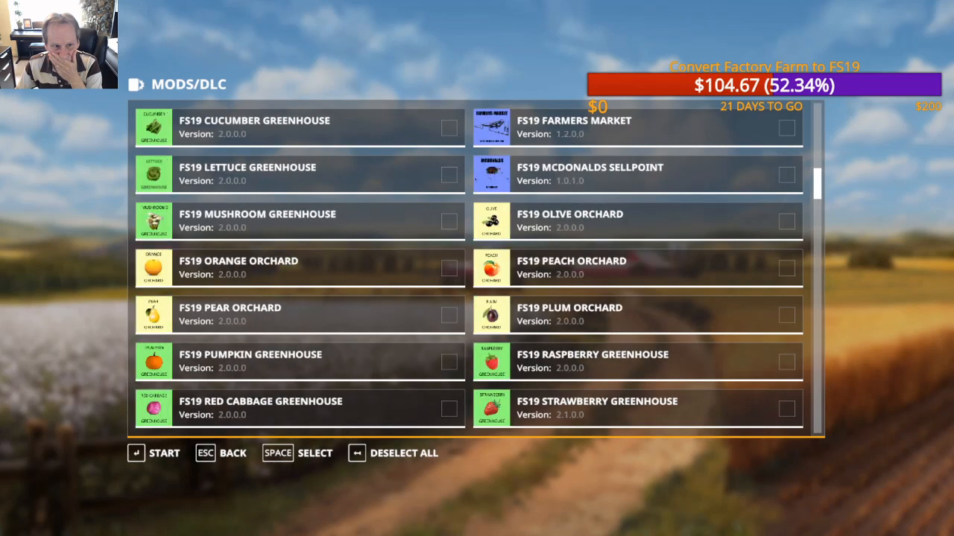
{"action": "scroll", "coordinate": [477, 268], "scroll_direction": "up", "scroll_amount": 6}
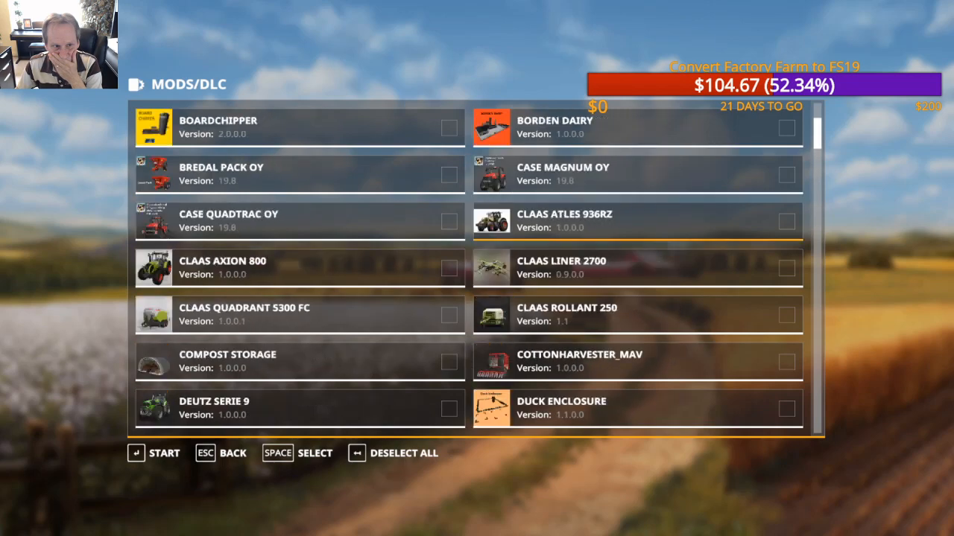
Step: Check the mod list through to the factory mods at its end and start Savegame 3 with the selected mods
{"action": "scroll", "coordinate": [477, 268], "scroll_direction": "down", "scroll_amount": 14}
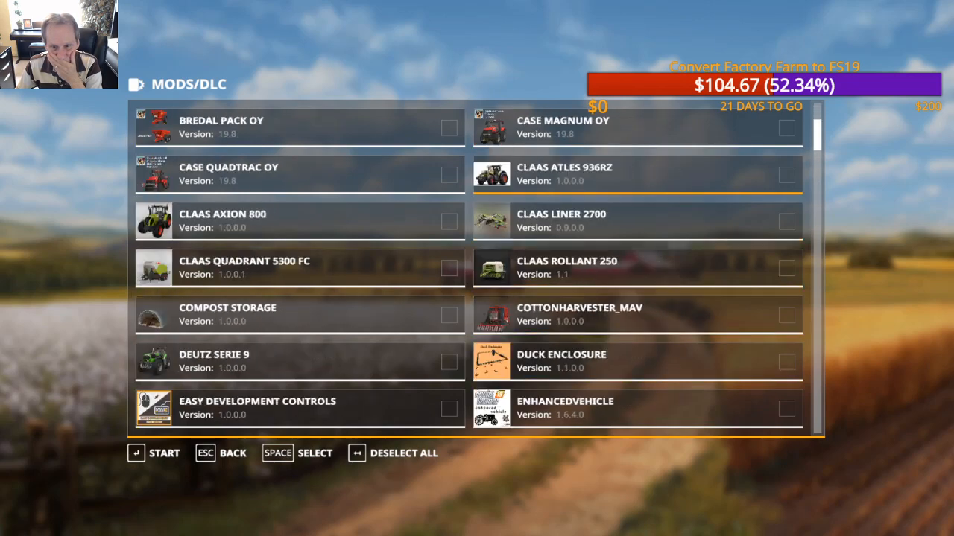
{"action": "scroll", "coordinate": [476, 268], "scroll_direction": "down", "scroll_amount": 15}
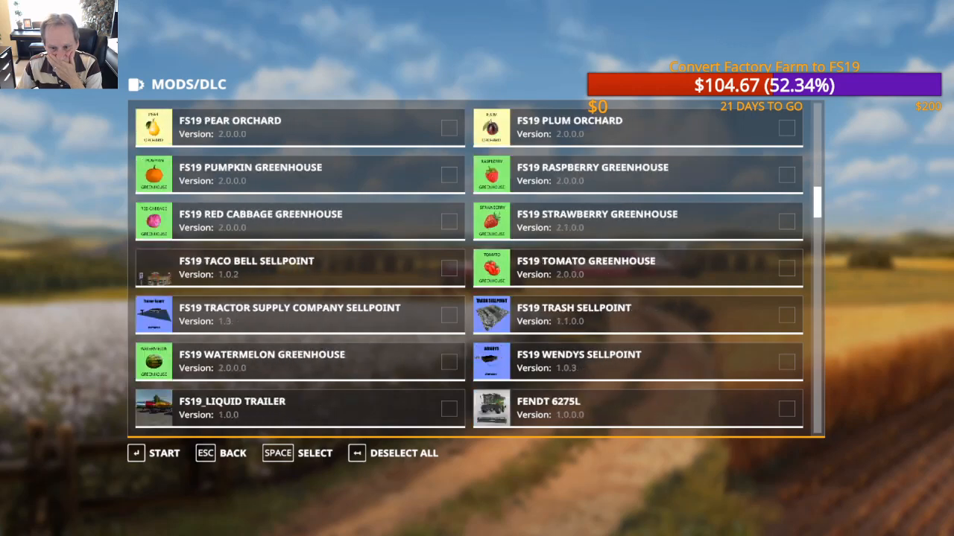
{"action": "scroll", "coordinate": [476, 268], "scroll_direction": "down", "scroll_amount": 13}
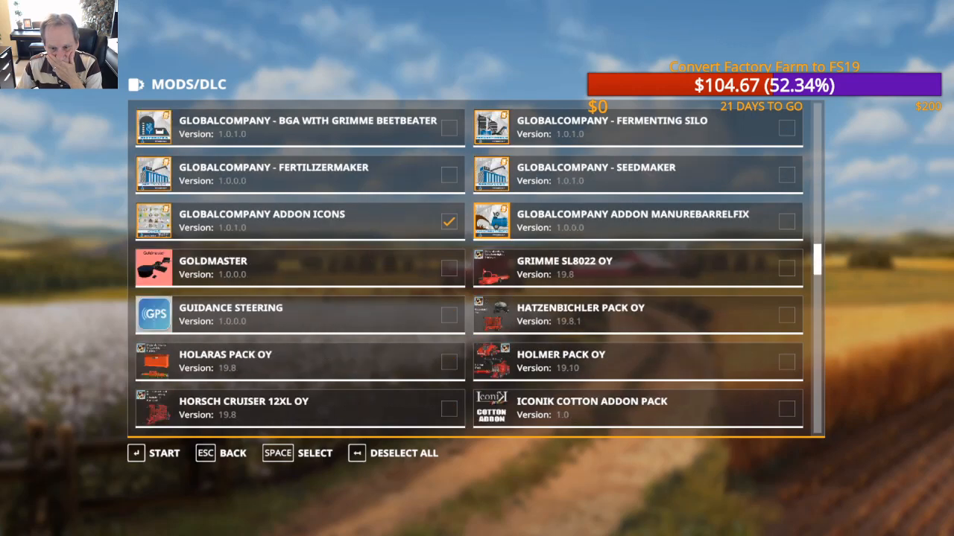
{"action": "scroll", "coordinate": [476, 269], "scroll_direction": "down", "scroll_amount": 10}
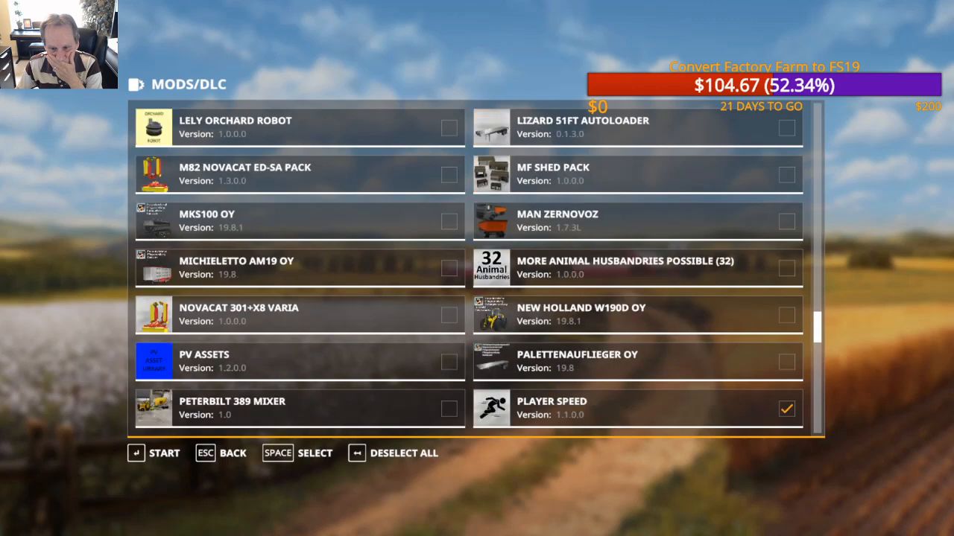
{"action": "scroll", "coordinate": [477, 269], "scroll_direction": "down", "scroll_amount": 8}
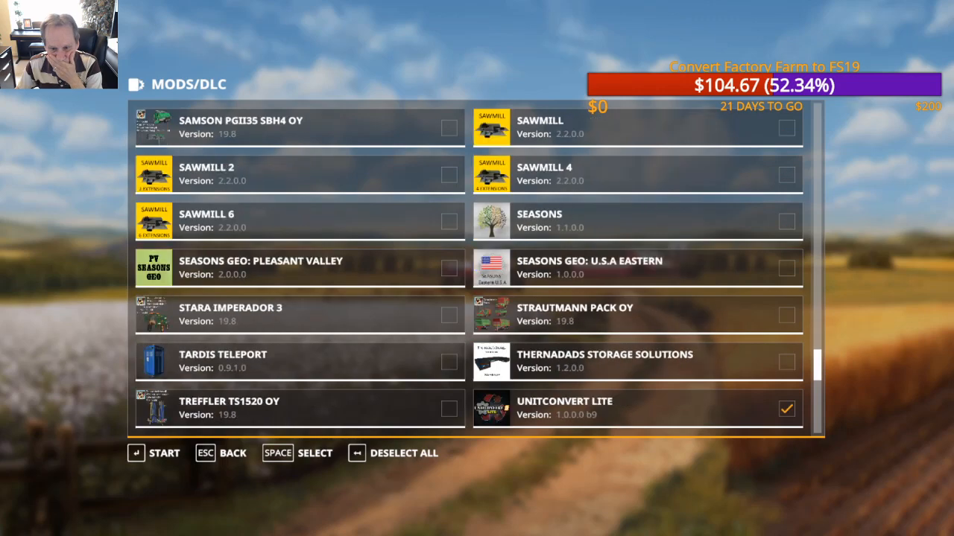
{"action": "scroll", "coordinate": [477, 268], "scroll_direction": "down", "scroll_amount": 7}
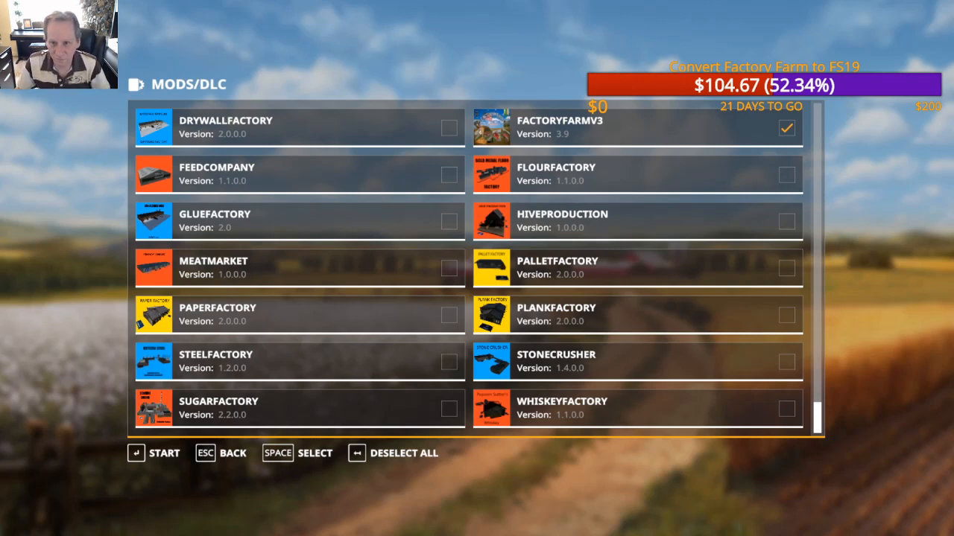
{"action": "key", "text": "Return"}
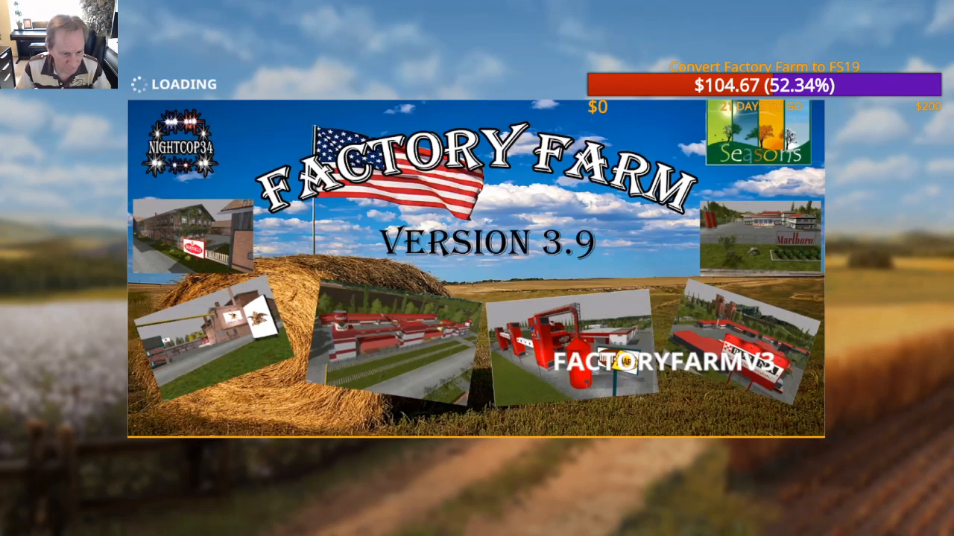
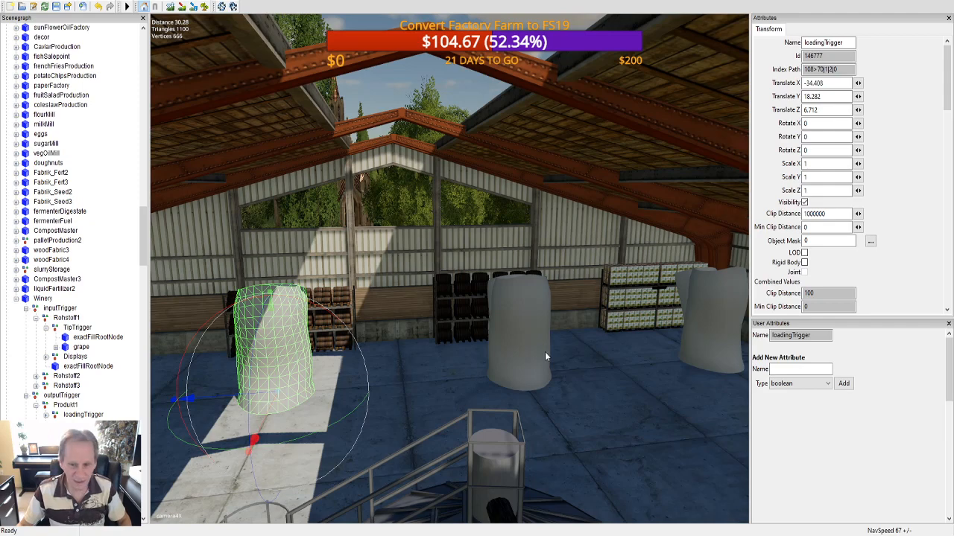
Step: Look over the Winery's loading triggers in the hall, select the Winery node and switch to winery.xml in Notepad++
{"action": "left_click_drag", "start_coordinate": [545, 352], "coordinate": [517, 364], "text": "alt"}
{"action": "mouse_move", "coordinate": [517, 364]}
{"action": "middle_mouse_down", "text": "alt"}
{"action": "mouse_move", "coordinate": [511, 371]}
{"action": "mouse_move", "coordinate": [522, 365]}
{"action": "middle_mouse_up", "text": "alt"}
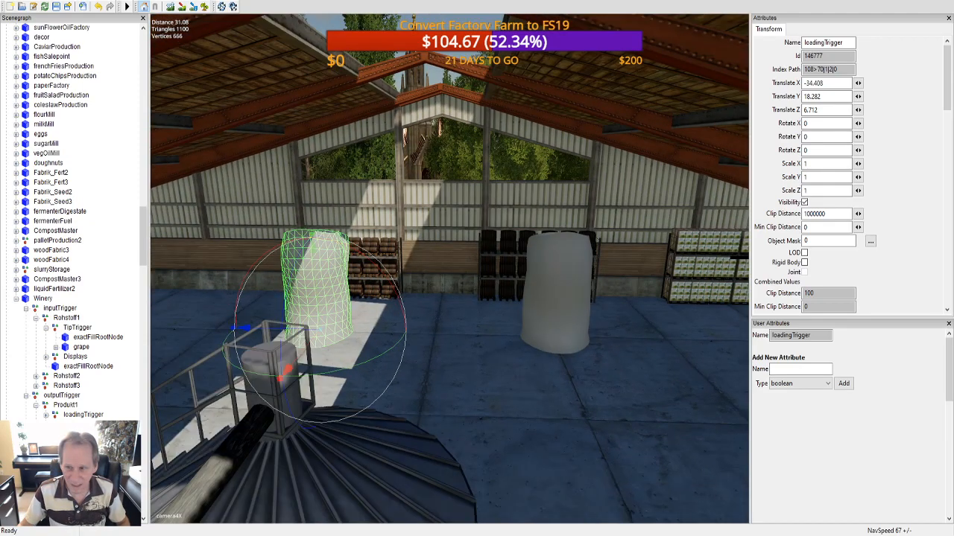
{"action": "left_click", "coordinate": [46, 300]}
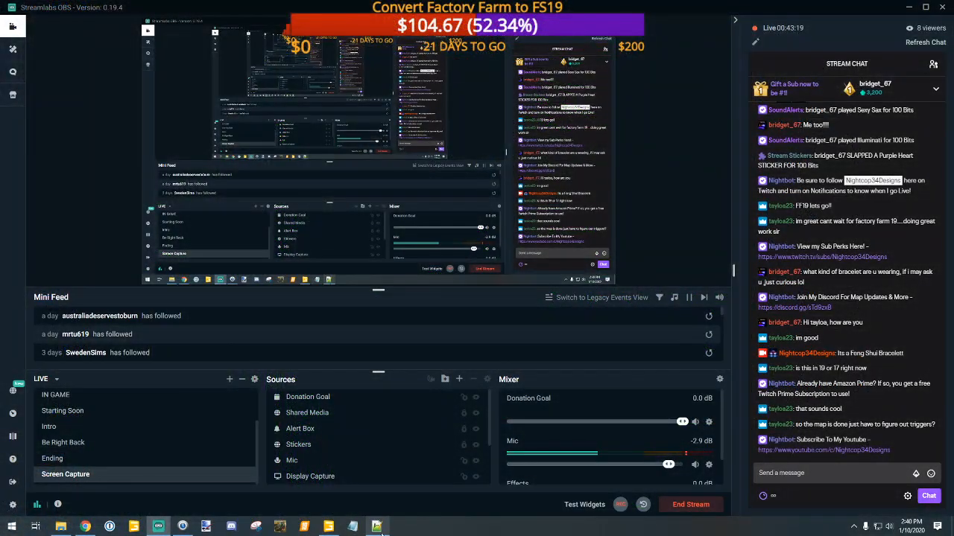
{"action": "left_click", "coordinate": [378, 527]}
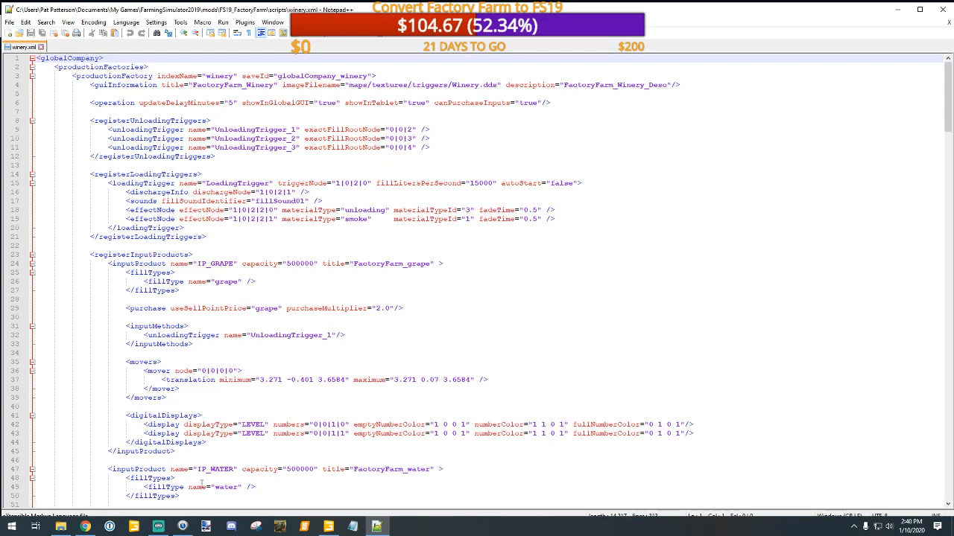
Step: In File Explorer, open the scripts folder of FS19_DondiegoMap in Downloads to see its files
{"action": "left_click", "coordinate": [61, 527]}
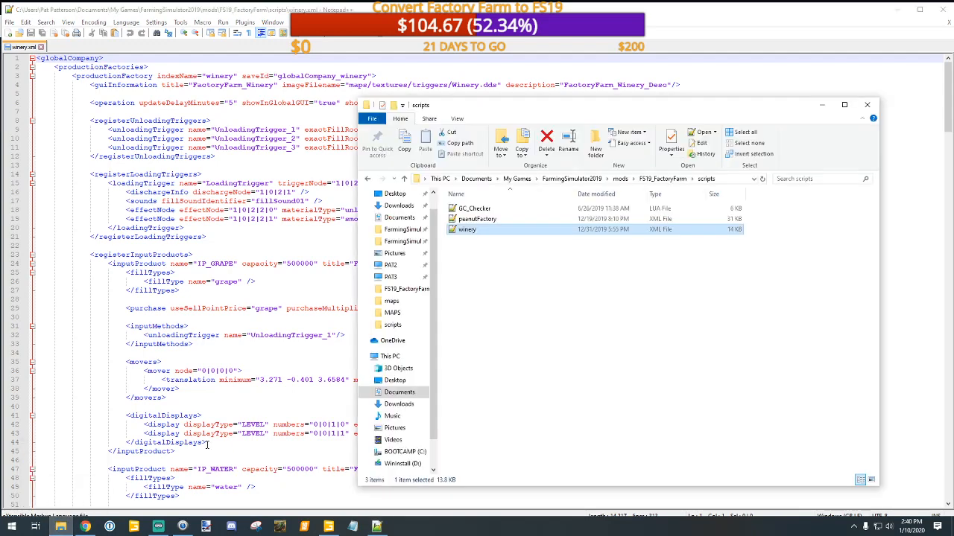
{"action": "left_click", "coordinate": [399, 206]}
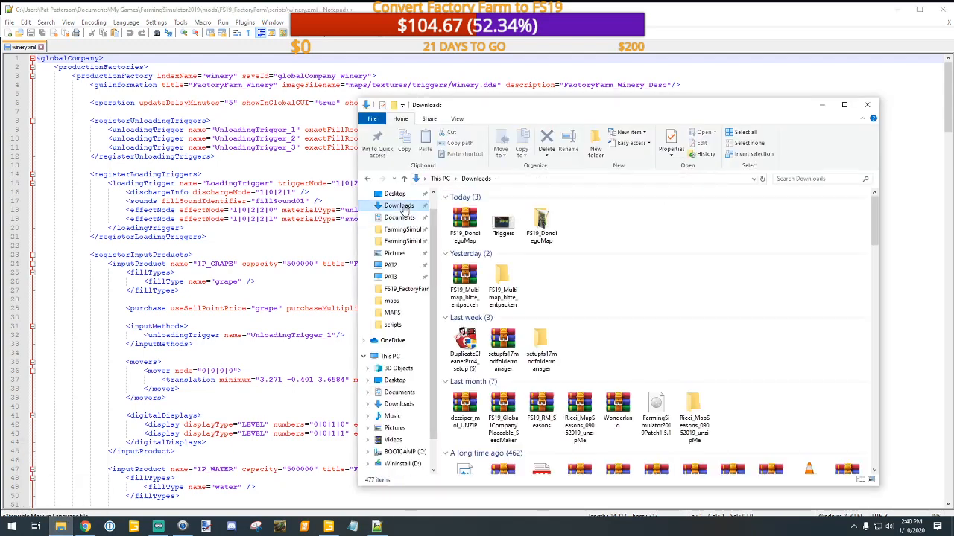
{"action": "double_click", "coordinate": [539, 222]}
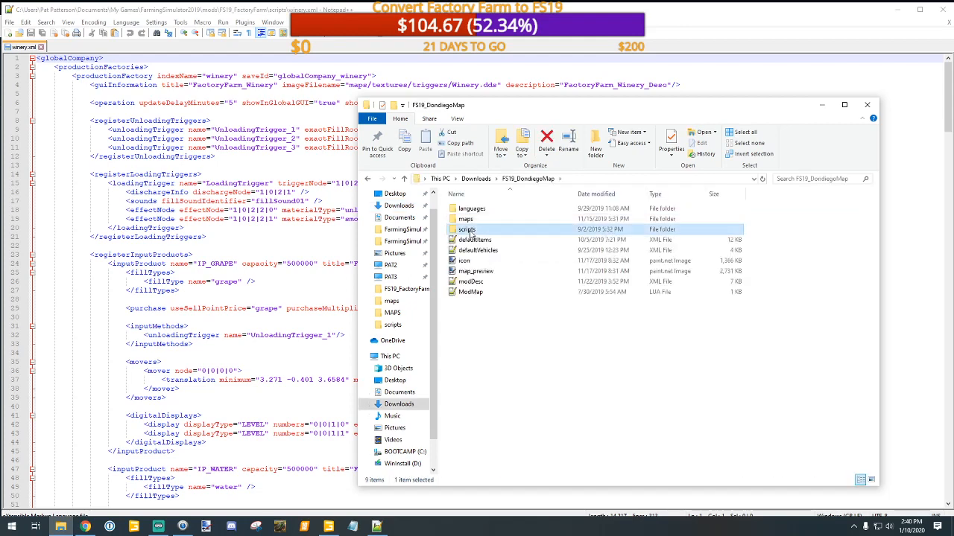
{"action": "double_click", "coordinate": [471, 229]}
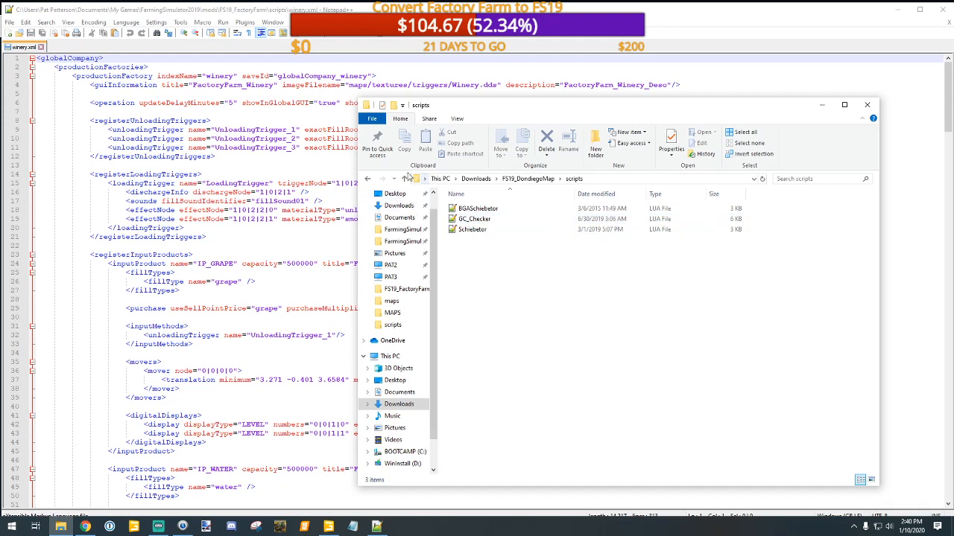
Step: Look through FS19_DondiegoMap's maps folder and its xmls subfolder for production files, and return to the map's root folder
{"action": "left_click", "coordinate": [404, 179]}
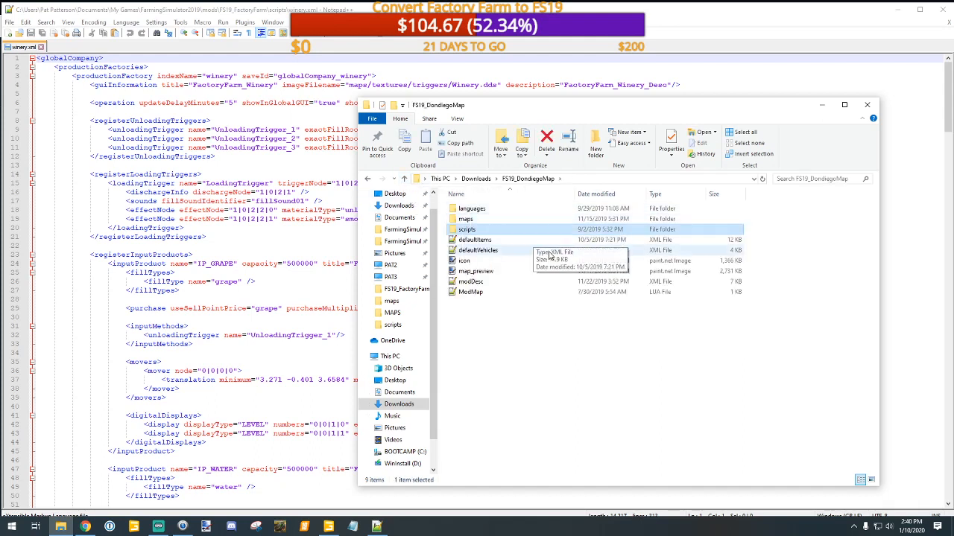
{"action": "double_click", "coordinate": [469, 218]}
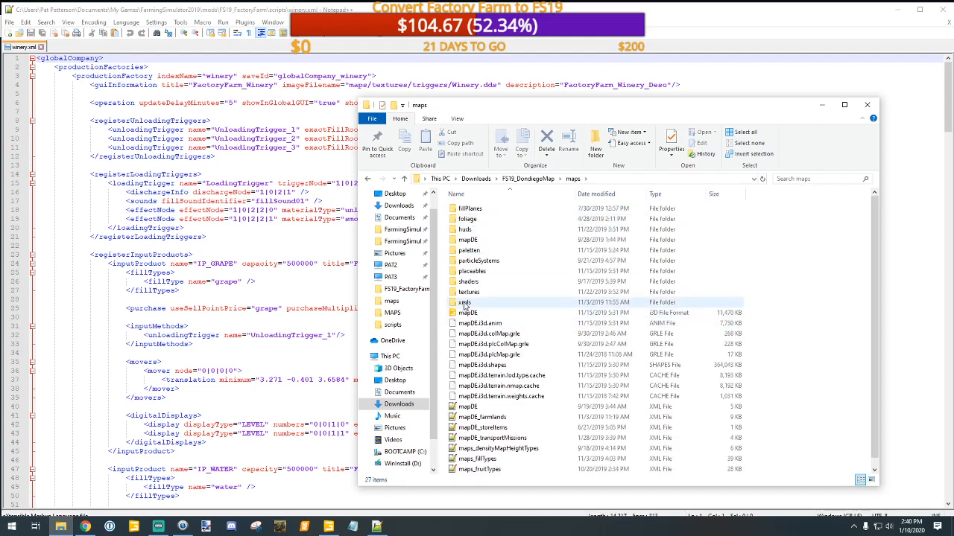
{"action": "double_click", "coordinate": [463, 304]}
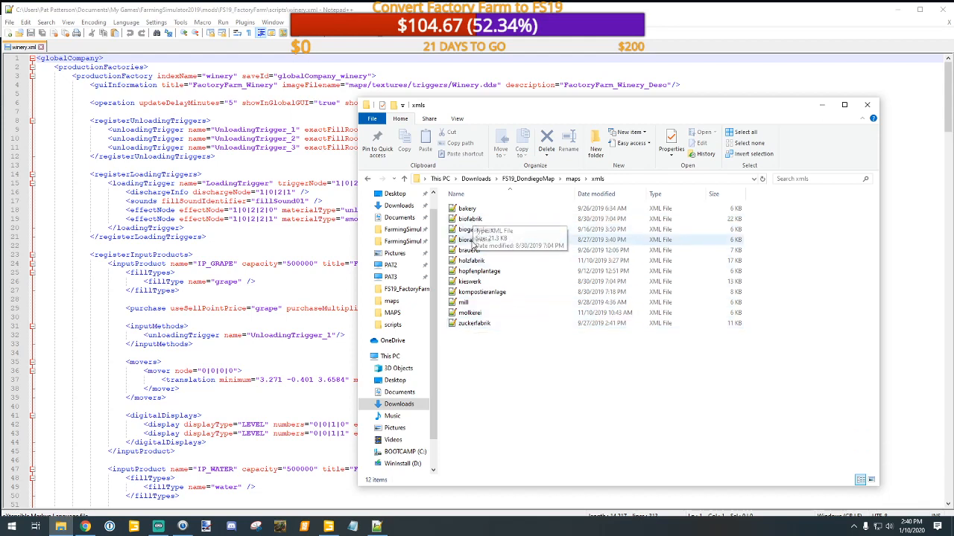
{"action": "left_click", "coordinate": [405, 180]}
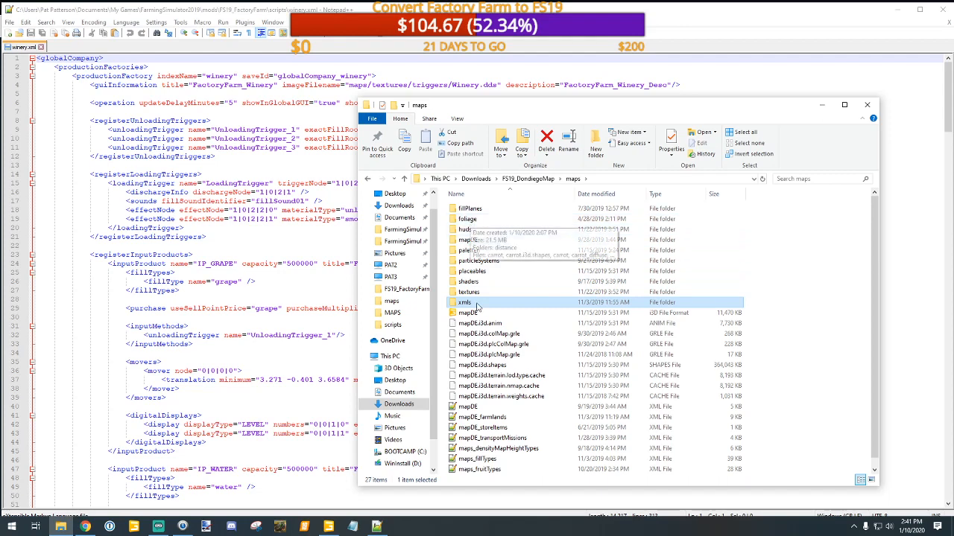
{"action": "scroll", "coordinate": [481, 395], "scroll_direction": "down", "scroll_amount": 1}
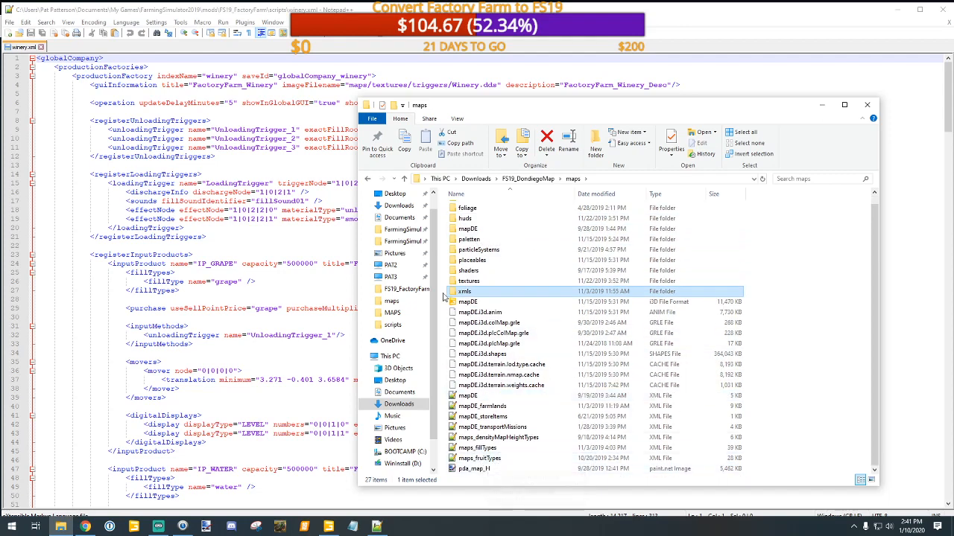
{"action": "left_click", "coordinate": [404, 179]}
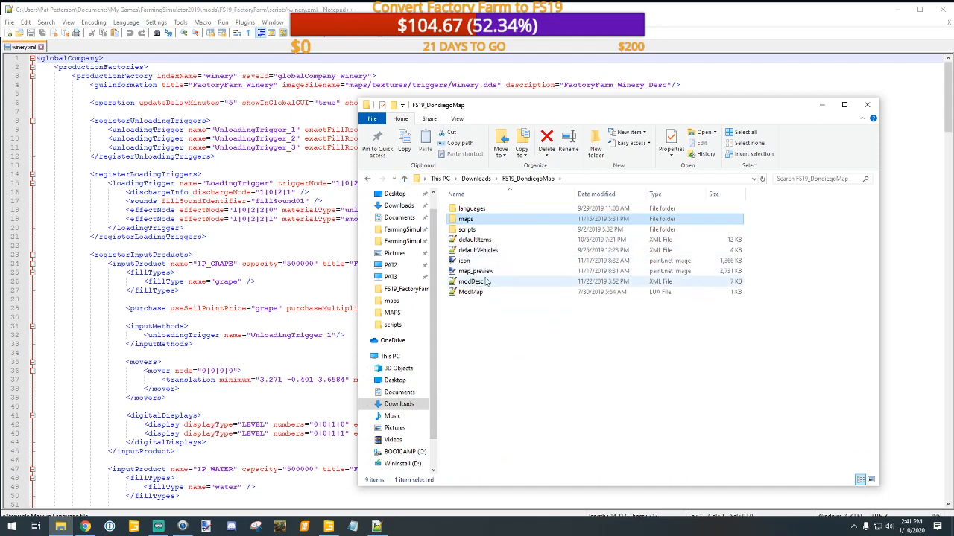
Step: Open the Schiebetor script from FS19_DondiegoMap's scripts folder to view its code, and close it
{"action": "double_click", "coordinate": [462, 229]}
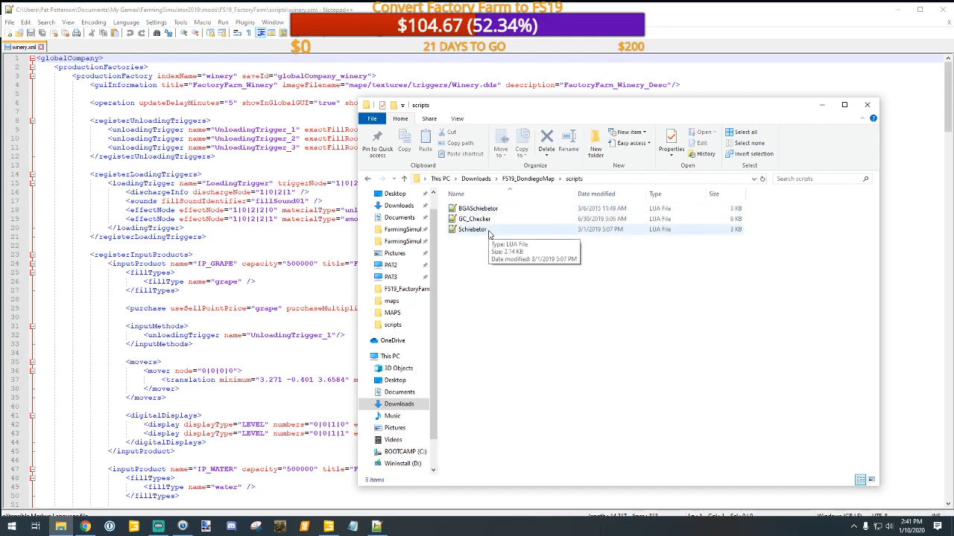
{"action": "double_click", "coordinate": [488, 230]}
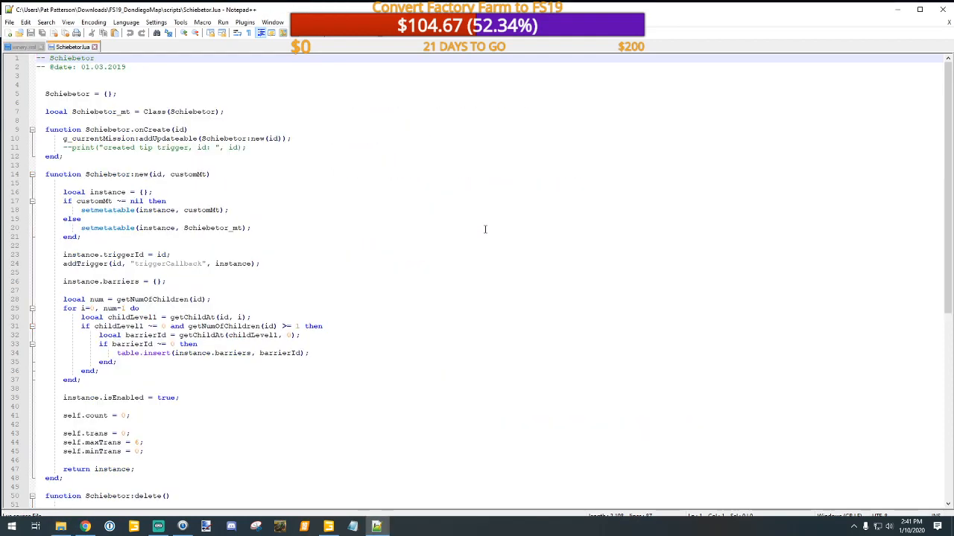
{"action": "left_click", "coordinate": [94, 46]}
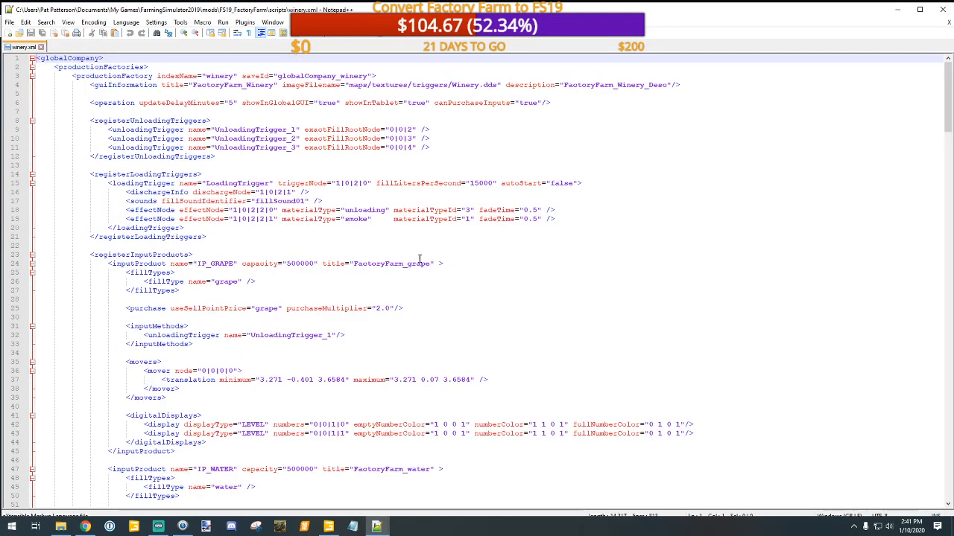
Step: Return to the FS19_DondiegoMap folder in File Explorer and check the files in its languages folder
{"action": "left_click", "coordinate": [62, 527]}
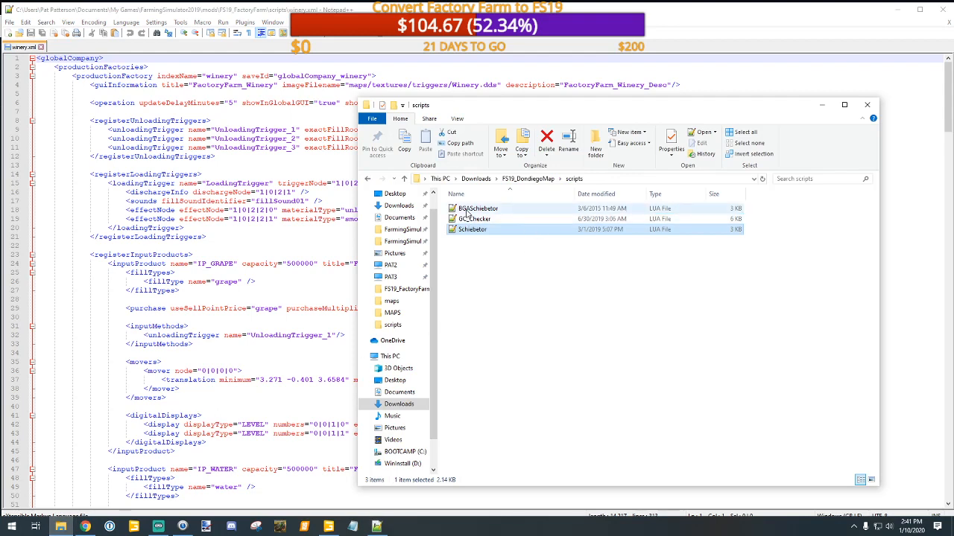
{"action": "left_click", "coordinate": [404, 180]}
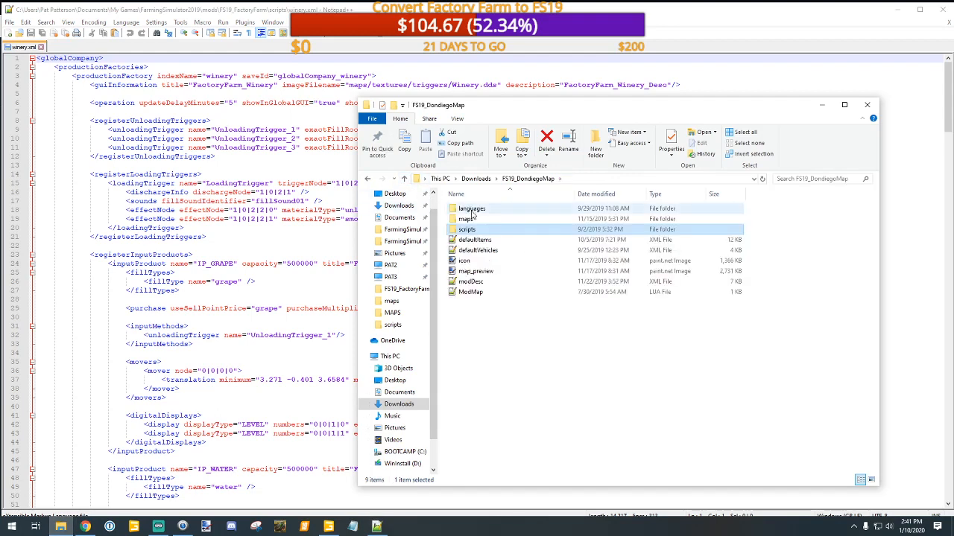
{"action": "double_click", "coordinate": [471, 209]}
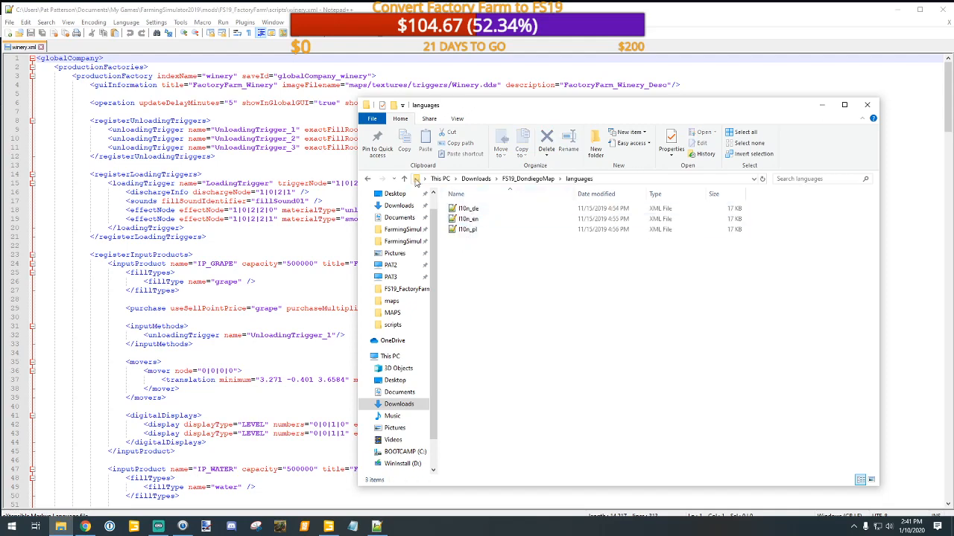
{"action": "left_click", "coordinate": [404, 178]}
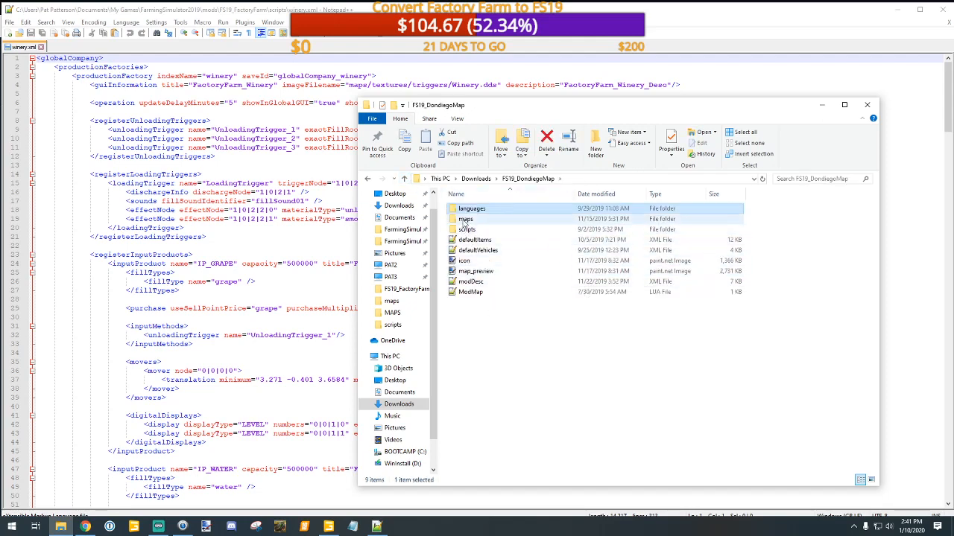
Step: Open the triggers folder under maps > placeables of FS19_DondiegoMap and look through its files to the end of the list
{"action": "double_click", "coordinate": [465, 220]}
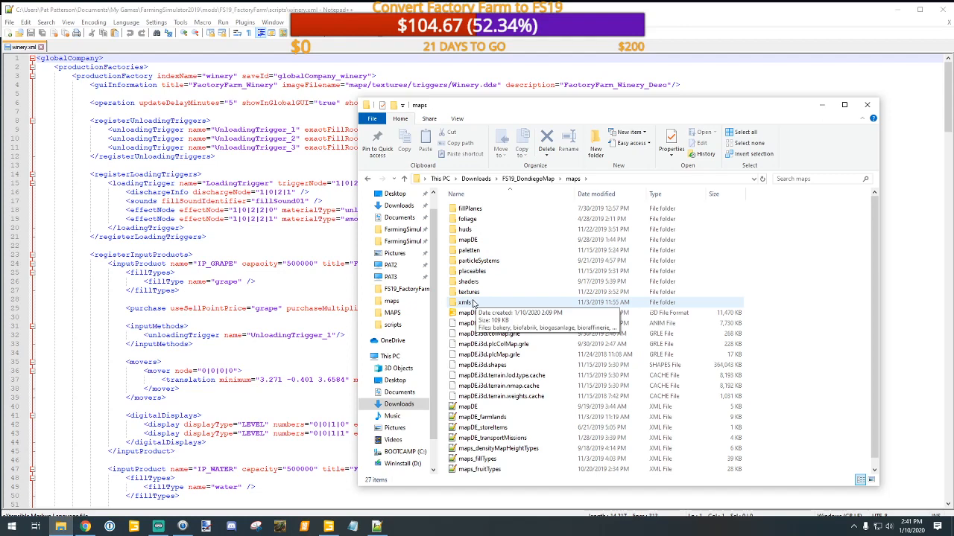
{"action": "double_click", "coordinate": [471, 271]}
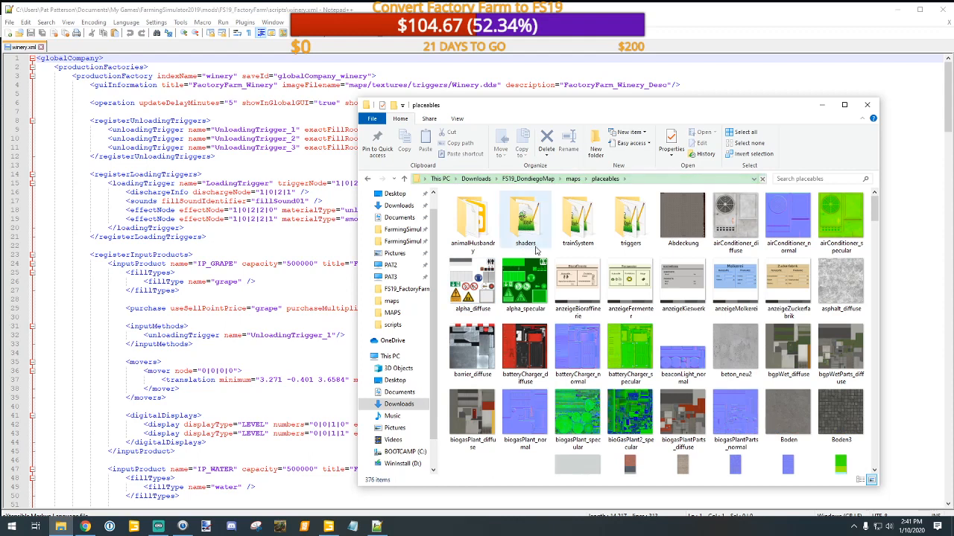
{"action": "double_click", "coordinate": [631, 225]}
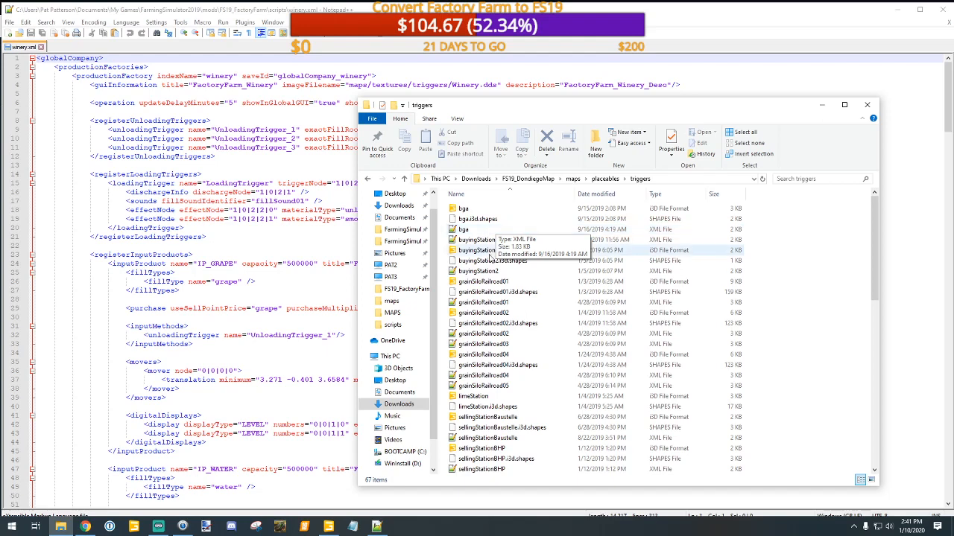
{"action": "scroll", "coordinate": [496, 302], "scroll_direction": "down", "scroll_amount": 1}
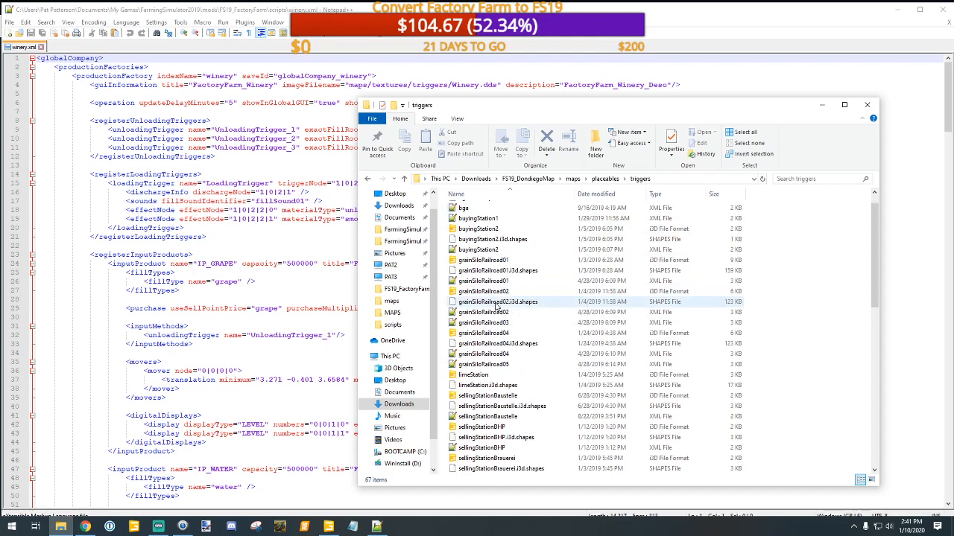
{"action": "scroll", "coordinate": [514, 316], "scroll_direction": "down", "scroll_amount": 5}
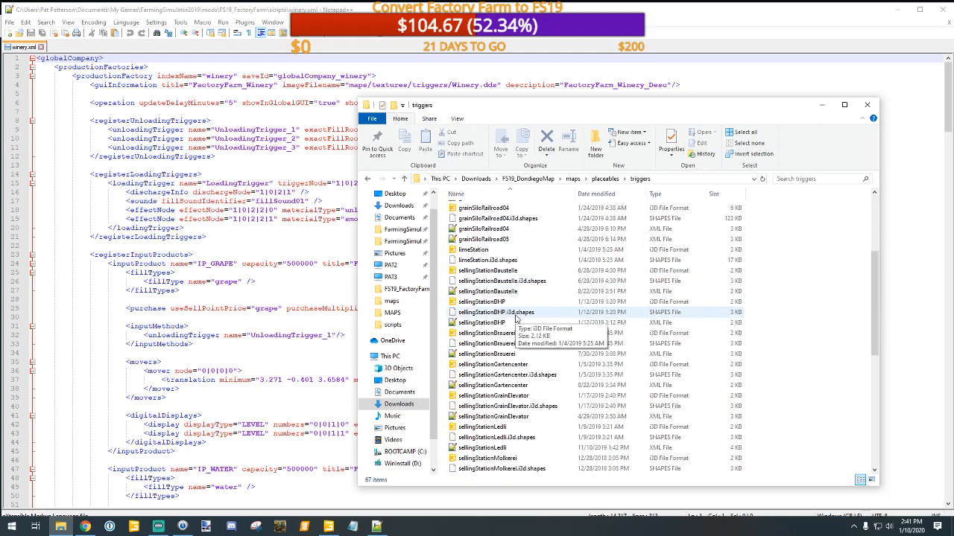
{"action": "scroll", "coordinate": [516, 318], "scroll_direction": "down", "scroll_amount": 3}
{"action": "scroll", "coordinate": [516, 318], "scroll_direction": "down", "scroll_amount": 5}
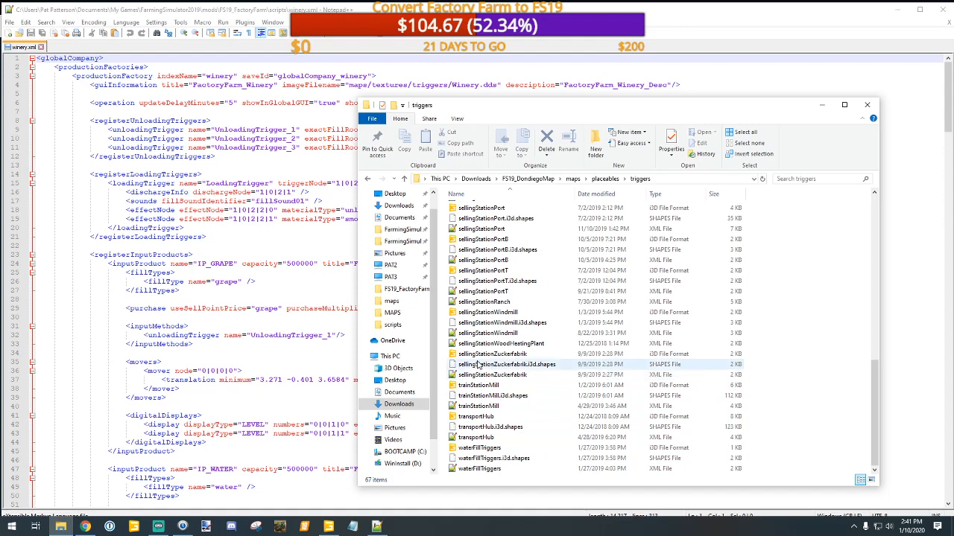
Step: Select the sellingStationPortB XML file and review the selling, buying and silo station files in the triggers folder again
{"action": "left_click", "coordinate": [479, 261]}
{"action": "scroll", "coordinate": [481, 298], "scroll_direction": "up", "scroll_amount": 5}
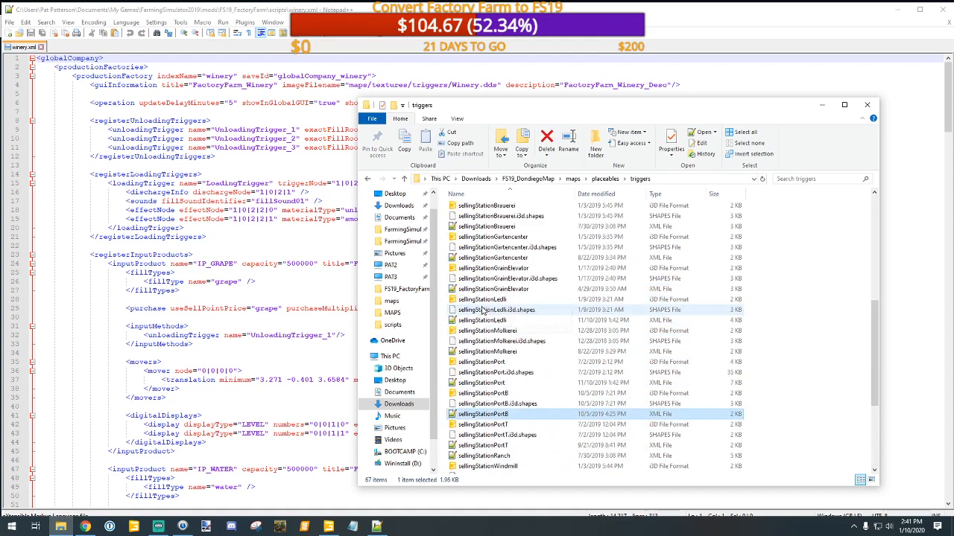
{"action": "scroll", "coordinate": [480, 319], "scroll_direction": "up", "scroll_amount": 4}
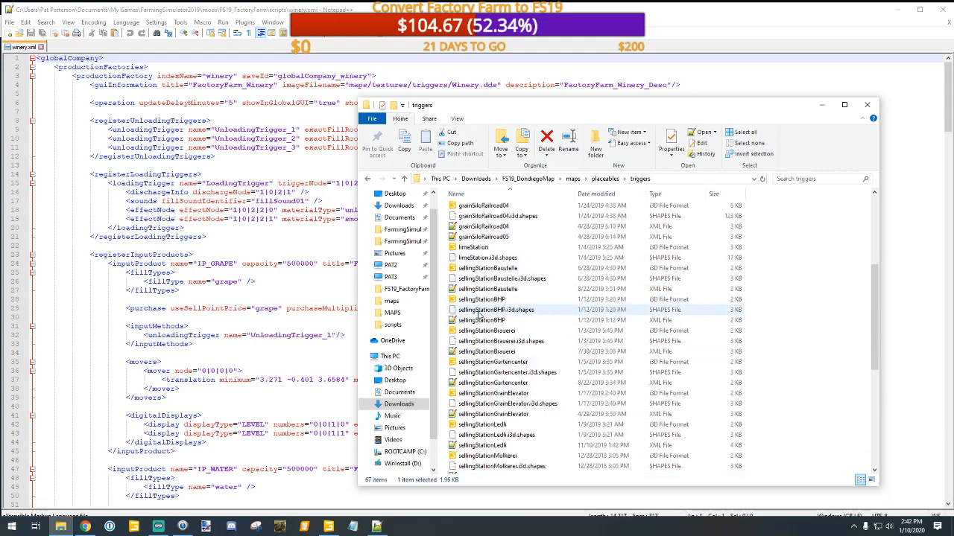
{"action": "scroll", "coordinate": [481, 317], "scroll_direction": "up", "scroll_amount": 1}
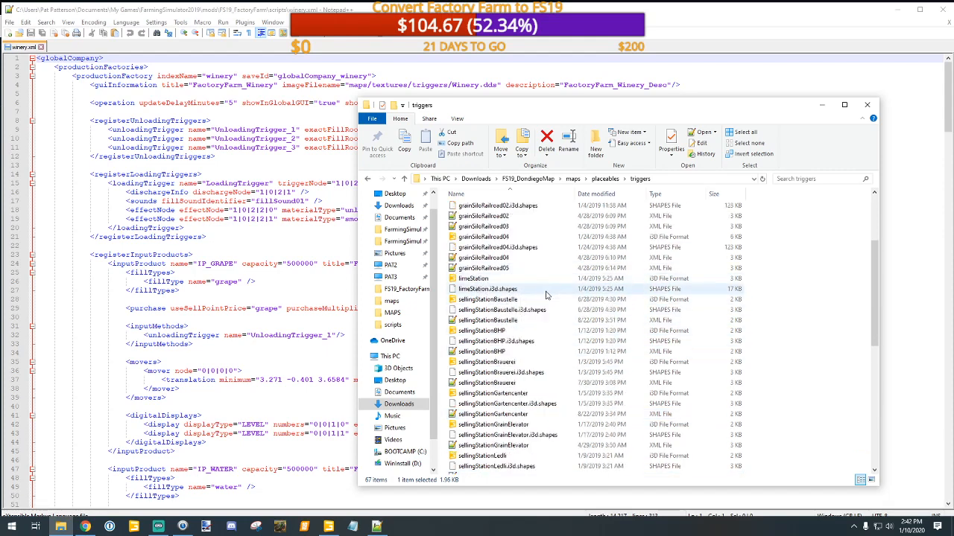
{"action": "scroll", "coordinate": [544, 292], "scroll_direction": "up", "scroll_amount": 4}
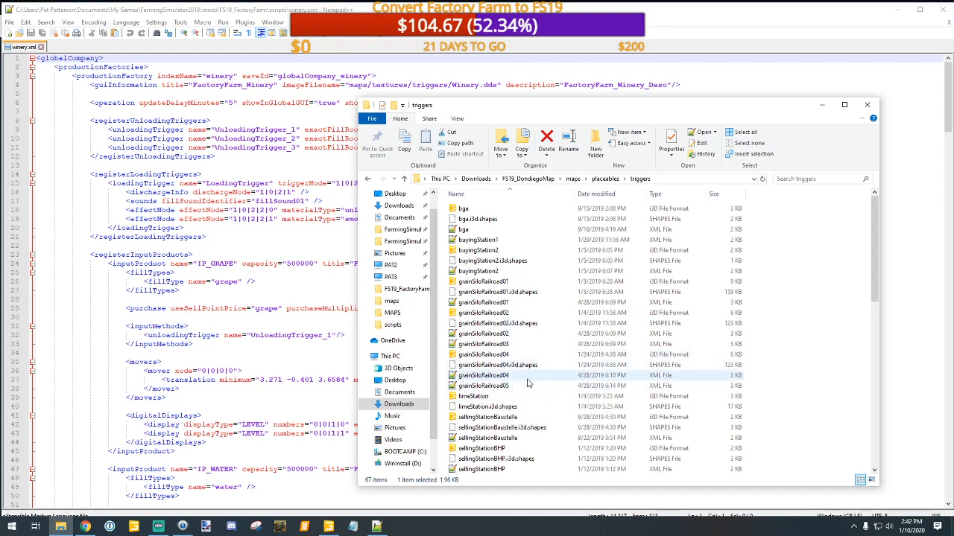
{"action": "scroll", "coordinate": [527, 383], "scroll_direction": "down", "scroll_amount": 7}
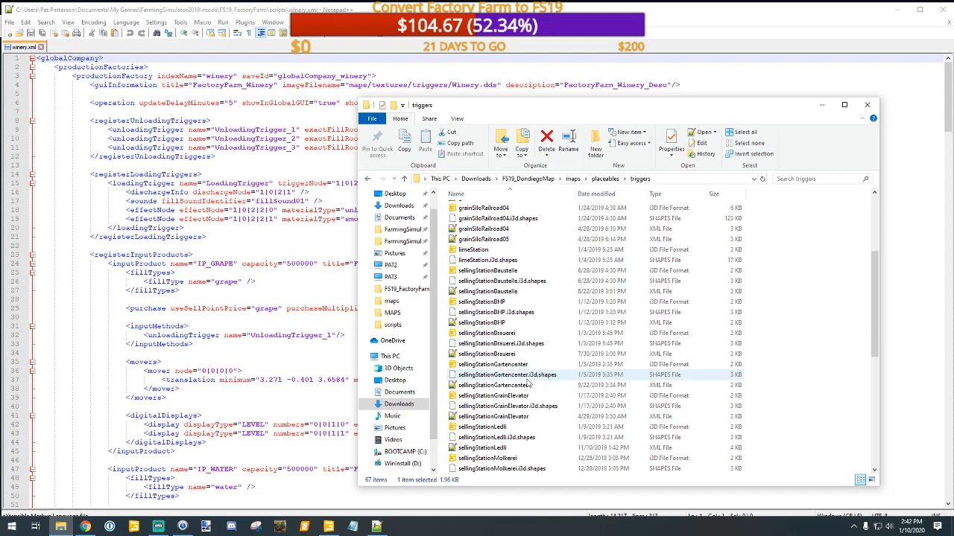
{"action": "scroll", "coordinate": [528, 383], "scroll_direction": "down", "scroll_amount": 7}
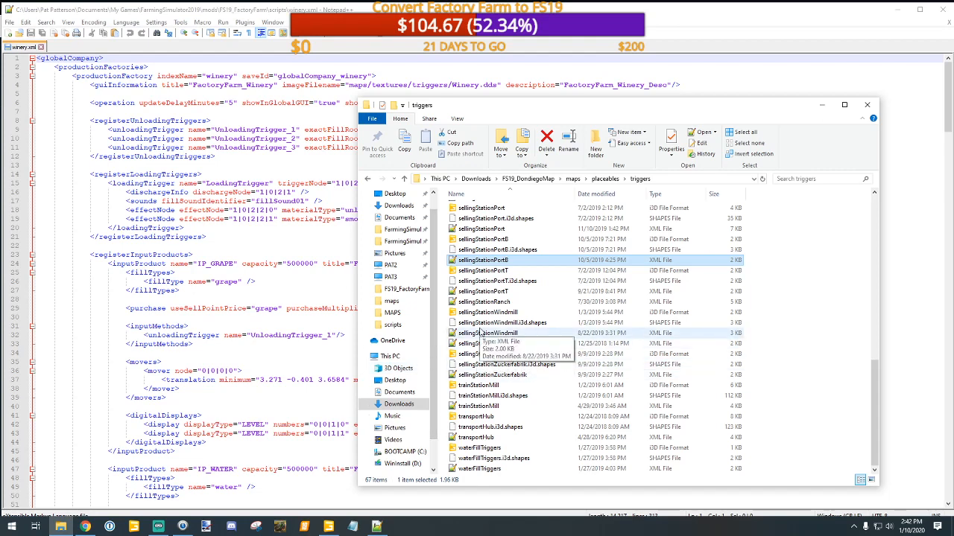
{"action": "scroll", "coordinate": [481, 333], "scroll_direction": "up", "scroll_amount": 13}
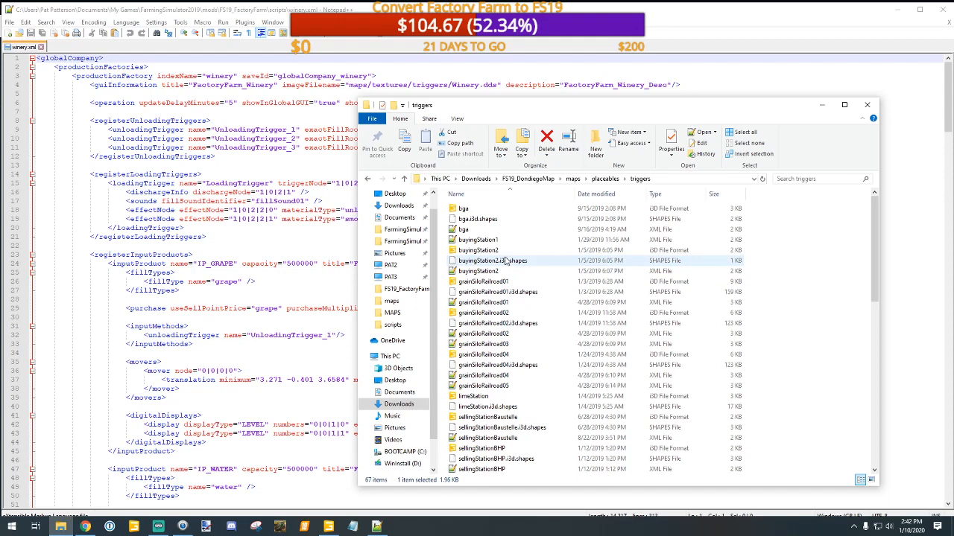
Step: Leave the triggers folder and open the animalHusbandry folder within placeables to see its files
{"action": "scroll", "coordinate": [535, 341], "scroll_direction": "down", "scroll_amount": 13}
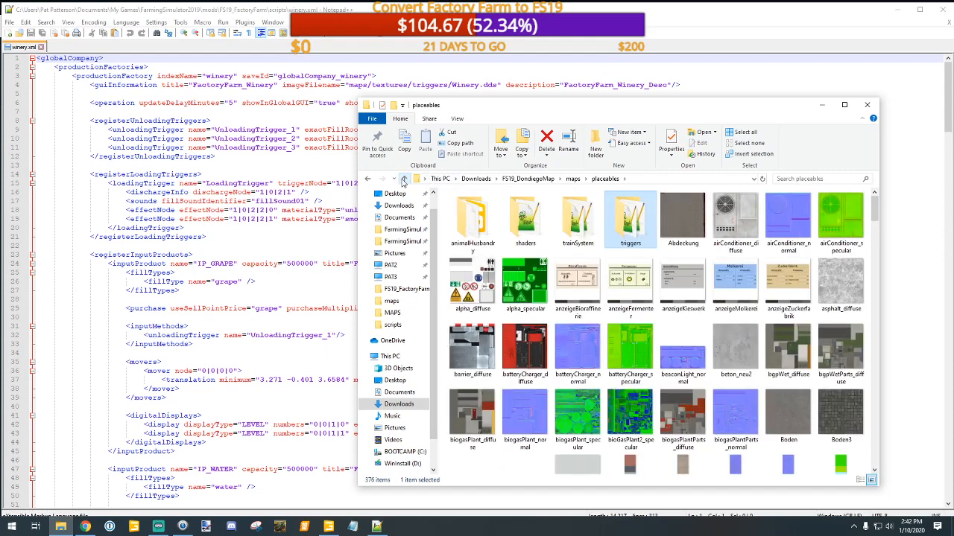
{"action": "double_click", "coordinate": [470, 225]}
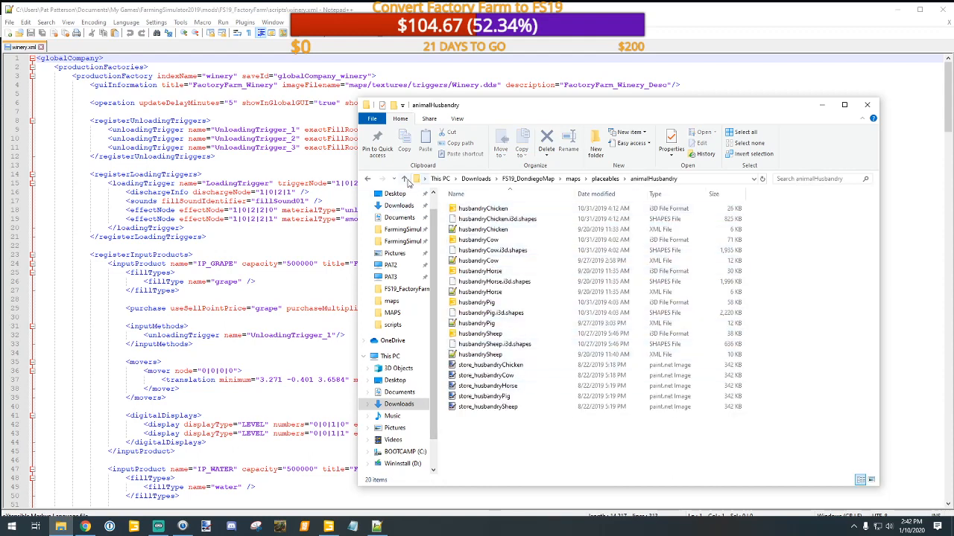
Step: Go back up from the animalHusbandry folder to the maps folder of FS19_DondiegoMap and check its contents
{"action": "left_click", "coordinate": [406, 182]}
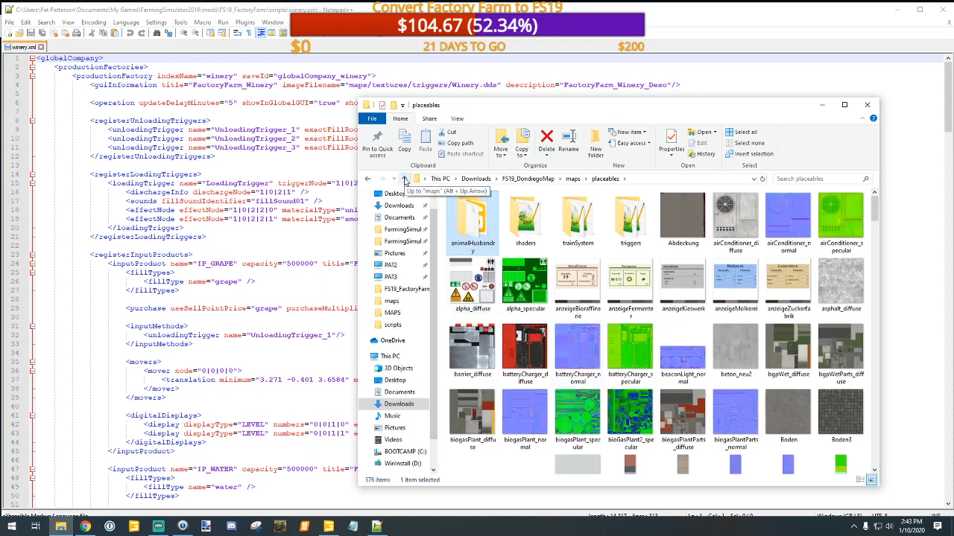
{"action": "left_click", "coordinate": [406, 181]}
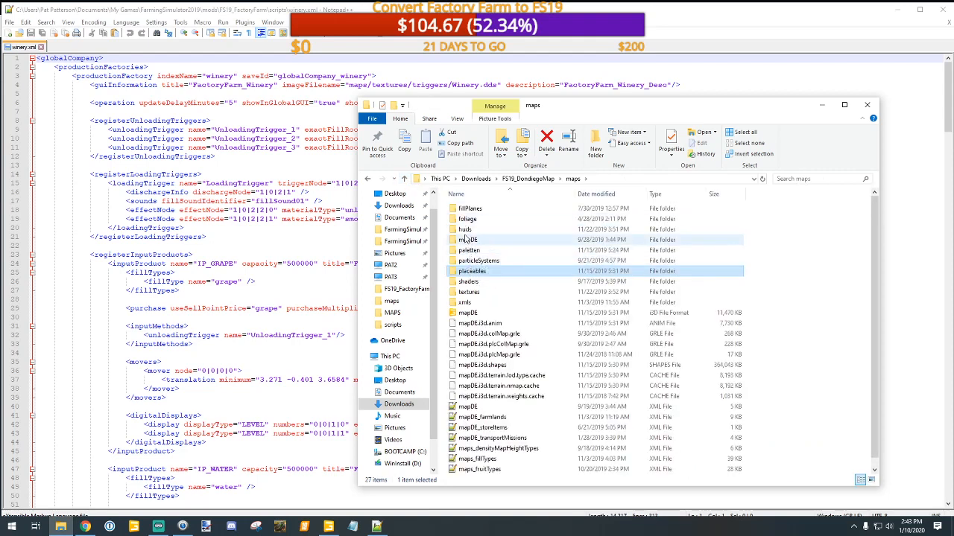
{"action": "mouse_move", "coordinate": [466, 239]}
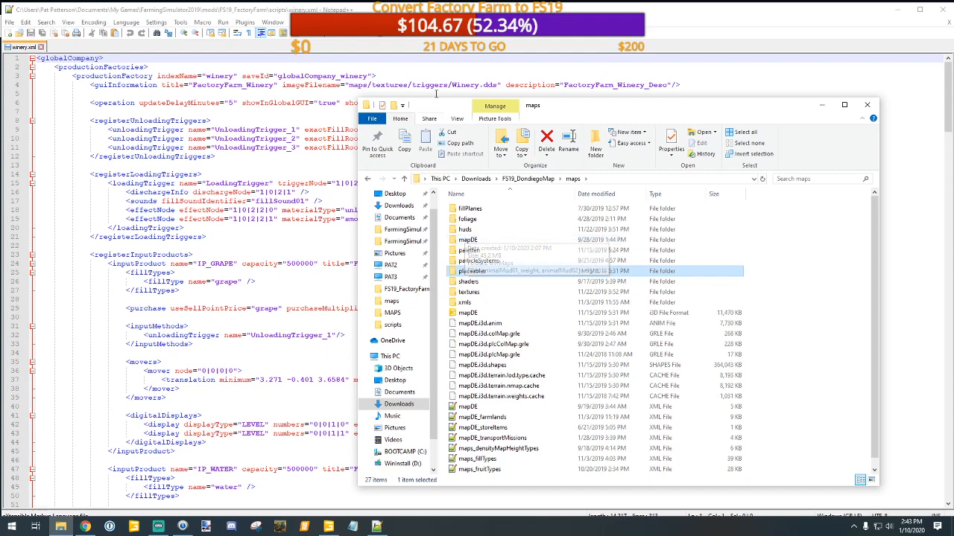
Step: Switch to winery.xml in Notepad++ and review its trigger registrations and the grape, water and fuel input products
{"action": "left_click", "coordinate": [427, 25]}
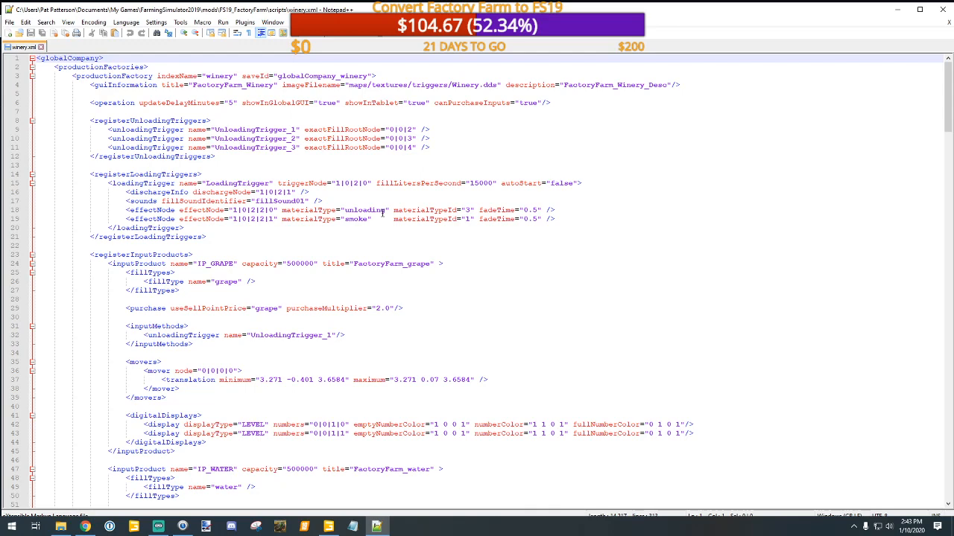
{"action": "scroll", "coordinate": [382, 213], "scroll_direction": "down", "scroll_amount": 8}
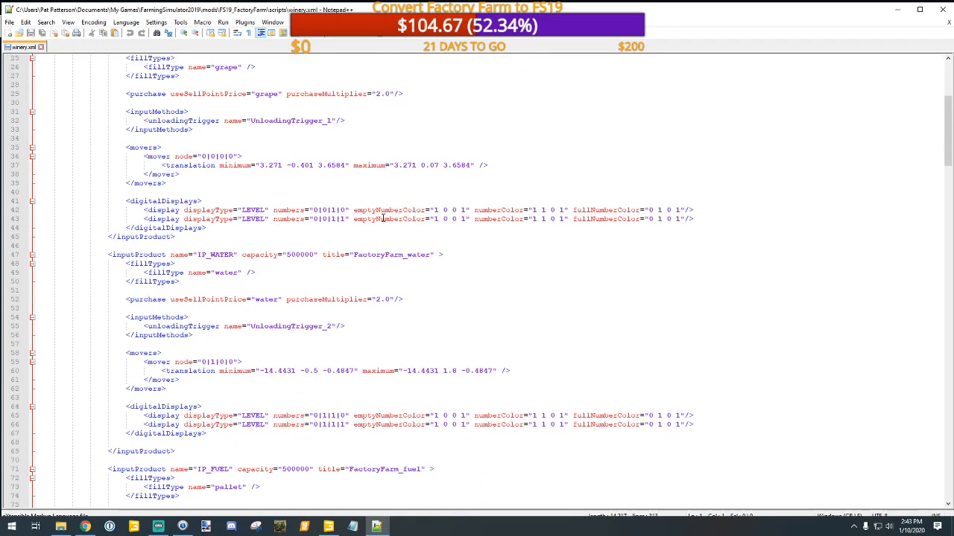
{"action": "scroll", "coordinate": [382, 223], "scroll_direction": "down", "scroll_amount": 4}
{"action": "scroll", "coordinate": [382, 223], "scroll_direction": "up", "scroll_amount": 6}
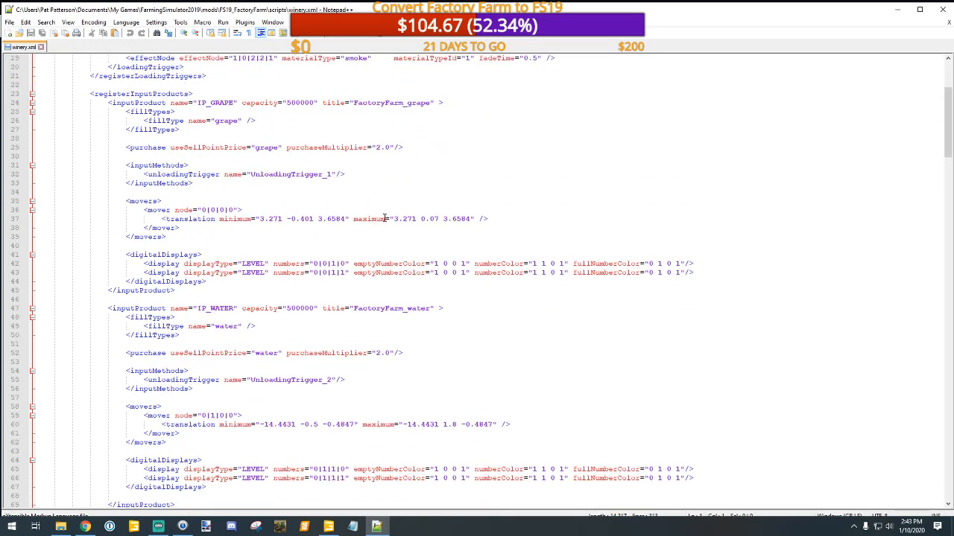
Step: Open the peanutFactory XML file from the scripts folder of FS19_FactoryFarm in the FarmingSimulator2019 mods folder
{"action": "left_click", "coordinate": [61, 527]}
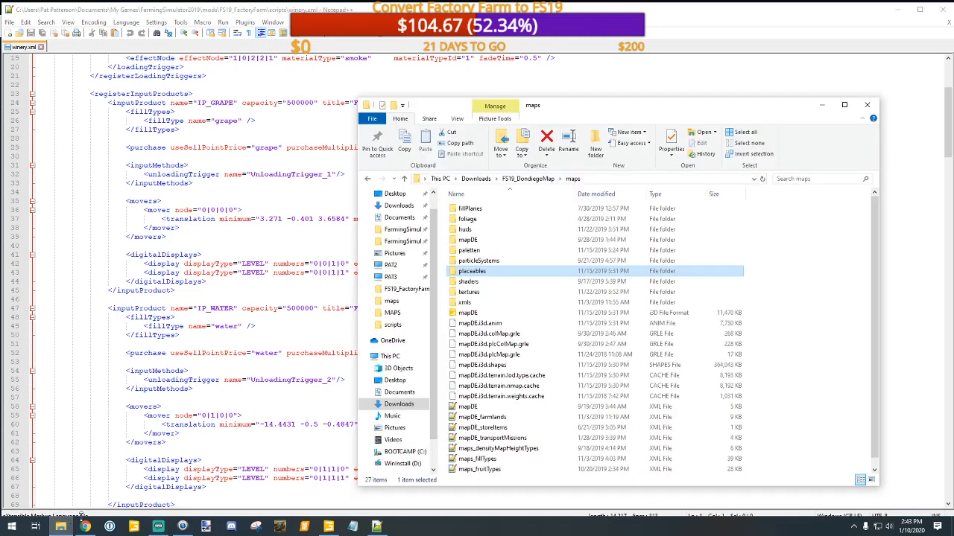
{"action": "left_click", "coordinate": [407, 244]}
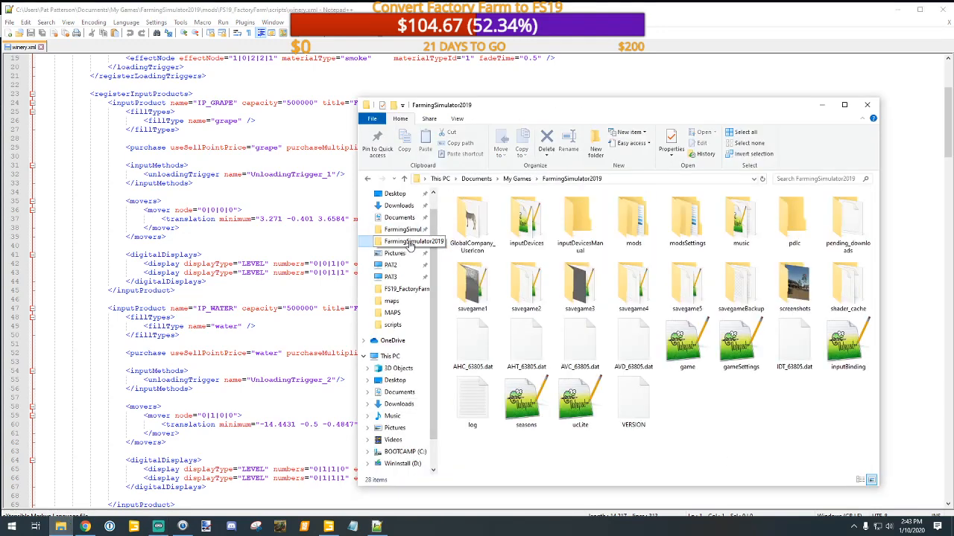
{"action": "double_click", "coordinate": [637, 217]}
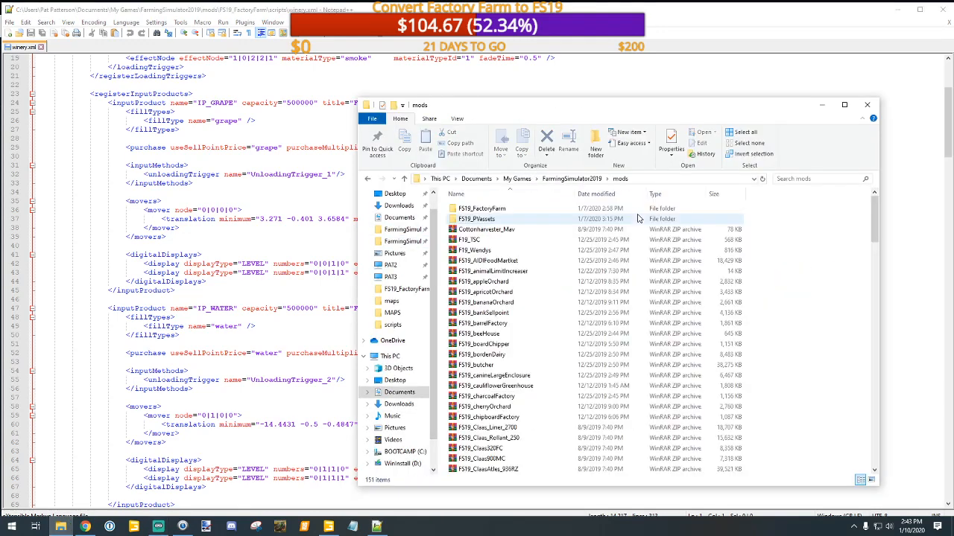
{"action": "double_click", "coordinate": [491, 210]}
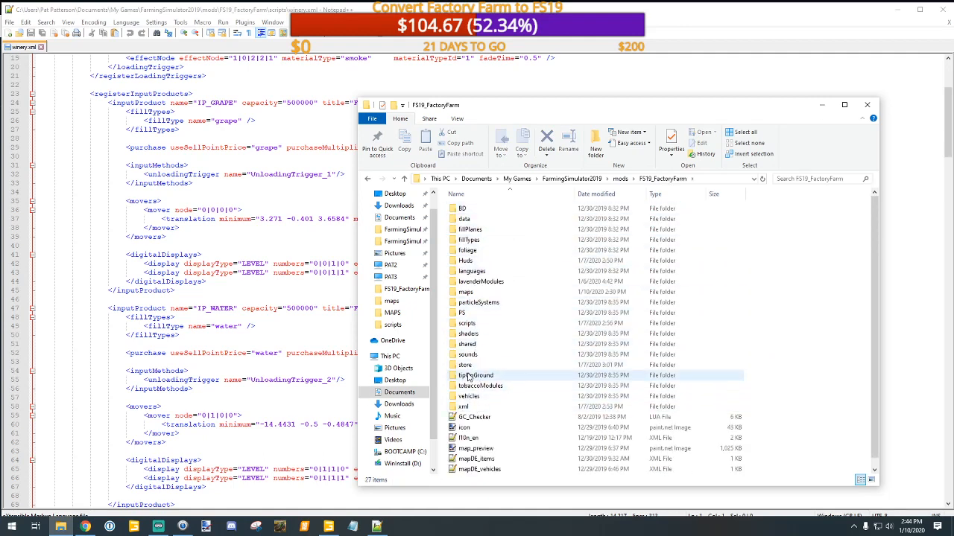
{"action": "double_click", "coordinate": [472, 325]}
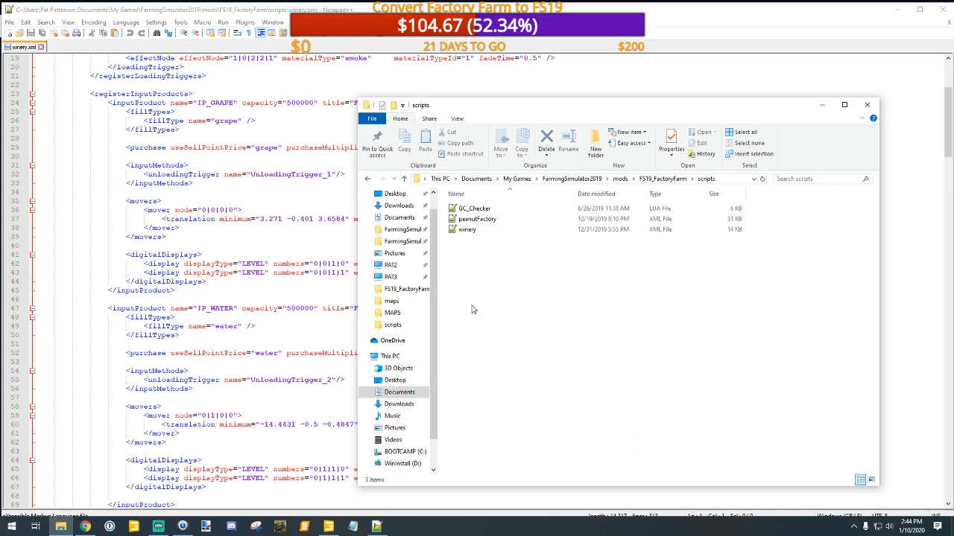
{"action": "double_click", "coordinate": [477, 219]}
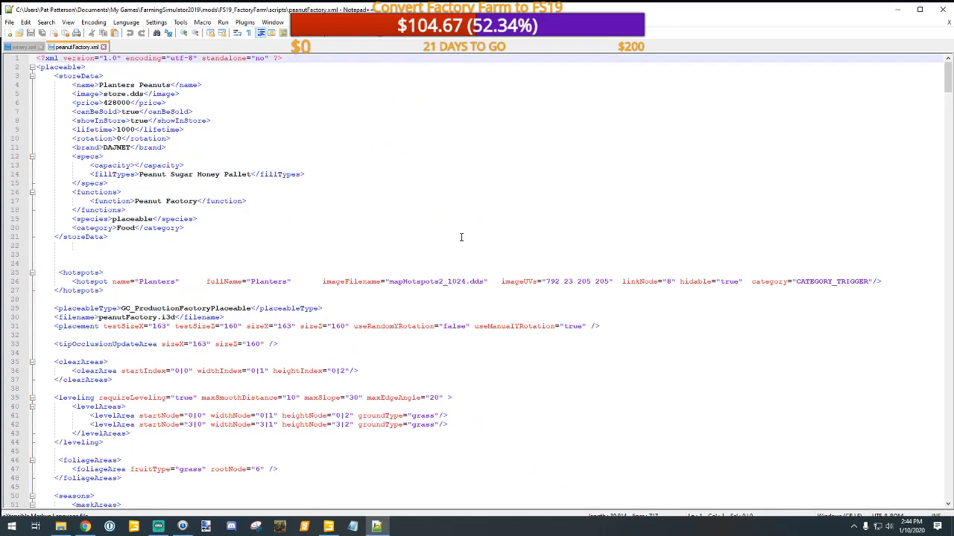
Step: Look through the store data, placement, leveling and dayNightObjects sections of peanutFactory.xml down to the start of productionFactories
{"action": "scroll", "coordinate": [439, 263], "scroll_direction": "down", "scroll_amount": 5}
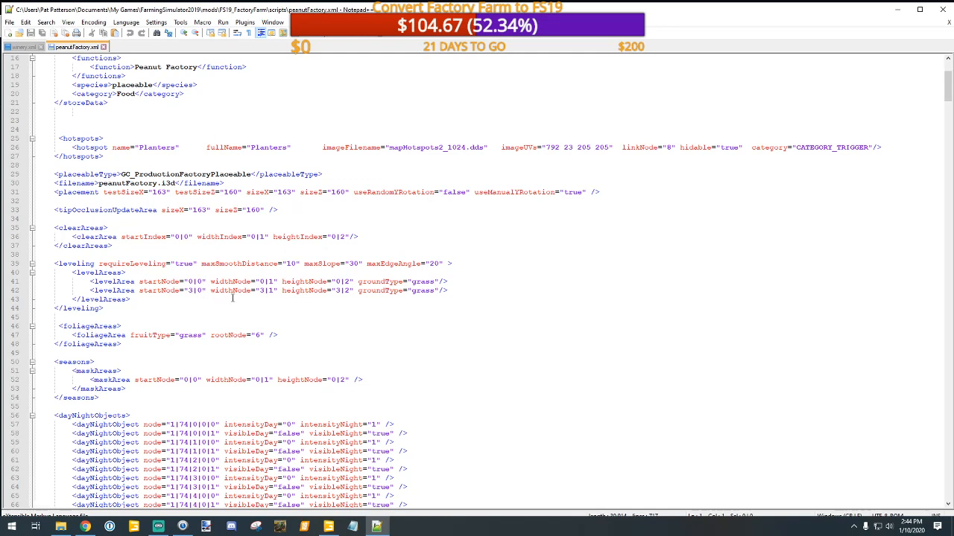
{"action": "scroll", "coordinate": [145, 281], "scroll_direction": "down", "scroll_amount": 5}
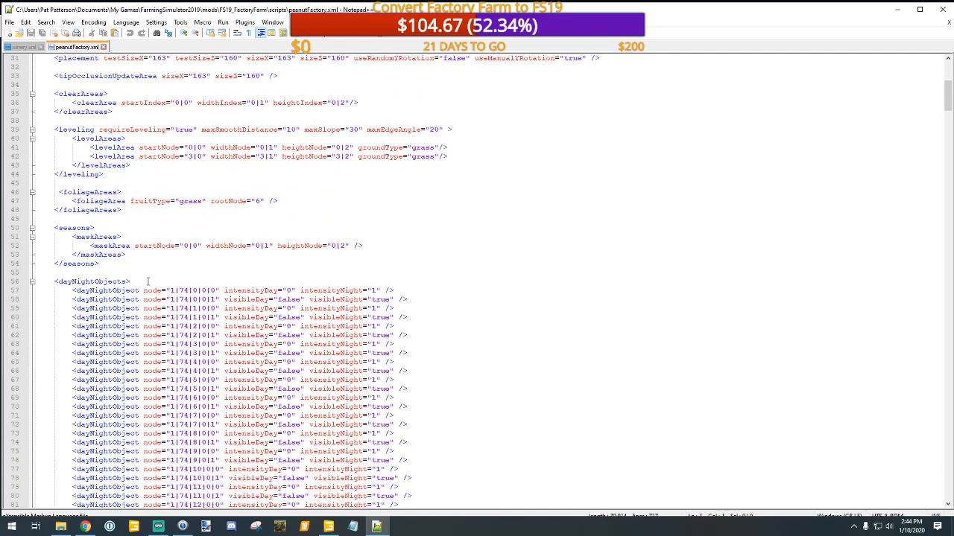
{"action": "scroll", "coordinate": [170, 286], "scroll_direction": "down", "scroll_amount": 4}
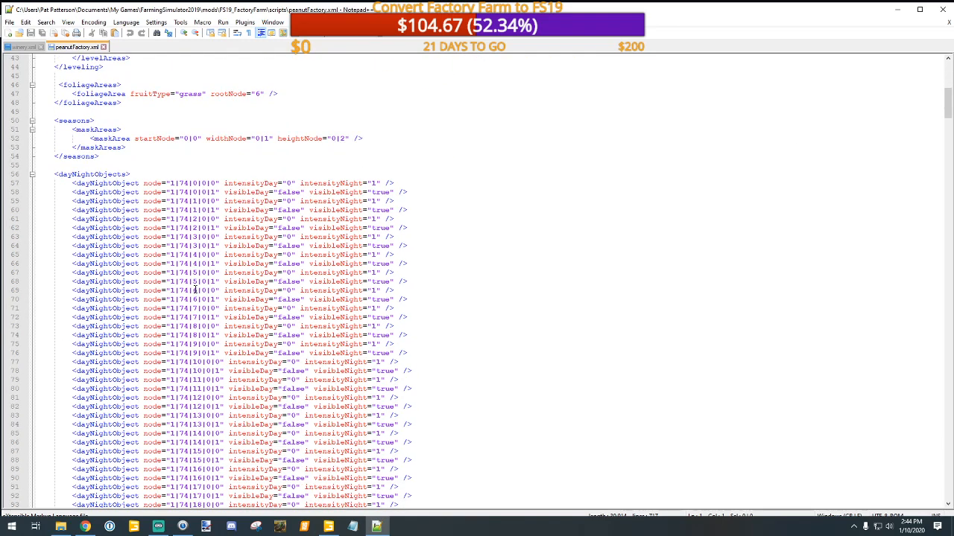
{"action": "scroll", "coordinate": [198, 288], "scroll_direction": "down", "scroll_amount": 16}
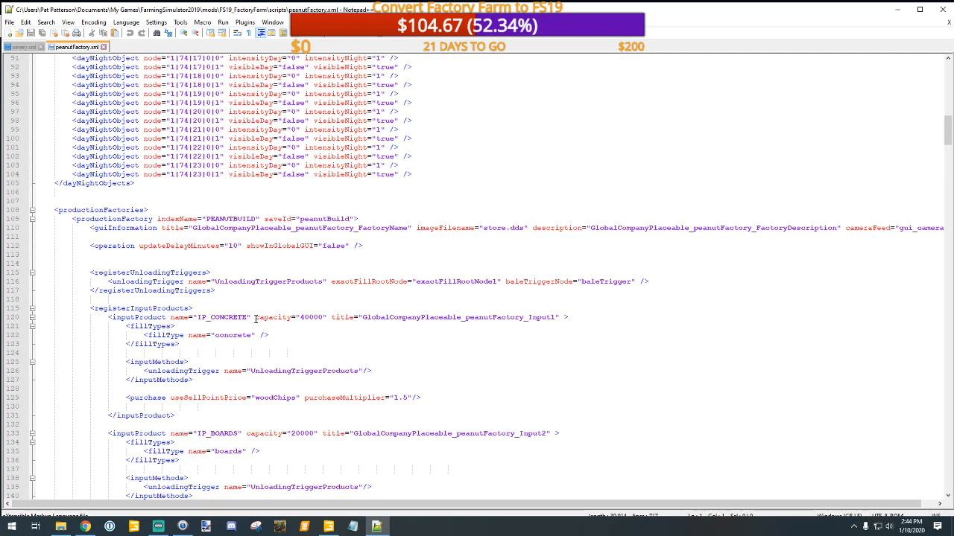
Step: Examine the input products of the PEANUTBUILD production factory, from IP_CONCRETE to IP_REBAR
{"action": "scroll", "coordinate": [255, 318], "scroll_direction": "down", "scroll_amount": 6}
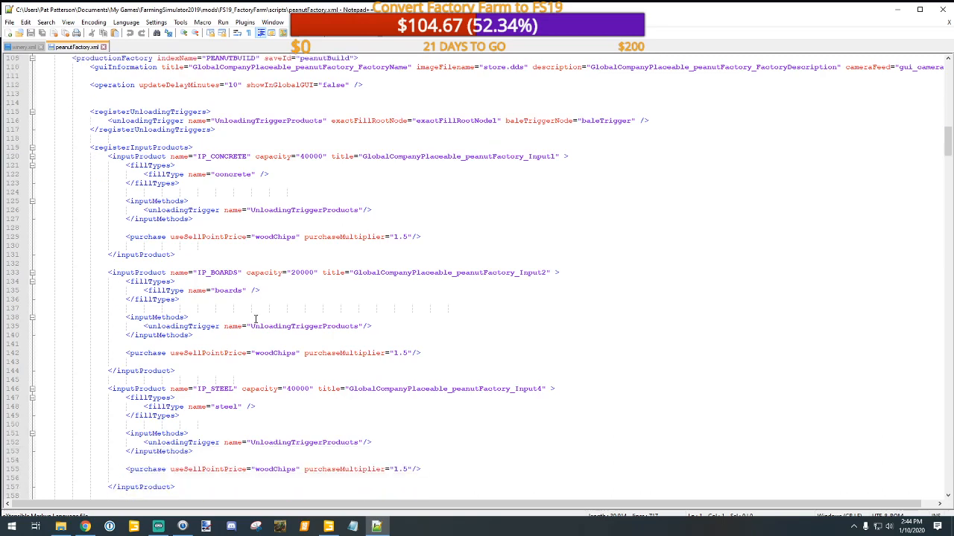
{"action": "scroll", "coordinate": [256, 319], "scroll_direction": "down", "scroll_amount": 5}
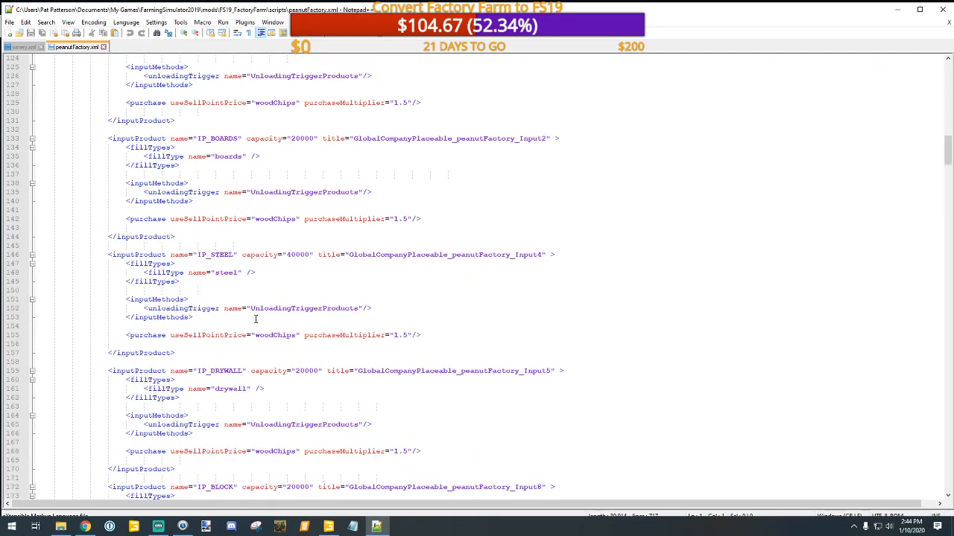
{"action": "scroll", "coordinate": [256, 319], "scroll_direction": "down", "scroll_amount": 5}
{"action": "scroll", "coordinate": [256, 319], "scroll_direction": "down", "scroll_amount": 4}
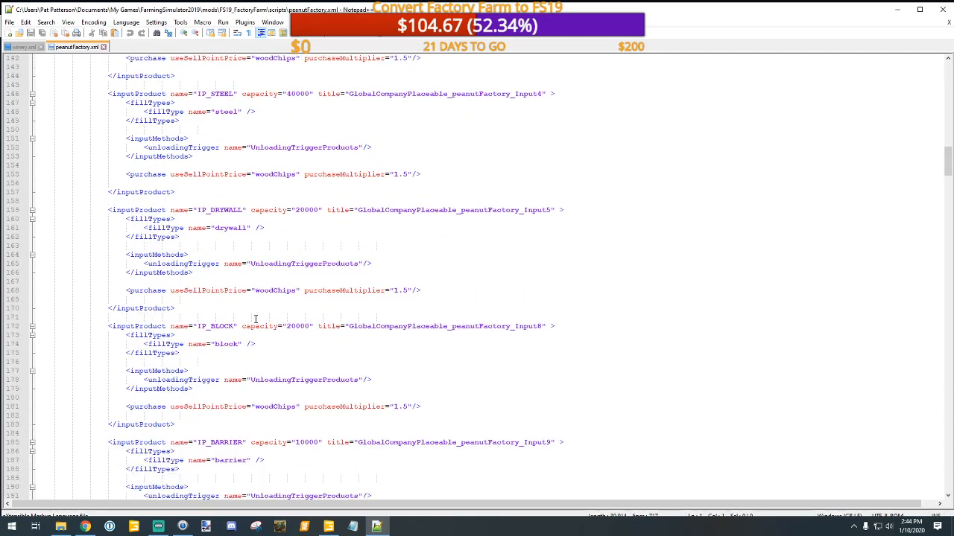
{"action": "scroll", "coordinate": [256, 318], "scroll_direction": "down", "scroll_amount": 10}
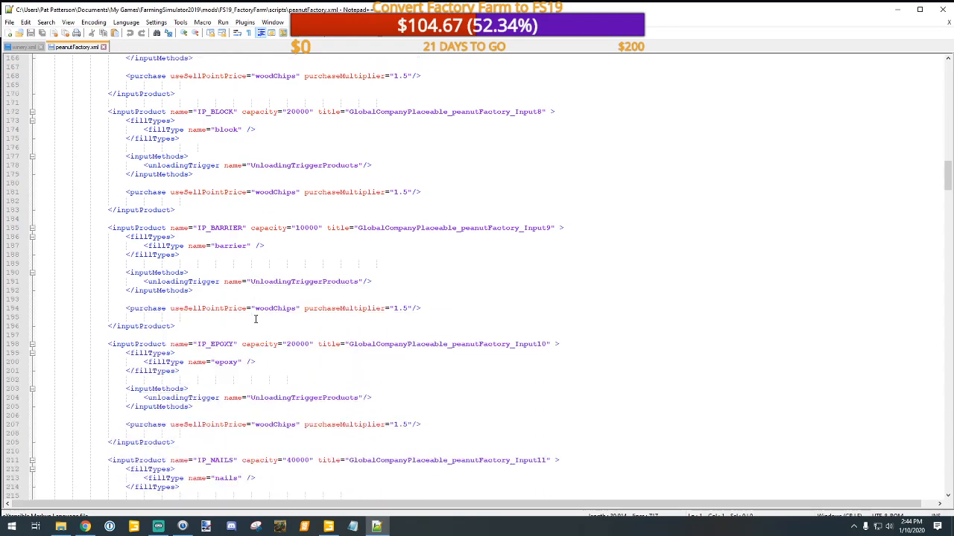
{"action": "scroll", "coordinate": [255, 319], "scroll_direction": "down", "scroll_amount": 10}
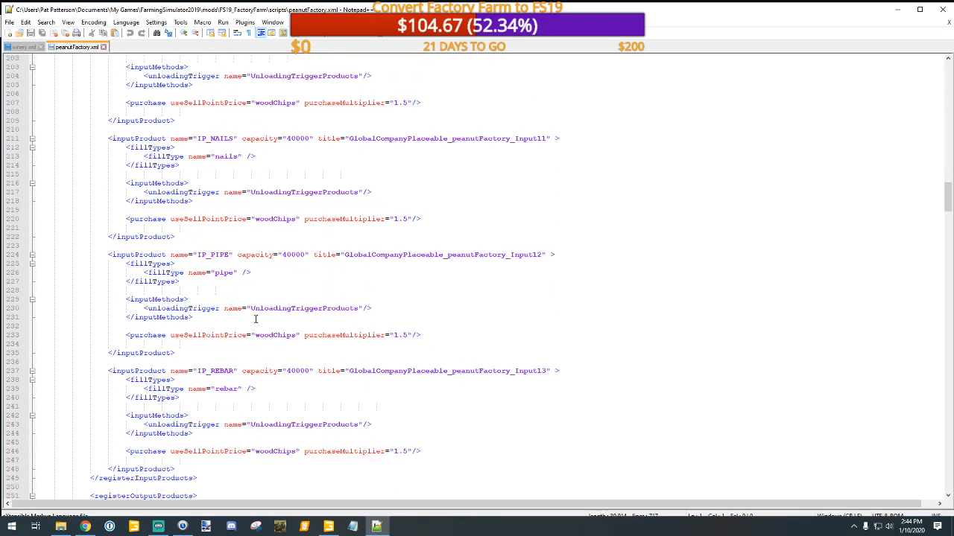
Step: Review the PEANUTBUILD factory's output product, product line and i3dMappings, continuing to the start of the PLANTERS factory
{"action": "scroll", "coordinate": [256, 319], "scroll_direction": "down", "scroll_amount": 4}
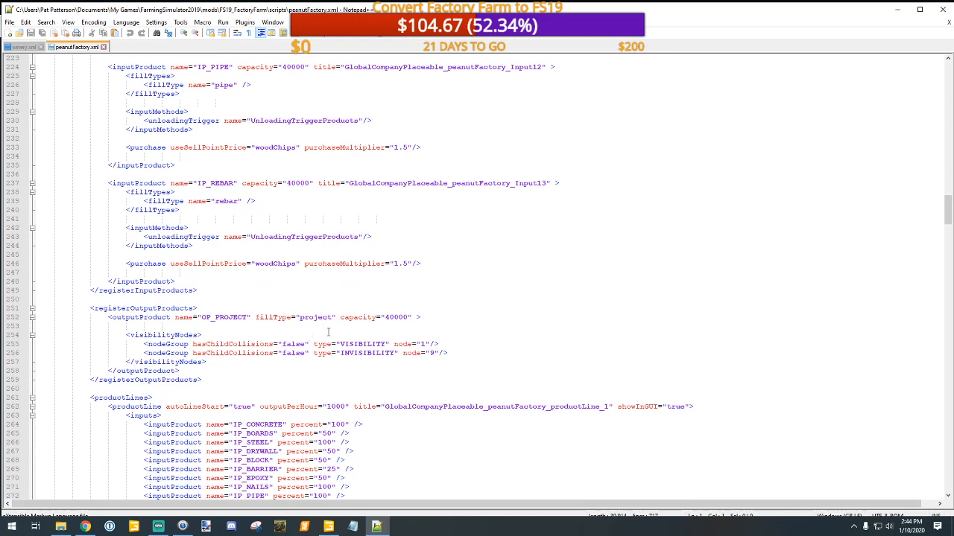
{"action": "scroll", "coordinate": [328, 332], "scroll_direction": "down", "scroll_amount": 4}
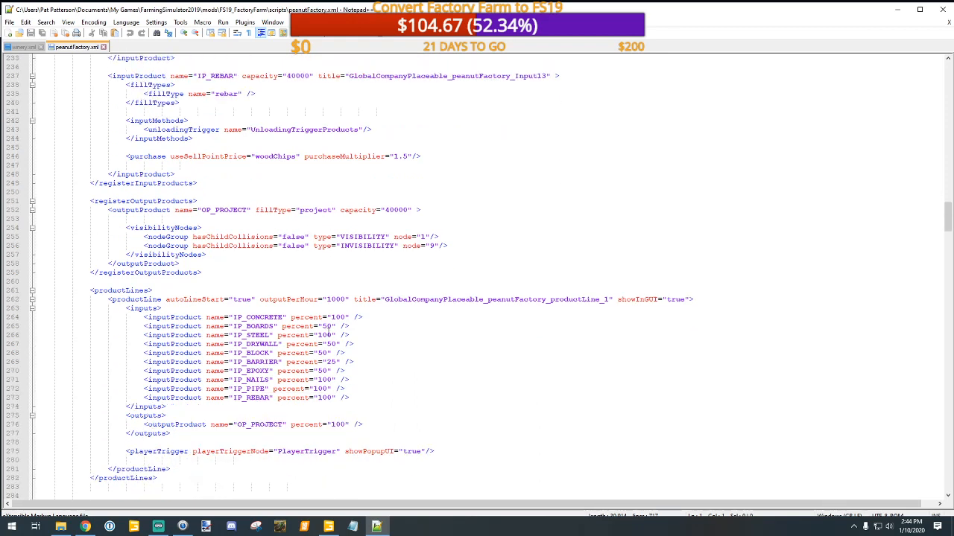
{"action": "scroll", "coordinate": [329, 334], "scroll_direction": "down", "scroll_amount": 8}
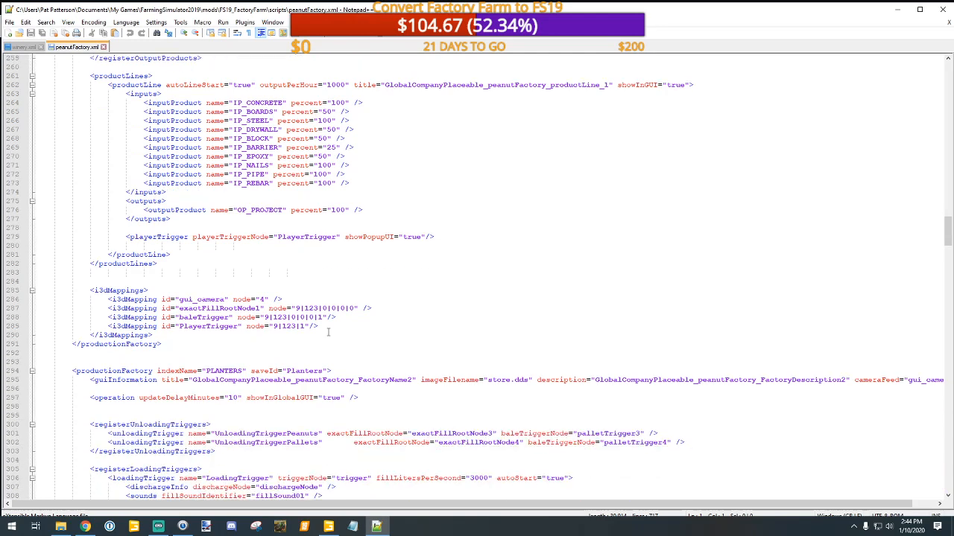
{"action": "scroll", "coordinate": [327, 332], "scroll_direction": "down", "scroll_amount": 2}
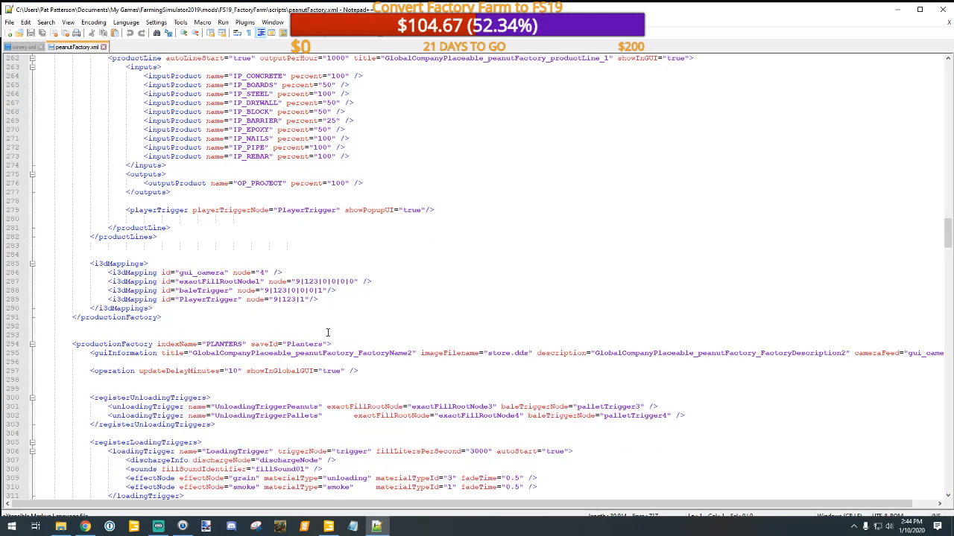
{"action": "scroll", "coordinate": [327, 332], "scroll_direction": "down", "scroll_amount": 1}
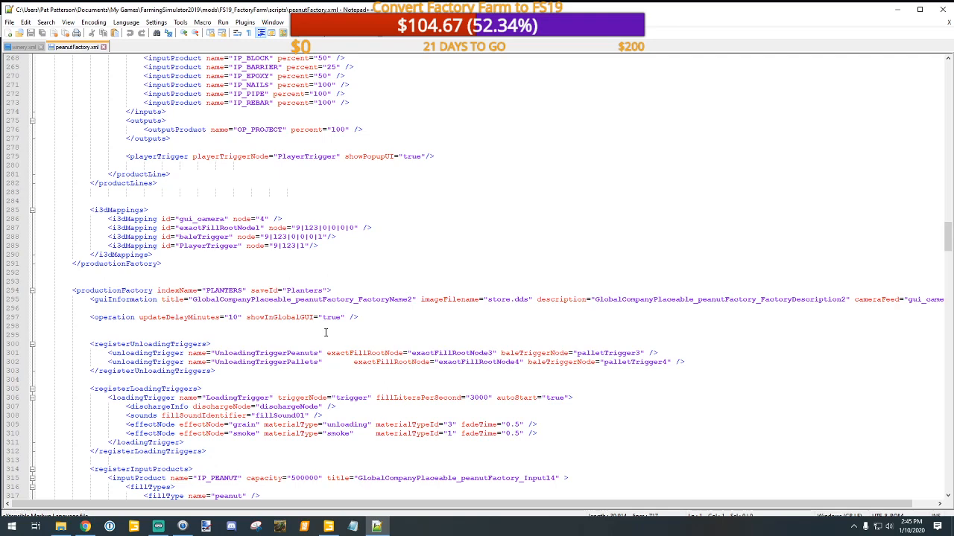
Step: Examine the PLANTERS factory's unloading and loading triggers and its peanut, honey, sugar and pallet input products
{"action": "scroll", "coordinate": [326, 332], "scroll_direction": "down", "scroll_amount": 10}
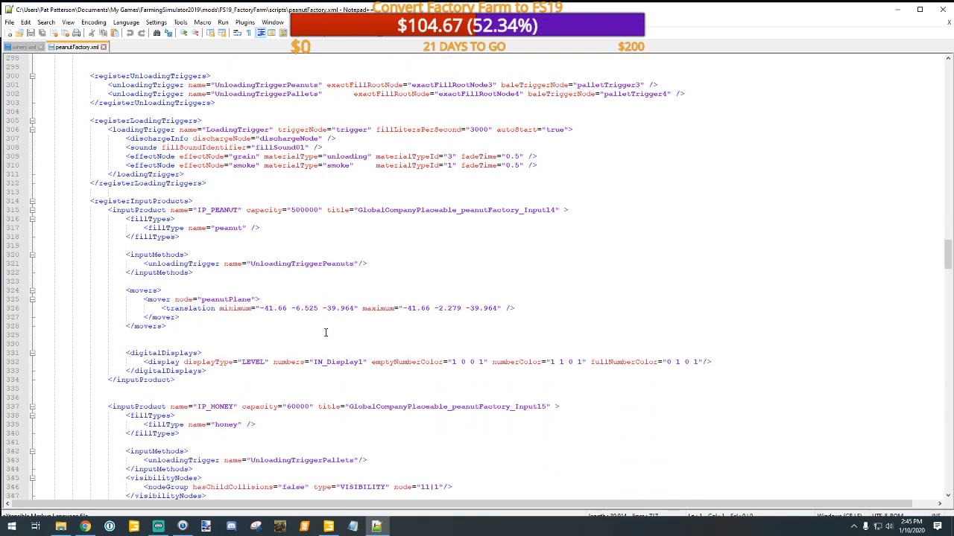
{"action": "scroll", "coordinate": [326, 333], "scroll_direction": "down", "scroll_amount": 5}
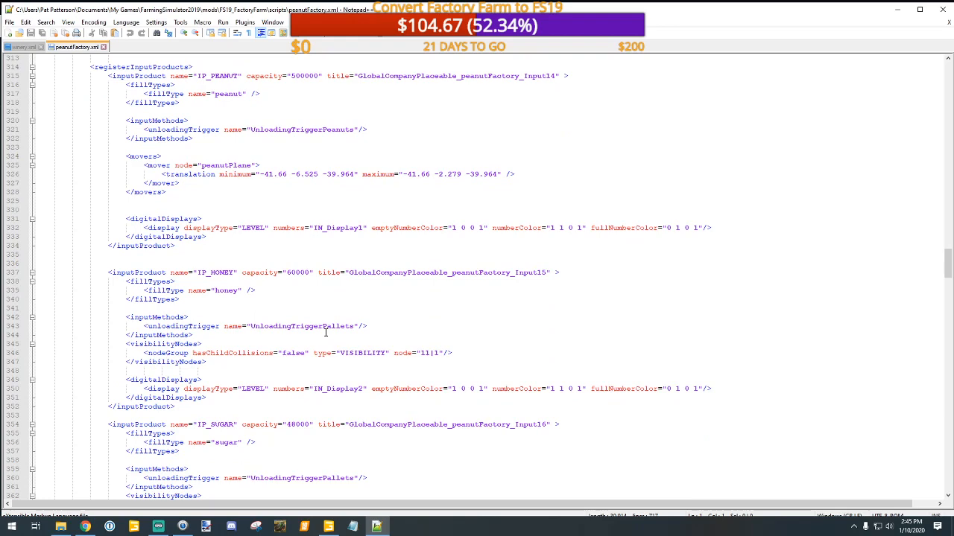
{"action": "scroll", "coordinate": [326, 332], "scroll_direction": "down", "scroll_amount": 11}
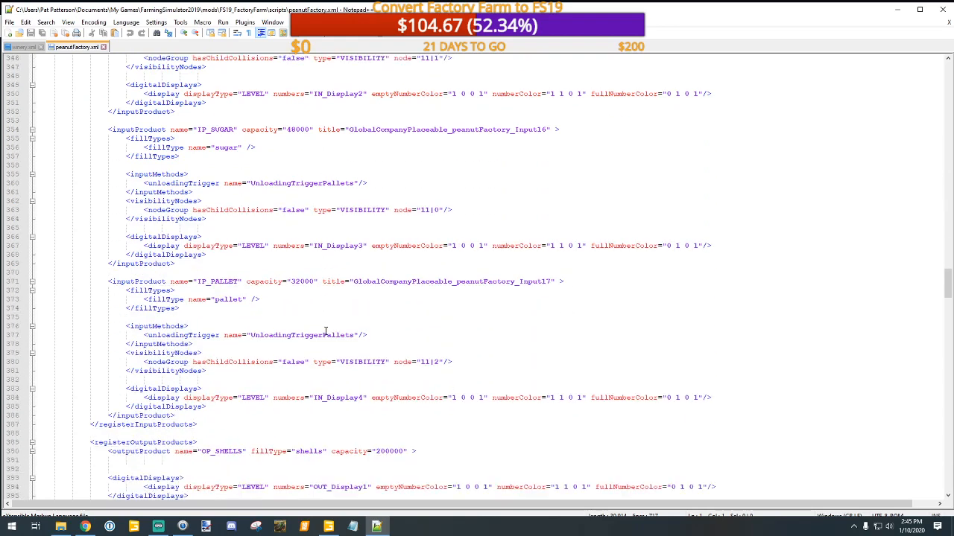
{"action": "scroll", "coordinate": [326, 332], "scroll_direction": "down", "scroll_amount": 2}
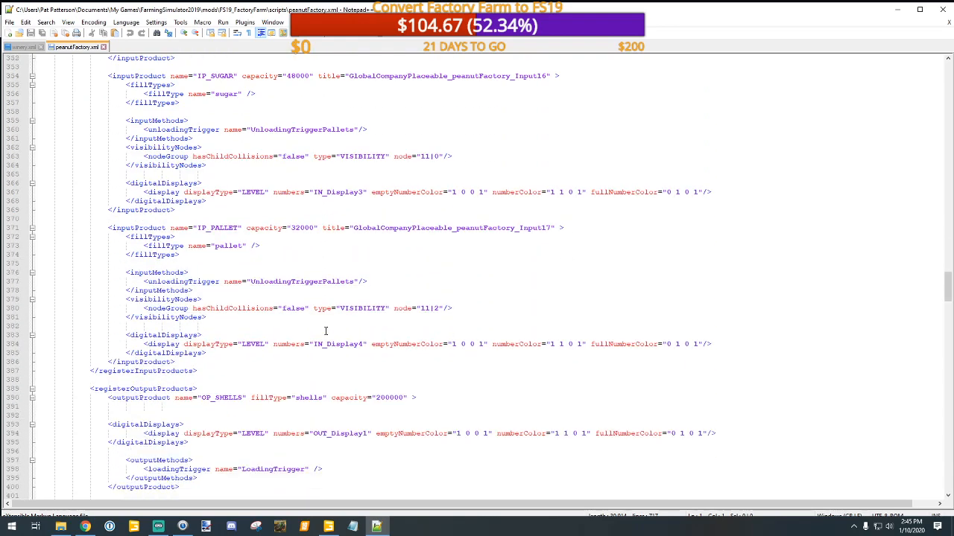
Step: Review the PLANTERS factory's output products and the start of its product lines, and return to the beginning of peanutFactory.xml
{"action": "scroll", "coordinate": [326, 331], "scroll_direction": "down", "scroll_amount": 10}
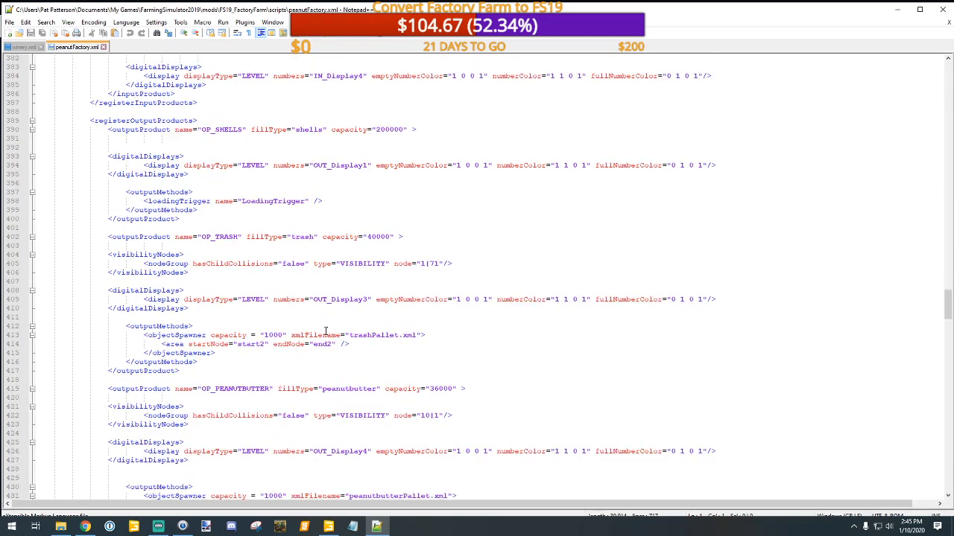
{"action": "scroll", "coordinate": [326, 331], "scroll_direction": "down", "scroll_amount": 5}
{"action": "scroll", "coordinate": [326, 331], "scroll_direction": "down", "scroll_amount": 5}
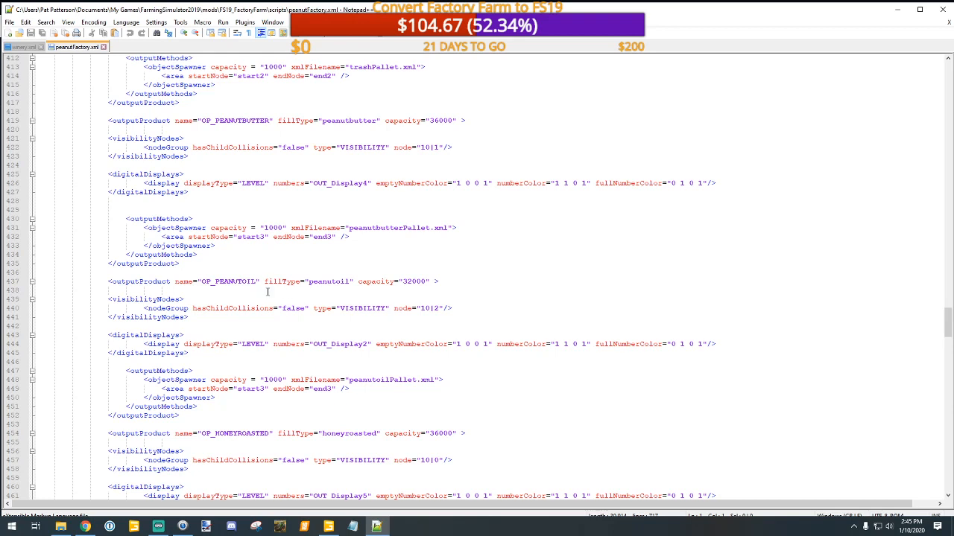
{"action": "scroll", "coordinate": [269, 291], "scroll_direction": "down", "scroll_amount": 7}
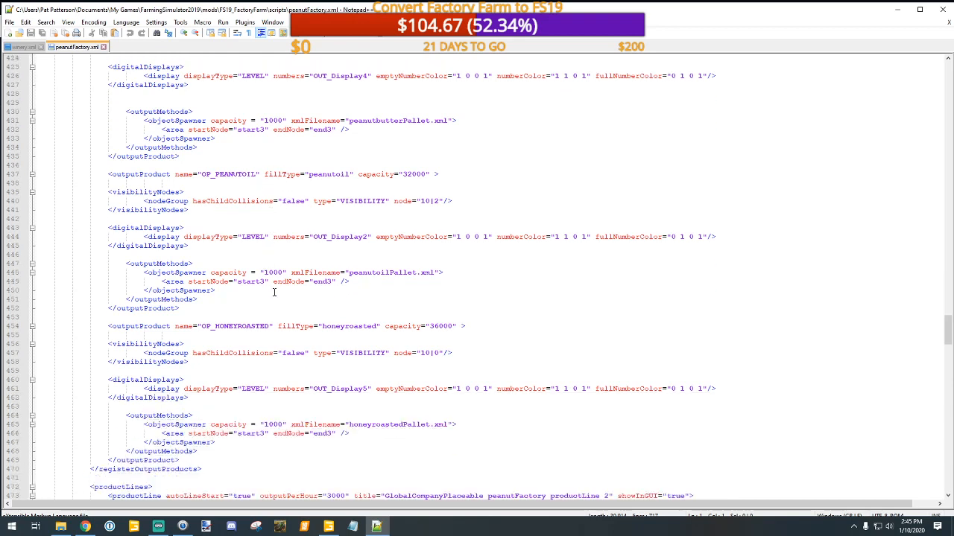
{"action": "scroll", "coordinate": [274, 292], "scroll_direction": "down", "scroll_amount": 1}
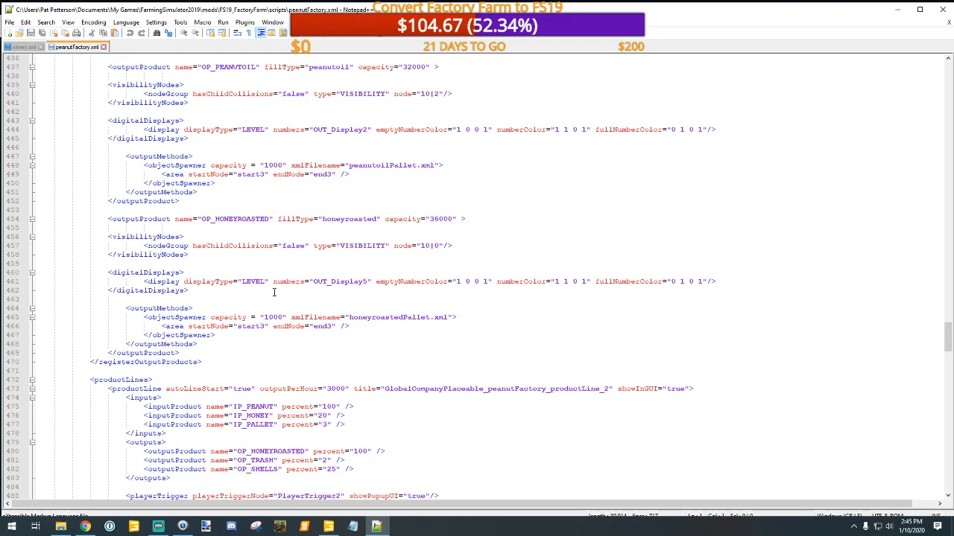
{"action": "left_click_drag", "start_coordinate": [947, 338], "coordinate": [929, 61]}
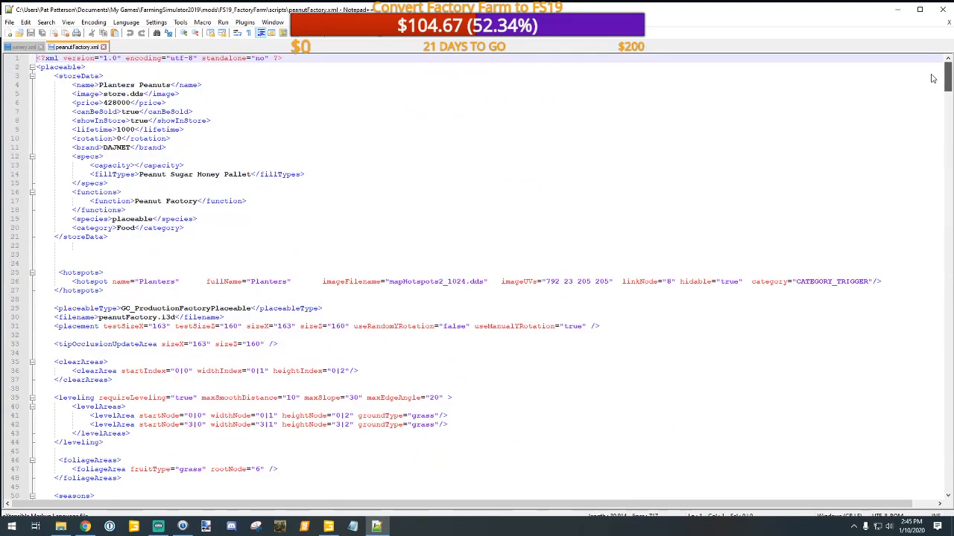
Step: Check the hotspot entry and placeable settings in peanutFactory.xml, close that file, and return to the beginning of winery.xml
{"action": "scroll", "coordinate": [297, 252], "scroll_direction": "down", "scroll_amount": 4}
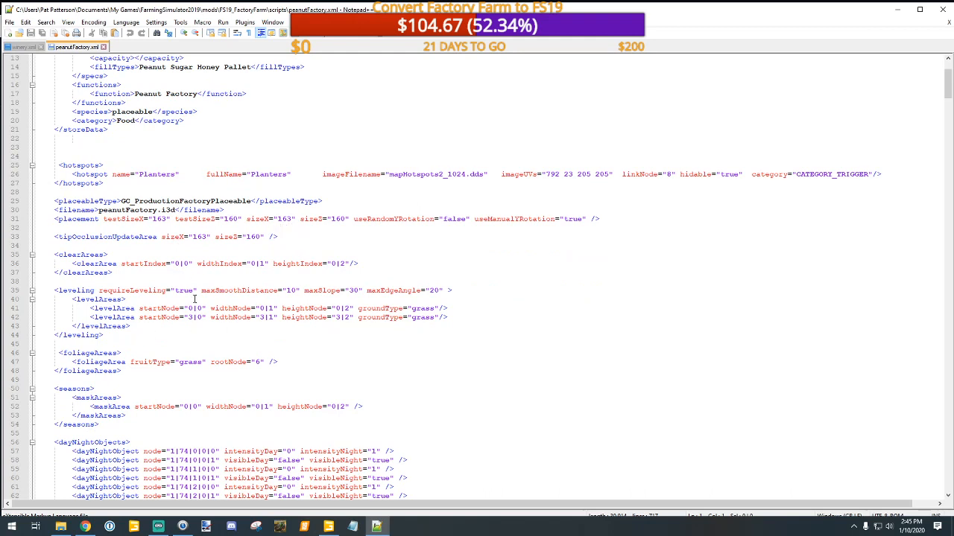
{"action": "left_click", "coordinate": [809, 174]}
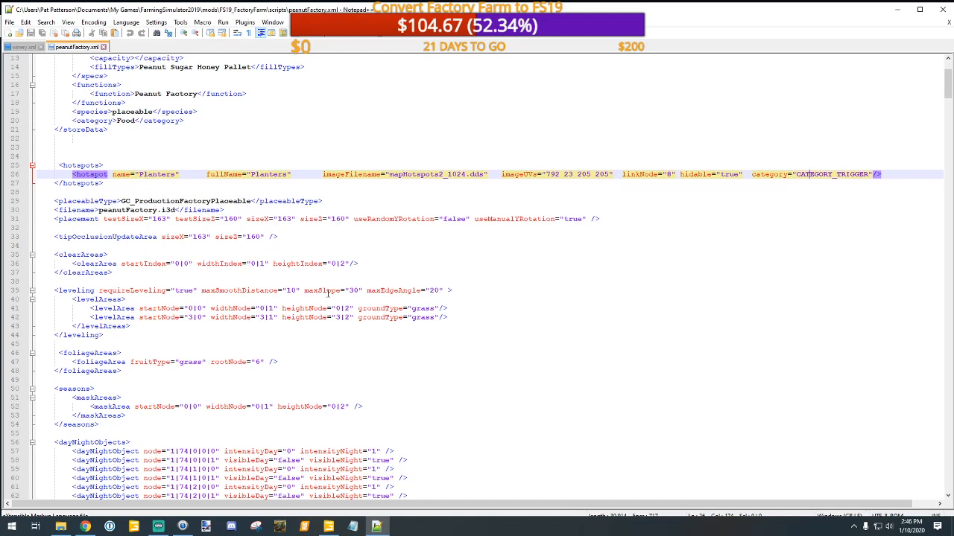
{"action": "scroll", "coordinate": [329, 292], "scroll_direction": "down", "scroll_amount": 4}
{"action": "scroll", "coordinate": [329, 292], "scroll_direction": "down", "scroll_amount": 4}
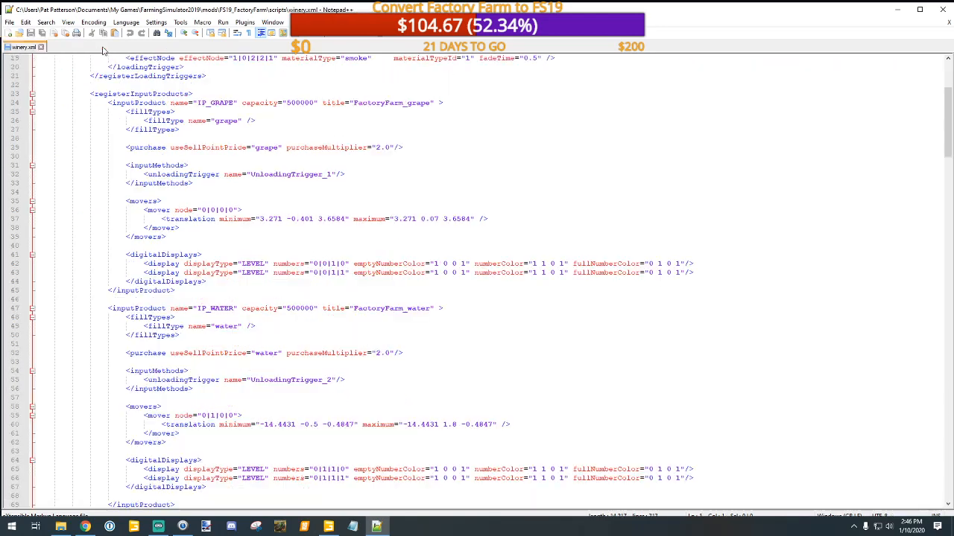
{"action": "left_click", "coordinate": [104, 46]}
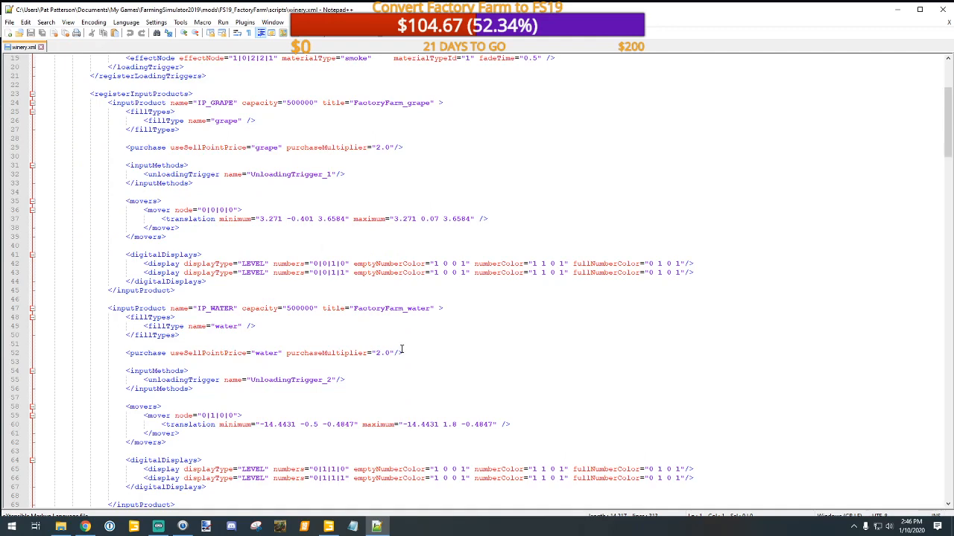
{"action": "scroll", "coordinate": [402, 349], "scroll_direction": "up", "scroll_amount": 6}
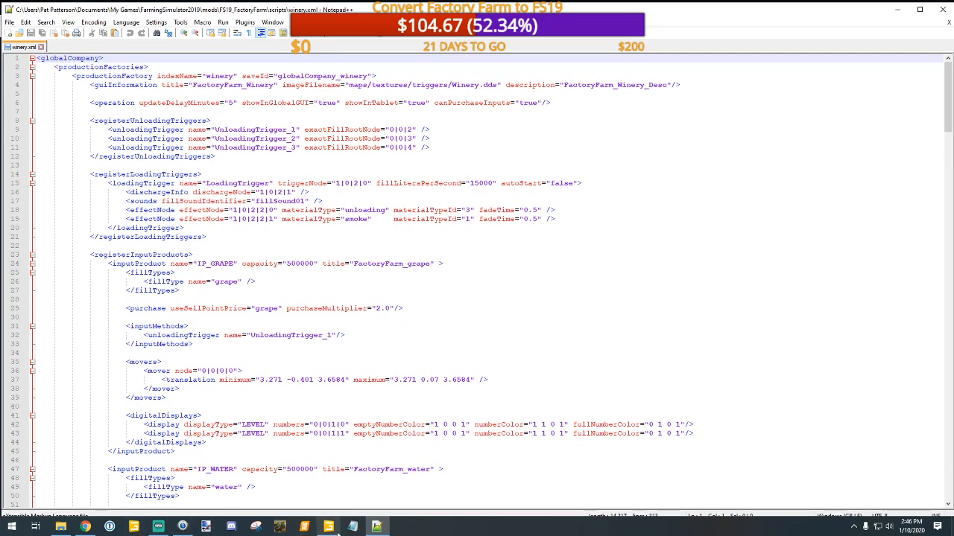
Step: Switch to GIANTS Editor and inspect the Winery's outputTrigger group, including Produkt1's smoke effect and loading trigger node
{"action": "mouse_move", "coordinate": [330, 530]}
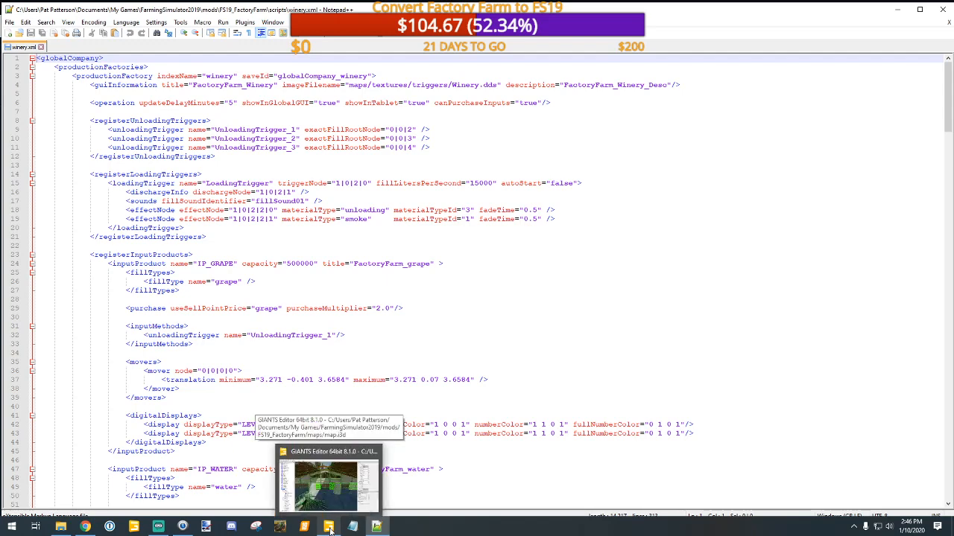
{"action": "left_click", "coordinate": [331, 529]}
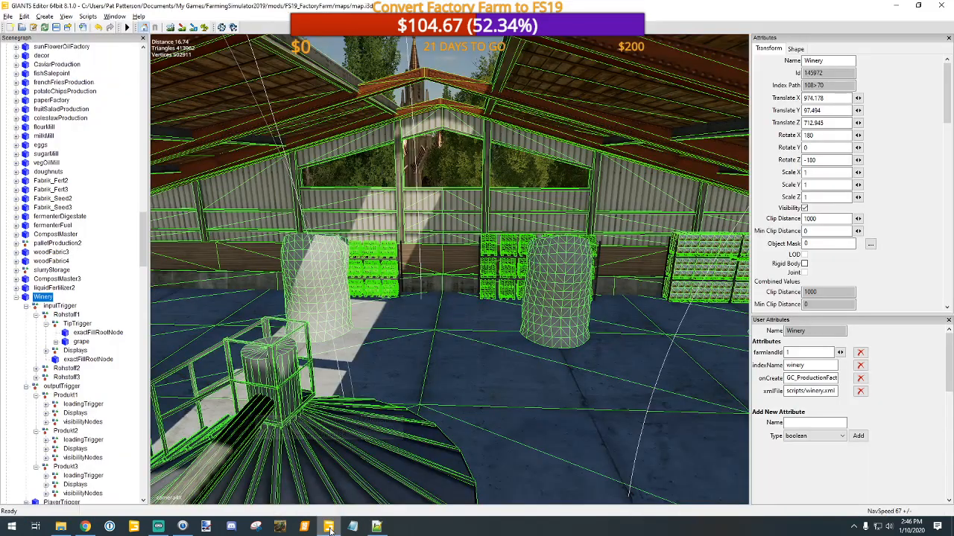
{"action": "left_click", "coordinate": [570, 289]}
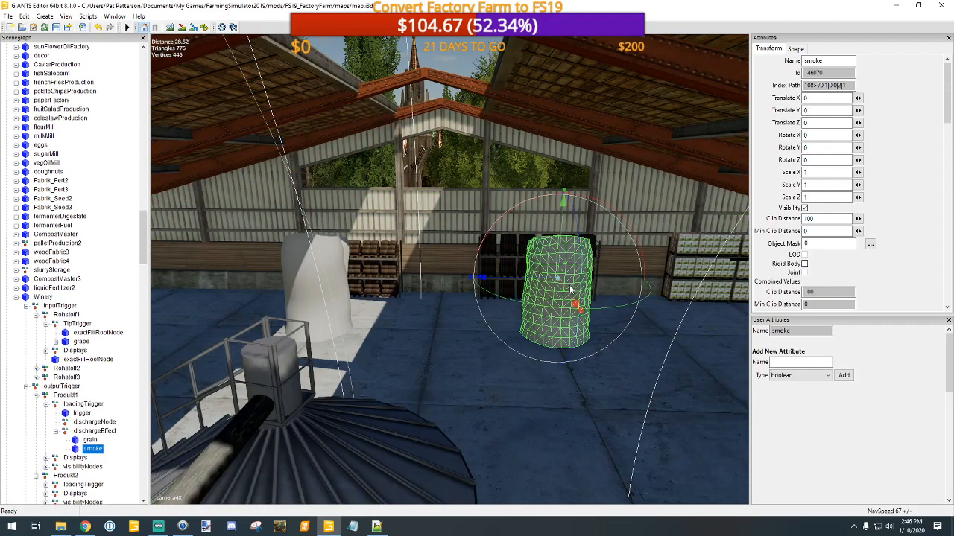
{"action": "left_click", "coordinate": [80, 413]}
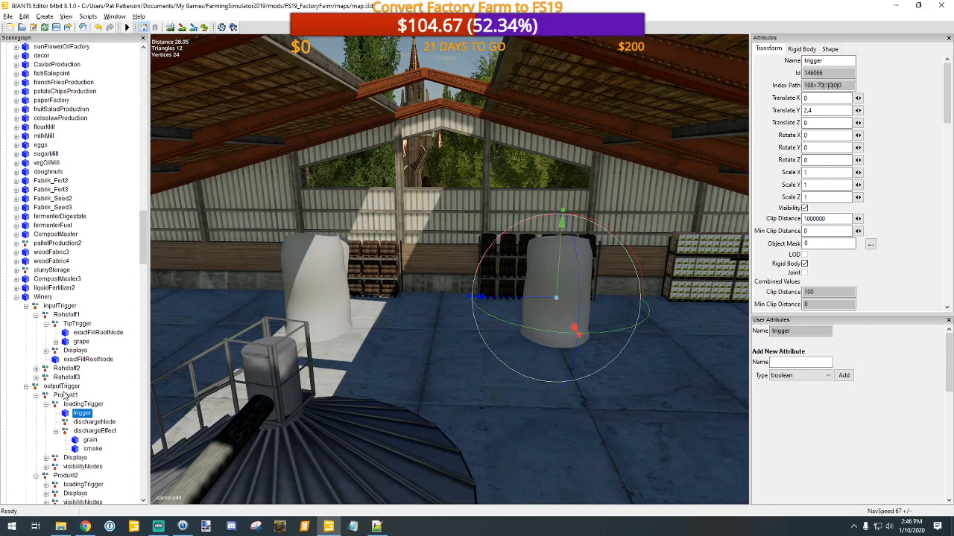
{"action": "left_click", "coordinate": [60, 387]}
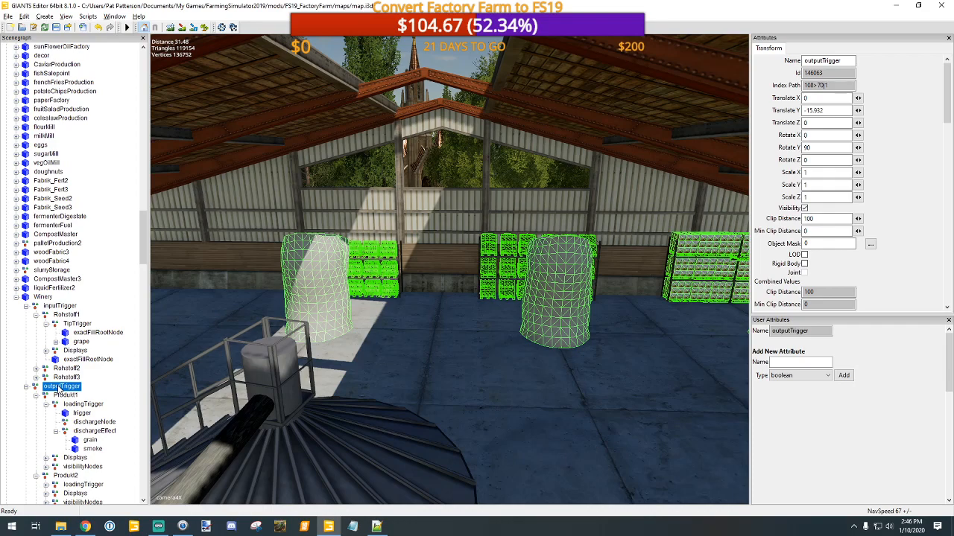
Step: Locate Rohstoff1's TipTrigger in the scene and identify the yellow container and the belt inside it
{"action": "left_click", "coordinate": [77, 325]}
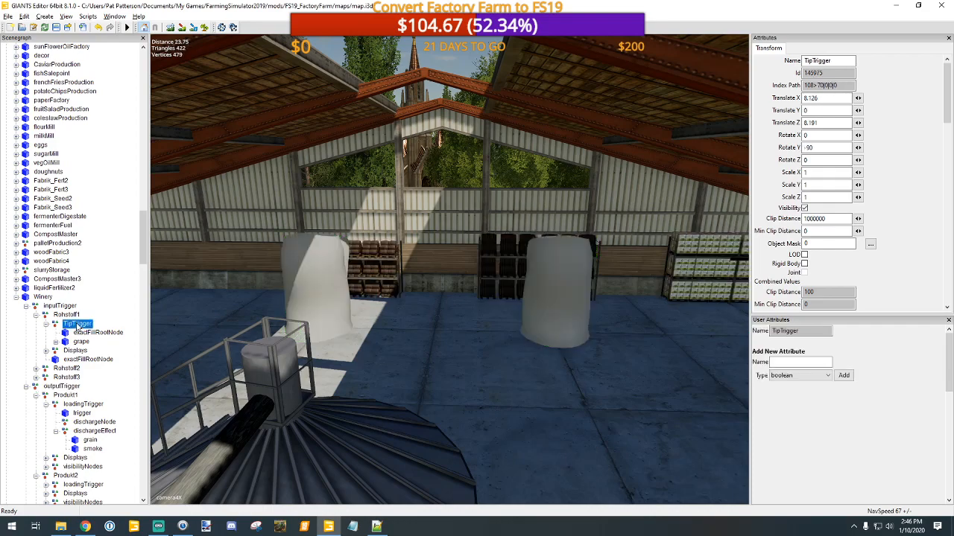
{"action": "left_click_drag", "start_coordinate": [497, 350], "coordinate": [528, 331], "text": "alt"}
{"action": "left_click_drag", "start_coordinate": [420, 322], "coordinate": [438, 330], "text": "alt"}
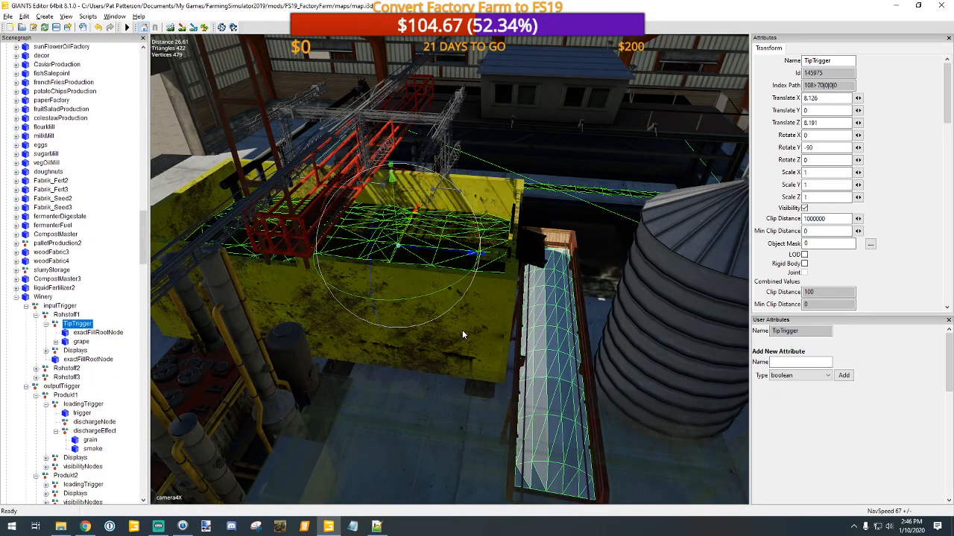
{"action": "left_click", "coordinate": [462, 335]}
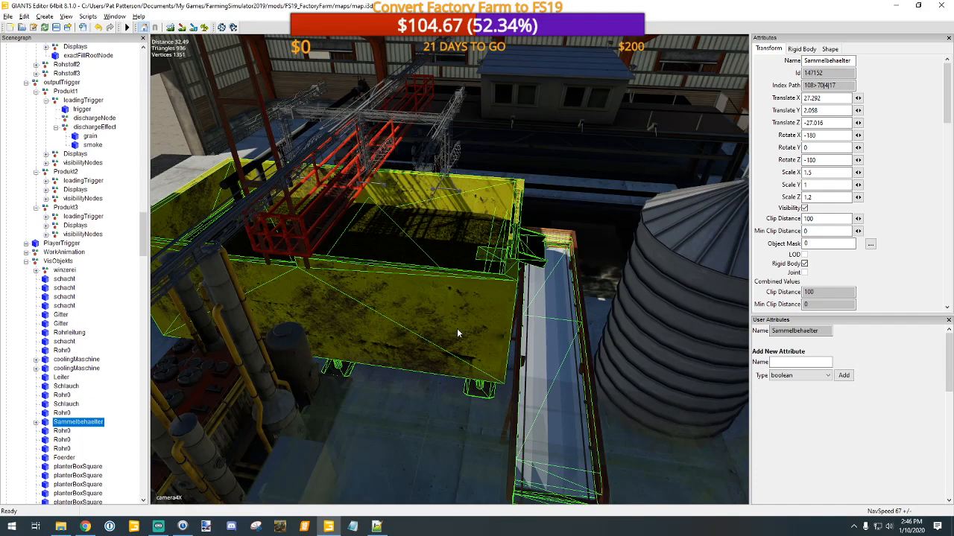
{"action": "left_click", "coordinate": [459, 247]}
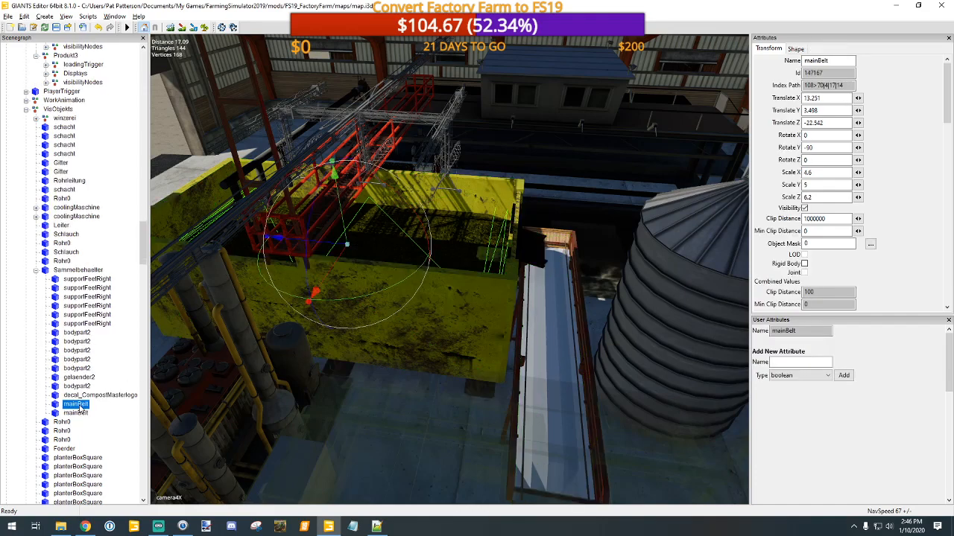
{"action": "left_click", "coordinate": [36, 271]}
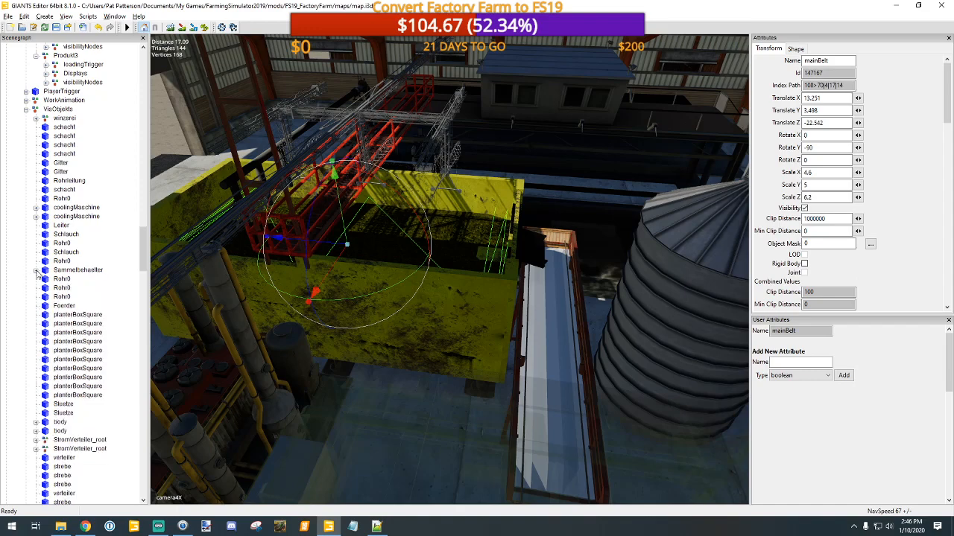
Step: Look through the Winery's VisObjekts nodes and select the Sammelbehaelter container in the scene
{"action": "scroll", "coordinate": [65, 298], "scroll_direction": "up", "scroll_amount": 4}
{"action": "scroll", "coordinate": [64, 298], "scroll_direction": "up", "scroll_amount": 3}
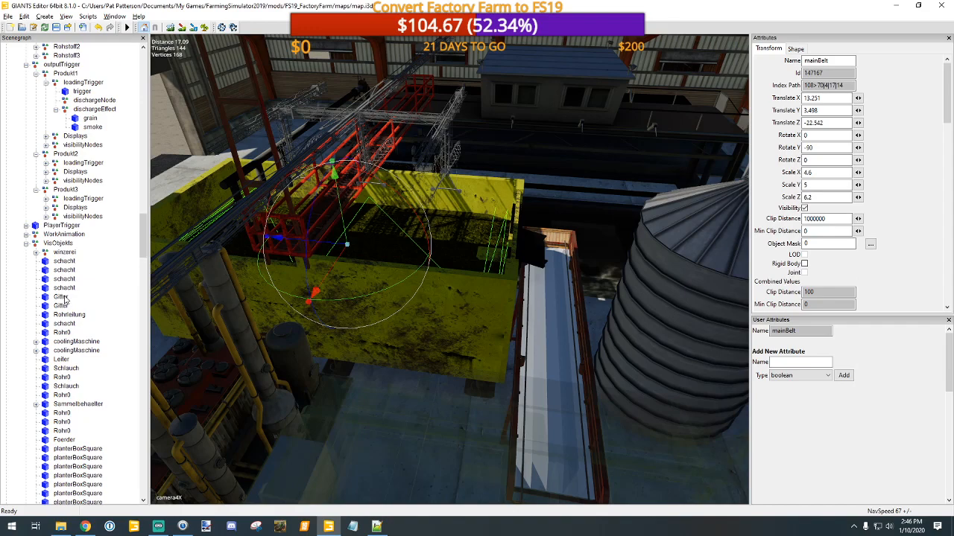
{"action": "scroll", "coordinate": [161, 307], "scroll_direction": "up", "scroll_amount": 2}
{"action": "scroll", "coordinate": [126, 306], "scroll_direction": "down", "scroll_amount": 3}
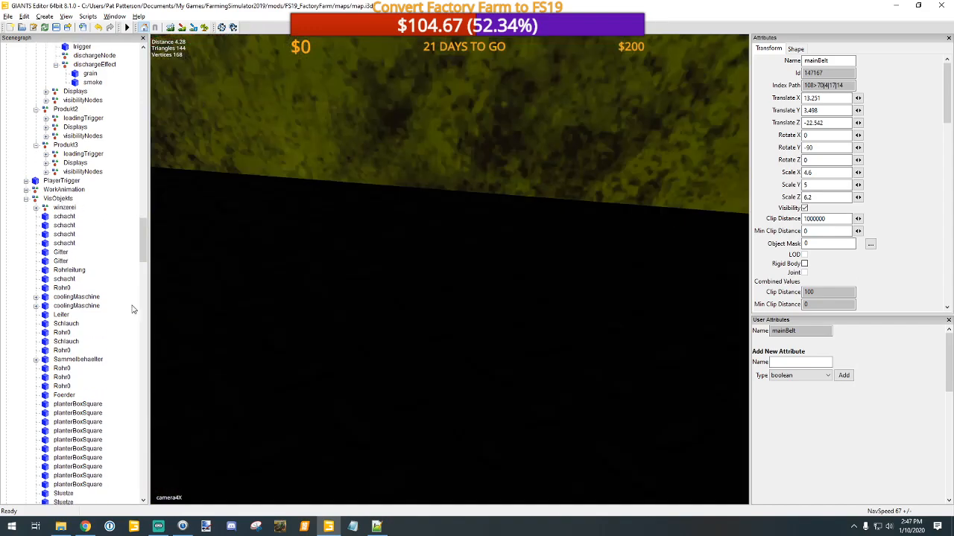
{"action": "scroll", "coordinate": [480, 339], "scroll_direction": "down", "scroll_amount": 2}
{"action": "scroll", "coordinate": [481, 342], "scroll_direction": "down", "scroll_amount": 2}
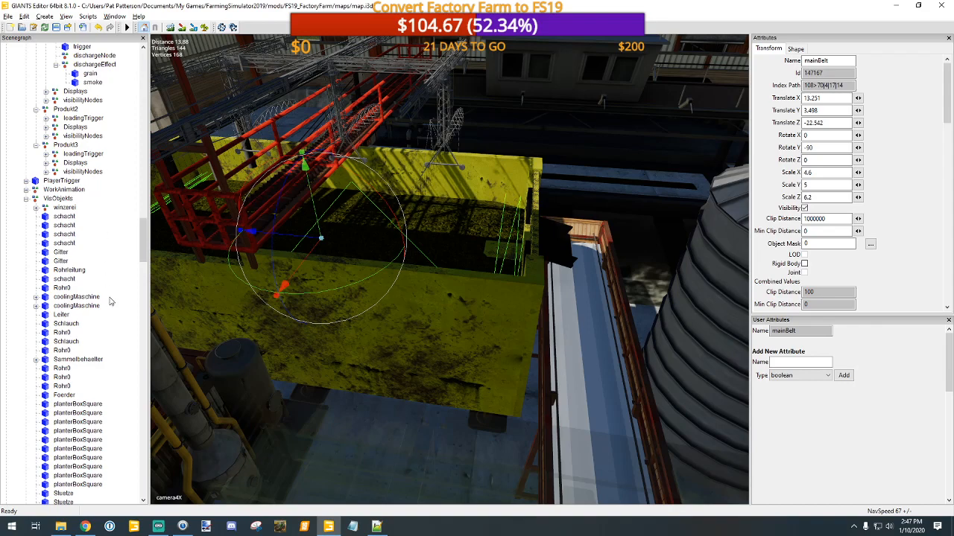
{"action": "left_click", "coordinate": [474, 334]}
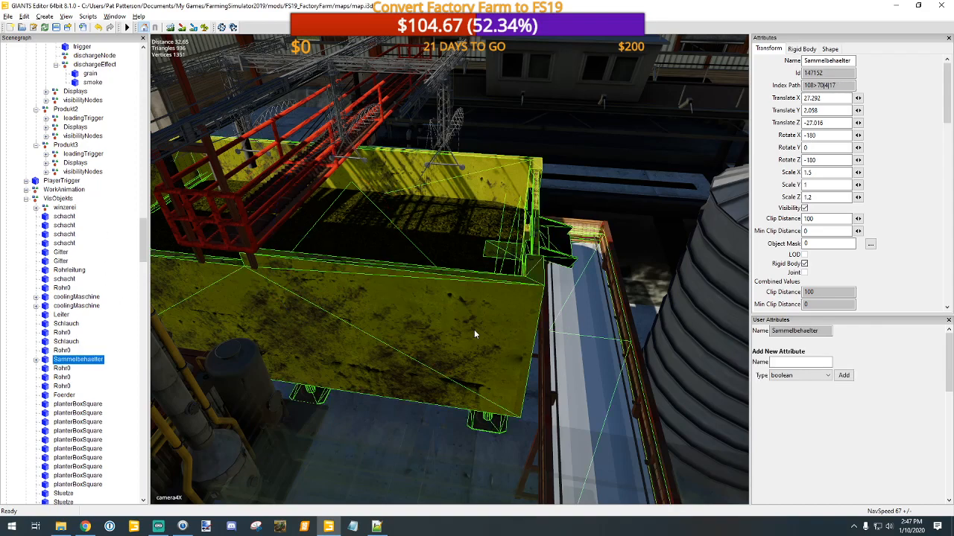
{"action": "scroll", "coordinate": [433, 384], "scroll_direction": "down", "scroll_amount": 2}
{"action": "scroll", "coordinate": [433, 384], "scroll_direction": "up", "scroll_amount": 1}
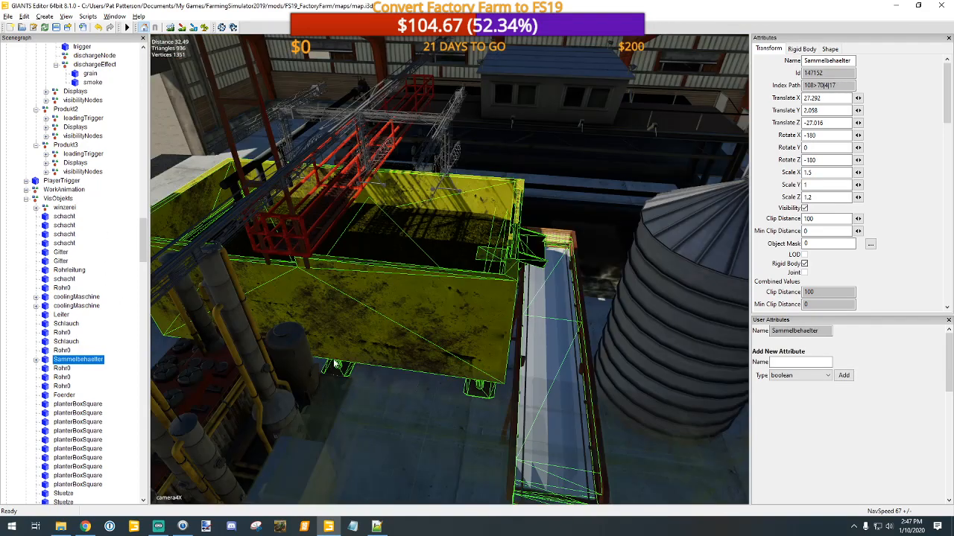
Step: Expand Sammelbehaelter and inspect its supportFeetRight and first bodypart2 child nodes
{"action": "left_click", "coordinate": [35, 360]}
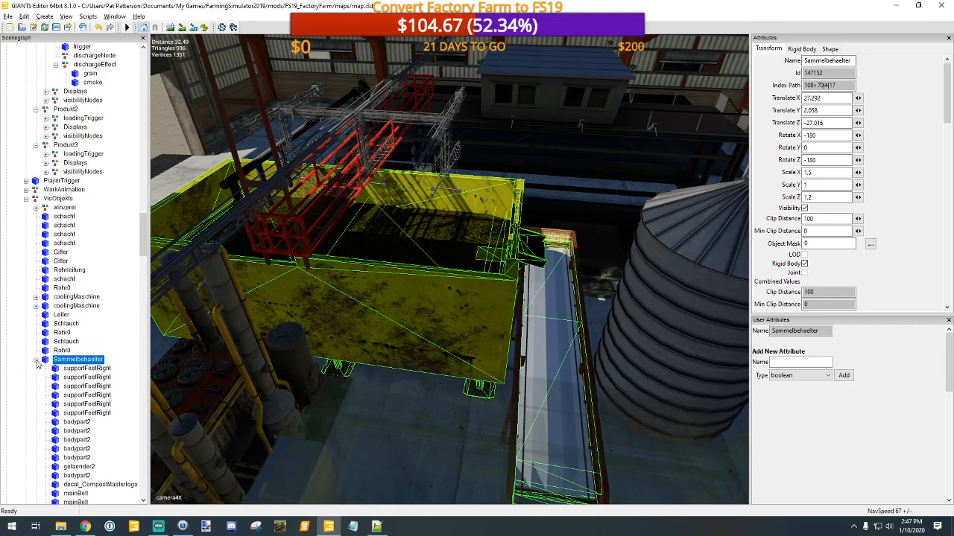
{"action": "scroll", "coordinate": [112, 376], "scroll_direction": "down", "scroll_amount": 2}
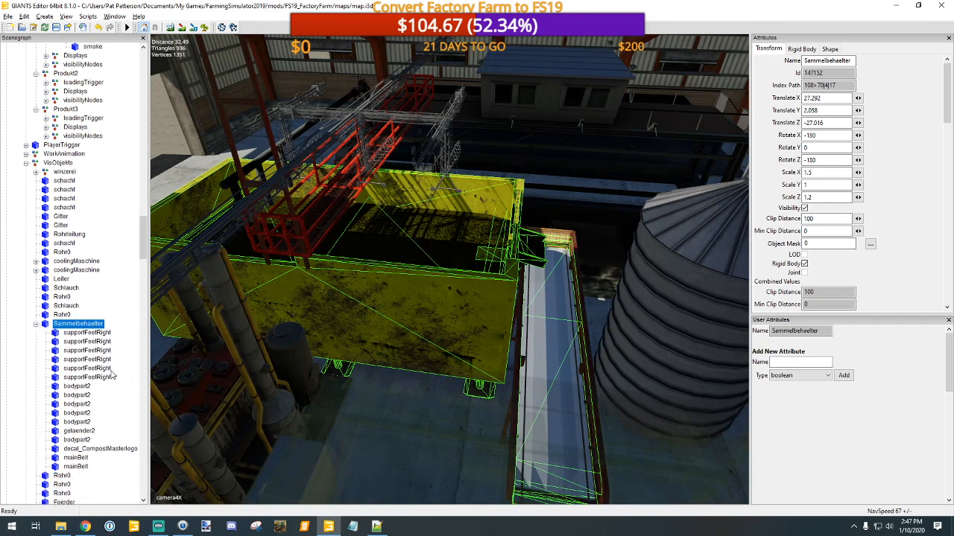
{"action": "left_click", "coordinate": [97, 333]}
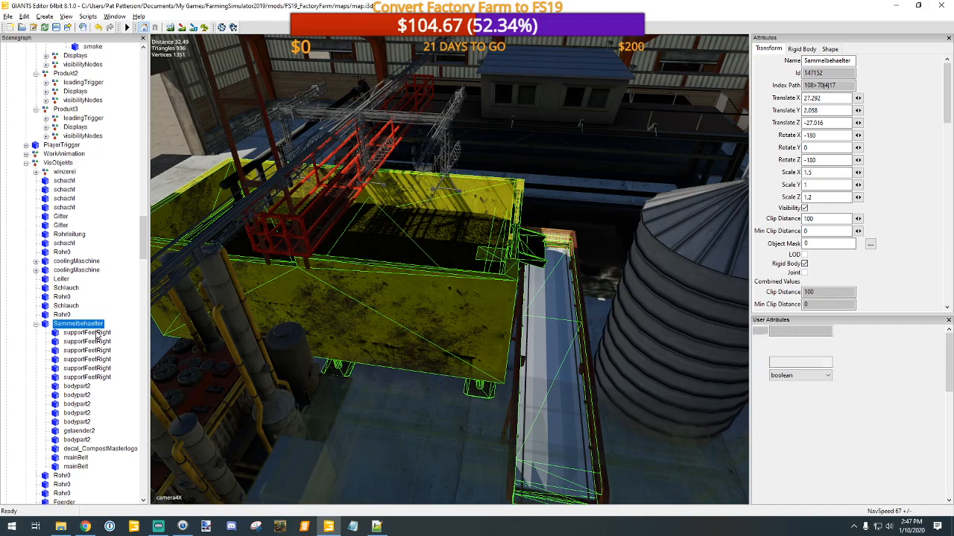
{"action": "left_click", "coordinate": [99, 342]}
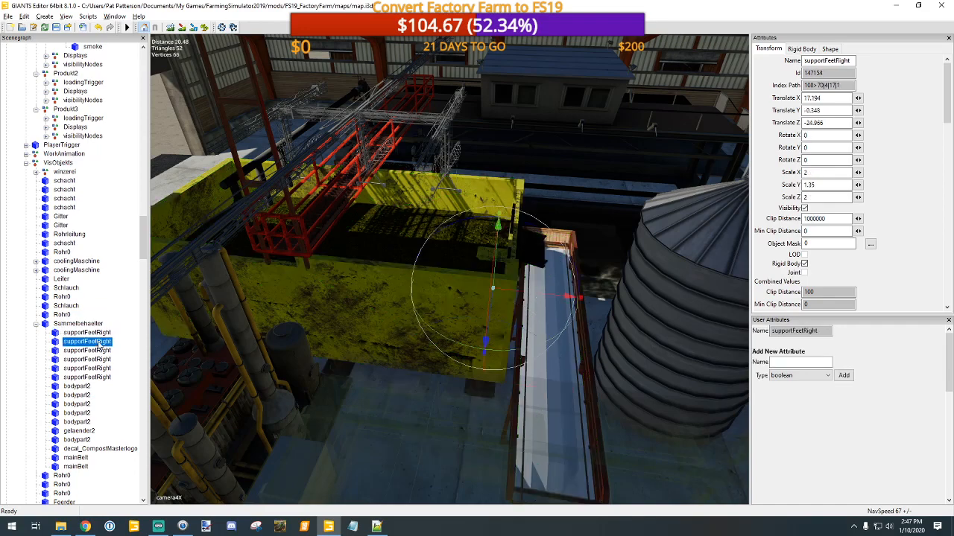
{"action": "left_click", "coordinate": [101, 351]}
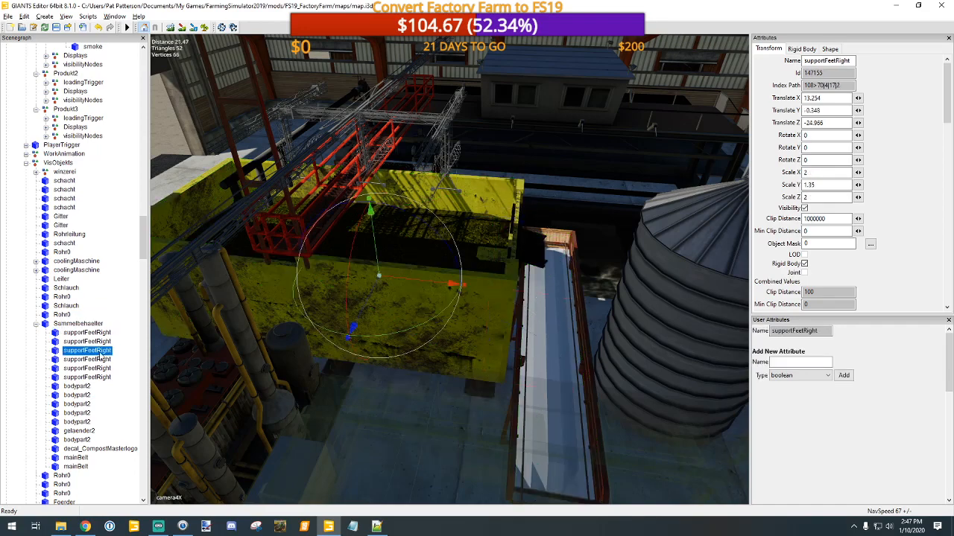
{"action": "left_click", "coordinate": [84, 387]}
{"action": "left_click", "coordinate": [84, 395]}
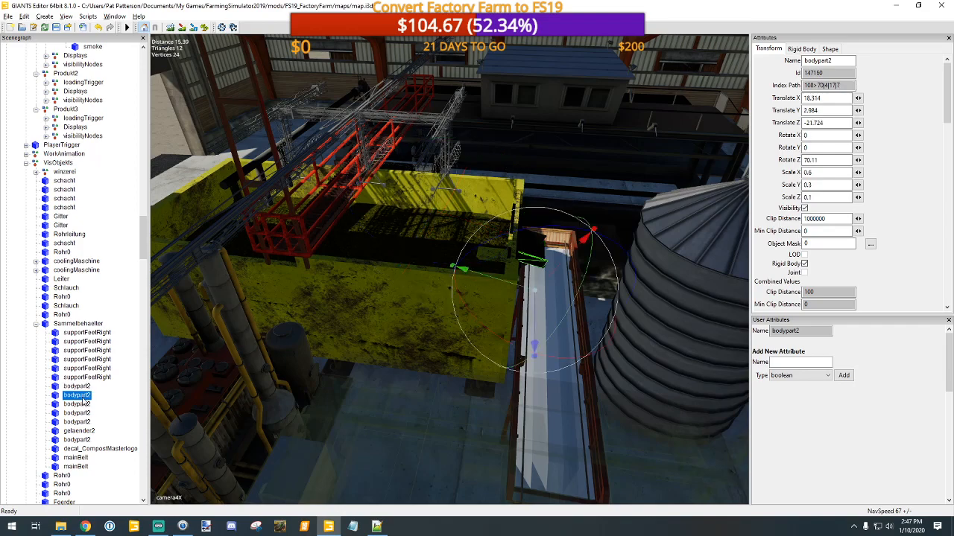
{"action": "left_click", "coordinate": [82, 405]}
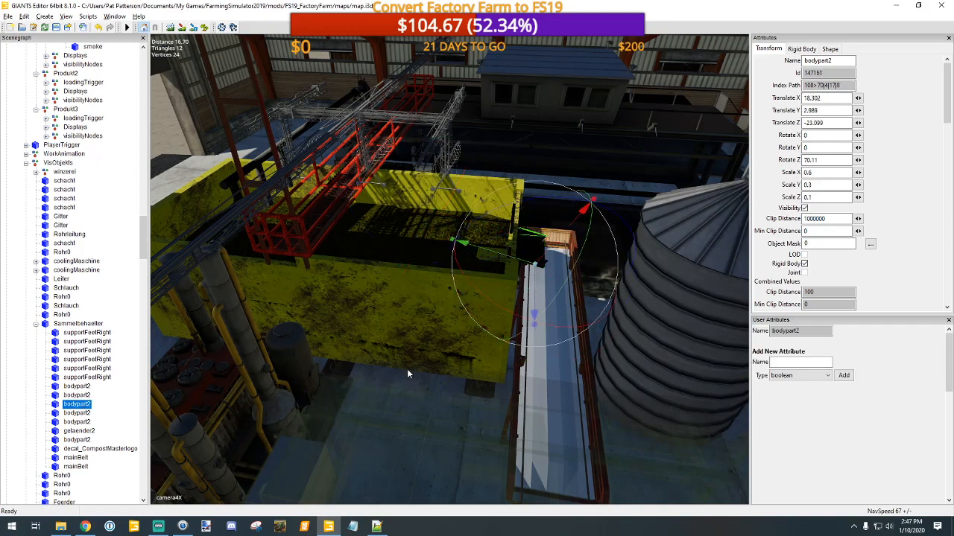
Step: View the container from above and inspect its decal_CompostMasterlogo, last bodypart2 and both mainBelt nodes
{"action": "middle_click_drag", "start_coordinate": [441, 355], "coordinate": [432, 361], "text": "alt"}
{"action": "scroll", "coordinate": [432, 361], "scroll_direction": "down", "scroll_amount": 3}
{"action": "scroll", "coordinate": [435, 360], "scroll_direction": "up", "scroll_amount": 5}
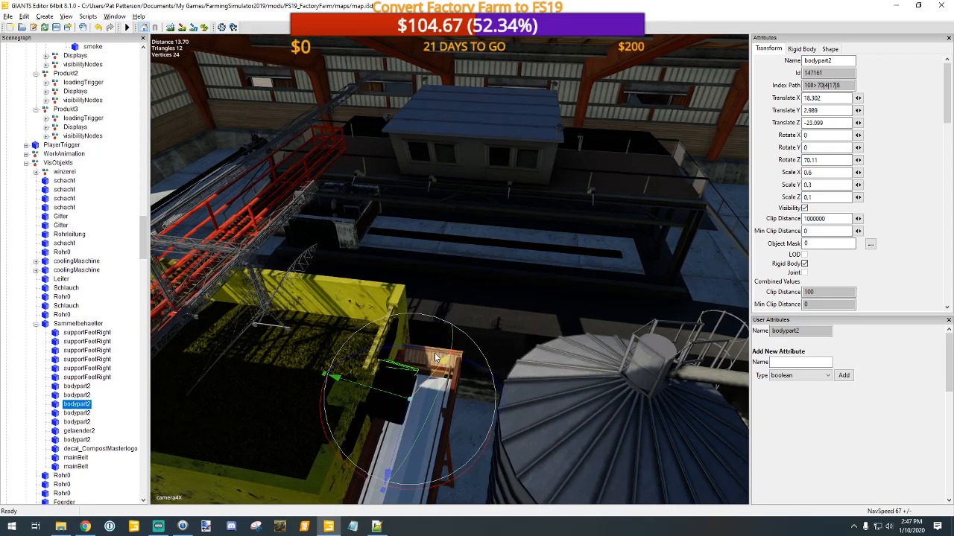
{"action": "left_click_drag", "start_coordinate": [432, 355], "coordinate": [369, 354], "text": "alt"}
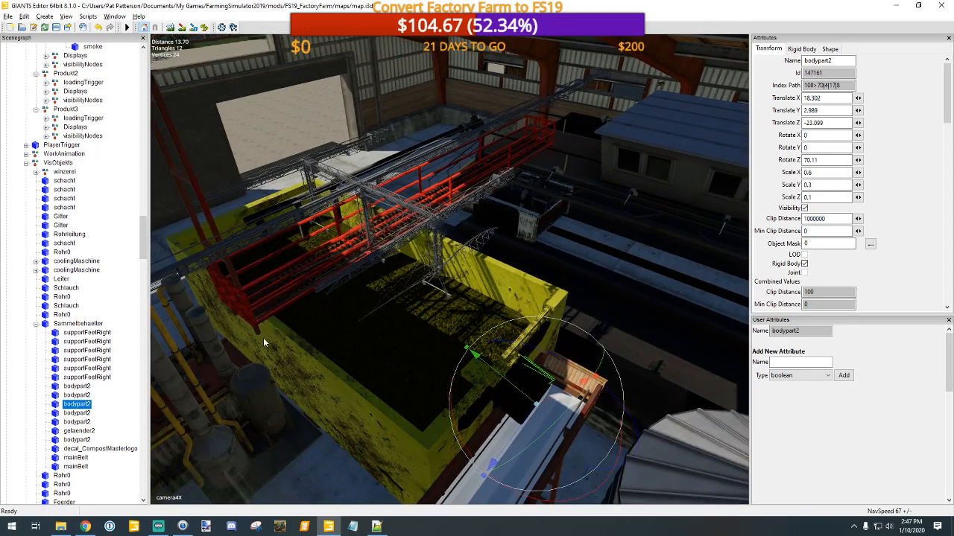
{"action": "left_click", "coordinate": [92, 449]}
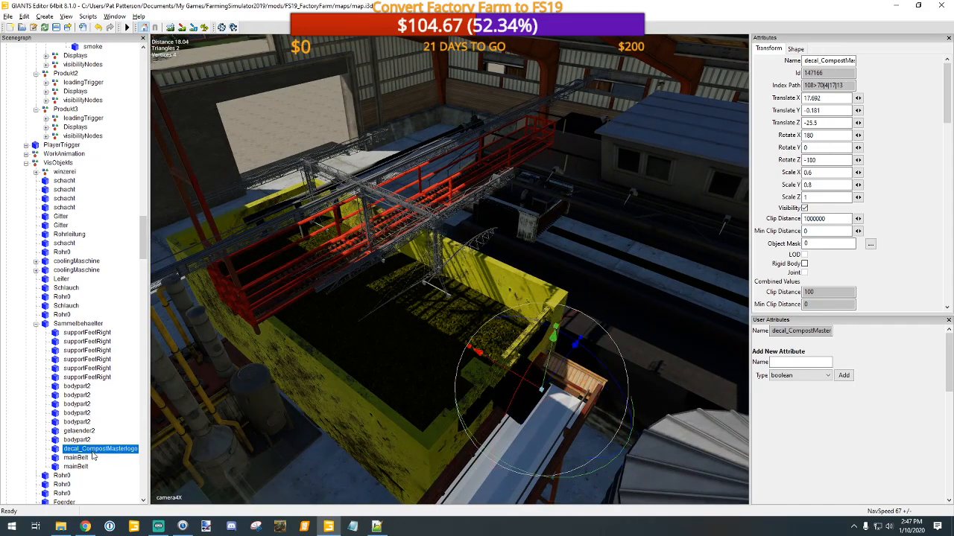
{"action": "left_click", "coordinate": [76, 441]}
{"action": "left_click", "coordinate": [76, 458]}
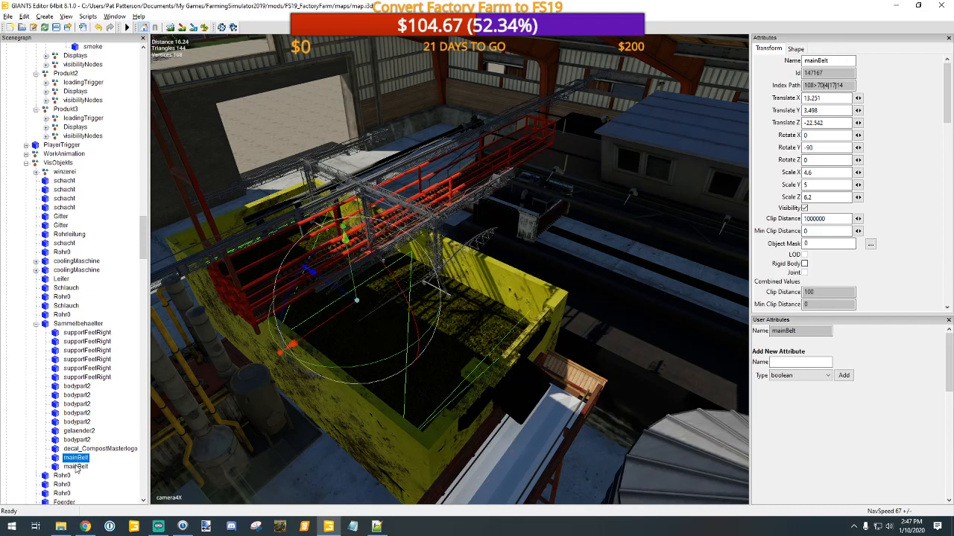
{"action": "left_click", "coordinate": [75, 466]}
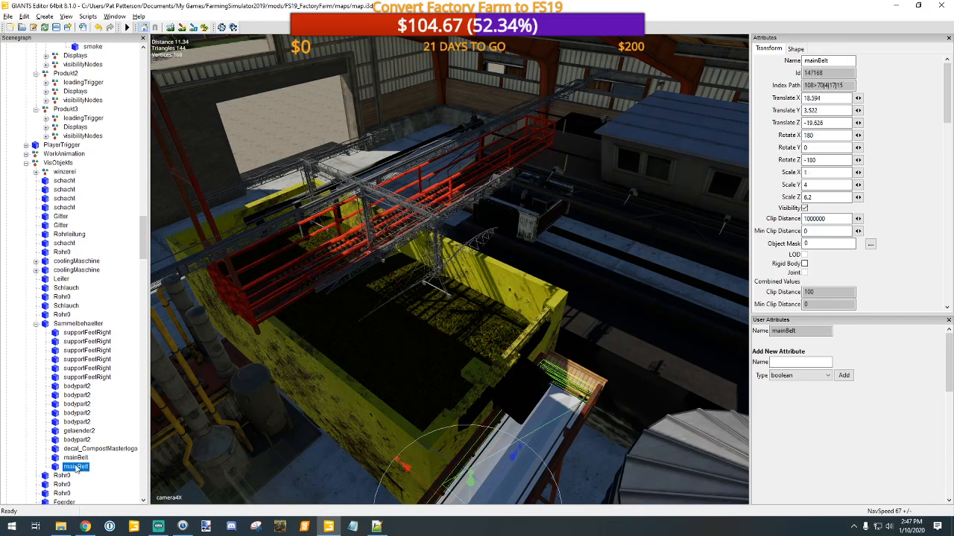
Step: Look closely inside the yellow container and identify the fill surface lying in it
{"action": "left_click", "coordinate": [421, 357]}
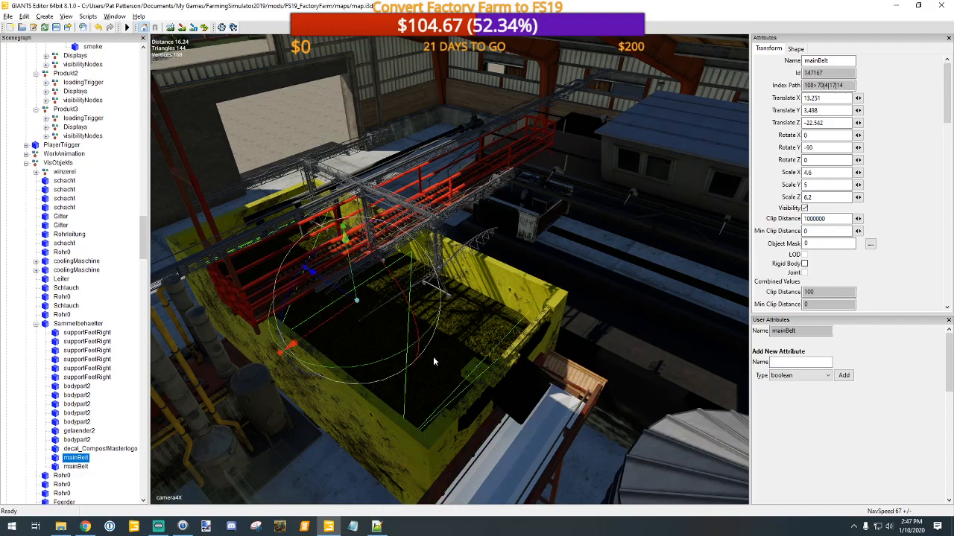
{"action": "scroll", "coordinate": [434, 355], "scroll_direction": "up", "scroll_amount": 7}
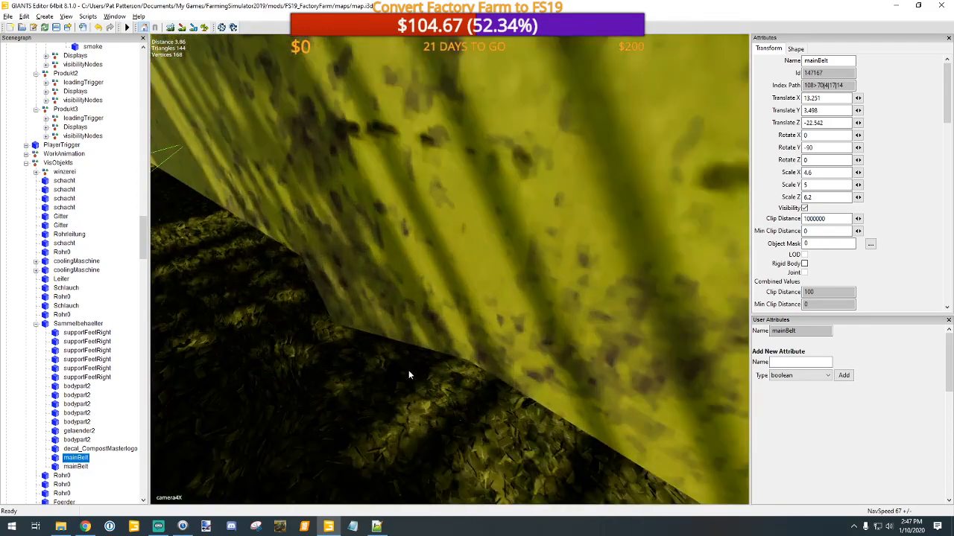
{"action": "middle_click_drag", "start_coordinate": [389, 389], "coordinate": [308, 400]}
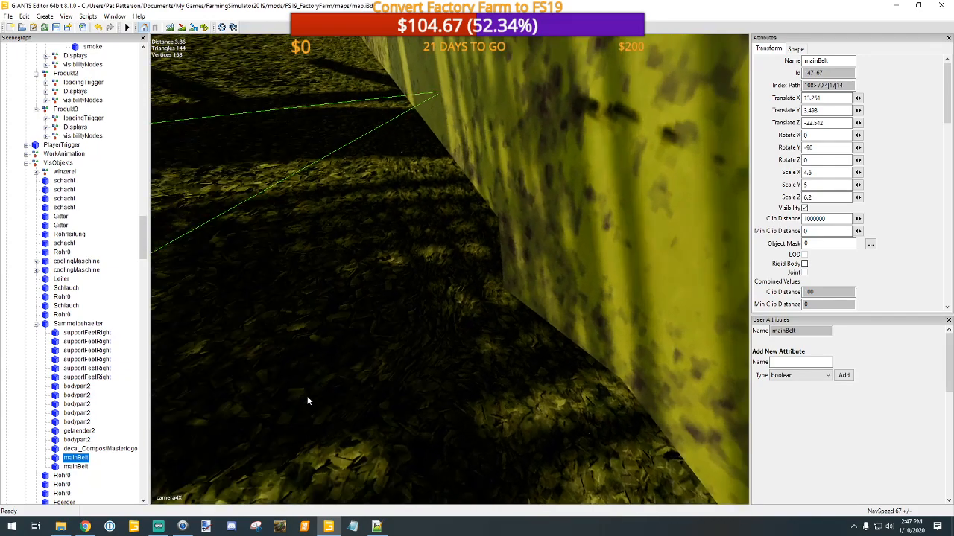
{"action": "left_click_drag", "start_coordinate": [308, 398], "coordinate": [331, 394], "text": "alt"}
{"action": "scroll", "coordinate": [345, 393], "scroll_direction": "up", "scroll_amount": 4}
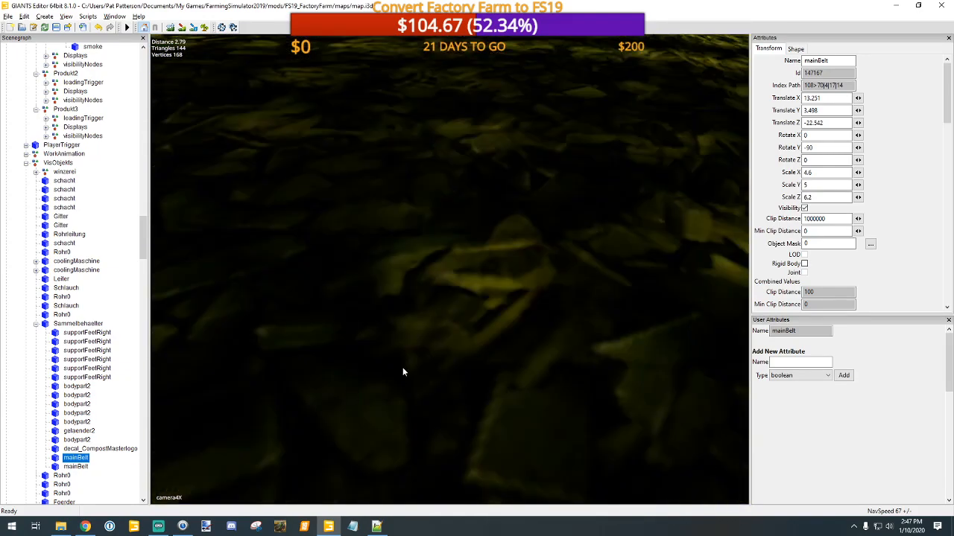
{"action": "left_click", "coordinate": [403, 371]}
{"action": "key", "text": "f"}
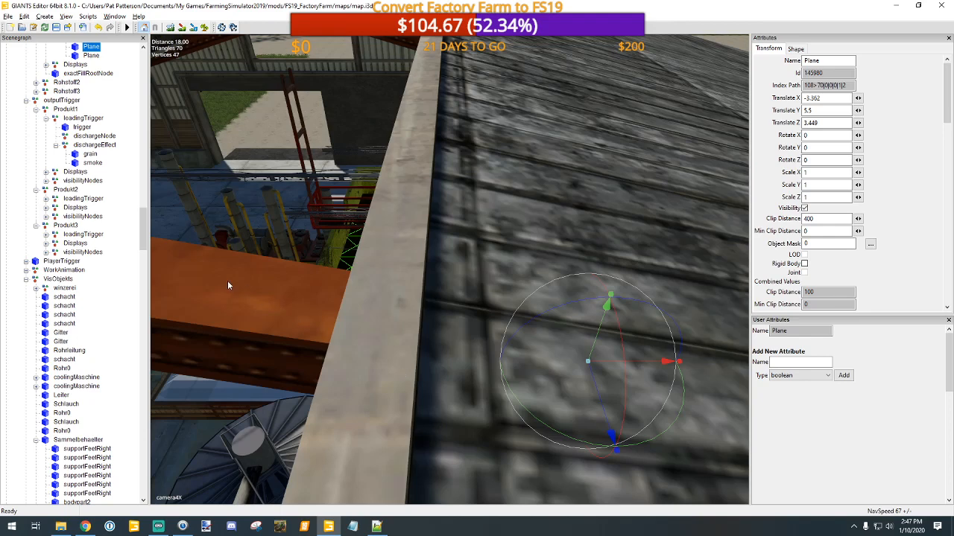
Step: Select the grape node under the Winery's Rohstoff1 TipTrigger and view its mesh in the container from above
{"action": "scroll", "coordinate": [90, 184], "scroll_direction": "up", "scroll_amount": 6}
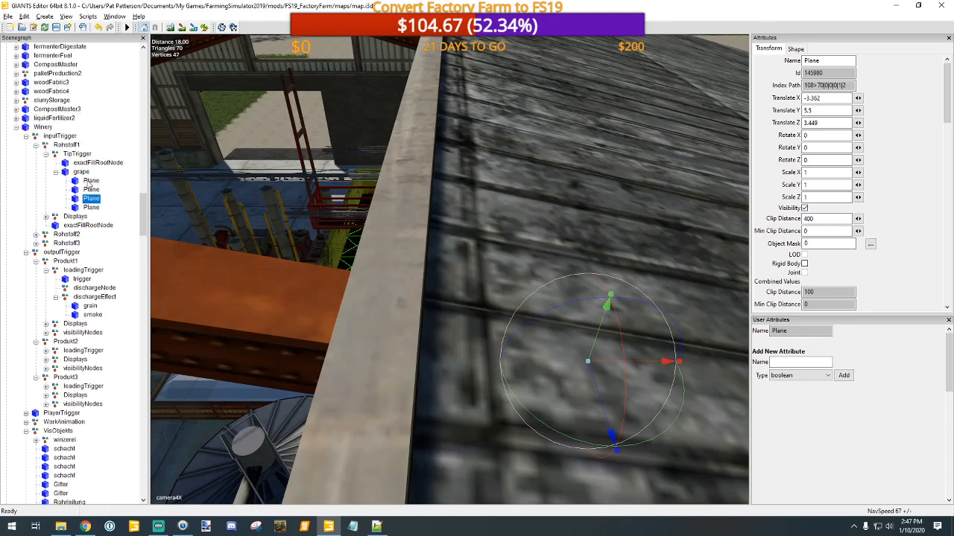
{"action": "left_click", "coordinate": [81, 172]}
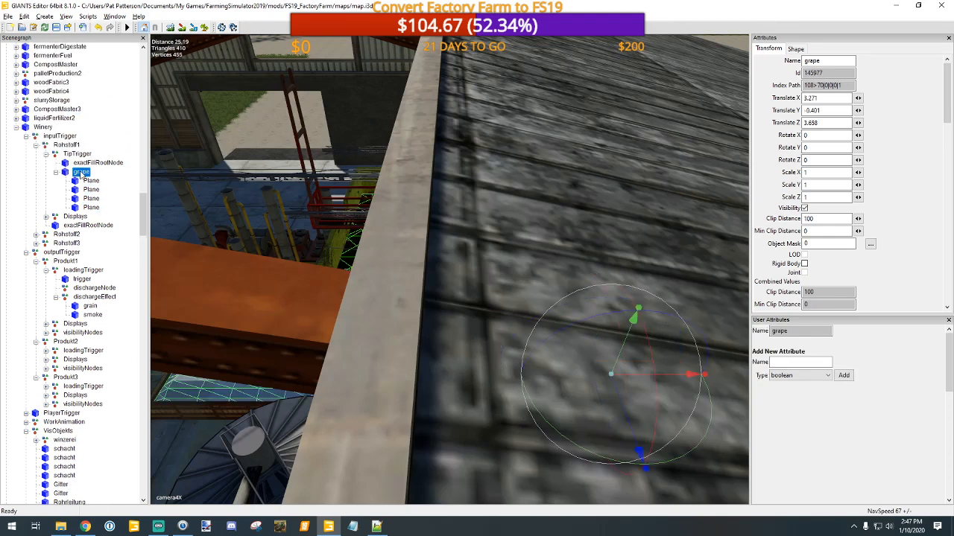
{"action": "scroll", "coordinate": [91, 264], "scroll_direction": "up", "scroll_amount": 5}
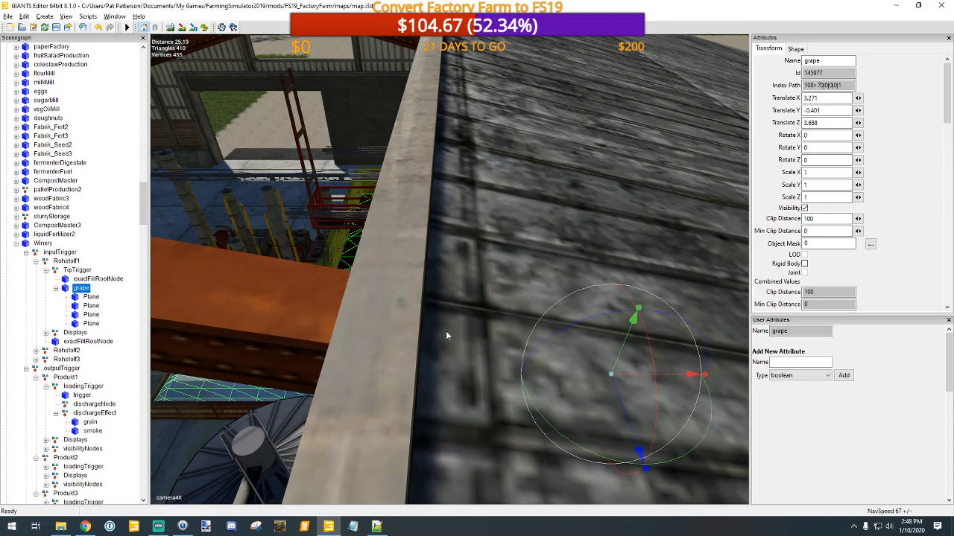
{"action": "middle_click_drag", "start_coordinate": [445, 331], "coordinate": [456, 345], "text": "alt"}
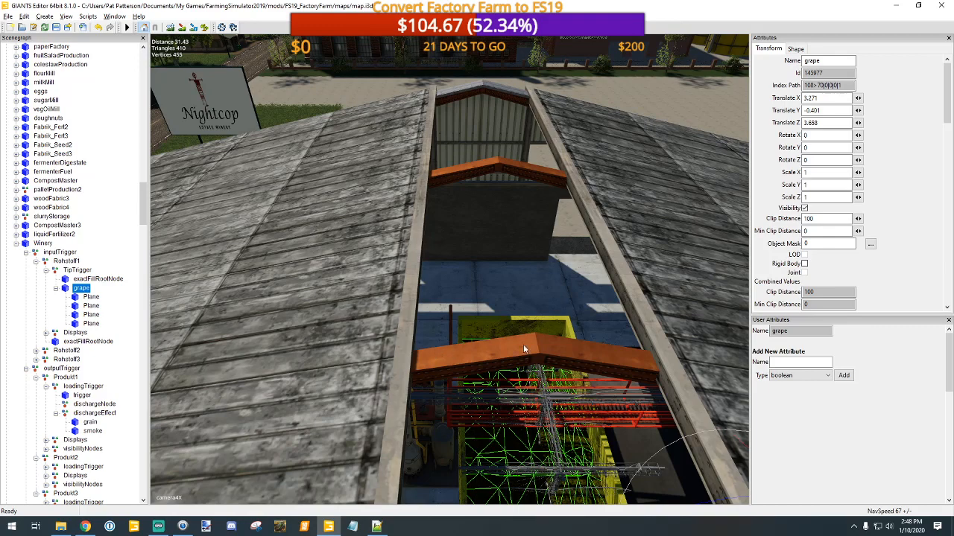
Step: Check the grape node's albedo map texture in Material Editing, and open Replace with grape as the target
{"action": "left_click", "coordinate": [118, 17]}
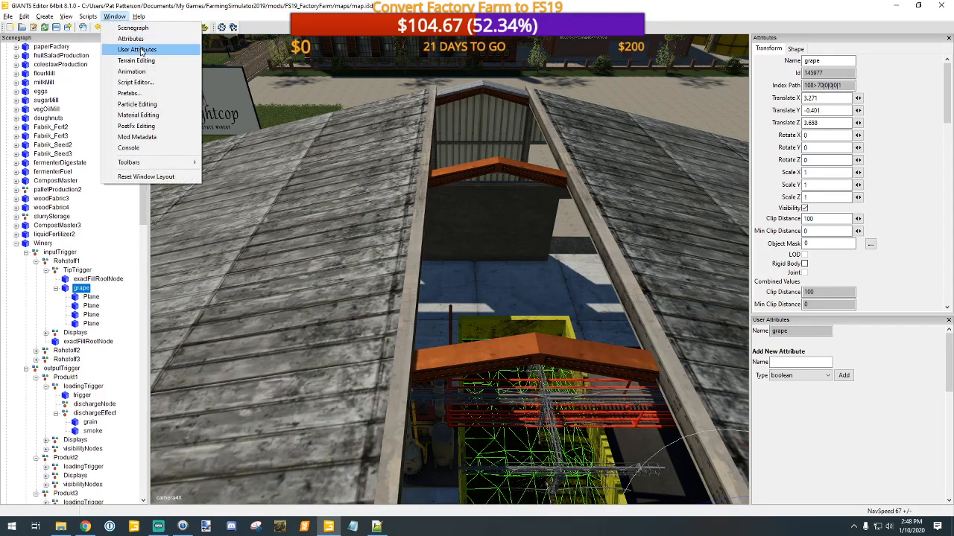
{"action": "left_click", "coordinate": [138, 115]}
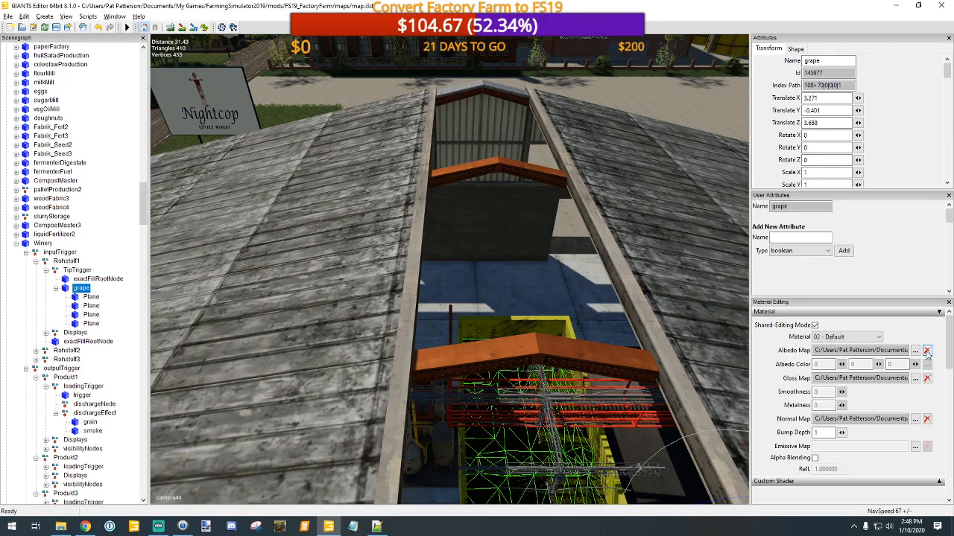
{"action": "left_click", "coordinate": [915, 350]}
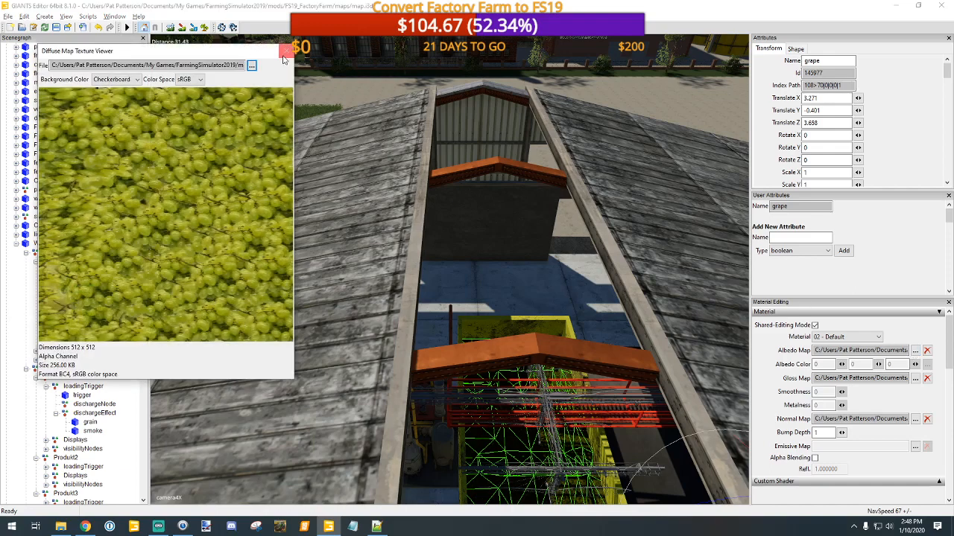
{"action": "left_click", "coordinate": [285, 51]}
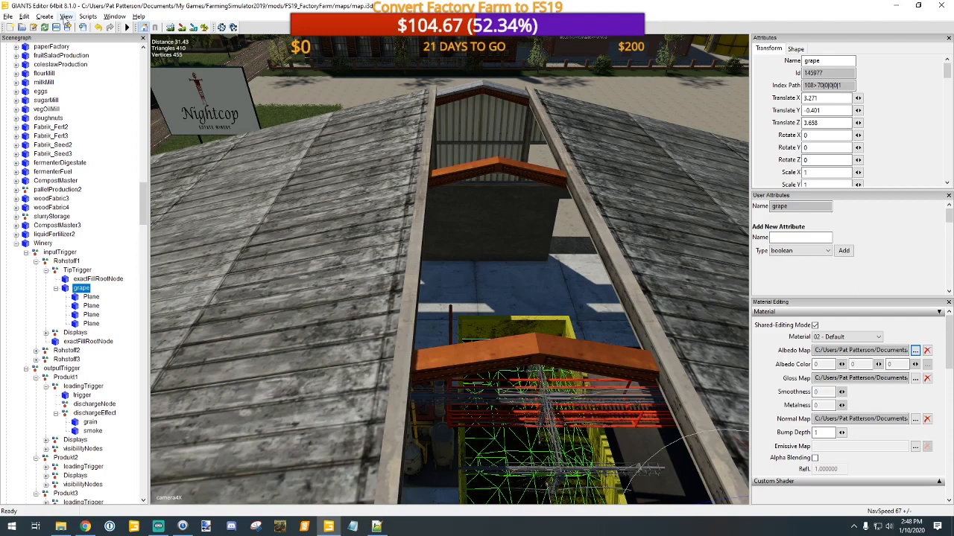
{"action": "left_click", "coordinate": [24, 16]}
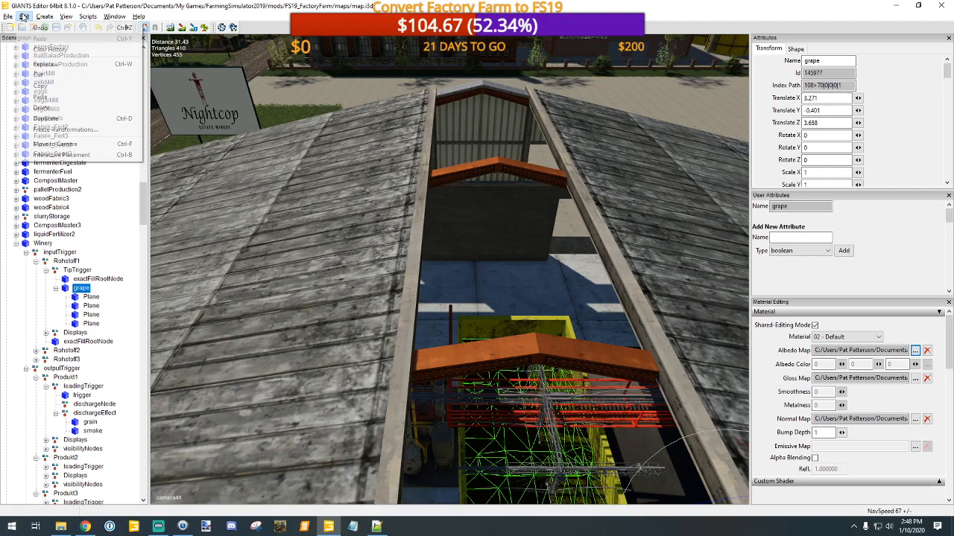
{"action": "left_click", "coordinate": [44, 64]}
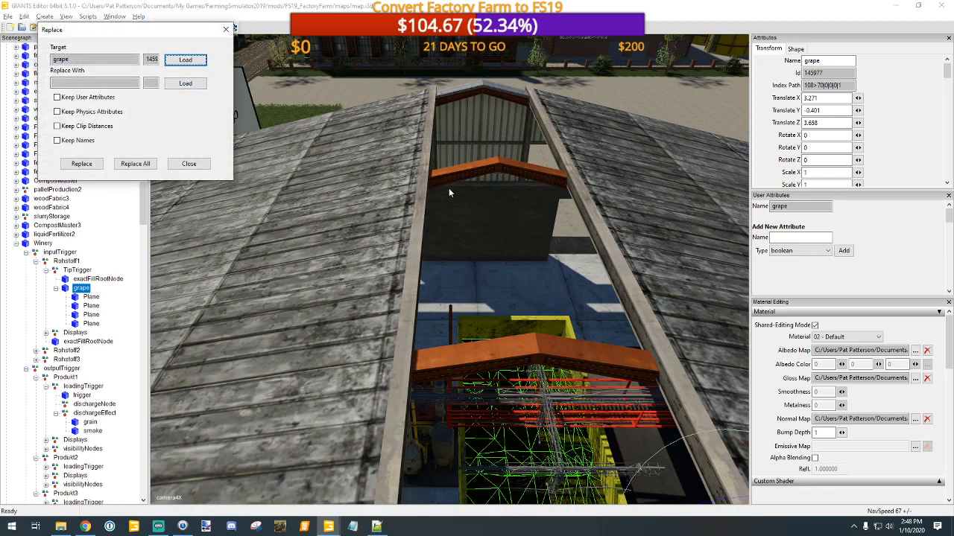
Step: Fly across the map from the Winery to the Potato Washer building
{"action": "left_click_drag", "start_coordinate": [448, 188], "coordinate": [655, 74], "text": "alt"}
{"action": "middle_click_drag", "start_coordinate": [655, 74], "coordinate": [479, 486], "text": "alt"}
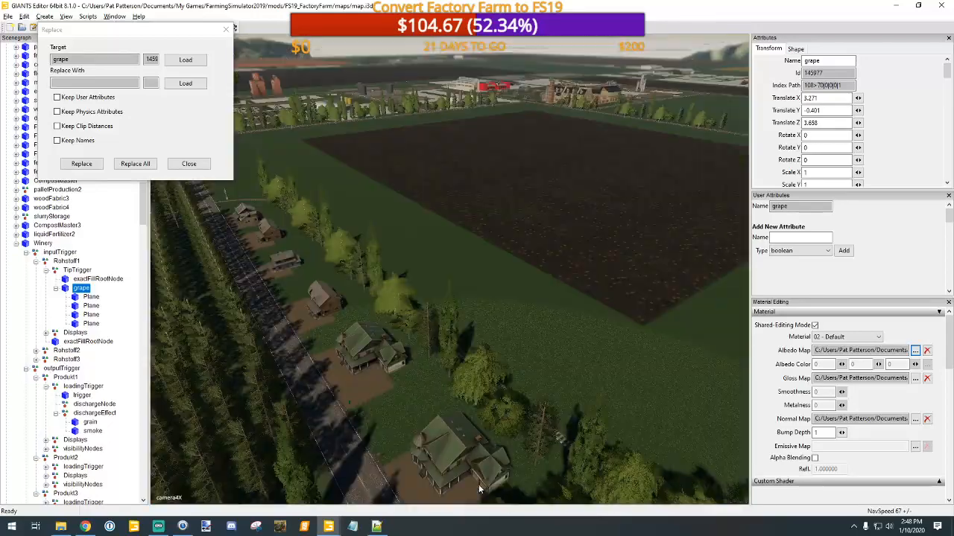
{"action": "left_click_drag", "start_coordinate": [574, 262], "coordinate": [643, 219], "text": "alt"}
{"action": "scroll", "coordinate": [643, 221], "scroll_direction": "up", "scroll_amount": 4}
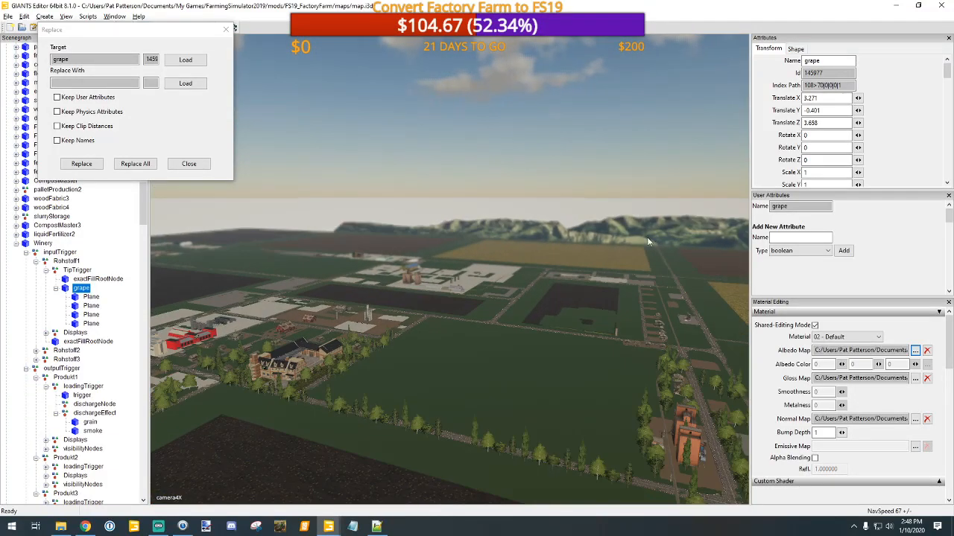
{"action": "right_click_drag", "start_coordinate": [647, 237], "coordinate": [658, 135], "text": "alt"}
{"action": "scroll", "coordinate": [608, 298], "scroll_direction": "up", "scroll_amount": 3}
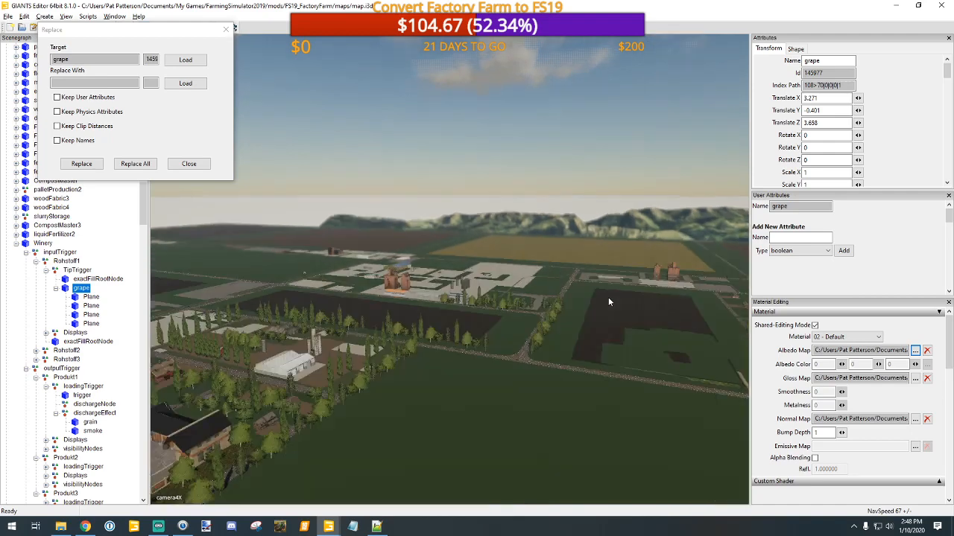
{"action": "left_click_drag", "start_coordinate": [551, 307], "coordinate": [556, 308], "text": "alt"}
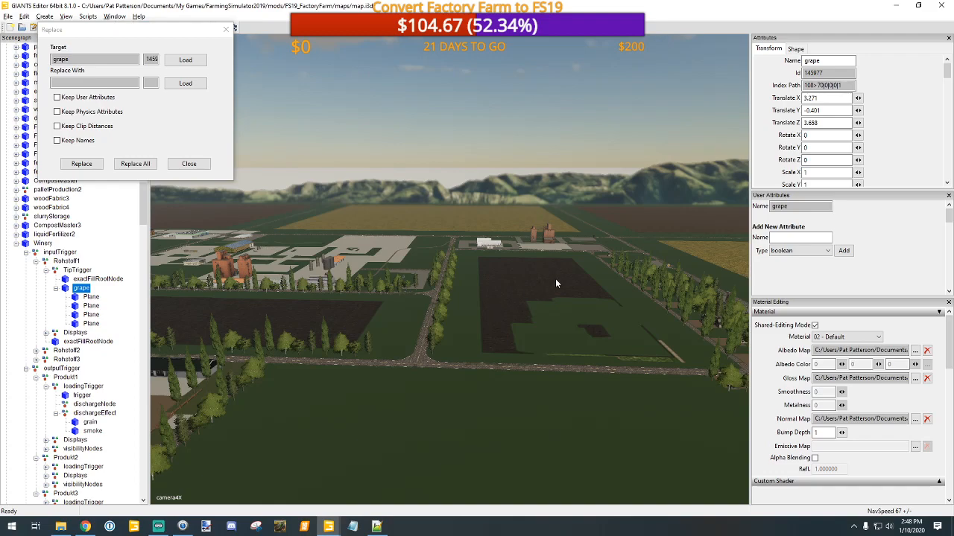
{"action": "left_click_drag", "start_coordinate": [555, 279], "coordinate": [523, 276], "text": "alt"}
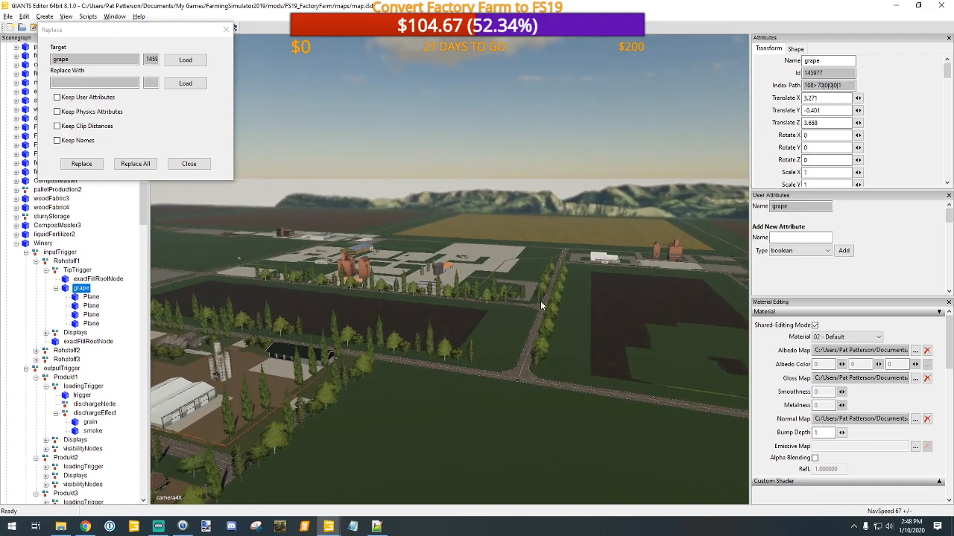
{"action": "scroll", "coordinate": [553, 307], "scroll_direction": "up", "scroll_amount": 3}
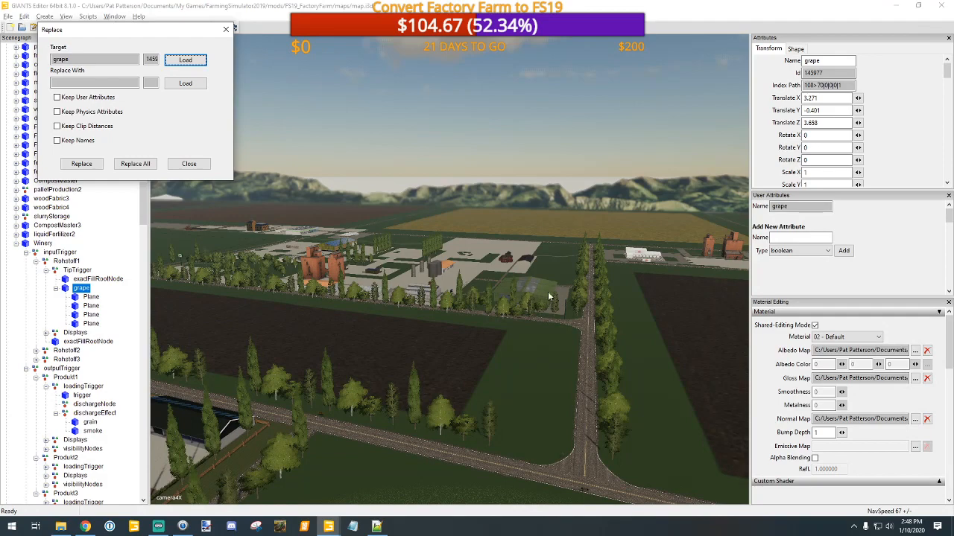
{"action": "left_click_drag", "start_coordinate": [549, 294], "coordinate": [577, 315], "text": "alt"}
{"action": "scroll", "coordinate": [578, 316], "scroll_direction": "up", "scroll_amount": 3}
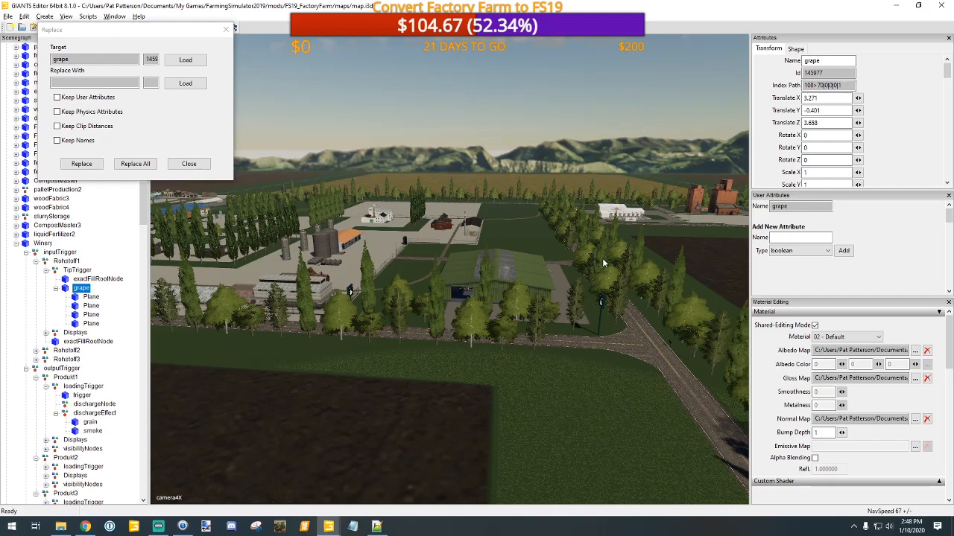
{"action": "scroll", "coordinate": [602, 257], "scroll_direction": "up", "scroll_amount": 5}
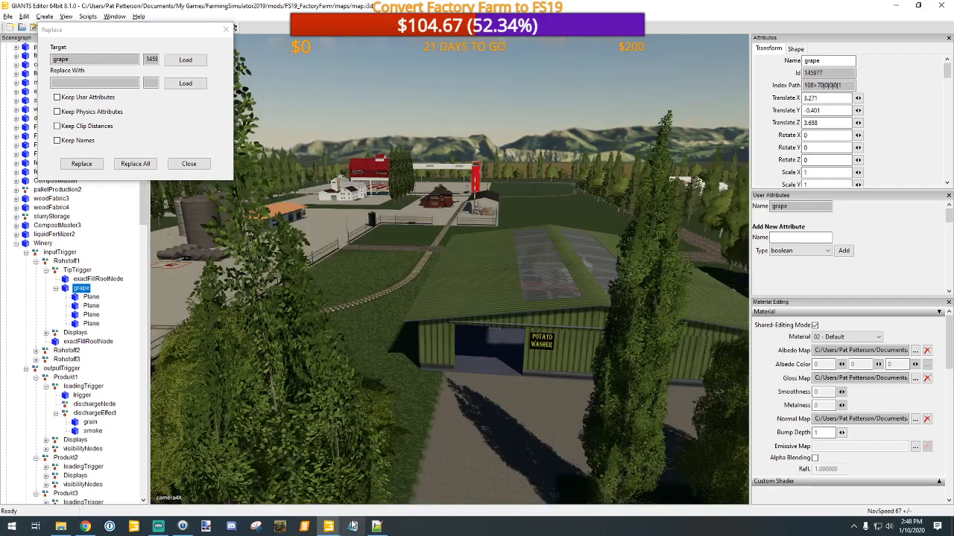
Step: Go to the Potato Washer's tipping area and select the fill Plane on its ribbed metal floor
{"action": "mouse_move", "coordinate": [330, 531]}
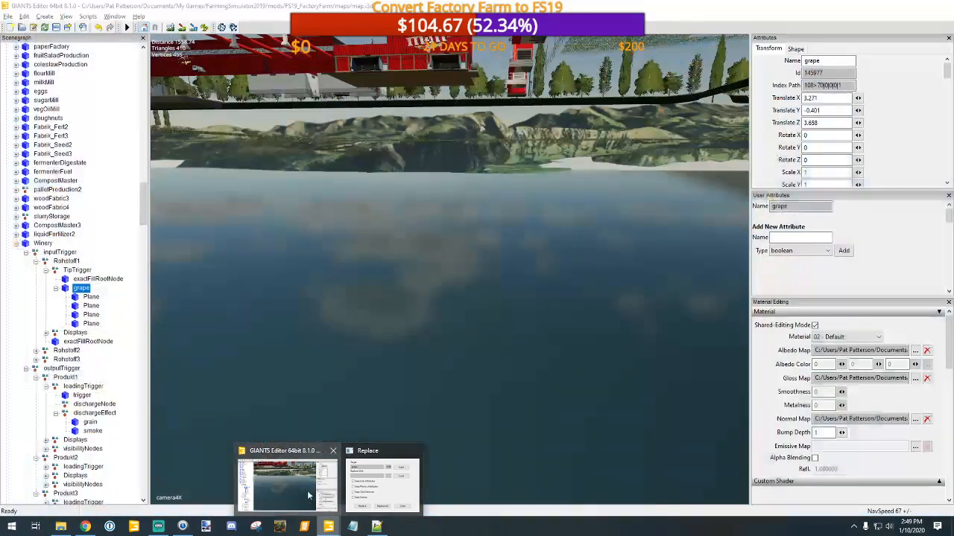
{"action": "left_click", "coordinate": [308, 495]}
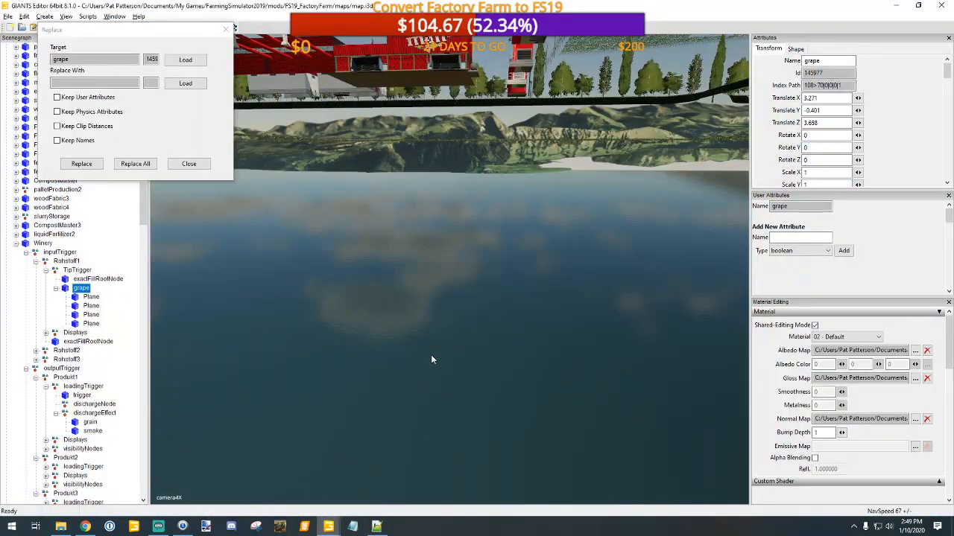
{"action": "middle_click_drag", "start_coordinate": [459, 308], "coordinate": [449, 357], "text": "alt"}
{"action": "scroll", "coordinate": [449, 358], "scroll_direction": "down", "scroll_amount": 3}
{"action": "left_click_drag", "start_coordinate": [450, 359], "coordinate": [621, 415], "text": "alt"}
{"action": "scroll", "coordinate": [583, 337], "scroll_direction": "up", "scroll_amount": 2}
{"action": "scroll", "coordinate": [549, 353], "scroll_direction": "up", "scroll_amount": 4}
{"action": "scroll", "coordinate": [553, 336], "scroll_direction": "up", "scroll_amount": 2}
{"action": "scroll", "coordinate": [621, 415], "scroll_direction": "up", "scroll_amount": 2}
{"action": "scroll", "coordinate": [621, 415], "scroll_direction": "up", "scroll_amount": 2}
{"action": "scroll", "coordinate": [621, 403], "scroll_direction": "down", "scroll_amount": 3}
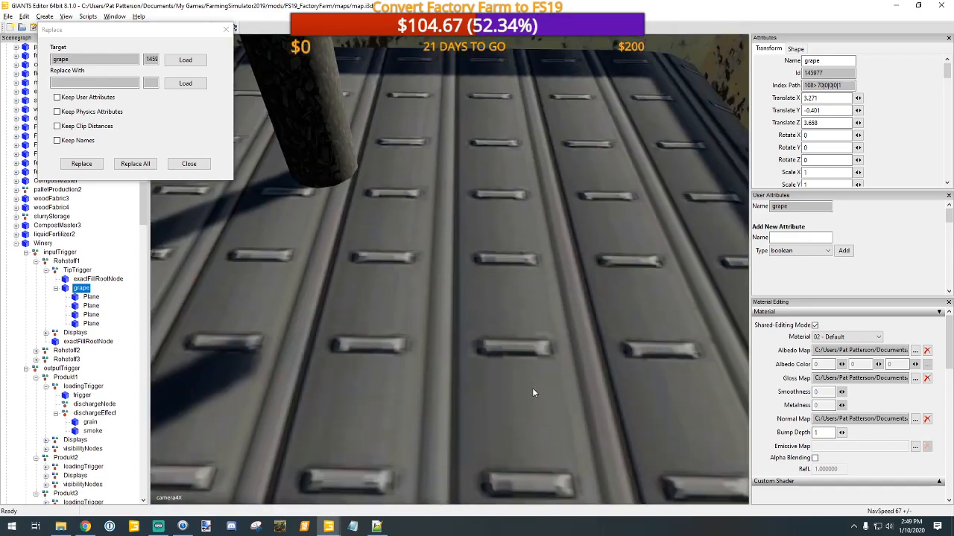
{"action": "left_click", "coordinate": [533, 392]}
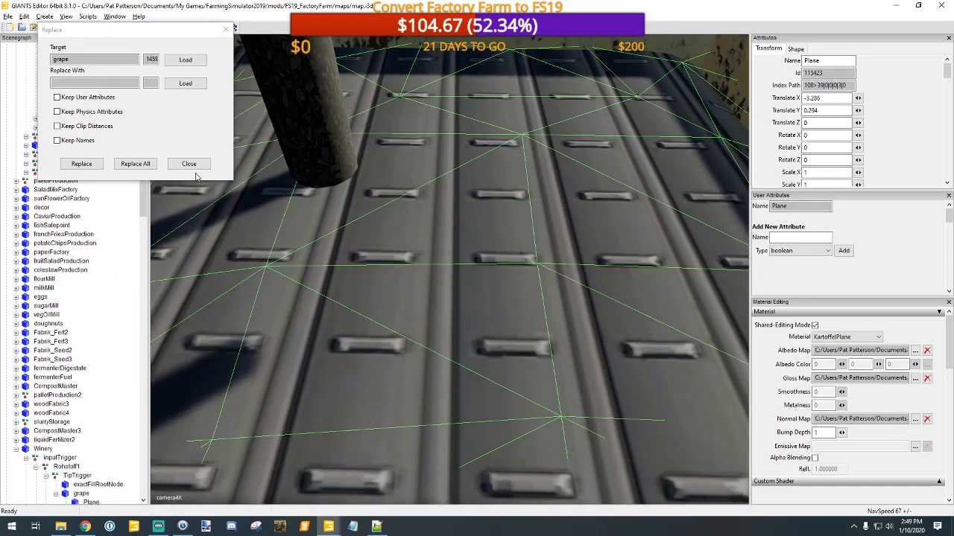
Step: Move the Replace dialog aside, select potatoWasher's heap node under Rohstoff1's TipTrigger, and check its albedo map texture and file path
{"action": "left_click_drag", "start_coordinate": [162, 29], "coordinate": [836, 43]}
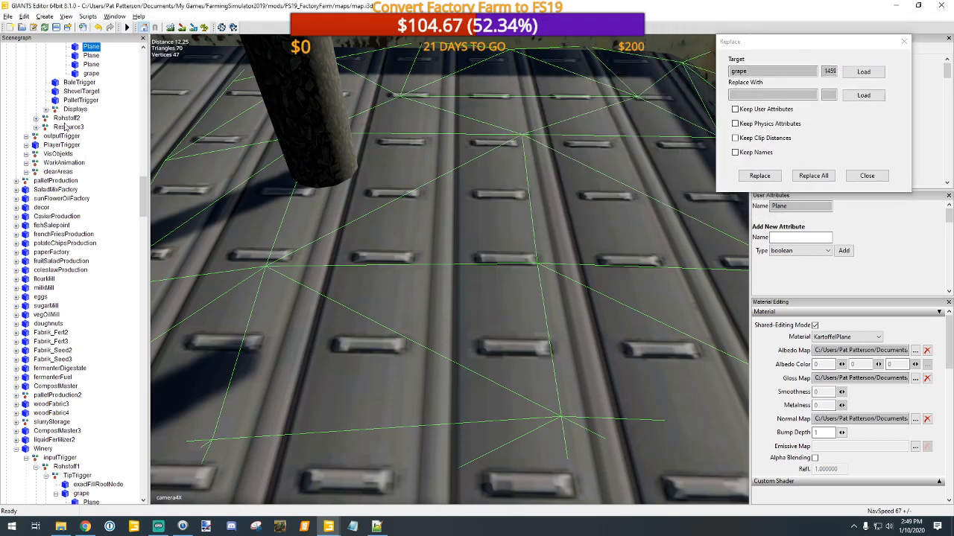
{"action": "scroll", "coordinate": [93, 148], "scroll_direction": "up", "scroll_amount": 2}
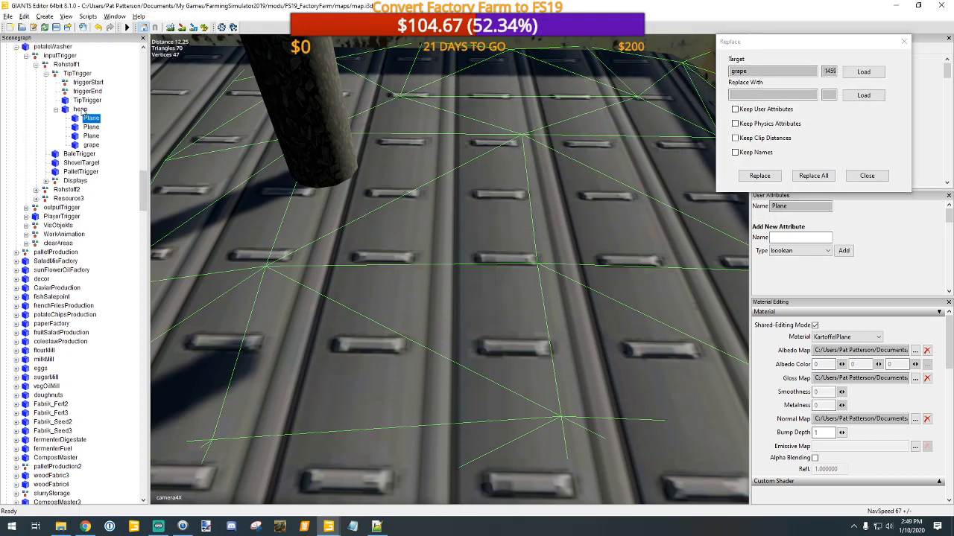
{"action": "left_click", "coordinate": [80, 110]}
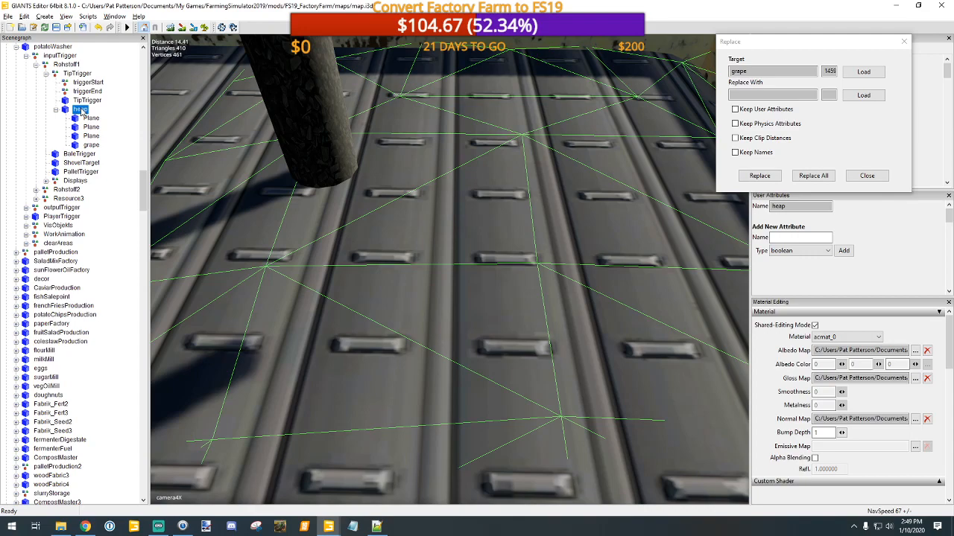
{"action": "left_click", "coordinate": [918, 352]}
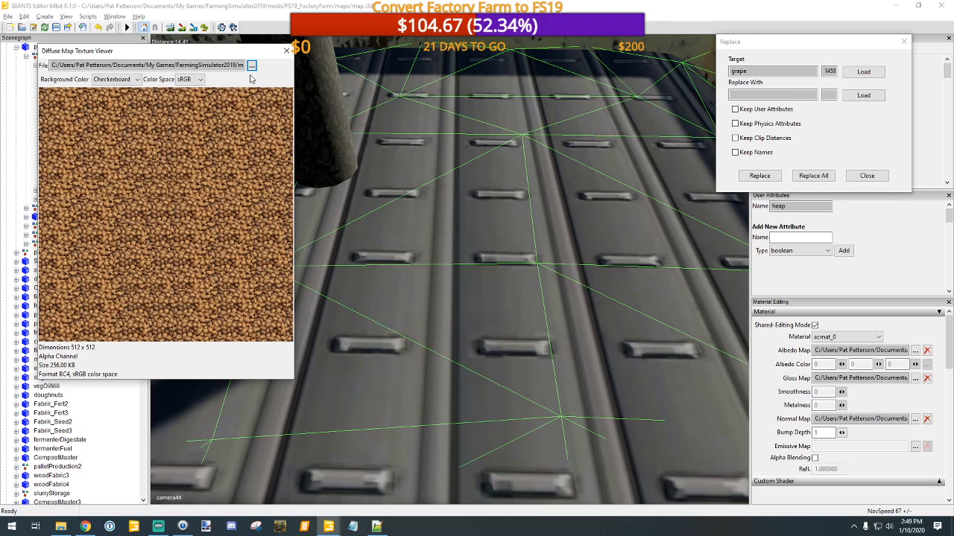
{"action": "left_click_drag", "start_coordinate": [222, 65], "coordinate": [250, 67]}
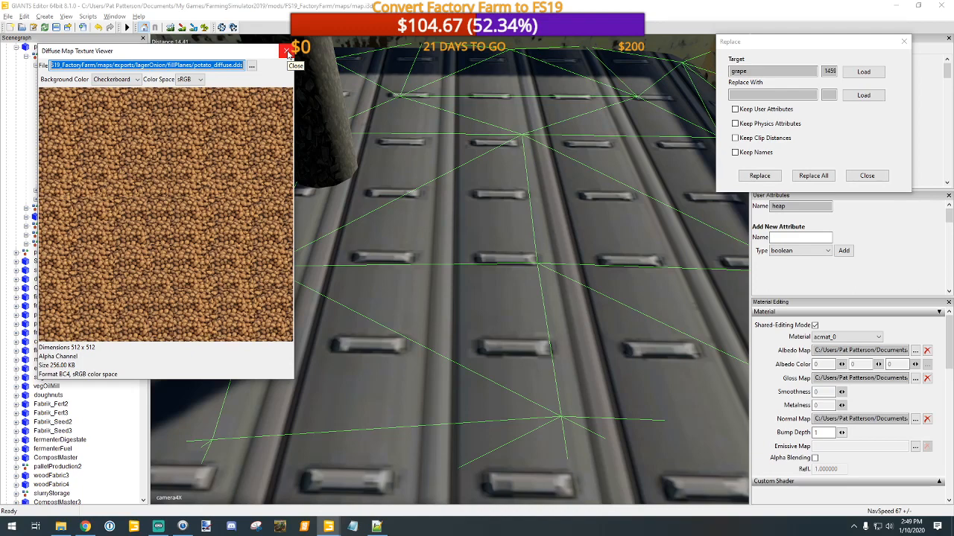
{"action": "left_click", "coordinate": [286, 51]}
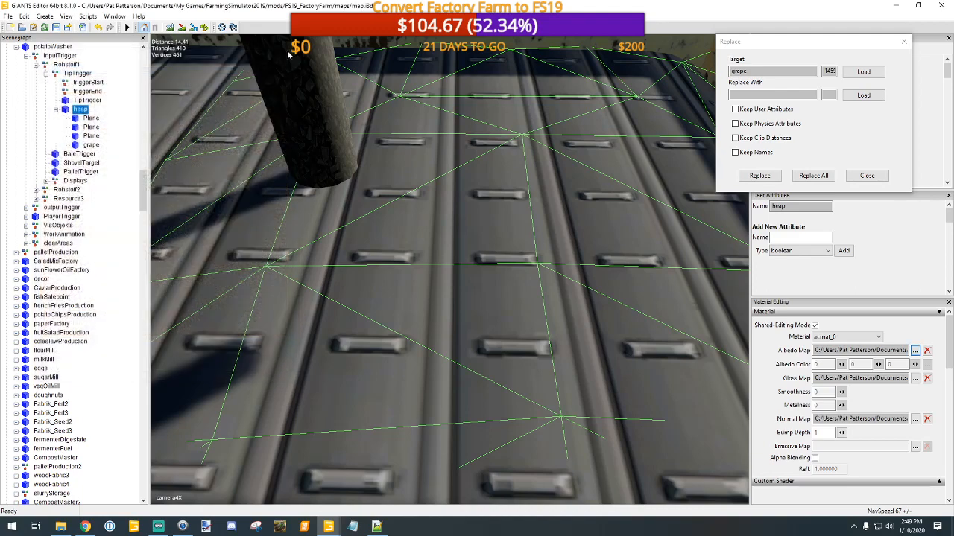
Step: Load the potatoWasher's heap node as the replacement for grape
{"action": "left_click", "coordinate": [862, 94]}
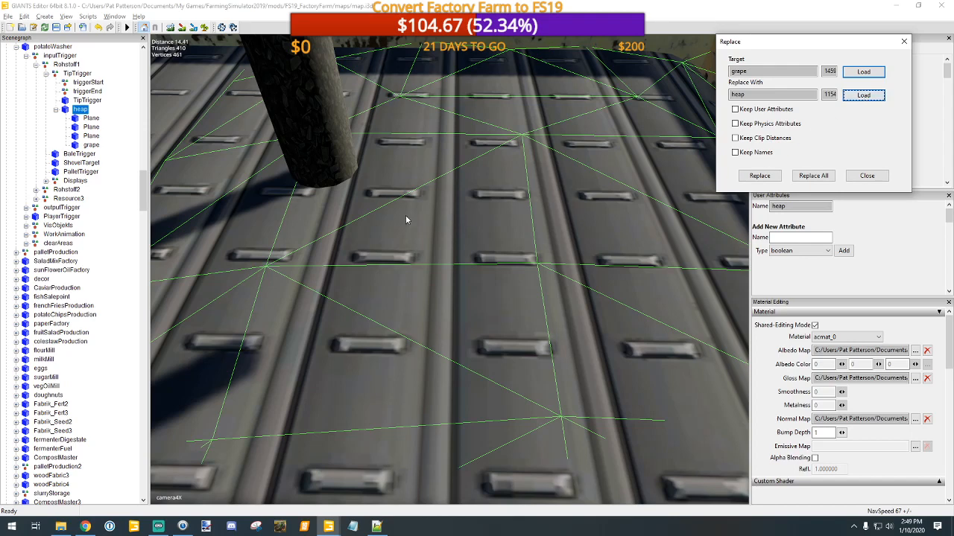
{"action": "left_click", "coordinate": [38, 162]}
{"action": "scroll", "coordinate": [69, 199], "scroll_direction": "down", "scroll_amount": 7}
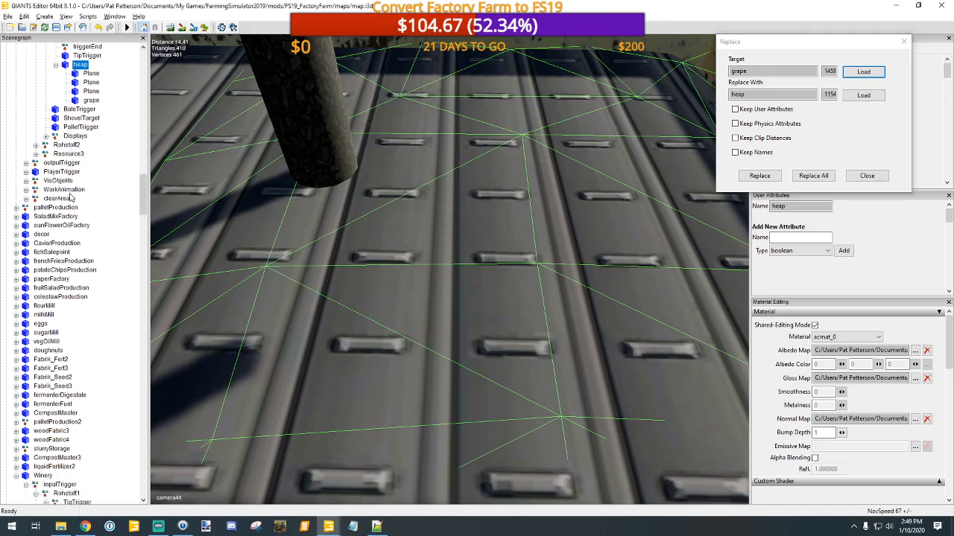
Step: Select the Winery's grape node under Rohstoff1's TipTrigger and check its albedo map texture and file path
{"action": "scroll", "coordinate": [97, 290], "scroll_direction": "down", "scroll_amount": 3}
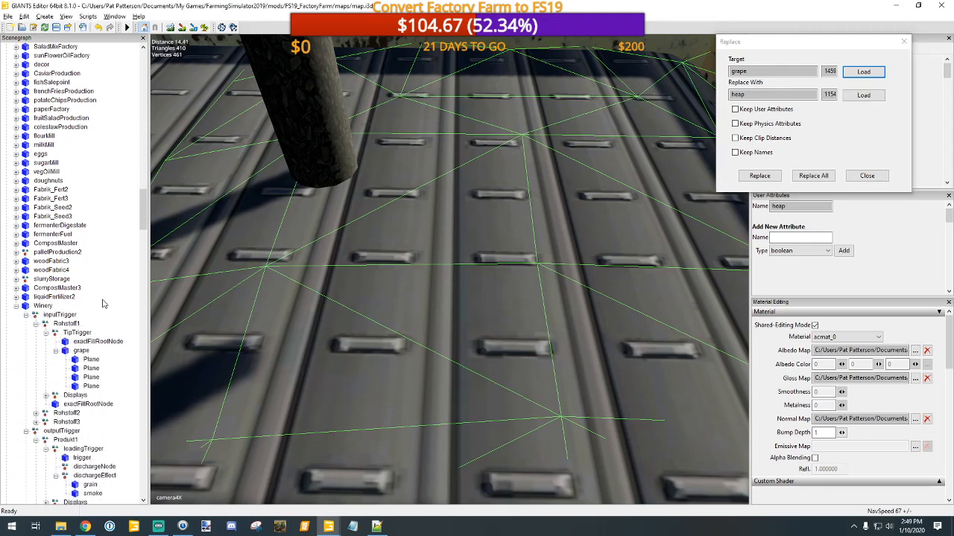
{"action": "left_click", "coordinate": [82, 316]}
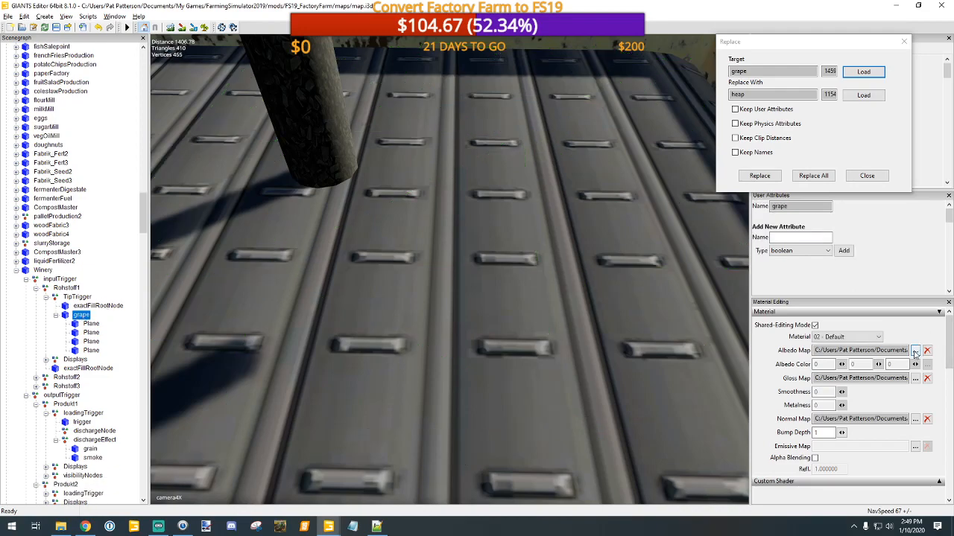
{"action": "left_click", "coordinate": [914, 350]}
{"action": "triple_click", "coordinate": [216, 65]}
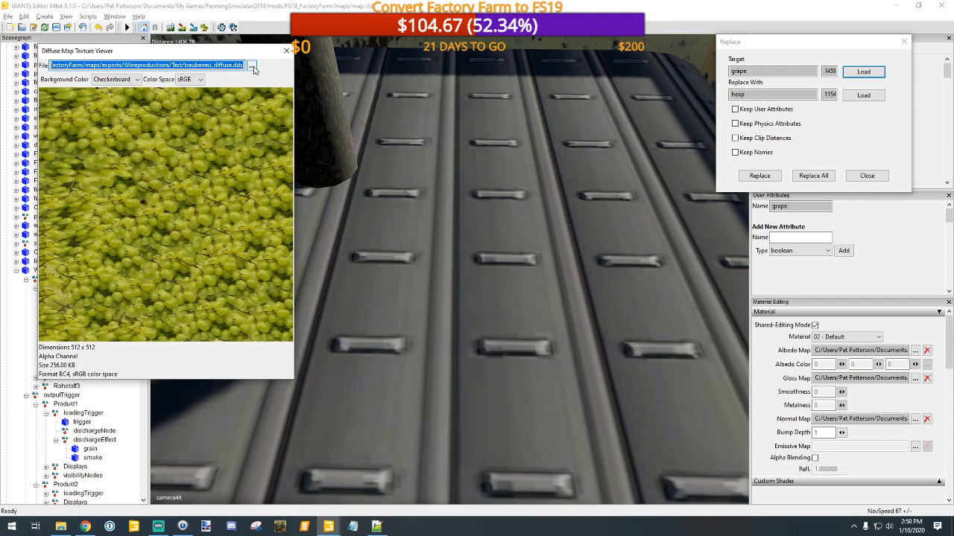
Step: Switch to File Explorer and open the FS19_FactoryFarm mod's maps/exports folder
{"action": "left_click", "coordinate": [61, 528]}
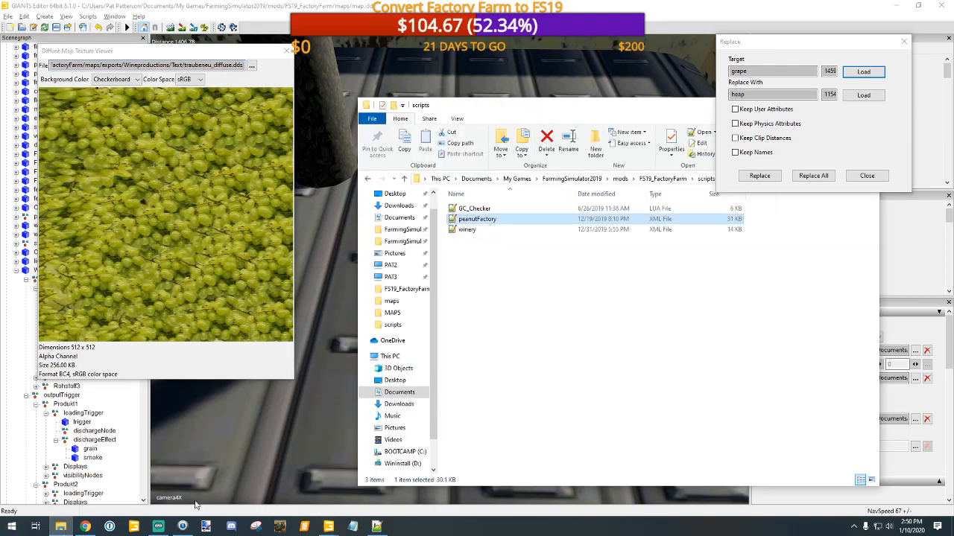
{"action": "left_click", "coordinate": [407, 243]}
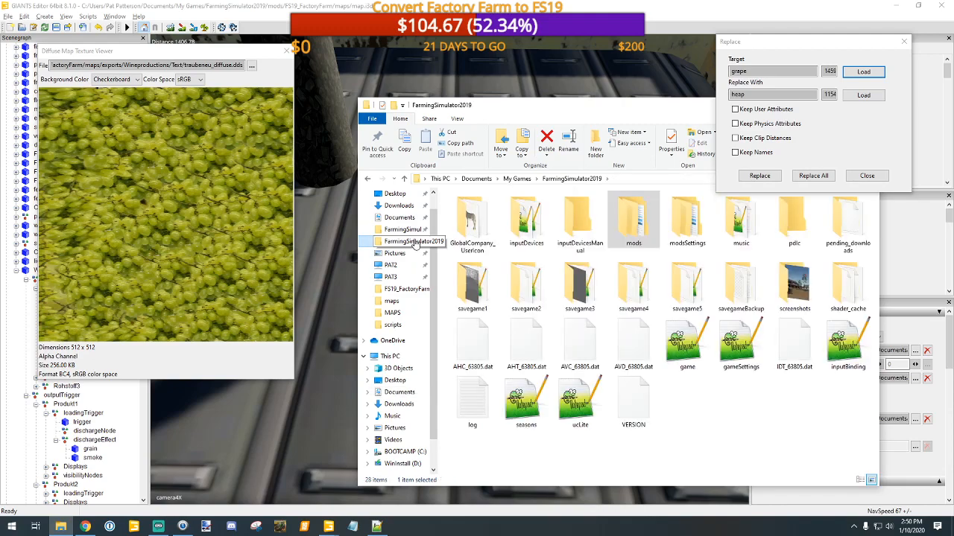
{"action": "double_click", "coordinate": [634, 226]}
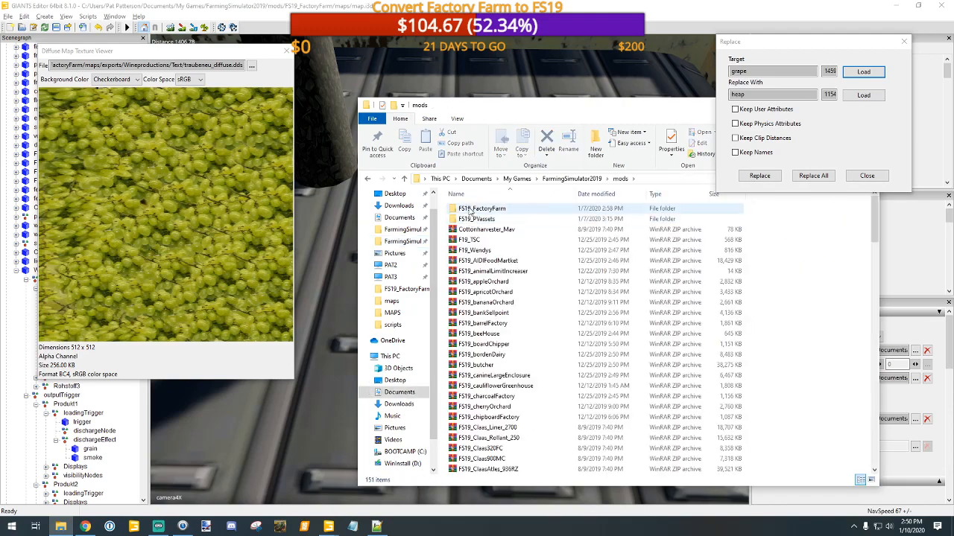
{"action": "double_click", "coordinate": [469, 210]}
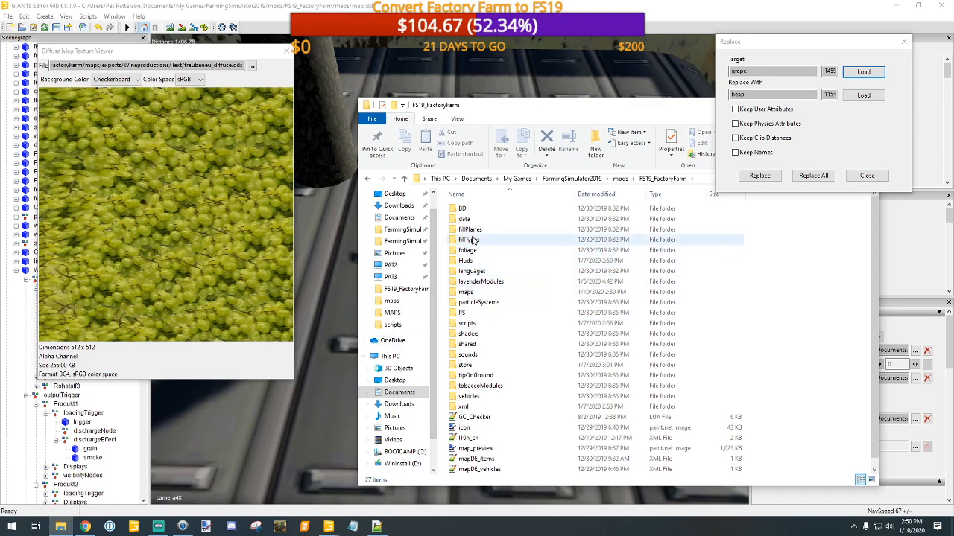
{"action": "double_click", "coordinate": [467, 292]}
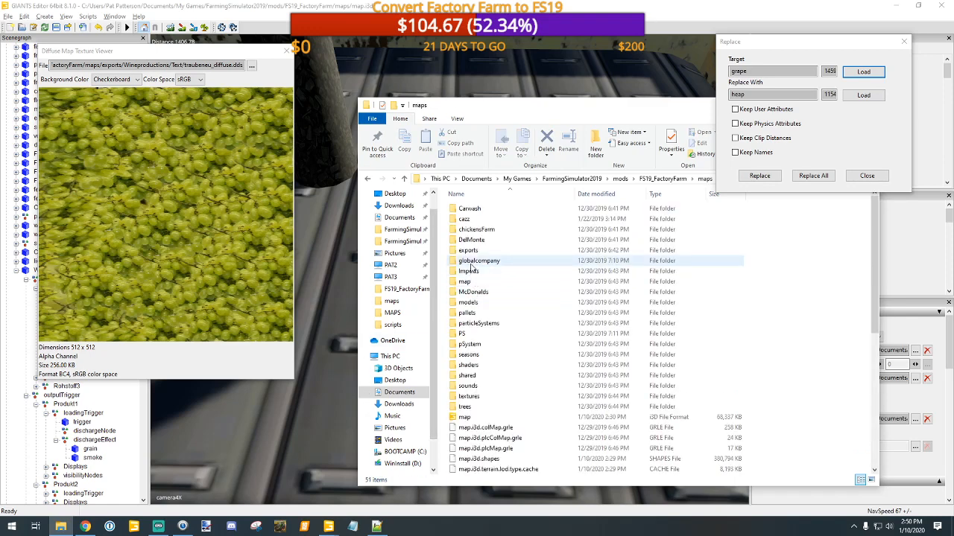
{"action": "double_click", "coordinate": [467, 250]}
Step: Locate the traubeneu_diffuse texture in the Text folder of Wineproductions and select it
{"action": "scroll", "coordinate": [497, 334], "scroll_direction": "down", "scroll_amount": 7}
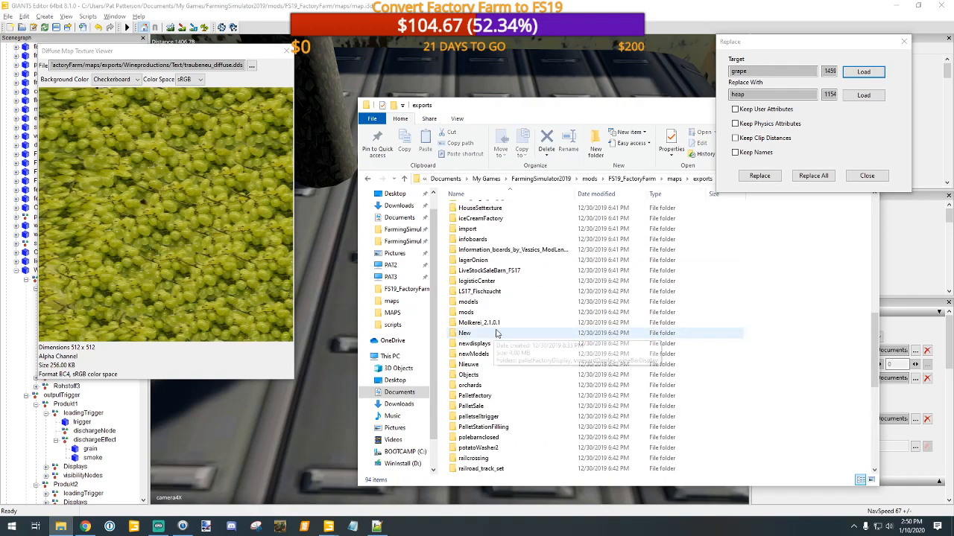
{"action": "scroll", "coordinate": [497, 334], "scroll_direction": "down", "scroll_amount": 10}
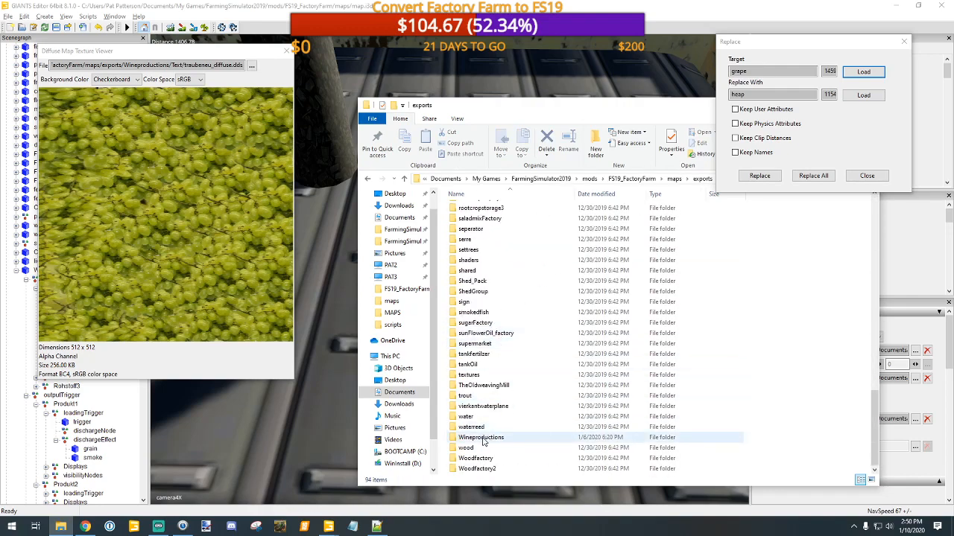
{"action": "double_click", "coordinate": [481, 438]}
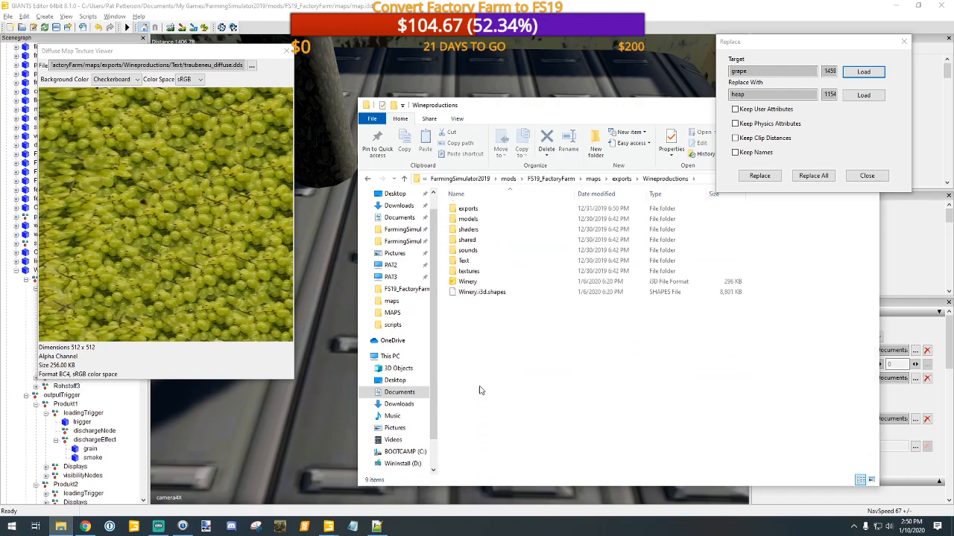
{"action": "double_click", "coordinate": [464, 263]}
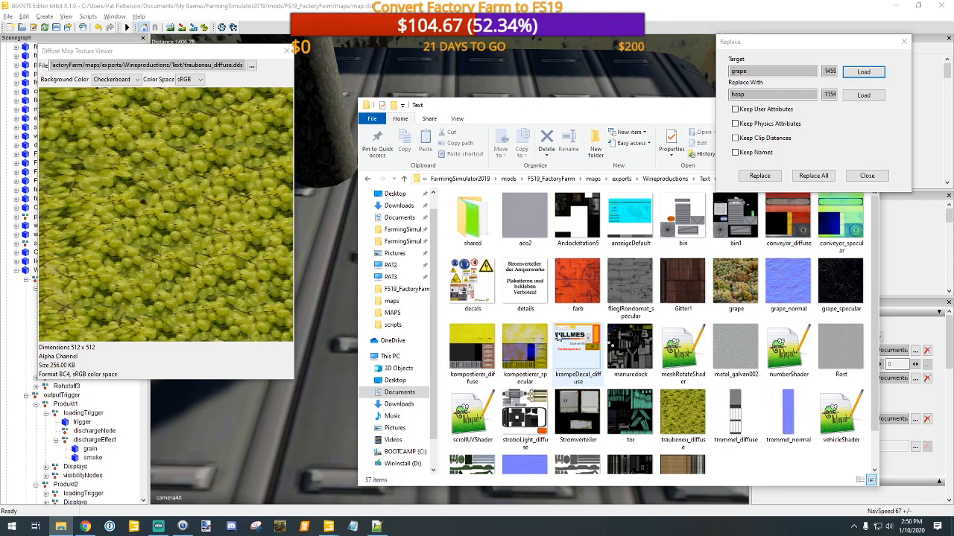
{"action": "scroll", "coordinate": [557, 337], "scroll_direction": "down", "scroll_amount": 1}
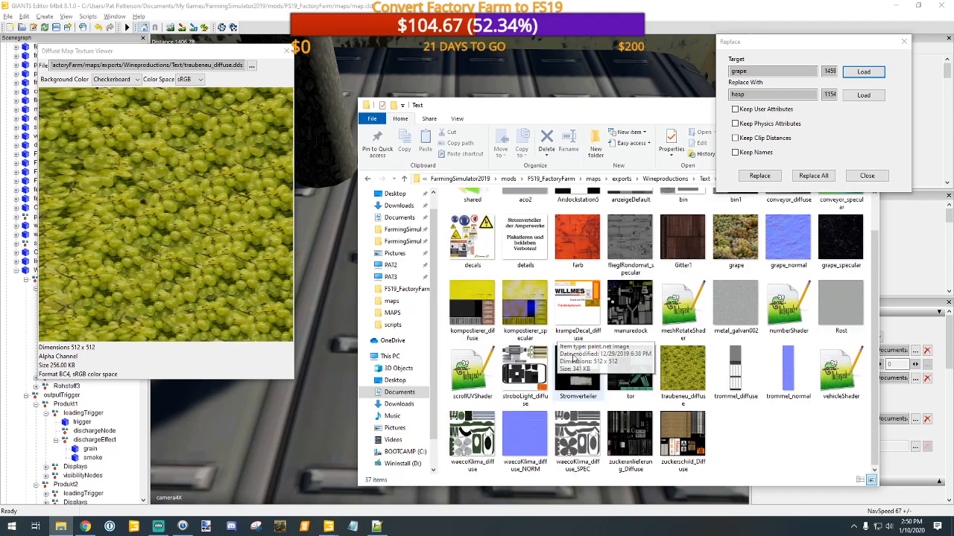
{"action": "left_click", "coordinate": [682, 380]}
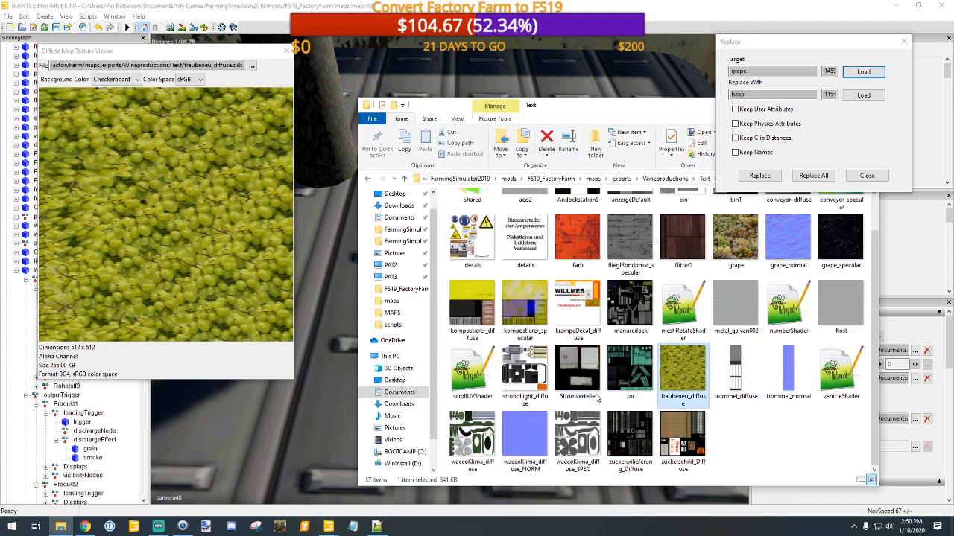
Step: Return to GIANTS Editor, close the texture viewer, and replace the Winery's grape node with the loaded heap node
{"action": "left_click", "coordinate": [557, 9]}
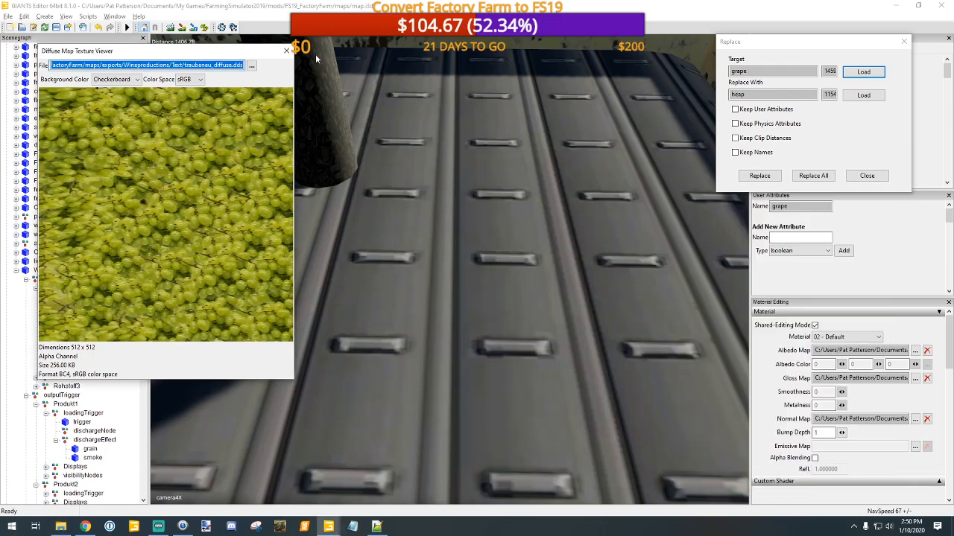
{"action": "left_click", "coordinate": [286, 50]}
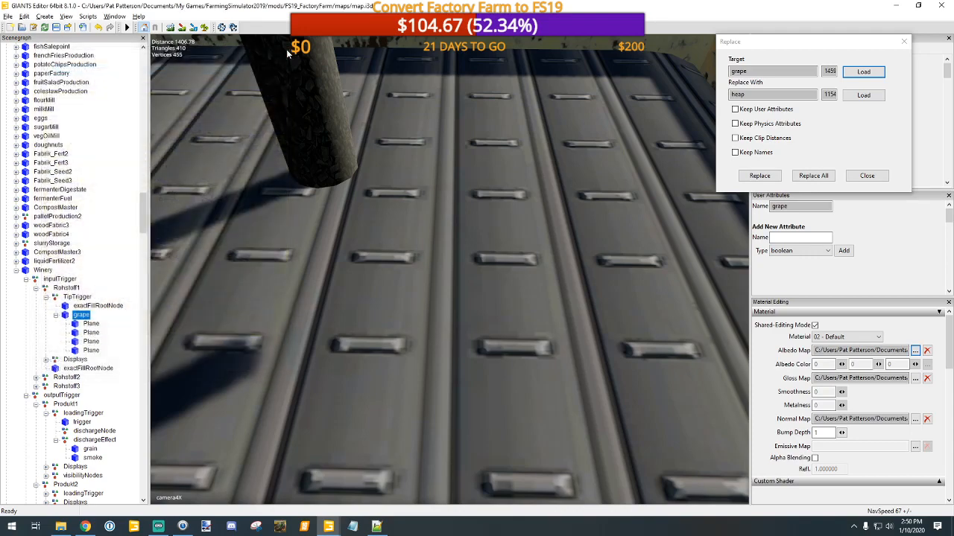
{"action": "left_click", "coordinate": [764, 176]}
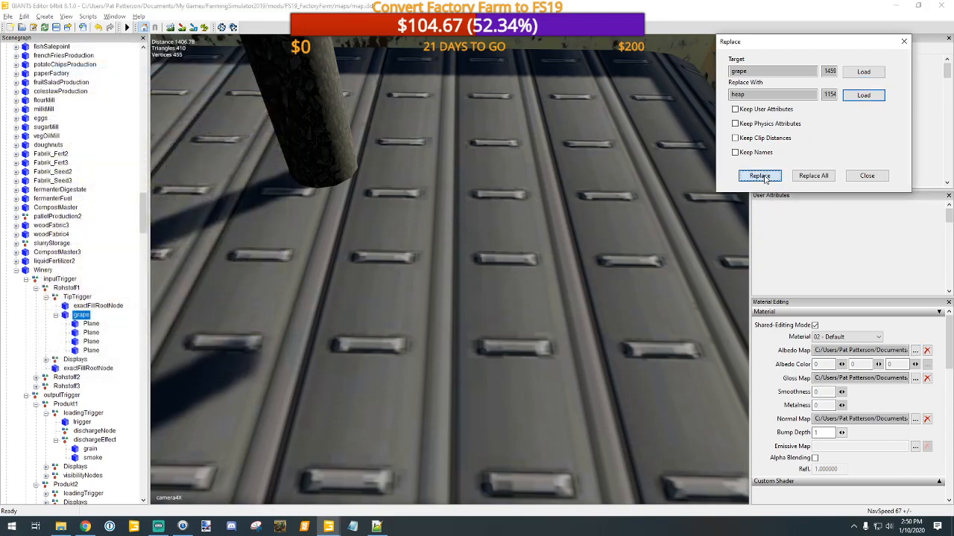
{"action": "left_click", "coordinate": [759, 175]}
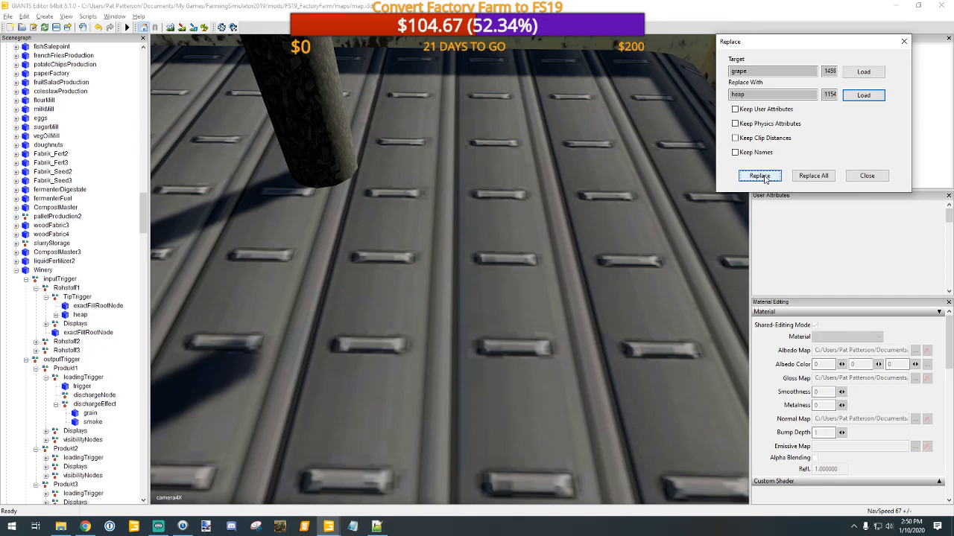
Step: Look over the Potato Washer's tipping bin from farther out and select potatoWasher's heap node under Rohstoff1's TipTrigger
{"action": "left_click_drag", "start_coordinate": [561, 209], "coordinate": [530, 210], "text": "alt"}
{"action": "scroll", "coordinate": [530, 210], "scroll_direction": "down", "scroll_amount": 3}
{"action": "left_click_drag", "start_coordinate": [432, 215], "coordinate": [346, 205], "text": "alt"}
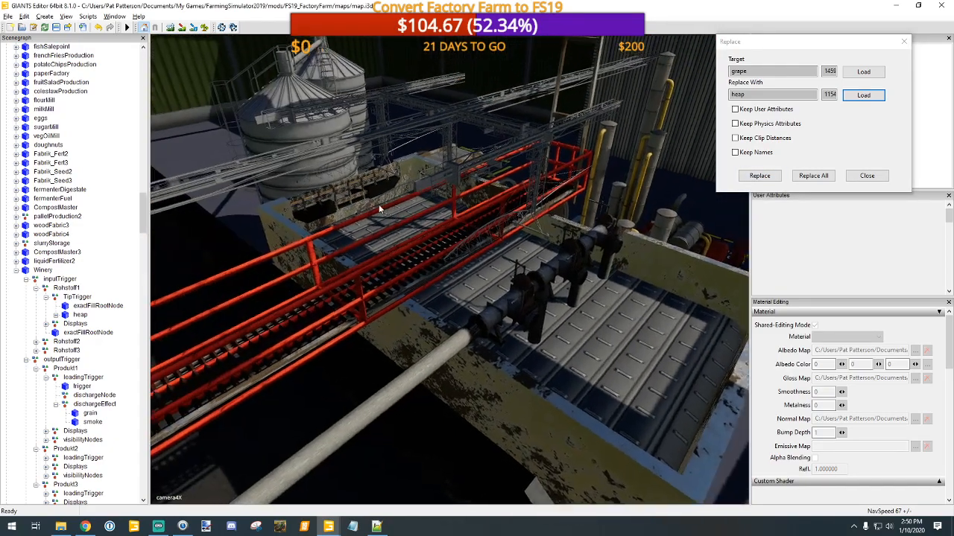
{"action": "scroll", "coordinate": [436, 211], "scroll_direction": "down", "scroll_amount": 3}
{"action": "left_click_drag", "start_coordinate": [451, 228], "coordinate": [434, 217], "text": "alt"}
{"action": "scroll", "coordinate": [435, 209], "scroll_direction": "up", "scroll_amount": 3}
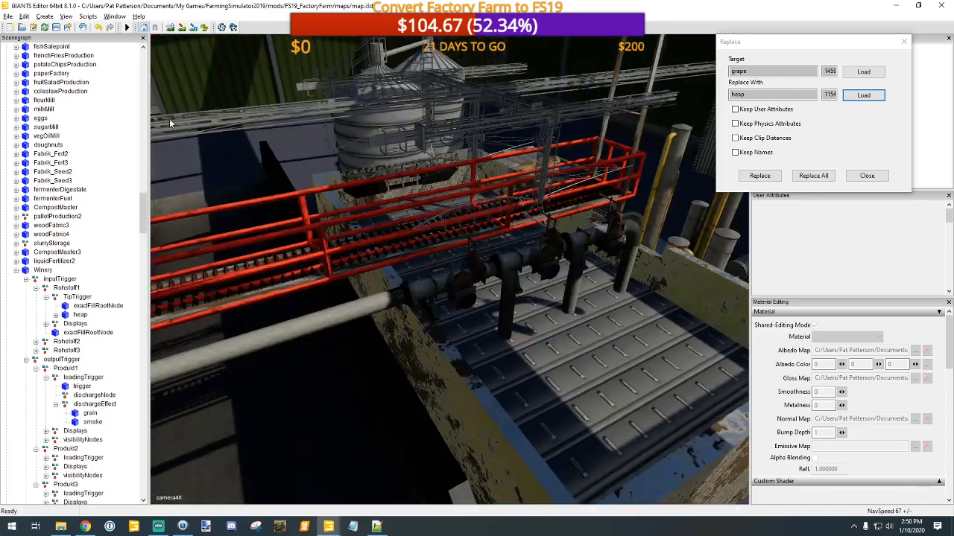
{"action": "scroll", "coordinate": [95, 223], "scroll_direction": "up", "scroll_amount": 4}
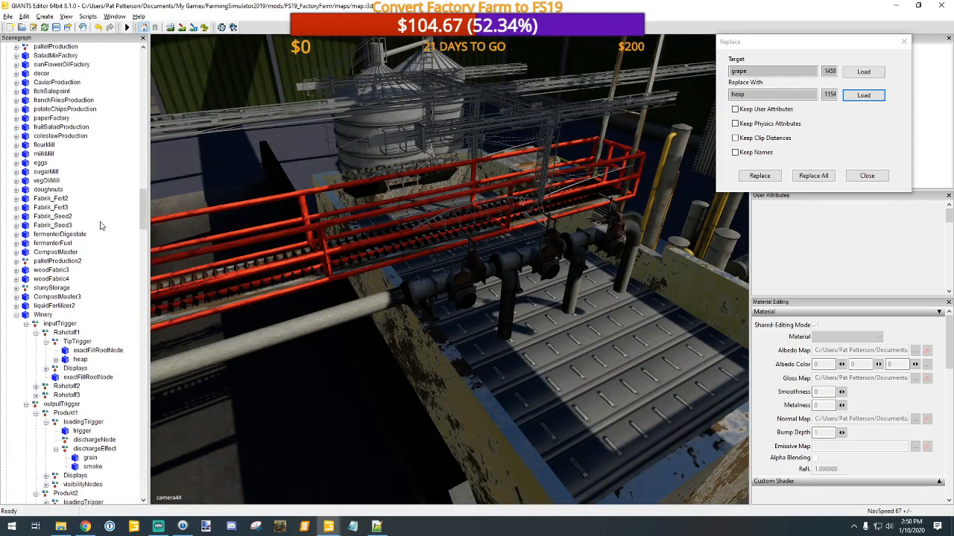
{"action": "scroll", "coordinate": [100, 212], "scroll_direction": "up", "scroll_amount": 8}
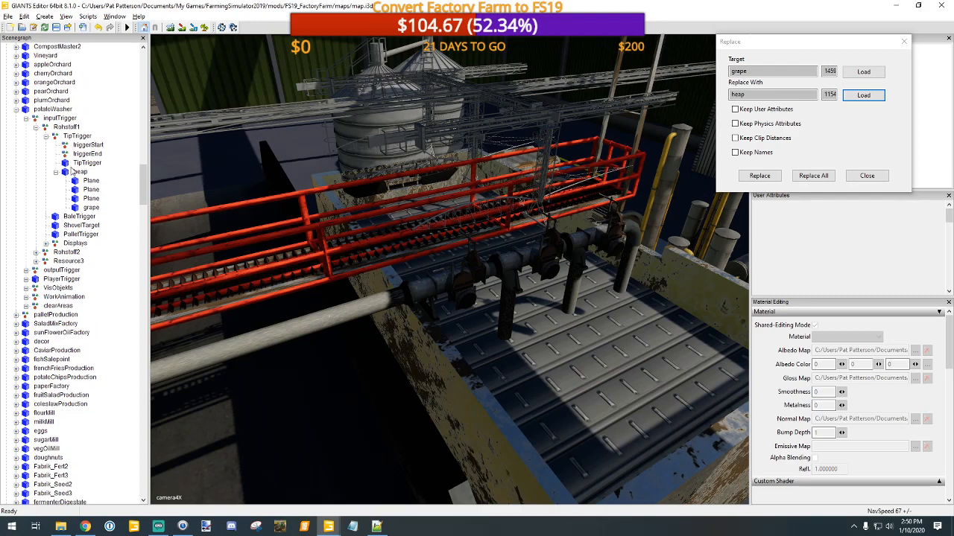
{"action": "left_click", "coordinate": [80, 172]}
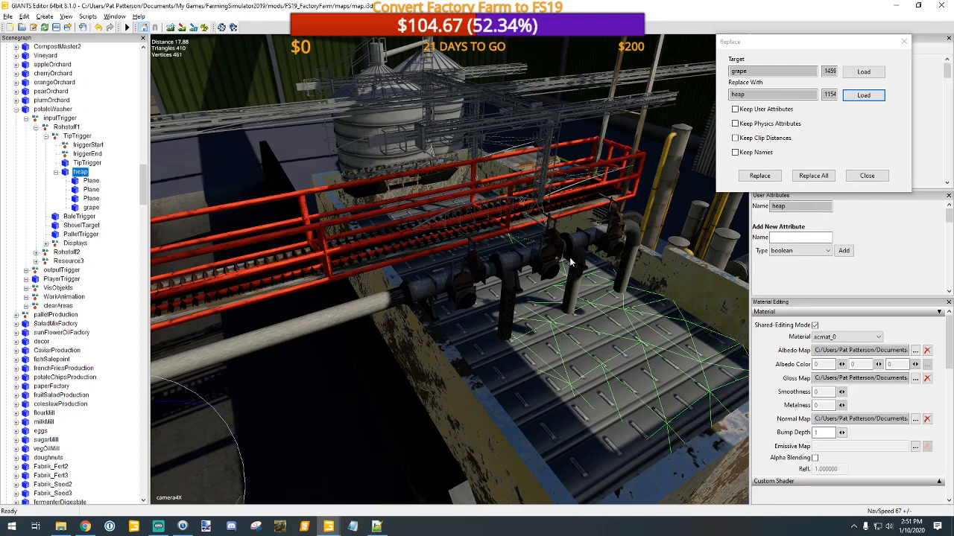
Step: Examine where the selected heap sits relative to the Potato Washer's tipping bin and conveyor
{"action": "middle_click_drag", "start_coordinate": [557, 246], "coordinate": [552, 253], "text": "alt"}
{"action": "scroll", "coordinate": [552, 249], "scroll_direction": "up", "scroll_amount": 3}
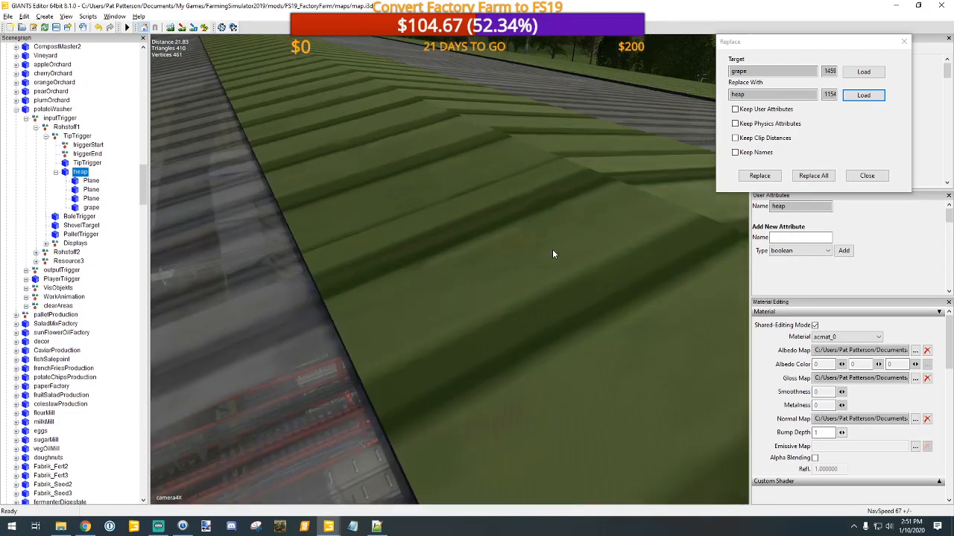
{"action": "left_click_drag", "start_coordinate": [553, 248], "coordinate": [454, 292], "text": "alt"}
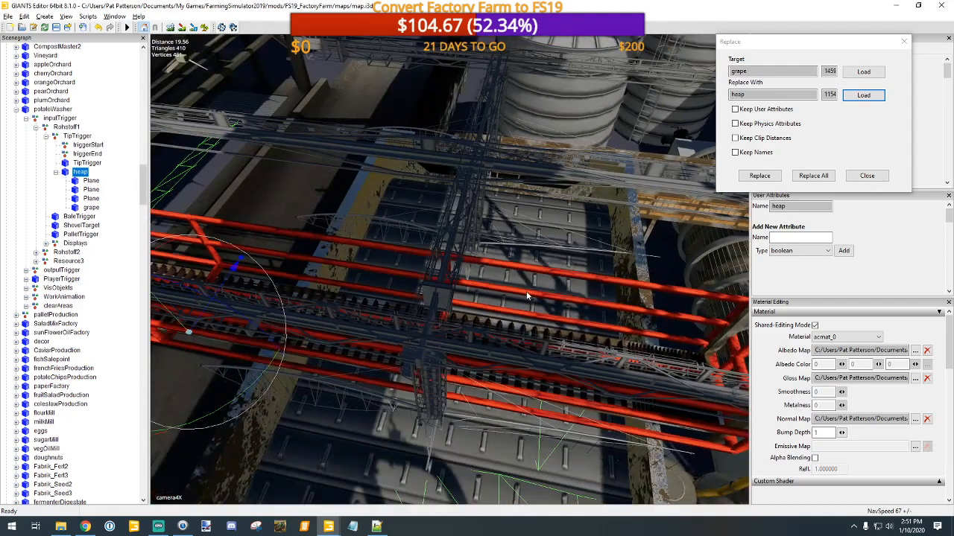
{"action": "middle_click_drag", "start_coordinate": [527, 296], "coordinate": [515, 292], "text": "alt"}
{"action": "scroll", "coordinate": [513, 292], "scroll_direction": "down", "scroll_amount": 2}
{"action": "scroll", "coordinate": [514, 288], "scroll_direction": "up", "scroll_amount": 3}
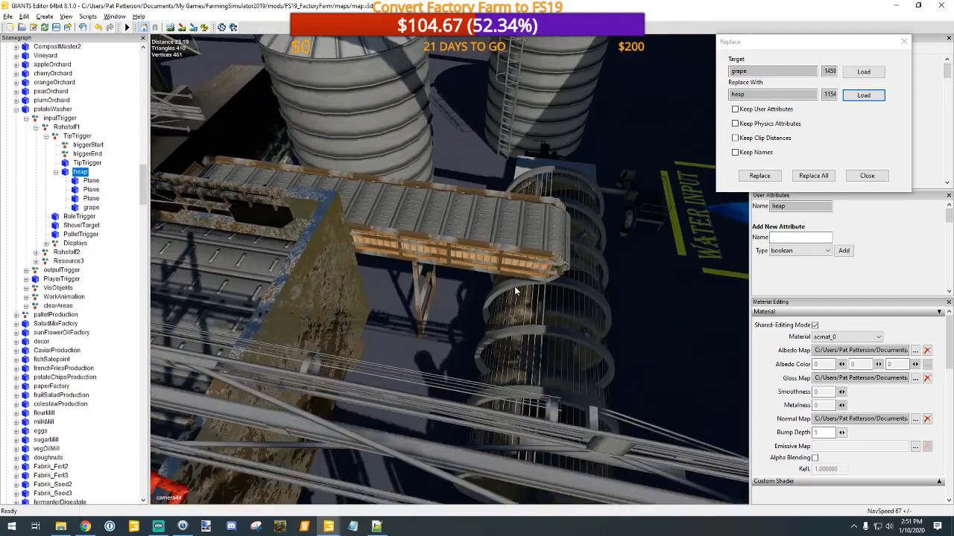
{"action": "scroll", "coordinate": [515, 289], "scroll_direction": "up", "scroll_amount": 1}
{"action": "left_click_drag", "start_coordinate": [516, 284], "coordinate": [450, 263], "text": "alt"}
{"action": "middle_click_drag", "start_coordinate": [450, 262], "coordinate": [445, 262], "text": "alt"}
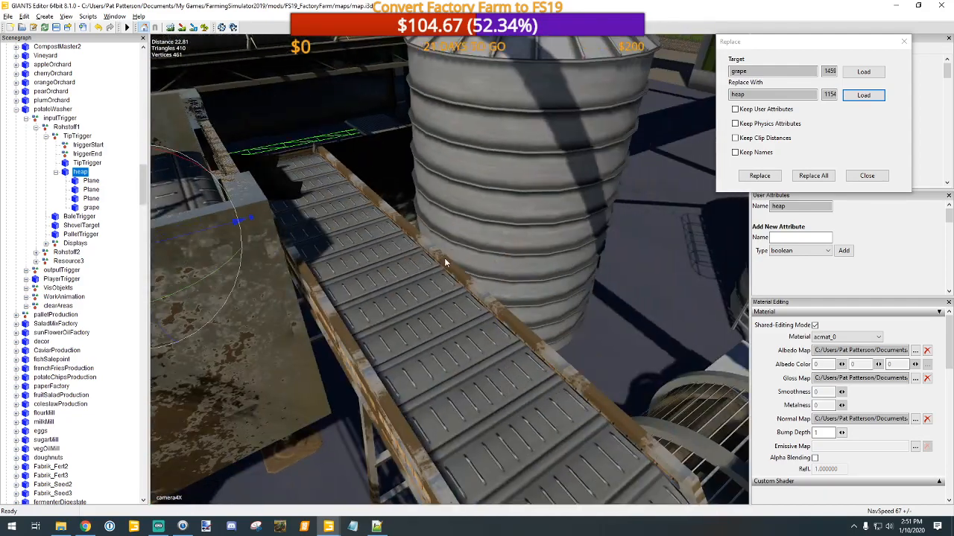
{"action": "left_click_drag", "start_coordinate": [445, 263], "coordinate": [377, 265], "text": "alt"}
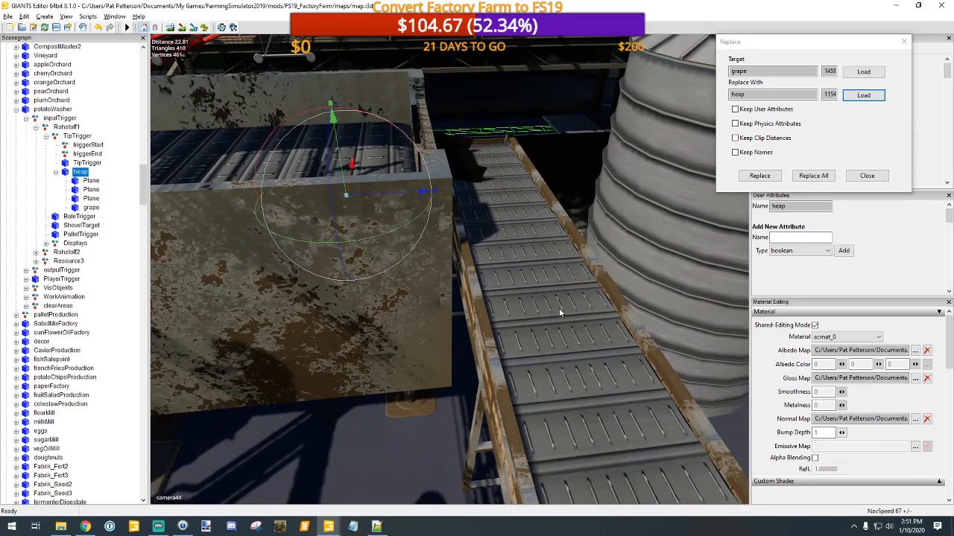
Step: Check the attributes of potatoWasher's TipTrigger shape and its parent TipTrigger group under Rohstoff1
{"action": "left_click", "coordinate": [87, 164]}
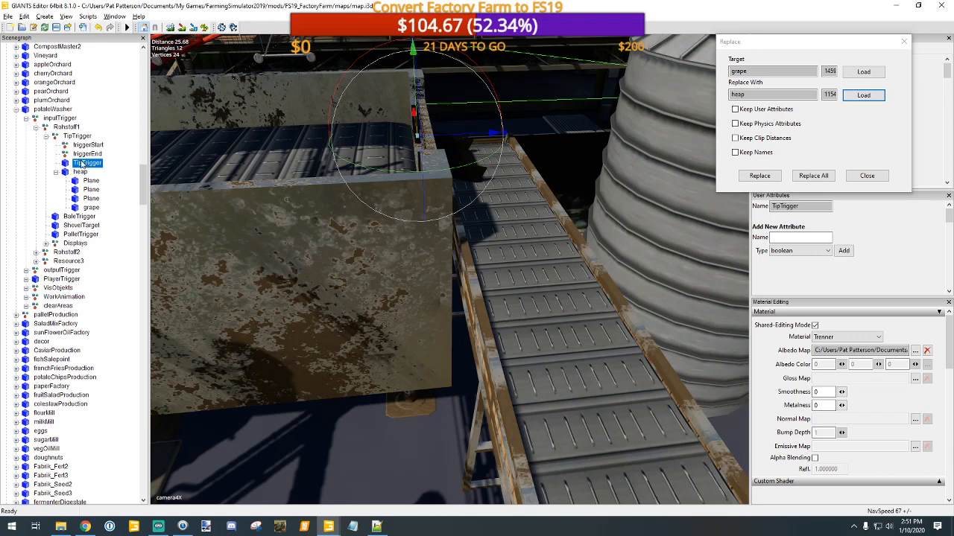
{"action": "left_click", "coordinate": [82, 137]}
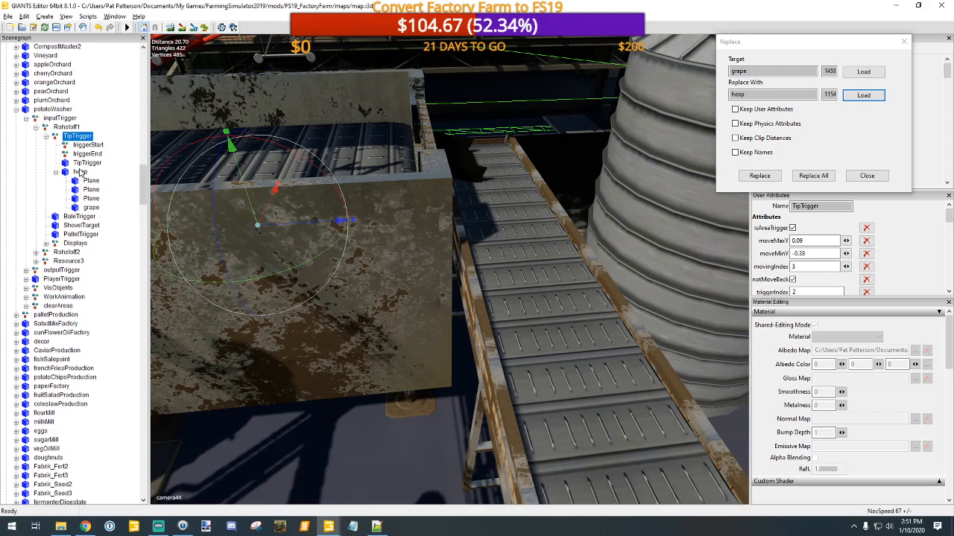
{"action": "left_click", "coordinate": [80, 172]}
Step: Select the mainBelt of the Potato Washer's sloping conveyor and examine its surface up close
{"action": "left_click_drag", "start_coordinate": [497, 317], "coordinate": [548, 340], "text": "alt"}
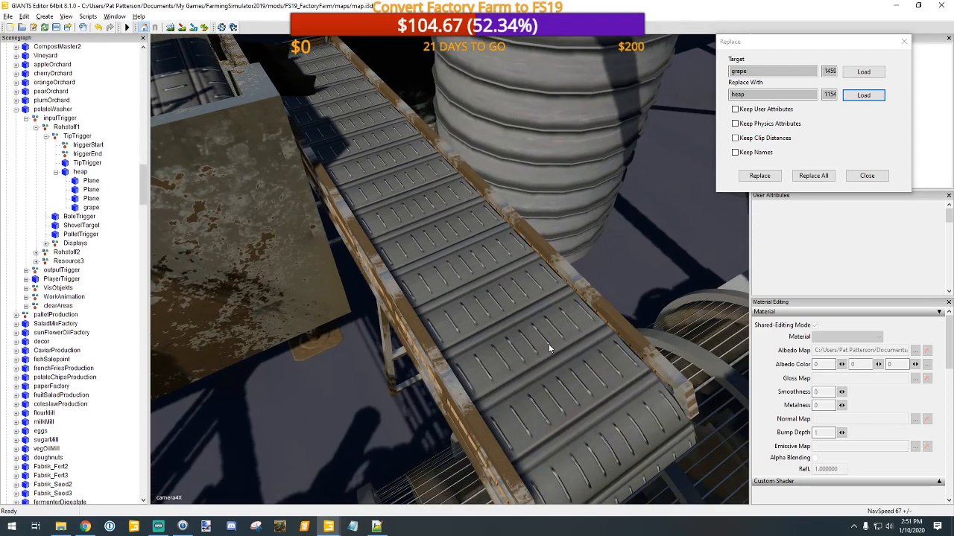
{"action": "scroll", "coordinate": [548, 339], "scroll_direction": "up", "scroll_amount": 5}
{"action": "scroll", "coordinate": [547, 339], "scroll_direction": "up", "scroll_amount": 3}
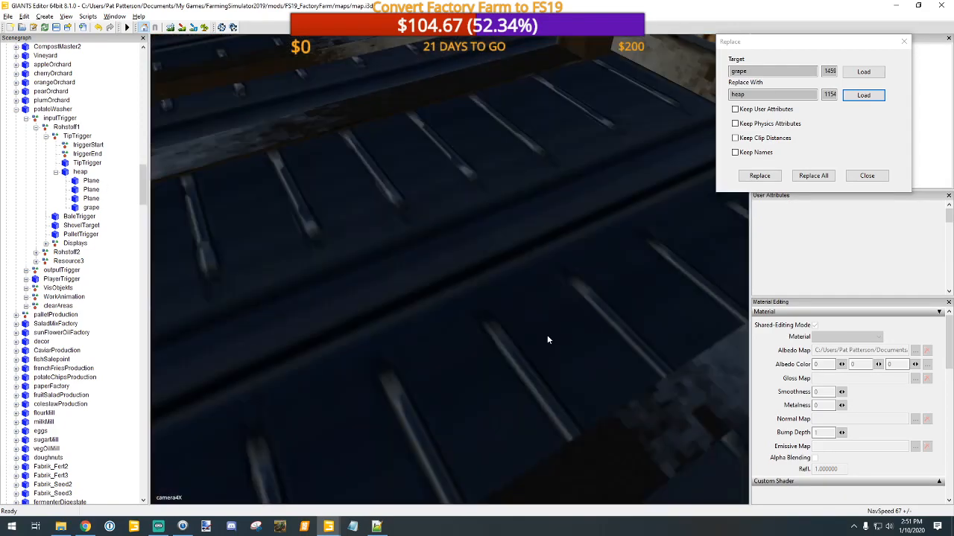
{"action": "scroll", "coordinate": [527, 347], "scroll_direction": "down", "scroll_amount": 3}
{"action": "scroll", "coordinate": [526, 348], "scroll_direction": "up", "scroll_amount": 4}
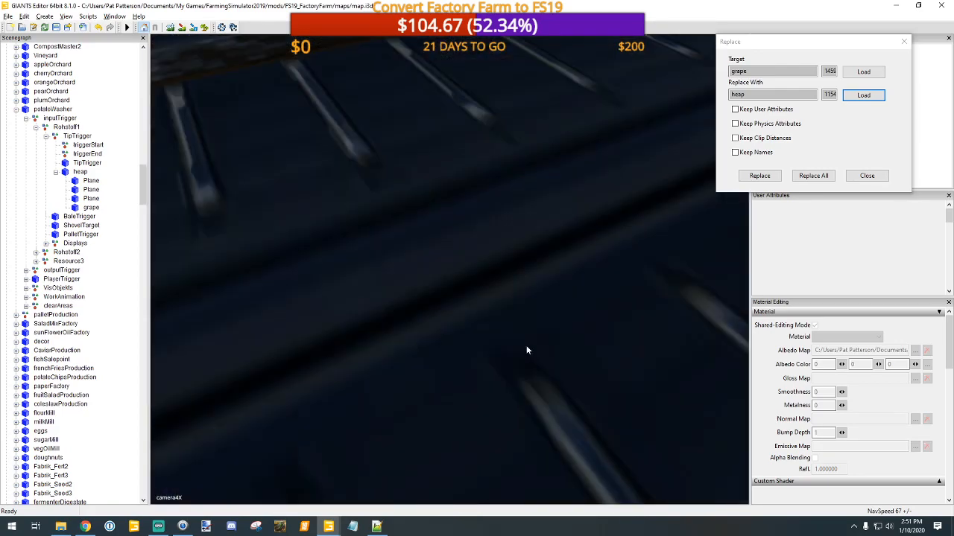
{"action": "scroll", "coordinate": [526, 346], "scroll_direction": "down", "scroll_amount": 3}
{"action": "left_click", "coordinate": [479, 329]}
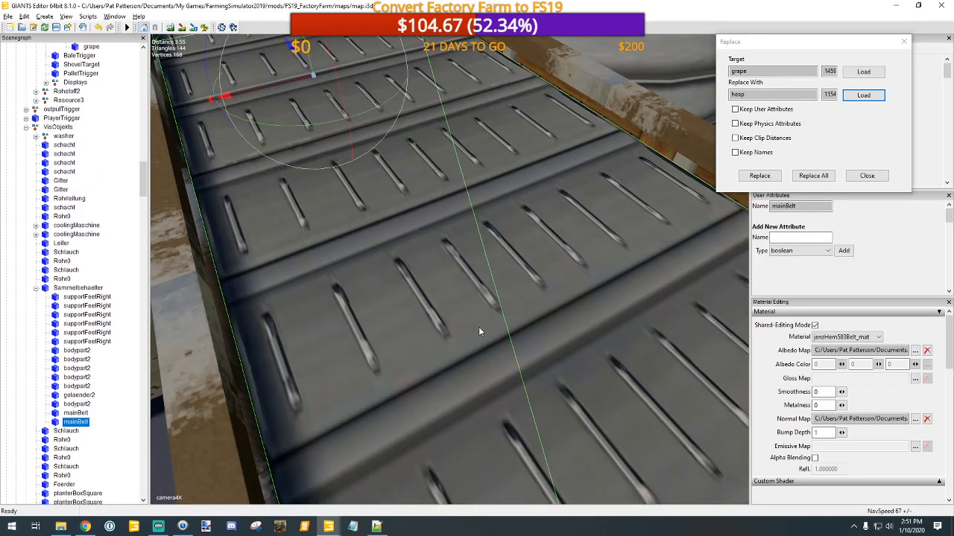
{"action": "key", "text": "f"}
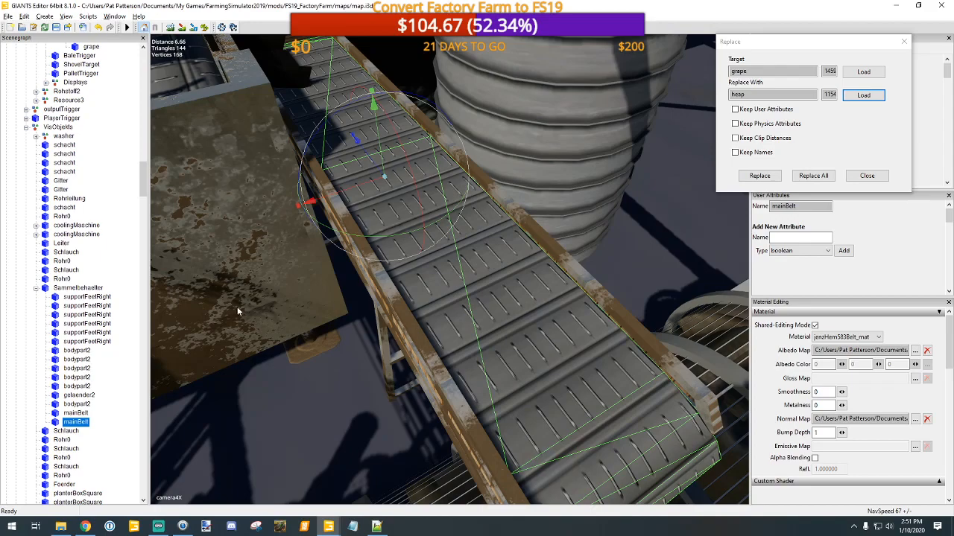
{"action": "scroll", "coordinate": [484, 331], "scroll_direction": "up", "scroll_amount": 4}
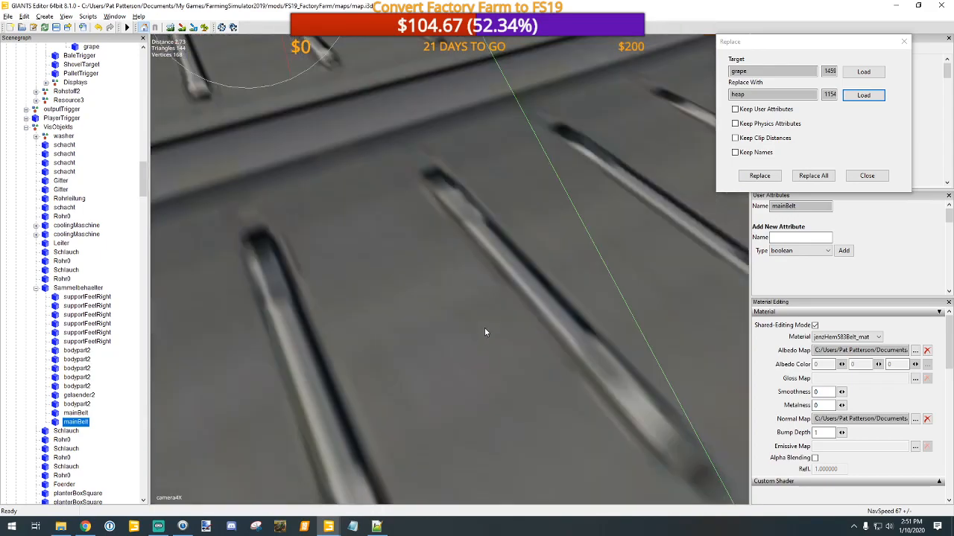
Step: Check the heap node under potatoWasher's TipTrigger and its grape and Plane children one by one
{"action": "scroll", "coordinate": [484, 328], "scroll_direction": "up", "scroll_amount": 2}
{"action": "left_click", "coordinate": [484, 328]}
{"action": "scroll", "coordinate": [484, 333], "scroll_direction": "down", "scroll_amount": 4}
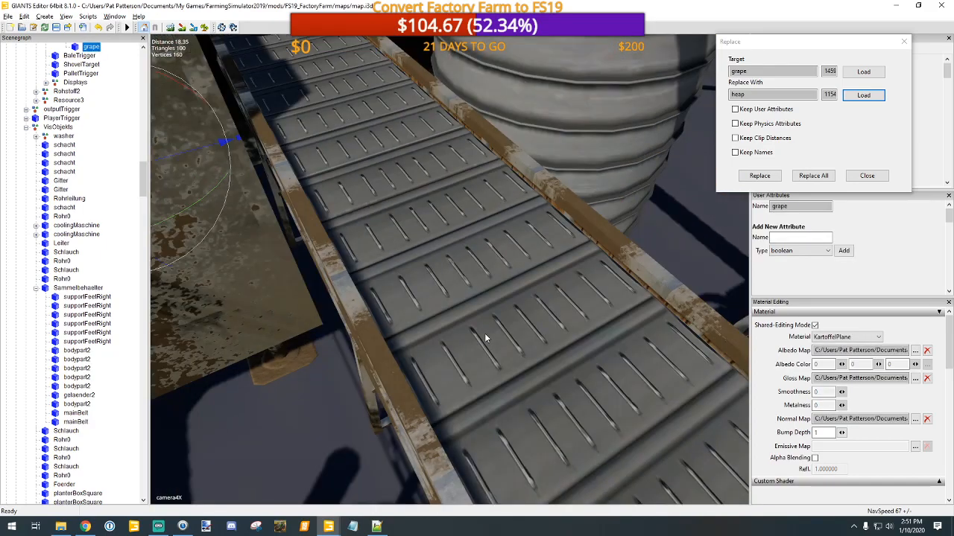
{"action": "scroll", "coordinate": [484, 340], "scroll_direction": "down", "scroll_amount": 3}
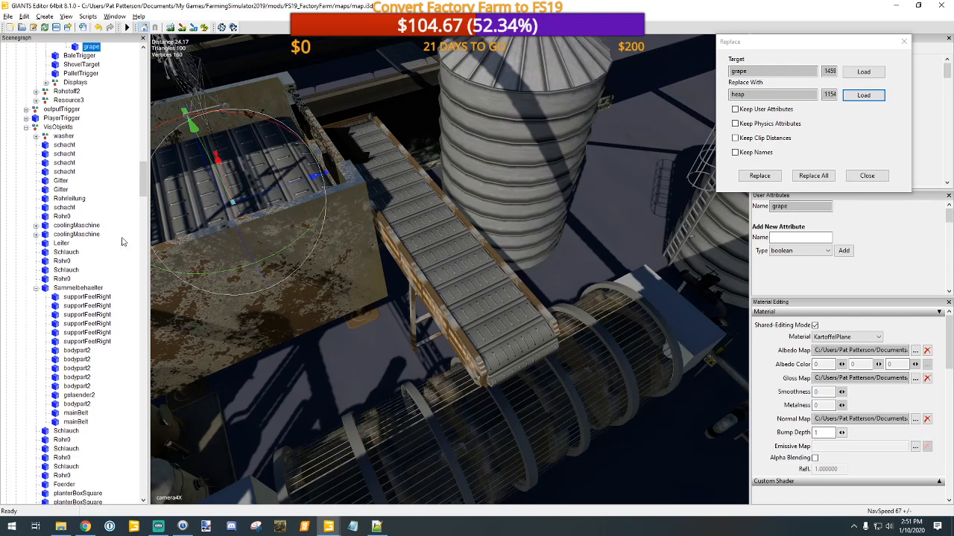
{"action": "scroll", "coordinate": [123, 242], "scroll_direction": "up", "scroll_amount": 4}
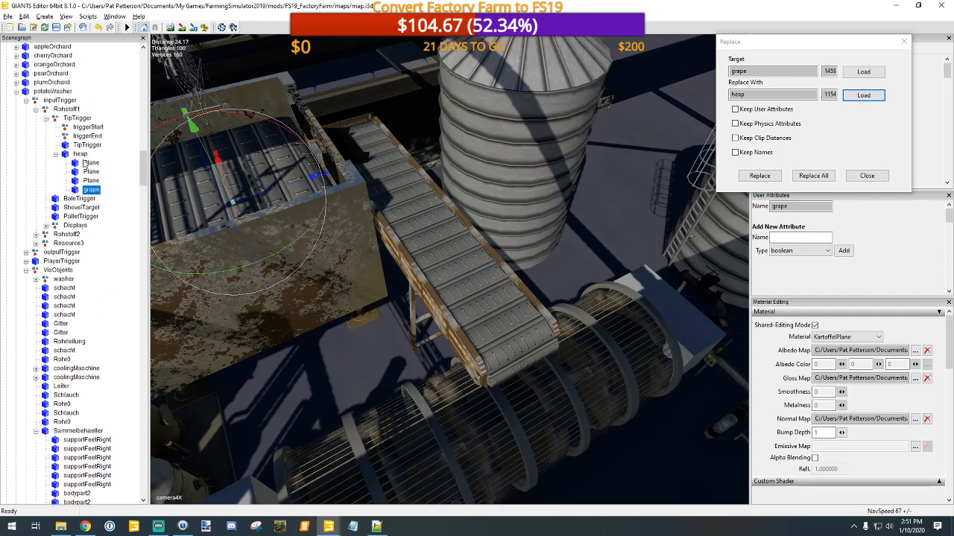
{"action": "scroll", "coordinate": [87, 167], "scroll_direction": "up", "scroll_amount": 2}
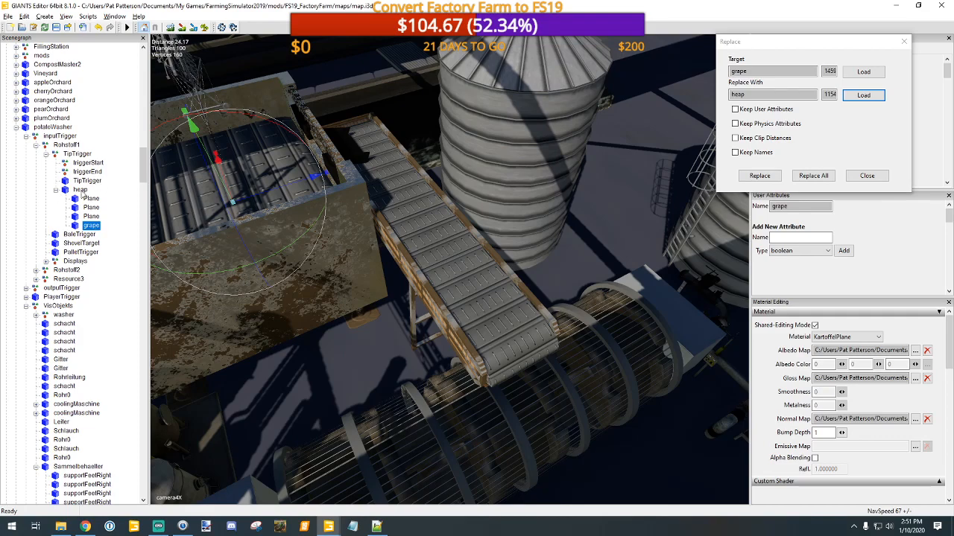
{"action": "left_click", "coordinate": [81, 190]}
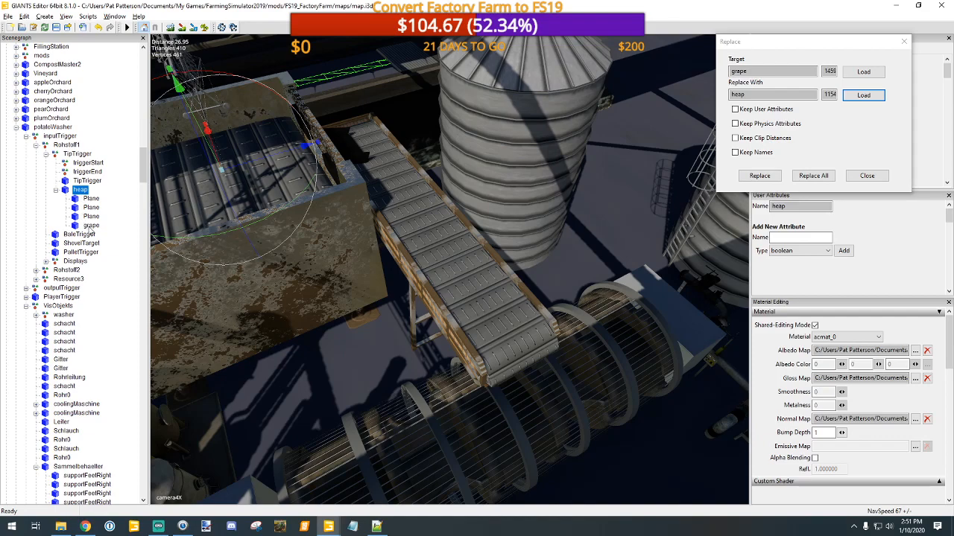
{"action": "left_click", "coordinate": [90, 226]}
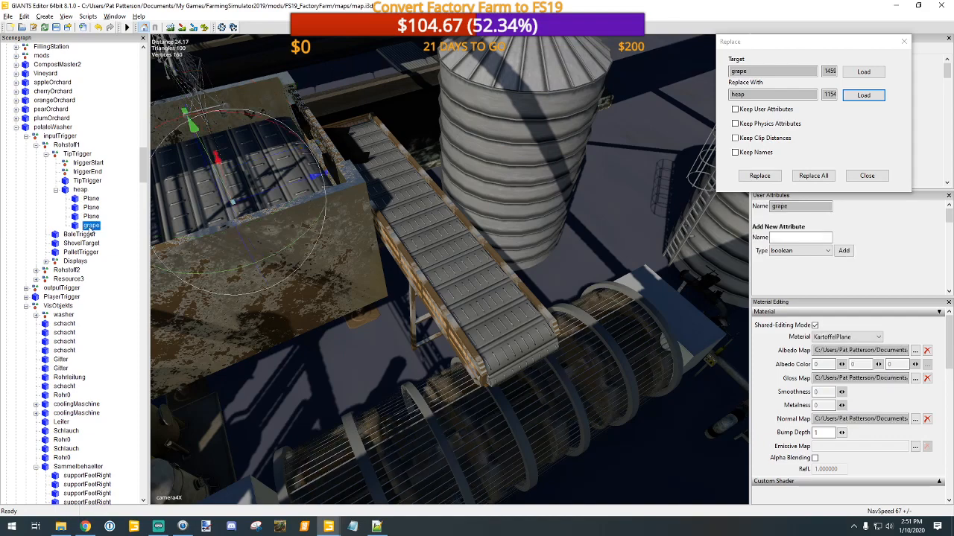
{"action": "left_click", "coordinate": [90, 218]}
{"action": "left_click", "coordinate": [90, 209]}
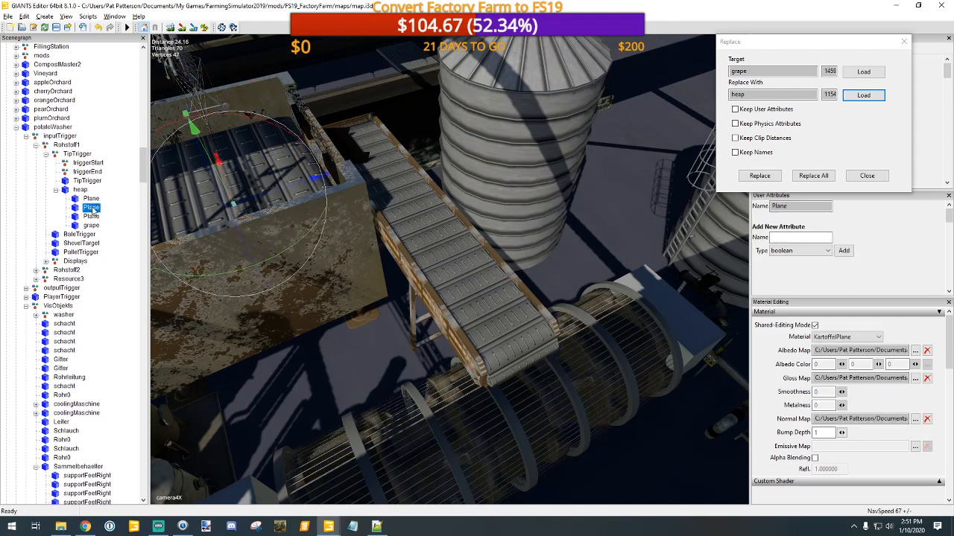
{"action": "left_click", "coordinate": [91, 199]}
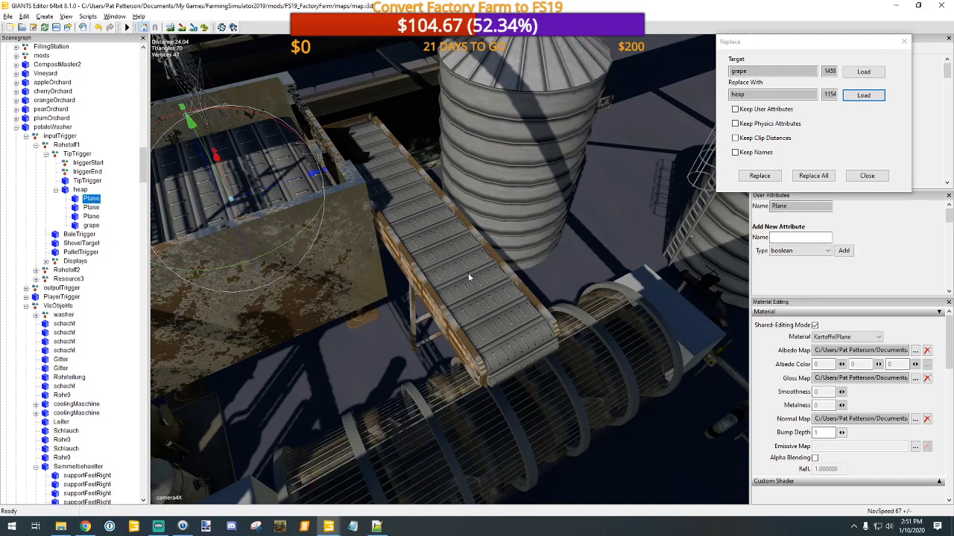
Step: Try moving the mainBelt of the Potato Washer's sloping conveyor off its frame and undo the move
{"action": "scroll", "coordinate": [485, 284], "scroll_direction": "up", "scroll_amount": 3}
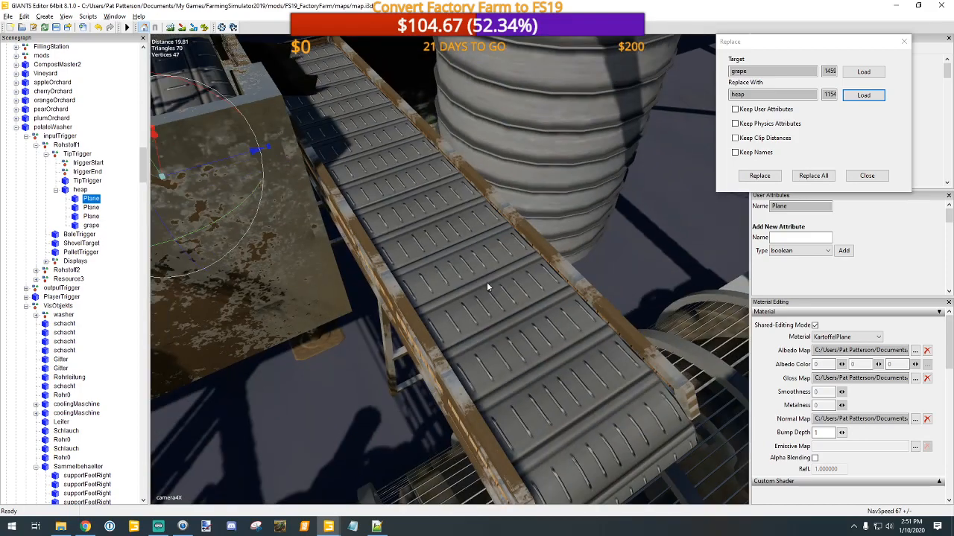
{"action": "scroll", "coordinate": [487, 282], "scroll_direction": "up", "scroll_amount": 1}
{"action": "left_click_drag", "start_coordinate": [487, 284], "coordinate": [668, 313], "text": "alt"}
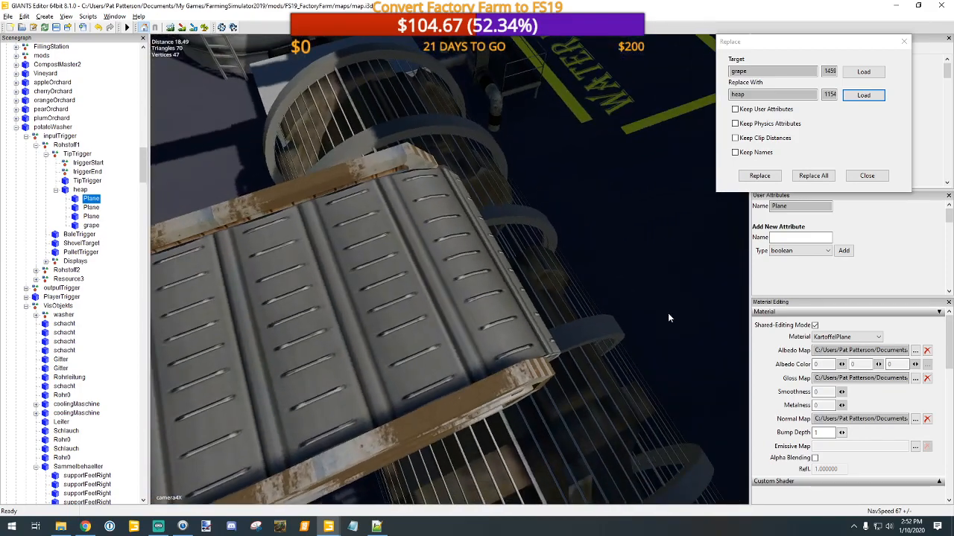
{"action": "scroll", "coordinate": [665, 312], "scroll_direction": "up", "scroll_amount": 5}
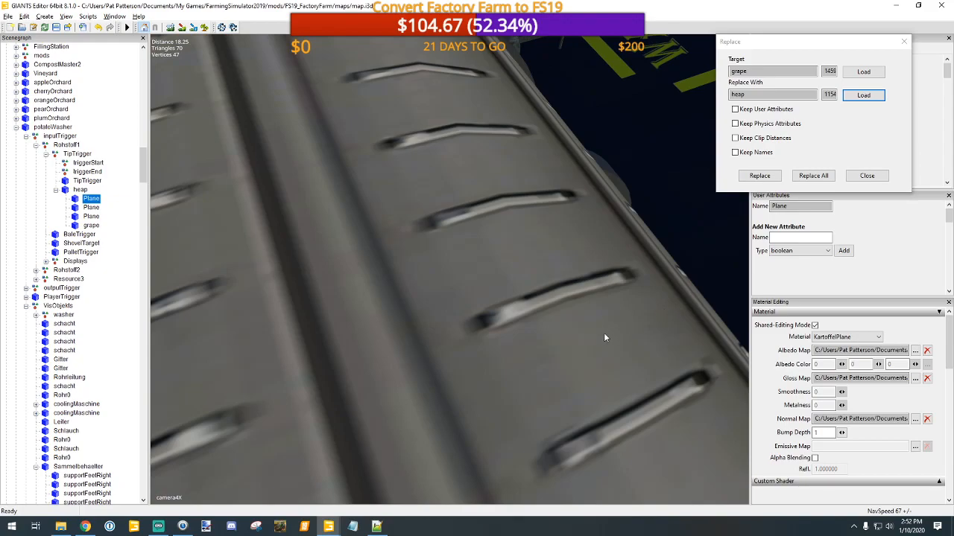
{"action": "left_click", "coordinate": [604, 333]}
{"action": "key", "text": "f"}
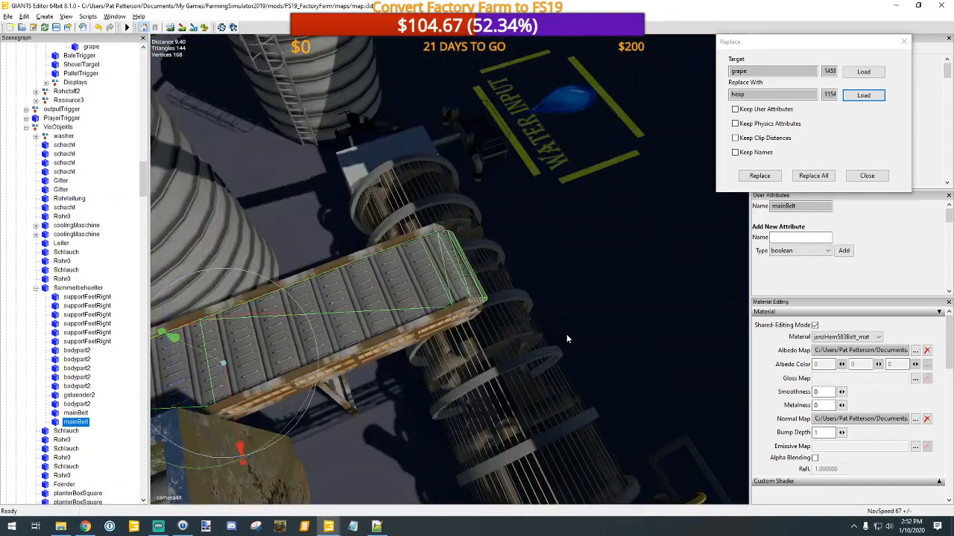
{"action": "left_click_drag", "start_coordinate": [239, 445], "coordinate": [227, 375]}
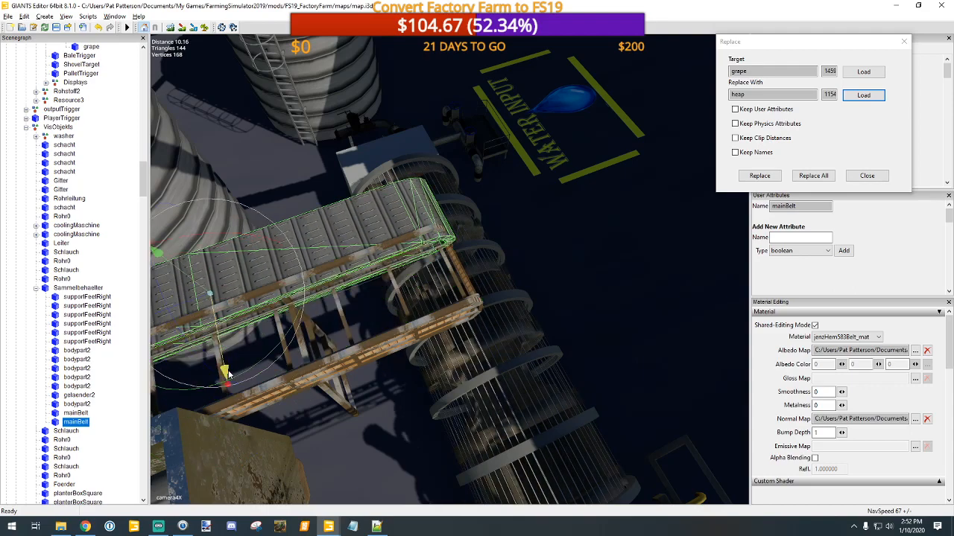
{"action": "key", "text": "ctrl+z"}
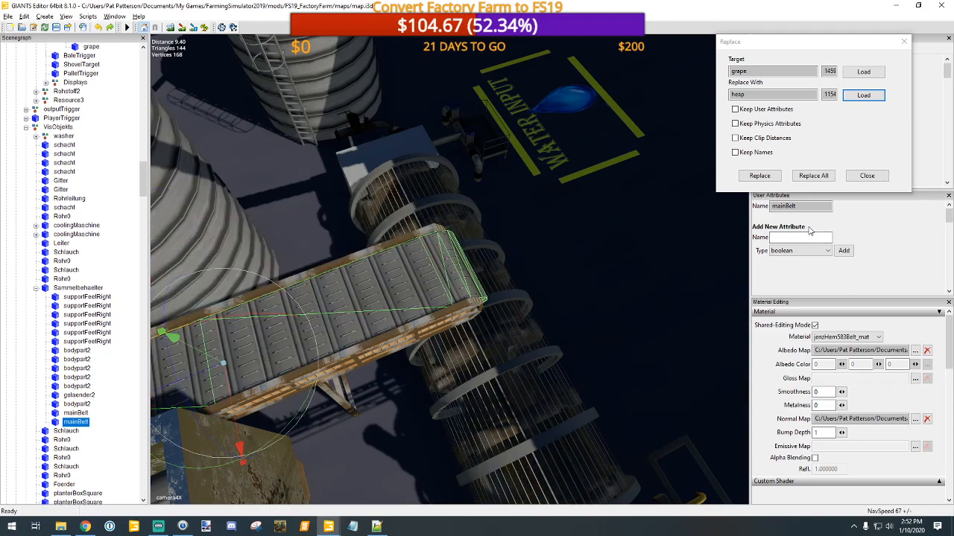
Step: Fly from the Potato Washer across the map to the Winery's yellow tipping bin and examine its inside
{"action": "left_click_drag", "start_coordinate": [490, 326], "coordinate": [70, 228], "text": "alt"}
{"action": "middle_click_drag", "start_coordinate": [402, 160], "coordinate": [526, 520], "text": "alt"}
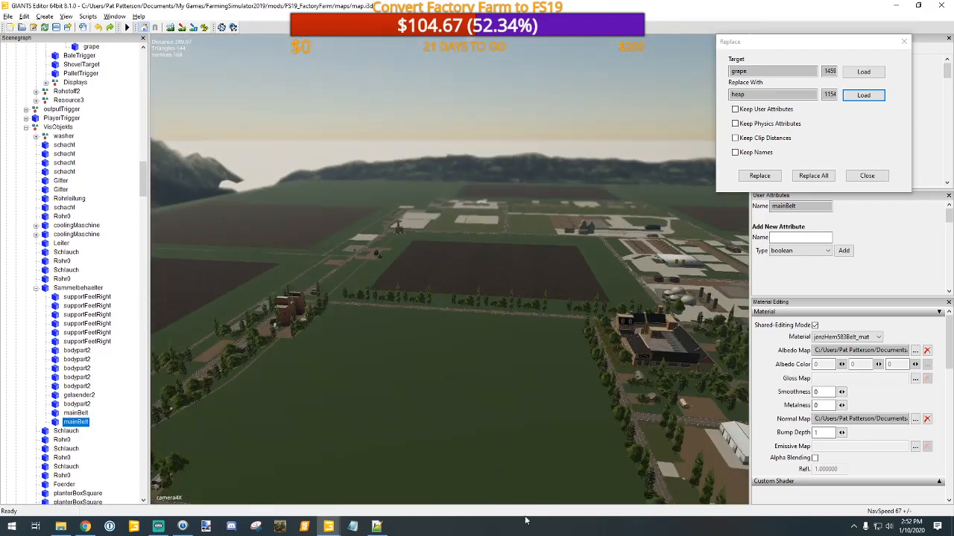
{"action": "middle_click_drag", "start_coordinate": [424, 193], "coordinate": [439, 313], "text": "alt"}
{"action": "scroll", "coordinate": [492, 339], "scroll_direction": "up", "scroll_amount": 3}
{"action": "scroll", "coordinate": [491, 339], "scroll_direction": "up", "scroll_amount": 10}
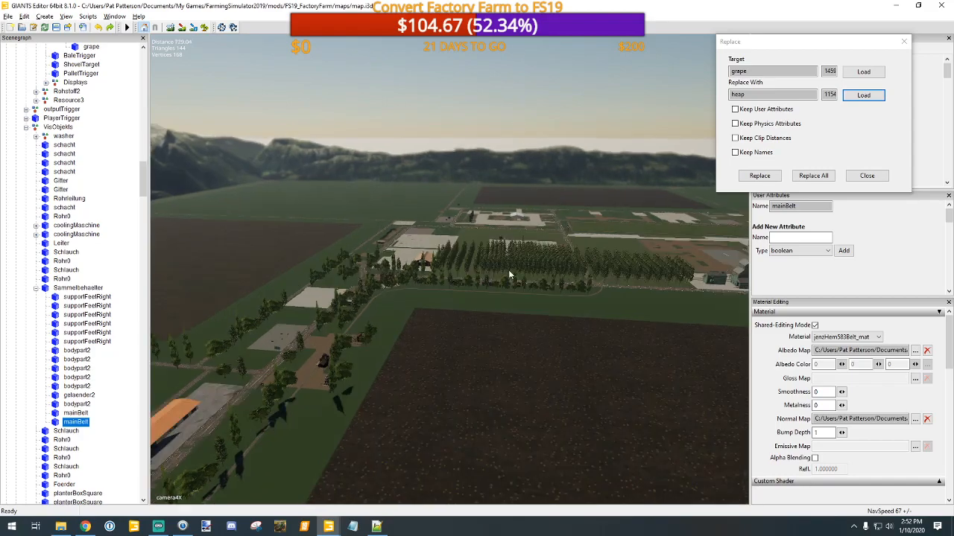
{"action": "scroll", "coordinate": [470, 186], "scroll_direction": "up", "scroll_amount": 4}
{"action": "middle_click_drag", "start_coordinate": [443, 236], "coordinate": [547, 323], "text": "alt"}
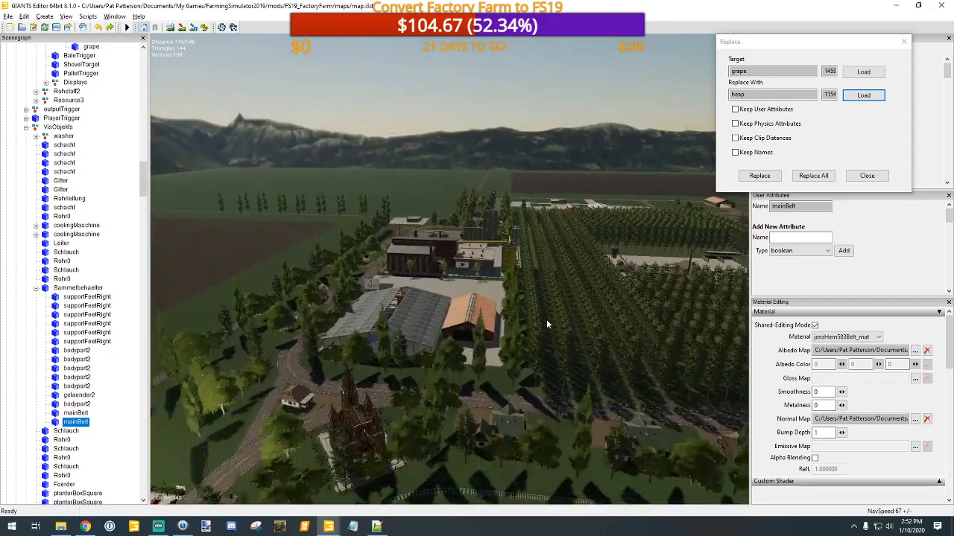
{"action": "scroll", "coordinate": [558, 340], "scroll_direction": "up", "scroll_amount": 5}
{"action": "right_click_drag", "start_coordinate": [579, 86], "coordinate": [496, 335], "text": "alt"}
{"action": "left_click_drag", "start_coordinate": [496, 336], "coordinate": [138, 337], "text": "alt"}
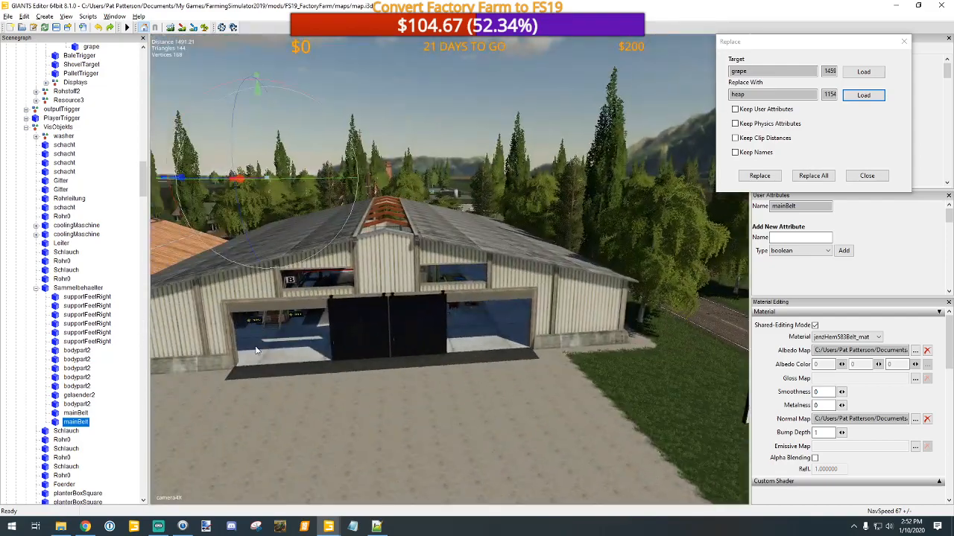
{"action": "middle_click_drag", "start_coordinate": [256, 348], "coordinate": [322, 364], "text": "alt"}
{"action": "scroll", "coordinate": [322, 364], "scroll_direction": "up", "scroll_amount": 5}
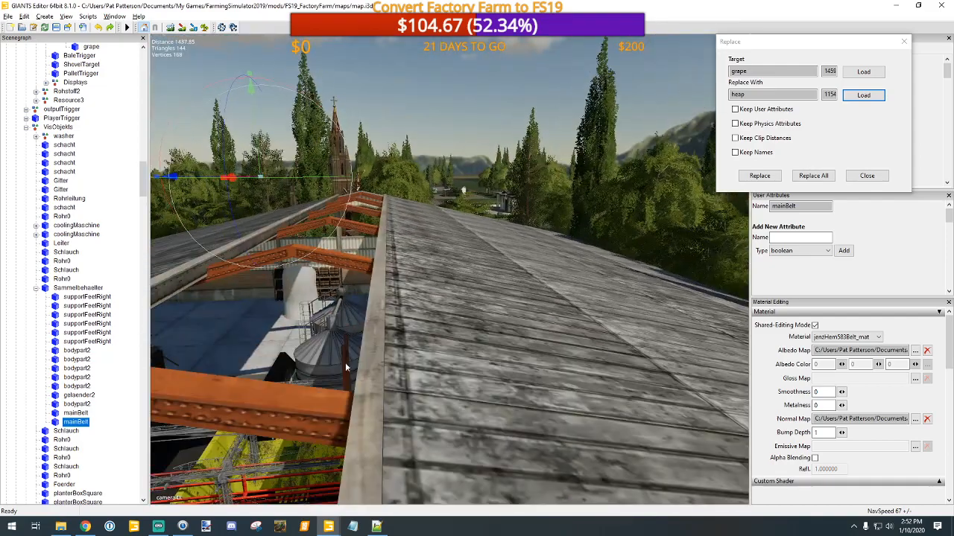
{"action": "left_click_drag", "start_coordinate": [345, 363], "coordinate": [222, 316], "text": "alt"}
{"action": "scroll", "coordinate": [346, 396], "scroll_direction": "up", "scroll_amount": 2}
{"action": "scroll", "coordinate": [346, 393], "scroll_direction": "down", "scroll_amount": 3}
{"action": "scroll", "coordinate": [386, 350], "scroll_direction": "up", "scroll_amount": 4}
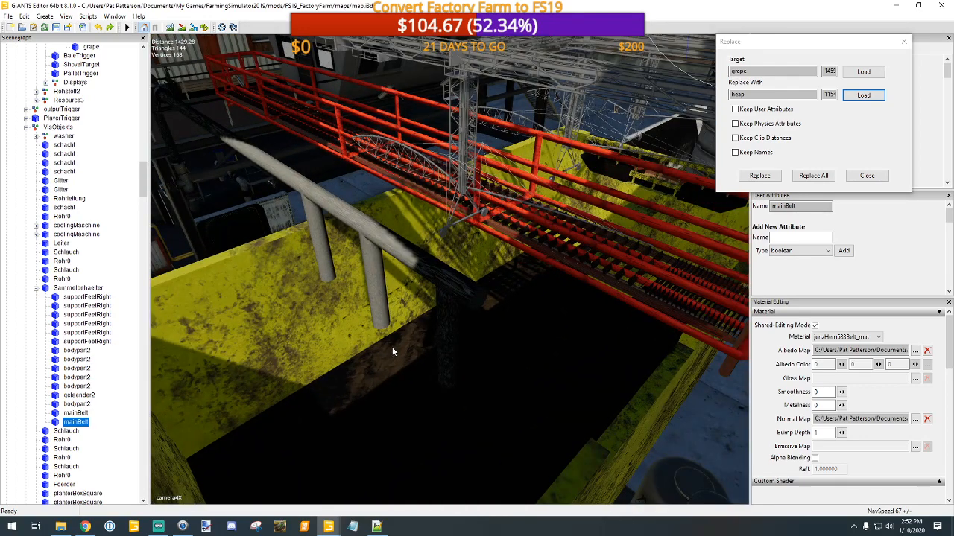
Step: Close the Replace dialog and view the albedo map texture of the first Plane under the Winery's heap
{"action": "left_click", "coordinate": [867, 176]}
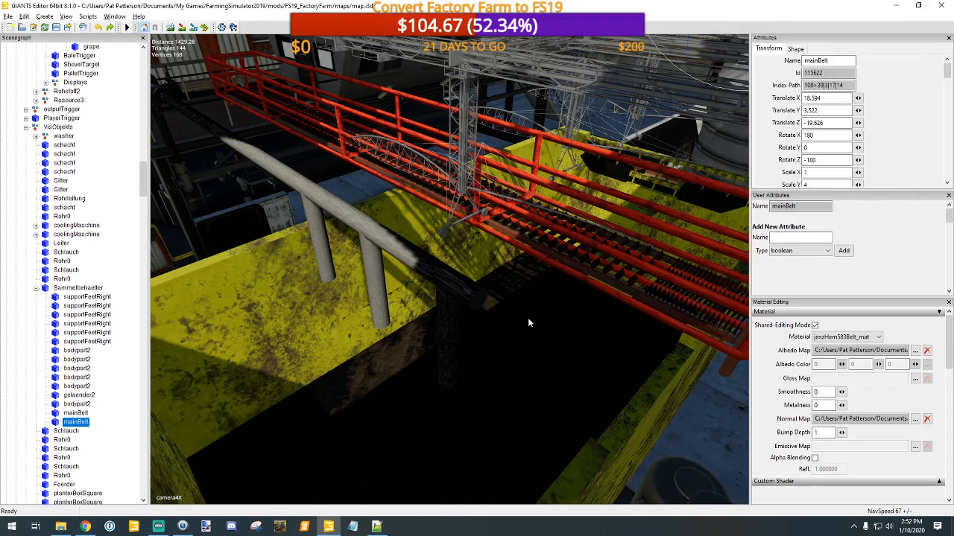
{"action": "scroll", "coordinate": [511, 320], "scroll_direction": "down", "scroll_amount": 5}
{"action": "left_click", "coordinate": [460, 322]}
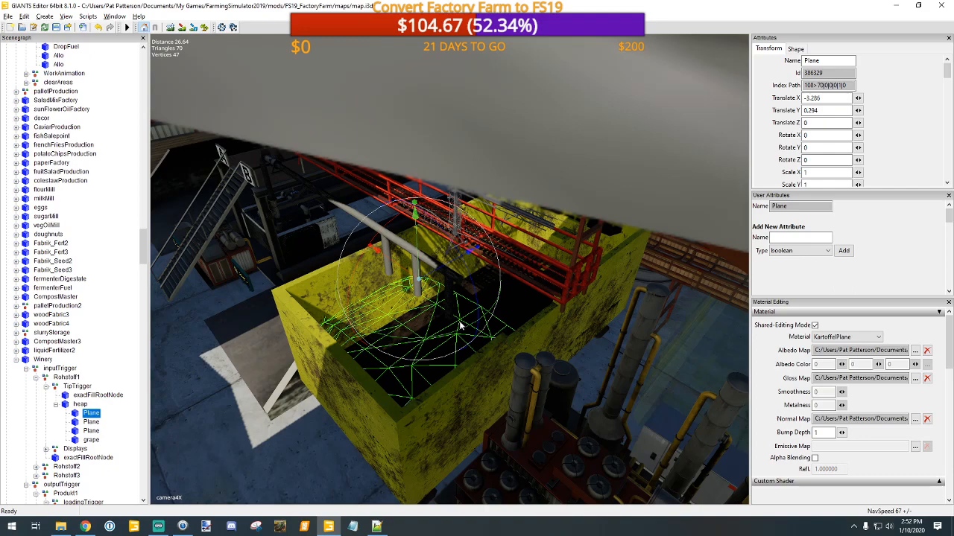
{"action": "left_click", "coordinate": [915, 350]}
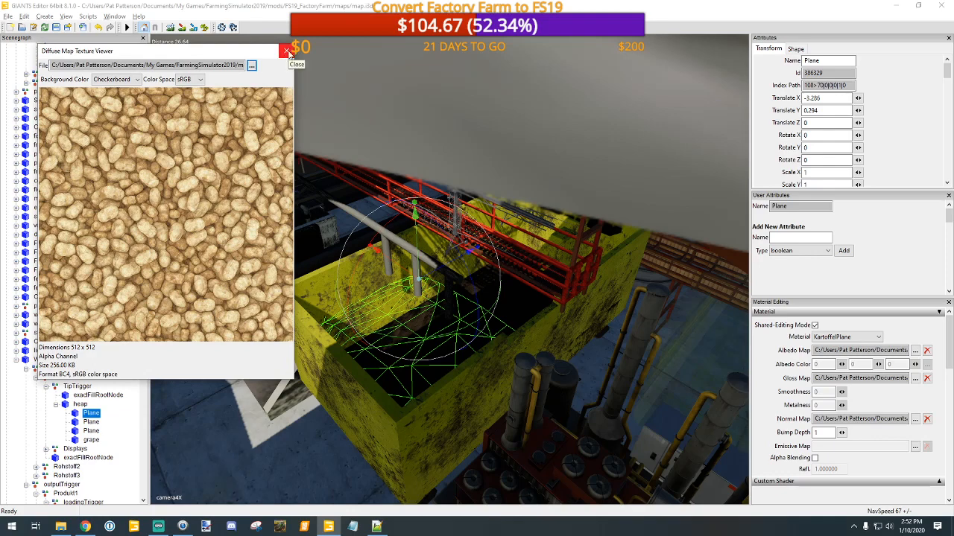
{"action": "left_click", "coordinate": [286, 52]}
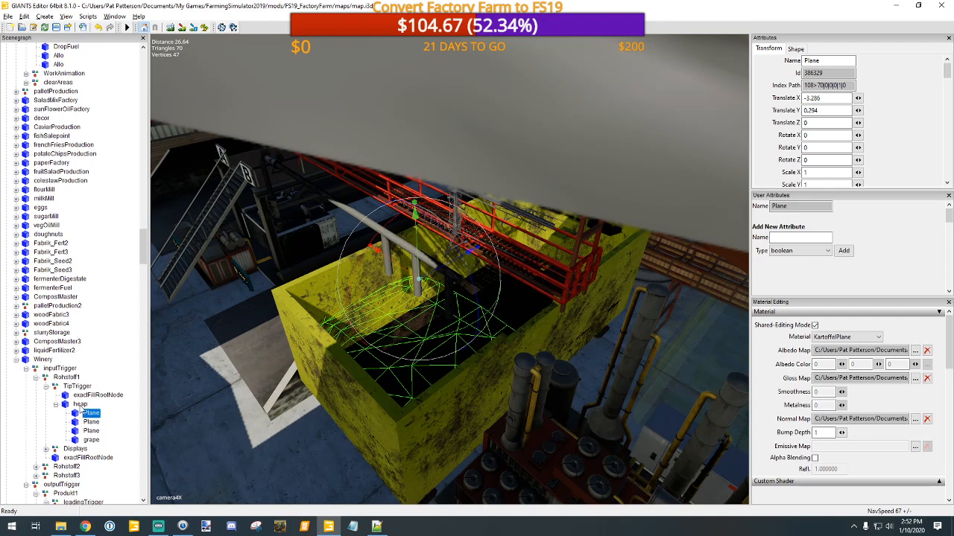
Step: Inspect the gloss map and normal map textures of the Winery's heap node under Rohstoff1's TipTrigger
{"action": "left_click", "coordinate": [79, 405]}
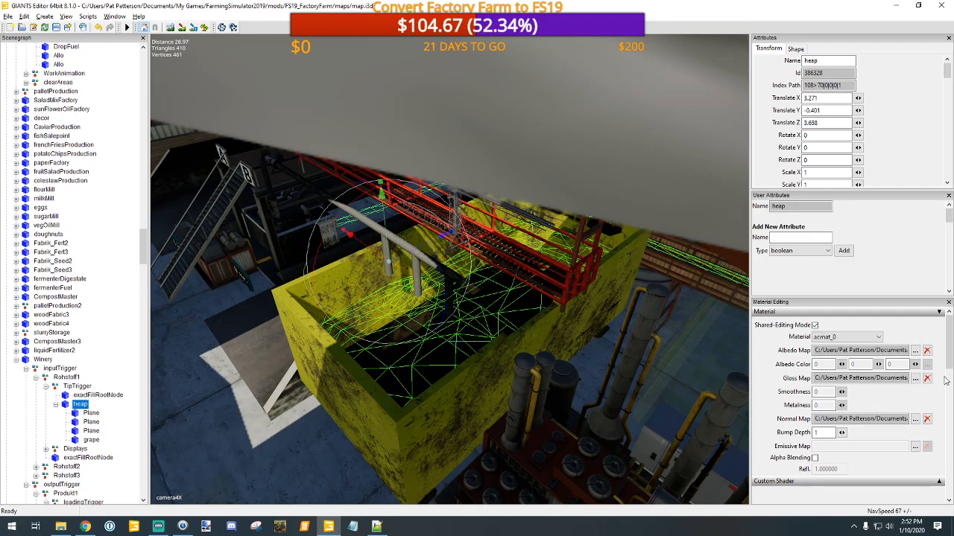
{"action": "left_click", "coordinate": [917, 379]}
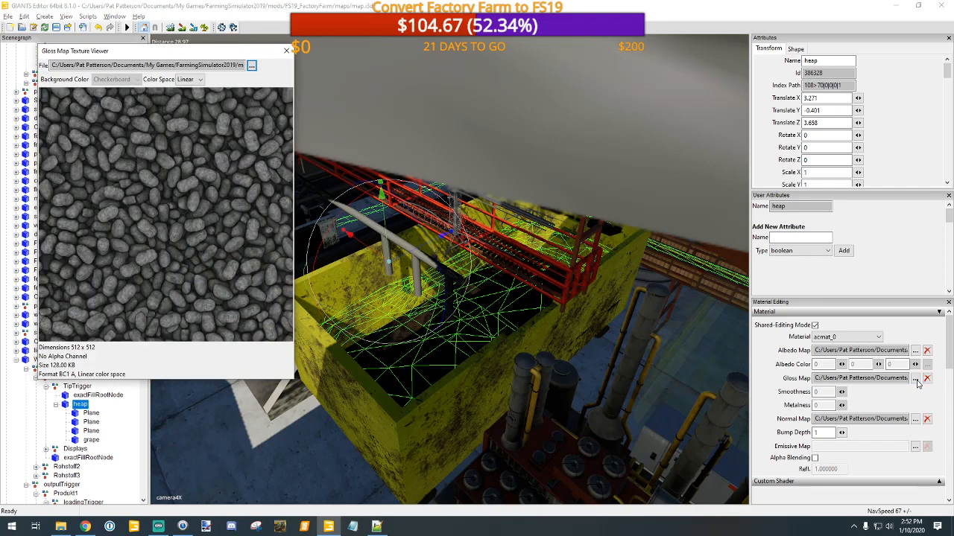
{"action": "left_click", "coordinate": [286, 51]}
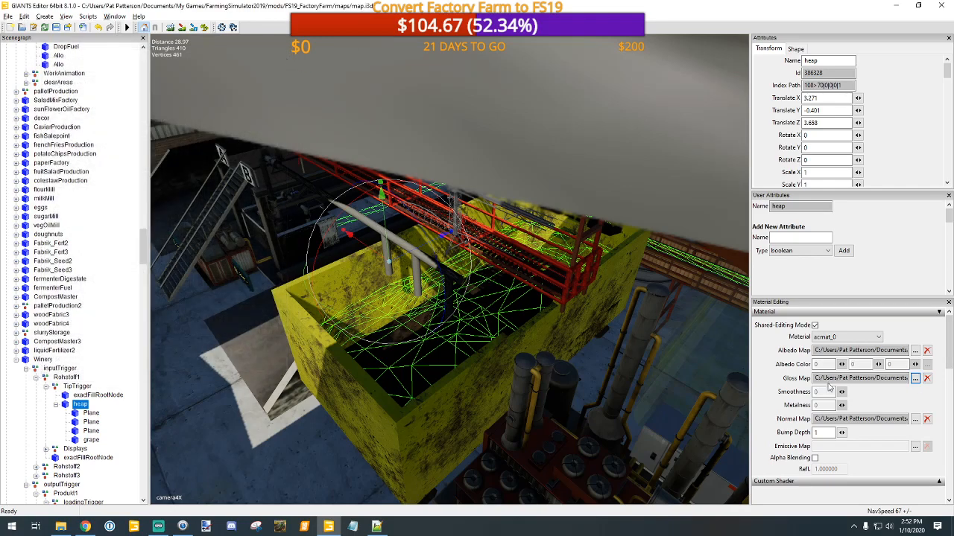
{"action": "left_click", "coordinate": [916, 421]}
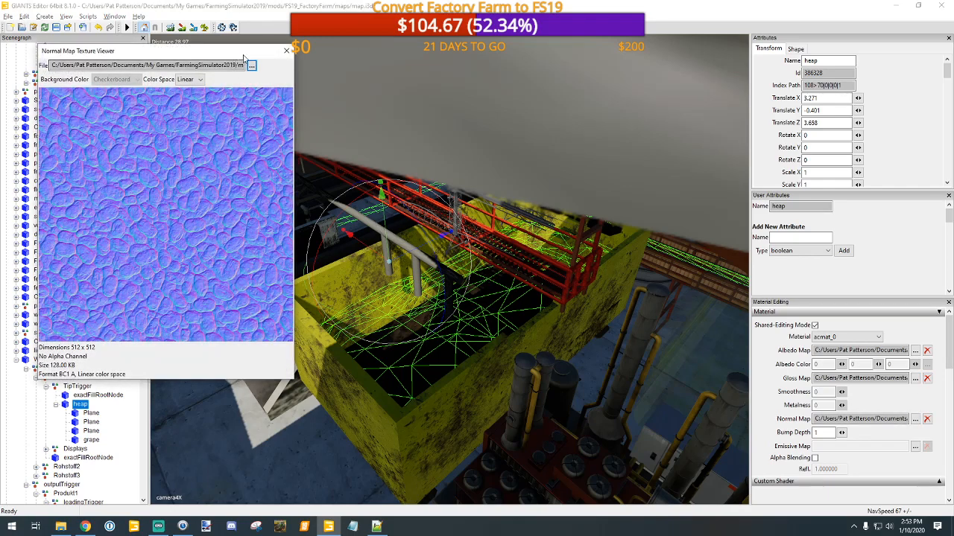
{"action": "left_click", "coordinate": [284, 52]}
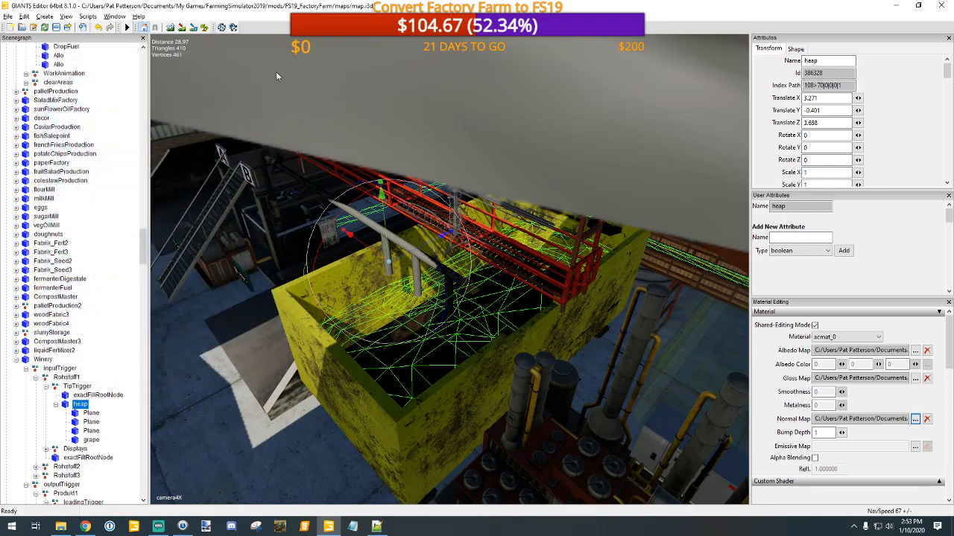
Step: Undo back through the replacement of the Winery's grape node with heap and expand the grape node under Rohstoff1's TipTrigger
{"action": "left_click", "coordinate": [97, 27]}
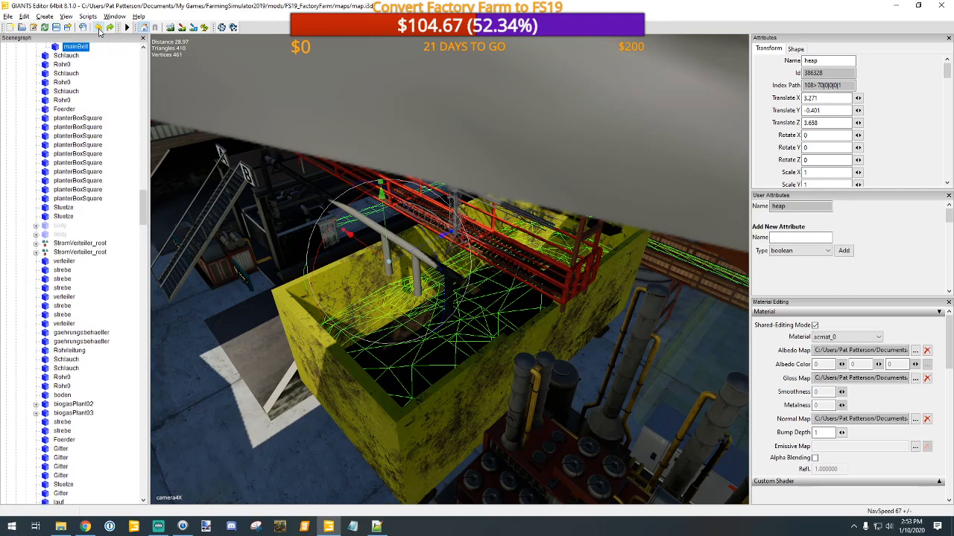
{"action": "left_click", "coordinate": [98, 28]}
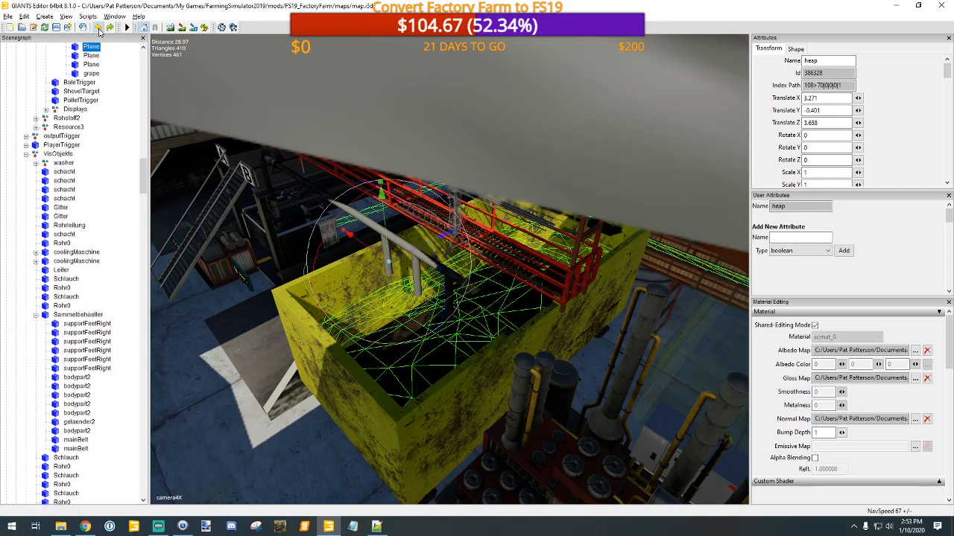
{"action": "left_click", "coordinate": [98, 27]}
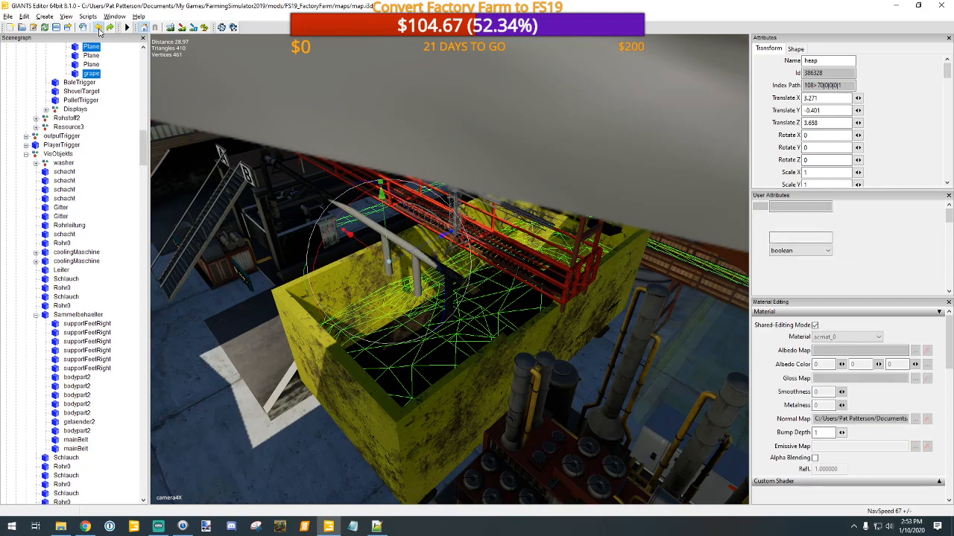
{"action": "left_click", "coordinate": [98, 27]}
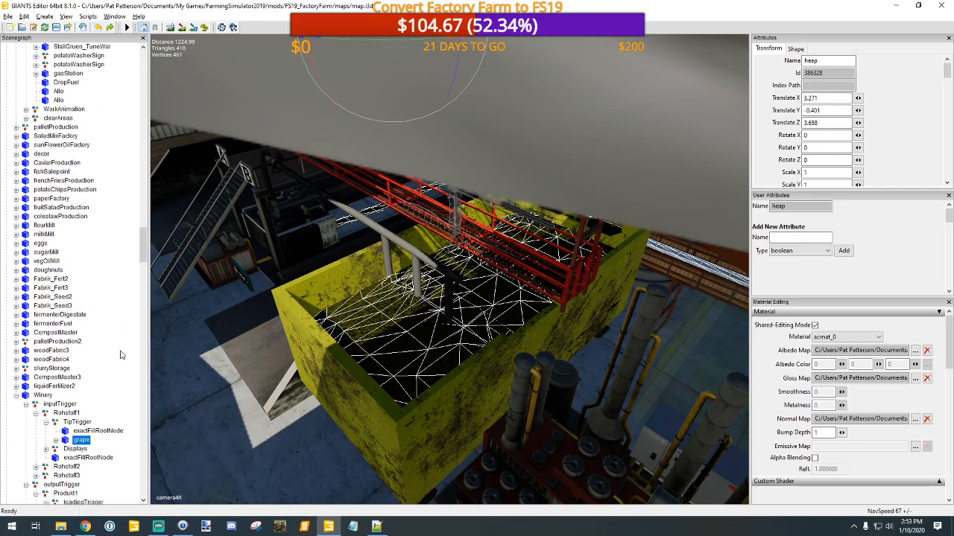
{"action": "scroll", "coordinate": [122, 356], "scroll_direction": "down", "scroll_amount": 1}
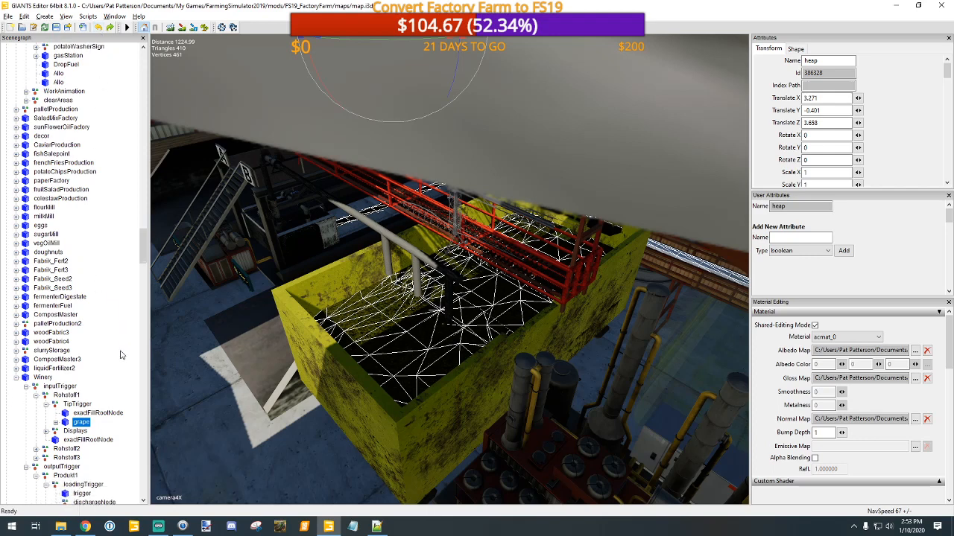
{"action": "left_click", "coordinate": [55, 423]}
{"action": "scroll", "coordinate": [474, 415], "scroll_direction": "up", "scroll_amount": 2}
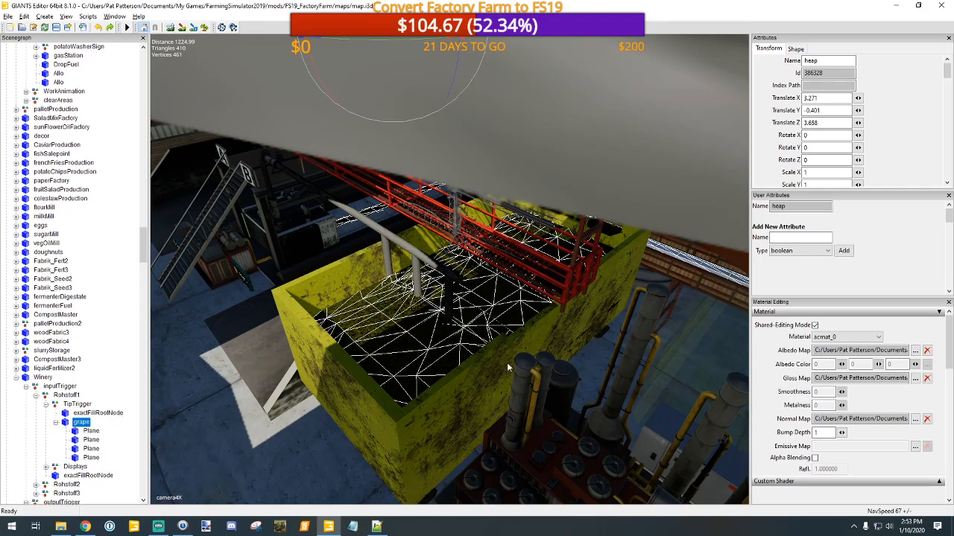
Step: Examine the grape node's surface mesh inside the Winery's yellow tipping bin from closer and from another angle
{"action": "scroll", "coordinate": [464, 319], "scroll_direction": "up", "scroll_amount": 5}
{"action": "scroll", "coordinate": [464, 316], "scroll_direction": "down", "scroll_amount": 5}
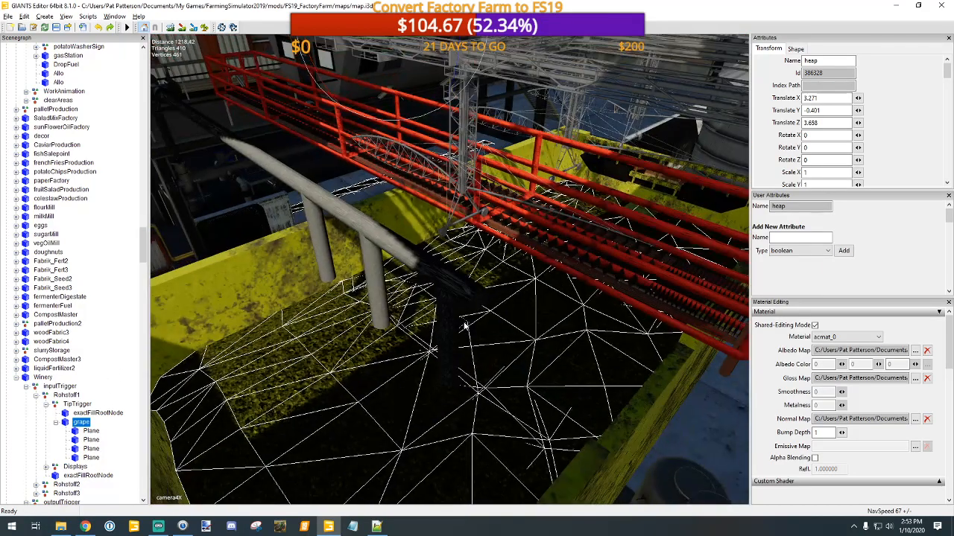
{"action": "middle_click_drag", "start_coordinate": [464, 319], "coordinate": [547, 318], "text": "alt"}
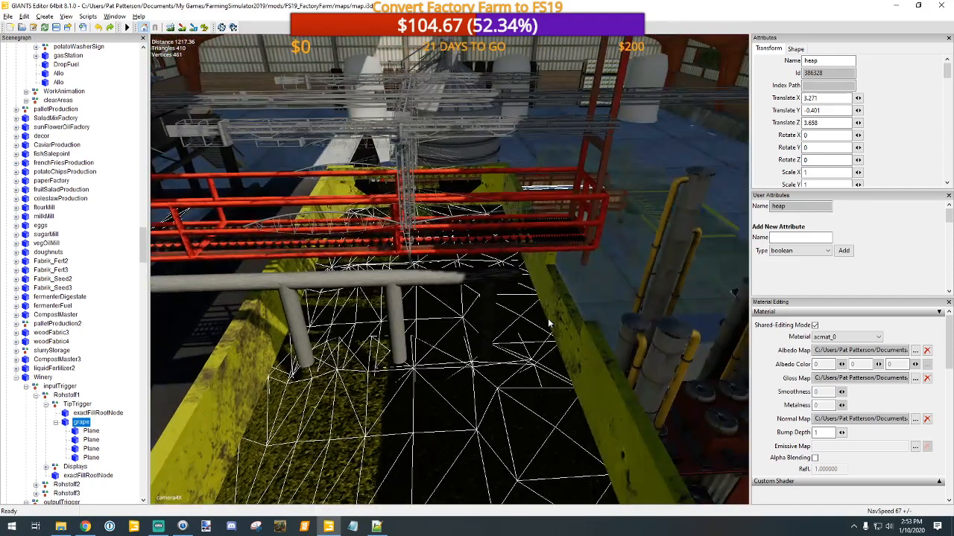
{"action": "scroll", "coordinate": [537, 319], "scroll_direction": "down", "scroll_amount": 10}
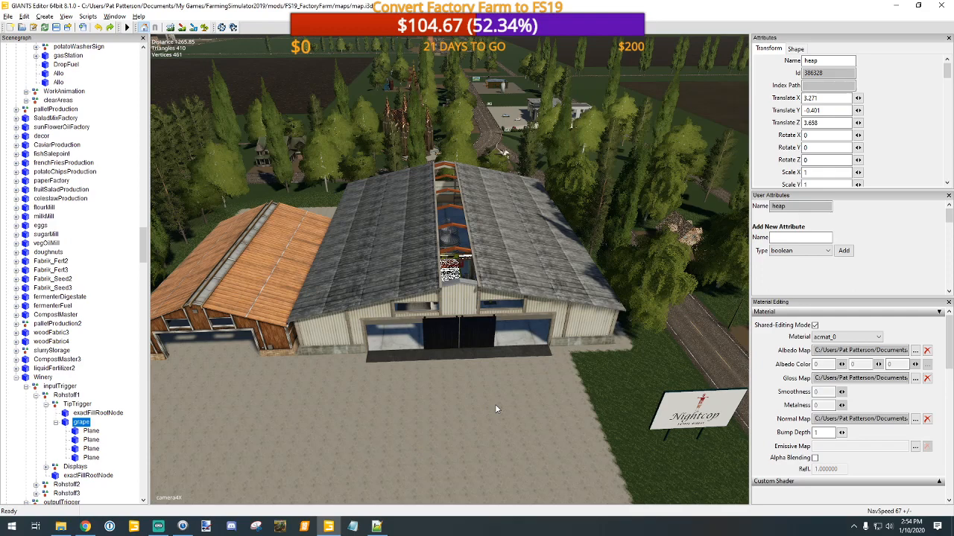
Step: Fly over the Winery building and back inside to examine the white conveyor surface beside the yellow bin
{"action": "left_click_drag", "start_coordinate": [571, 328], "coordinate": [484, 317], "text": "alt"}
{"action": "middle_click_drag", "start_coordinate": [576, 298], "coordinate": [533, 362], "text": "alt"}
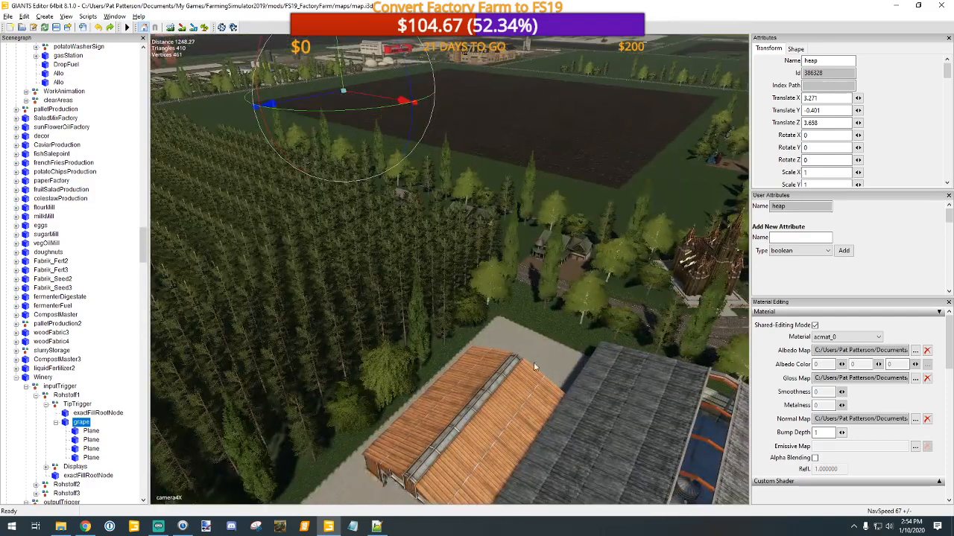
{"action": "left_click_drag", "start_coordinate": [533, 362], "coordinate": [614, 328], "text": "alt"}
{"action": "right_click_drag", "start_coordinate": [615, 327], "coordinate": [612, 219], "text": "alt"}
{"action": "left_click_drag", "start_coordinate": [543, 240], "coordinate": [789, 239], "text": "alt"}
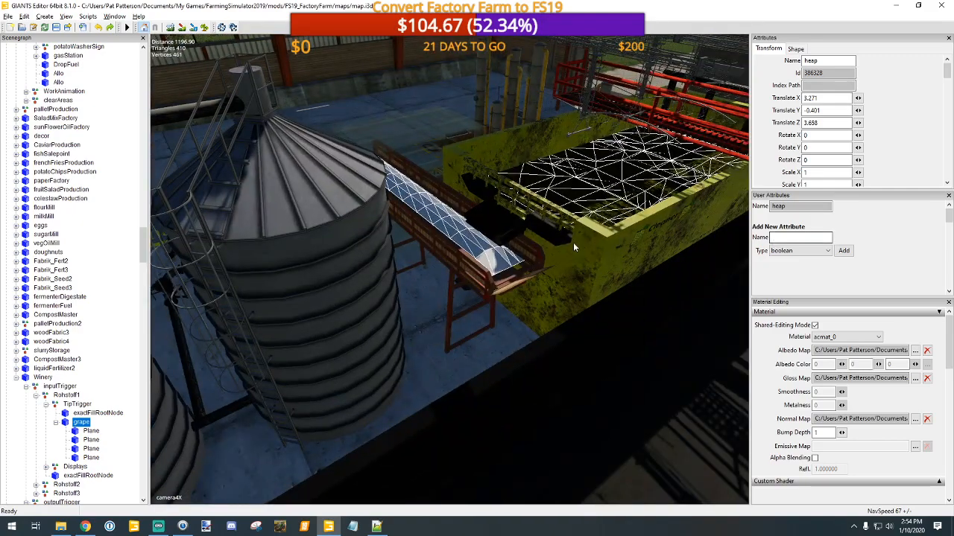
{"action": "left_click_drag", "start_coordinate": [580, 241], "coordinate": [578, 247], "text": "alt"}
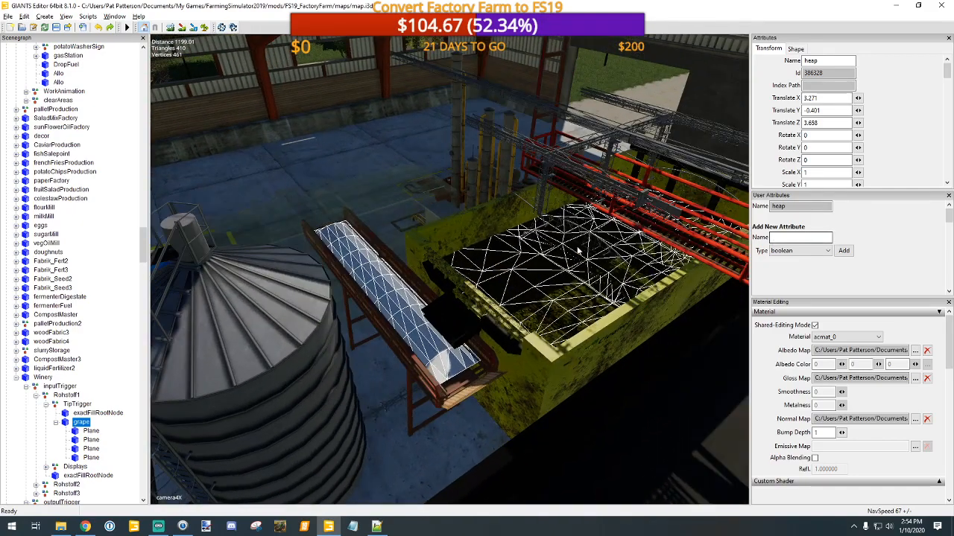
{"action": "right_click_drag", "start_coordinate": [579, 246], "coordinate": [576, 231], "text": "alt"}
{"action": "left_click_drag", "start_coordinate": [576, 232], "coordinate": [567, 237], "text": "alt"}
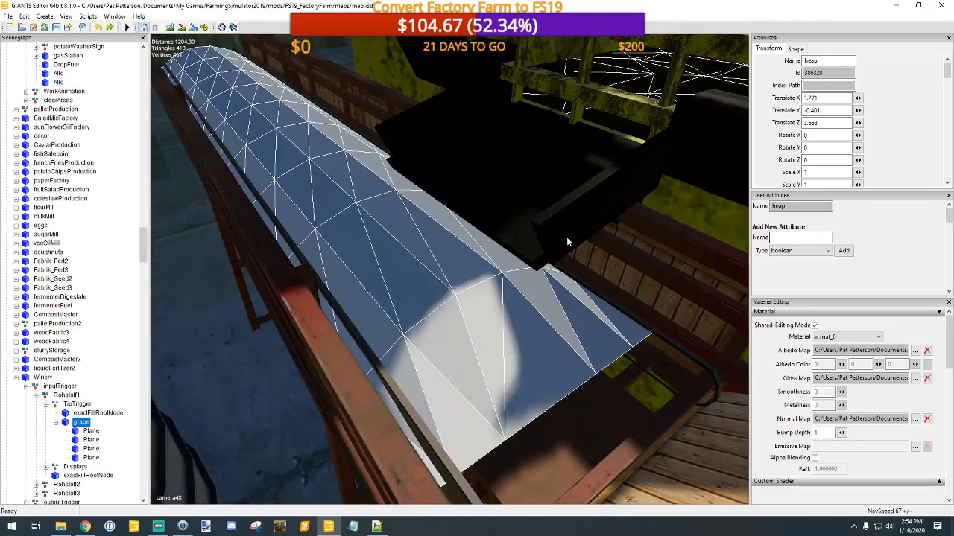
Step: Select the second mainBelt under Sammelbehaelter and examine the conveyor's white surface up close from several angles
{"action": "left_click", "coordinate": [485, 340]}
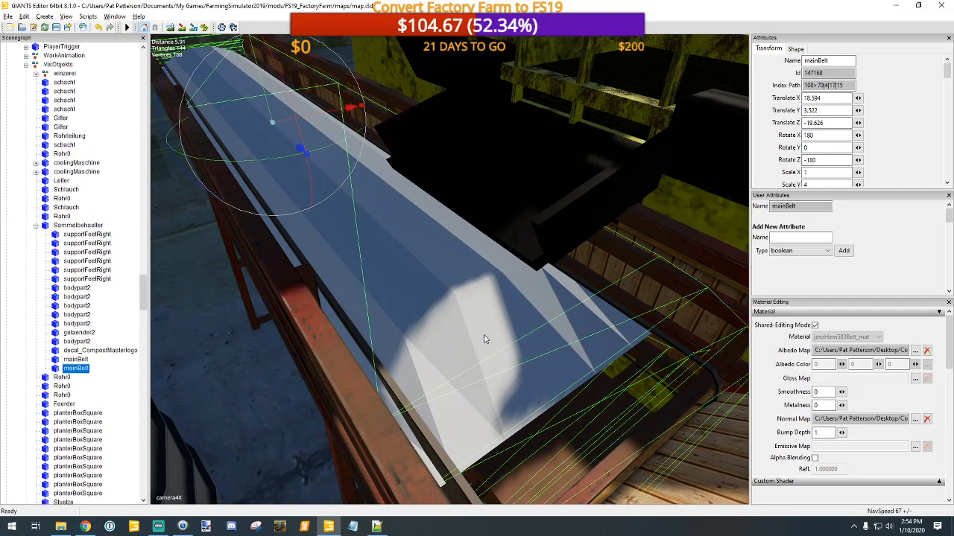
{"action": "key", "text": "f"}
{"action": "scroll", "coordinate": [474, 331], "scroll_direction": "down", "scroll_amount": 2}
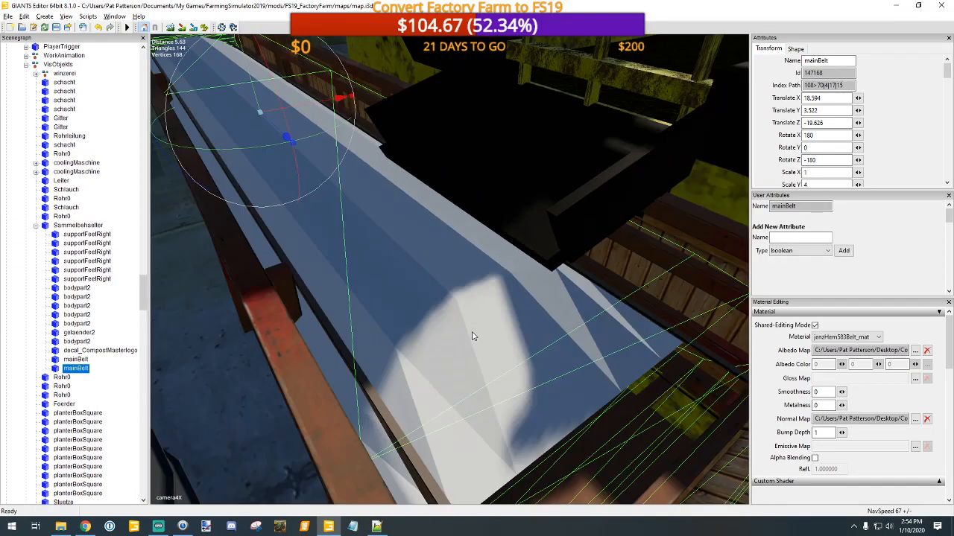
{"action": "scroll", "coordinate": [472, 333], "scroll_direction": "up", "scroll_amount": 1}
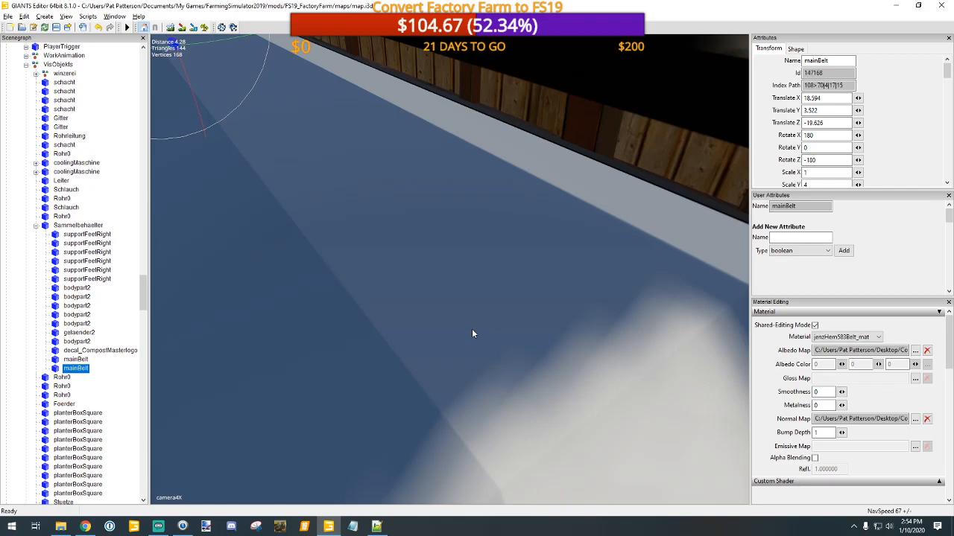
{"action": "scroll", "coordinate": [471, 334], "scroll_direction": "down", "scroll_amount": 3}
{"action": "scroll", "coordinate": [470, 335], "scroll_direction": "up", "scroll_amount": 4}
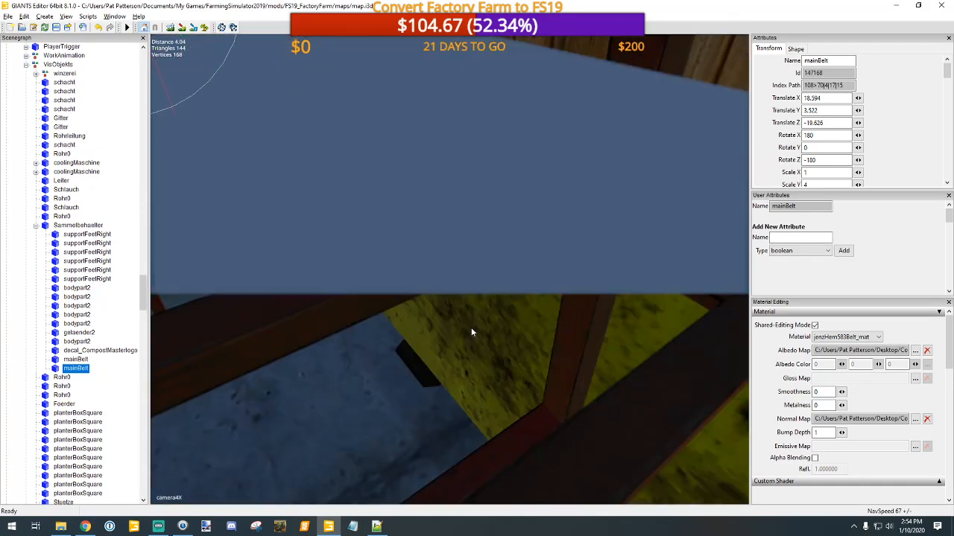
{"action": "scroll", "coordinate": [470, 330], "scroll_direction": "up", "scroll_amount": 4}
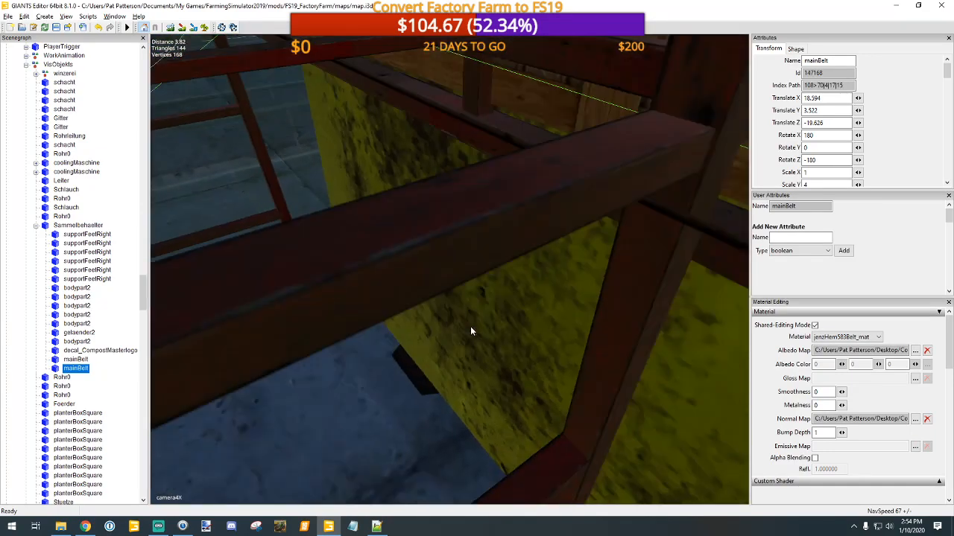
{"action": "scroll", "coordinate": [471, 332], "scroll_direction": "up", "scroll_amount": 1}
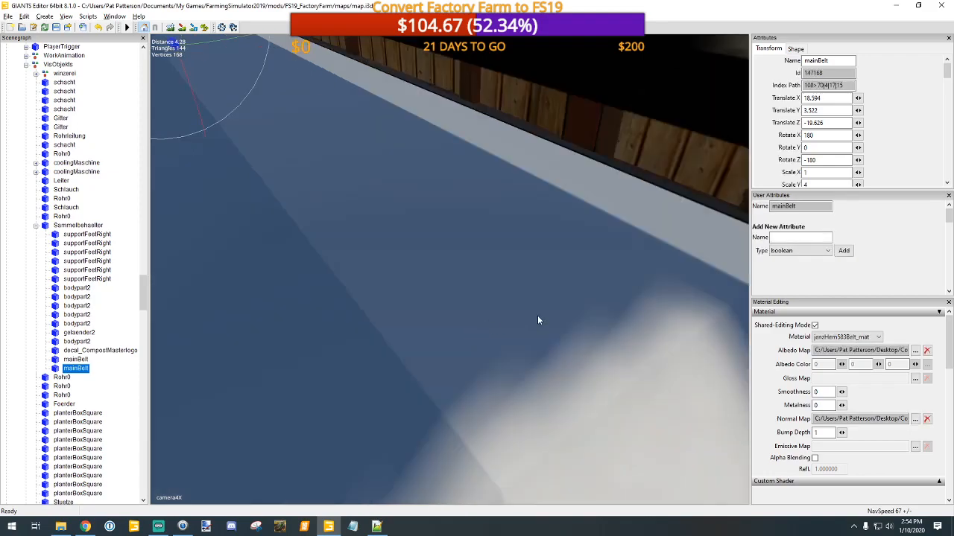
{"action": "scroll", "coordinate": [536, 316], "scroll_direction": "up", "scroll_amount": 4}
{"action": "left_click_drag", "start_coordinate": [534, 316], "coordinate": [471, 304], "text": "alt"}
{"action": "scroll", "coordinate": [306, 268], "scroll_direction": "up", "scroll_amount": 3}
{"action": "scroll", "coordinate": [471, 305], "scroll_direction": "up", "scroll_amount": 3}
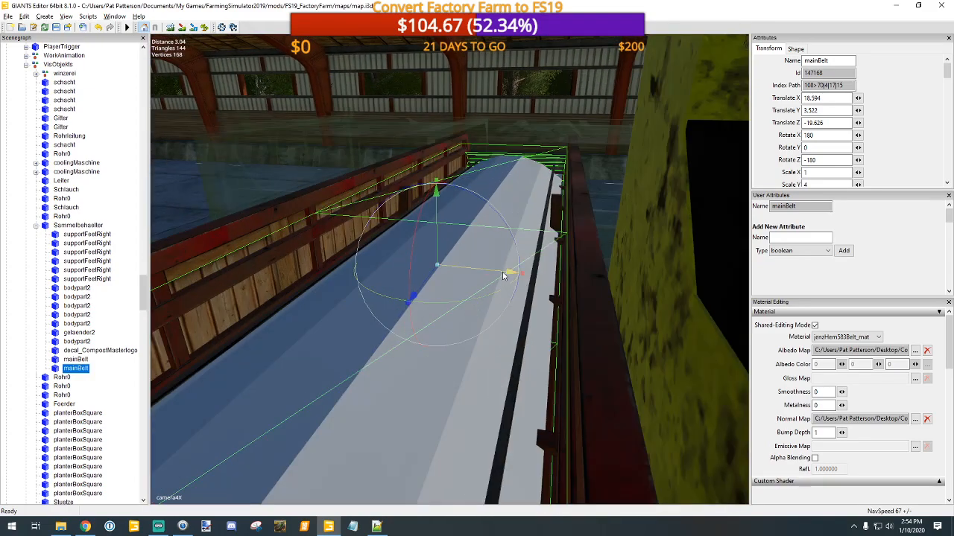
{"action": "left_click_drag", "start_coordinate": [503, 276], "coordinate": [355, 247]}
Step: Check the albedo map of the grape node's second Plane on the conveyor, cancel the texture choice and undo back to the mainBelt selection
{"action": "left_click", "coordinate": [454, 313]}
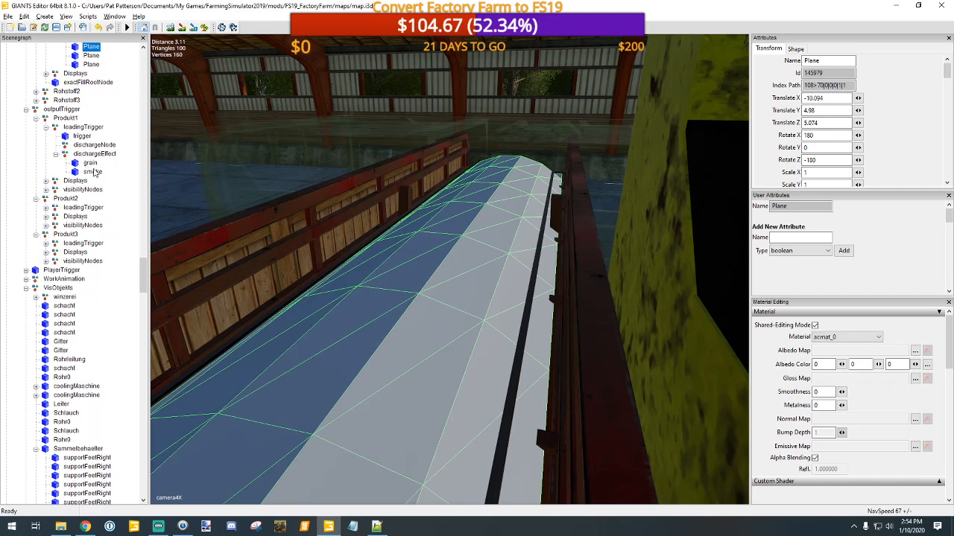
{"action": "scroll", "coordinate": [95, 173], "scroll_direction": "up", "scroll_amount": 3}
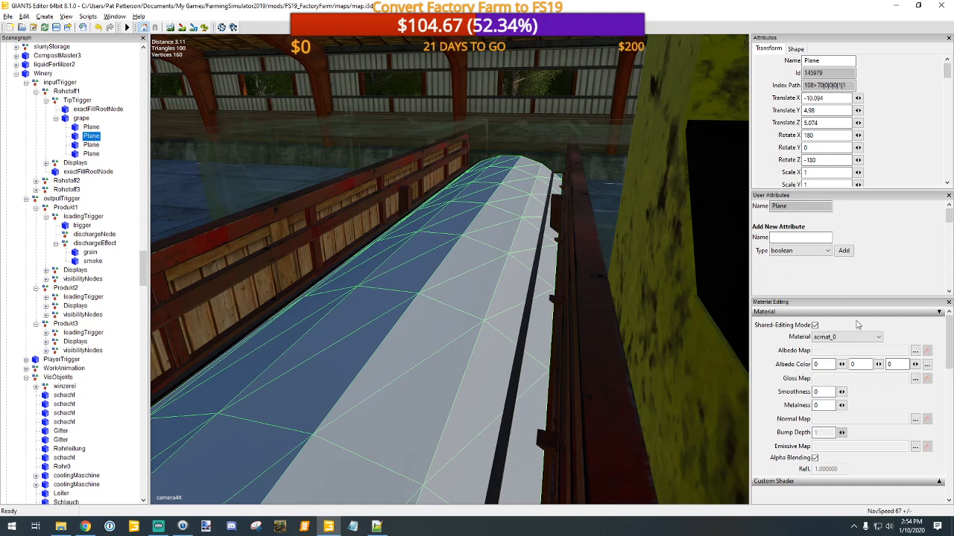
{"action": "left_click", "coordinate": [915, 351]}
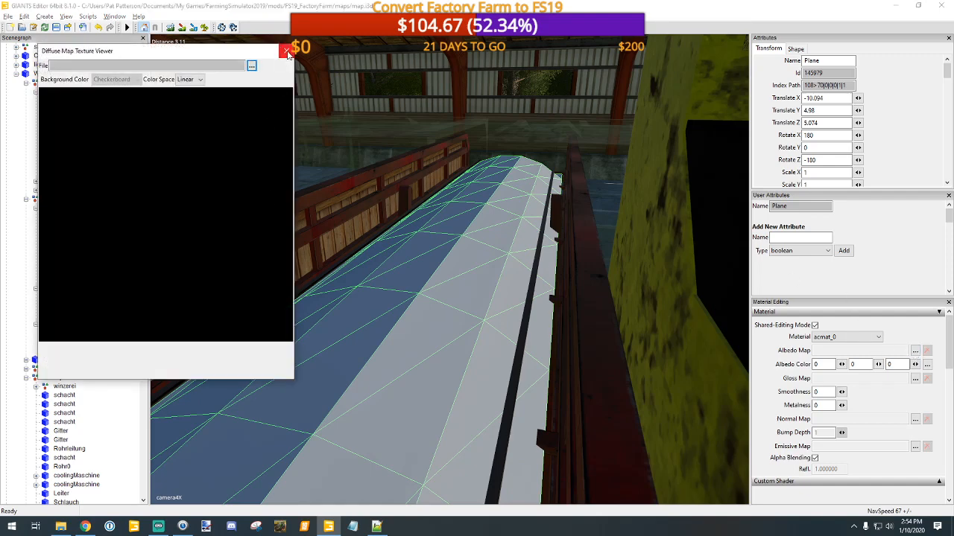
{"action": "left_click", "coordinate": [252, 66]}
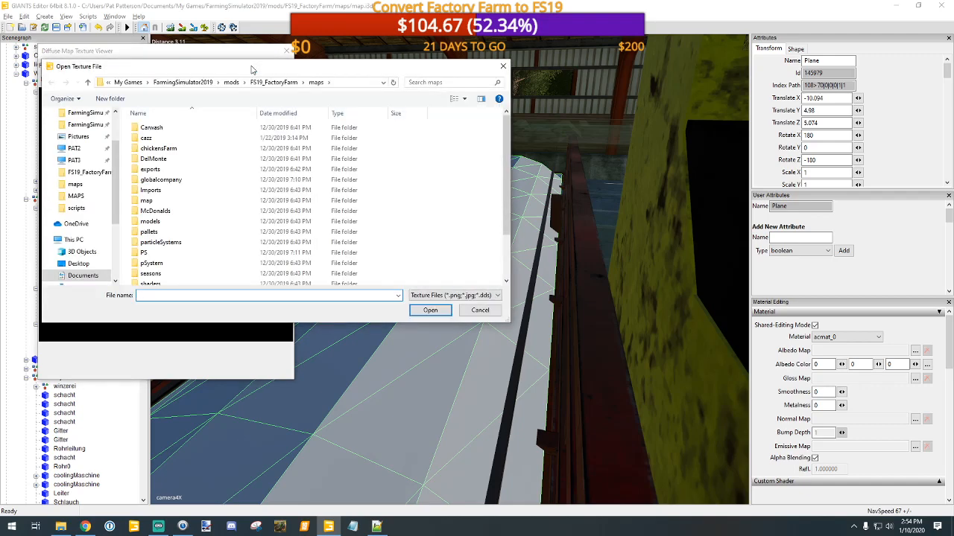
{"action": "left_click", "coordinate": [503, 66]}
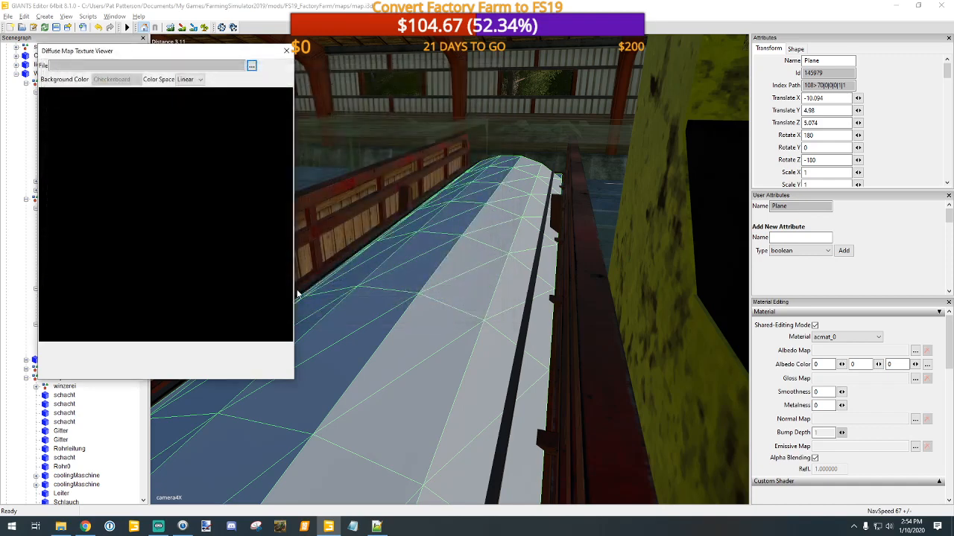
{"action": "left_click", "coordinate": [286, 51]}
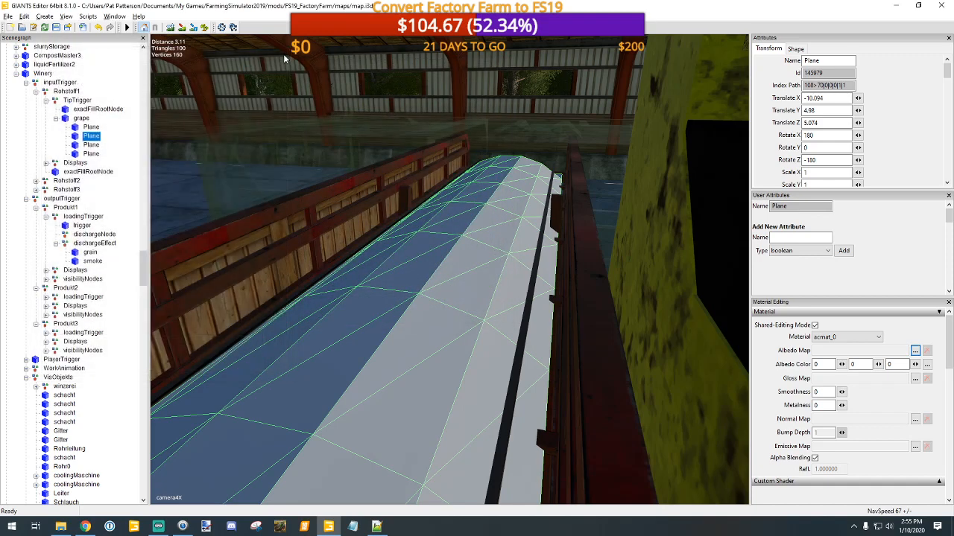
{"action": "left_click", "coordinate": [99, 27]}
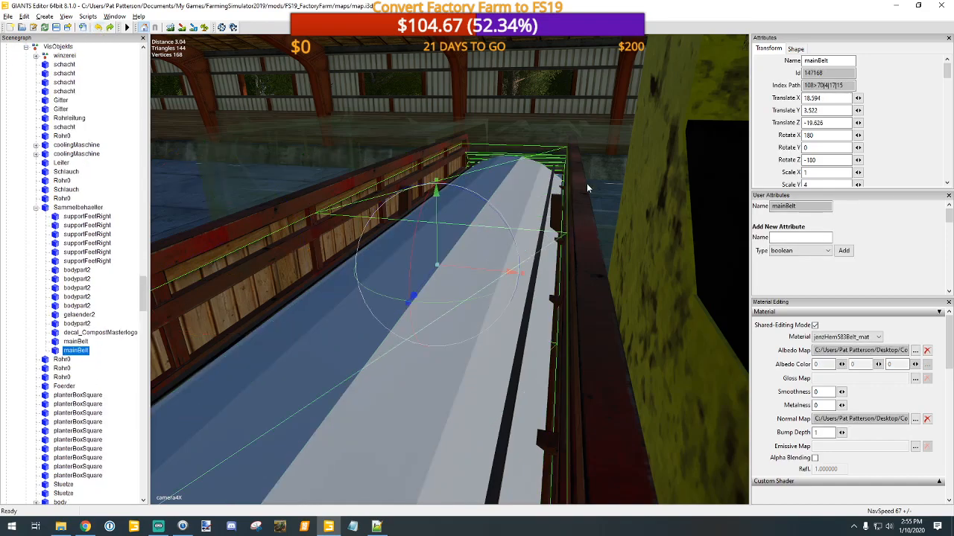
Step: Identify the silo beside the bin in the scene tree and view the Winery's whole VisObjekts group from outside
{"action": "scroll", "coordinate": [579, 195], "scroll_direction": "down", "scroll_amount": 10}
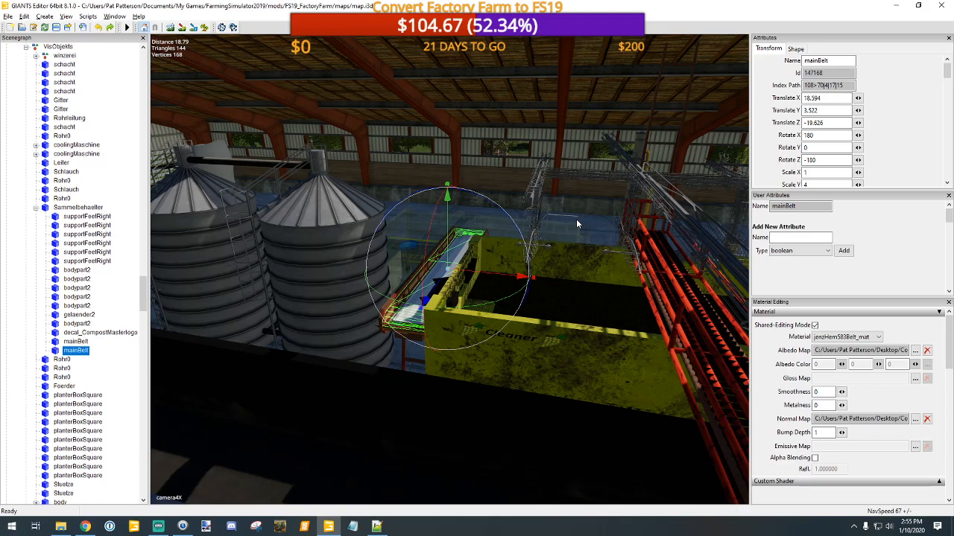
{"action": "left_click", "coordinate": [314, 264]}
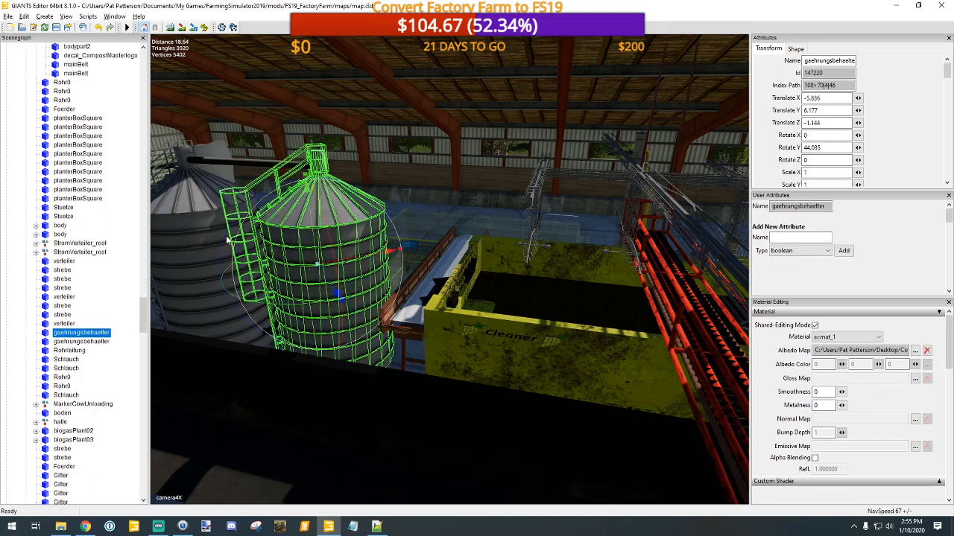
{"action": "scroll", "coordinate": [84, 294], "scroll_direction": "up", "scroll_amount": 13}
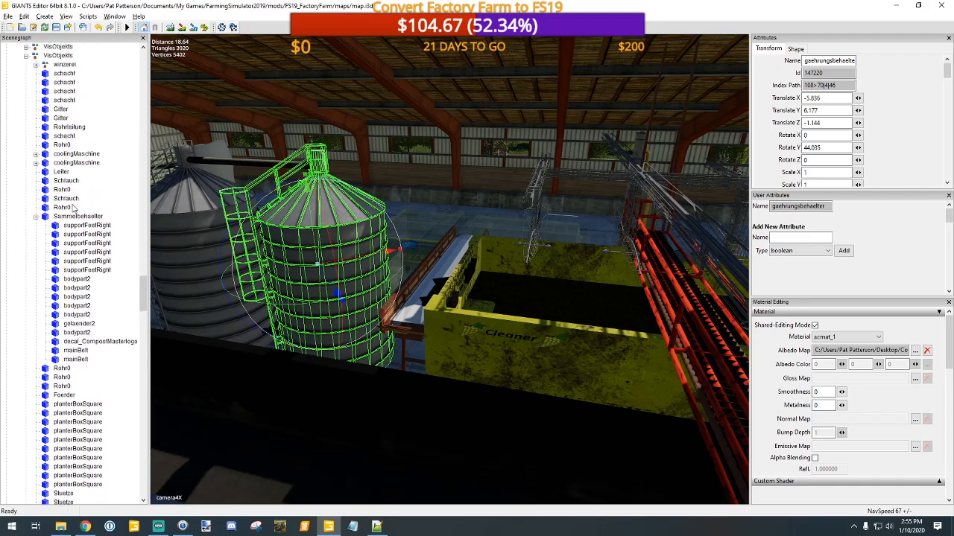
{"action": "scroll", "coordinate": [72, 205], "scroll_direction": "up", "scroll_amount": 2}
{"action": "left_click", "coordinate": [58, 162]}
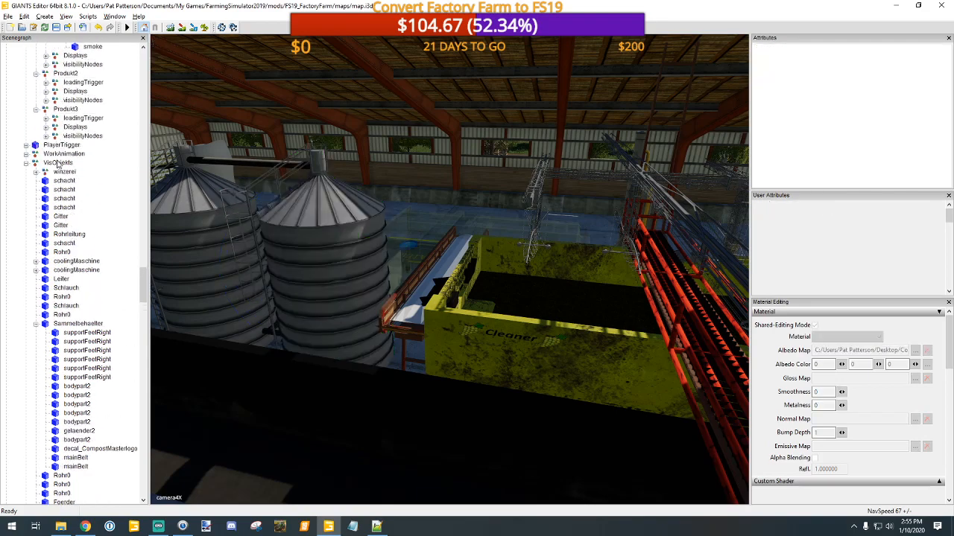
{"action": "left_click", "coordinate": [57, 163]}
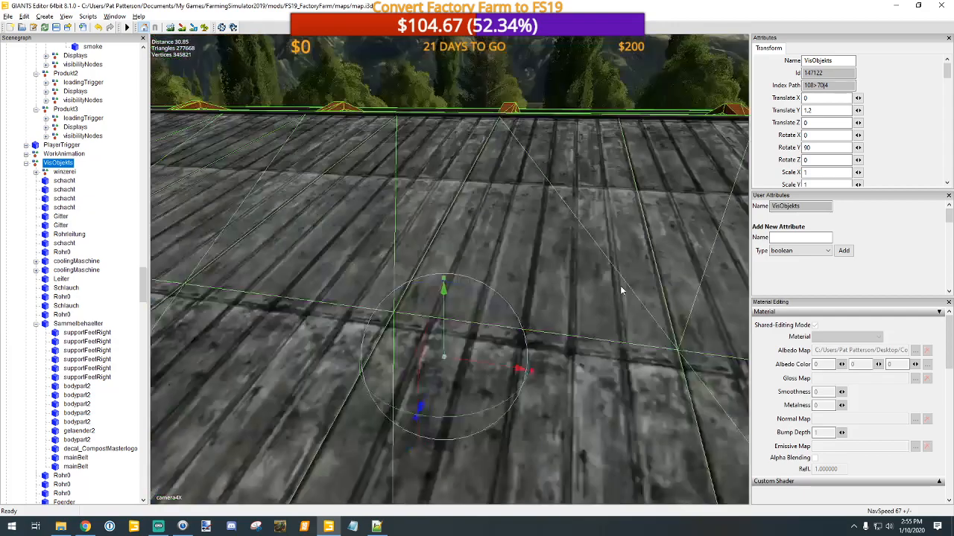
{"action": "key", "text": "f"}
{"action": "left_click_drag", "start_coordinate": [603, 359], "coordinate": [396, 380], "text": "alt"}
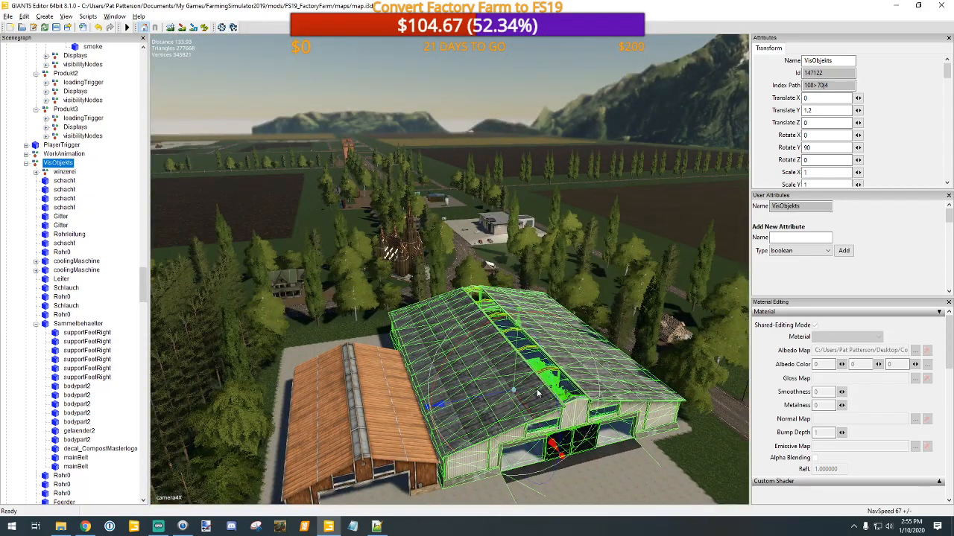
Step: Select winzerei and the first schacht under VisObjekts and inspect where they sit inside the Winery building
{"action": "left_click", "coordinate": [65, 174]}
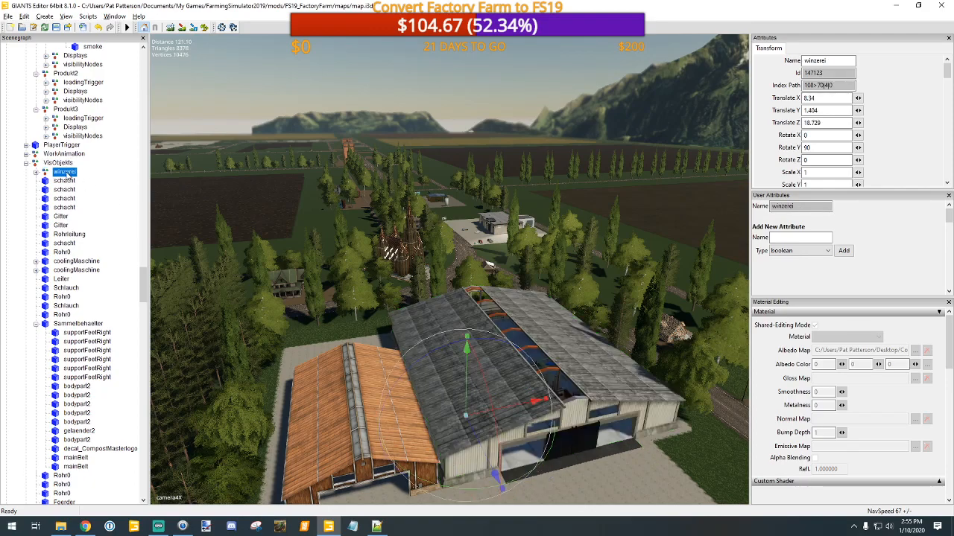
{"action": "scroll", "coordinate": [657, 464], "scroll_direction": "up", "scroll_amount": 10}
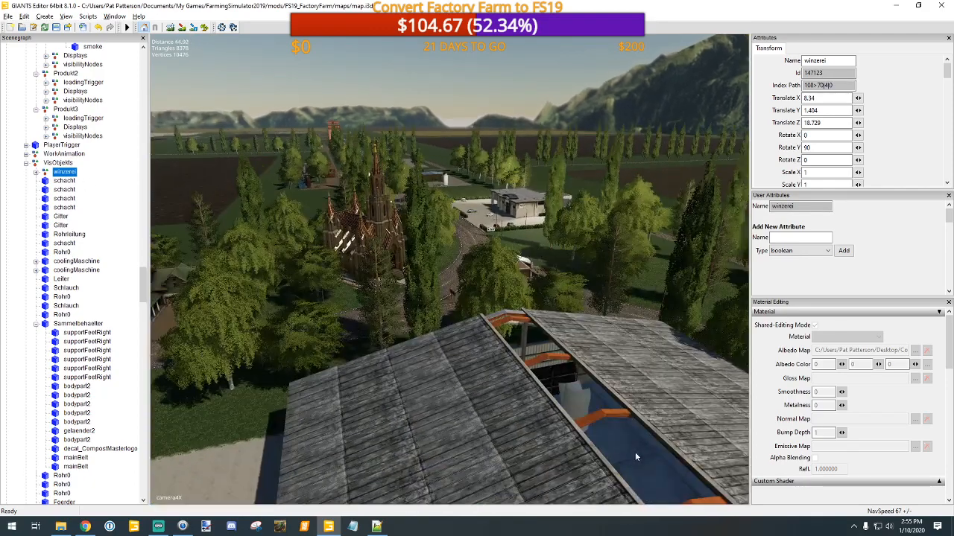
{"action": "scroll", "coordinate": [616, 413], "scroll_direction": "up", "scroll_amount": 10}
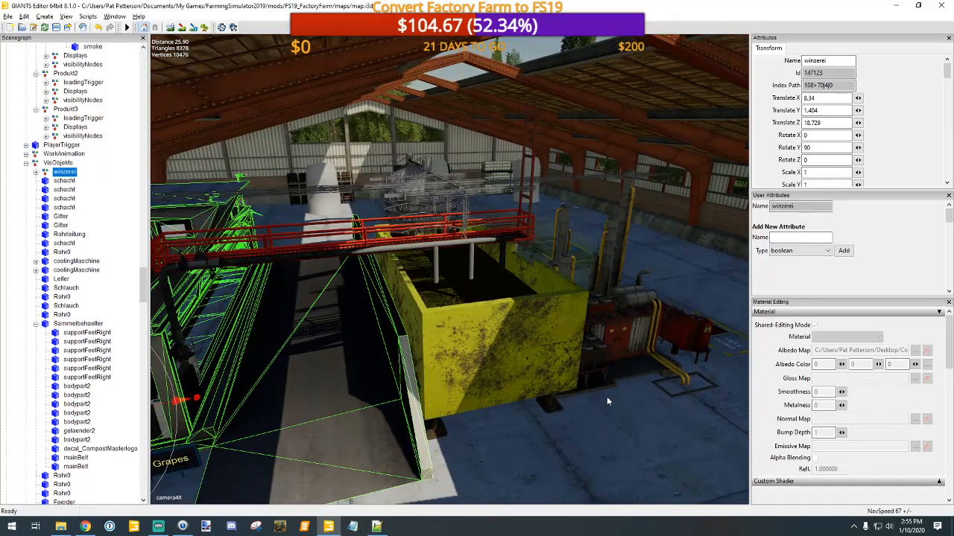
{"action": "scroll", "coordinate": [534, 395], "scroll_direction": "down", "scroll_amount": 5}
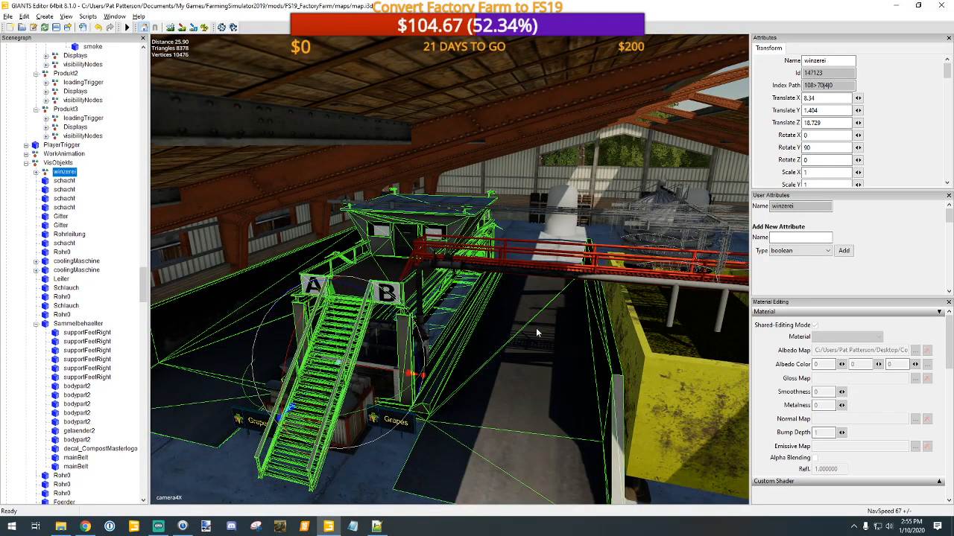
{"action": "left_click", "coordinate": [66, 181]}
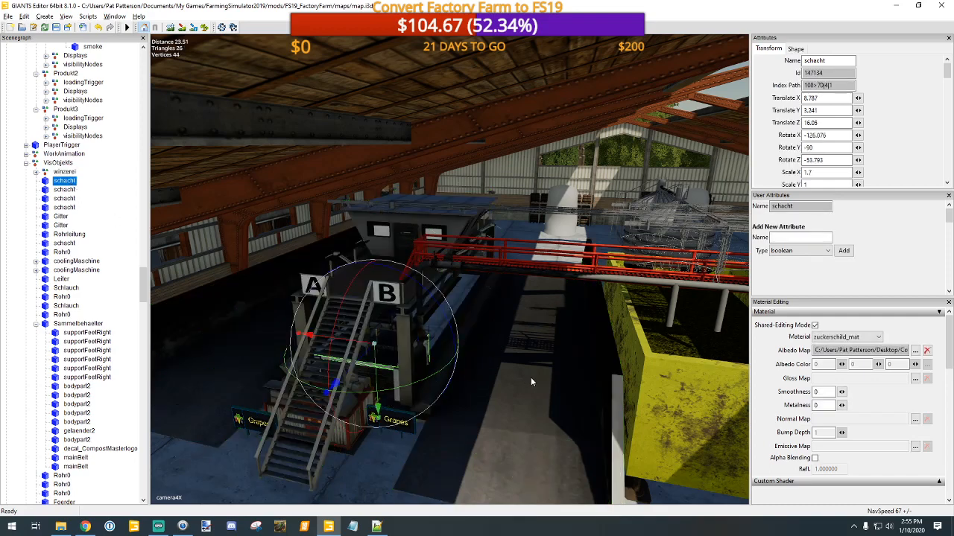
{"action": "left_click_drag", "start_coordinate": [534, 379], "coordinate": [632, 380], "text": "alt"}
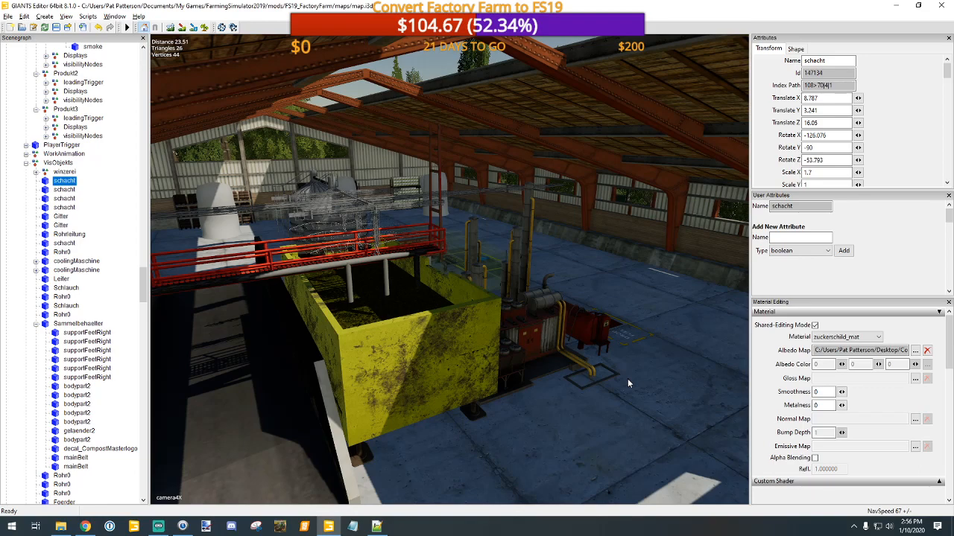
{"action": "left_click", "coordinate": [7, 16]}
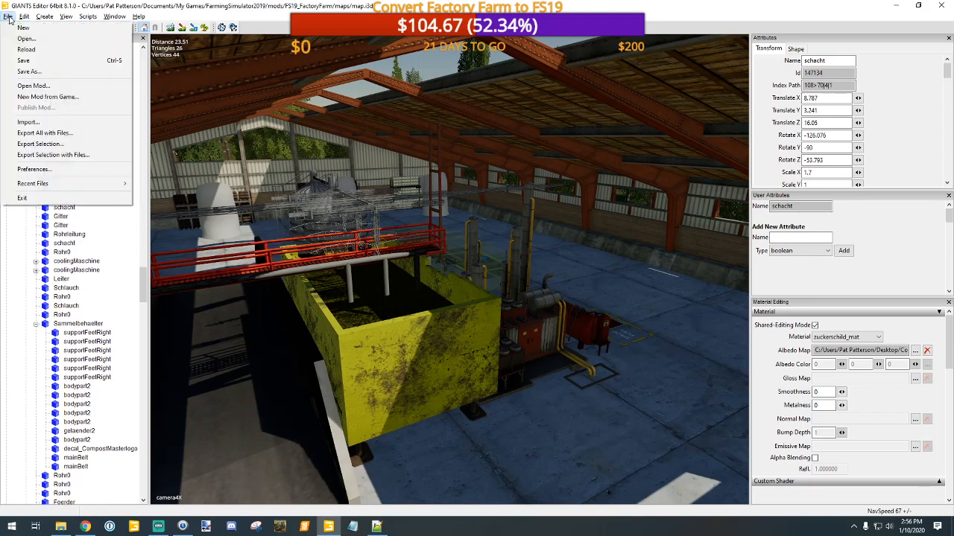
{"action": "left_click", "coordinate": [56, 88]}
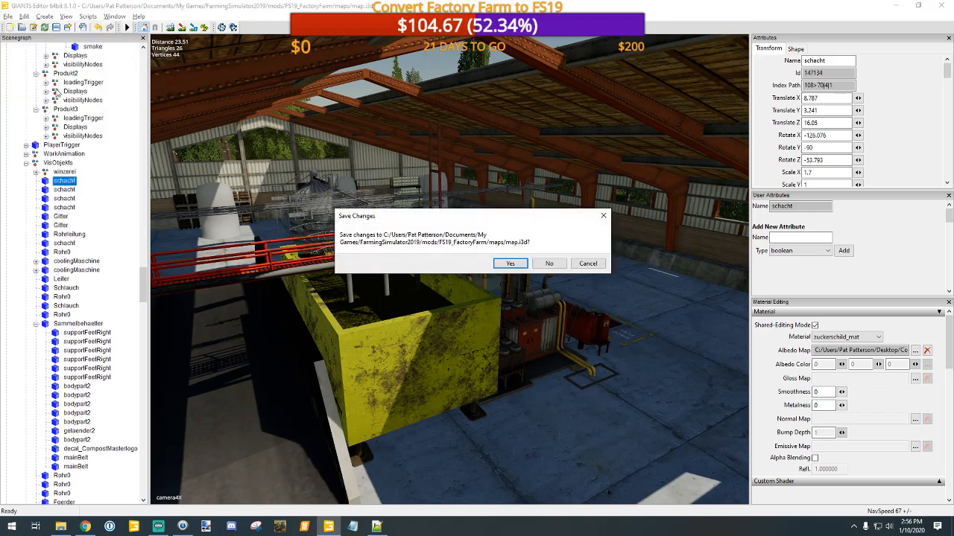
{"action": "left_click", "coordinate": [588, 264]}
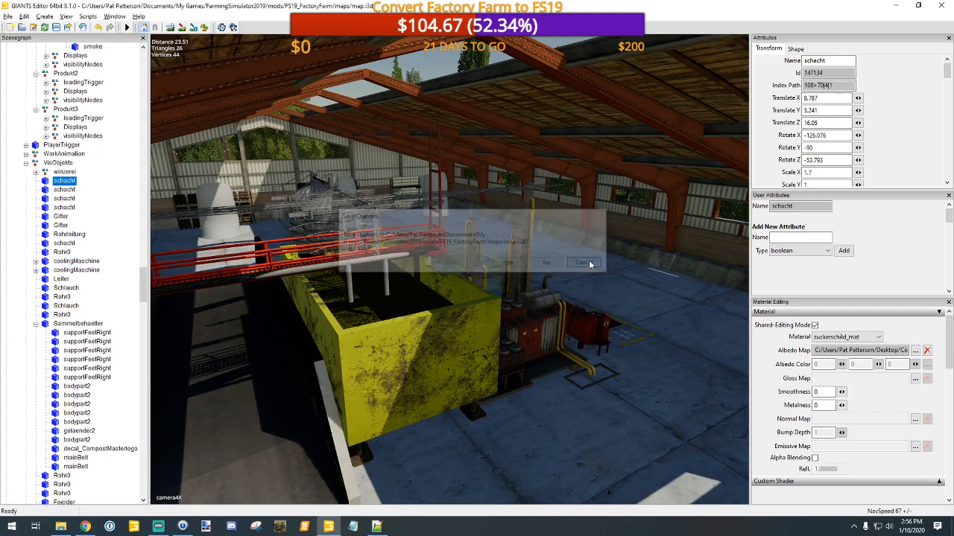
{"action": "left_click", "coordinate": [12, 17]}
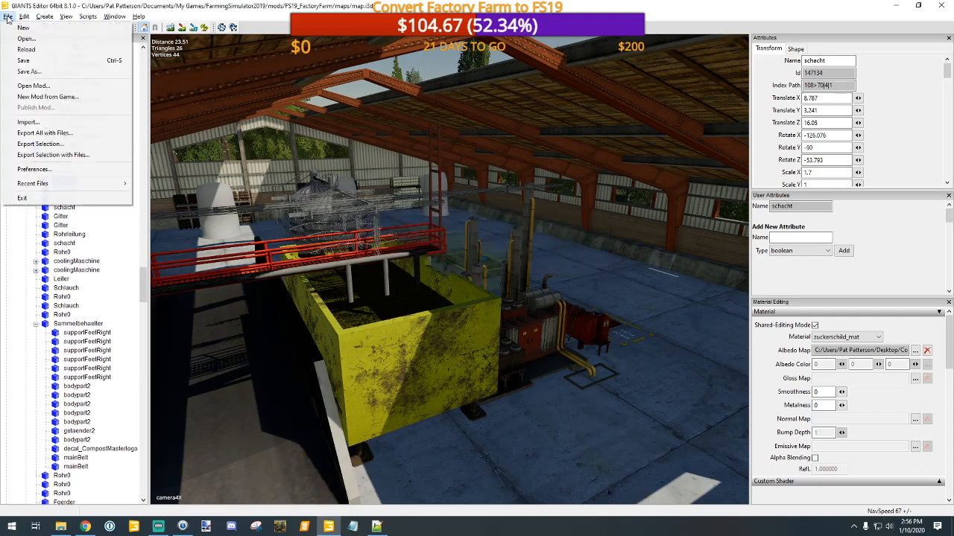
{"action": "left_click", "coordinate": [60, 101]}
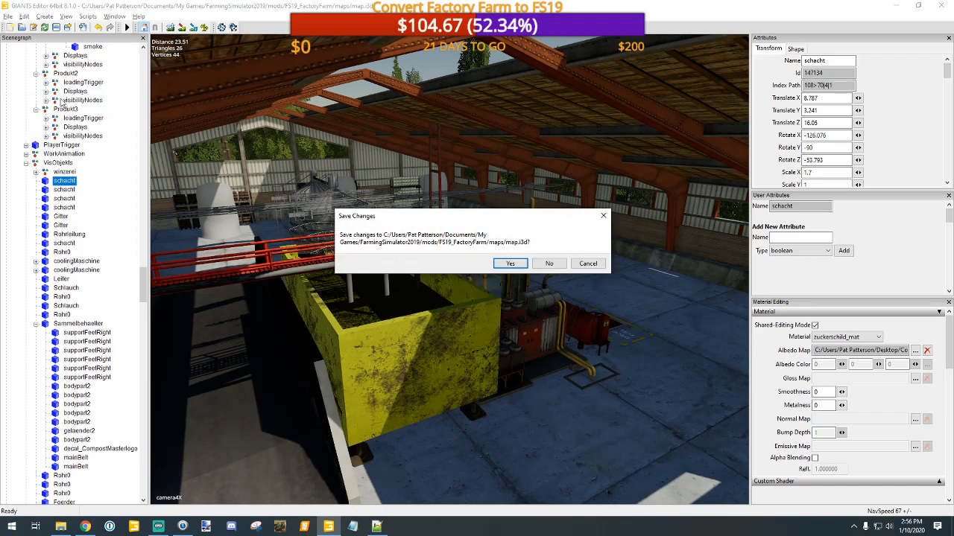
{"action": "left_click", "coordinate": [587, 263]}
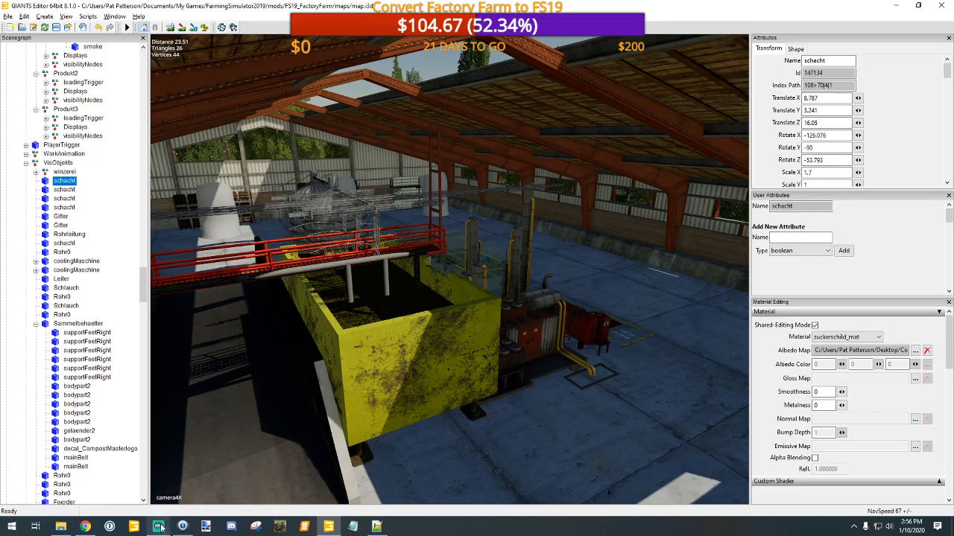
Step: Switch to Streamlabs OBS and change the live scene to Be Right Back
{"action": "mouse_move", "coordinate": [160, 528]}
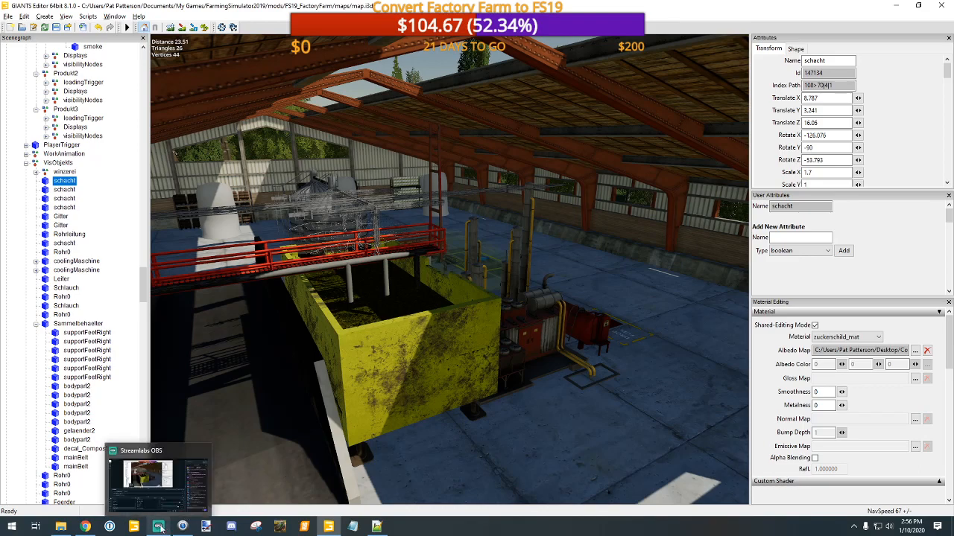
{"action": "left_click", "coordinate": [159, 528]}
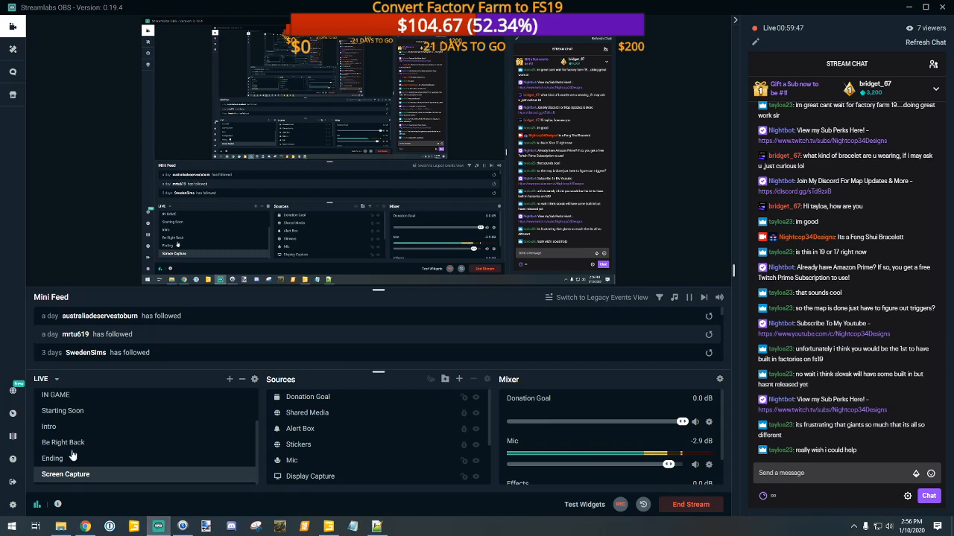
{"action": "scroll", "coordinate": [71, 454], "scroll_direction": "up", "scroll_amount": 1}
{"action": "scroll", "coordinate": [71, 457], "scroll_direction": "down", "scroll_amount": 1}
{"action": "left_click", "coordinate": [63, 443]}
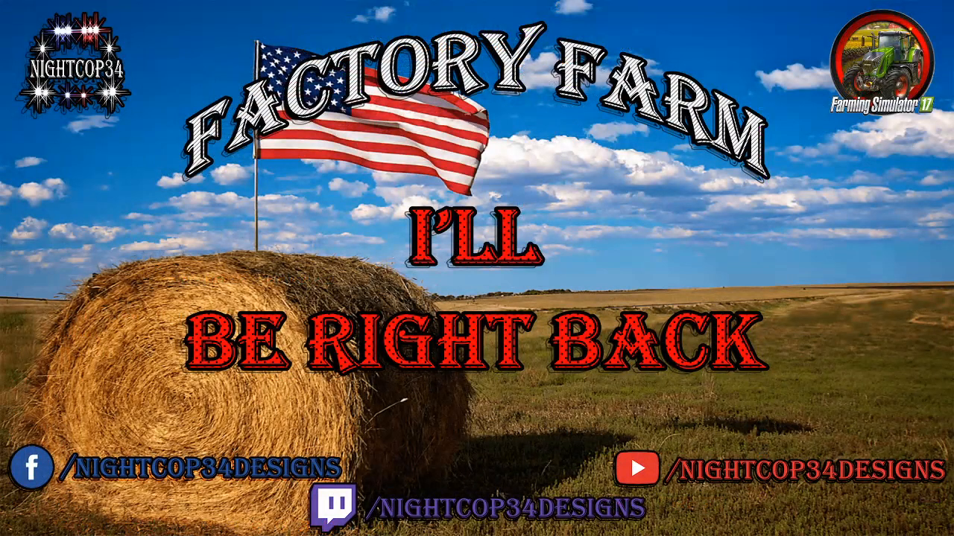
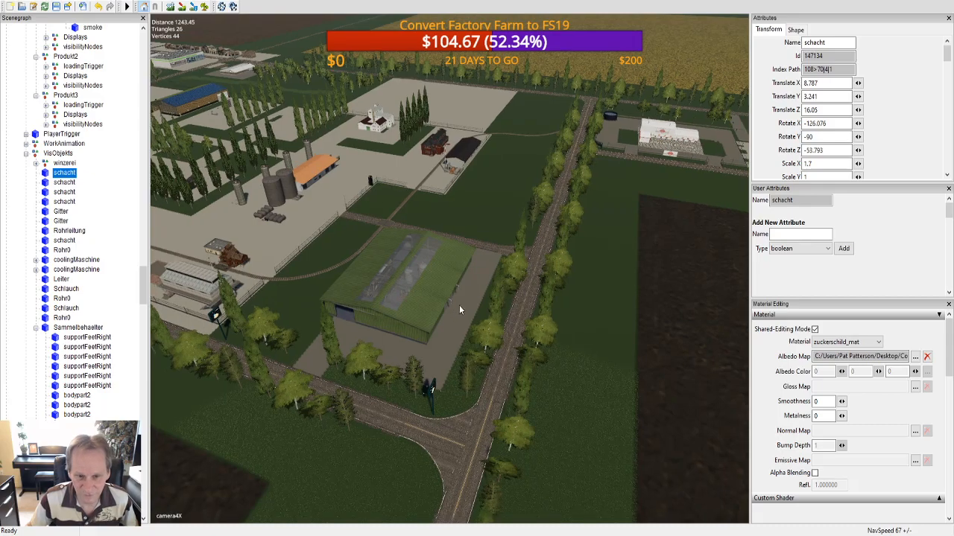
Step: Shift the KartoffelPlane fill plane in the washer's container along X to about 1.142 to check what lies beneath it
{"action": "scroll", "coordinate": [453, 300], "scroll_direction": "up", "scroll_amount": 8}
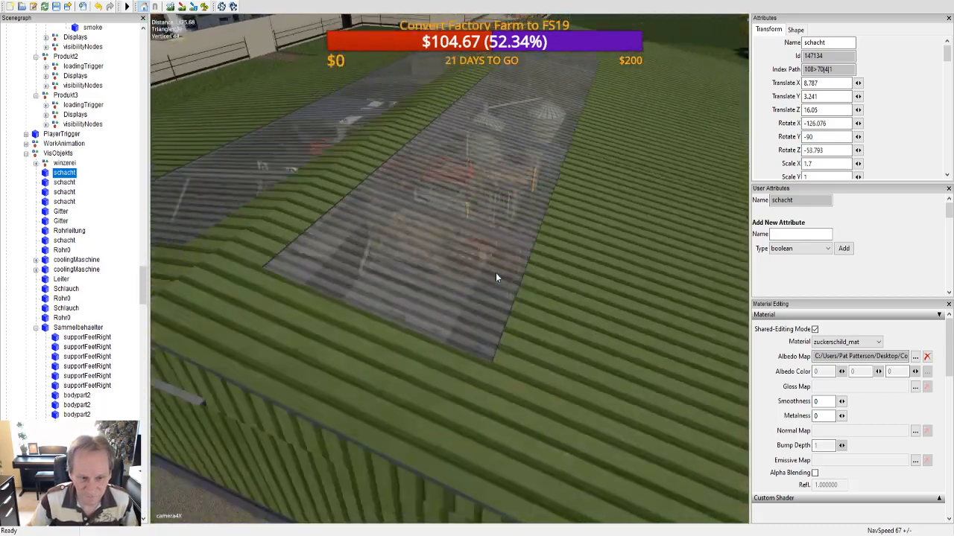
{"action": "scroll", "coordinate": [513, 274], "scroll_direction": "up", "scroll_amount": 8}
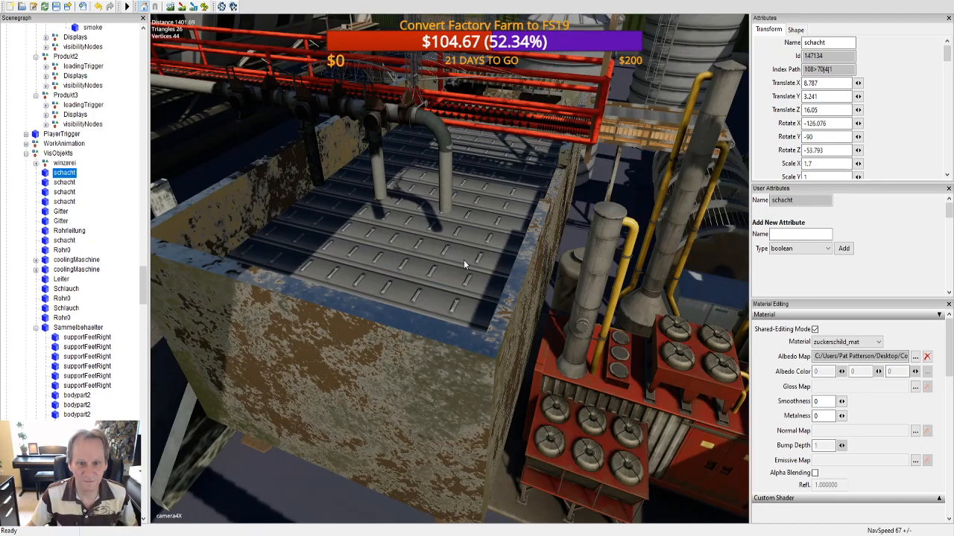
{"action": "scroll", "coordinate": [466, 259], "scroll_direction": "up", "scroll_amount": 8}
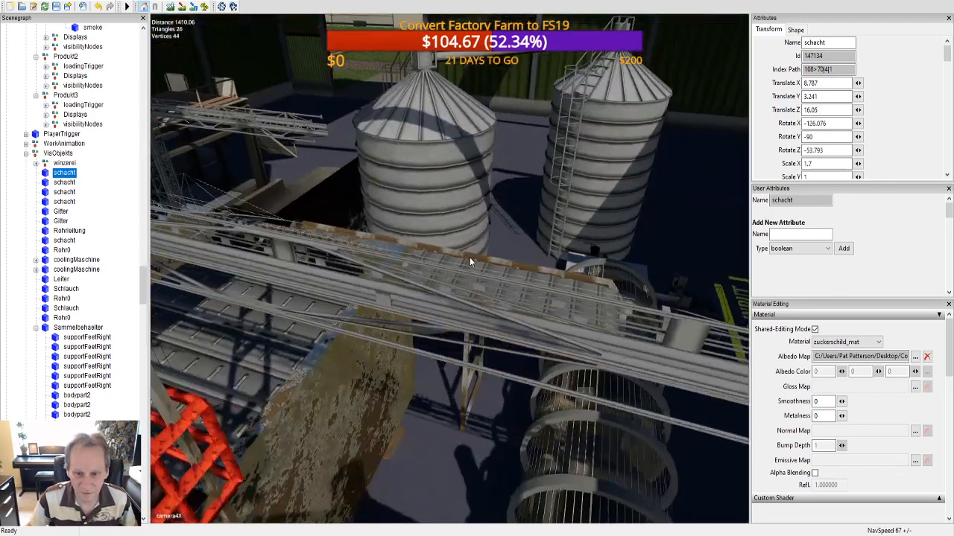
{"action": "scroll", "coordinate": [470, 257], "scroll_direction": "up", "scroll_amount": 6}
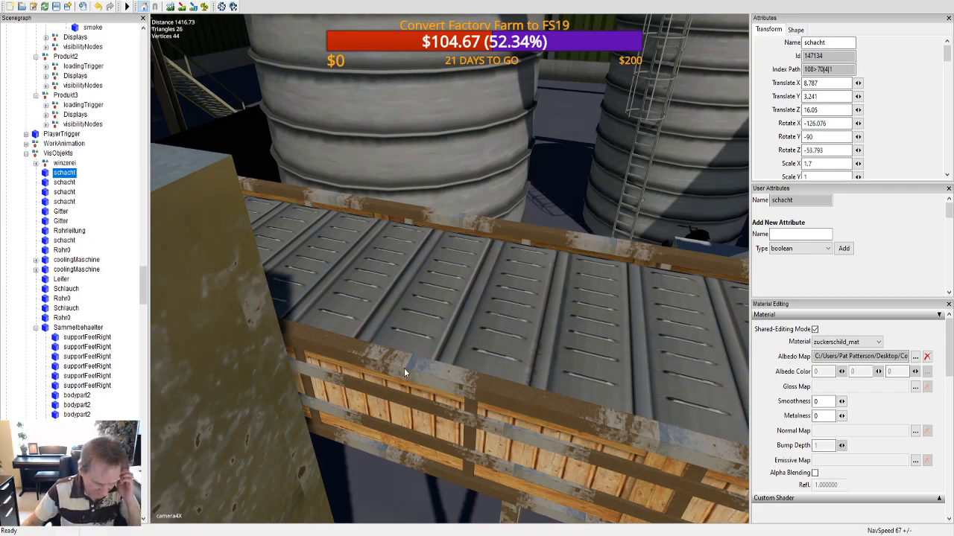
{"action": "scroll", "coordinate": [379, 377], "scroll_direction": "down", "scroll_amount": 10}
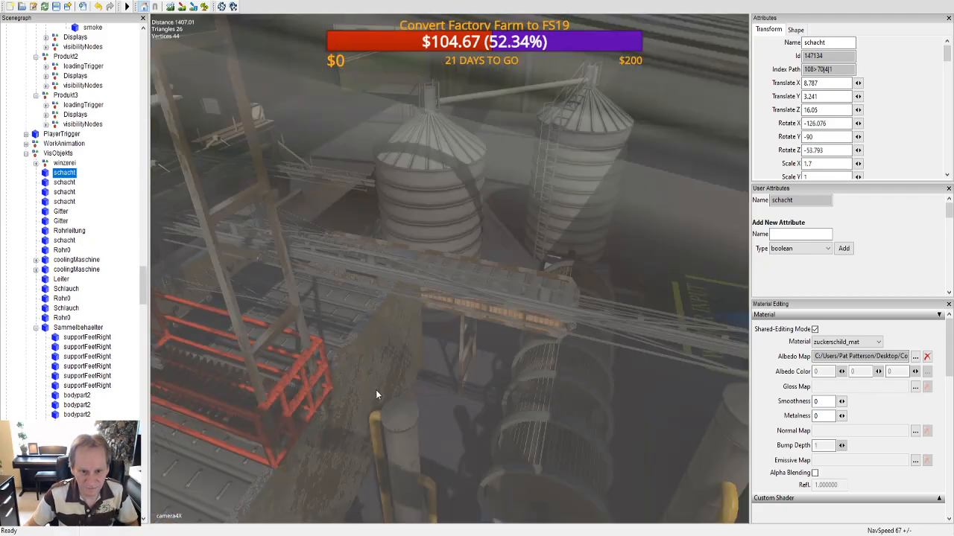
{"action": "scroll", "coordinate": [386, 382], "scroll_direction": "up", "scroll_amount": 5}
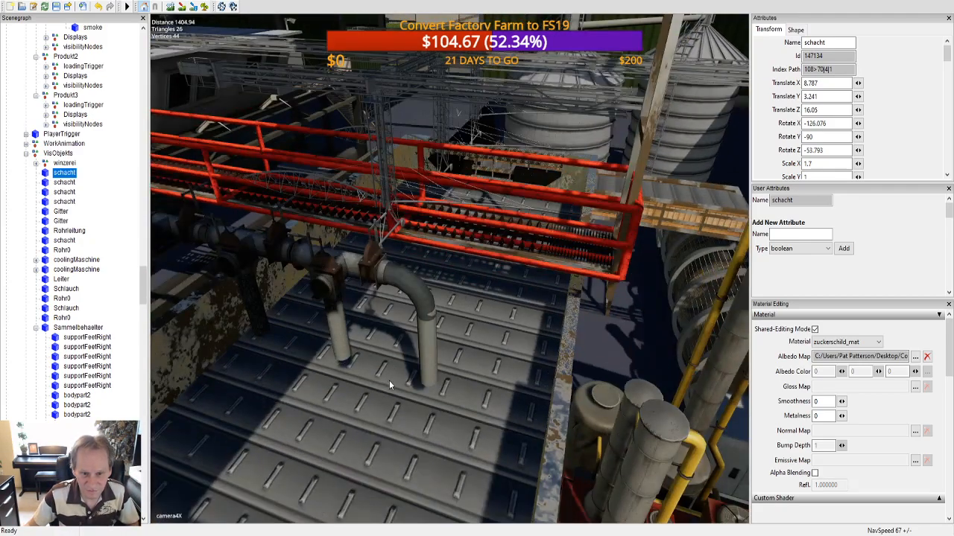
{"action": "left_click", "coordinate": [400, 419]}
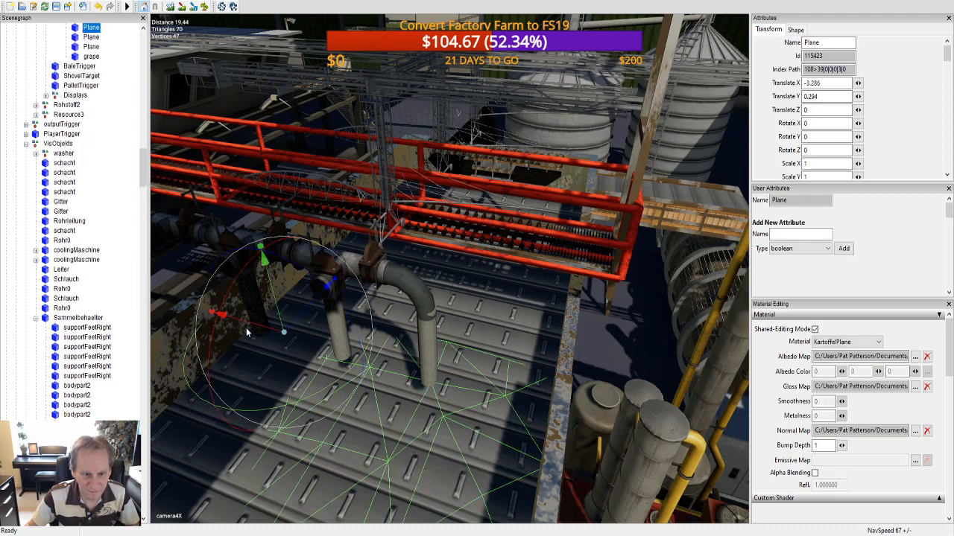
{"action": "left_click_drag", "start_coordinate": [222, 314], "coordinate": [165, 297]}
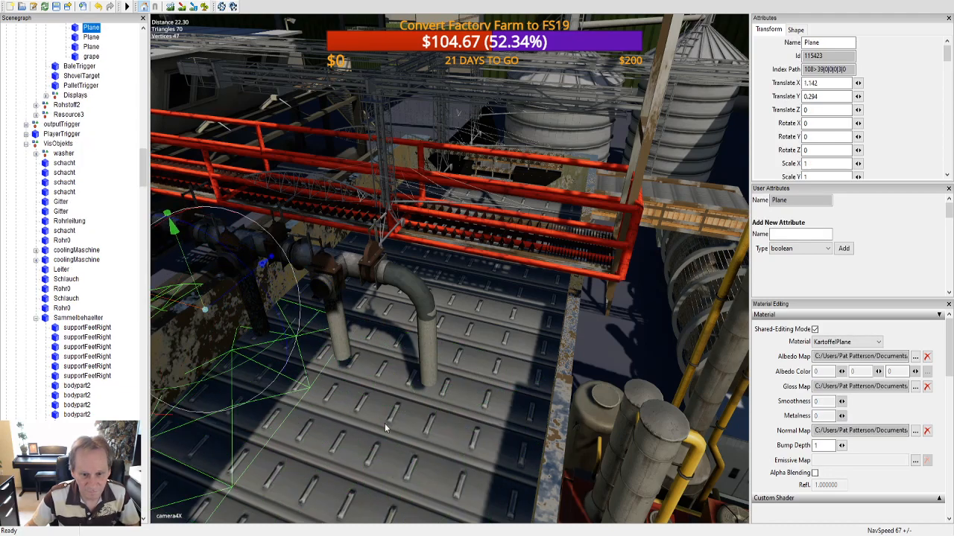
Step: Try to shift the mainBelt inside the washer's container, and undo the moves of both the belt and the fill plane
{"action": "left_click", "coordinate": [426, 444]}
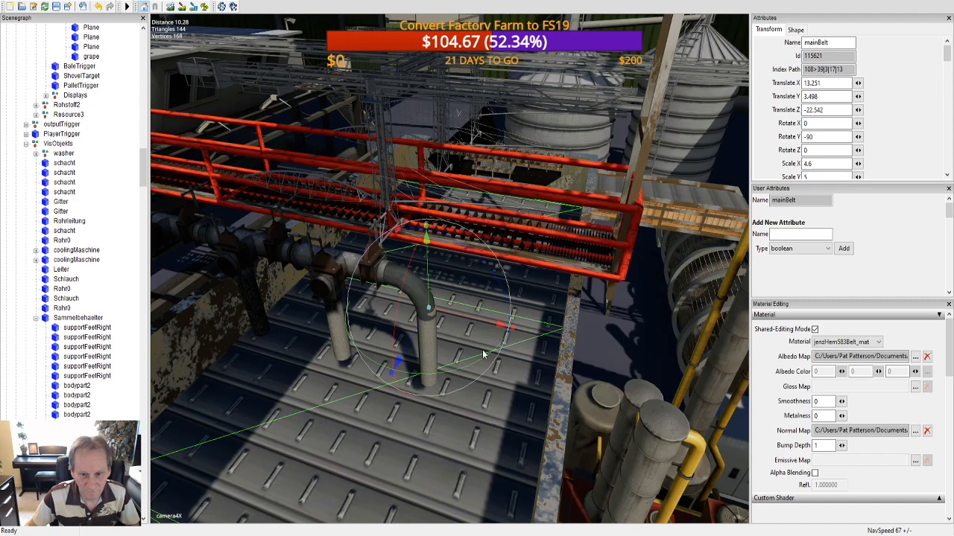
{"action": "left_click_drag", "start_coordinate": [499, 324], "coordinate": [610, 352]}
{"action": "key", "text": "ctrl+z"}
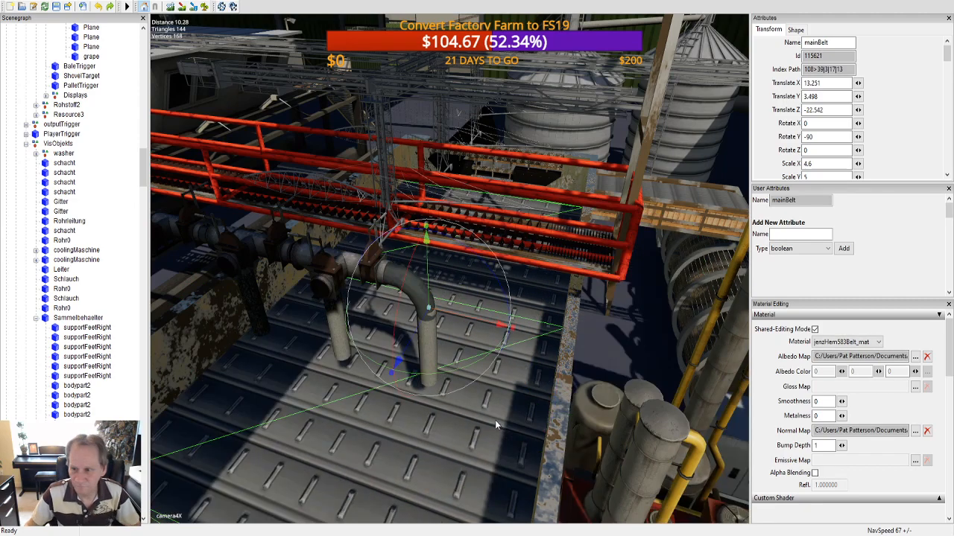
{"action": "left_click", "coordinate": [99, 7]}
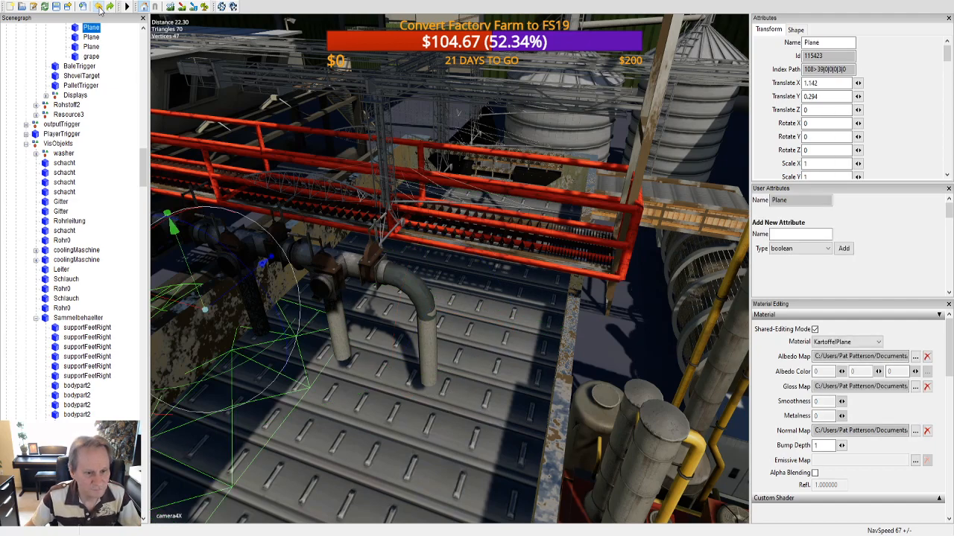
{"action": "left_click", "coordinate": [99, 7]}
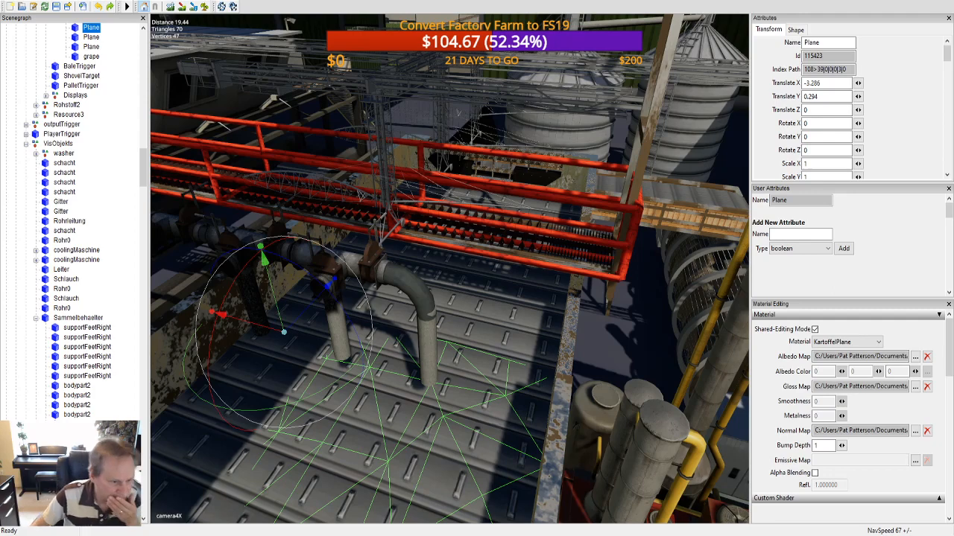
{"action": "left_click", "coordinate": [99, 7]}
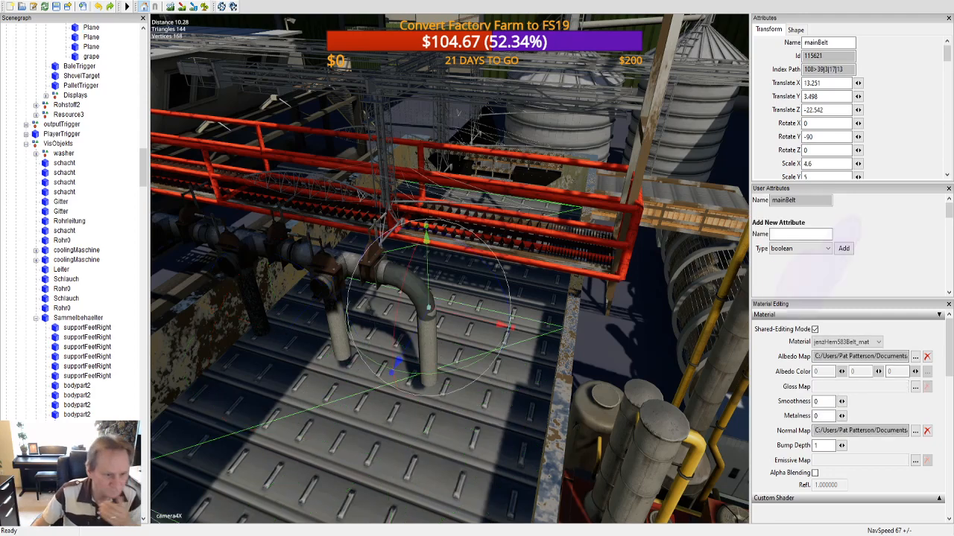
Step: Select Sammelbehaelter under the washer's VisObjekts and examine the container and its floor from several sides
{"action": "left_click", "coordinate": [81, 319]}
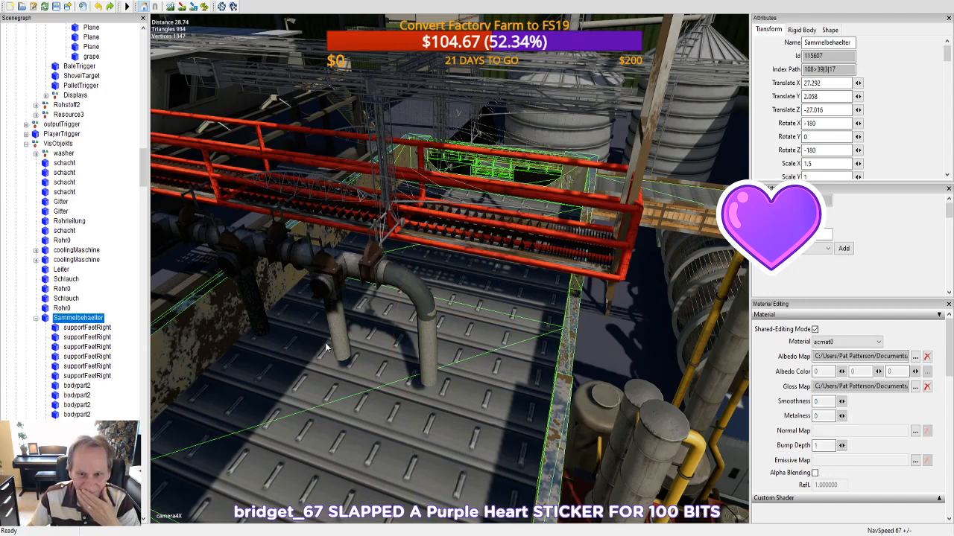
{"action": "key", "text": "f"}
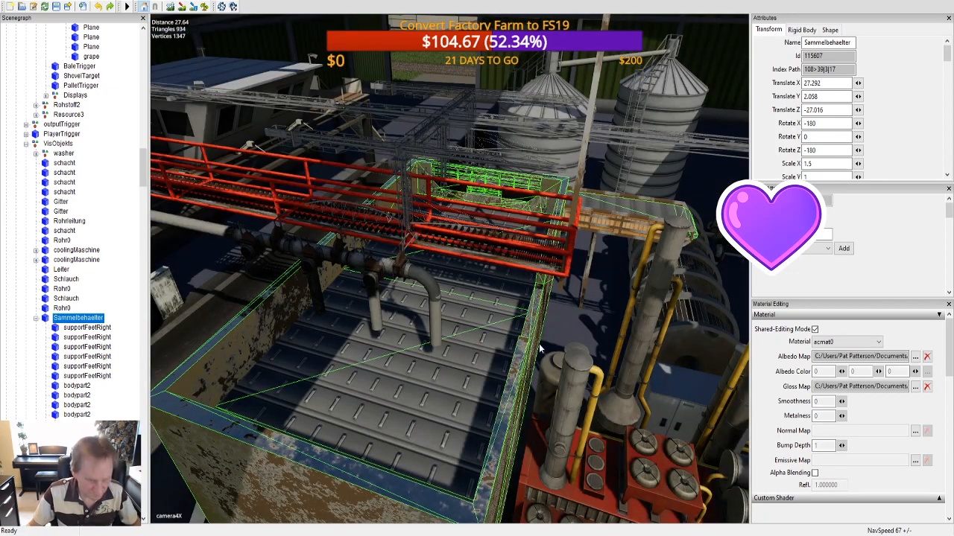
{"action": "middle_click_drag", "start_coordinate": [539, 345], "coordinate": [328, 322], "text": "alt"}
{"action": "scroll", "coordinate": [522, 346], "scroll_direction": "up", "scroll_amount": 5}
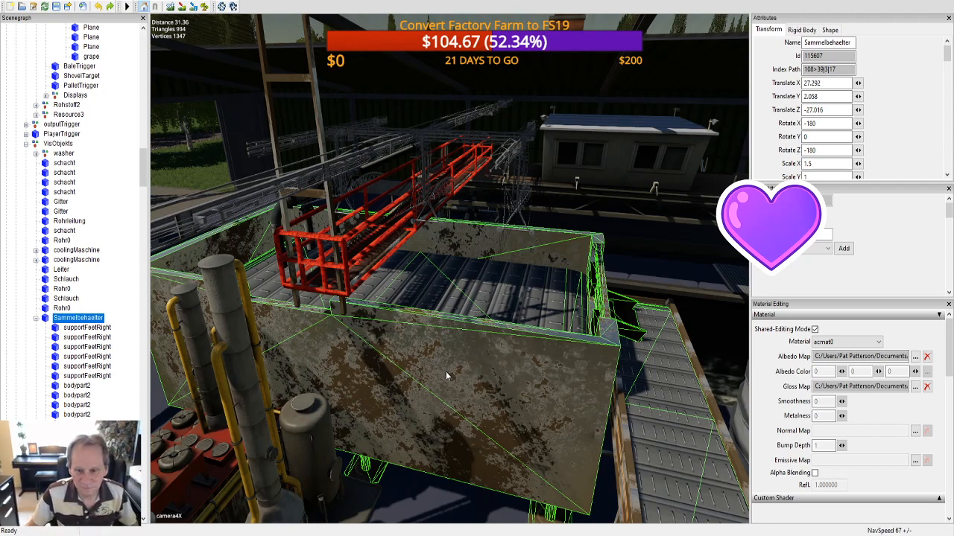
{"action": "scroll", "coordinate": [446, 371], "scroll_direction": "up", "scroll_amount": 2}
{"action": "scroll", "coordinate": [448, 364], "scroll_direction": "up", "scroll_amount": 5}
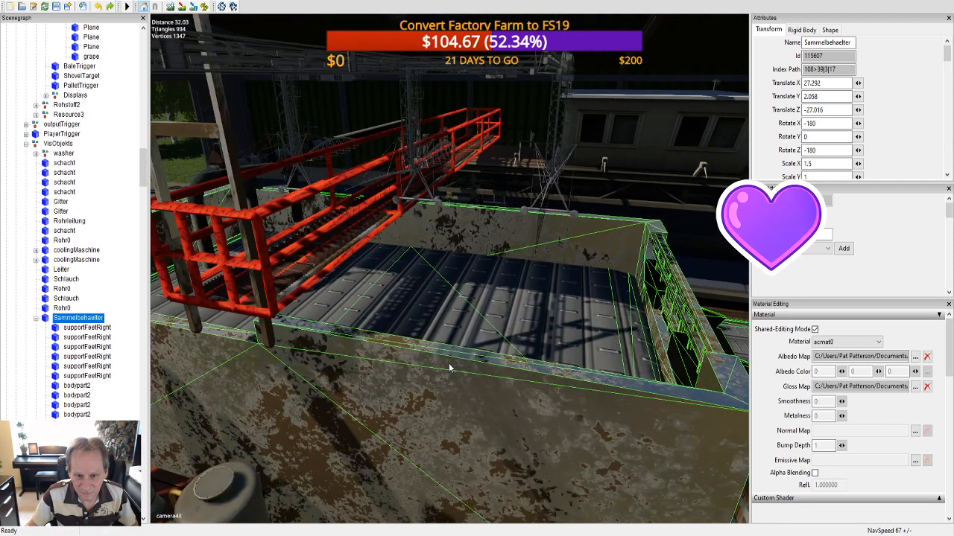
{"action": "scroll", "coordinate": [453, 382], "scroll_direction": "down", "scroll_amount": 5}
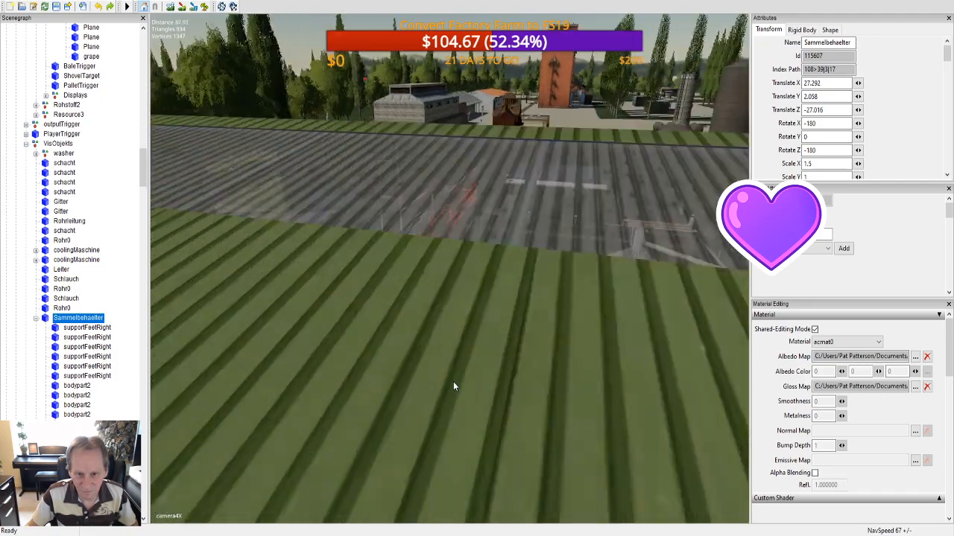
{"action": "scroll", "coordinate": [456, 377], "scroll_direction": "down", "scroll_amount": 2}
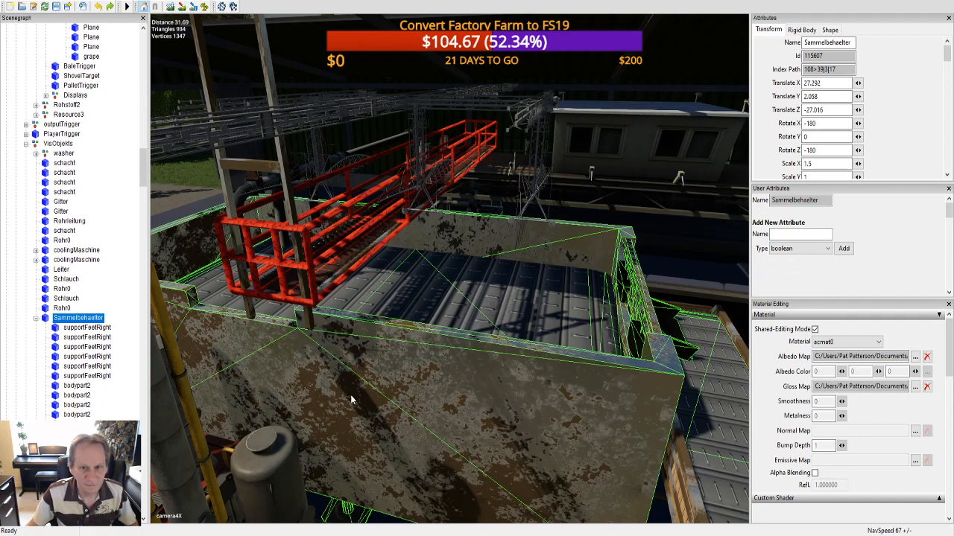
{"action": "left_click_drag", "start_coordinate": [448, 312], "coordinate": [276, 270], "text": "alt"}
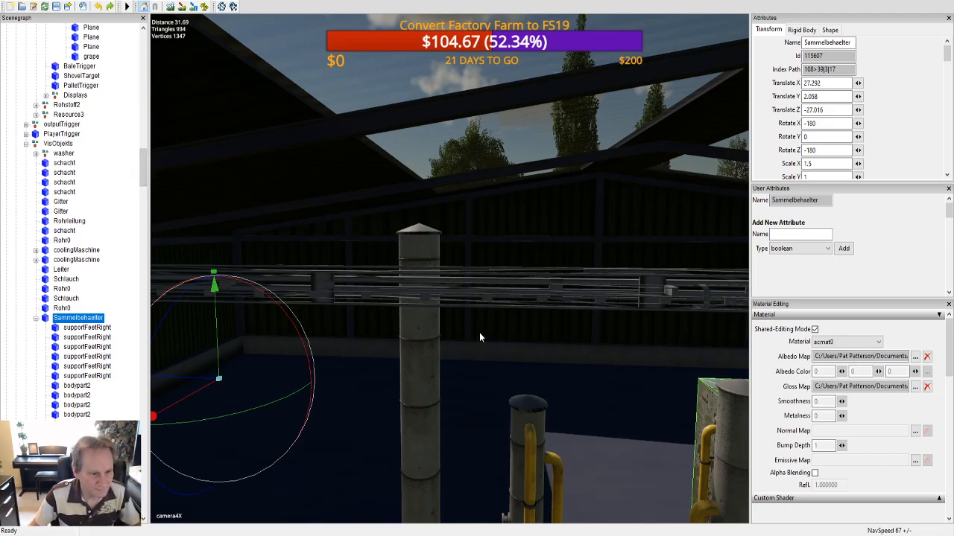
Step: Find the Winery building on the map and view its yellow grape container through the open roof
{"action": "left_click_drag", "start_coordinate": [479, 332], "coordinate": [492, 282], "text": "alt"}
{"action": "scroll", "coordinate": [492, 283], "scroll_direction": "up", "scroll_amount": 3}
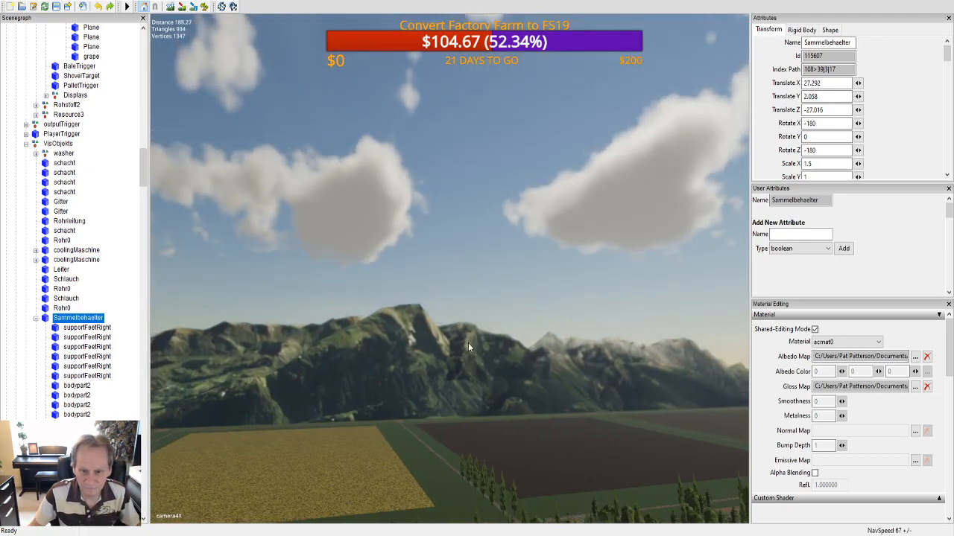
{"action": "left_click_drag", "start_coordinate": [468, 343], "coordinate": [576, 348], "text": "alt"}
{"action": "scroll", "coordinate": [522, 363], "scroll_direction": "up", "scroll_amount": 3}
{"action": "scroll", "coordinate": [527, 402], "scroll_direction": "up", "scroll_amount": 8}
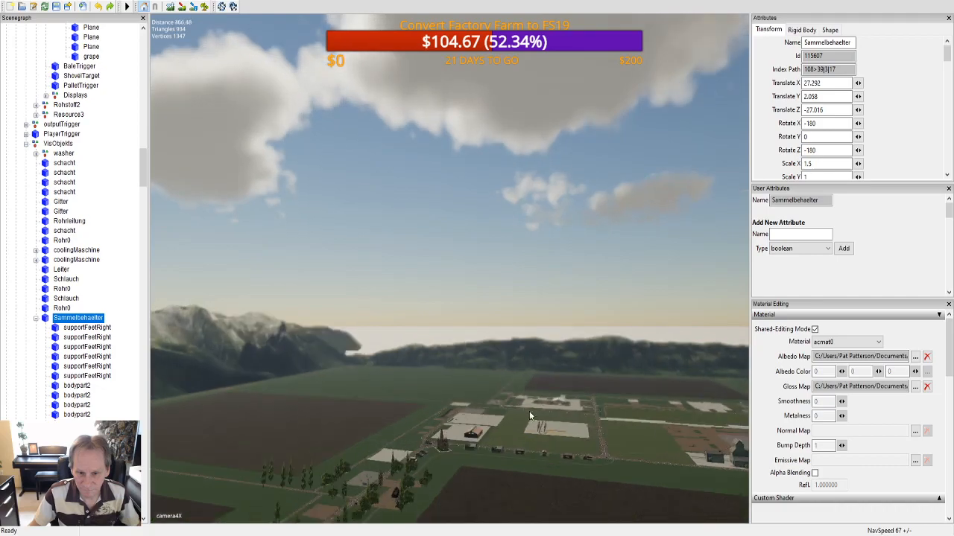
{"action": "left_click_drag", "start_coordinate": [628, 128], "coordinate": [554, 323], "text": "alt"}
{"action": "scroll", "coordinate": [554, 322], "scroll_direction": "up", "scroll_amount": 8}
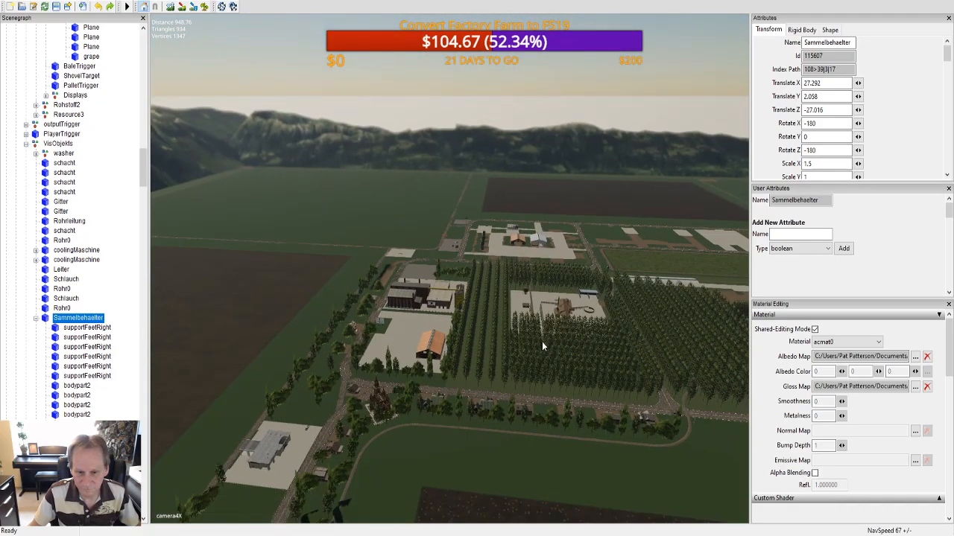
{"action": "scroll", "coordinate": [515, 183], "scroll_direction": "up", "scroll_amount": 4}
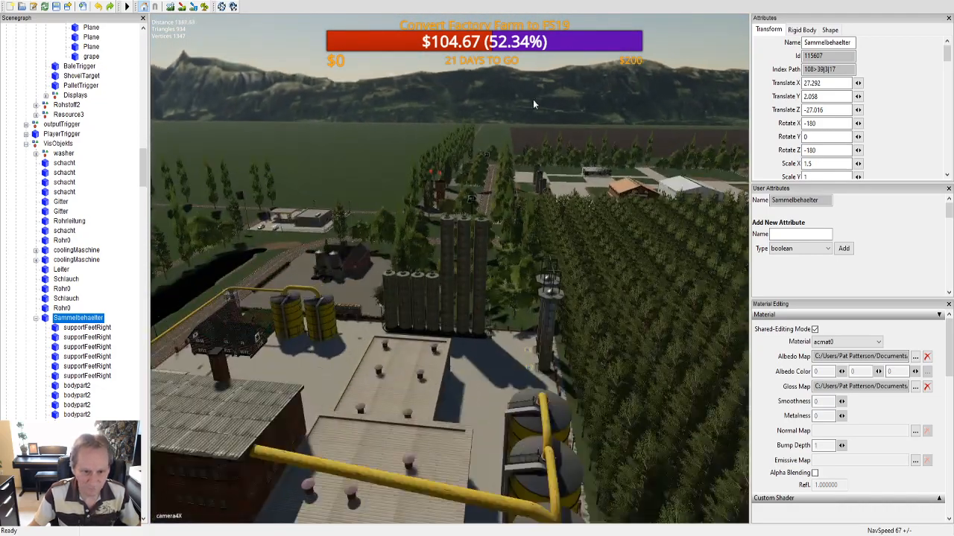
{"action": "left_click_drag", "start_coordinate": [533, 99], "coordinate": [163, 314], "text": "alt"}
{"action": "scroll", "coordinate": [431, 290], "scroll_direction": "up", "scroll_amount": 10}
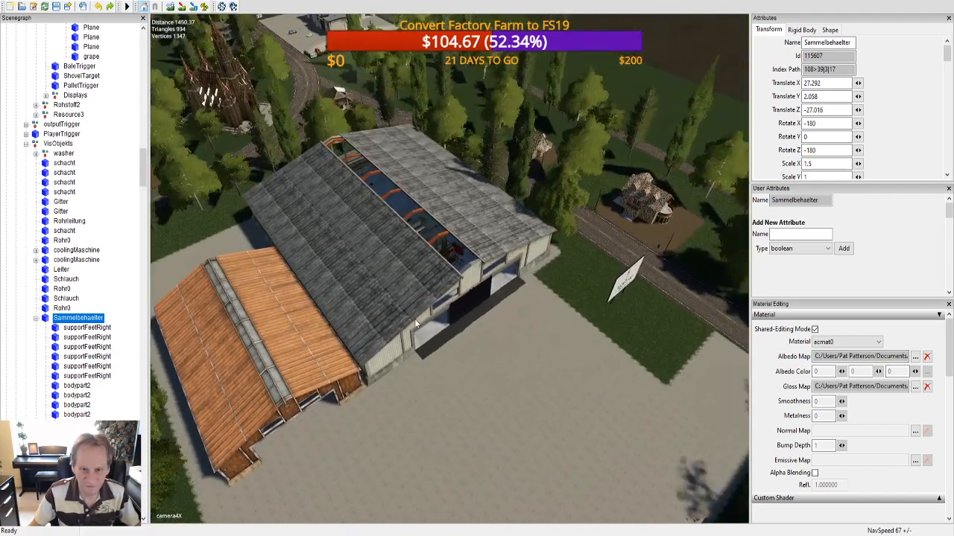
{"action": "scroll", "coordinate": [380, 215], "scroll_direction": "up", "scroll_amount": 3}
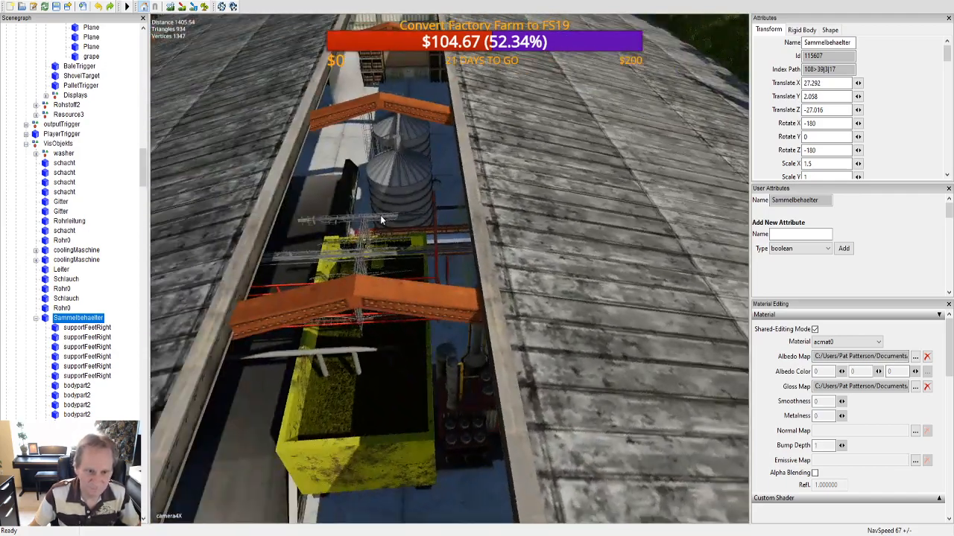
{"action": "scroll", "coordinate": [401, 191], "scroll_direction": "up", "scroll_amount": 5}
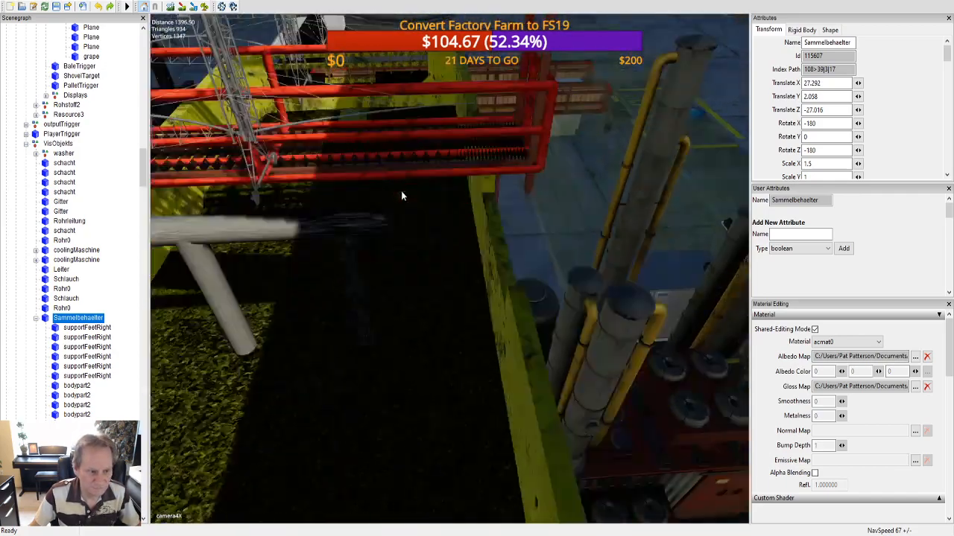
Step: Select the mainBelt and its parent Sammelbehaelter under the Winery's VisObjekts, and inspect the yellow container up close
{"action": "left_click", "coordinate": [383, 227]}
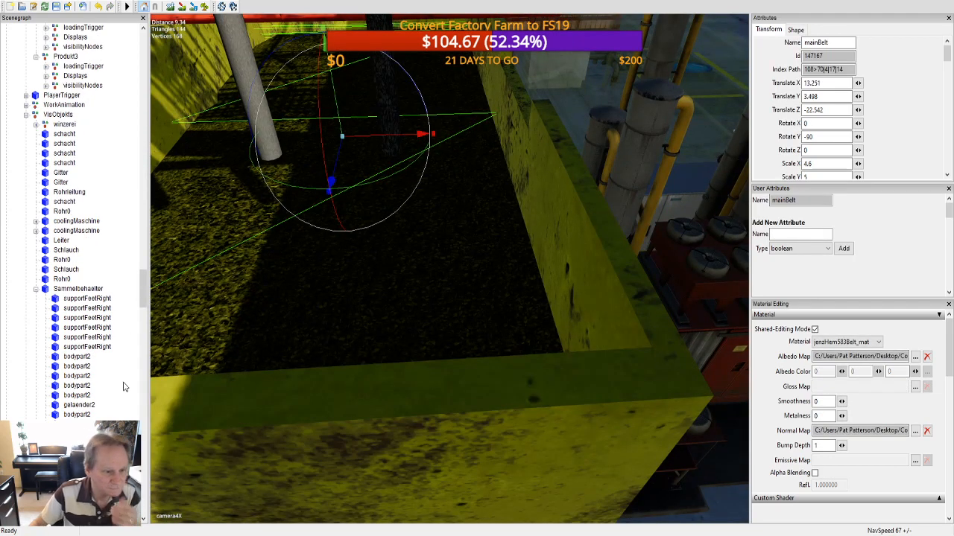
{"action": "left_click", "coordinate": [82, 289]}
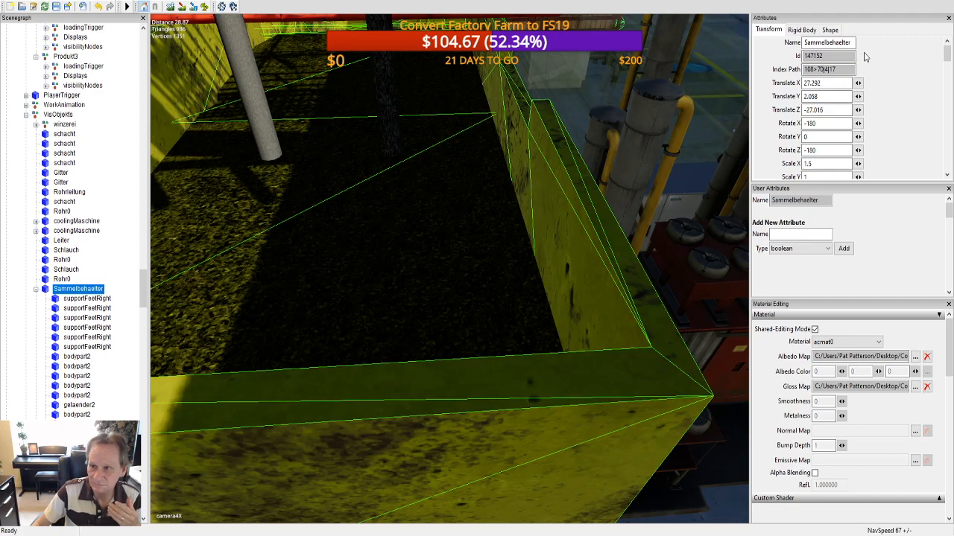
{"action": "key", "text": "f"}
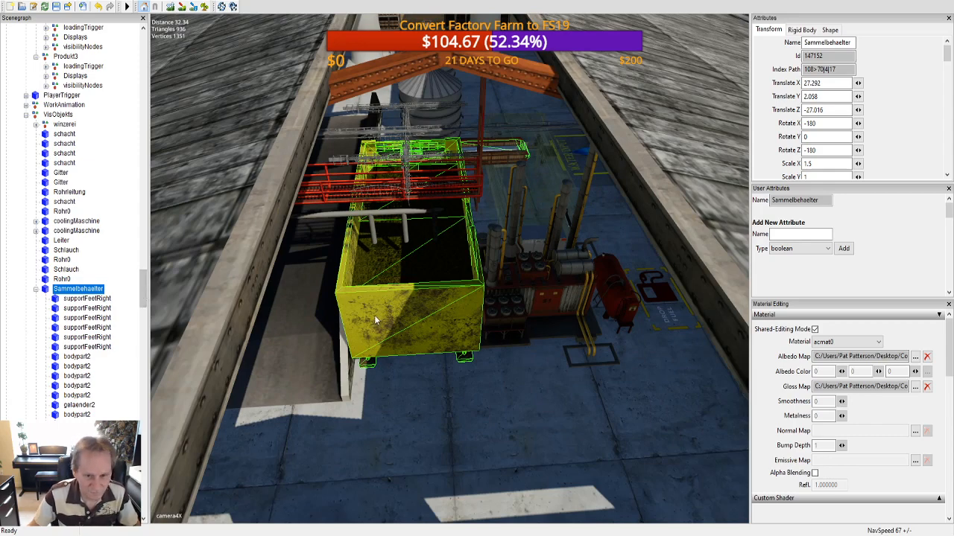
{"action": "scroll", "coordinate": [386, 313], "scroll_direction": "up", "scroll_amount": 3}
{"action": "scroll", "coordinate": [390, 296], "scroll_direction": "down", "scroll_amount": 1}
{"action": "left_click_drag", "start_coordinate": [389, 302], "coordinate": [389, 298], "text": "alt"}
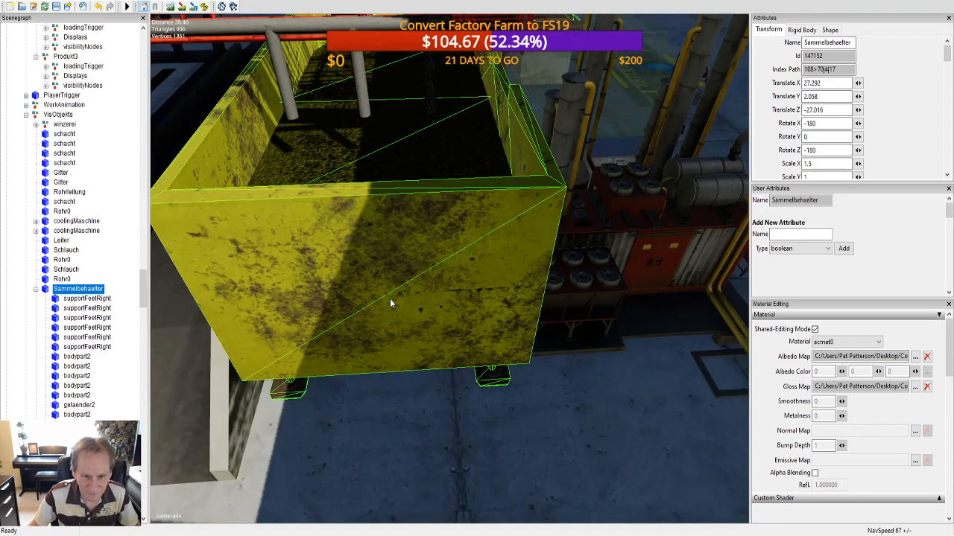
Step: Collapse the Winery's Sammelbehaelter branch in the scene tree and look over the floor area around the container
{"action": "left_click", "coordinate": [367, 262]}
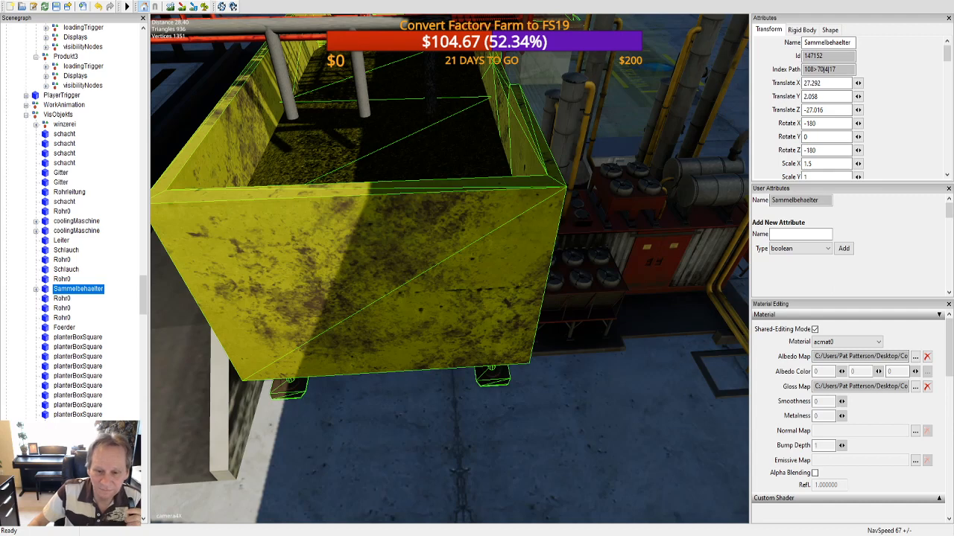
{"action": "left_click", "coordinate": [286, 30]}
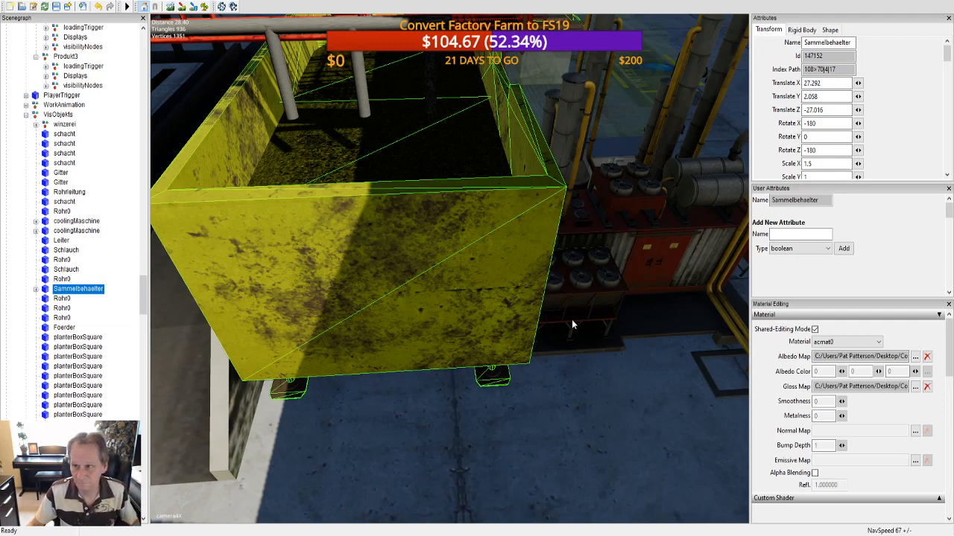
{"action": "scroll", "coordinate": [527, 368], "scroll_direction": "down", "scroll_amount": 10}
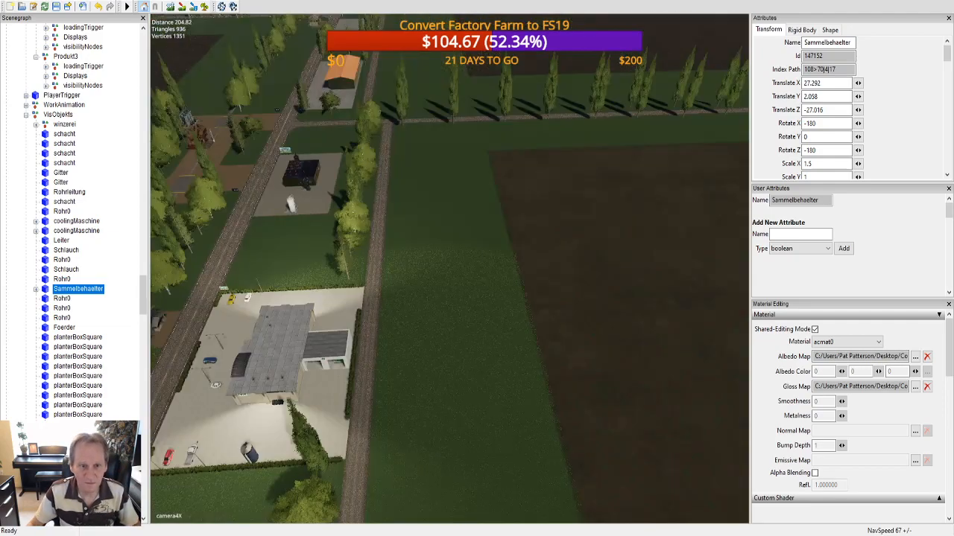
{"action": "scroll", "coordinate": [540, 176], "scroll_direction": "up", "scroll_amount": 10}
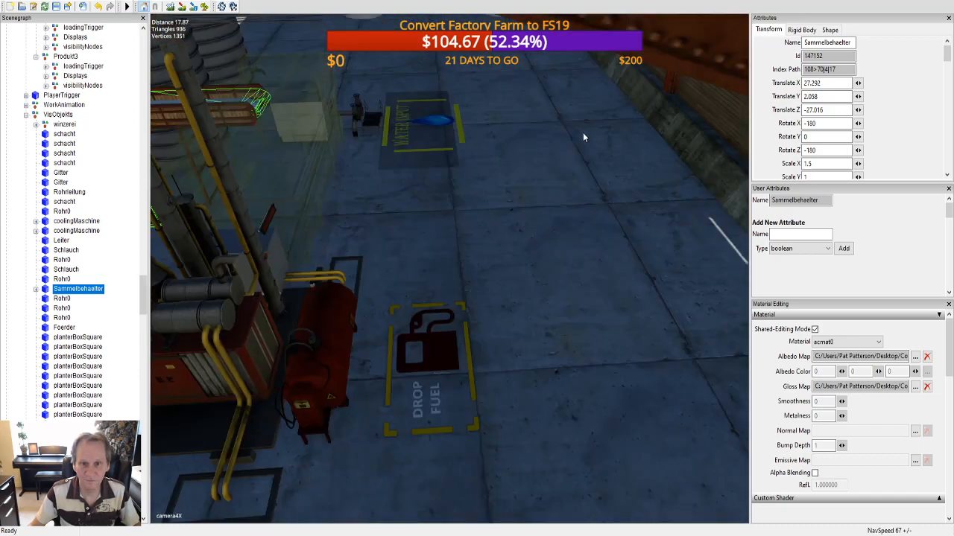
Step: Replace the Winery's Sammelbehaelter with a copy of the one under the washer's VisObjekts
{"action": "mouse_move", "coordinate": [584, 137]}
{"action": "middle_mouse_down", "text": "alt"}
{"action": "mouse_move", "coordinate": [613, 129]}
{"action": "mouse_move", "coordinate": [596, 145]}
{"action": "middle_mouse_up", "text": "alt"}
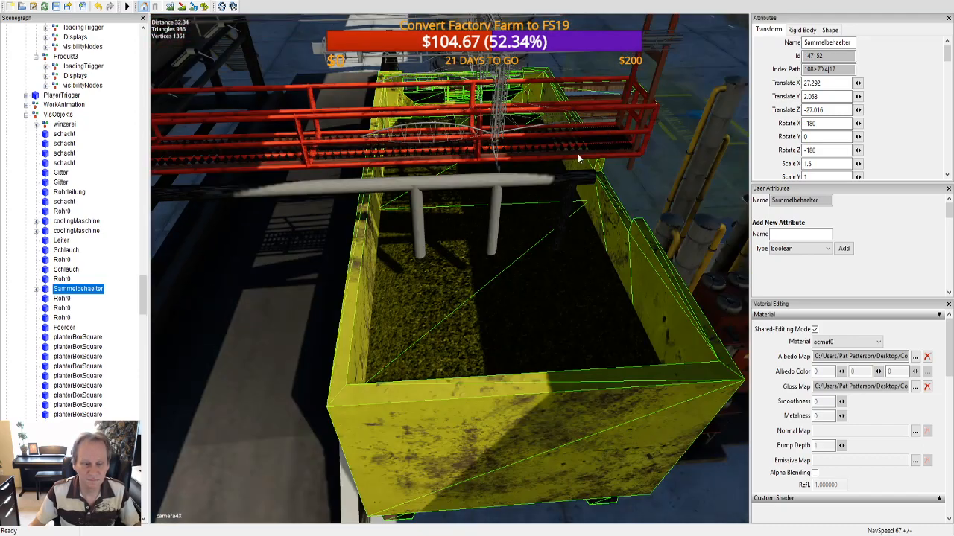
{"action": "scroll", "coordinate": [99, 236], "scroll_direction": "up", "scroll_amount": 8}
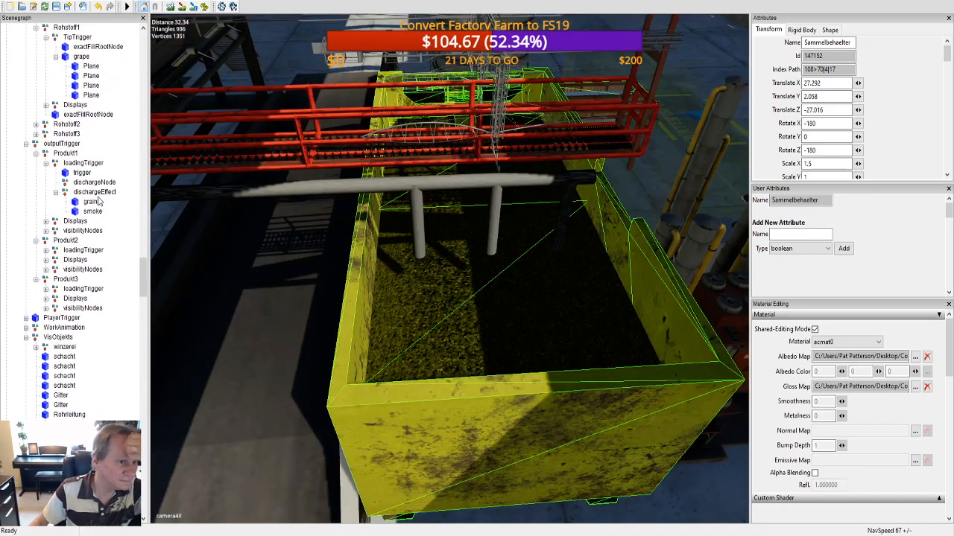
{"action": "scroll", "coordinate": [95, 204], "scroll_direction": "up", "scroll_amount": 6}
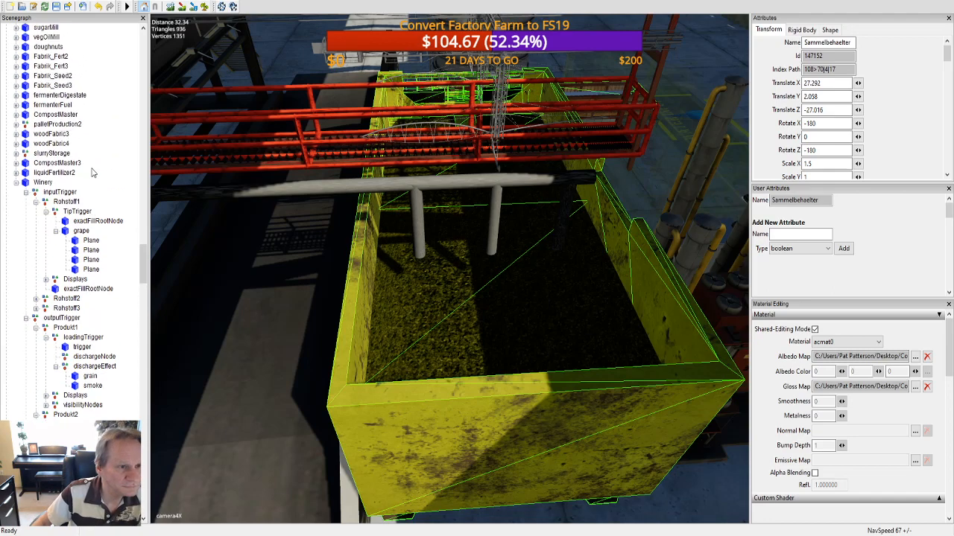
{"action": "left_click_drag", "start_coordinate": [144, 263], "coordinate": [146, 180]}
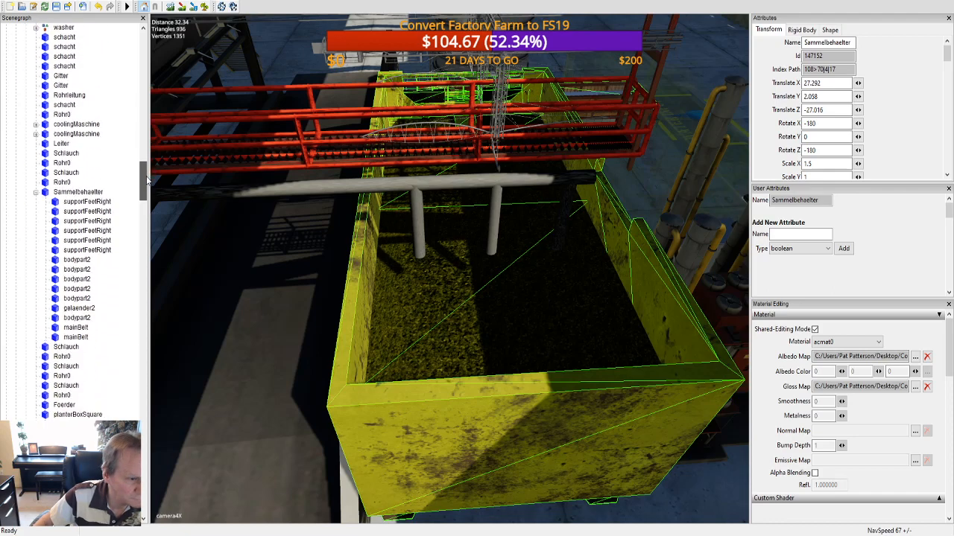
{"action": "left_click", "coordinate": [87, 194]}
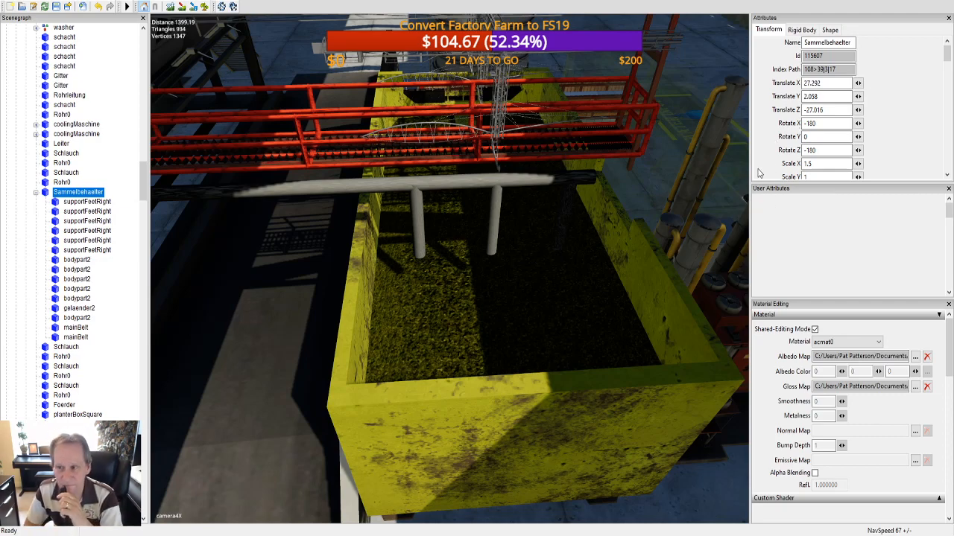
{"action": "key", "text": "ctrl+z"}
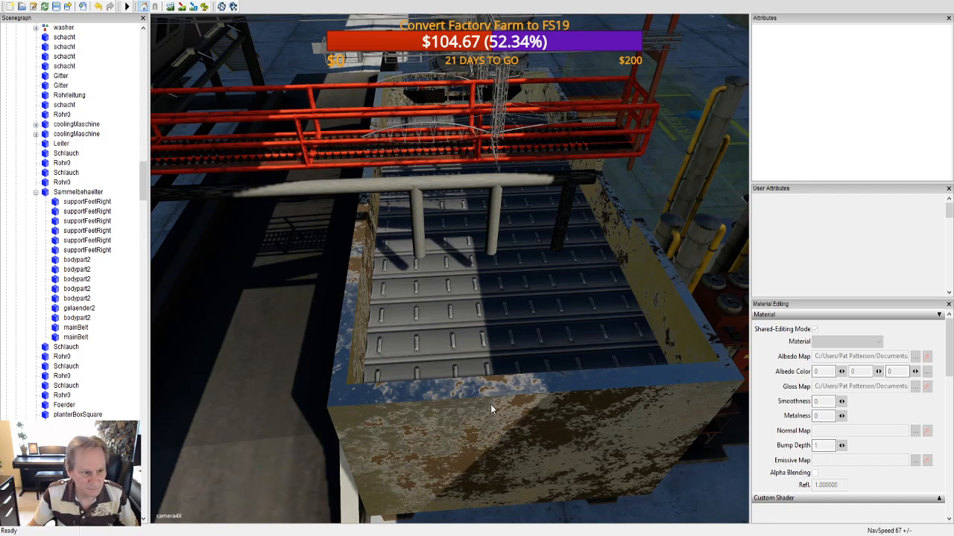
Step: Clear the gloss map of the new Winery container's acmat0 material, reassigning it once for comparison, and inspect the container from several sides
{"action": "left_click", "coordinate": [484, 434]}
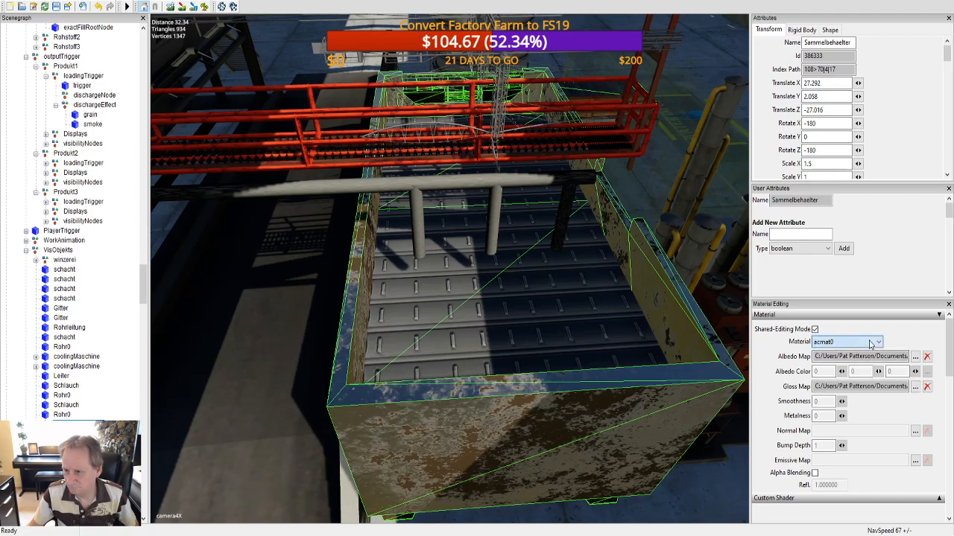
{"action": "left_click", "coordinate": [927, 386]}
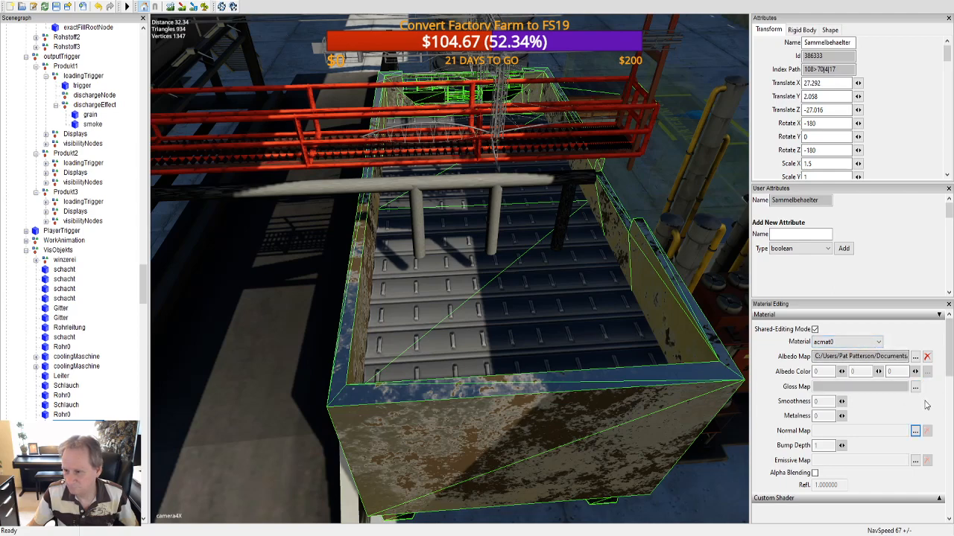
{"action": "mouse_move", "coordinate": [691, 409]}
{"action": "middle_mouse_down", "text": "alt"}
{"action": "mouse_move", "coordinate": [675, 401]}
{"action": "mouse_move", "coordinate": [685, 404]}
{"action": "middle_mouse_up", "text": "alt"}
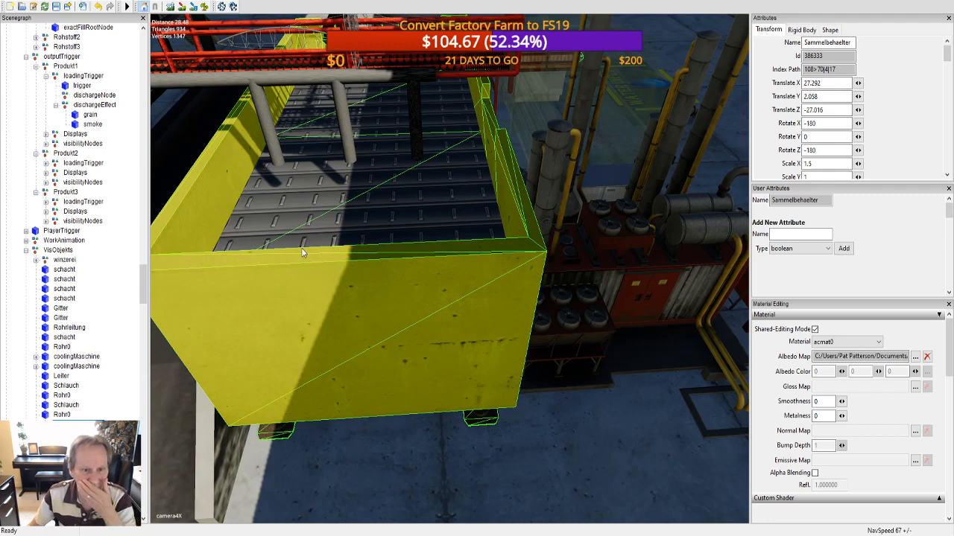
{"action": "double_click", "coordinate": [292, 31]}
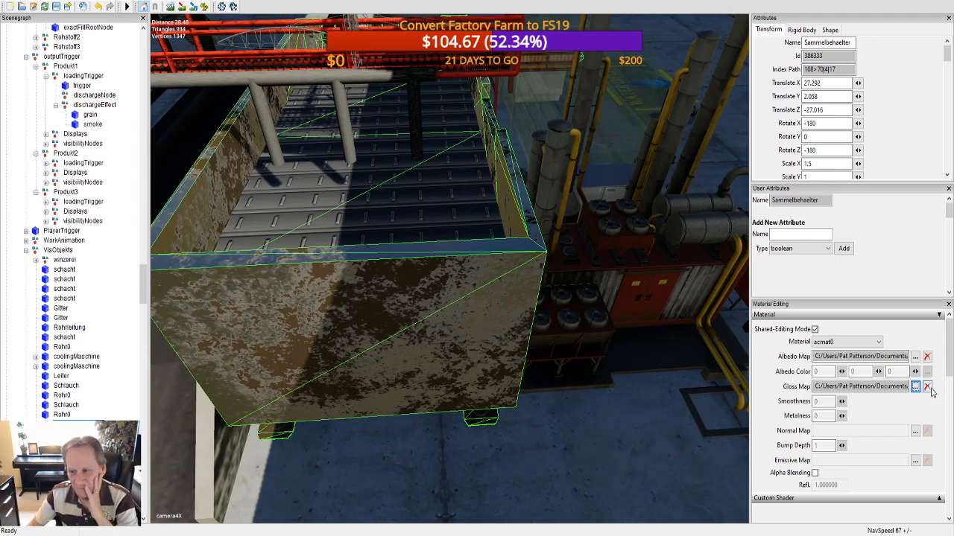
{"action": "left_click", "coordinate": [928, 387]}
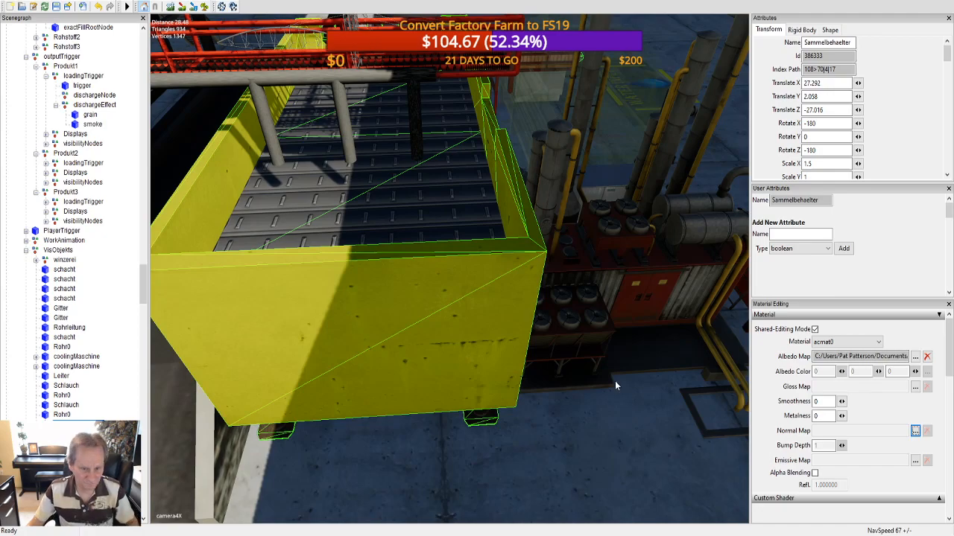
{"action": "left_click_drag", "start_coordinate": [627, 382], "coordinate": [571, 361], "text": "alt"}
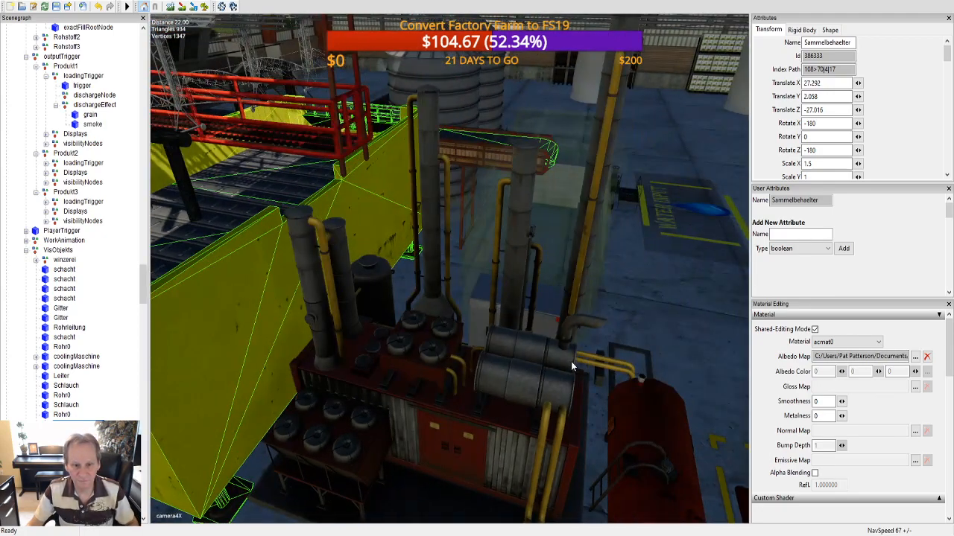
{"action": "middle_click_drag", "start_coordinate": [571, 361], "coordinate": [568, 369], "text": "alt"}
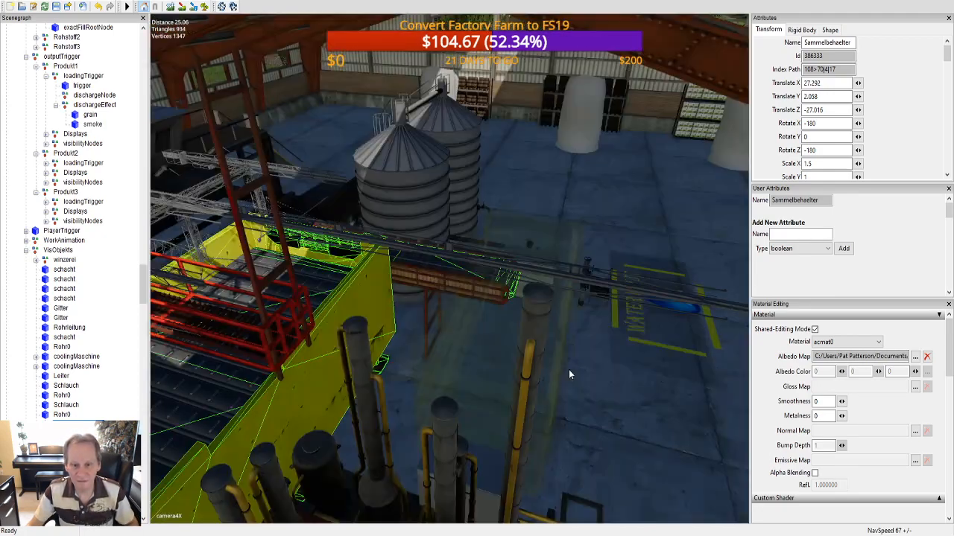
{"action": "mouse_move", "coordinate": [568, 370]}
{"action": "right_mouse_down", "text": "alt"}
{"action": "mouse_move", "coordinate": [571, 350]}
{"action": "mouse_move", "coordinate": [569, 384]}
{"action": "right_mouse_up", "text": "alt"}
{"action": "left_click_drag", "start_coordinate": [502, 362], "coordinate": [655, 363], "text": "alt"}
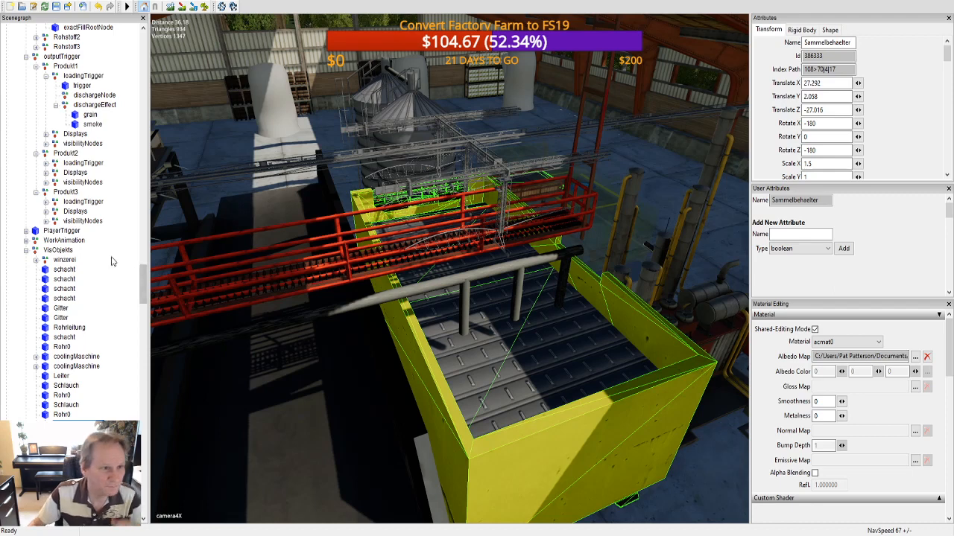
Step: Select the grape node and each of its four Plane children under the Winery's Rohstoff1 TipTrigger to check their placement
{"action": "scroll", "coordinate": [79, 189], "scroll_direction": "up", "scroll_amount": 3}
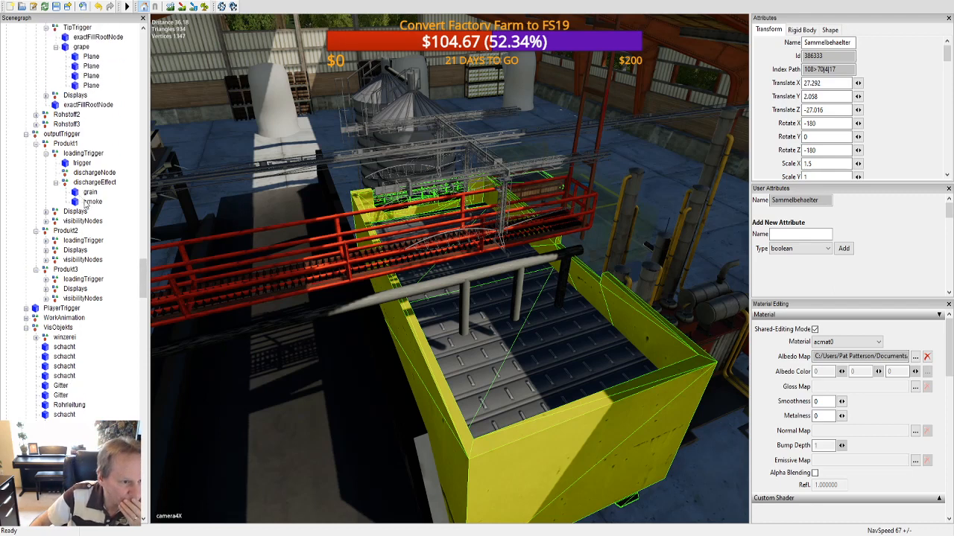
{"action": "scroll", "coordinate": [86, 181], "scroll_direction": "up", "scroll_amount": 3}
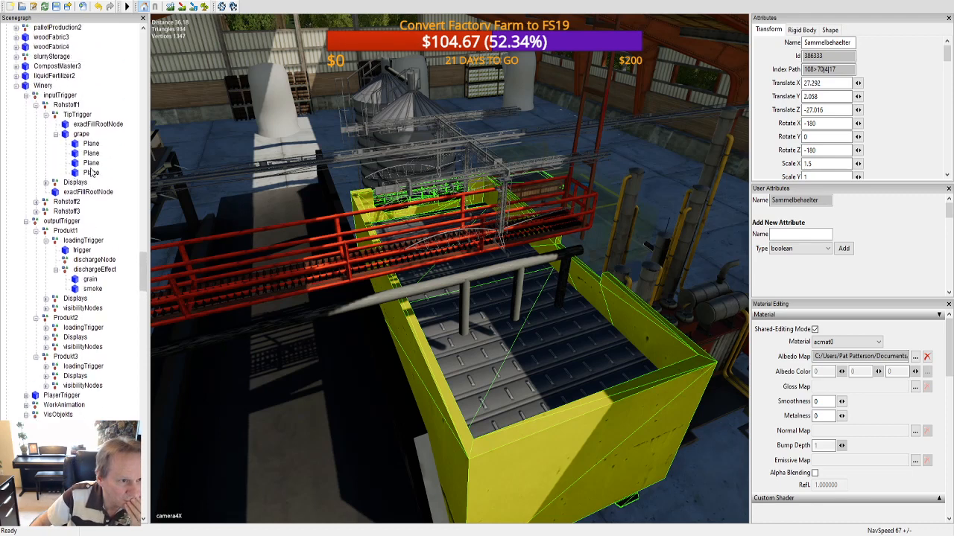
{"action": "left_click", "coordinate": [83, 137]}
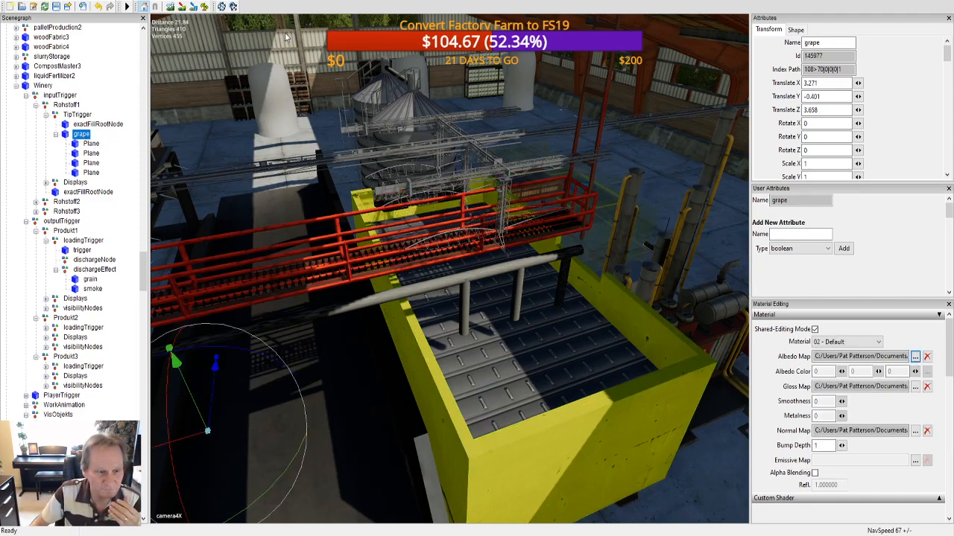
{"action": "left_click", "coordinate": [91, 144]}
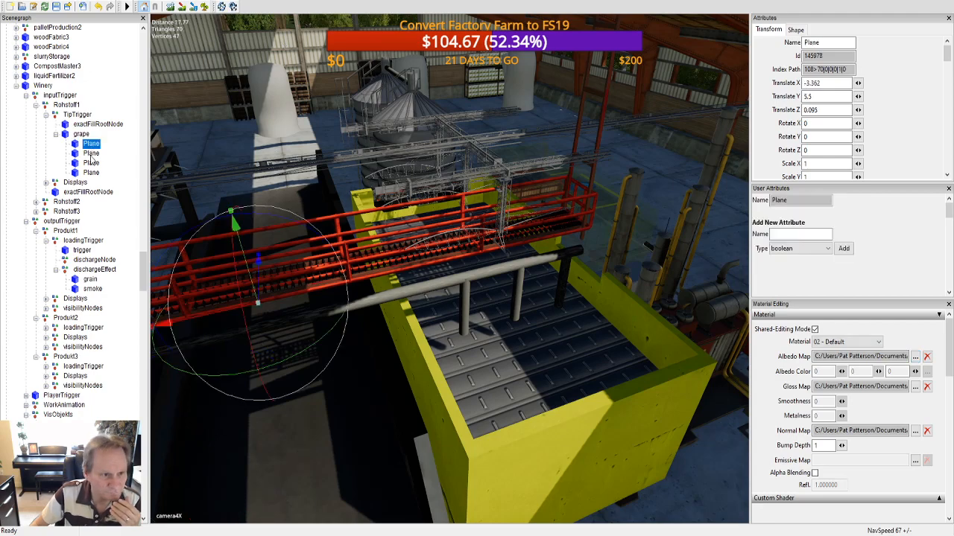
{"action": "left_click", "coordinate": [91, 154]}
{"action": "left_click", "coordinate": [91, 163]}
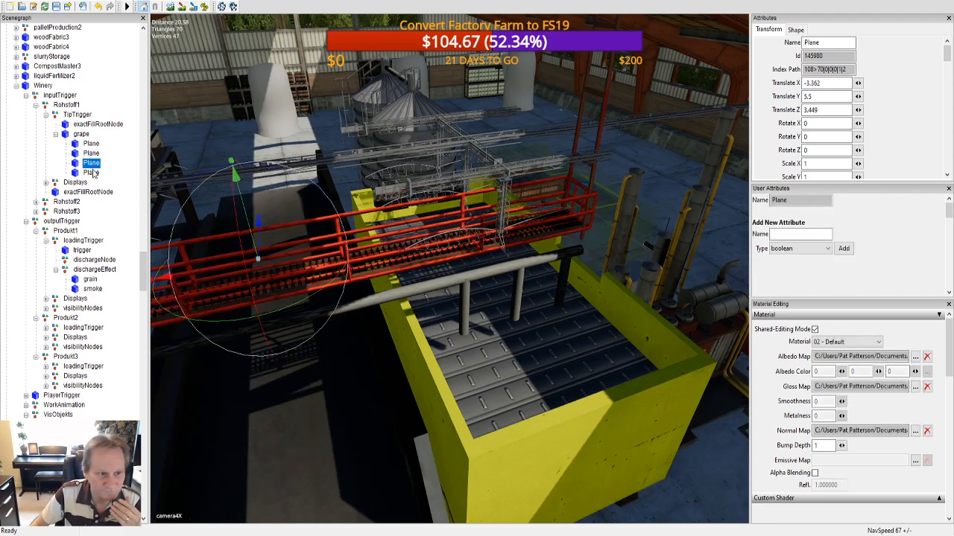
{"action": "left_click", "coordinate": [90, 173]}
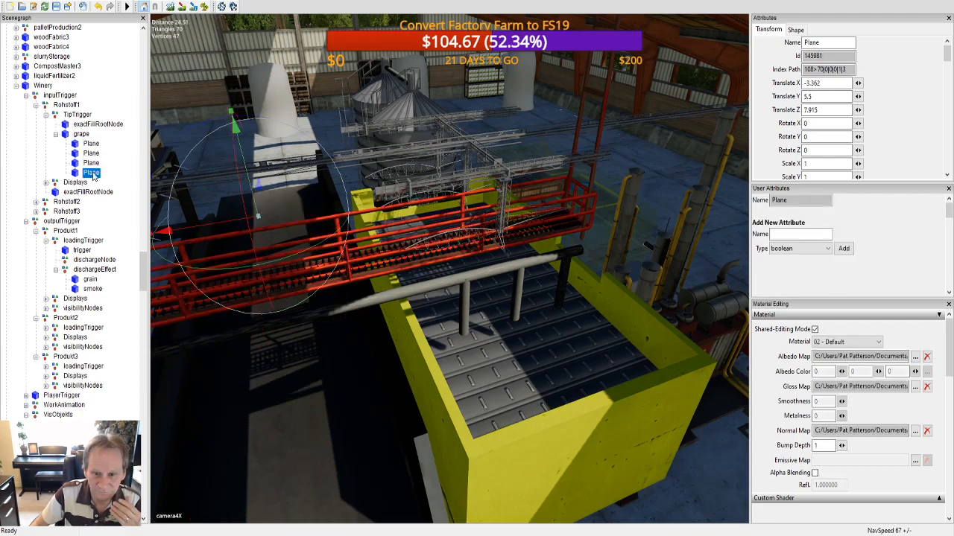
{"action": "left_click", "coordinate": [80, 136]}
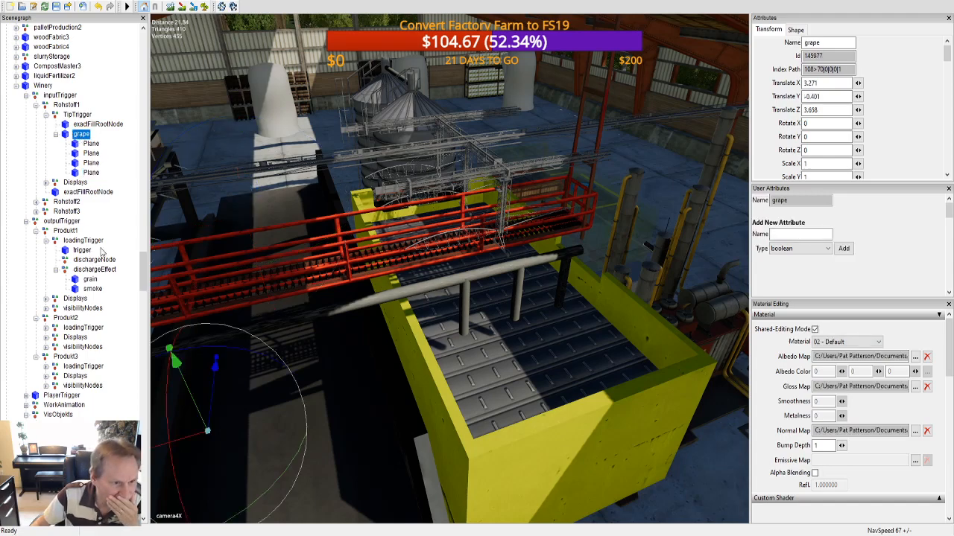
Step: Select the mainBelt on the container floor, try shifting it sideways, and undo the shift
{"action": "left_click", "coordinate": [513, 370]}
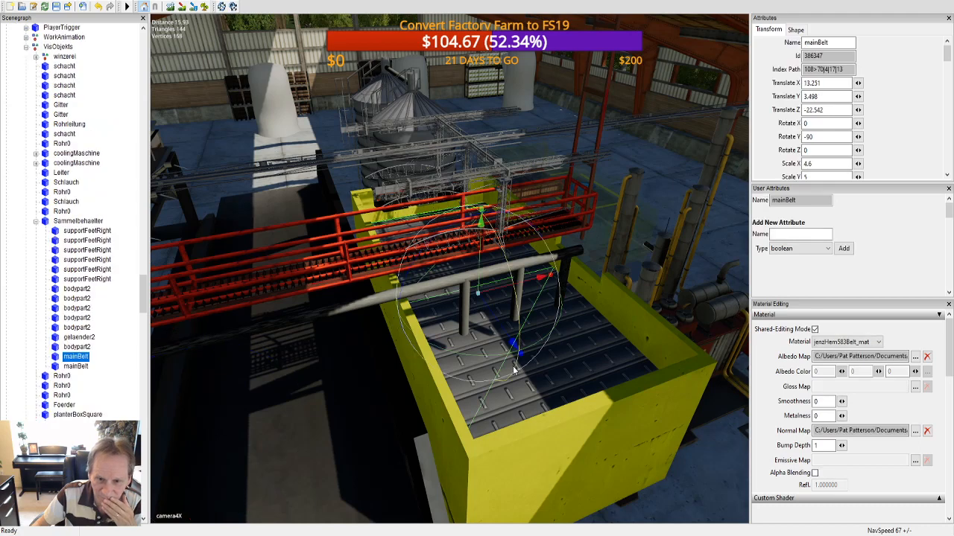
{"action": "left_click_drag", "start_coordinate": [531, 346], "coordinate": [433, 332], "text": "alt"}
{"action": "scroll", "coordinate": [520, 341], "scroll_direction": "up", "scroll_amount": 4}
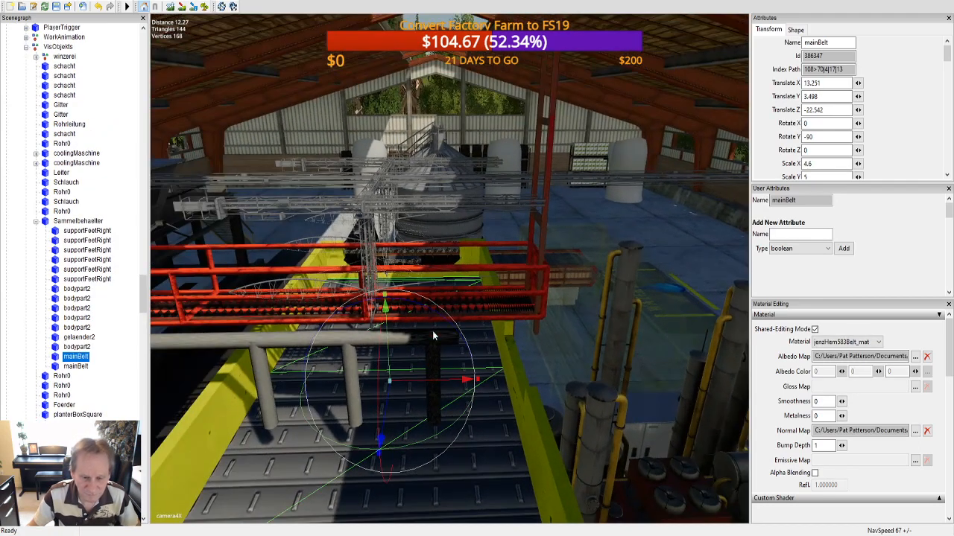
{"action": "left_click_drag", "start_coordinate": [449, 382], "coordinate": [310, 372]}
{"action": "key", "text": "ctrl+z"}
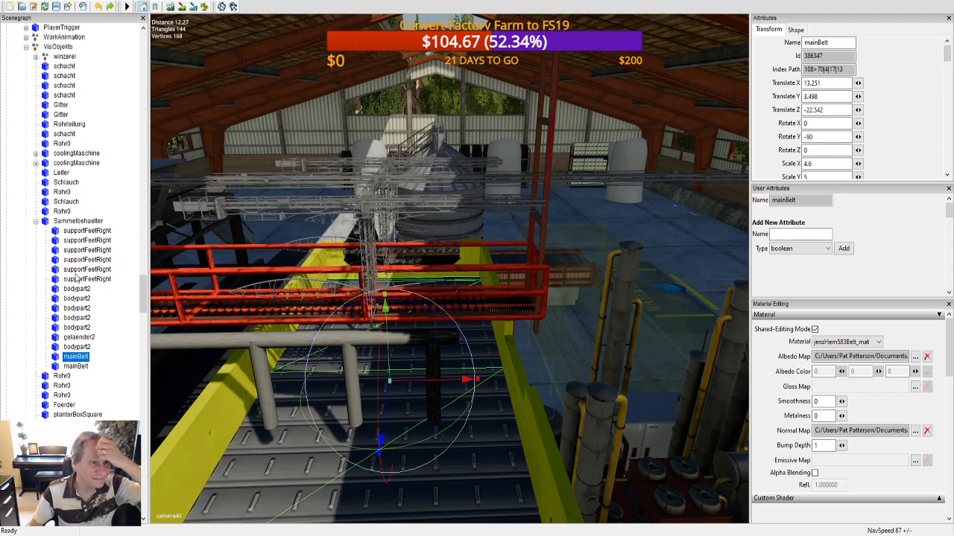
Step: Select the Winery's grape node under the TipTrigger and examine its position relative to the yellow container from several sides
{"action": "scroll", "coordinate": [78, 277], "scroll_direction": "up", "scroll_amount": 7}
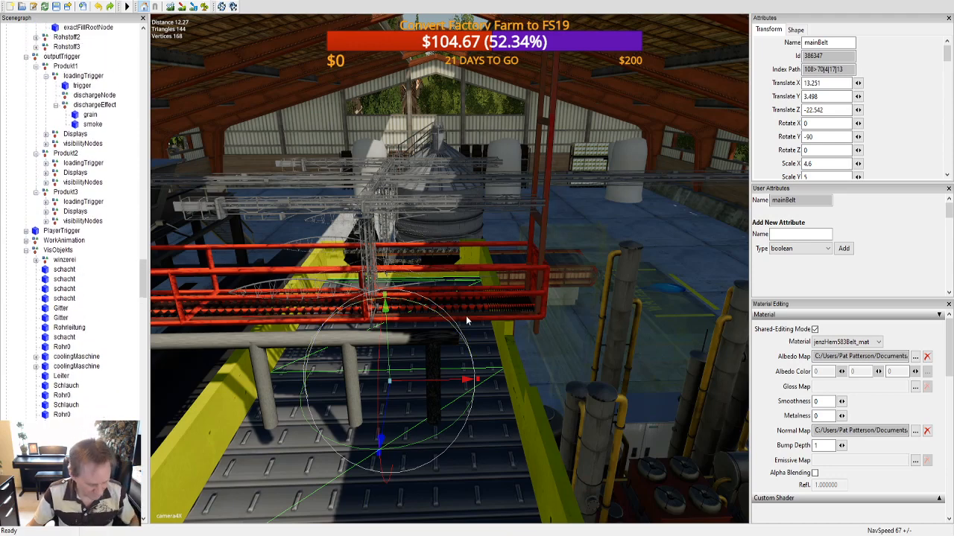
{"action": "mouse_move", "coordinate": [477, 325]}
{"action": "left_mouse_down", "text": "alt"}
{"action": "mouse_move", "coordinate": [453, 360]}
{"action": "mouse_move", "coordinate": [468, 336]}
{"action": "left_mouse_up", "text": "alt"}
{"action": "scroll", "coordinate": [470, 353], "scroll_direction": "down", "scroll_amount": 3}
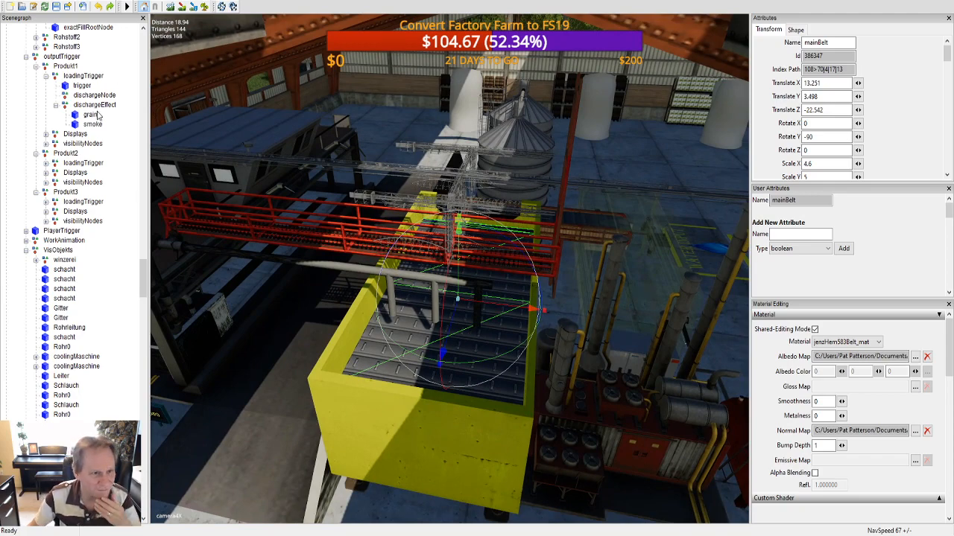
{"action": "scroll", "coordinate": [82, 242], "scroll_direction": "up", "scroll_amount": 3}
{"action": "scroll", "coordinate": [83, 237], "scroll_direction": "up", "scroll_amount": 2}
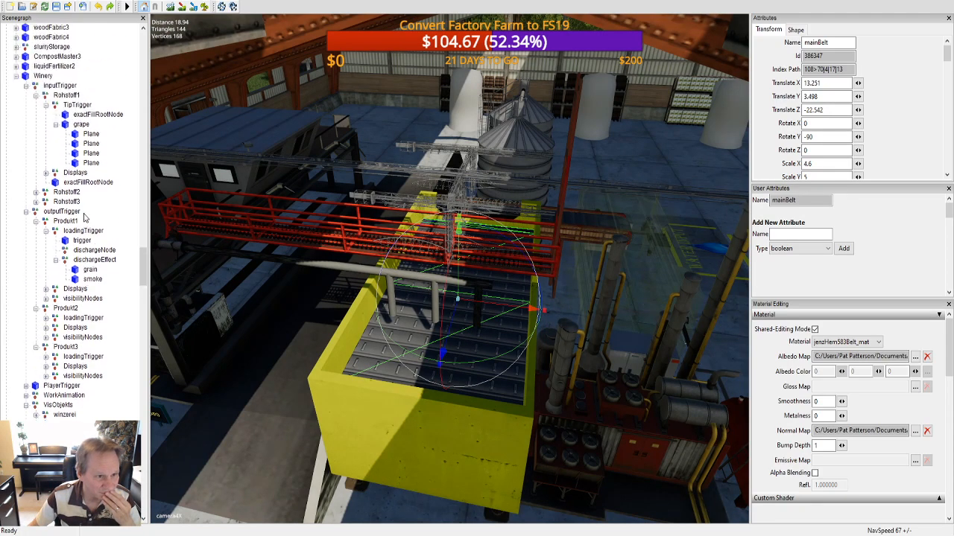
{"action": "left_click", "coordinate": [82, 125]}
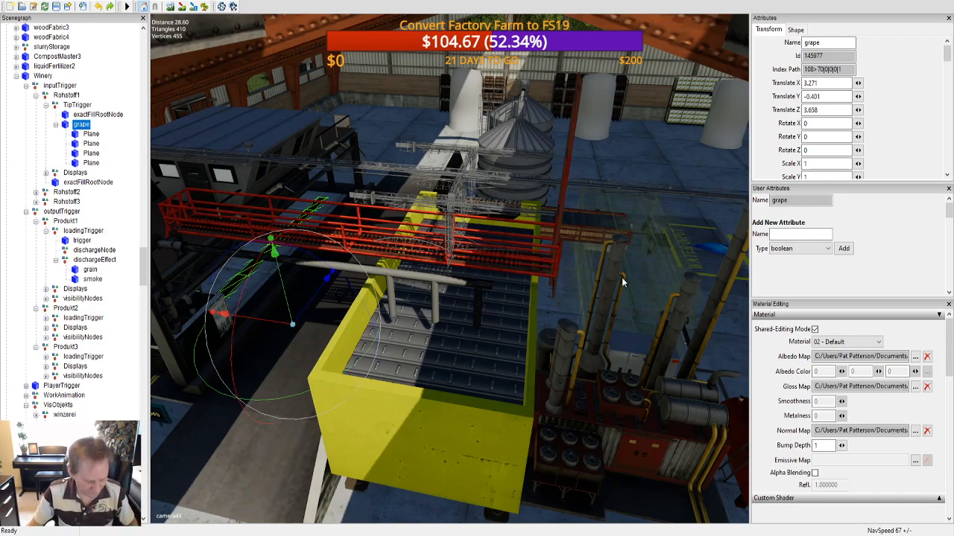
{"action": "left_click_drag", "start_coordinate": [623, 282], "coordinate": [447, 268], "text": "alt"}
{"action": "scroll", "coordinate": [554, 283], "scroll_direction": "up", "scroll_amount": 3}
{"action": "middle_click_drag", "start_coordinate": [512, 270], "coordinate": [486, 276], "text": "alt"}
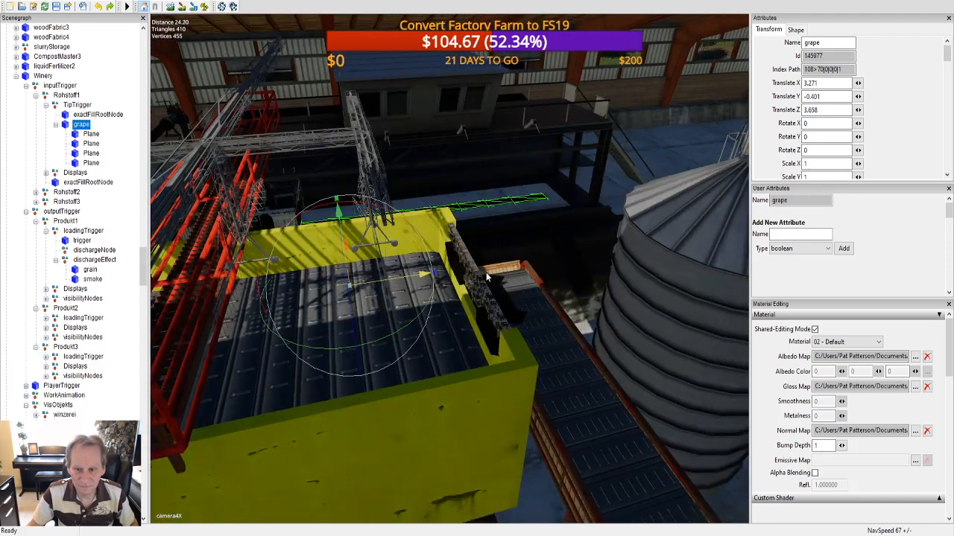
{"action": "left_click_drag", "start_coordinate": [486, 274], "coordinate": [513, 260], "text": "alt"}
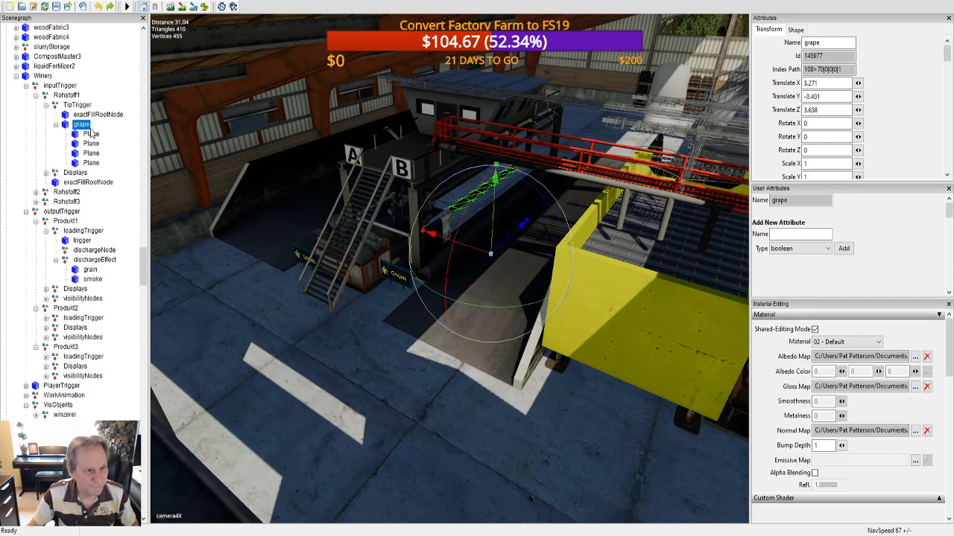
Step: Undo the gloss map and container replacement changes step by step, and view the Winery's original container
{"action": "left_click", "coordinate": [100, 7]}
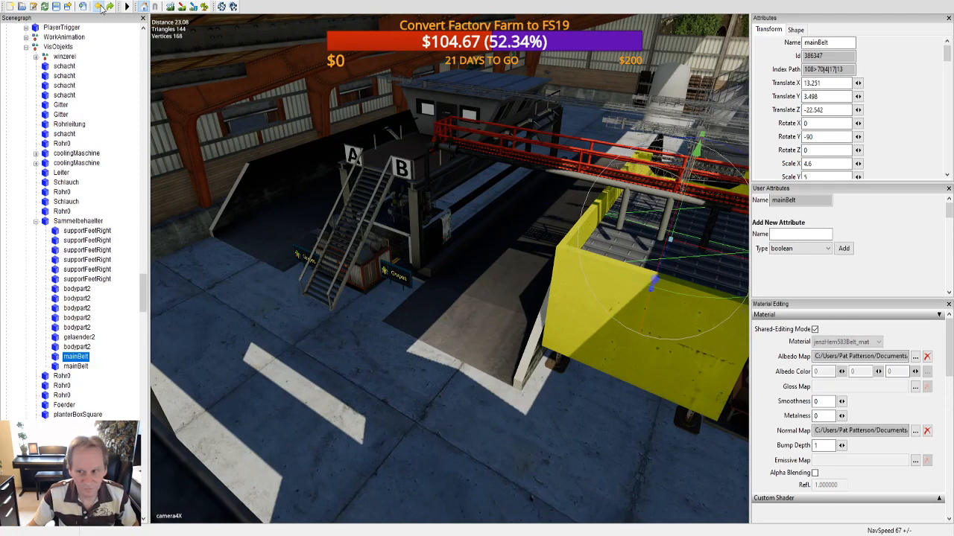
{"action": "left_click", "coordinate": [100, 7]}
{"action": "left_click", "coordinate": [101, 7]}
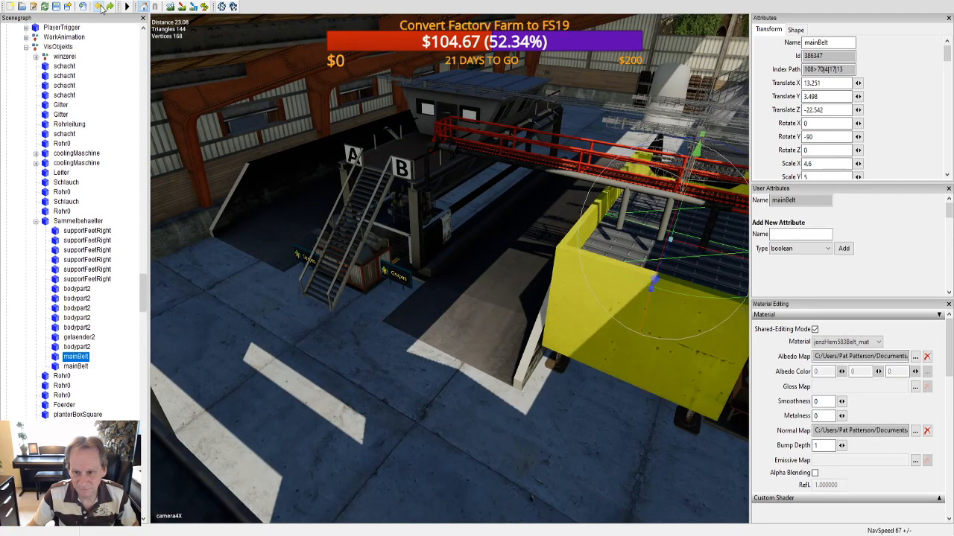
{"action": "left_click", "coordinate": [101, 7]}
{"action": "left_click", "coordinate": [101, 7]}
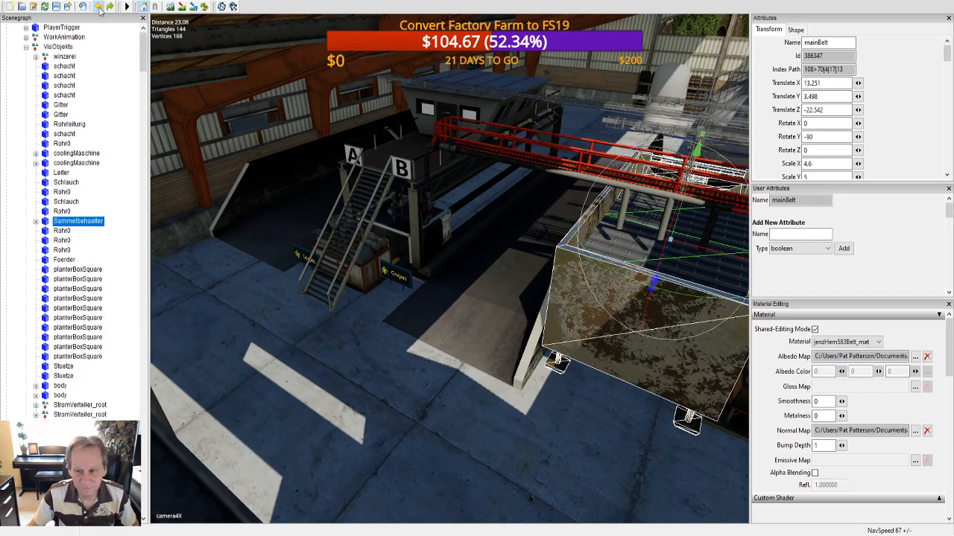
{"action": "left_click", "coordinate": [100, 7]}
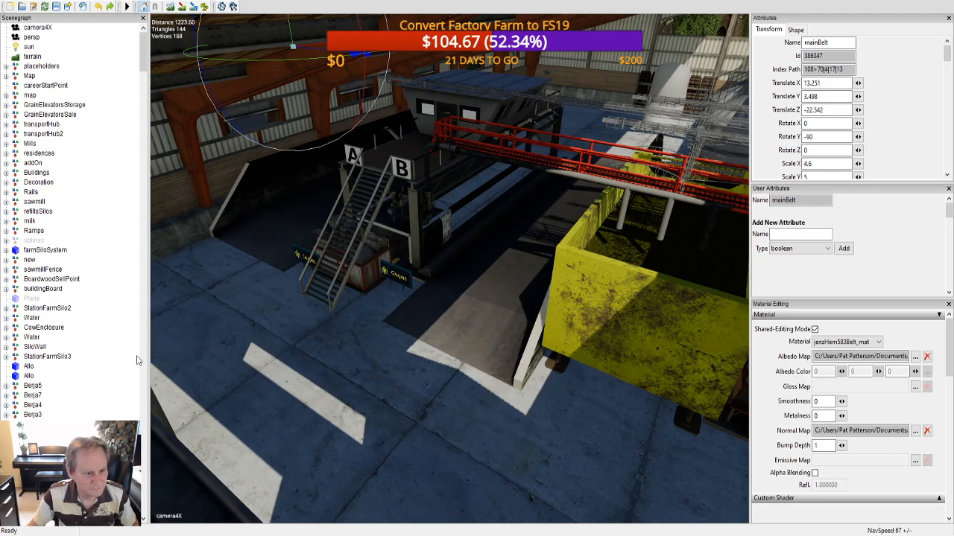
{"action": "middle_click_drag", "start_coordinate": [519, 388], "coordinate": [500, 386], "text": "alt"}
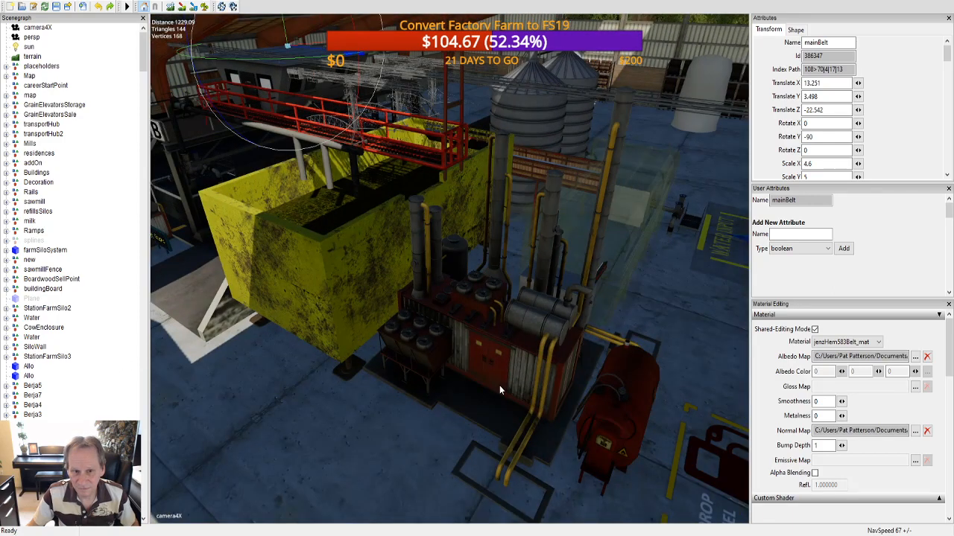
Step: Go to the Winery building's interior and select the smoke mesh of Produkt2's discharge effect
{"action": "right_click_drag", "start_coordinate": [486, 295], "coordinate": [475, 477], "text": "alt"}
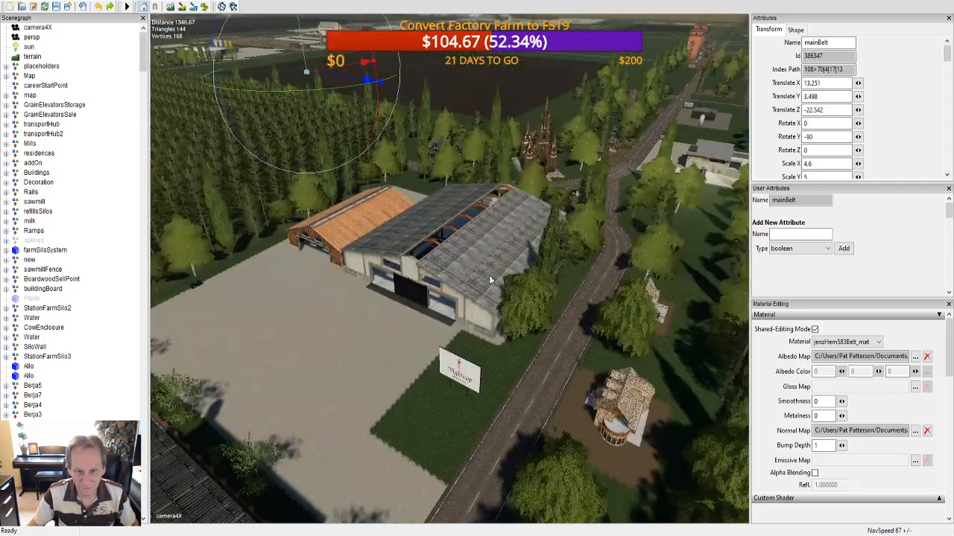
{"action": "right_click_drag", "start_coordinate": [489, 275], "coordinate": [467, 372], "text": "alt"}
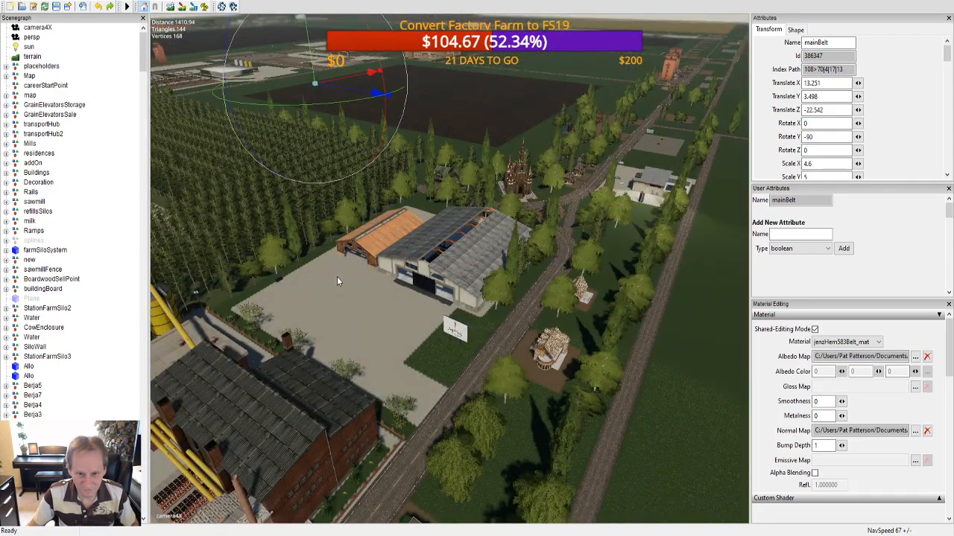
{"action": "middle_click_drag", "start_coordinate": [337, 277], "coordinate": [299, 304], "text": "alt"}
{"action": "right_click_drag", "start_coordinate": [430, 329], "coordinate": [538, 77], "text": "alt"}
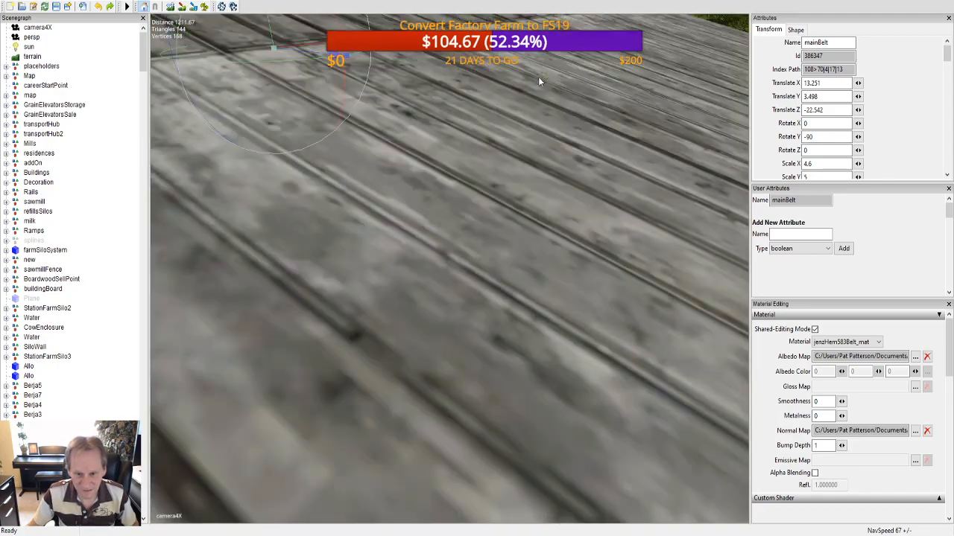
{"action": "right_click_drag", "start_coordinate": [495, 365], "coordinate": [507, 241], "text": "alt"}
{"action": "left_click_drag", "start_coordinate": [506, 240], "coordinate": [614, 244], "text": "alt"}
{"action": "left_click", "coordinate": [633, 223]}
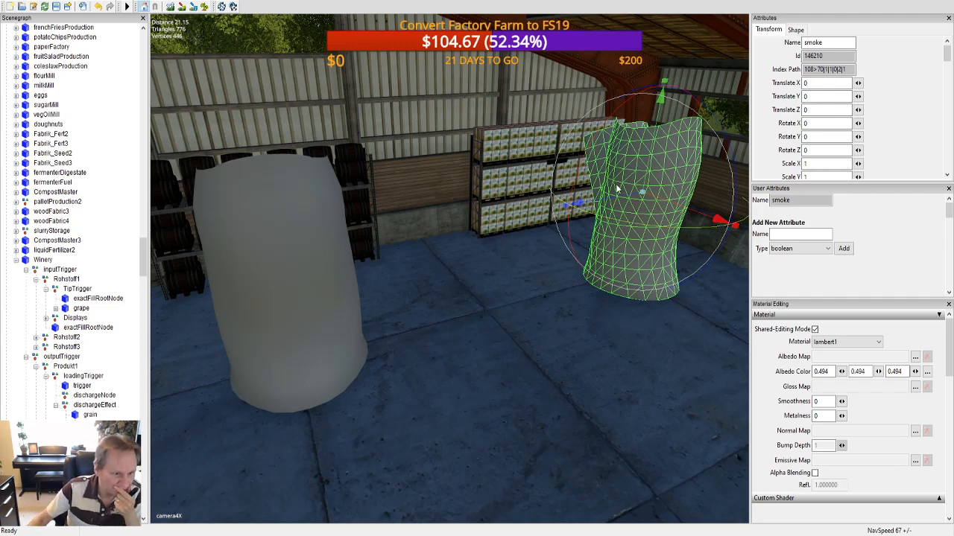
Step: Select the TipTrigger under the Winery's Rohstoff1, and collapse the TipTrigger, Rohstoff1 and inputTrigger branches
{"action": "left_click", "coordinate": [77, 289]}
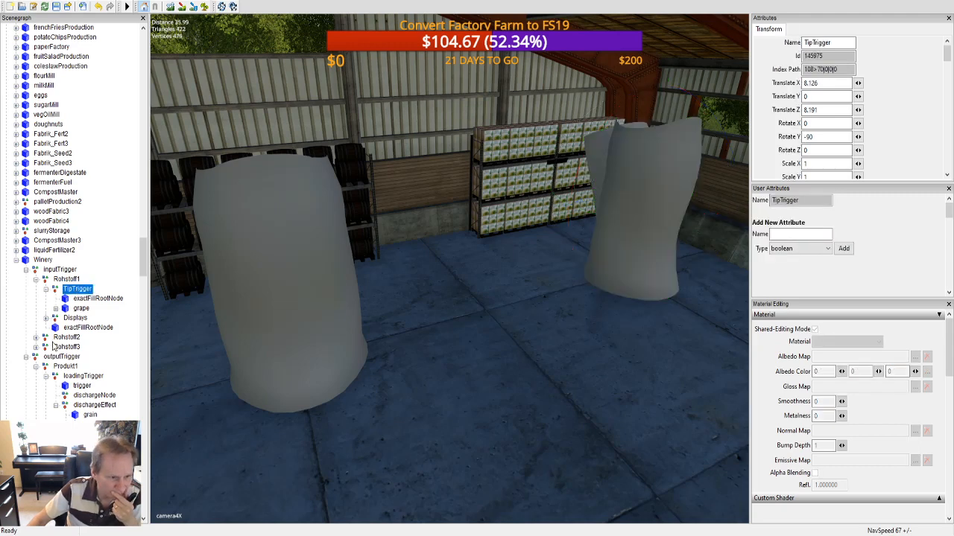
{"action": "left_click", "coordinate": [46, 289]}
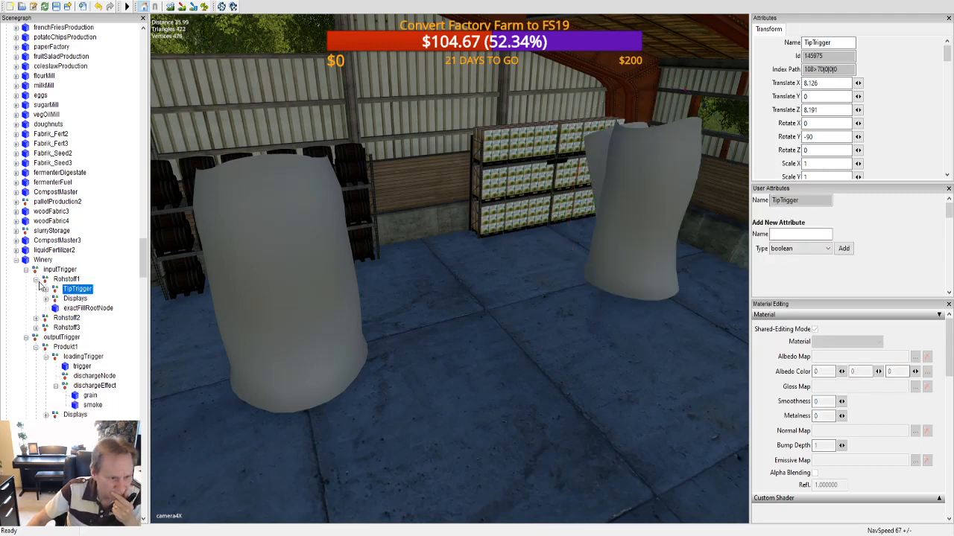
{"action": "left_click", "coordinate": [36, 279]}
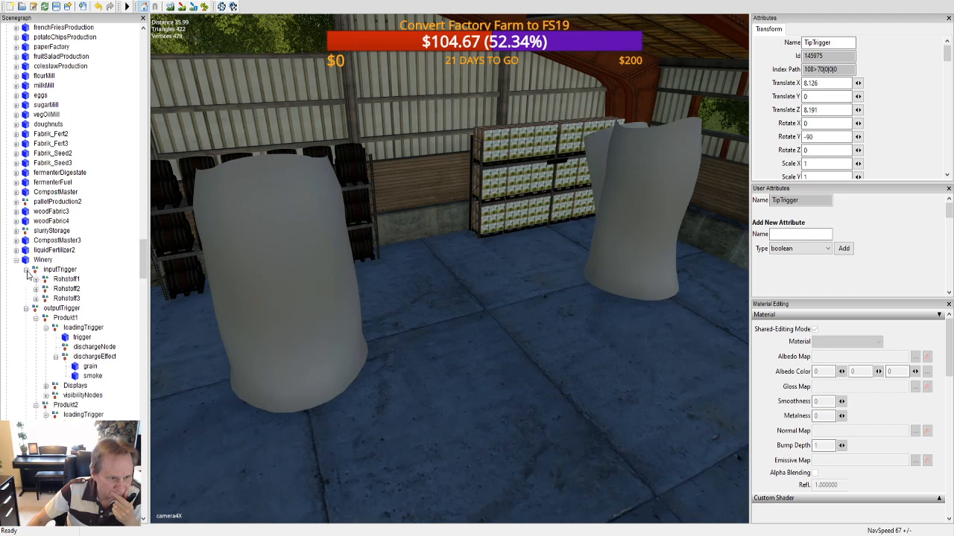
{"action": "left_click", "coordinate": [26, 269]}
Step: Inspect Produkt1 and its loadingTrigger, trigger, dischargeNode and dischargeEffect under the Winery's outputTrigger, collapsing the dischargeEffect branch
{"action": "left_click", "coordinate": [64, 289]}
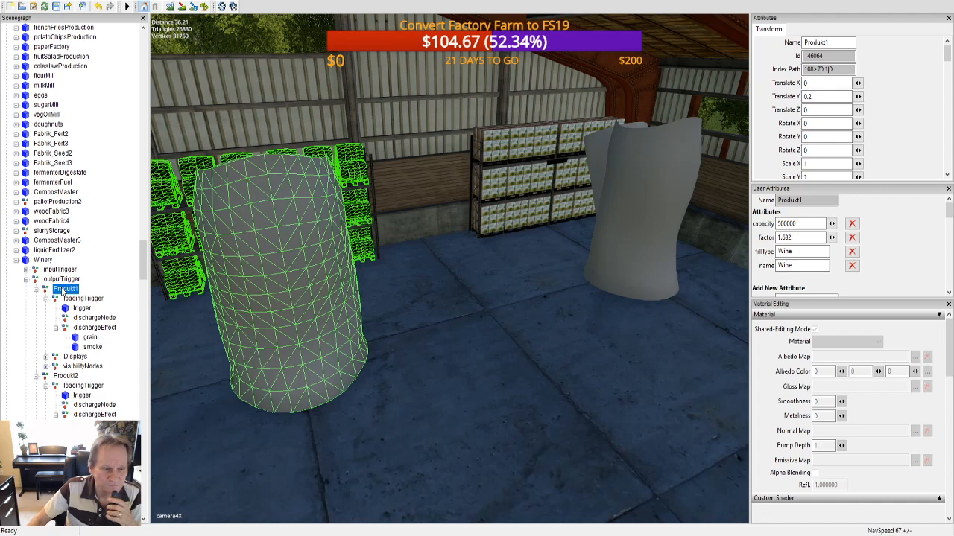
{"action": "left_click", "coordinate": [81, 300]}
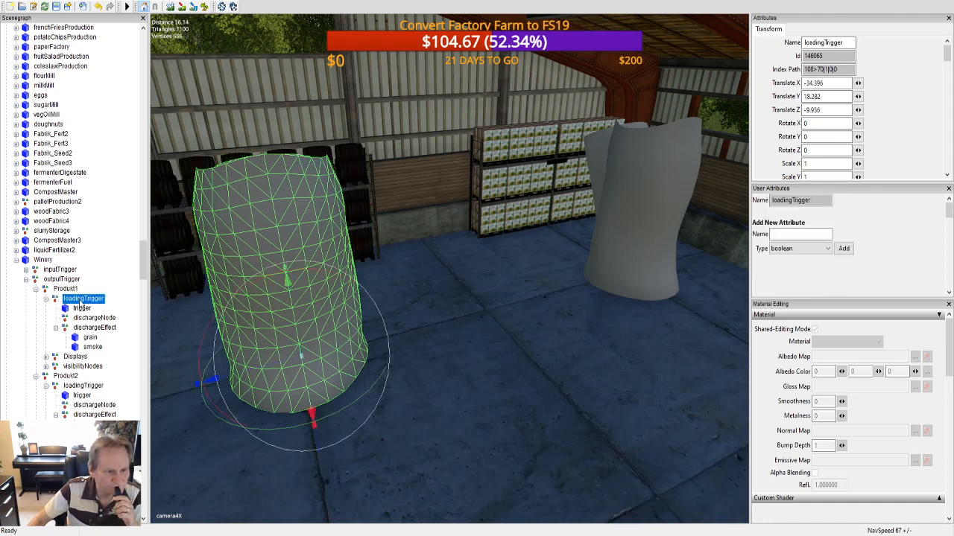
{"action": "left_click", "coordinate": [82, 308]}
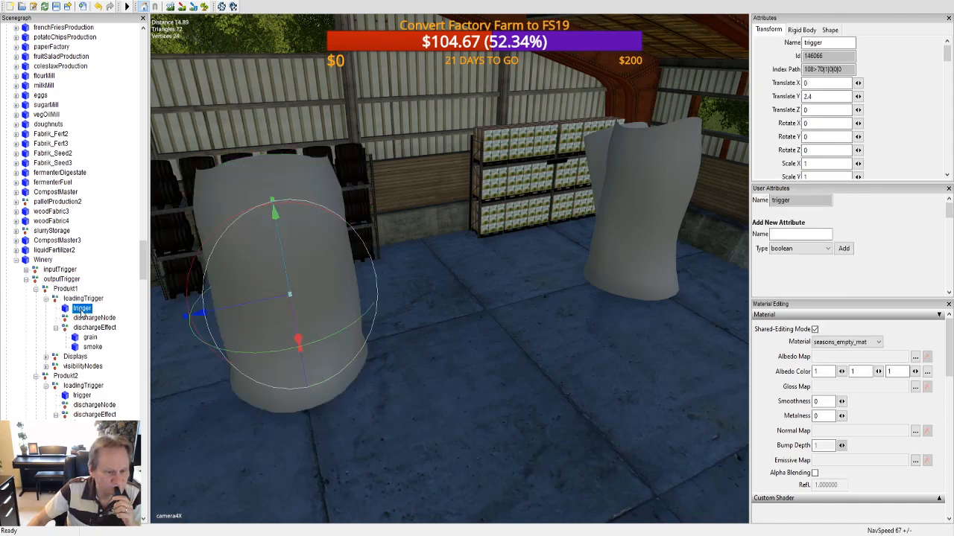
{"action": "left_click", "coordinate": [94, 318]}
{"action": "left_click", "coordinate": [95, 328]}
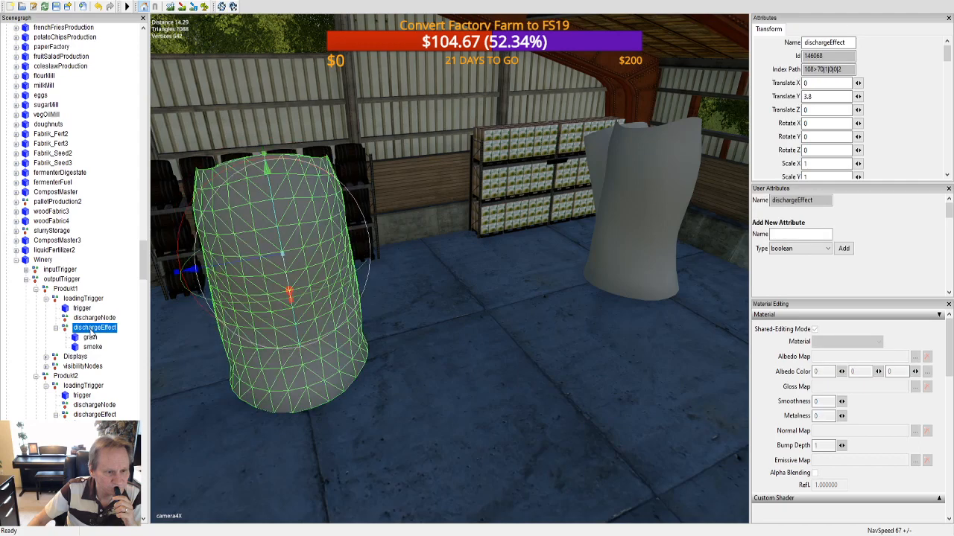
{"action": "left_click", "coordinate": [55, 329]}
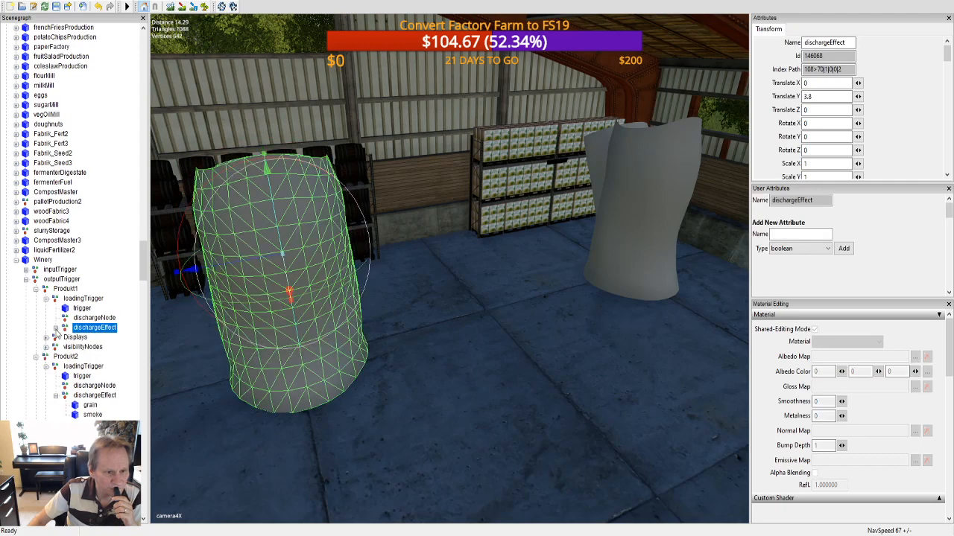
{"action": "left_click", "coordinate": [88, 319]}
{"action": "left_click", "coordinate": [89, 328]}
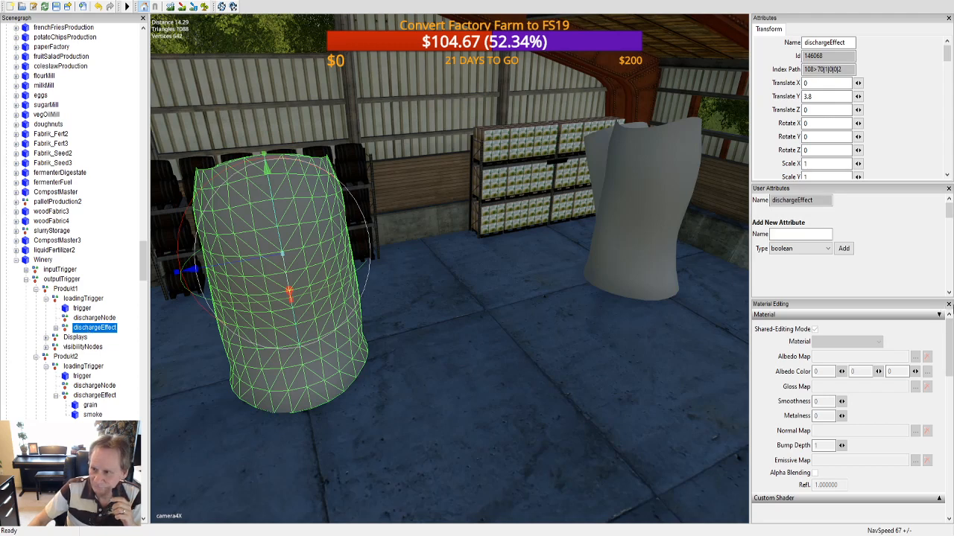
Step: Close Material Editing and switch the visibility of Produkt1's dischargeEffect off and back on
{"action": "left_click", "coordinate": [948, 304]}
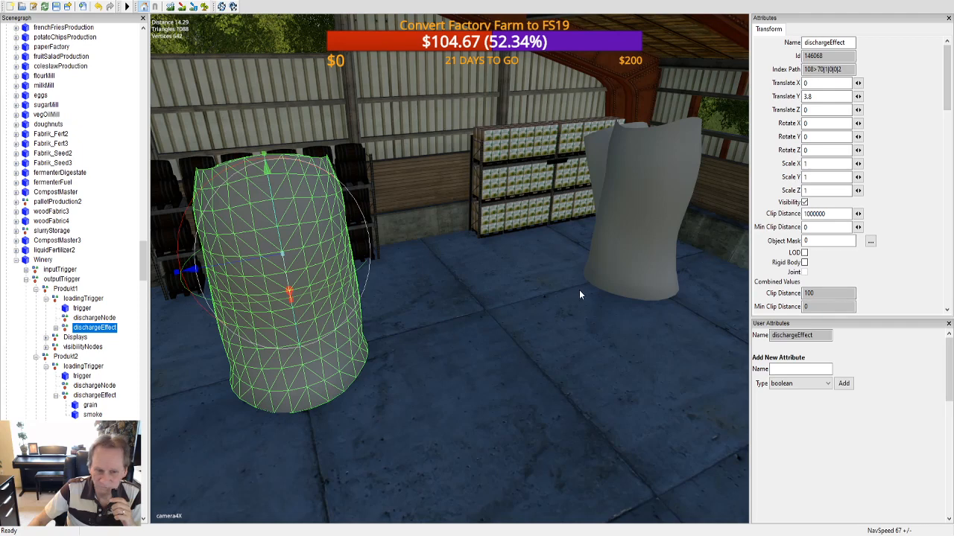
{"action": "left_click", "coordinate": [804, 203]}
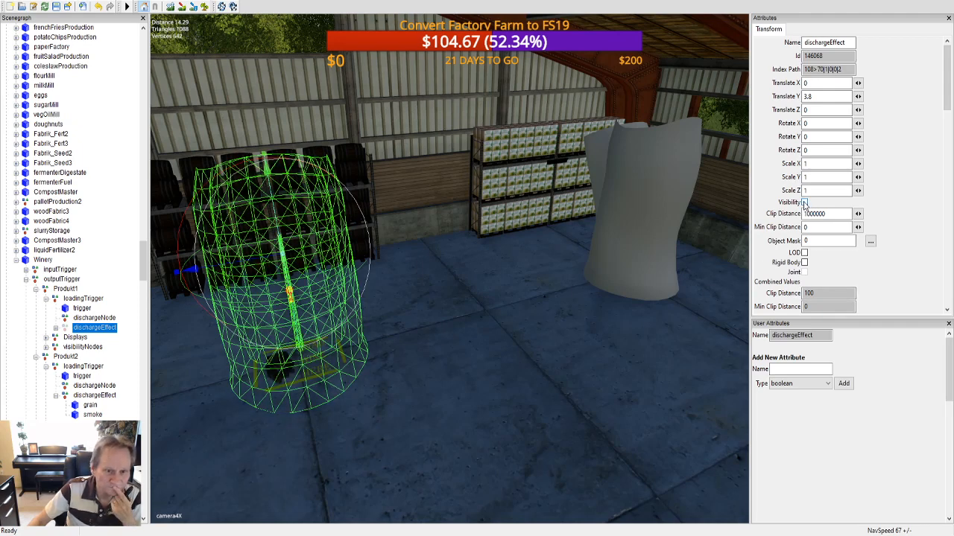
{"action": "left_click", "coordinate": [804, 203]}
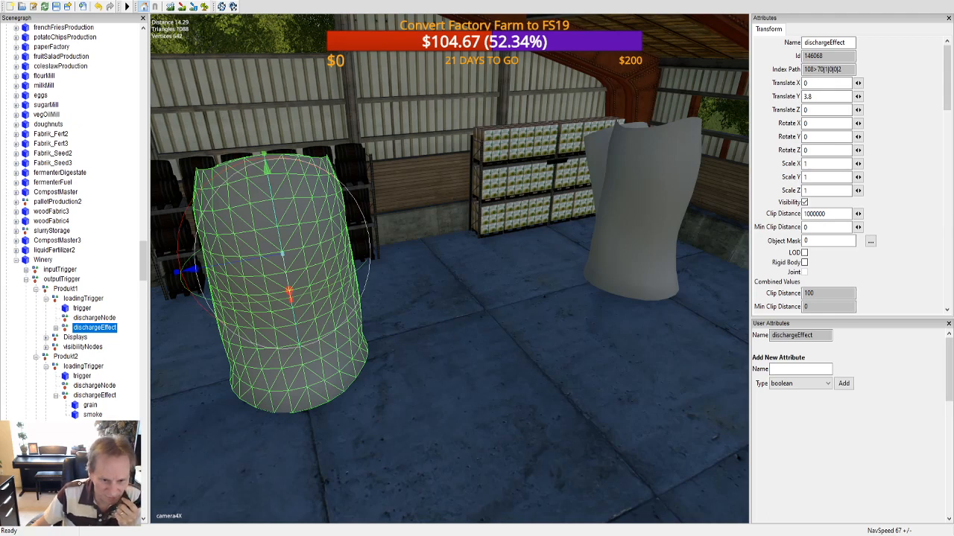
Step: Review Produkt1's loadingTrigger, its capacity, factor and fillType attributes, and its trigger node
{"action": "left_click", "coordinate": [88, 299]}
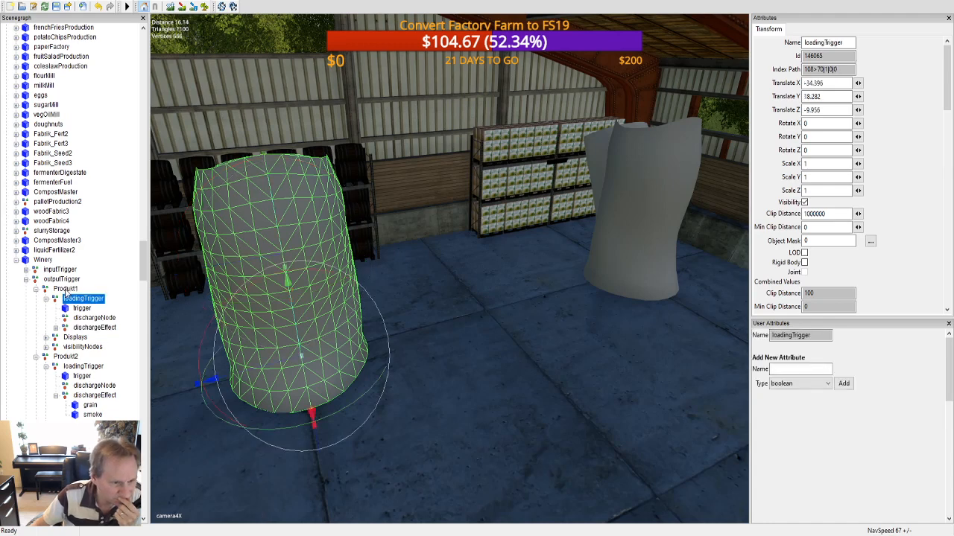
{"action": "left_click", "coordinate": [66, 289]}
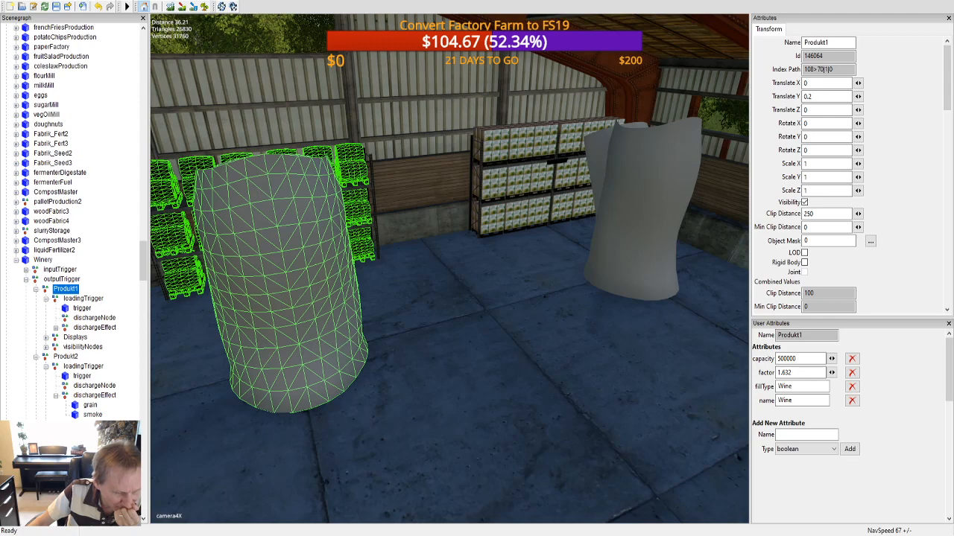
{"action": "scroll", "coordinate": [450, 269], "scroll_direction": "down", "scroll_amount": 3}
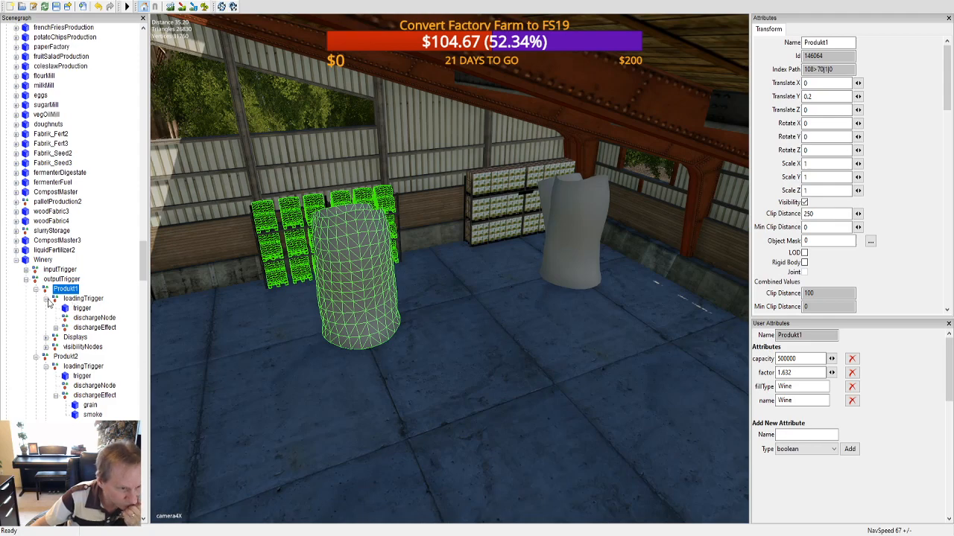
{"action": "left_click", "coordinate": [87, 308]}
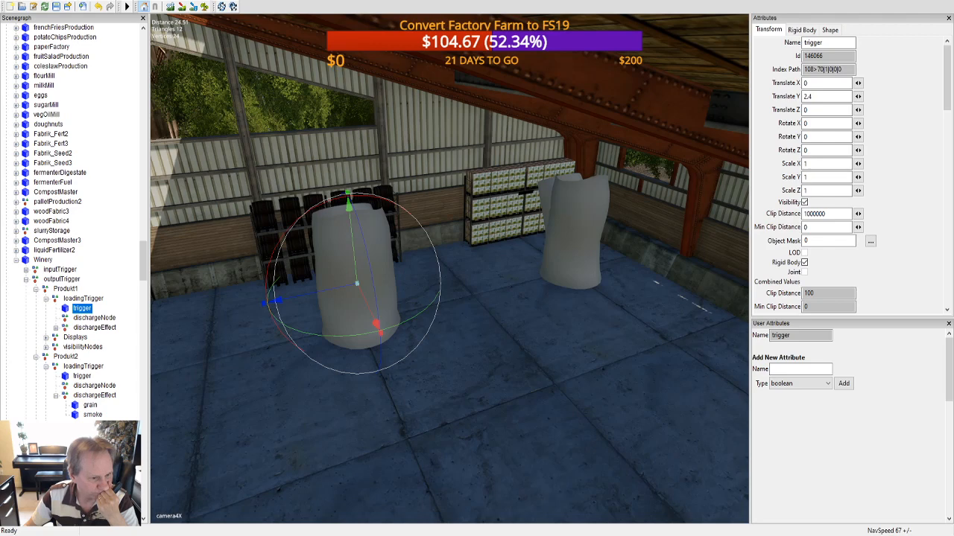
Step: Inspect Produkt2's loadingTrigger along with its trigger, dischargeNode and dischargeEffect
{"action": "left_click", "coordinate": [85, 367]}
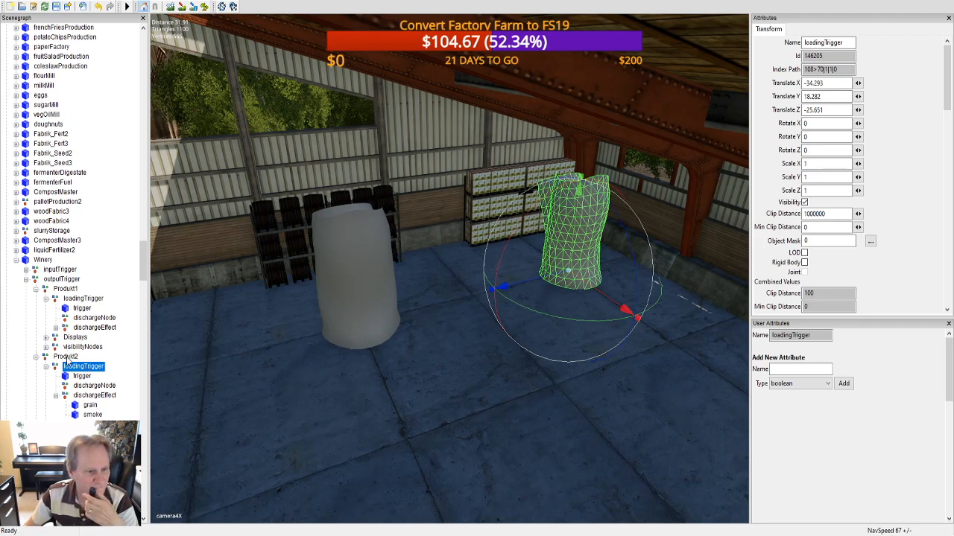
{"action": "left_click", "coordinate": [82, 376]}
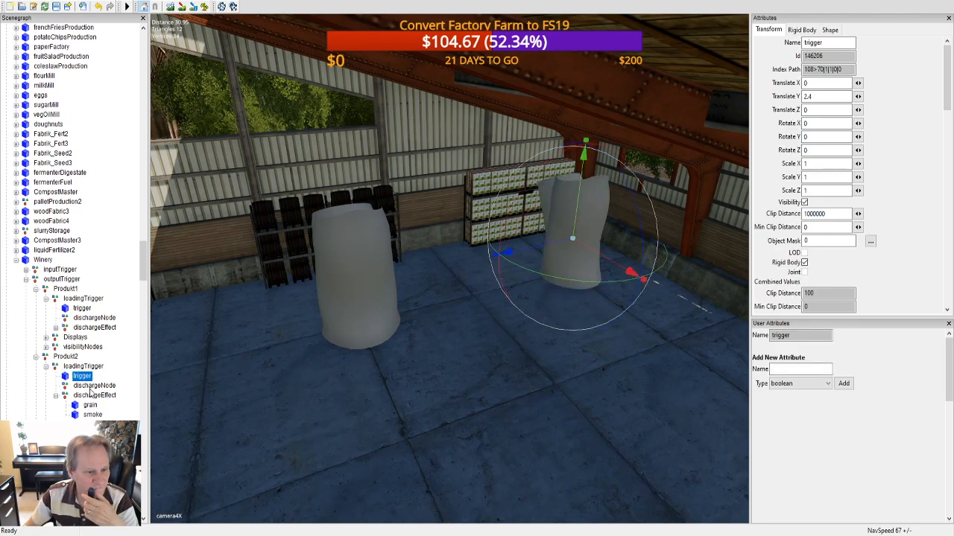
{"action": "left_click", "coordinate": [91, 386]}
{"action": "left_click", "coordinate": [91, 396]}
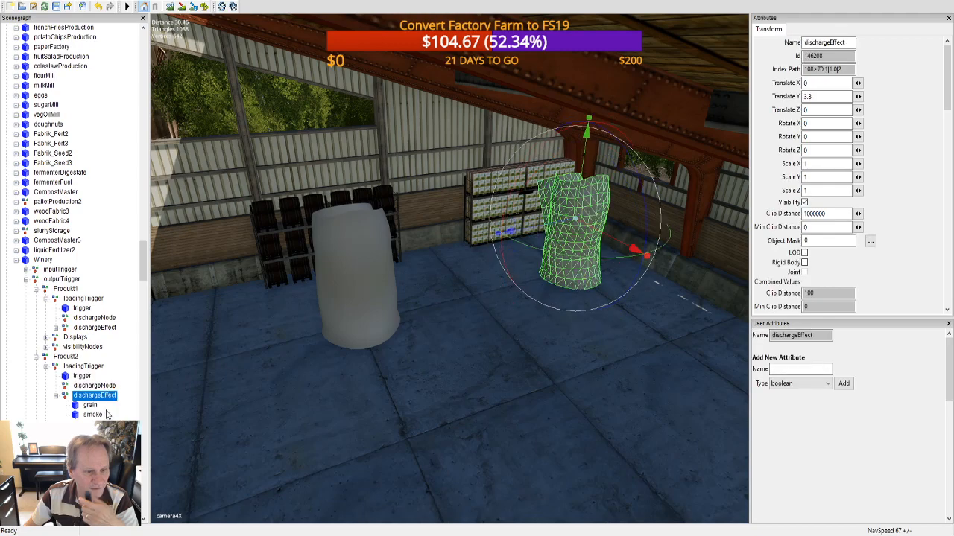
{"action": "left_click", "coordinate": [78, 367]}
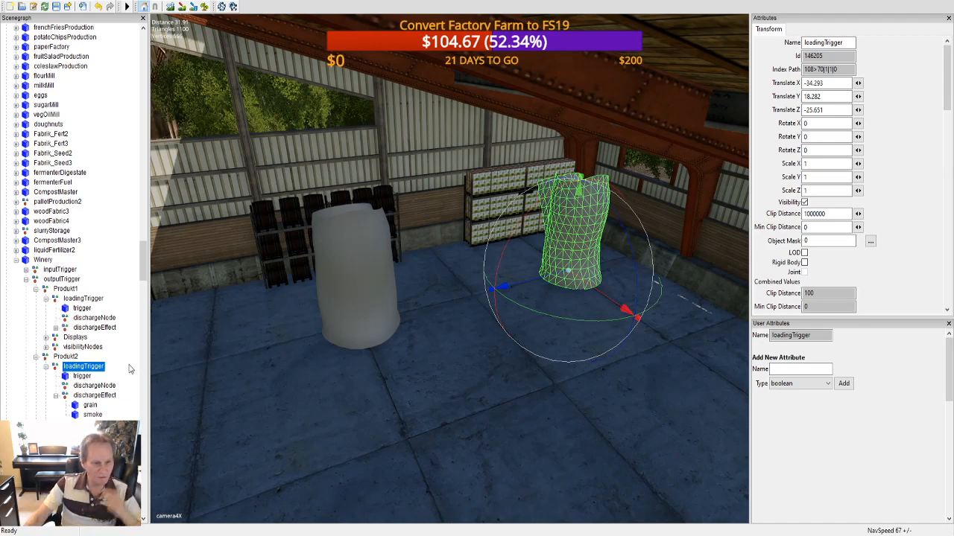
Step: Select the Winery root node and check its onCreate and xmlFile user attributes
{"action": "left_click", "coordinate": [42, 260]}
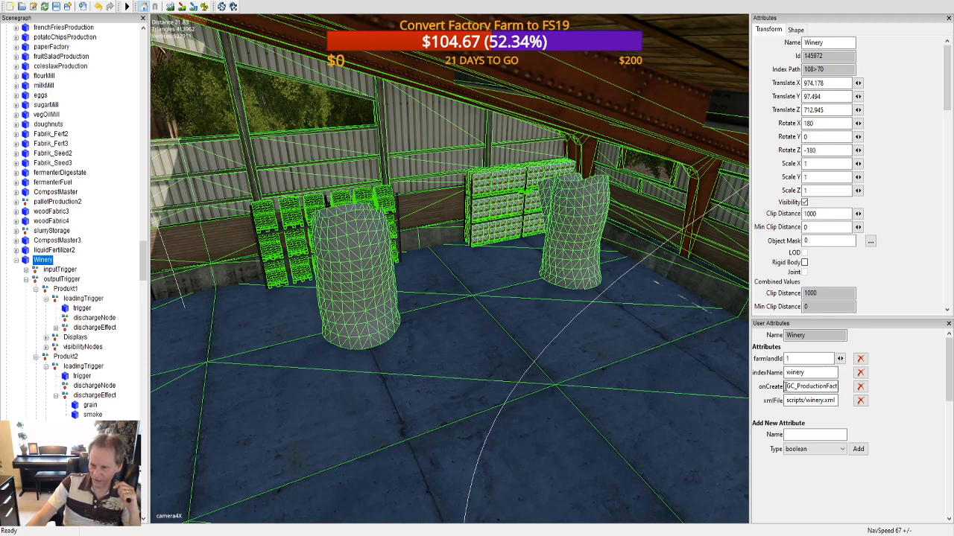
{"action": "left_click_drag", "start_coordinate": [787, 386], "coordinate": [844, 388]}
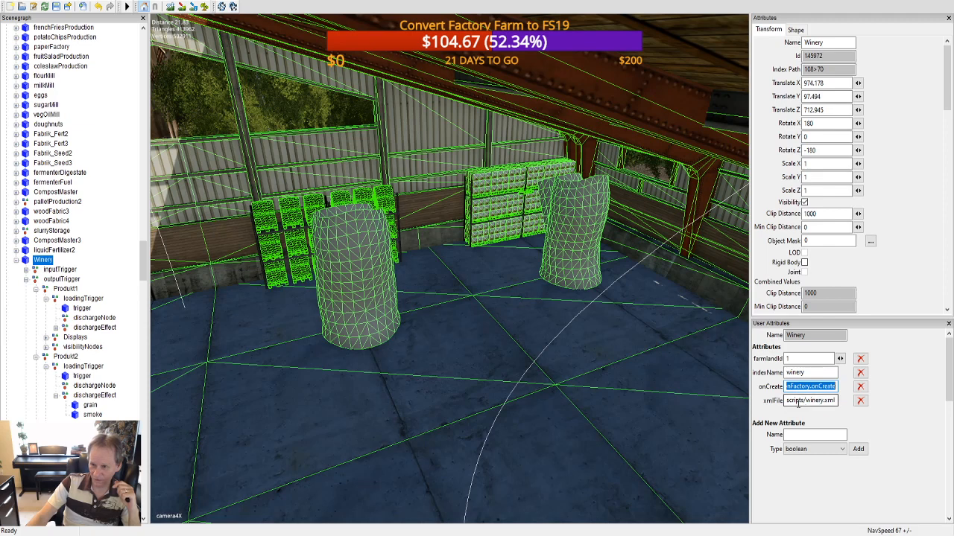
{"action": "left_click_drag", "start_coordinate": [787, 401], "coordinate": [857, 401]}
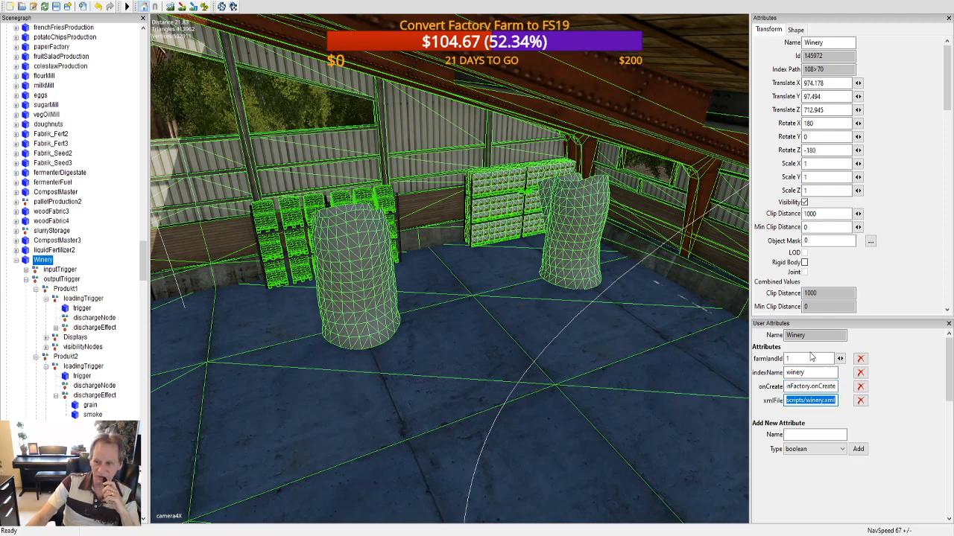
{"action": "left_click", "coordinate": [816, 398]}
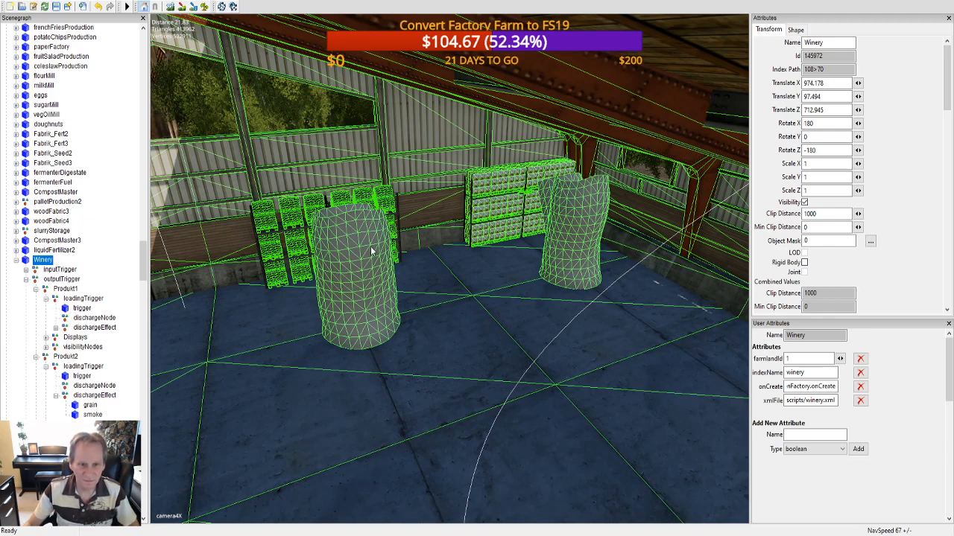
Step: Select Produkt1's smoke mesh, and toggle the visibility of its parent loadingTrigger off and back on
{"action": "left_click", "coordinate": [361, 265]}
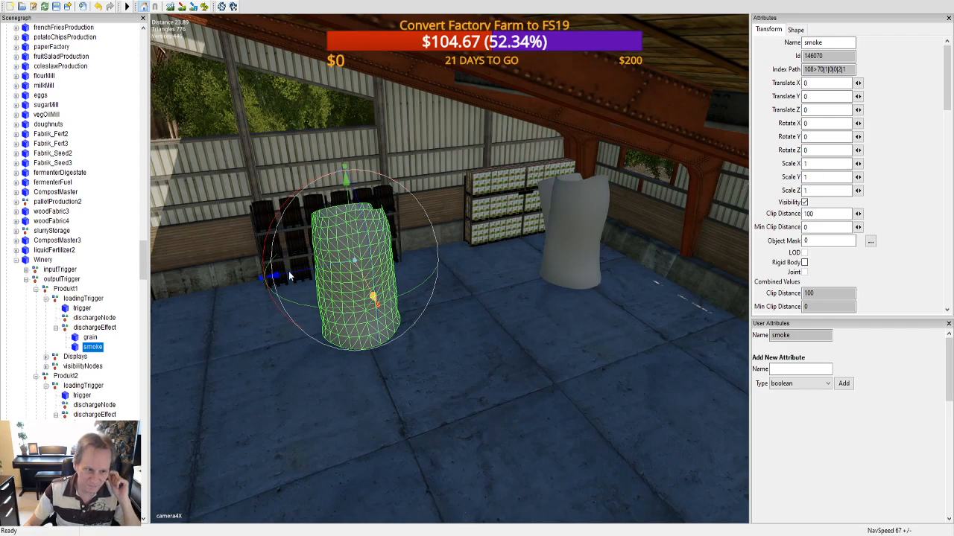
{"action": "left_click", "coordinate": [84, 299]}
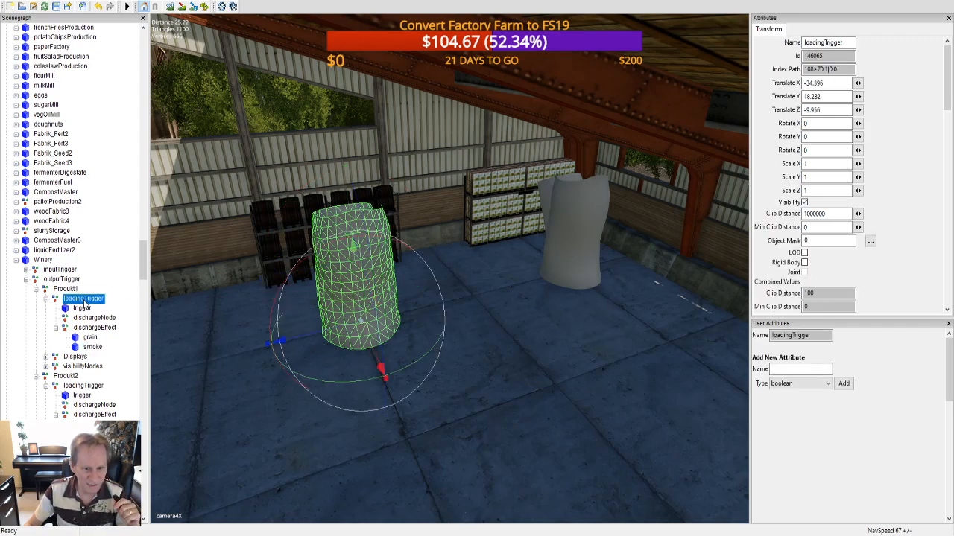
{"action": "left_click", "coordinate": [805, 202]}
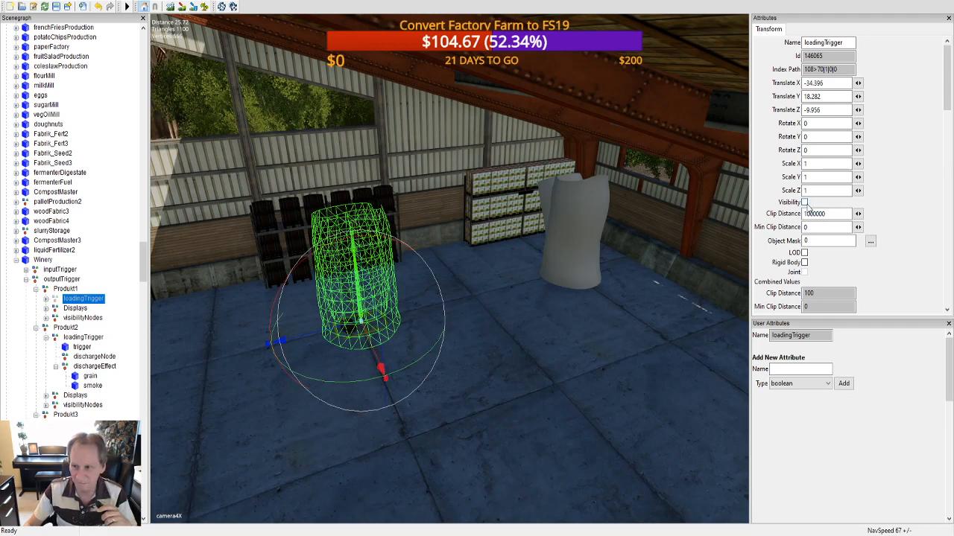
{"action": "left_click", "coordinate": [805, 202]}
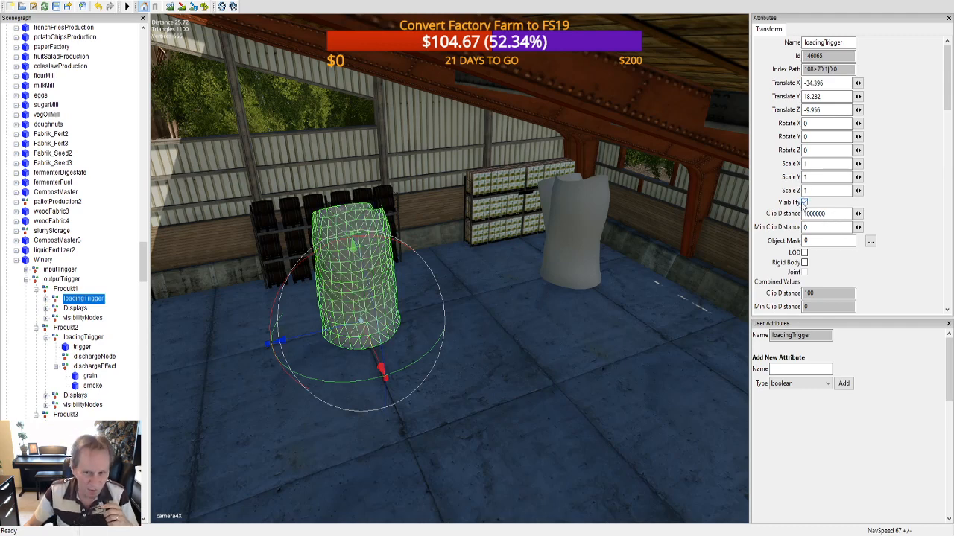
Step: Examine the remaining discharge effect beside the barrel racks and view the Winery from above its roof
{"action": "left_click_drag", "start_coordinate": [610, 268], "coordinate": [445, 271], "text": "alt"}
{"action": "scroll", "coordinate": [450, 252], "scroll_direction": "up", "scroll_amount": 4}
{"action": "scroll", "coordinate": [451, 246], "scroll_direction": "up", "scroll_amount": 2}
{"action": "scroll", "coordinate": [453, 242], "scroll_direction": "down", "scroll_amount": 10}
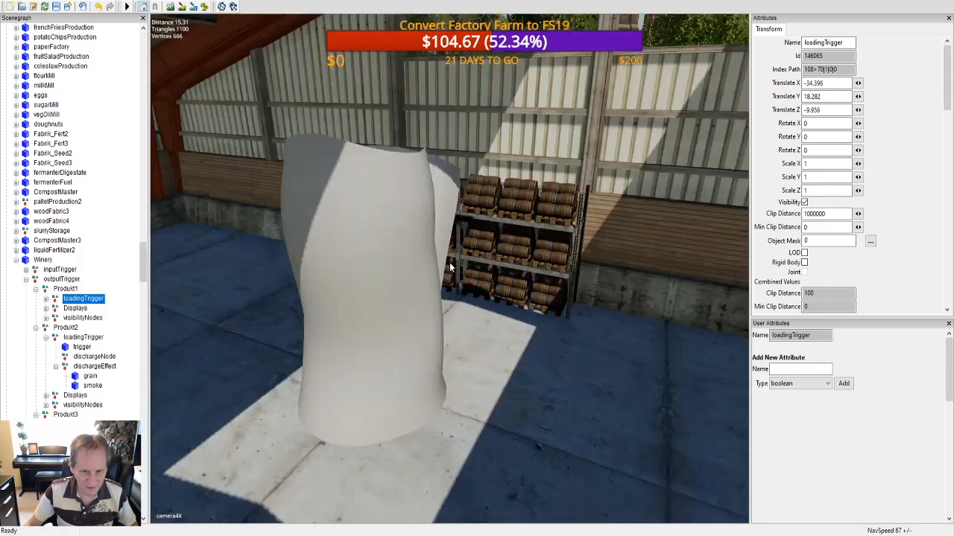
{"action": "scroll", "coordinate": [450, 287], "scroll_direction": "up", "scroll_amount": 8}
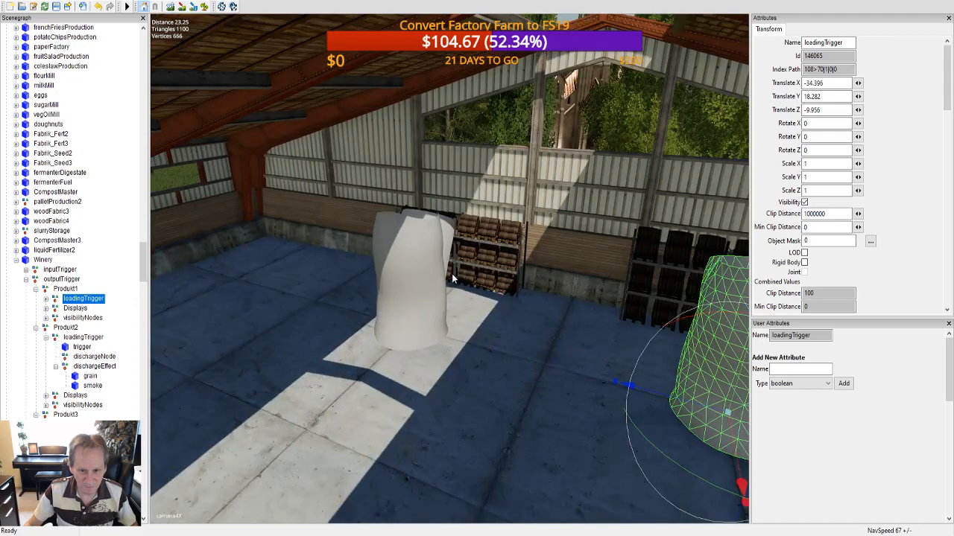
{"action": "left_click_drag", "start_coordinate": [451, 273], "coordinate": [492, 280], "text": "alt"}
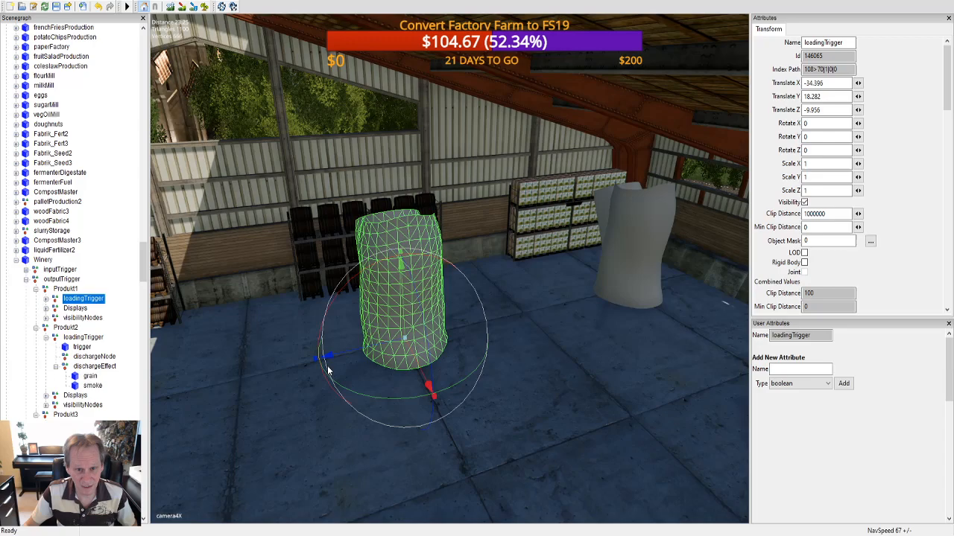
{"action": "scroll", "coordinate": [327, 368], "scroll_direction": "down", "scroll_amount": 2}
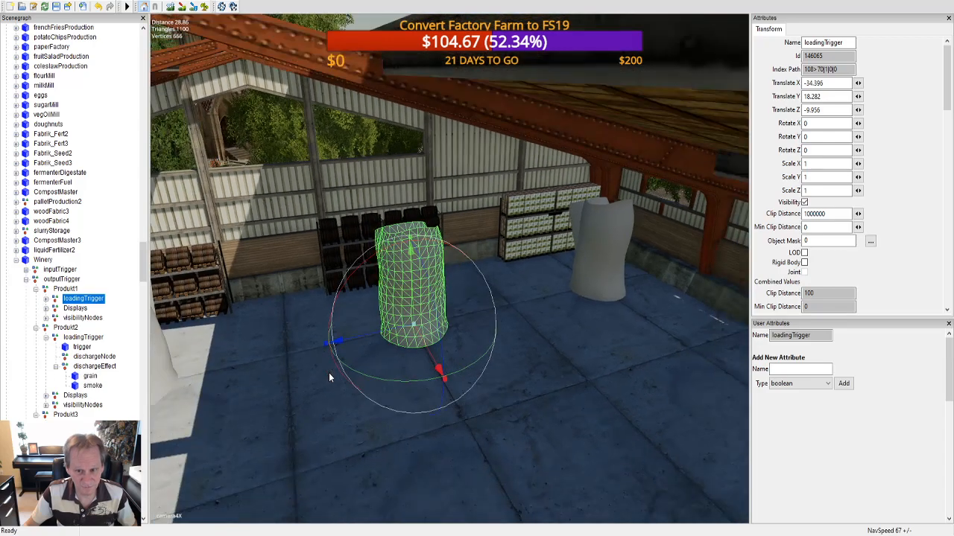
{"action": "left_click_drag", "start_coordinate": [423, 375], "coordinate": [389, 373], "text": "alt"}
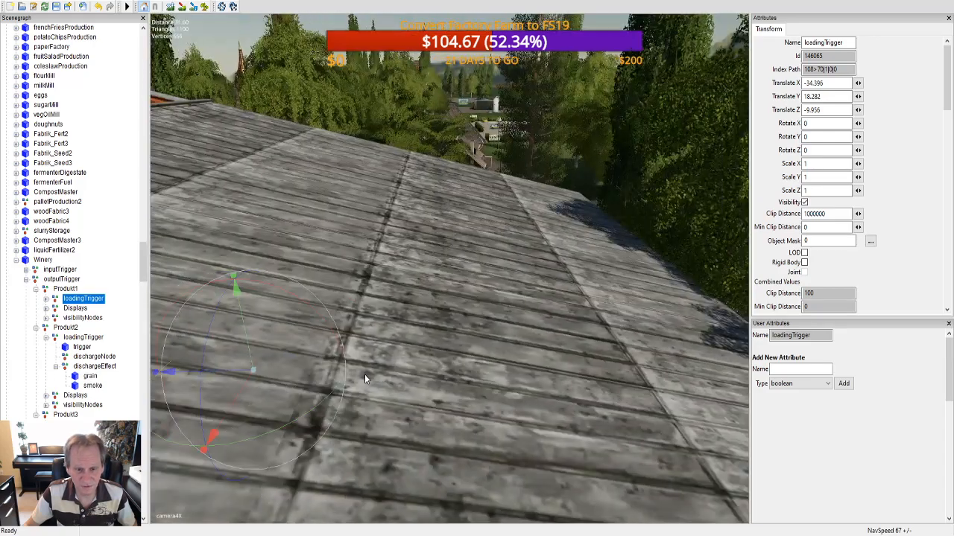
{"action": "left_click_drag", "start_coordinate": [364, 374], "coordinate": [453, 357], "text": "alt"}
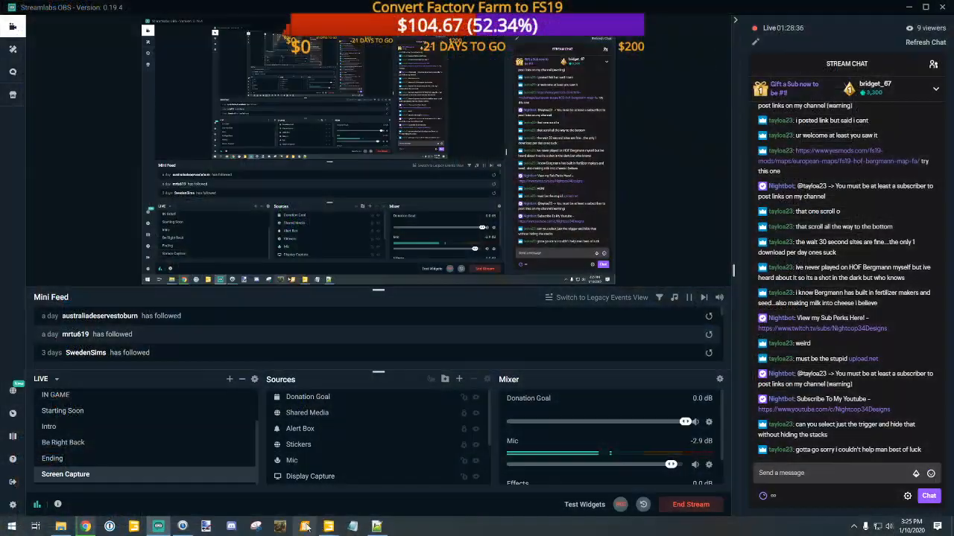
Step: Switch to the GIANTS Editor window holding mapDE.i3d and try a terrain painting mode around the cow pasture
{"action": "left_click", "coordinate": [383, 495]}
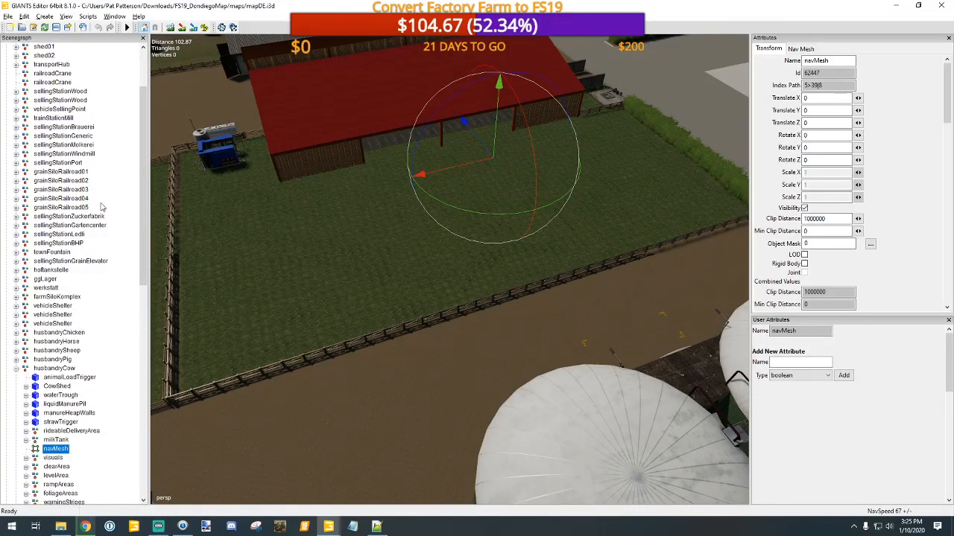
{"action": "left_click", "coordinate": [205, 28]}
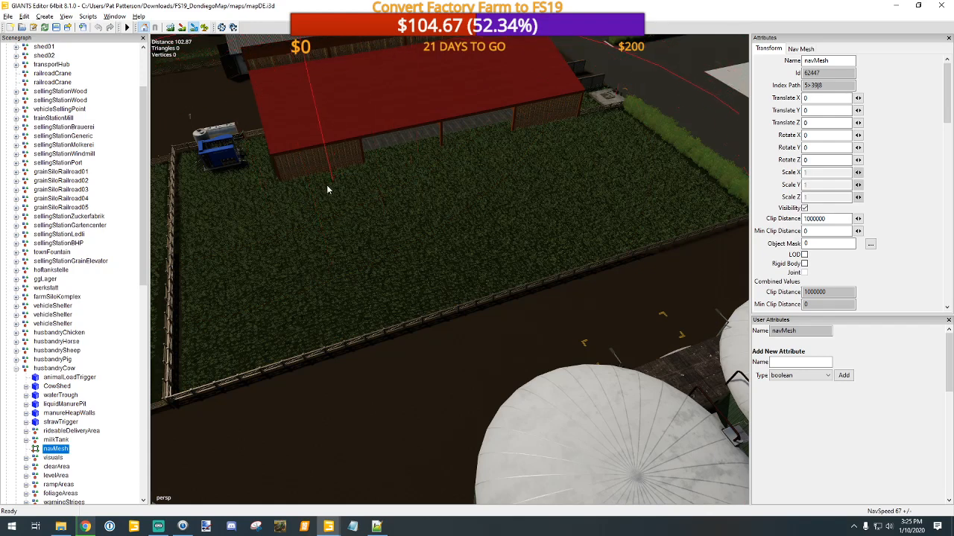
{"action": "left_click", "coordinate": [114, 16]}
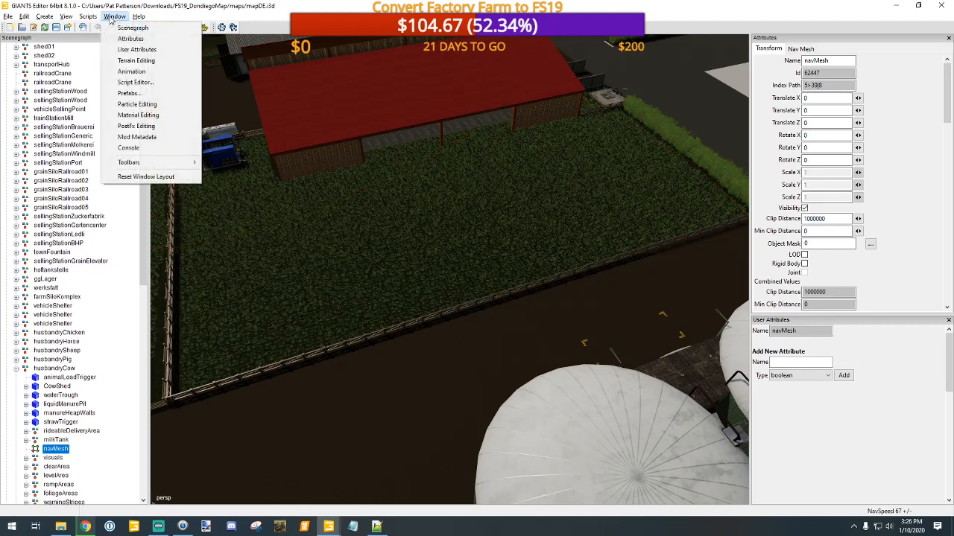
{"action": "left_click", "coordinate": [159, 73]}
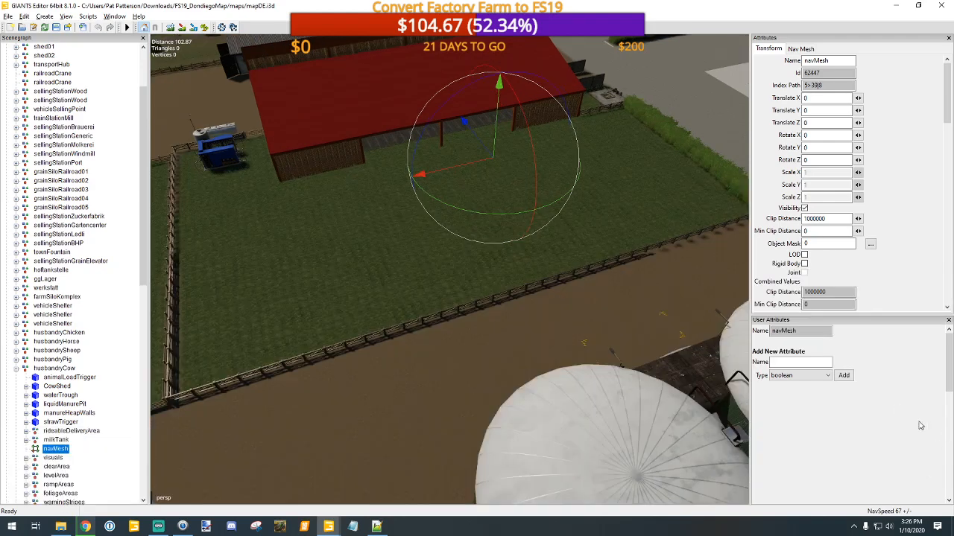
{"action": "left_click", "coordinate": [948, 433]}
{"action": "left_click", "coordinate": [114, 16]}
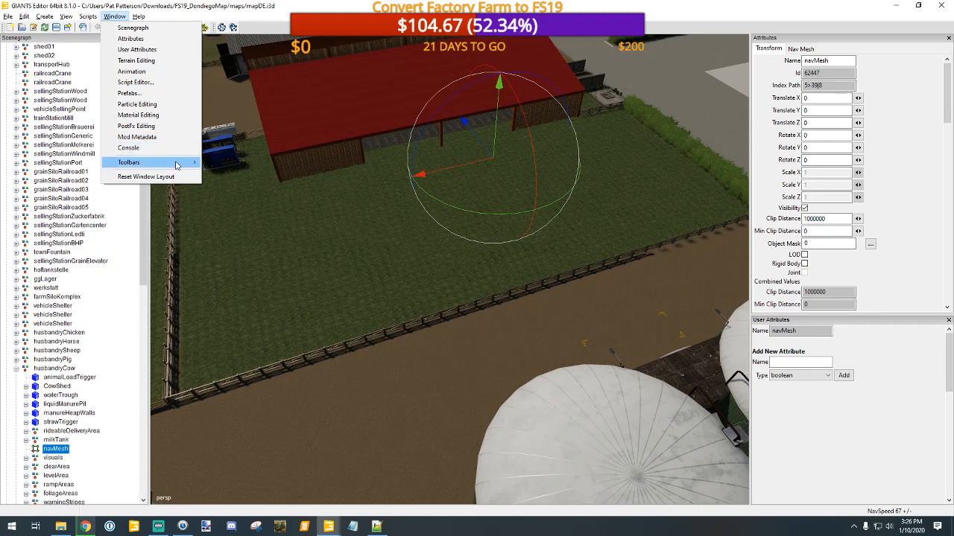
{"action": "mouse_move", "coordinate": [176, 165]}
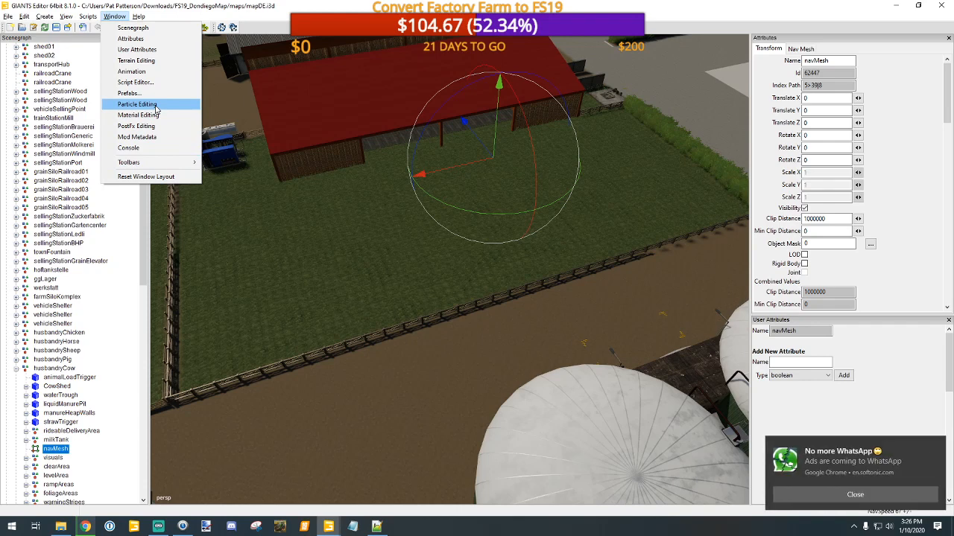
{"action": "left_click", "coordinate": [854, 494]}
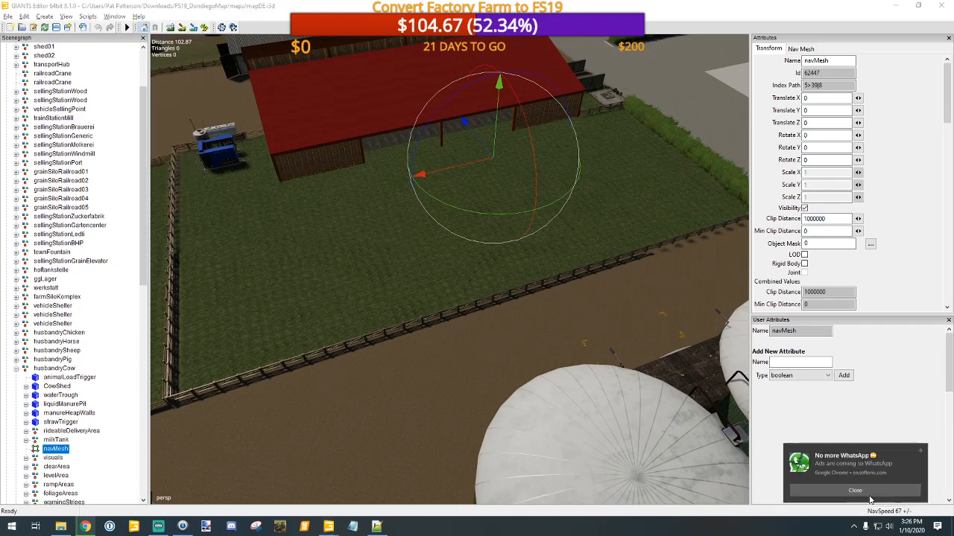
{"action": "left_click", "coordinate": [114, 16]}
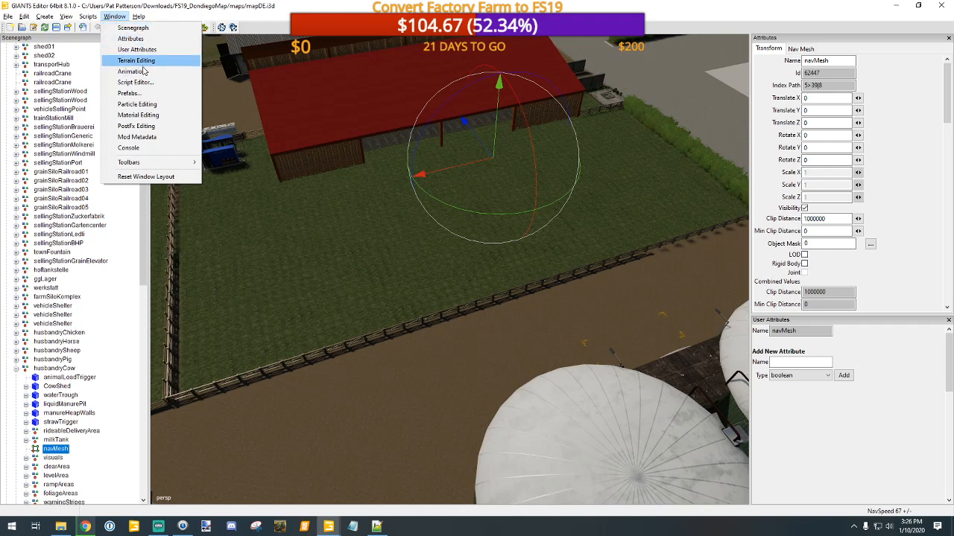
Step: Run the FS19 map script Get Field Sizes on the mapDE.i3d map
{"action": "mouse_move", "coordinate": [90, 18]}
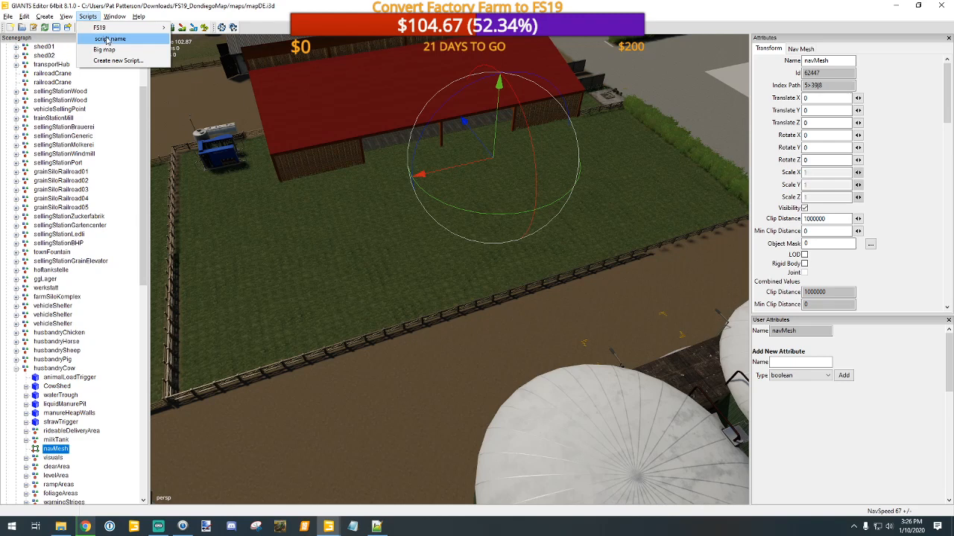
{"action": "mouse_move", "coordinate": [138, 29]}
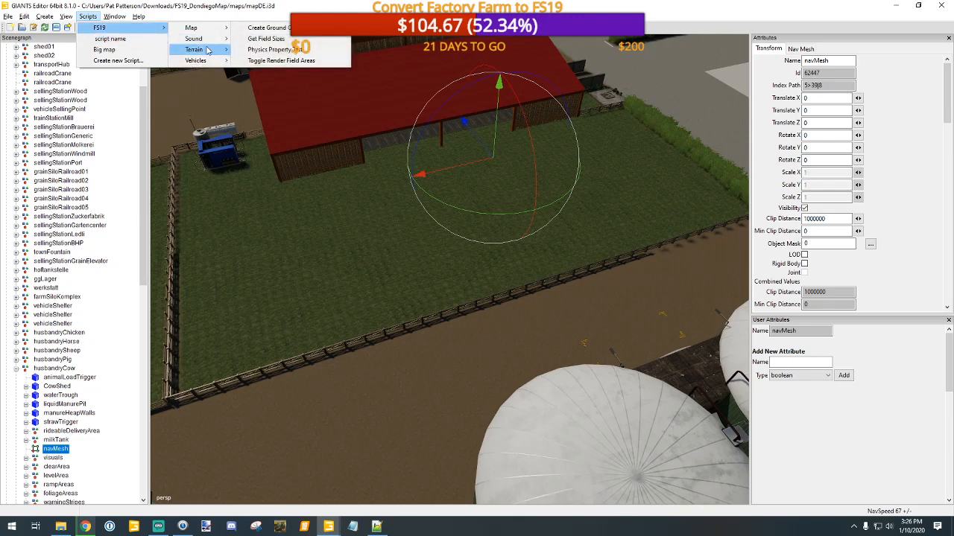
{"action": "mouse_move", "coordinate": [208, 50]}
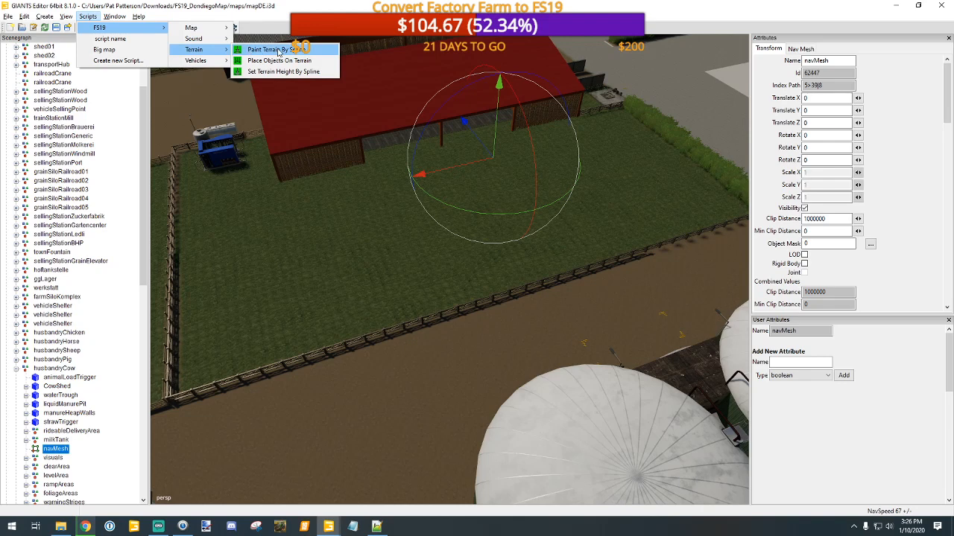
{"action": "mouse_move", "coordinate": [216, 30]}
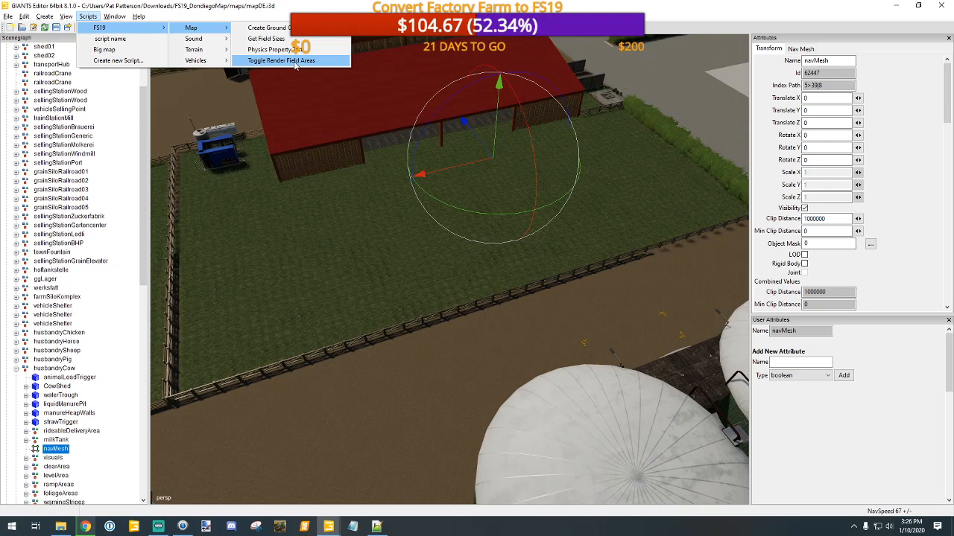
{"action": "left_click", "coordinate": [295, 38]}
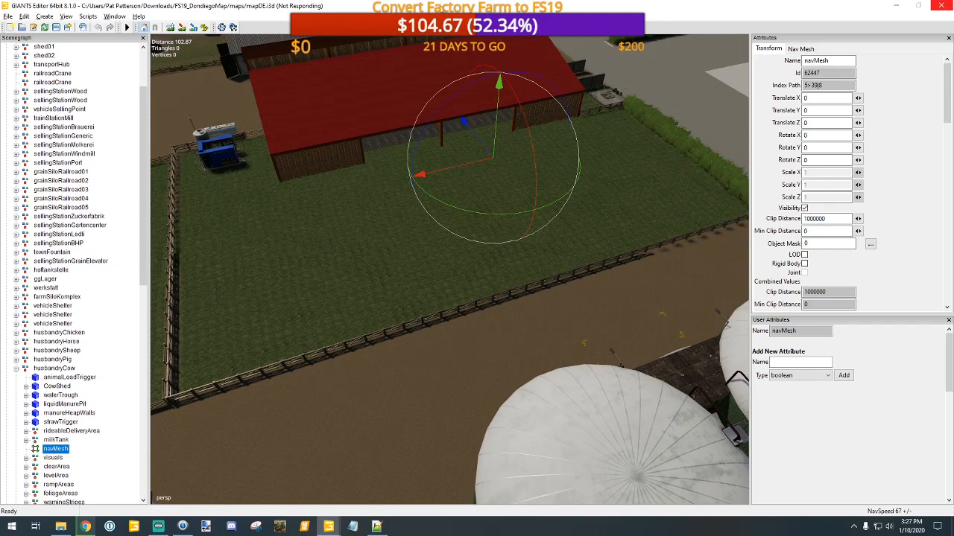
Step: Switch to Streamlabs OBS and change the live scene to Be Right Back
{"action": "left_click", "coordinate": [158, 526]}
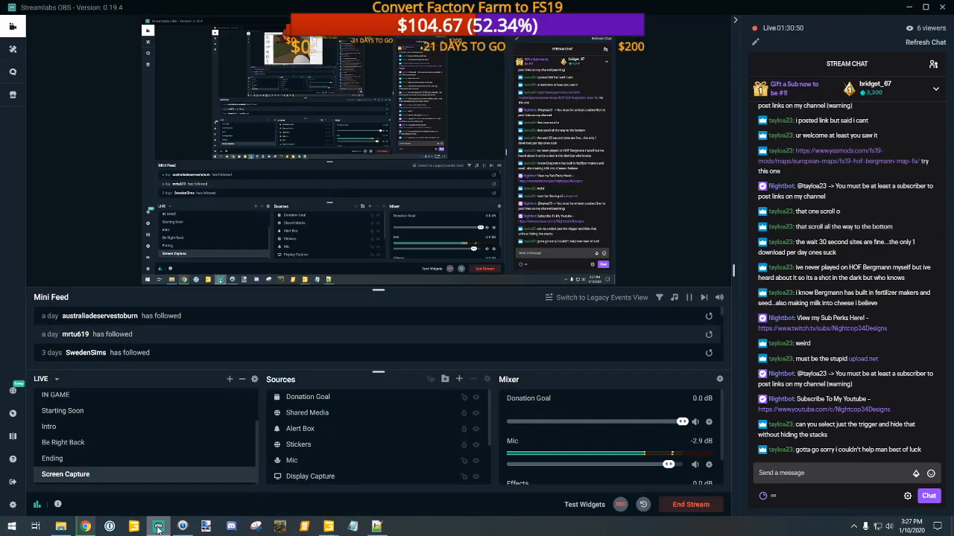
{"action": "scroll", "coordinate": [71, 446], "scroll_direction": "up", "scroll_amount": 2}
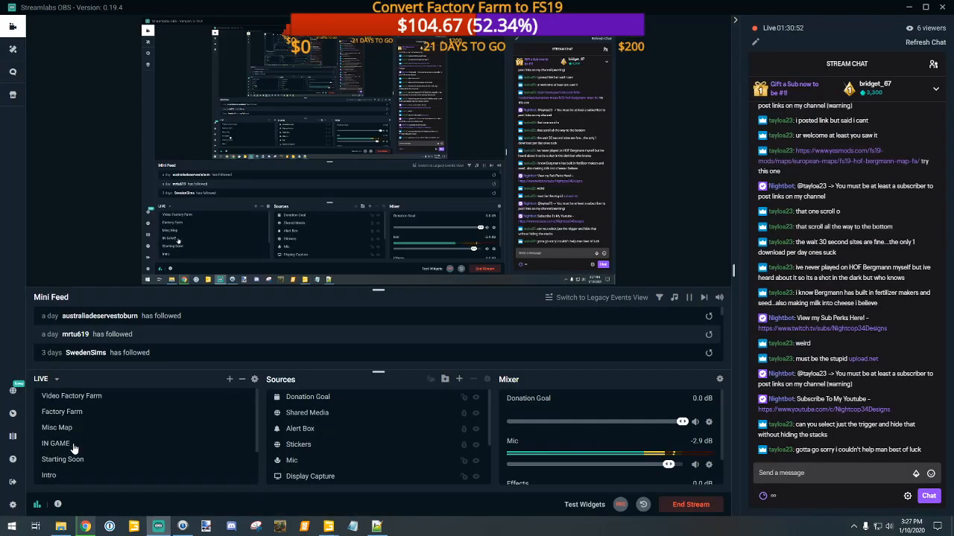
{"action": "scroll", "coordinate": [68, 444], "scroll_direction": "down", "scroll_amount": 2}
{"action": "left_click", "coordinate": [67, 444]}
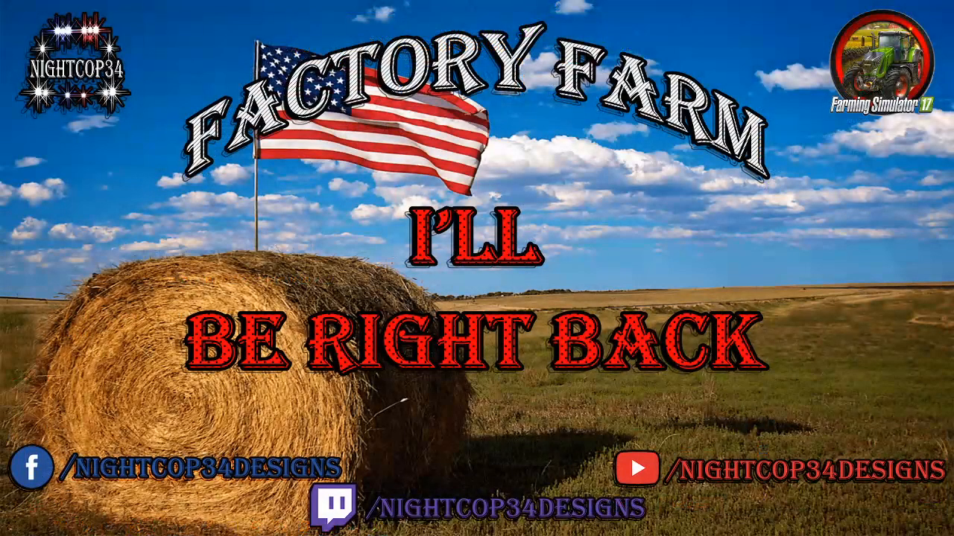
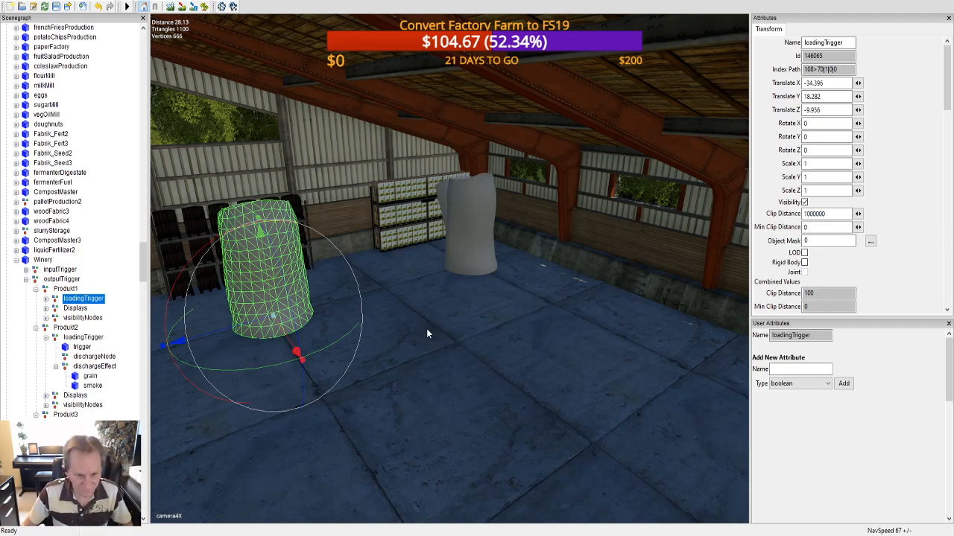
Step: Examine the Winery's Produkt1 loadingTrigger effect inside the building from several distances and angles
{"action": "scroll", "coordinate": [426, 328], "scroll_direction": "down", "scroll_amount": 6}
{"action": "left_click_drag", "start_coordinate": [442, 373], "coordinate": [396, 370], "text": "alt"}
{"action": "scroll", "coordinate": [414, 327], "scroll_direction": "up", "scroll_amount": 7}
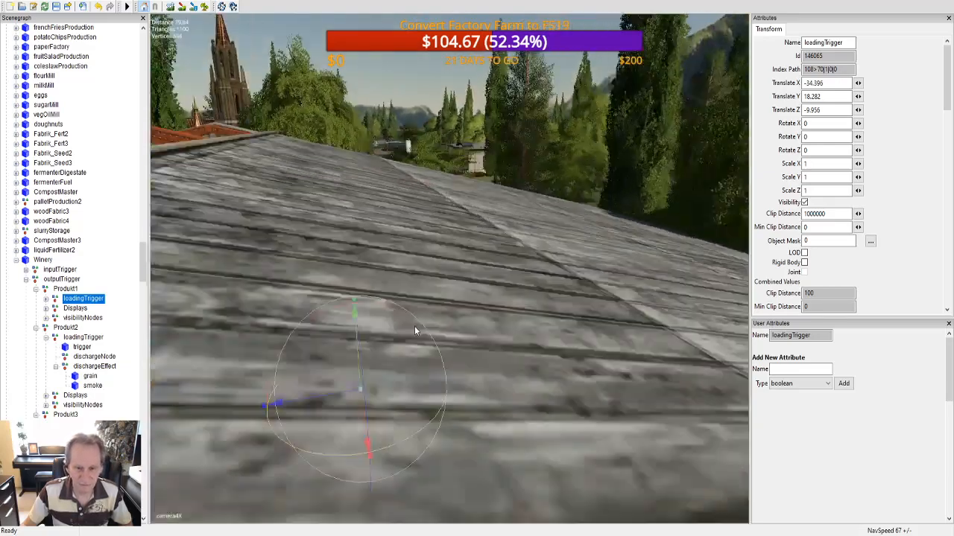
{"action": "left_click_drag", "start_coordinate": [418, 319], "coordinate": [422, 313], "text": "alt"}
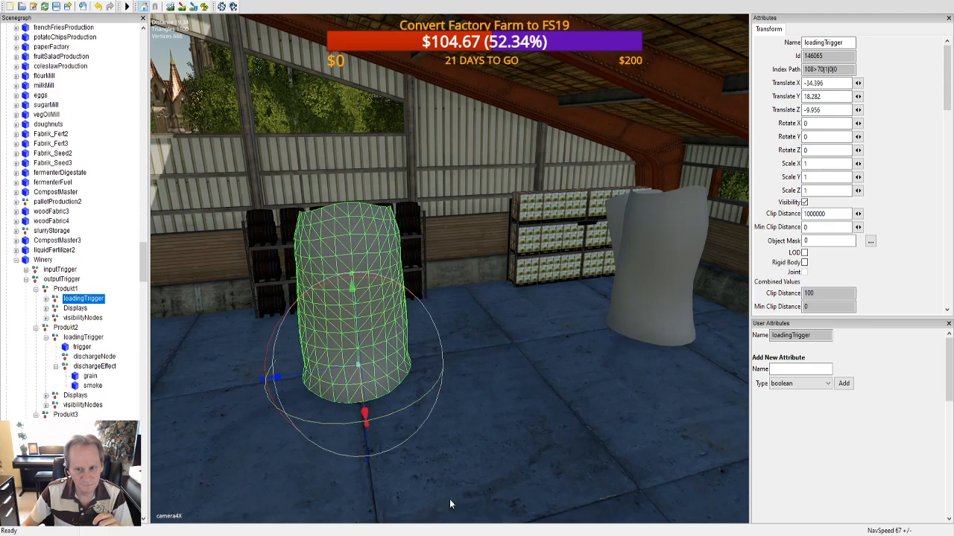
{"action": "scroll", "coordinate": [449, 481], "scroll_direction": "down", "scroll_amount": 3}
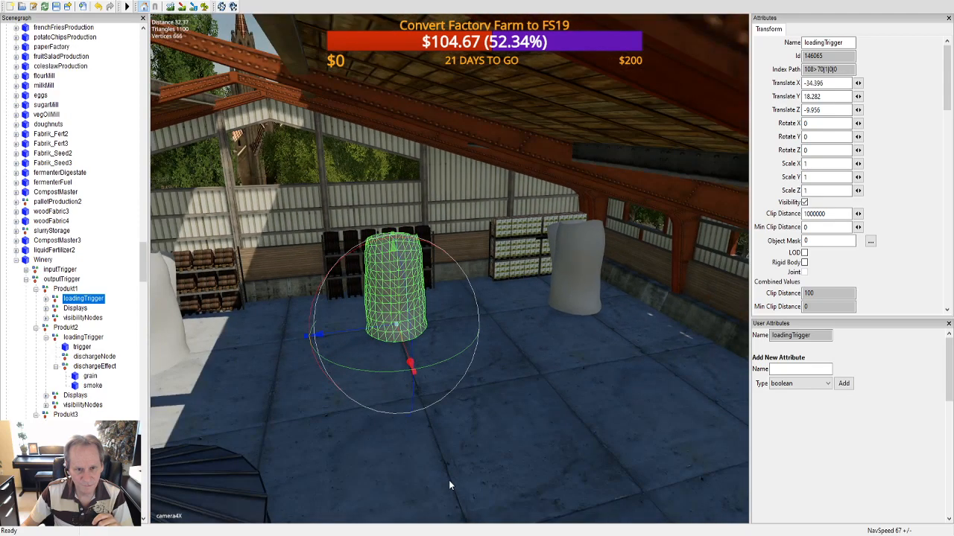
{"action": "scroll", "coordinate": [448, 479], "scroll_direction": "up", "scroll_amount": 2}
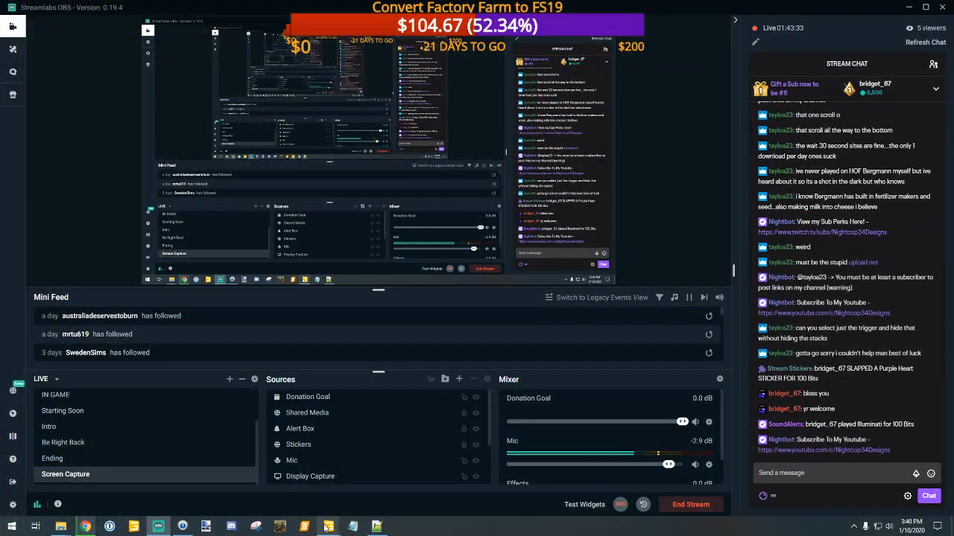
Step: Switch to the GIANTS Editor window holding FS19_peanutFactory and look through the child nodes of Zuckerfabrik and visibilityNodes
{"action": "mouse_move", "coordinate": [329, 527]}
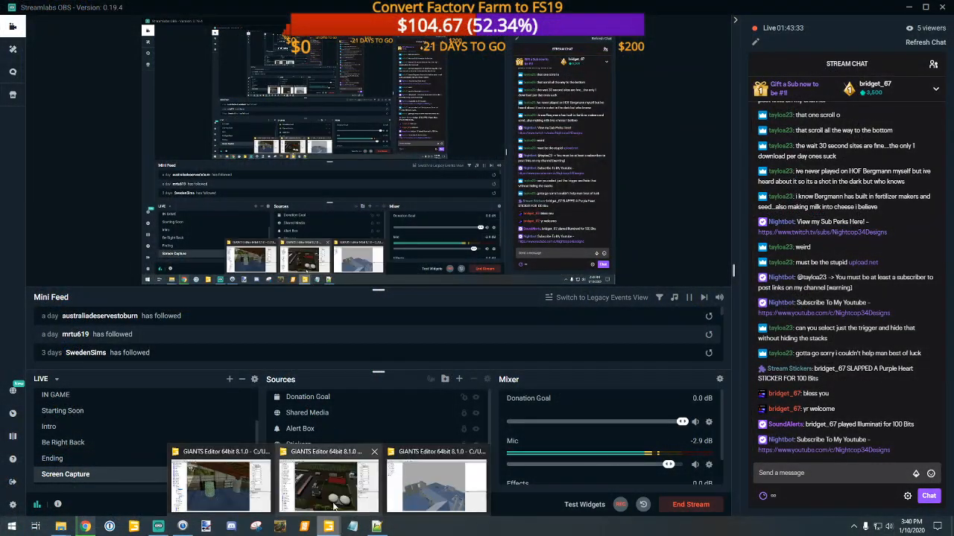
{"action": "left_click", "coordinate": [438, 488]}
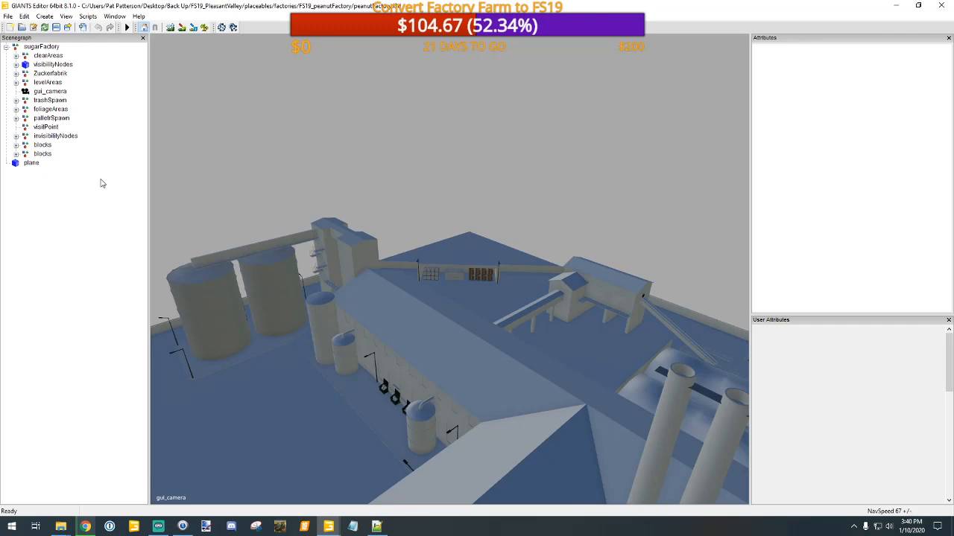
{"action": "left_click", "coordinate": [16, 136]}
{"action": "left_click", "coordinate": [16, 136]}
{"action": "left_click", "coordinate": [15, 74]}
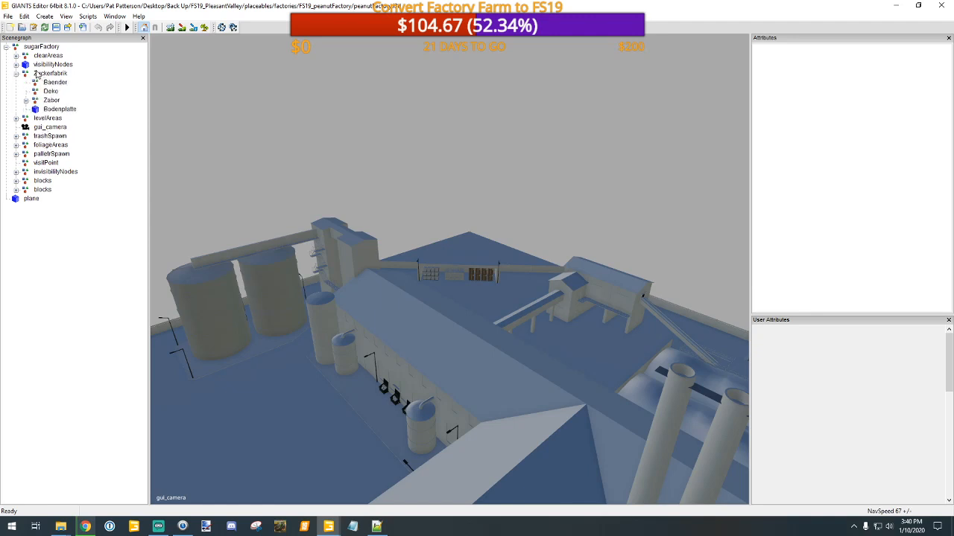
{"action": "left_click", "coordinate": [44, 65]}
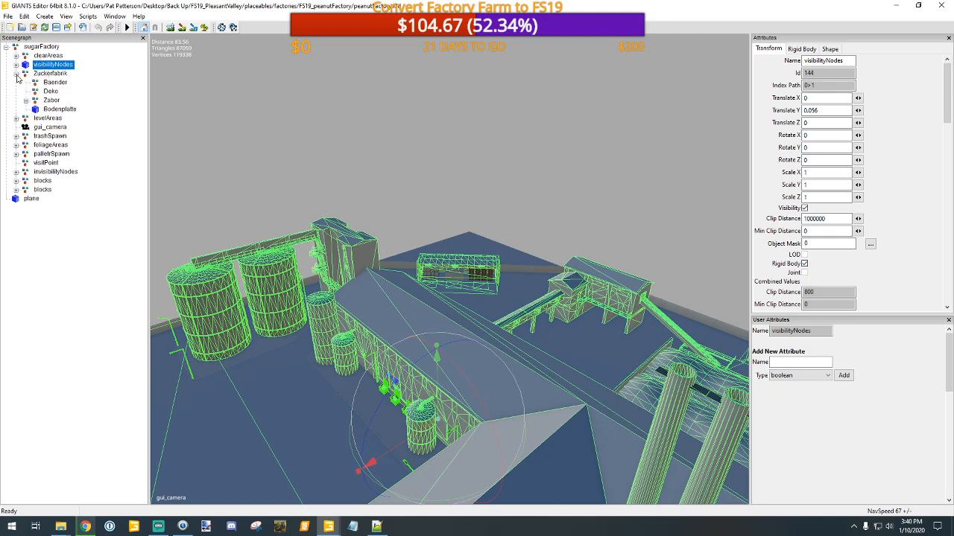
{"action": "left_click", "coordinate": [17, 65]}
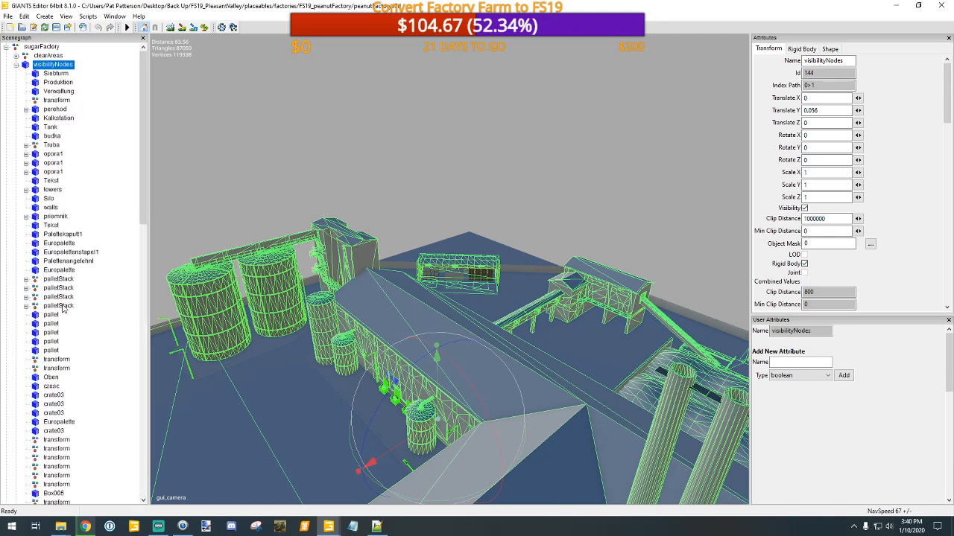
{"action": "scroll", "coordinate": [77, 321], "scroll_direction": "down", "scroll_amount": 1}
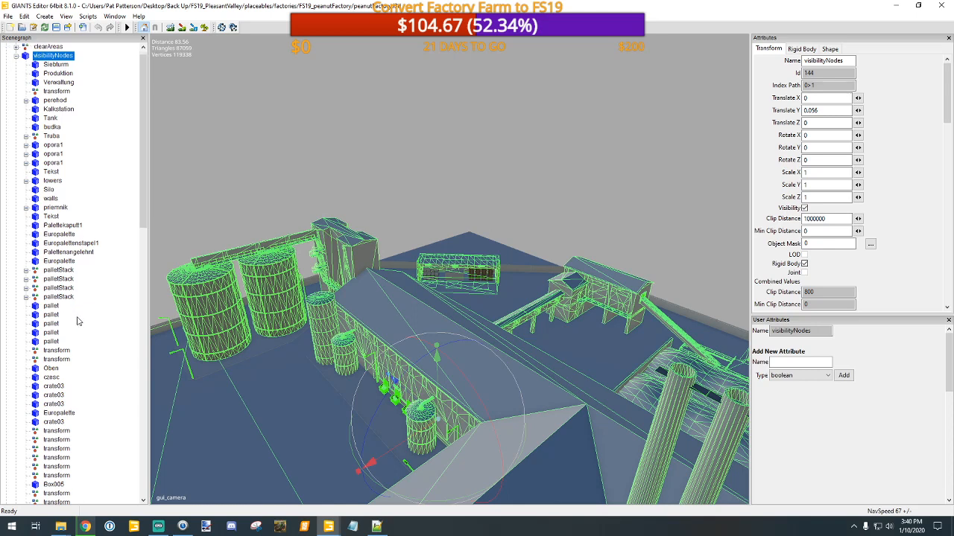
{"action": "scroll", "coordinate": [79, 321], "scroll_direction": "down", "scroll_amount": 3}
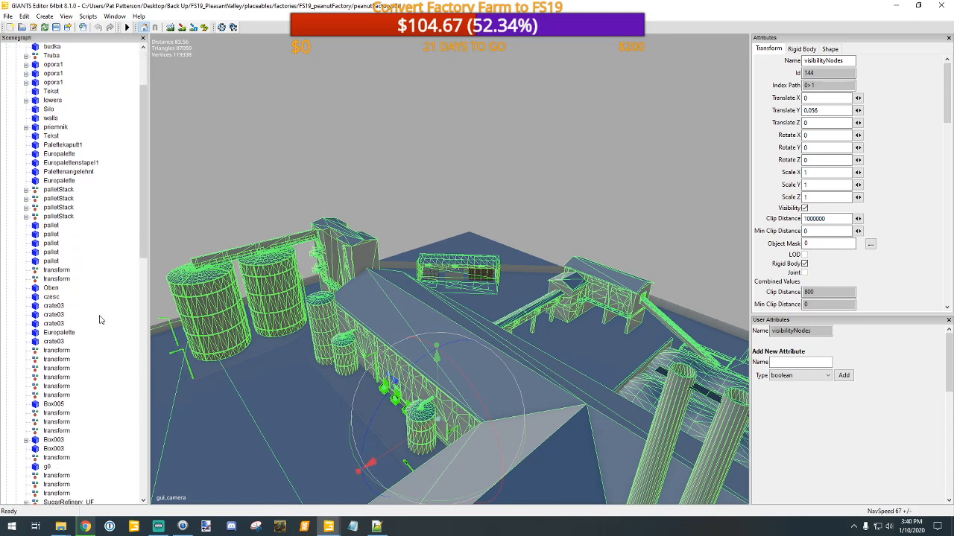
Step: Inspect the playerTrigger box in front of the low covered annex along the main factory building and locate it in the scenegraph
{"action": "middle_click_drag", "start_coordinate": [530, 351], "coordinate": [512, 296], "text": "alt"}
{"action": "left_click_drag", "start_coordinate": [511, 296], "coordinate": [258, 323], "text": "alt"}
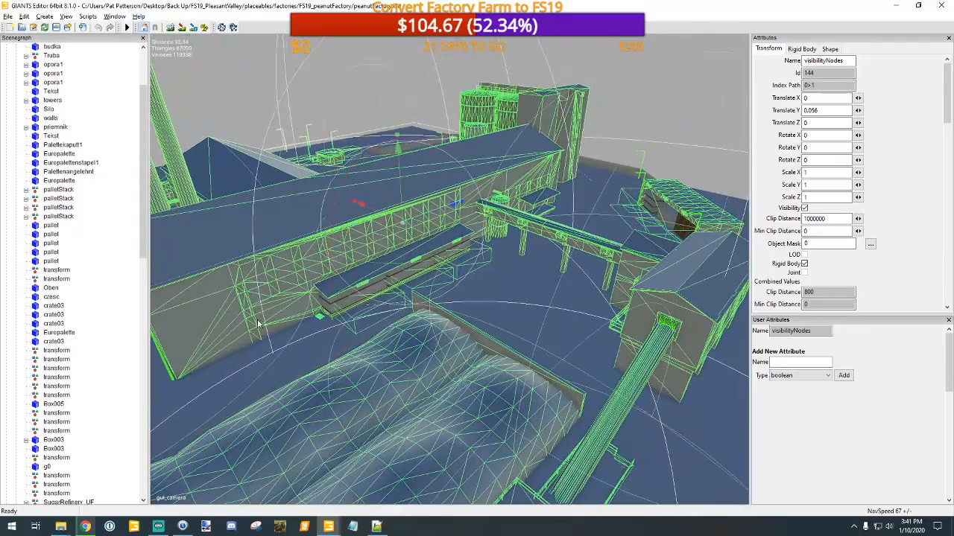
{"action": "scroll", "coordinate": [389, 307], "scroll_direction": "up", "scroll_amount": 3}
{"action": "scroll", "coordinate": [410, 270], "scroll_direction": "up", "scroll_amount": 5}
{"action": "scroll", "coordinate": [406, 283], "scroll_direction": "down", "scroll_amount": 3}
{"action": "left_click_drag", "start_coordinate": [405, 288], "coordinate": [299, 297], "text": "alt"}
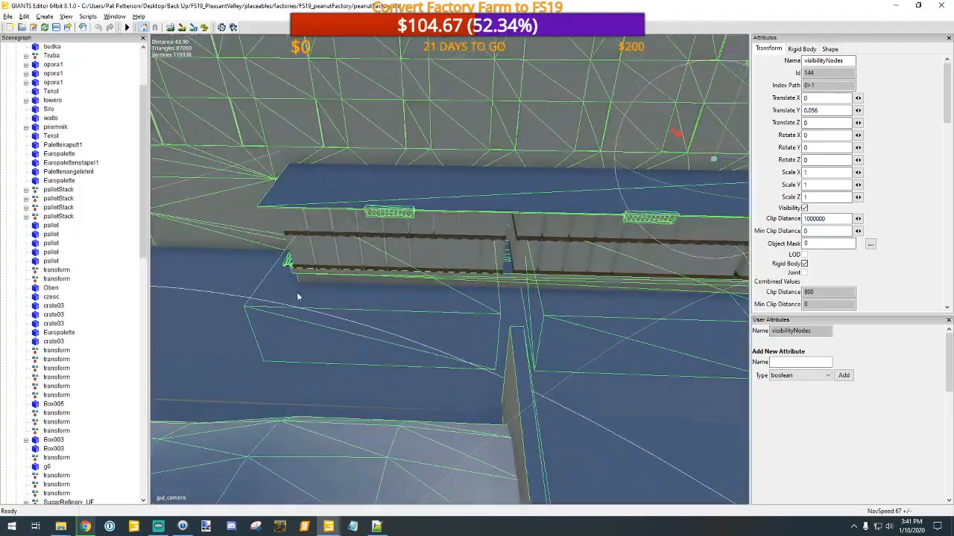
{"action": "left_click", "coordinate": [360, 322]}
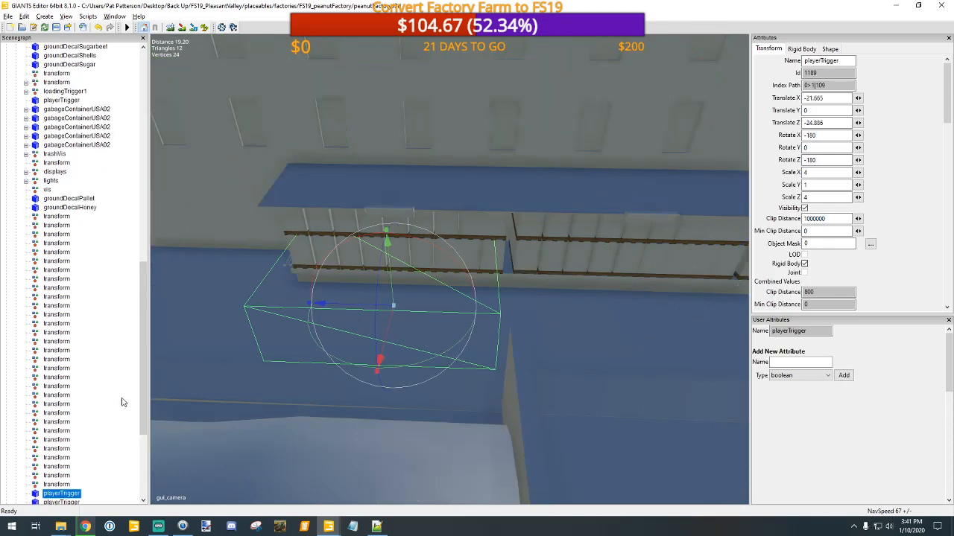
{"action": "scroll", "coordinate": [107, 396], "scroll_direction": "down", "scroll_amount": 4}
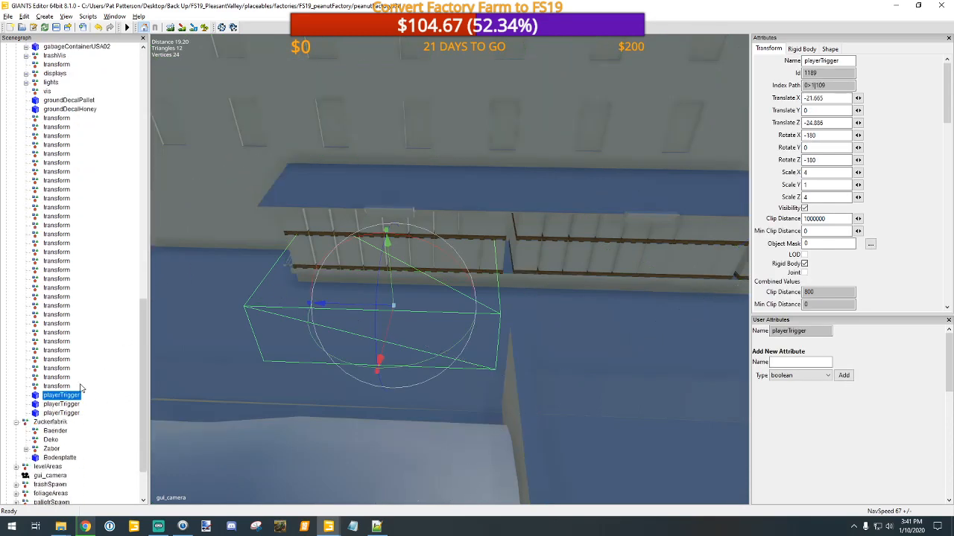
{"action": "scroll", "coordinate": [89, 386], "scroll_direction": "up", "scroll_amount": 4}
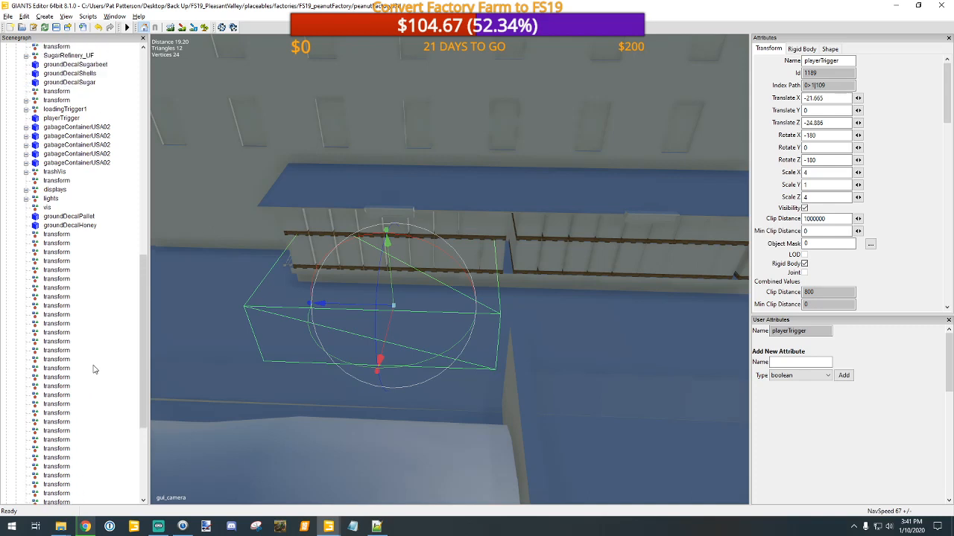
Step: Inspect loadingTrigger1 and its trigger child, checking where they sit on the factory site
{"action": "scroll", "coordinate": [94, 370], "scroll_direction": "up", "scroll_amount": 1}
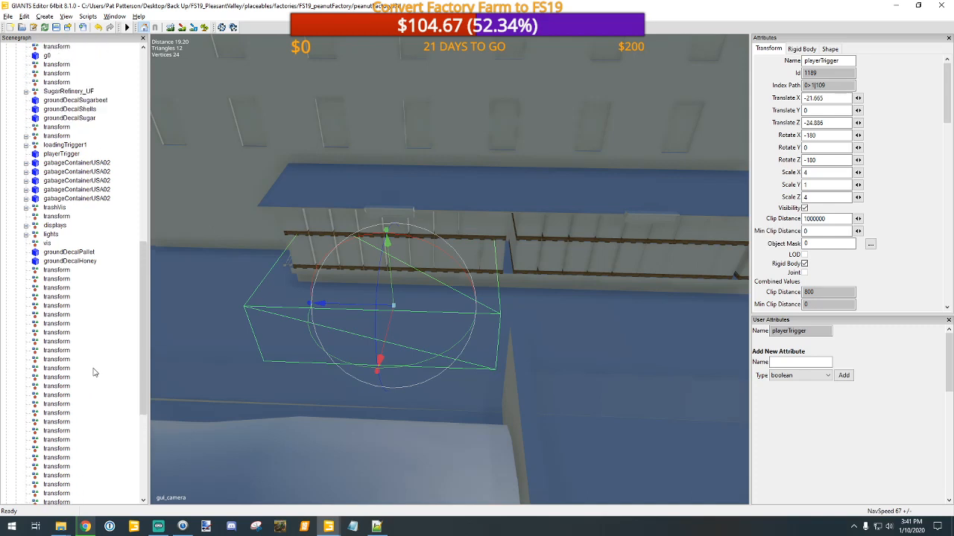
{"action": "left_click", "coordinate": [60, 146]}
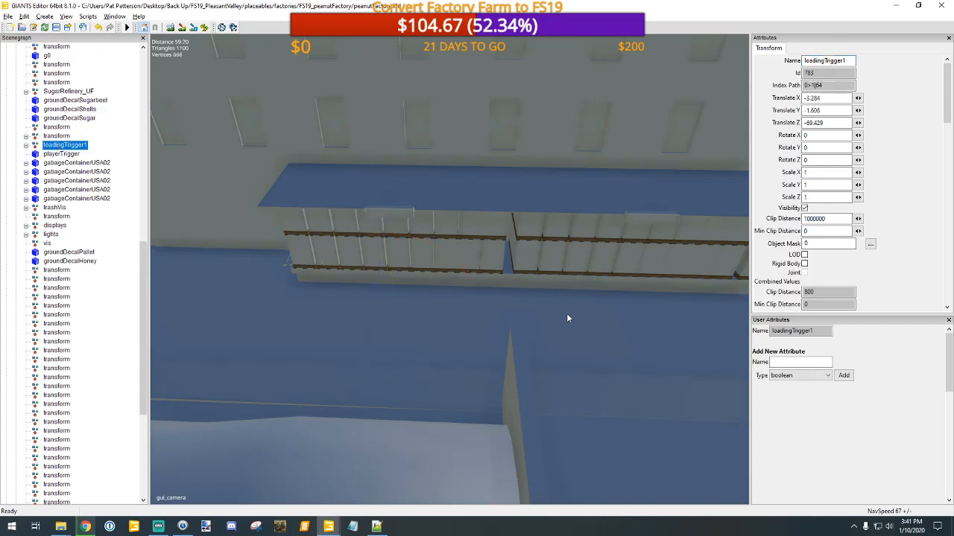
{"action": "right_click_drag", "start_coordinate": [608, 324], "coordinate": [521, 417], "text": "alt"}
{"action": "middle_click_drag", "start_coordinate": [423, 367], "coordinate": [502, 409], "text": "alt"}
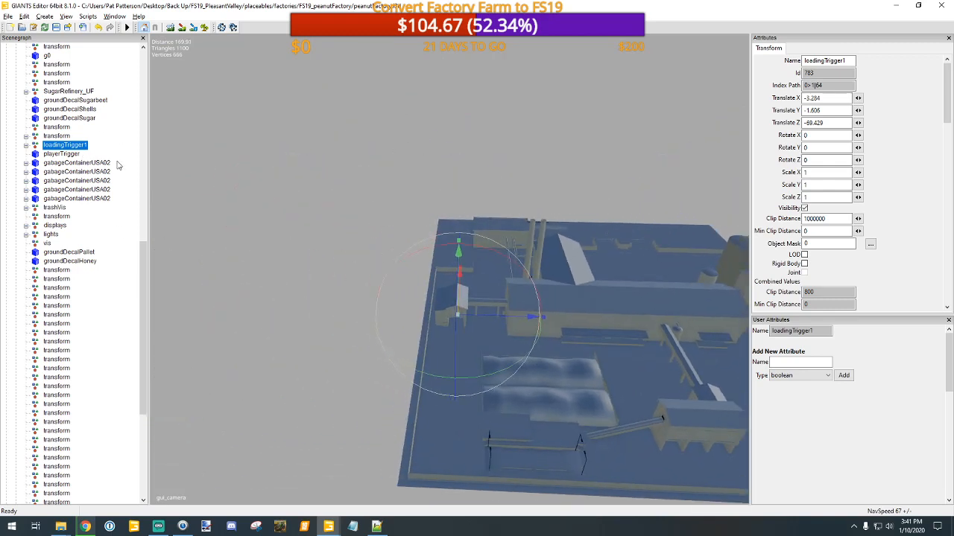
{"action": "left_click", "coordinate": [26, 147]}
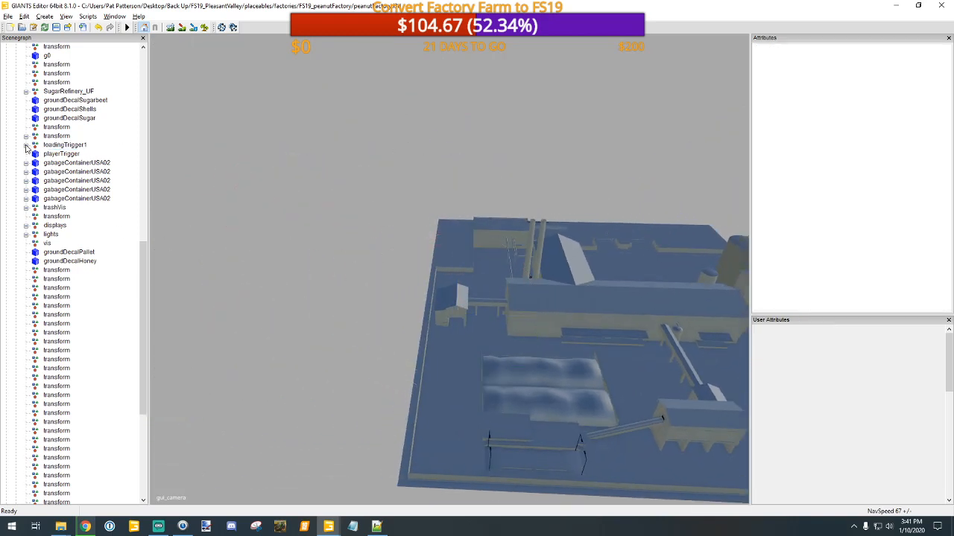
{"action": "left_click", "coordinate": [26, 146]}
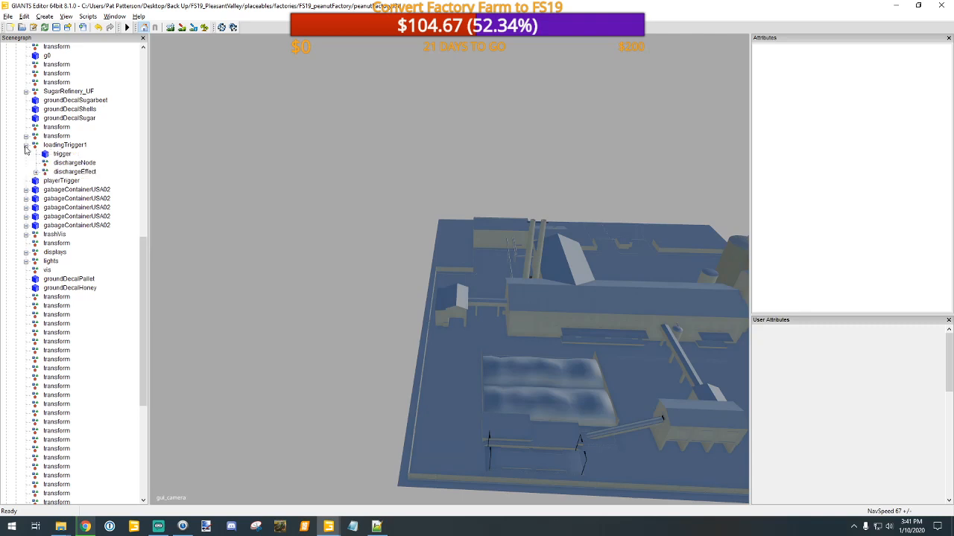
{"action": "left_click", "coordinate": [63, 154]}
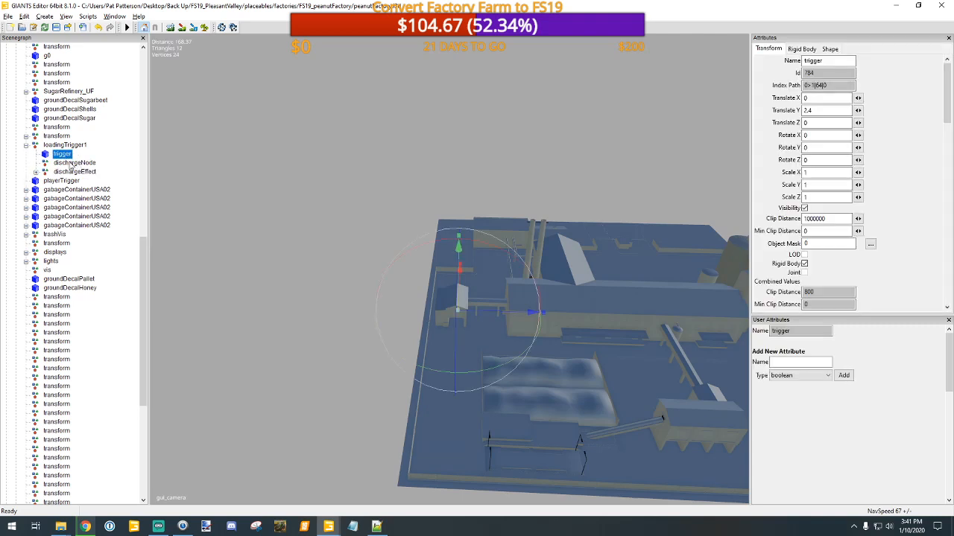
{"action": "left_click", "coordinate": [64, 146]}
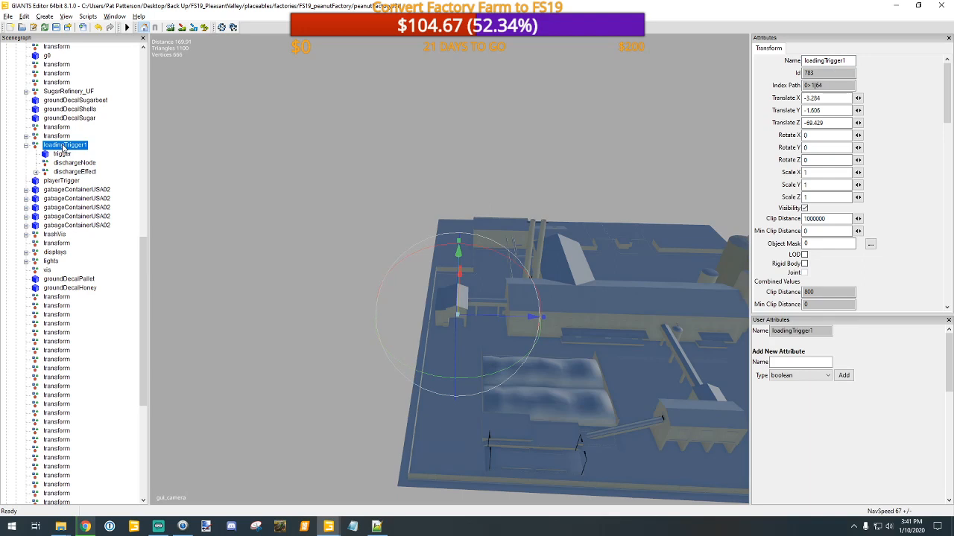
Step: Check the first gabageContainerUSA02 and the Zuckerfabrik group, and look through the remaining factory nodes
{"action": "left_click", "coordinate": [65, 191]}
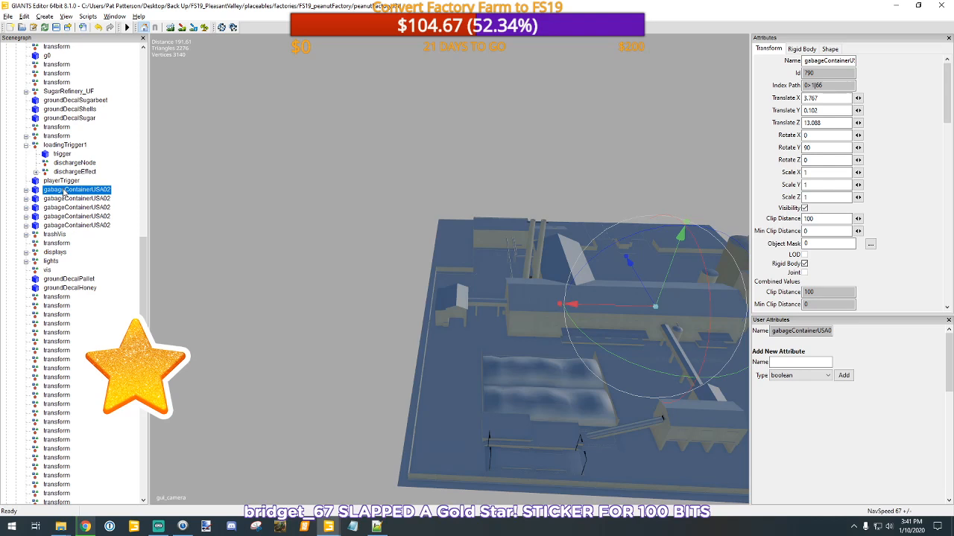
{"action": "scroll", "coordinate": [74, 266], "scroll_direction": "down", "scroll_amount": 3}
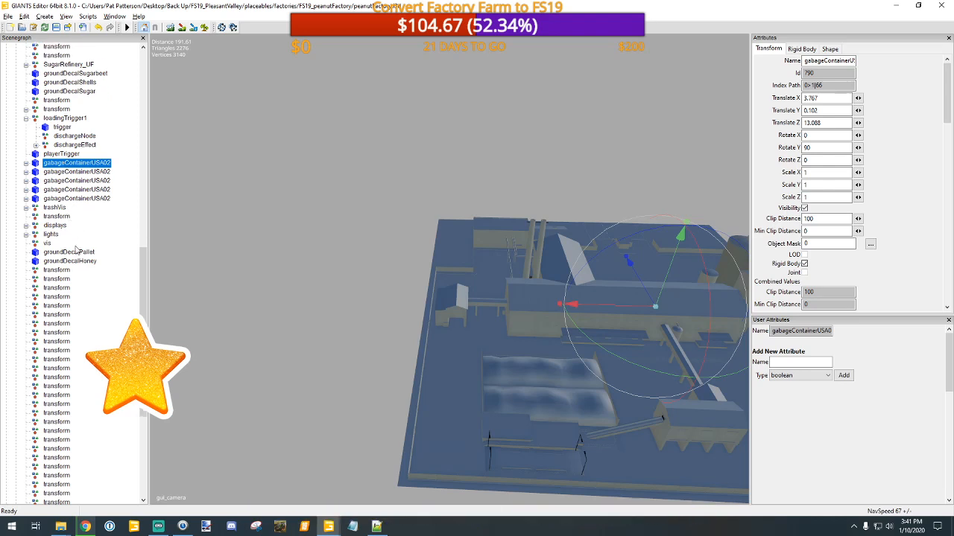
{"action": "scroll", "coordinate": [74, 269], "scroll_direction": "down", "scroll_amount": 4}
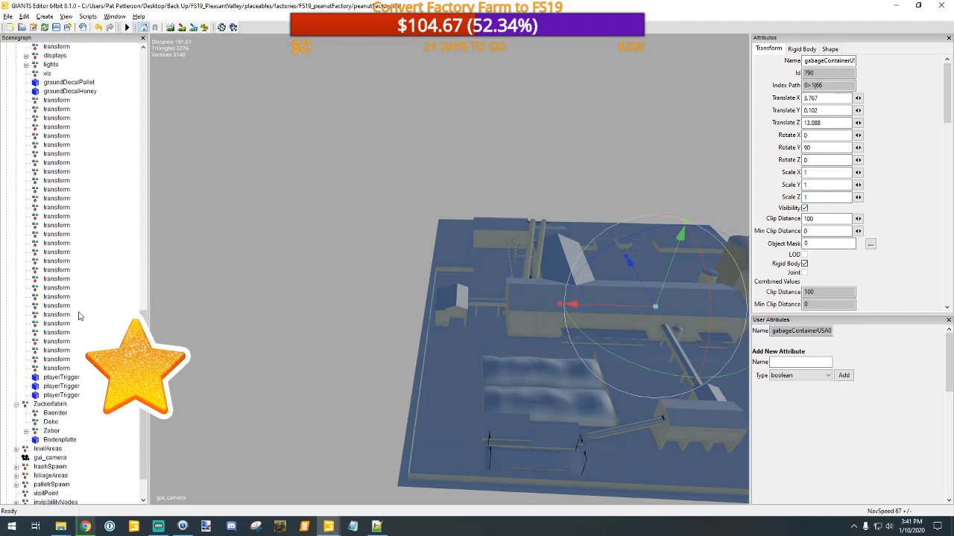
{"action": "scroll", "coordinate": [80, 317], "scroll_direction": "down", "scroll_amount": 1}
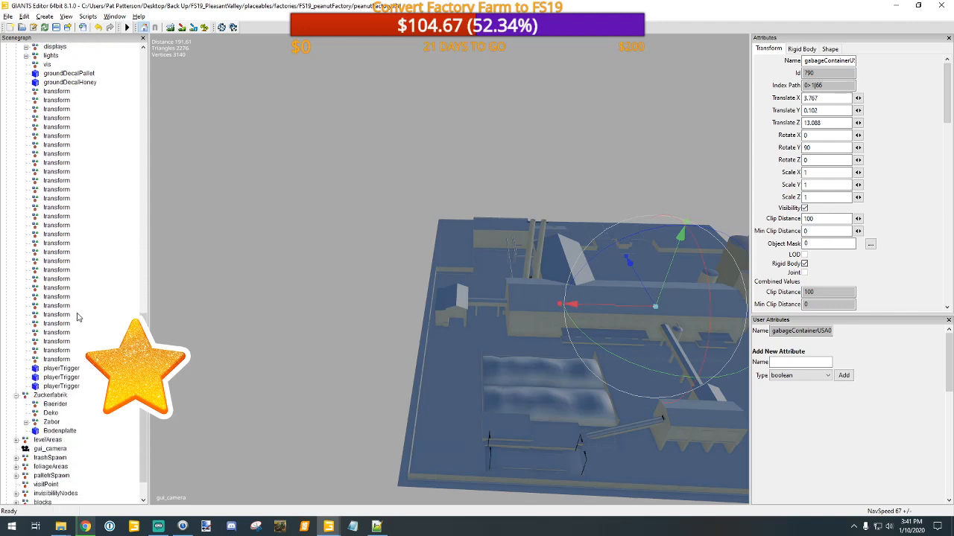
{"action": "left_click", "coordinate": [42, 398]}
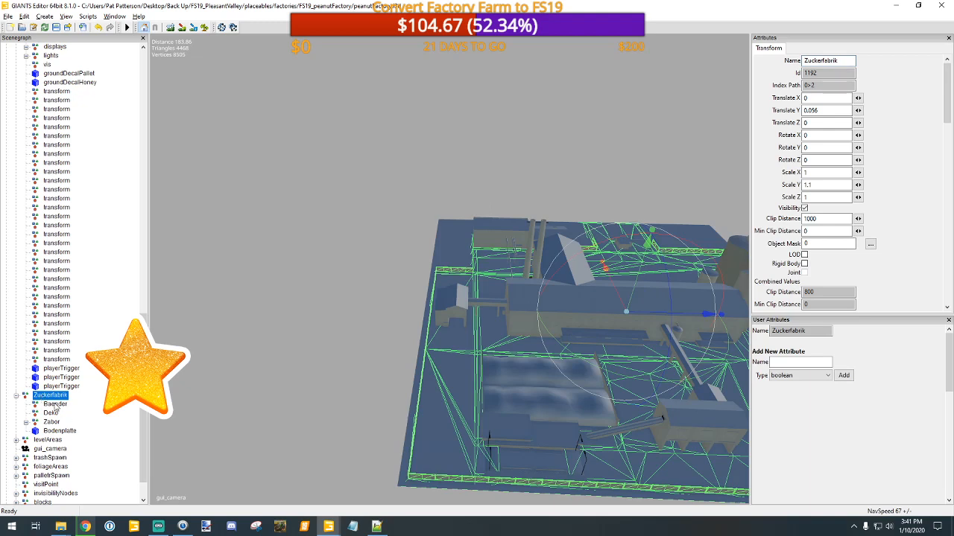
{"action": "scroll", "coordinate": [81, 450], "scroll_direction": "down", "scroll_amount": 1}
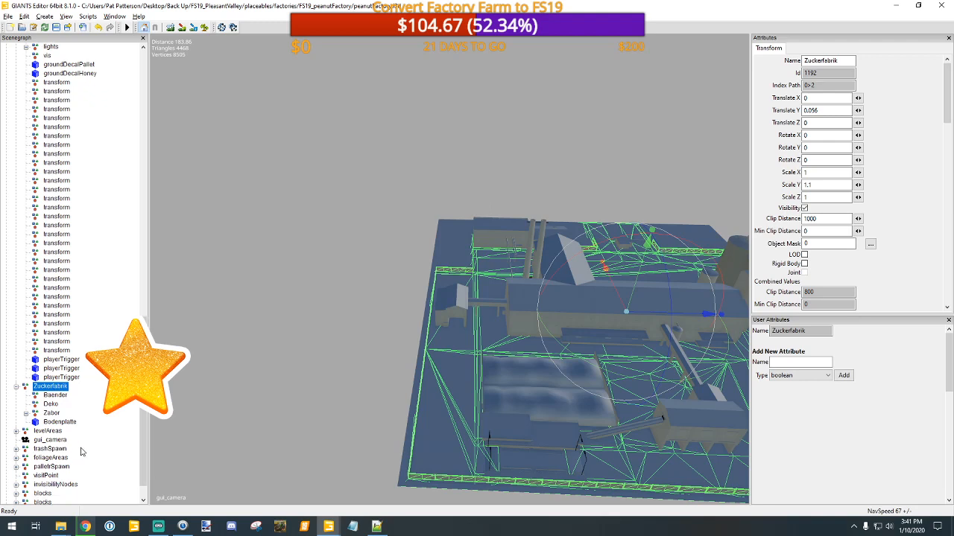
{"action": "scroll", "coordinate": [81, 452], "scroll_direction": "down", "scroll_amount": 2}
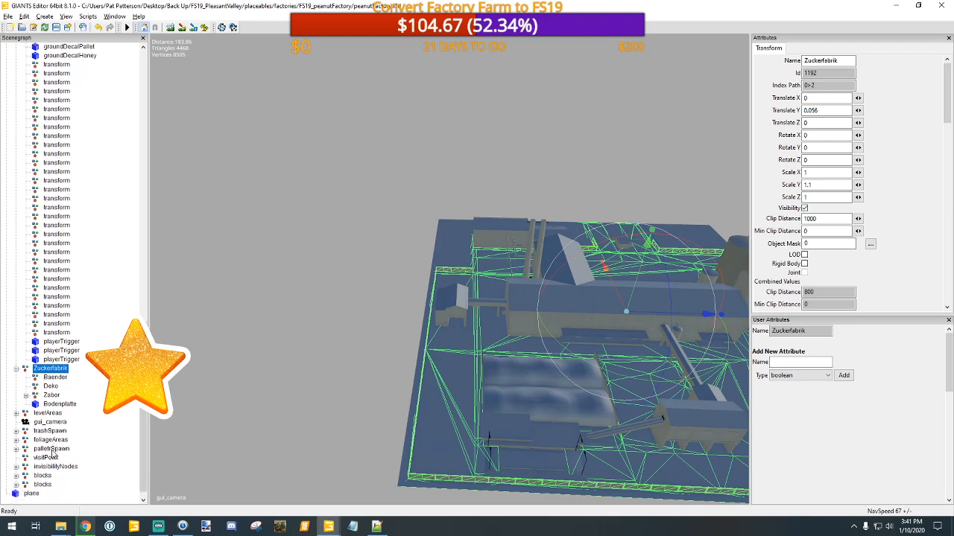
Step: Inspect the palletrSpawn node with its start and end children and its location beside the factory building
{"action": "left_click", "coordinate": [52, 449]}
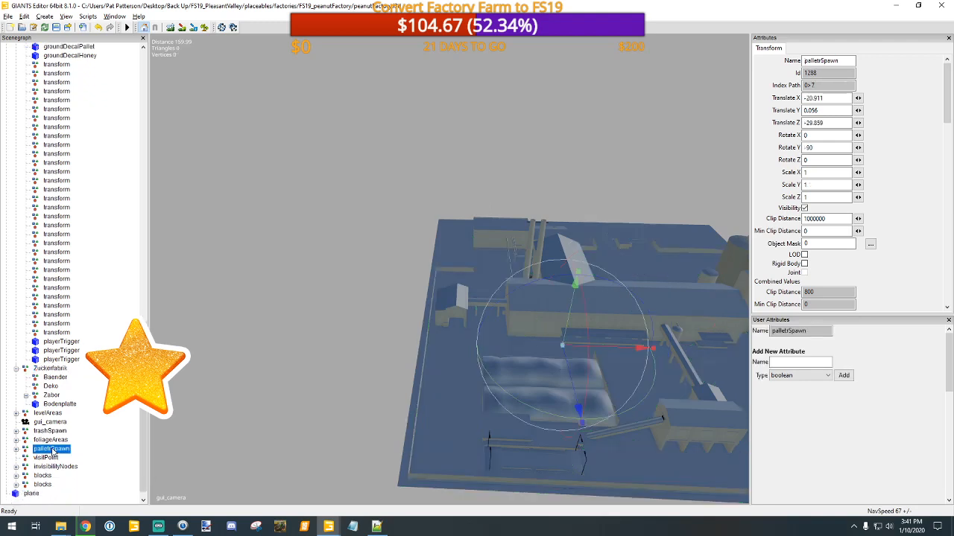
{"action": "left_click", "coordinate": [17, 449]}
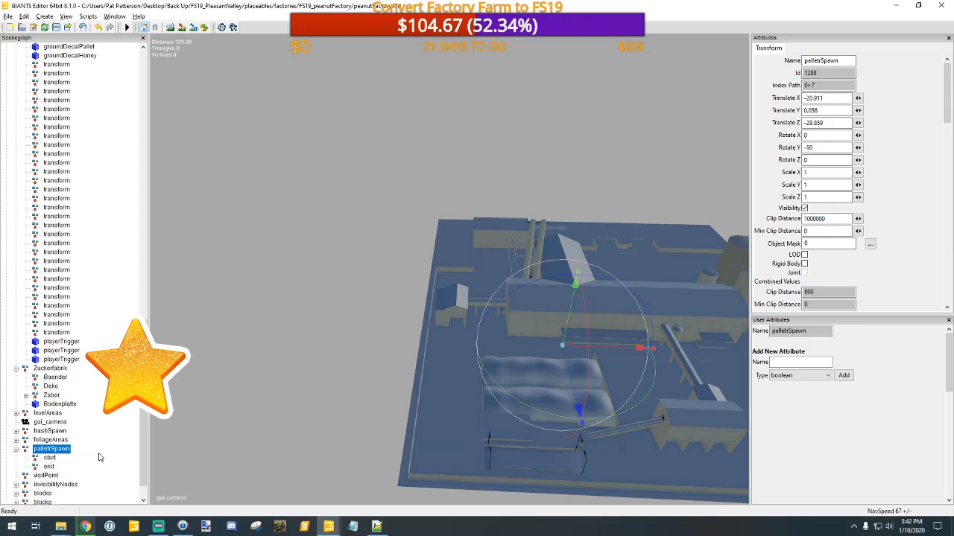
{"action": "left_click_drag", "start_coordinate": [384, 421], "coordinate": [415, 421], "text": "alt"}
{"action": "right_click_drag", "start_coordinate": [415, 420], "coordinate": [466, 278], "text": "alt"}
{"action": "middle_click_drag", "start_coordinate": [453, 300], "coordinate": [456, 286], "text": "alt"}
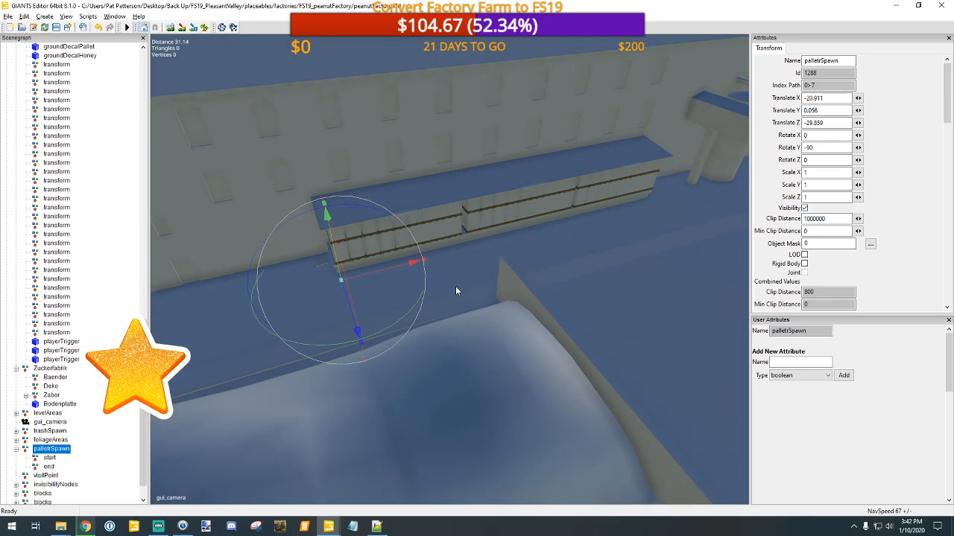
{"action": "right_click_drag", "start_coordinate": [456, 287], "coordinate": [461, 258], "text": "alt"}
{"action": "key", "text": "f"}
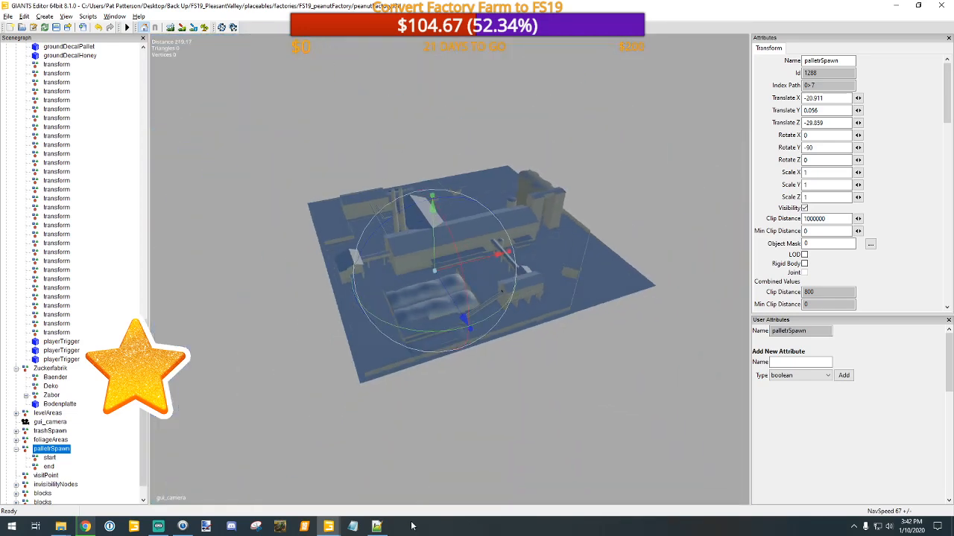
Step: Close the GIANTS Editor window holding the peanut factory model
{"action": "left_click", "coordinate": [941, 5]}
{"action": "left_click", "coordinate": [548, 263]}
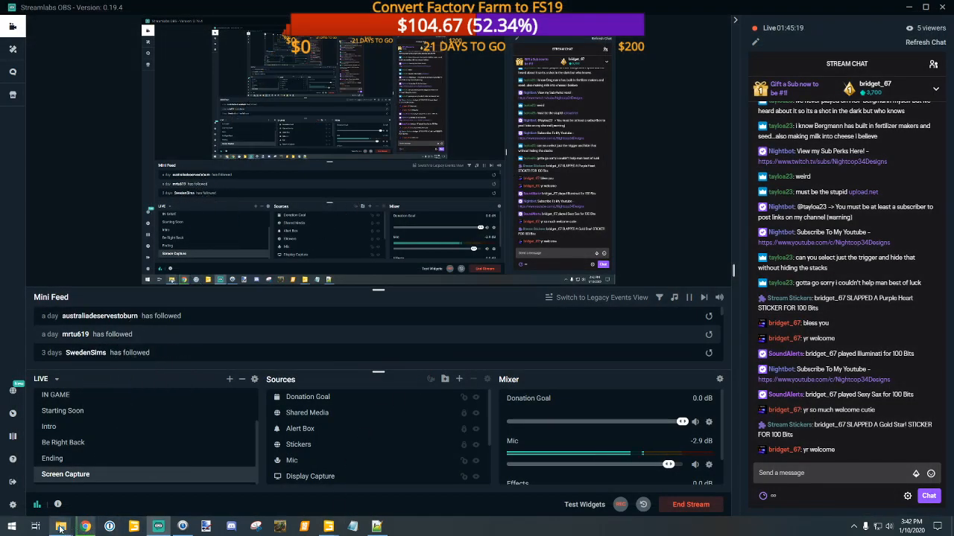
Step: Check the FS19_PleasantValley placeables folder and its nested placeables and buyingStations subfolders, and close the file window
{"action": "mouse_move", "coordinate": [65, 529]}
{"action": "left_click", "coordinate": [120, 485]}
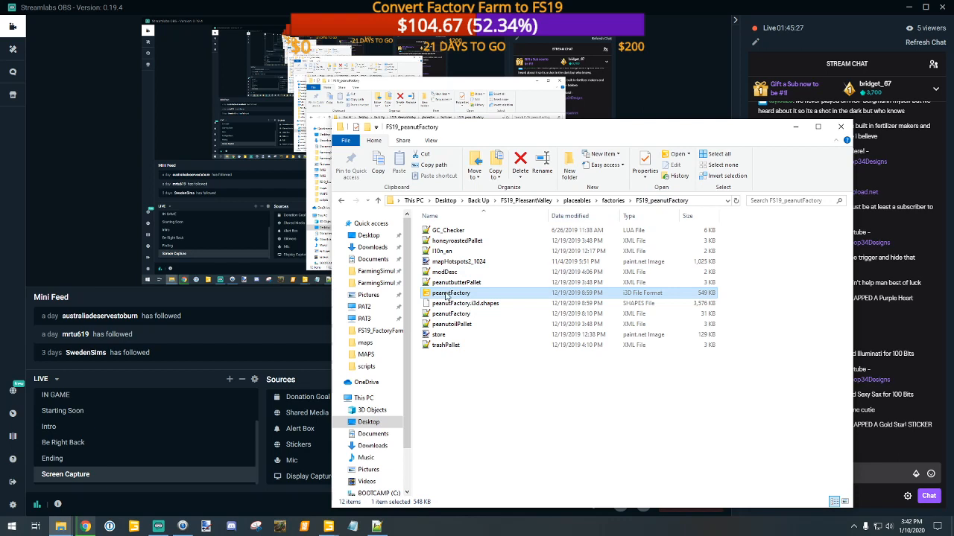
{"action": "left_click", "coordinate": [378, 201]}
{"action": "left_click", "coordinate": [378, 201]}
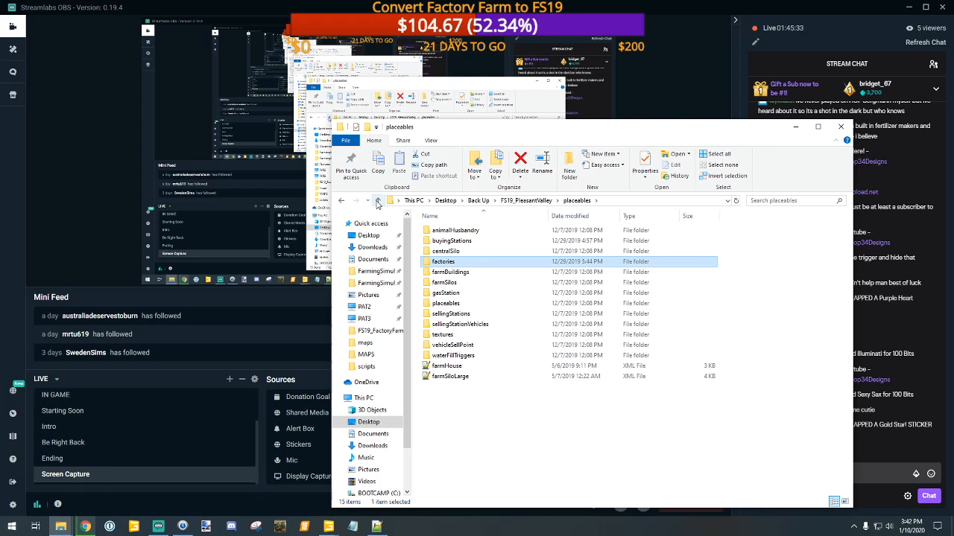
{"action": "double_click", "coordinate": [440, 304]}
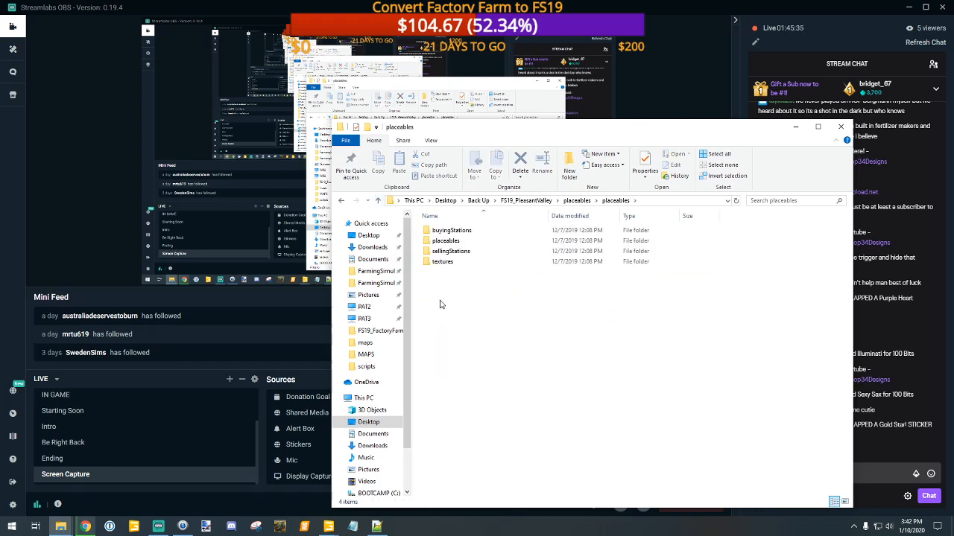
{"action": "double_click", "coordinate": [472, 231]}
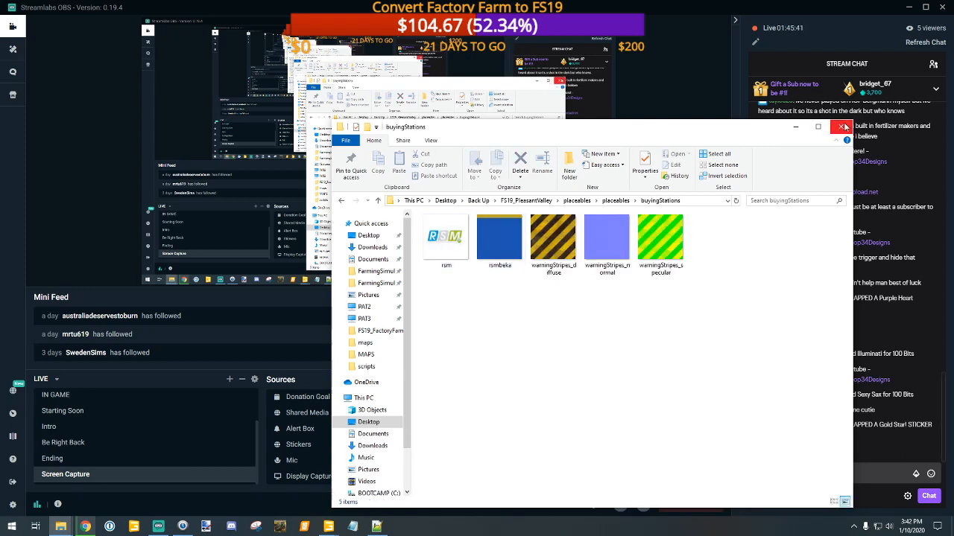
{"action": "left_click", "coordinate": [840, 127]}
Step: Switch back to the GIANTS Editor window with the Factory Farm map and examine Produkt1's loadingTrigger in the Winery
{"action": "mouse_move", "coordinate": [328, 526]}
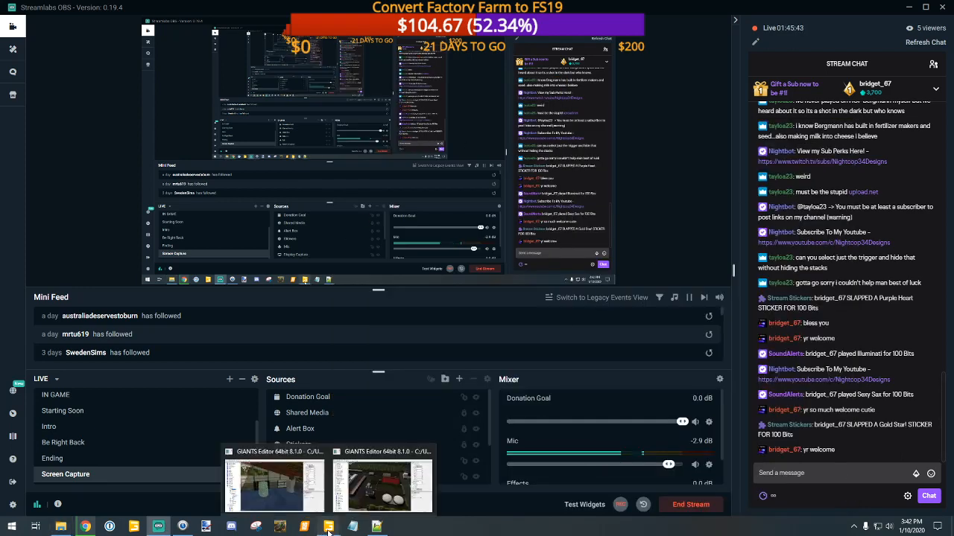
{"action": "left_click", "coordinate": [288, 482]}
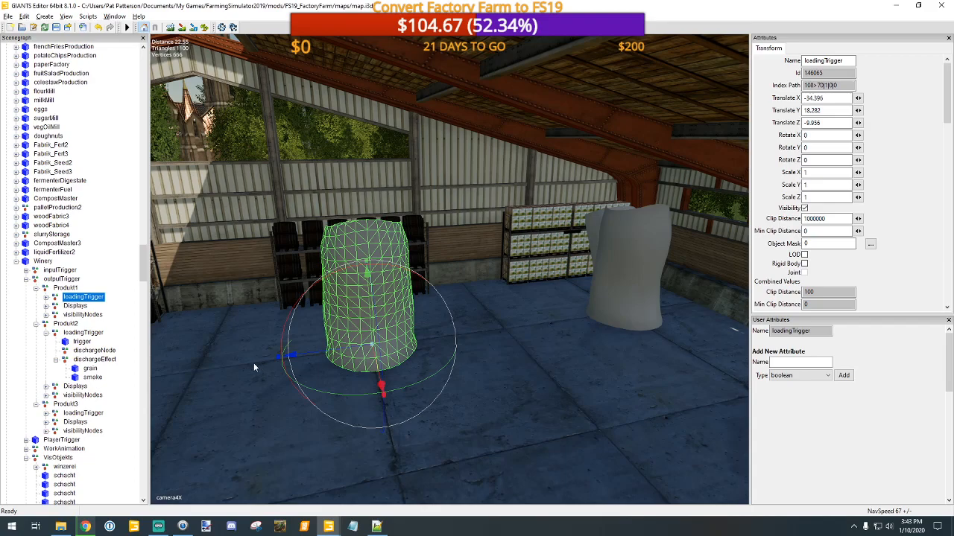
{"action": "left_click_drag", "start_coordinate": [446, 403], "coordinate": [419, 433], "text": "alt"}
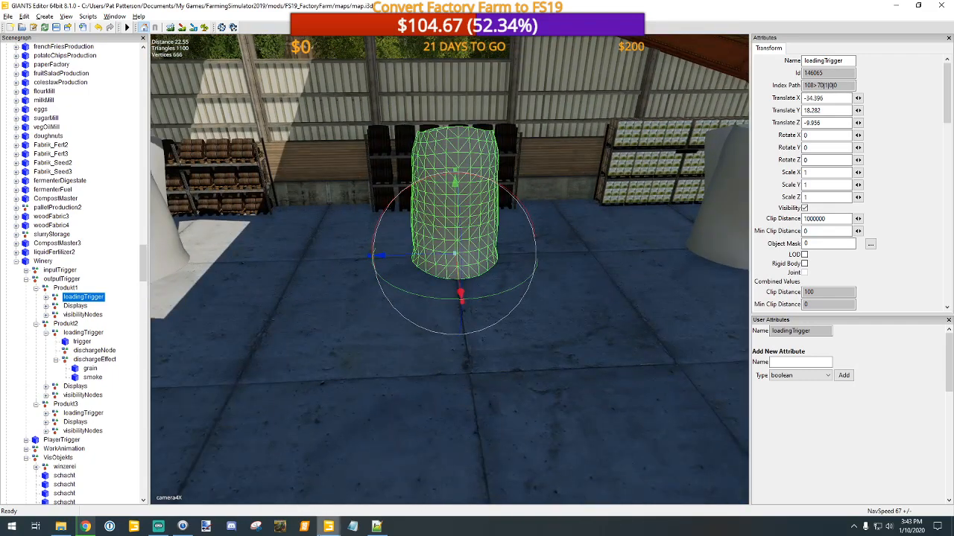
Step: Open the FS19_PleasantValley folder from the Back Up folder on the desktop in File Explorer
{"action": "left_click", "coordinate": [60, 527]}
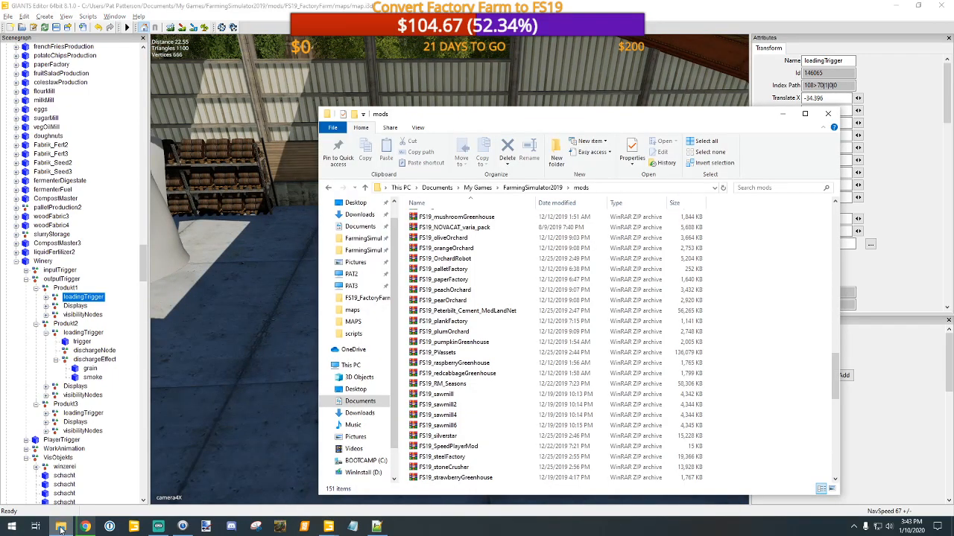
{"action": "scroll", "coordinate": [477, 342], "scroll_direction": "up", "scroll_amount": 20}
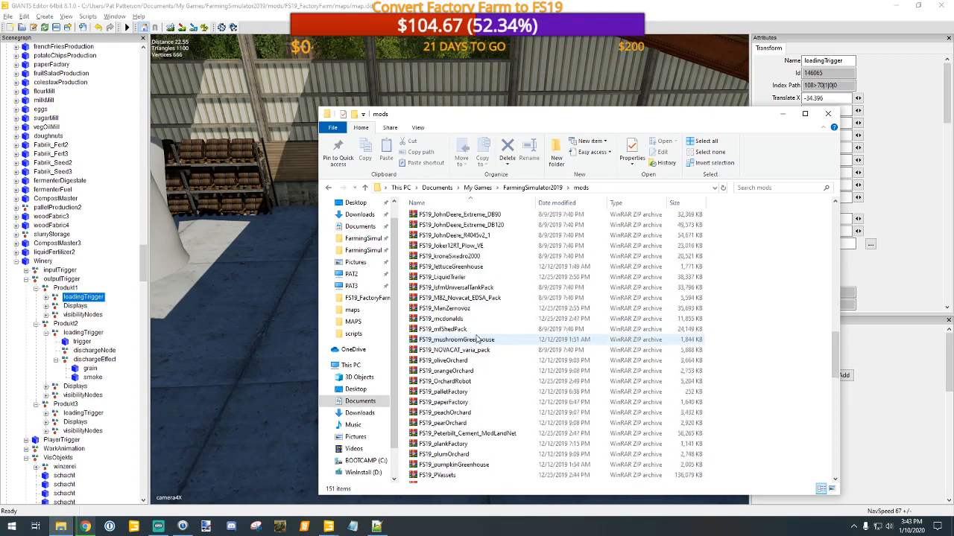
{"action": "scroll", "coordinate": [479, 335], "scroll_direction": "up", "scroll_amount": 2}
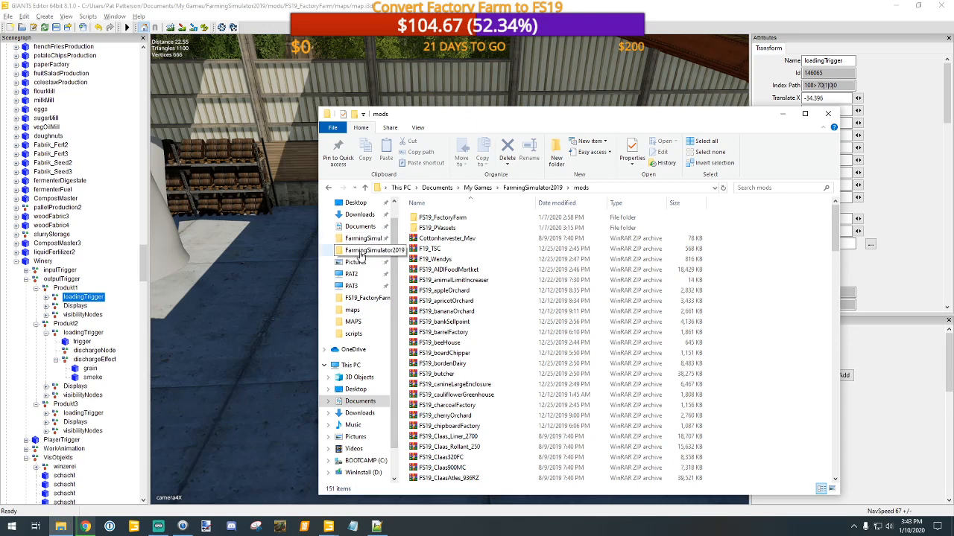
{"action": "left_click", "coordinate": [362, 204]}
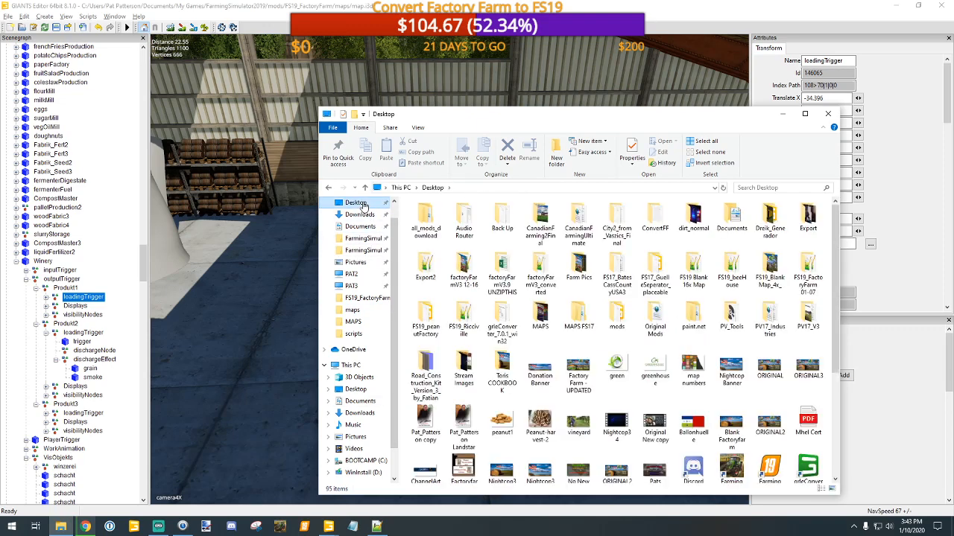
{"action": "double_click", "coordinate": [504, 219]}
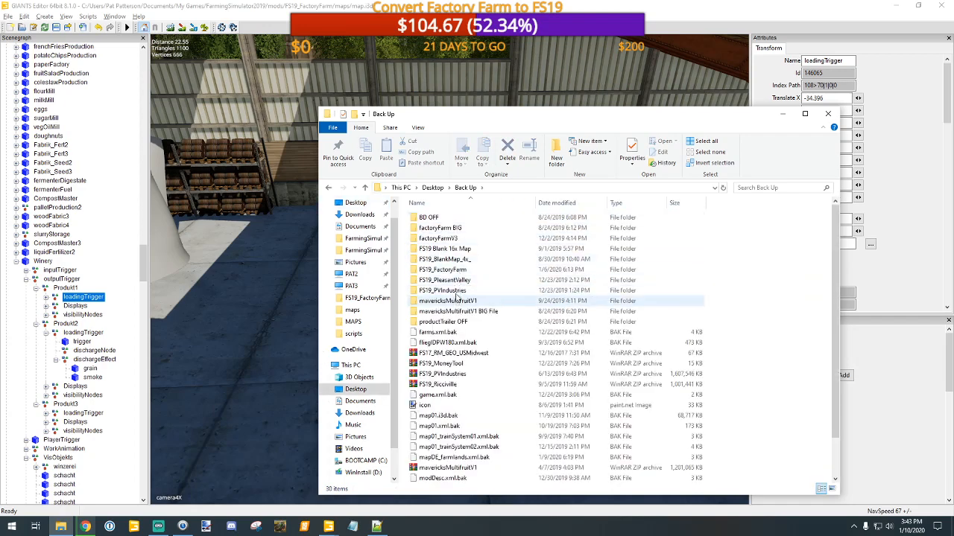
{"action": "double_click", "coordinate": [452, 280]}
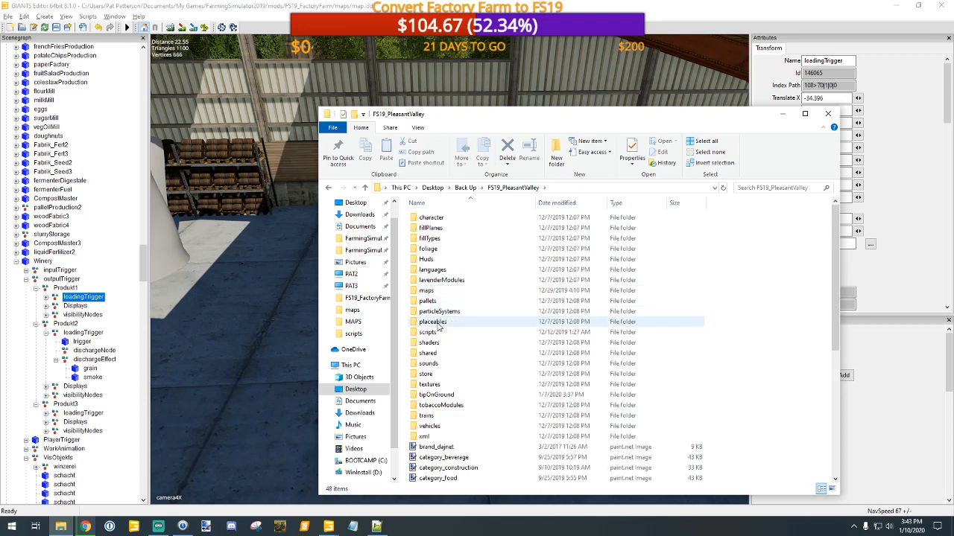
Step: Look through the backup's maps folder with its models, textures and map subfolders, and check the scripts folder
{"action": "double_click", "coordinate": [430, 290]}
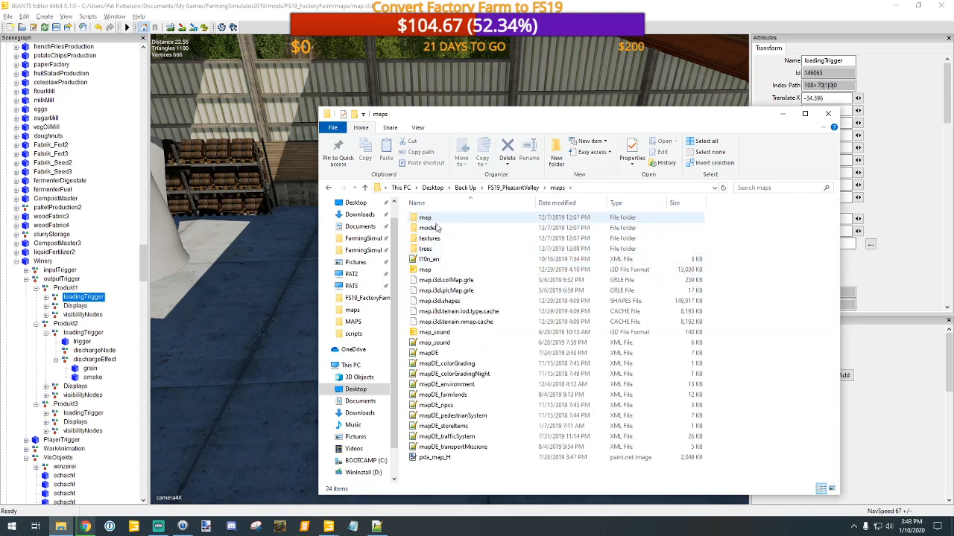
{"action": "double_click", "coordinate": [429, 227]}
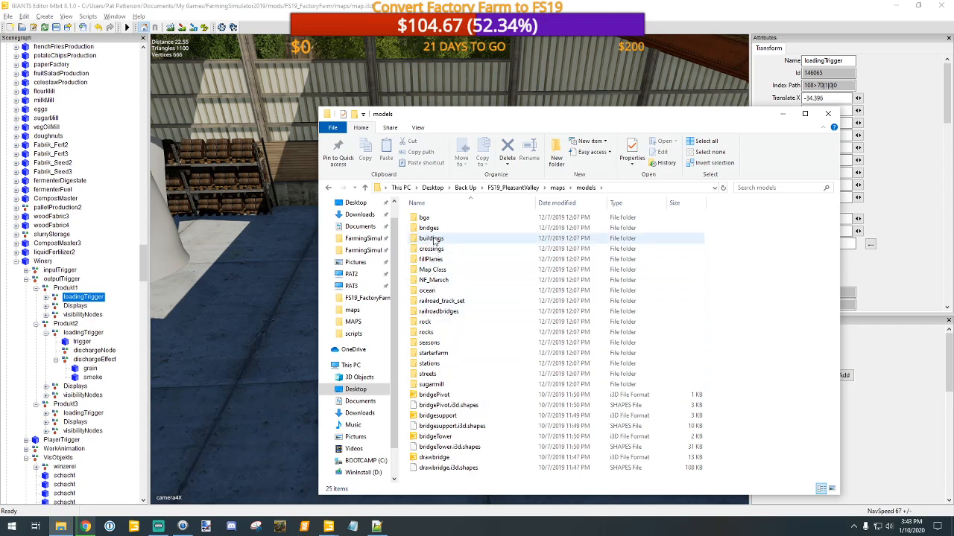
{"action": "left_click", "coordinate": [365, 188]}
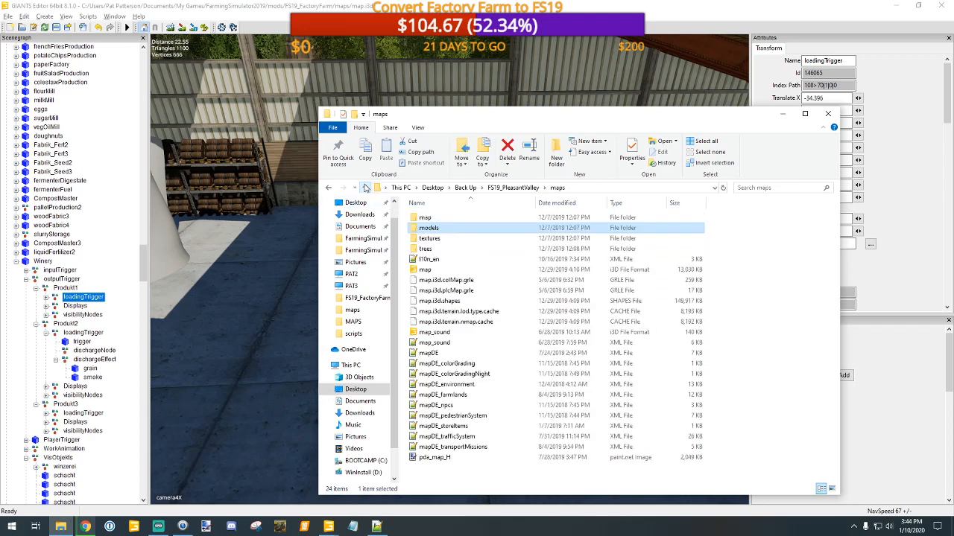
{"action": "double_click", "coordinate": [432, 239]}
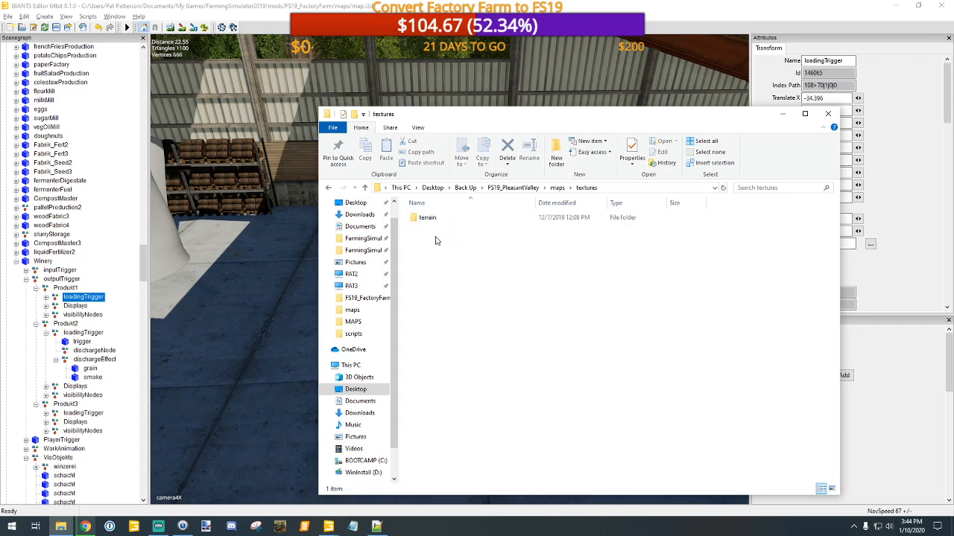
{"action": "left_click", "coordinate": [365, 188]}
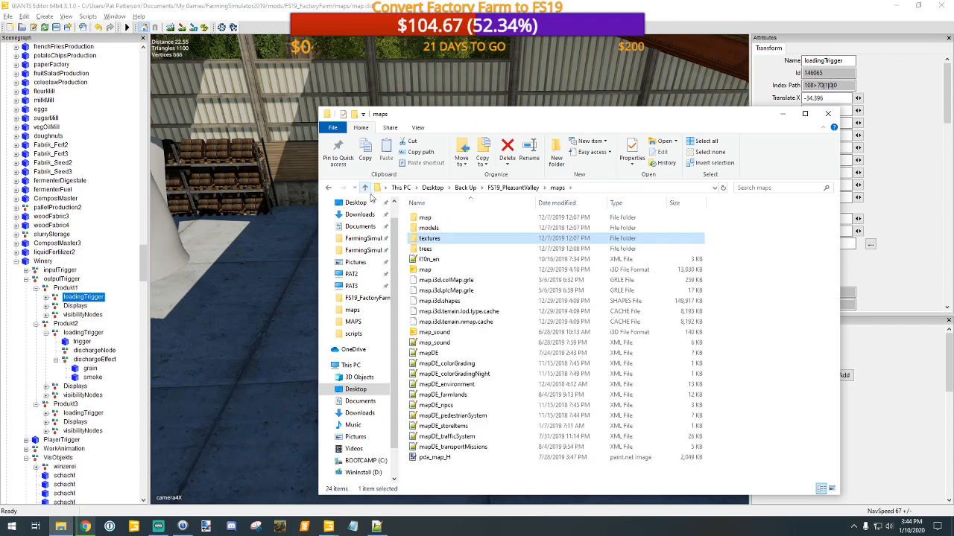
{"action": "double_click", "coordinate": [426, 218]}
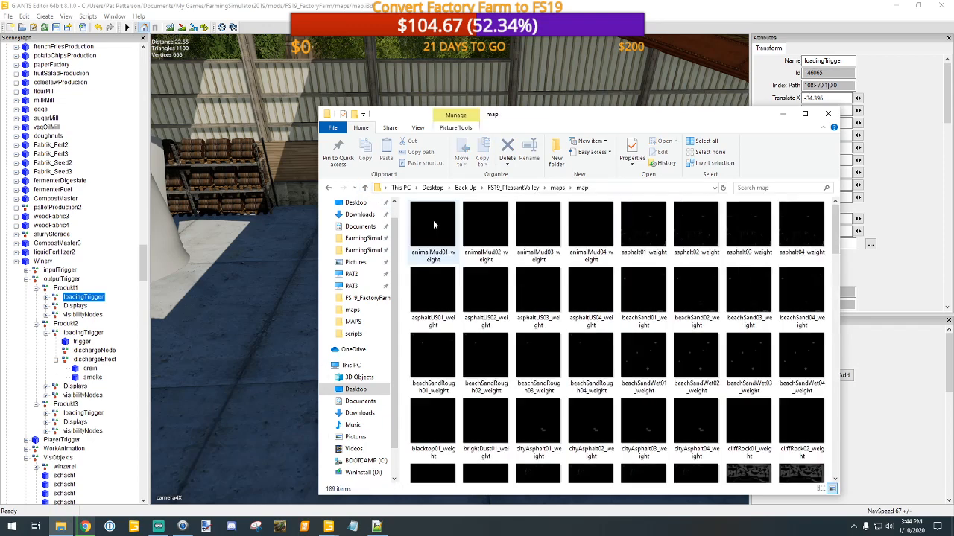
{"action": "left_click", "coordinate": [363, 188]}
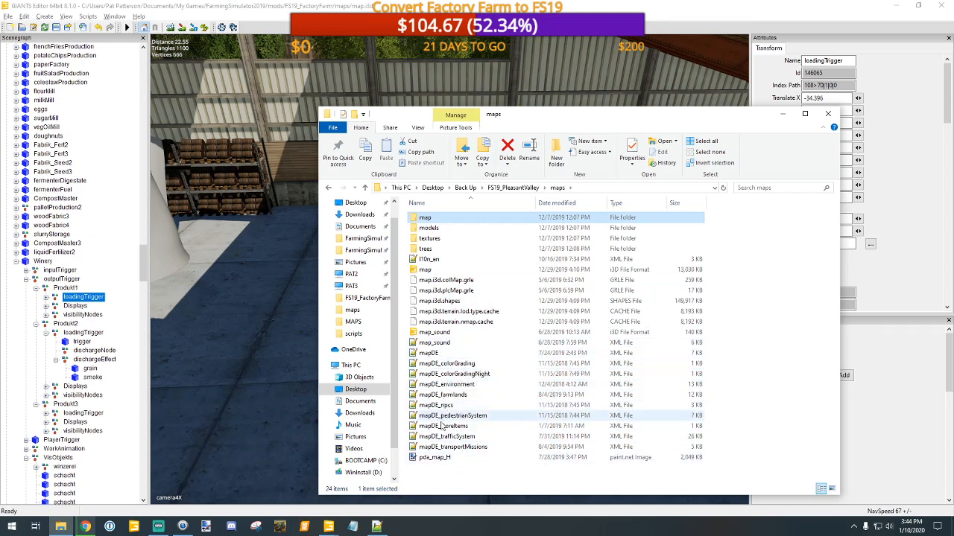
{"action": "left_click", "coordinate": [365, 188]}
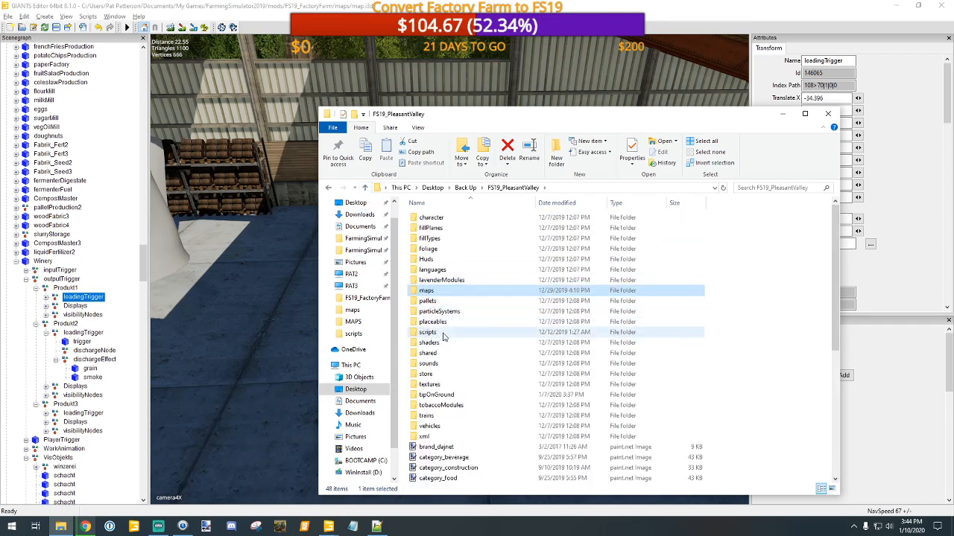
{"action": "double_click", "coordinate": [443, 332]}
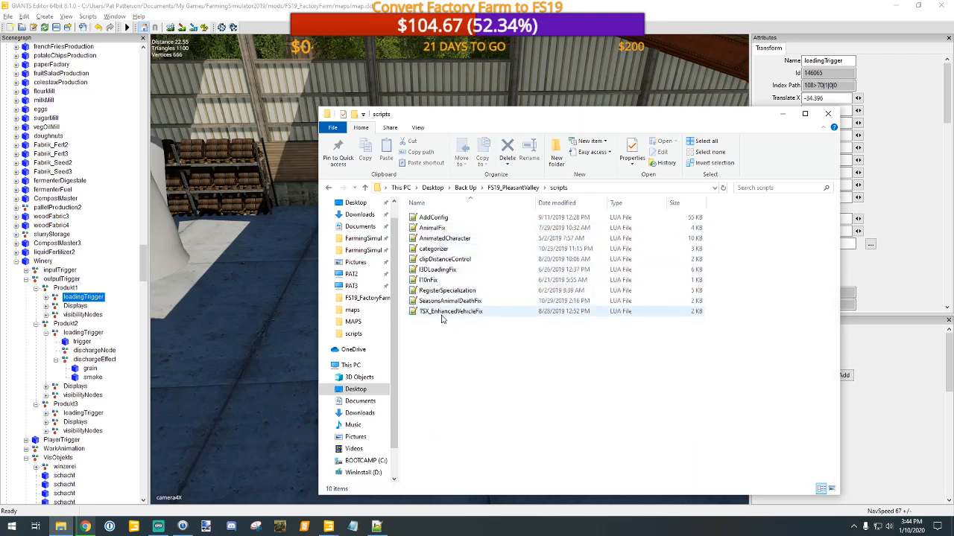
{"action": "left_click", "coordinate": [365, 187]}
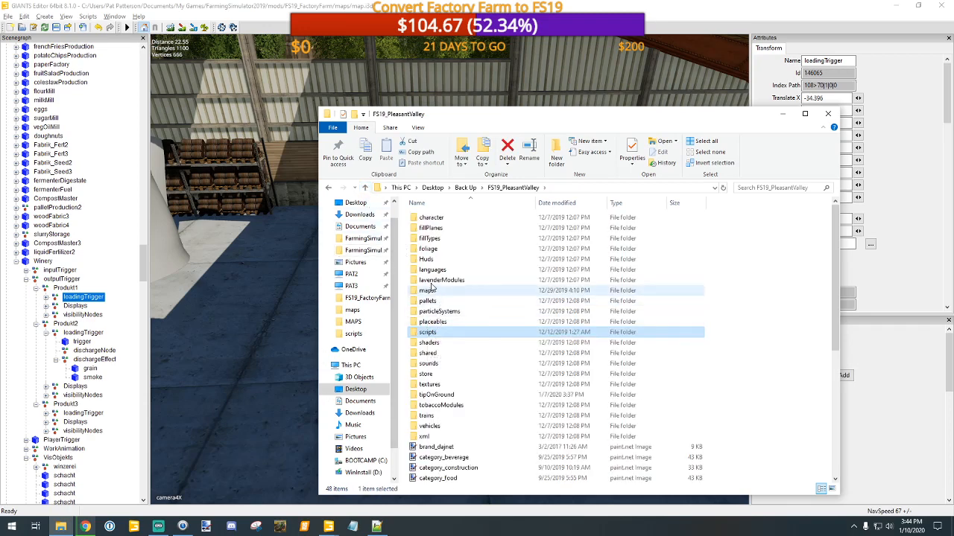
Step: Check the pallets and scripts folders of FS19_PVassets in the FarmingSimulator2019 mods folder, including the GC_Checker script file
{"action": "left_click", "coordinate": [365, 252]}
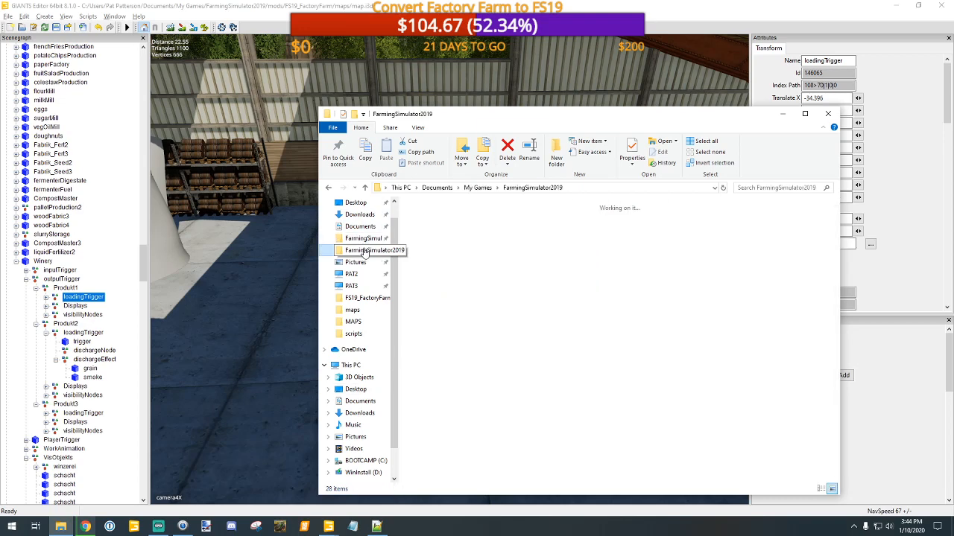
{"action": "double_click", "coordinate": [593, 223]}
{"action": "double_click", "coordinate": [451, 228]}
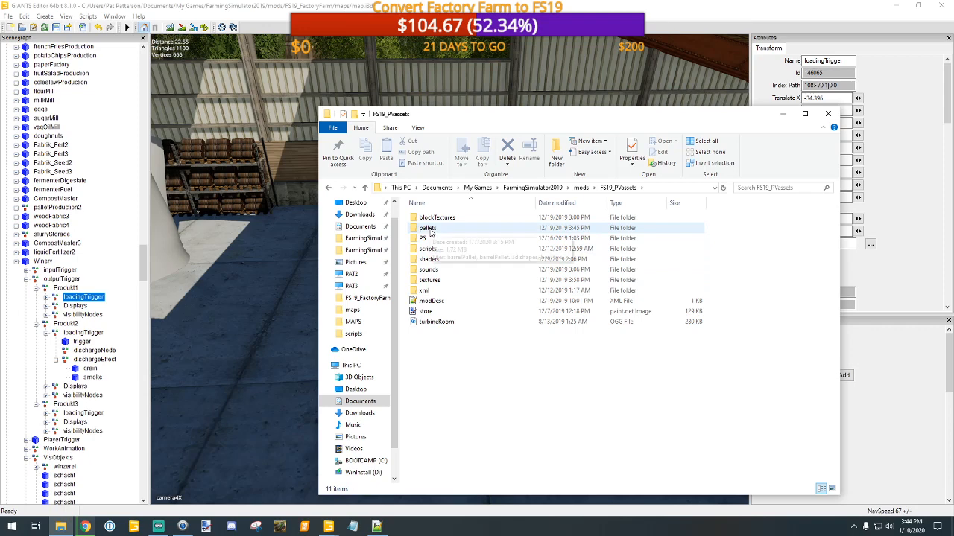
{"action": "double_click", "coordinate": [428, 229]}
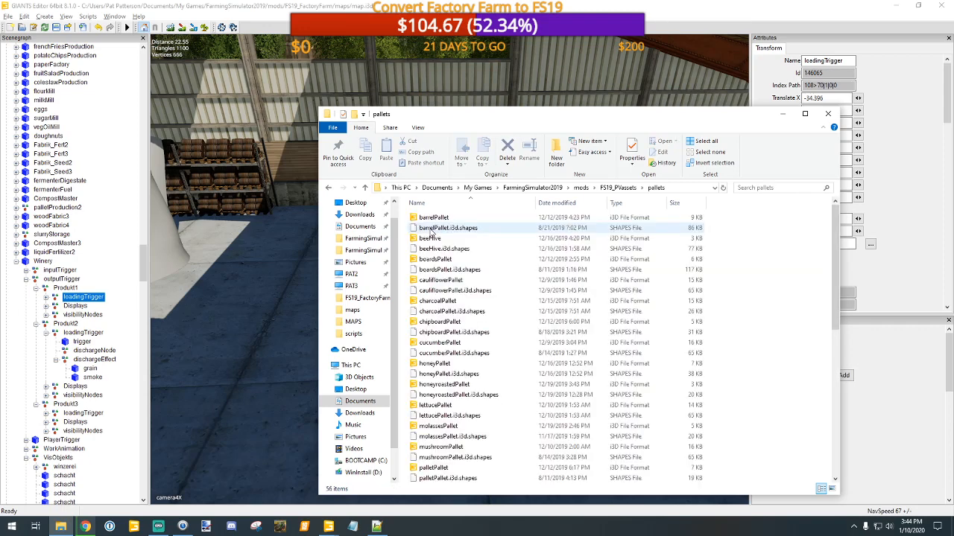
{"action": "left_click", "coordinate": [365, 188]}
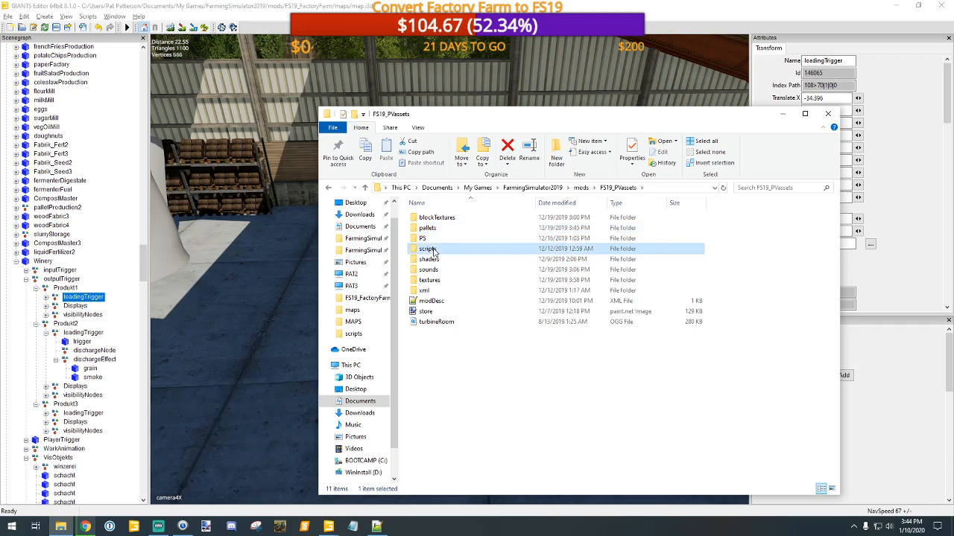
{"action": "double_click", "coordinate": [431, 249]}
{"action": "left_click", "coordinate": [435, 229]}
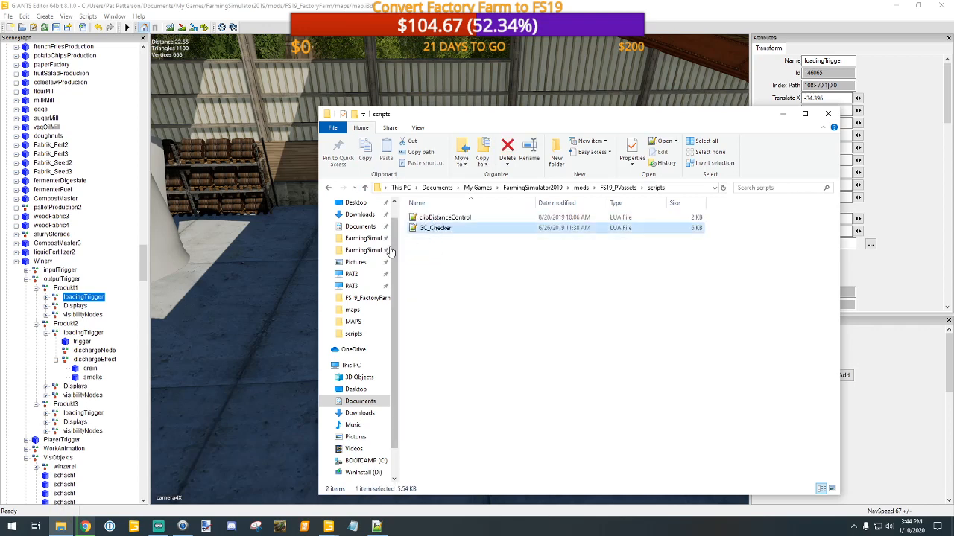
{"action": "left_click", "coordinate": [365, 188]}
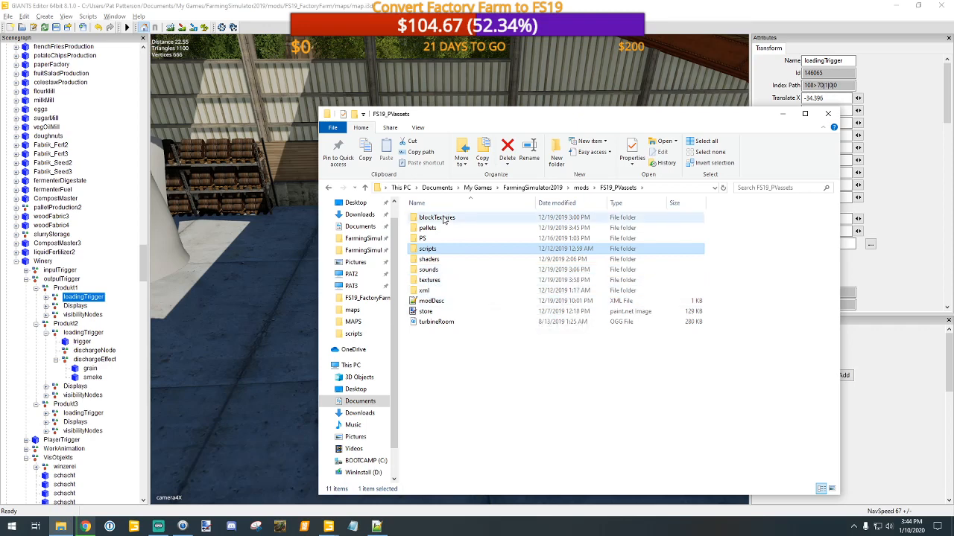
Step: Leave the mods folder and return to the FS19_PleasantValley folder in the desktop's Back Up folder
{"action": "left_click", "coordinate": [366, 187]}
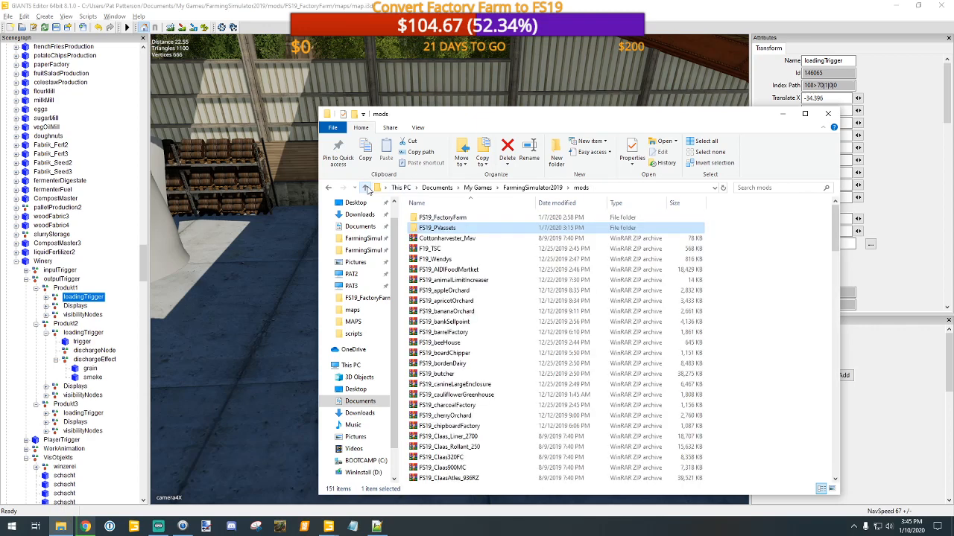
{"action": "left_click", "coordinate": [367, 187]}
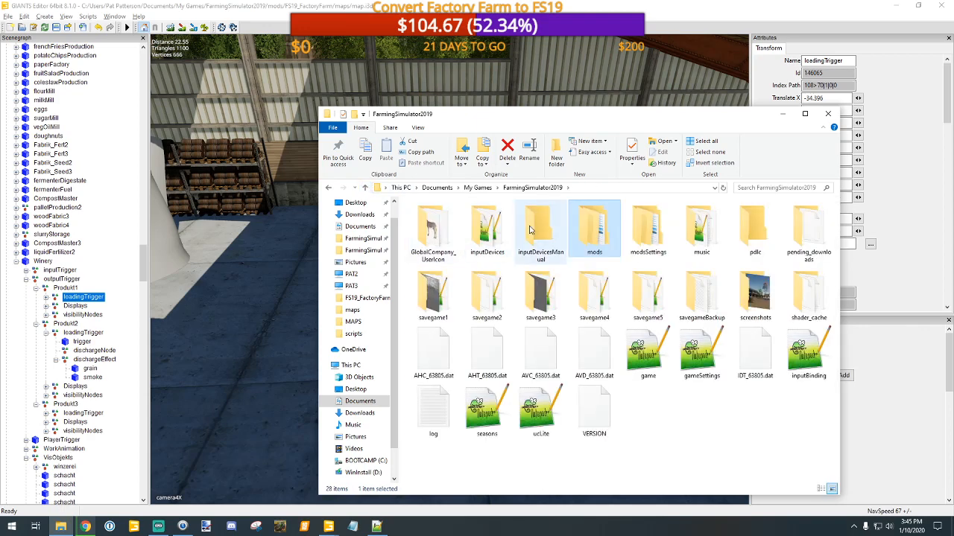
{"action": "left_click", "coordinate": [367, 188]}
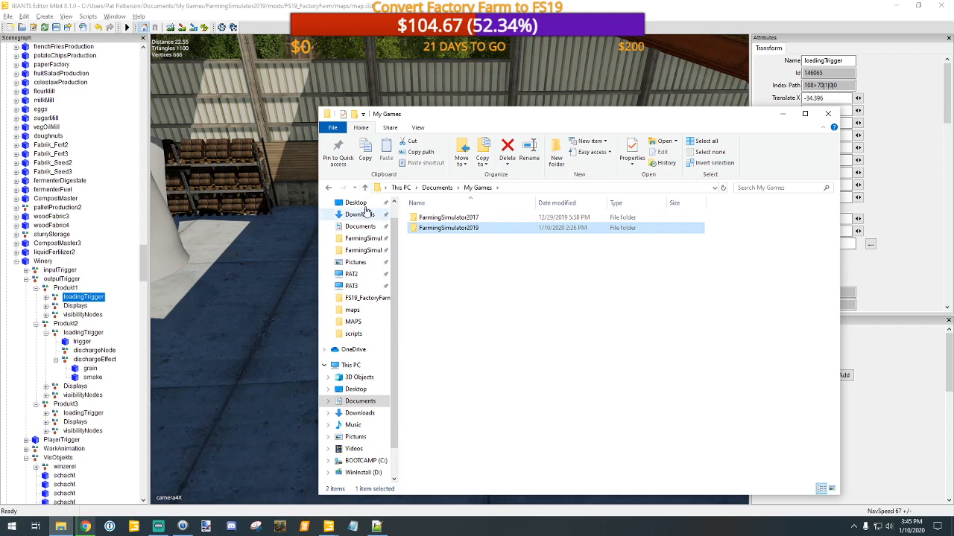
{"action": "left_click", "coordinate": [350, 203]}
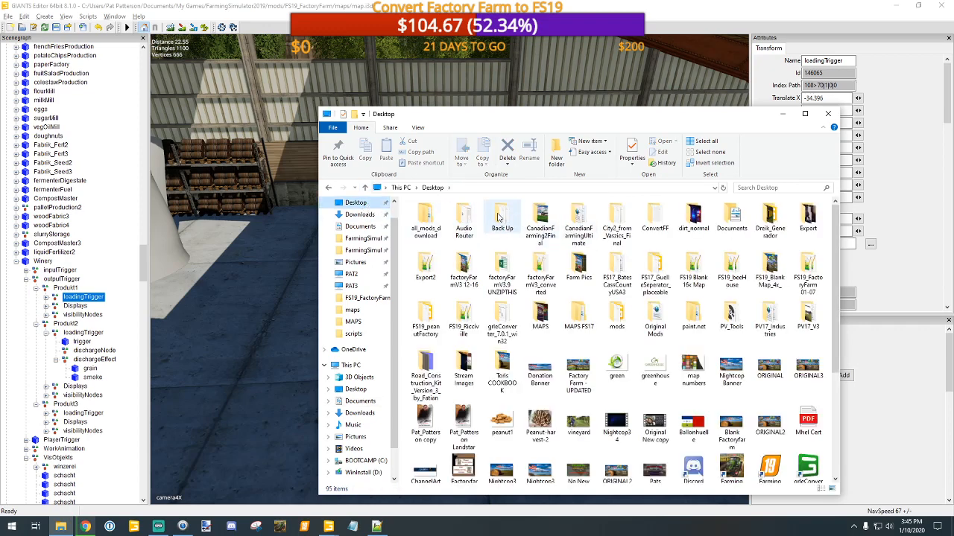
{"action": "double_click", "coordinate": [501, 217]}
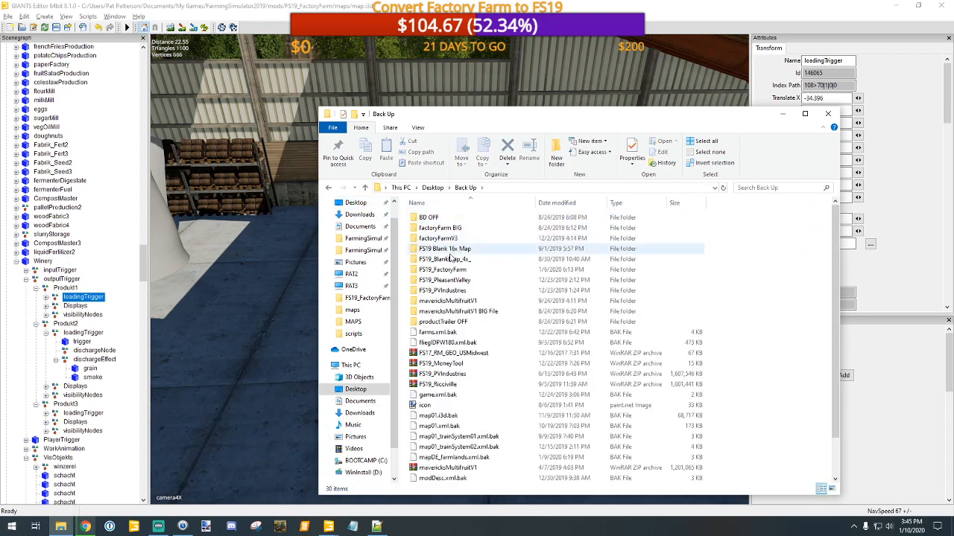
{"action": "double_click", "coordinate": [449, 279]}
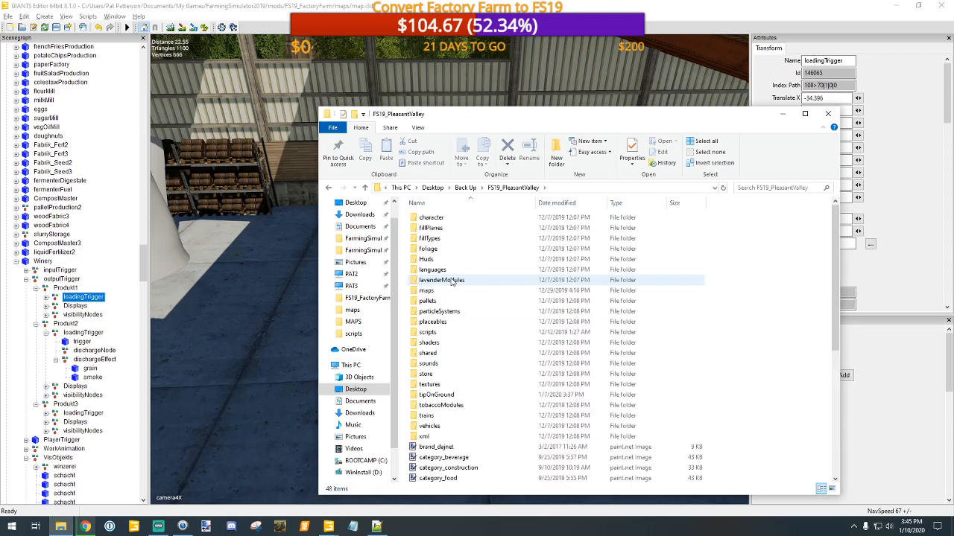
Step: Look through the backup's placeables folder, including its nested placeables and buyingStations folders, and return to the upper placeables folder
{"action": "left_click", "coordinate": [436, 323]}
{"action": "double_click", "coordinate": [436, 324]}
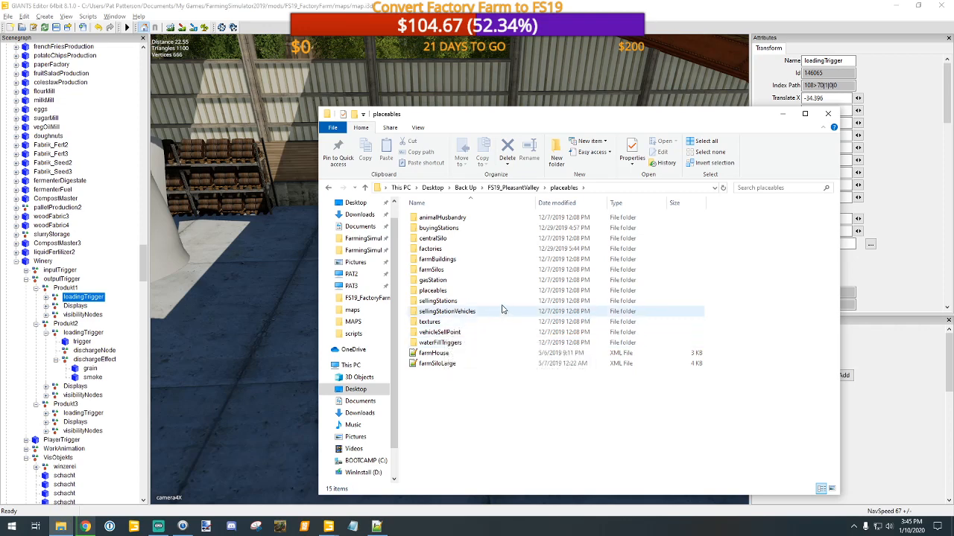
{"action": "double_click", "coordinate": [436, 290]}
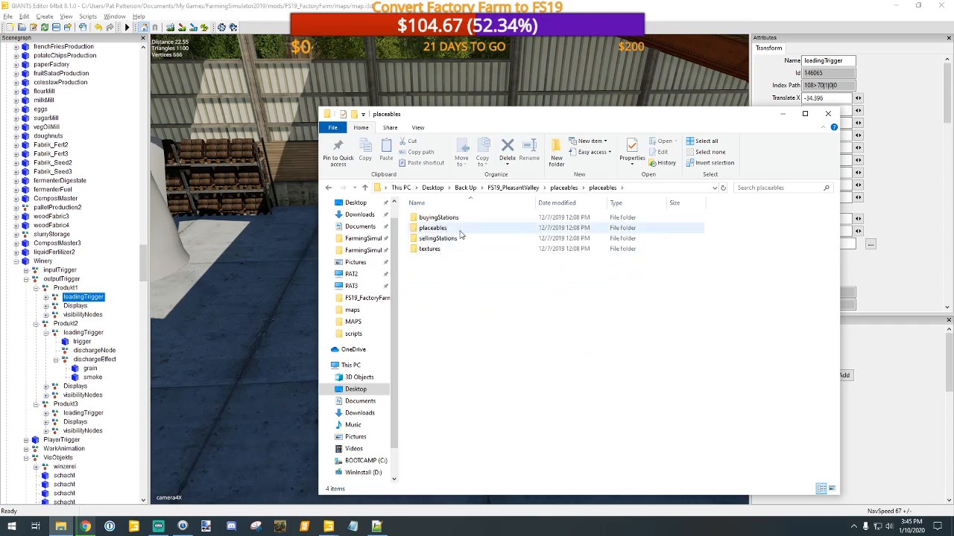
{"action": "double_click", "coordinate": [441, 218]}
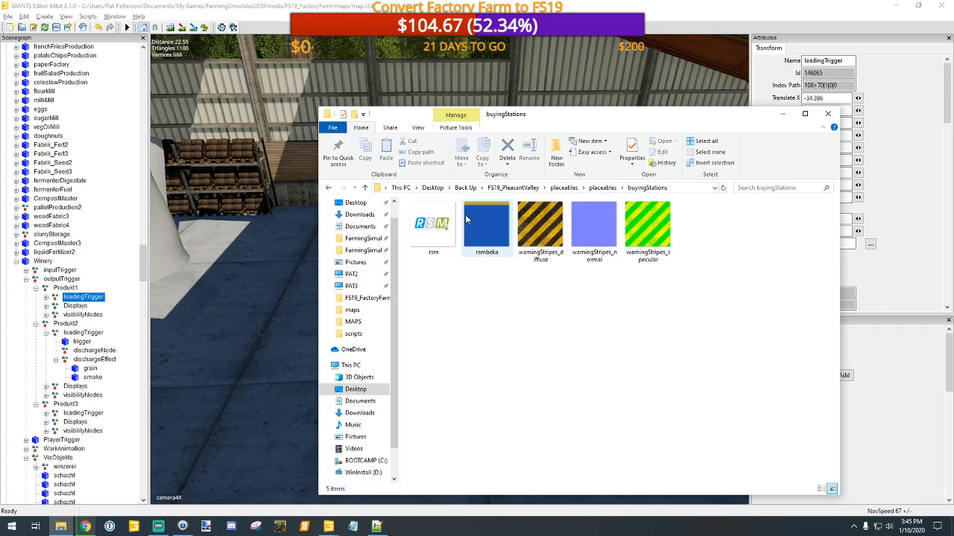
{"action": "double_click", "coordinate": [365, 188]}
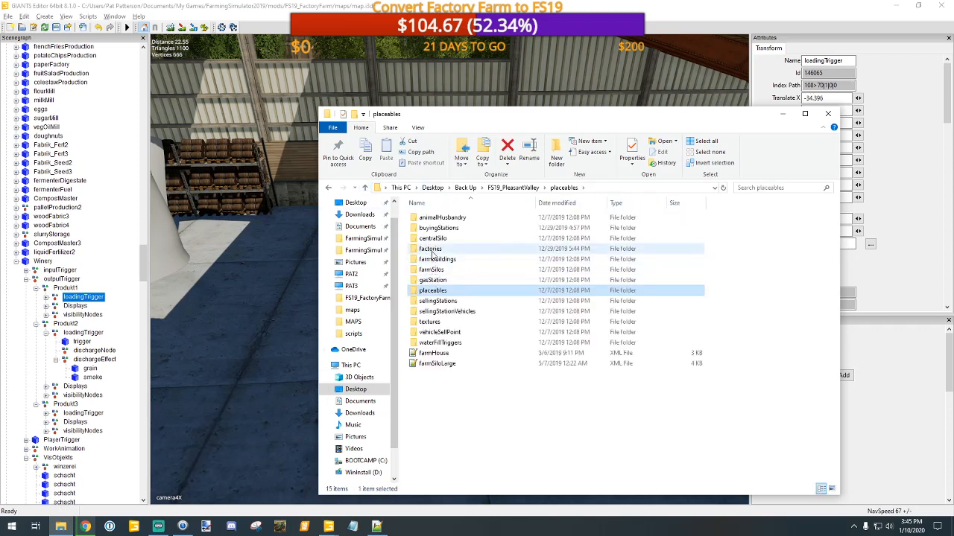
Step: Open the peanutFactory i3d file from factories/FS19_peanutFactory with GIANTS Editor version 8.1.0
{"action": "double_click", "coordinate": [430, 248]}
{"action": "double_click", "coordinate": [410, 220]}
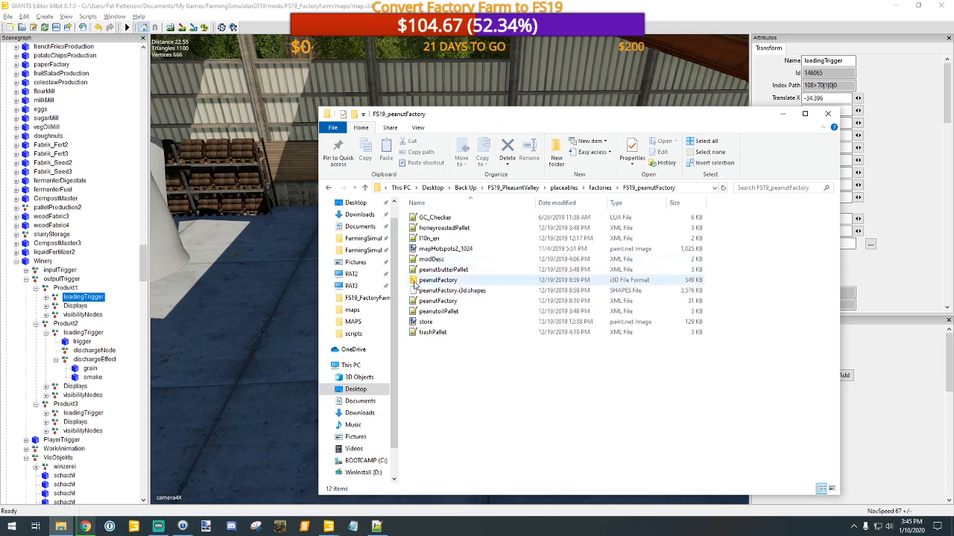
{"action": "double_click", "coordinate": [415, 284]}
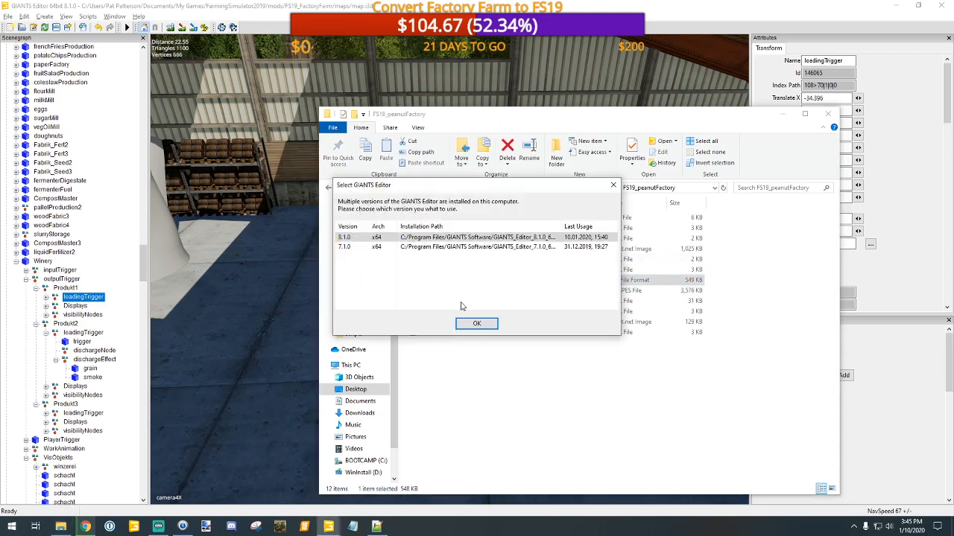
{"action": "left_click", "coordinate": [477, 326]}
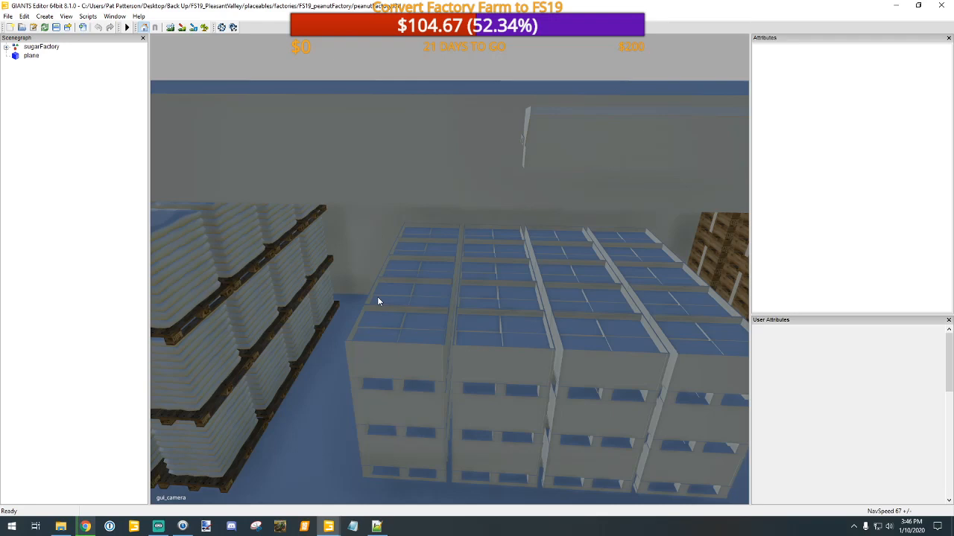
Step: Examine the peanut factory model from all around, down to the loading area beneath the buildings
{"action": "scroll", "coordinate": [402, 310], "scroll_direction": "down", "scroll_amount": 5}
{"action": "scroll", "coordinate": [402, 310], "scroll_direction": "down", "scroll_amount": 10}
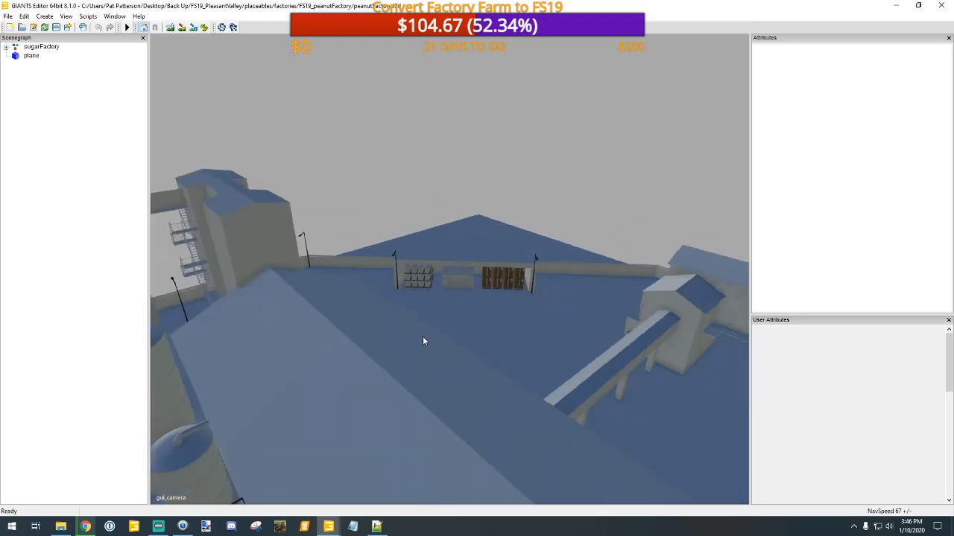
{"action": "scroll", "coordinate": [450, 367], "scroll_direction": "down", "scroll_amount": 6}
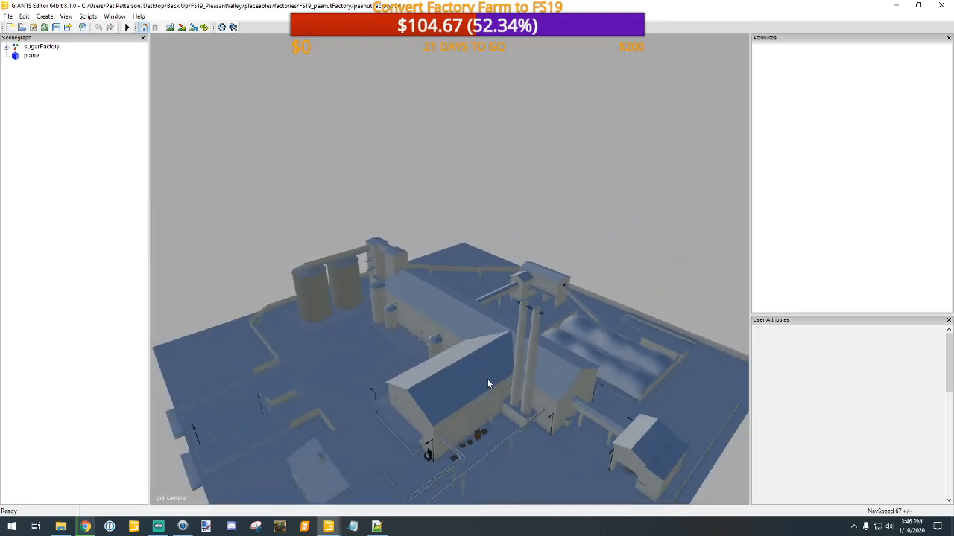
{"action": "middle_click_drag", "start_coordinate": [430, 360], "coordinate": [635, 309]}
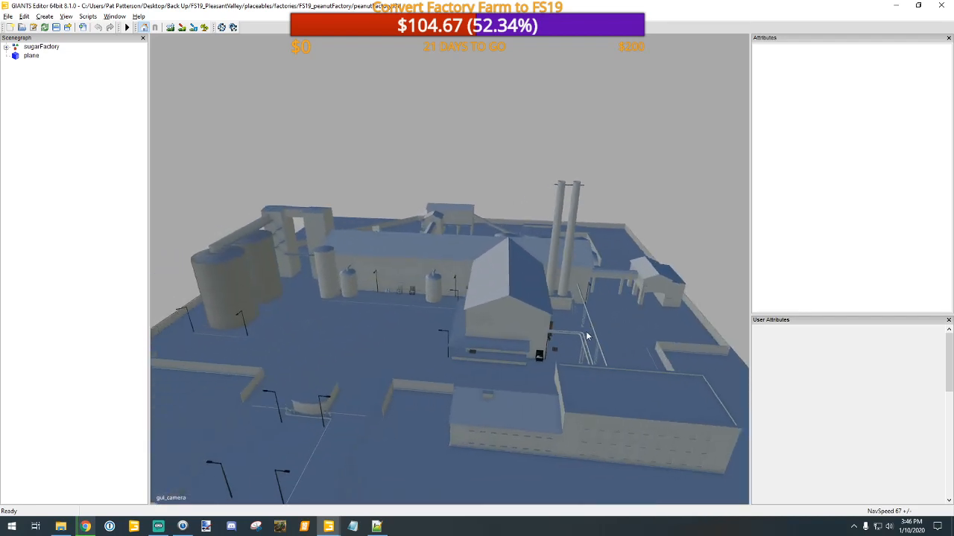
{"action": "scroll", "coordinate": [587, 337], "scroll_direction": "up", "scroll_amount": 10}
{"action": "scroll", "coordinate": [562, 282], "scroll_direction": "down", "scroll_amount": 8}
{"action": "middle_click_drag", "start_coordinate": [526, 310], "coordinate": [524, 356], "text": "alt"}
{"action": "scroll", "coordinate": [546, 281], "scroll_direction": "up", "scroll_amount": 4}
{"action": "left_click_drag", "start_coordinate": [505, 303], "coordinate": [331, 343], "text": "alt"}
{"action": "middle_click_drag", "start_coordinate": [331, 344], "coordinate": [301, 319], "text": "alt"}
{"action": "left_click_drag", "start_coordinate": [301, 320], "coordinate": [561, 304], "text": "alt"}
{"action": "middle_click_drag", "start_coordinate": [561, 304], "coordinate": [631, 318], "text": "alt"}
{"action": "left_click_drag", "start_coordinate": [631, 318], "coordinate": [539, 302], "text": "alt"}
{"action": "middle_click_drag", "start_coordinate": [539, 303], "coordinate": [516, 331], "text": "alt"}
{"action": "middle_click_drag", "start_coordinate": [683, 335], "coordinate": [569, 296], "text": "alt"}
{"action": "right_click_drag", "start_coordinate": [569, 296], "coordinate": [592, 171], "text": "alt"}
{"action": "left_click_drag", "start_coordinate": [592, 171], "coordinate": [452, 155], "text": "alt"}
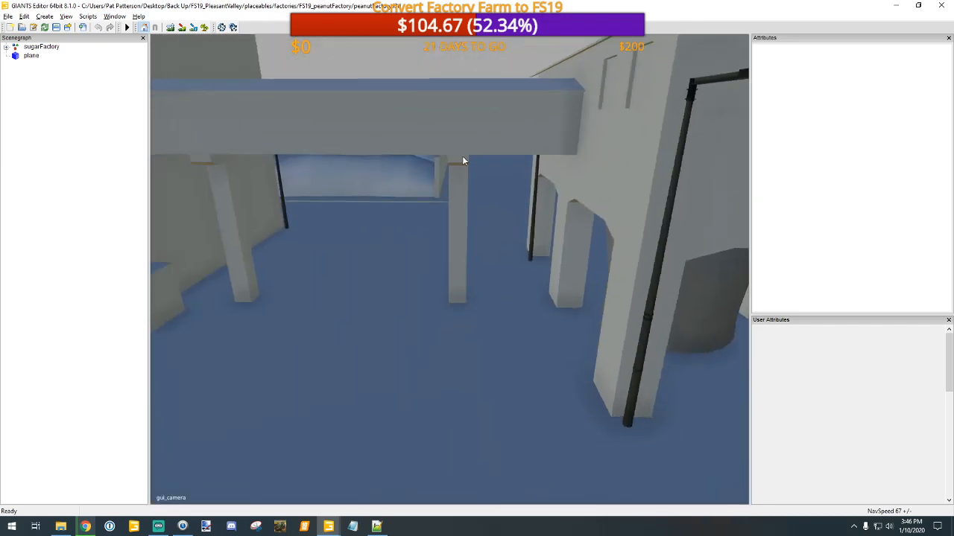
{"action": "middle_click_drag", "start_coordinate": [452, 155], "coordinate": [457, 157], "text": "alt"}
Step: Select the cylinder beneath the factory building and inspect its parent loadingTrigger1 node and the neighbouring transform
{"action": "left_click", "coordinate": [514, 290]}
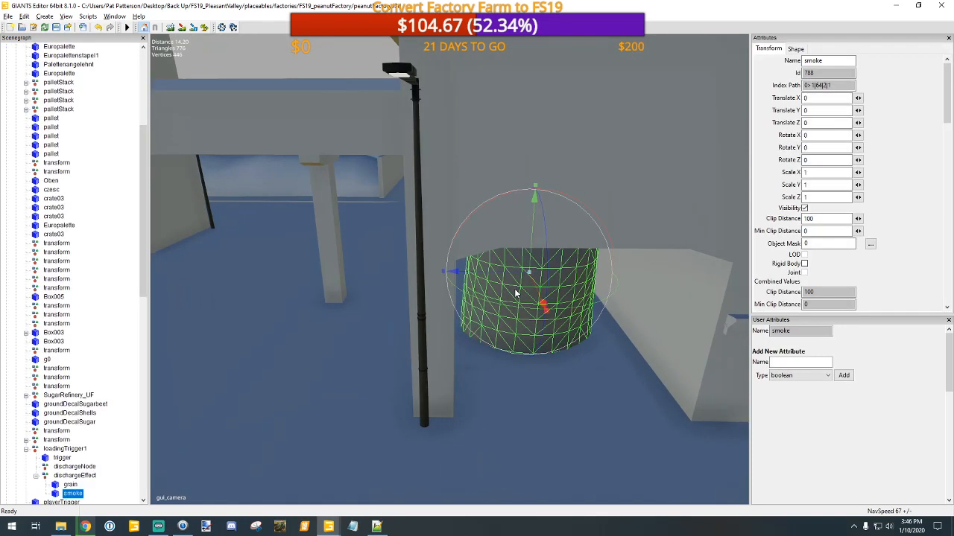
{"action": "scroll", "coordinate": [60, 429], "scroll_direction": "down", "scroll_amount": 2}
{"action": "left_click", "coordinate": [64, 415]}
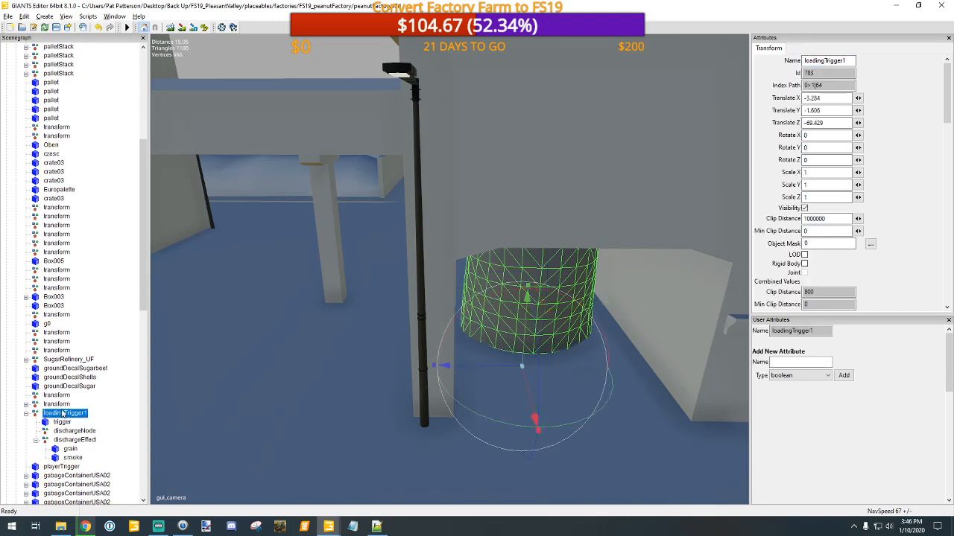
{"action": "left_click", "coordinate": [59, 405]}
{"action": "left_click", "coordinate": [64, 414]}
Step: Inspect the sugarFactory root node with its clearAreas and visibilityNodes groups in the scenegraph
{"action": "scroll", "coordinate": [61, 272], "scroll_direction": "up", "scroll_amount": 7}
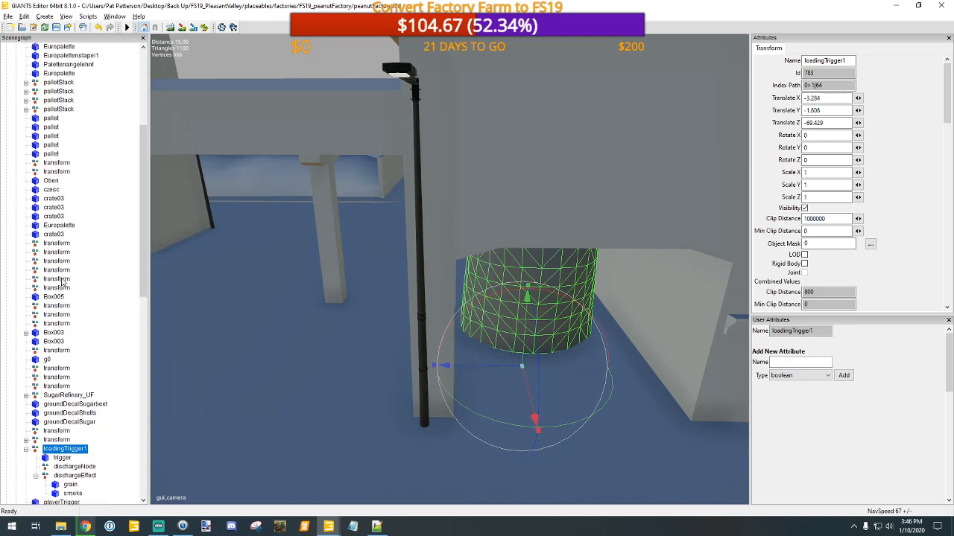
{"action": "scroll", "coordinate": [60, 271], "scroll_direction": "up", "scroll_amount": 2}
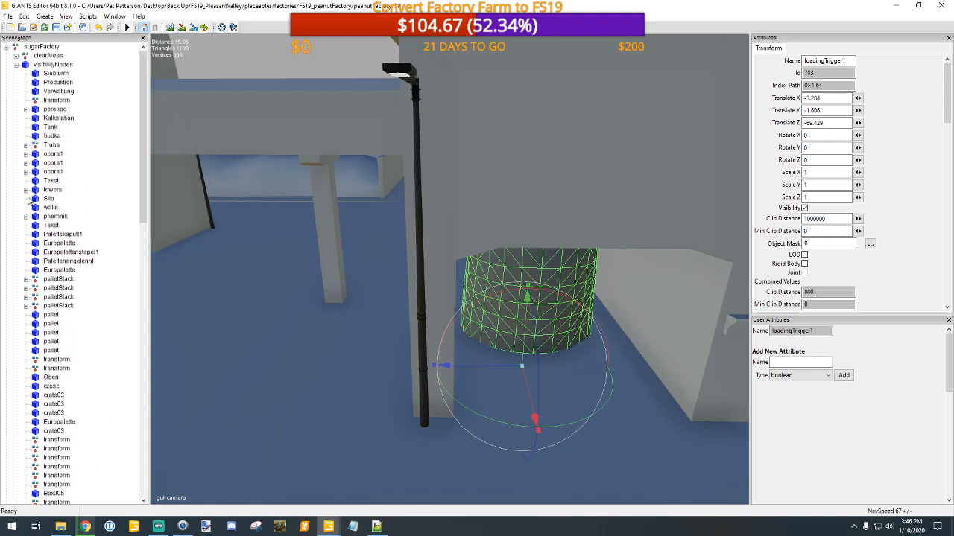
{"action": "left_click", "coordinate": [45, 49]}
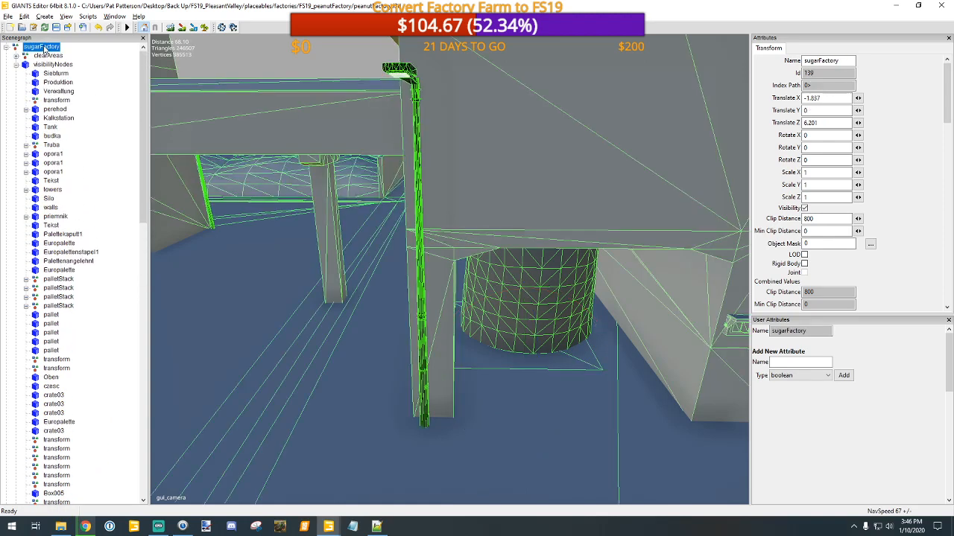
{"action": "left_click", "coordinate": [47, 56]}
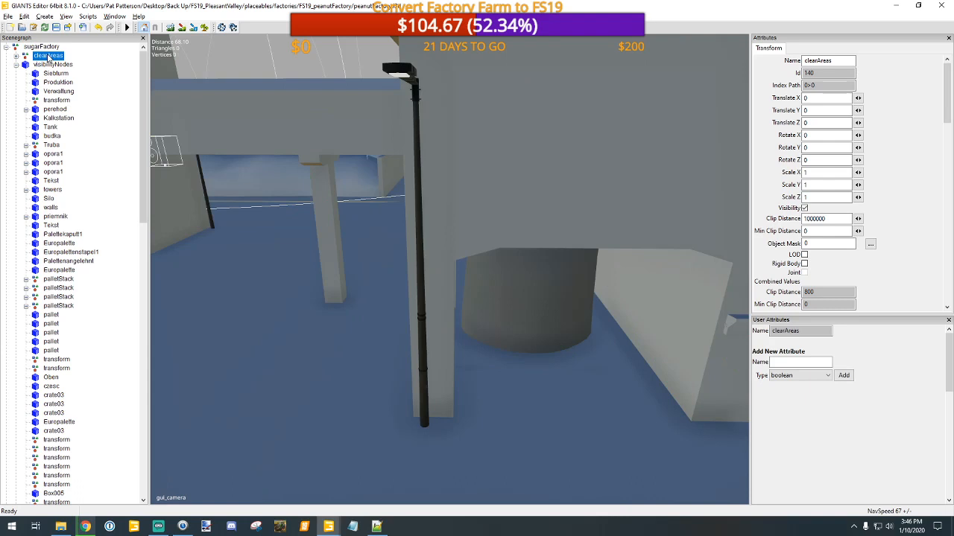
{"action": "left_click", "coordinate": [51, 65]}
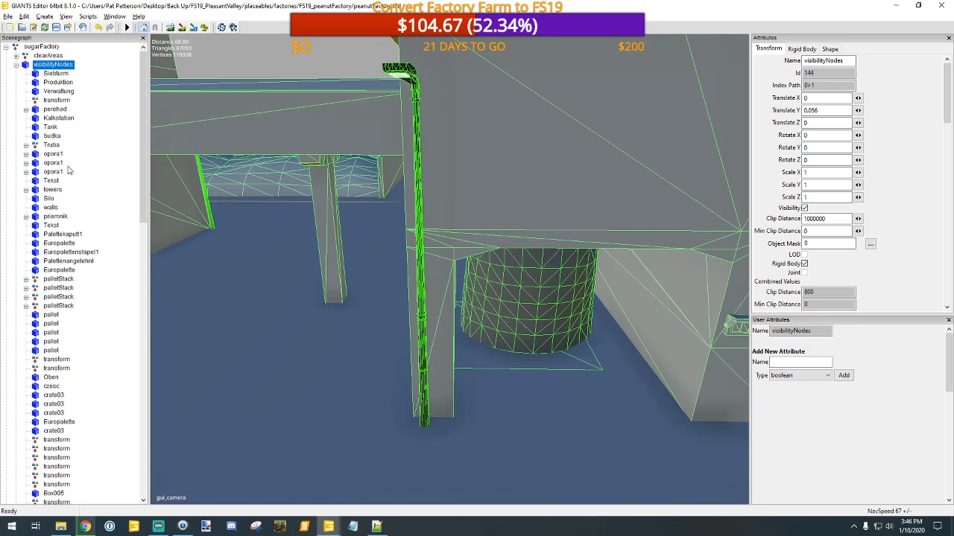
Step: Select the first pallet object below the palletStack nodes and examine its location in the factory yard
{"action": "left_click", "coordinate": [51, 315]}
{"action": "scroll", "coordinate": [218, 325], "scroll_direction": "down", "scroll_amount": 10}
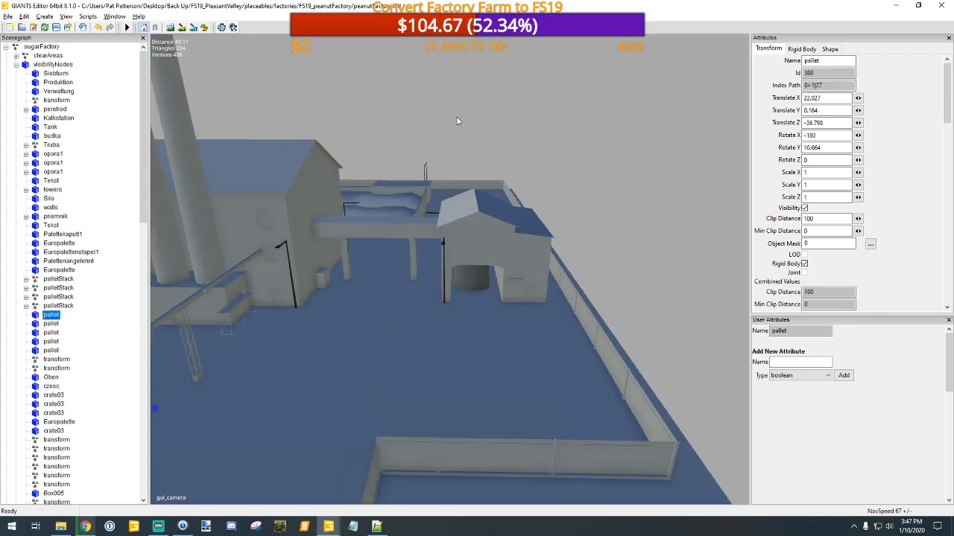
{"action": "middle_click_drag", "start_coordinate": [458, 109], "coordinate": [420, 152], "text": "alt"}
{"action": "middle_click_drag", "start_coordinate": [446, 73], "coordinate": [386, 178], "text": "alt"}
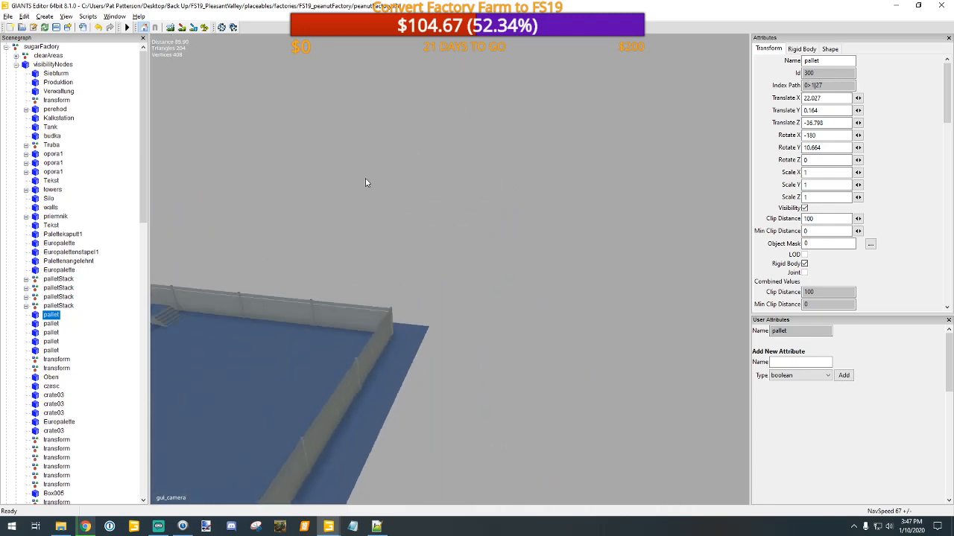
{"action": "key", "text": "f"}
{"action": "middle_click_drag", "start_coordinate": [285, 228], "coordinate": [363, 238], "text": "alt"}
{"action": "scroll", "coordinate": [388, 201], "scroll_direction": "up", "scroll_amount": 8}
{"action": "left_click_drag", "start_coordinate": [405, 170], "coordinate": [515, 300], "text": "alt"}
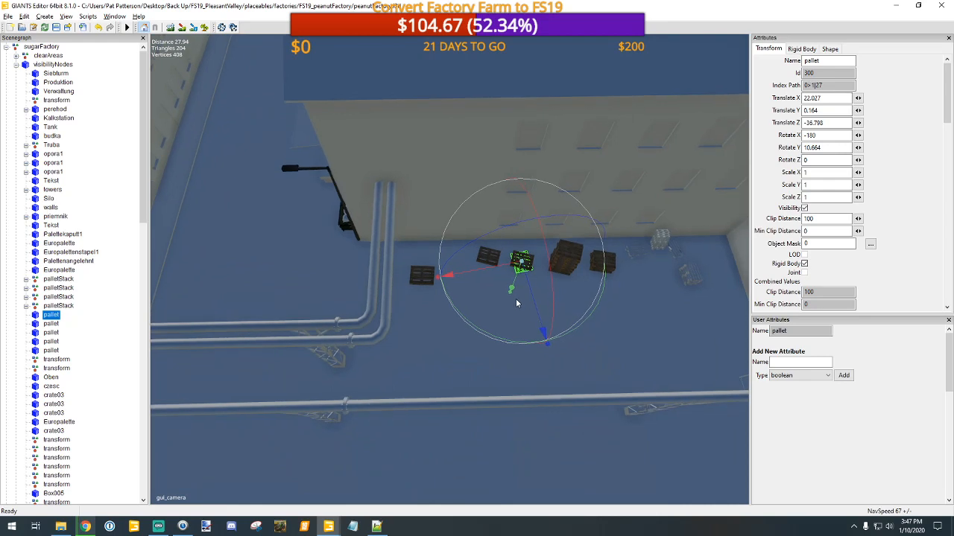
{"action": "right_click_drag", "start_coordinate": [516, 298], "coordinate": [526, 326], "text": "alt"}
{"action": "left_click_drag", "start_coordinate": [526, 326], "coordinate": [586, 255], "text": "alt"}
{"action": "middle_click_drag", "start_coordinate": [586, 256], "coordinate": [556, 234], "text": "alt"}
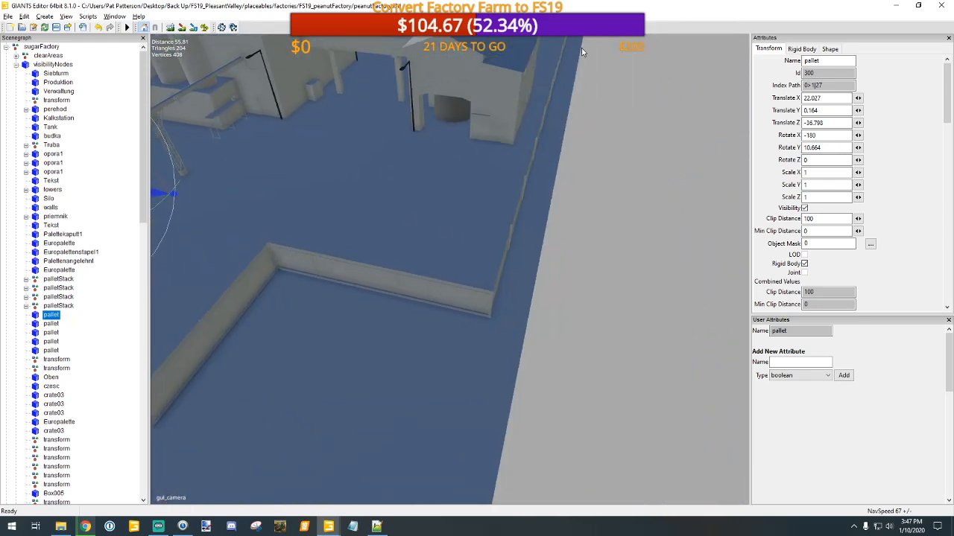
Step: Close the peanutFactory file without saving and return to the Winery loading triggers in the Factory Farm map
{"action": "left_click", "coordinate": [940, 6]}
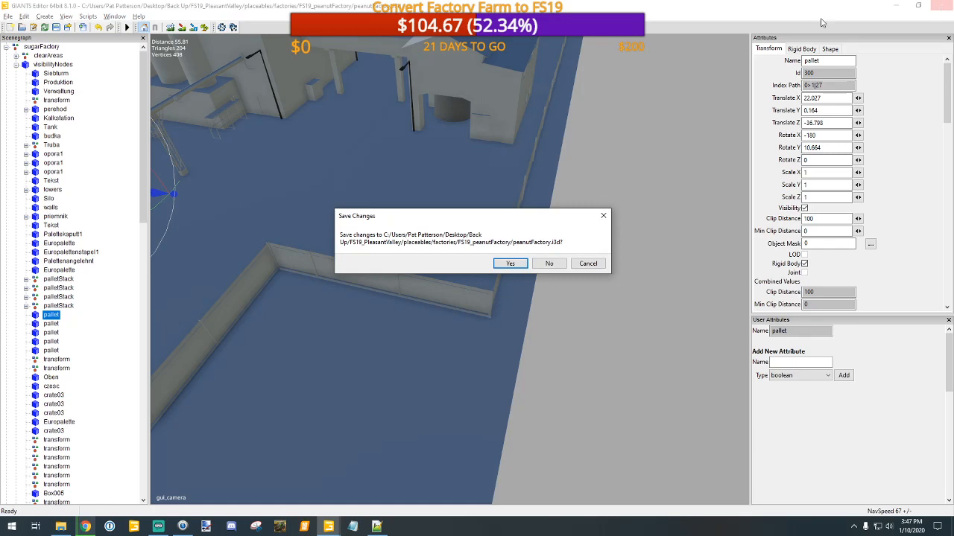
{"action": "left_click", "coordinate": [551, 265]}
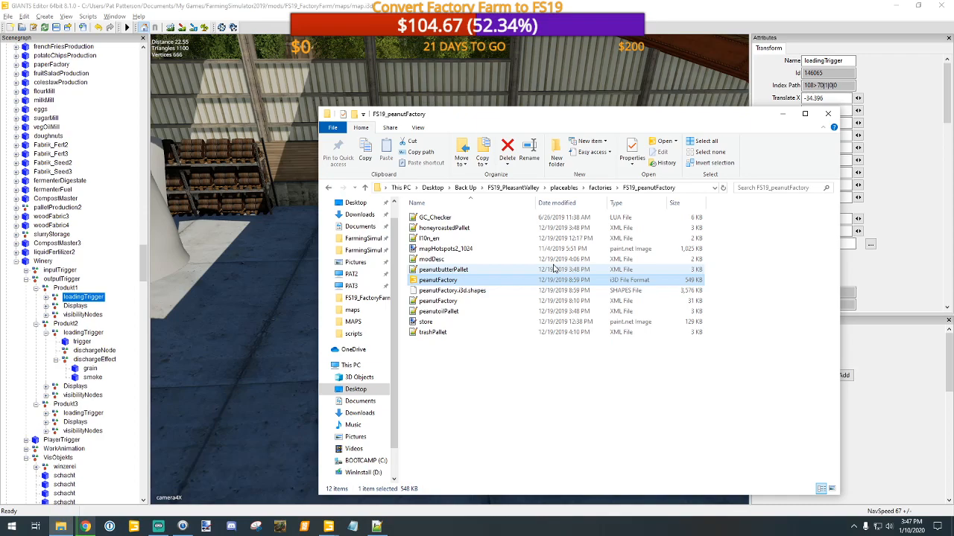
{"action": "left_click", "coordinate": [479, 103]}
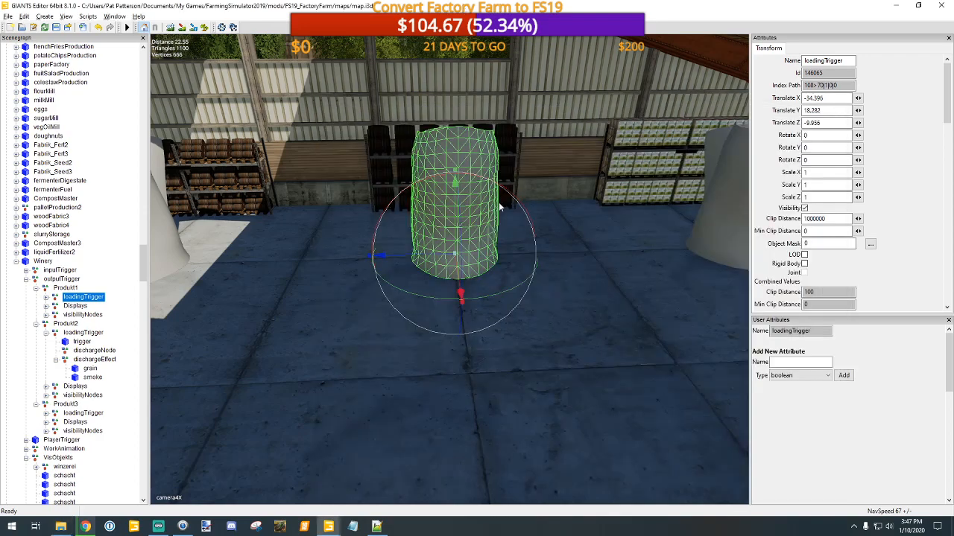
{"action": "scroll", "coordinate": [537, 251], "scroll_direction": "down", "scroll_amount": 5}
{"action": "scroll", "coordinate": [536, 251], "scroll_direction": "up", "scroll_amount": 5}
{"action": "middle_click_drag", "start_coordinate": [537, 249], "coordinate": [440, 246]}
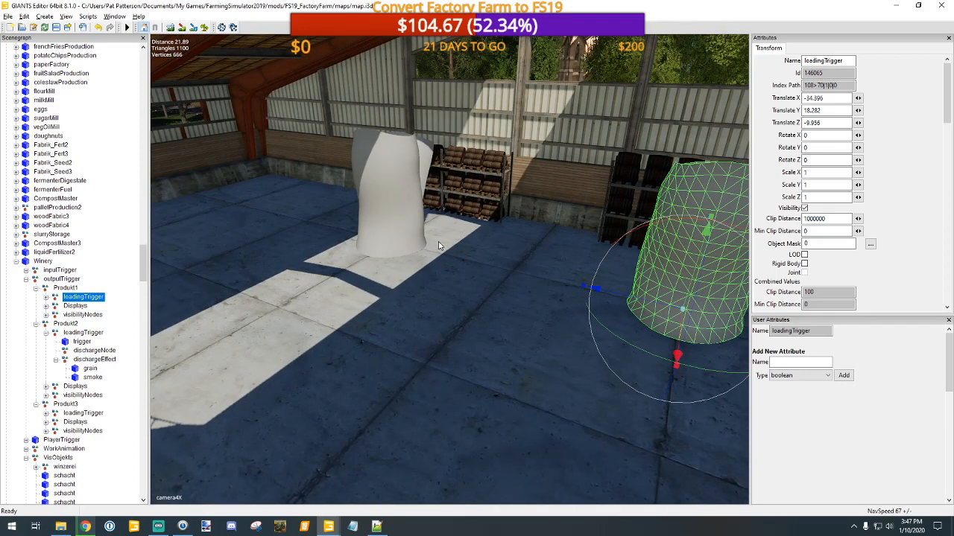
Step: Check the Winery's Produkt1 and Produkt3 output attributes, collapsing the Produkt1 and Produkt2 branches in the scenegraph
{"action": "left_click", "coordinate": [66, 288]}
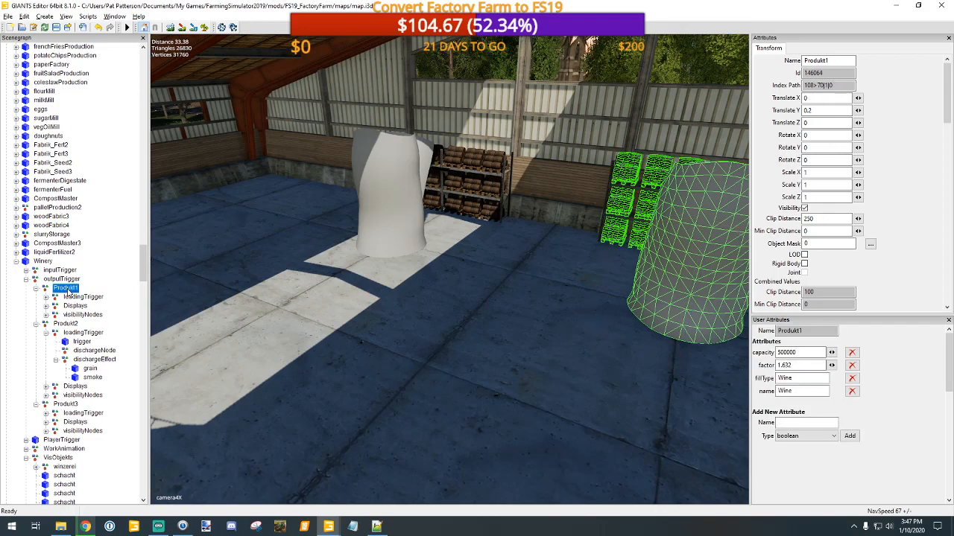
{"action": "left_click", "coordinate": [36, 289]}
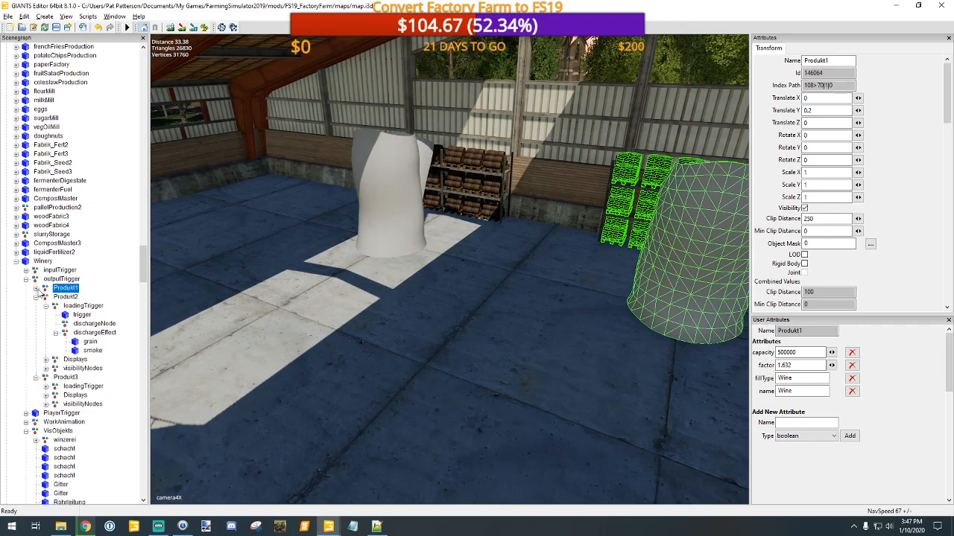
{"action": "left_click", "coordinate": [45, 307]}
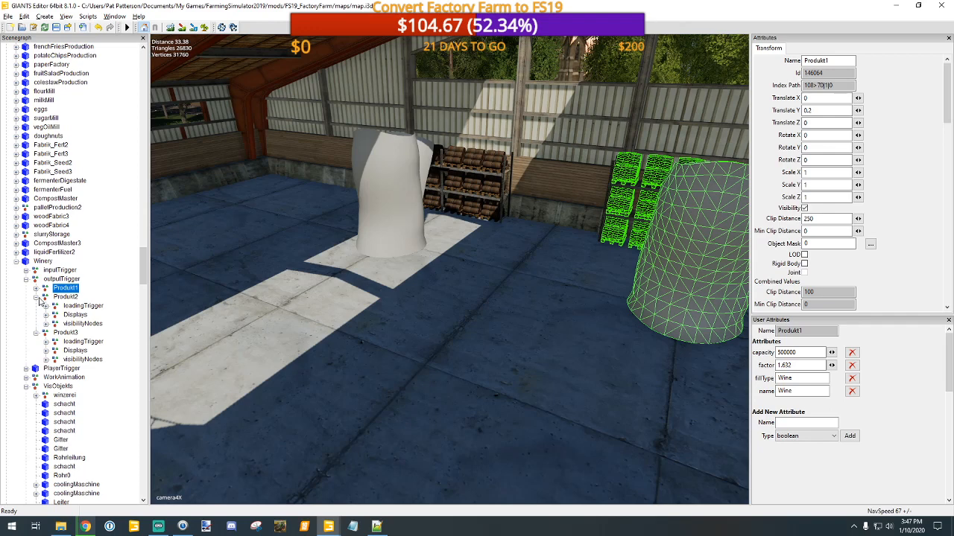
{"action": "left_click", "coordinate": [40, 301]}
{"action": "left_click", "coordinate": [35, 298]}
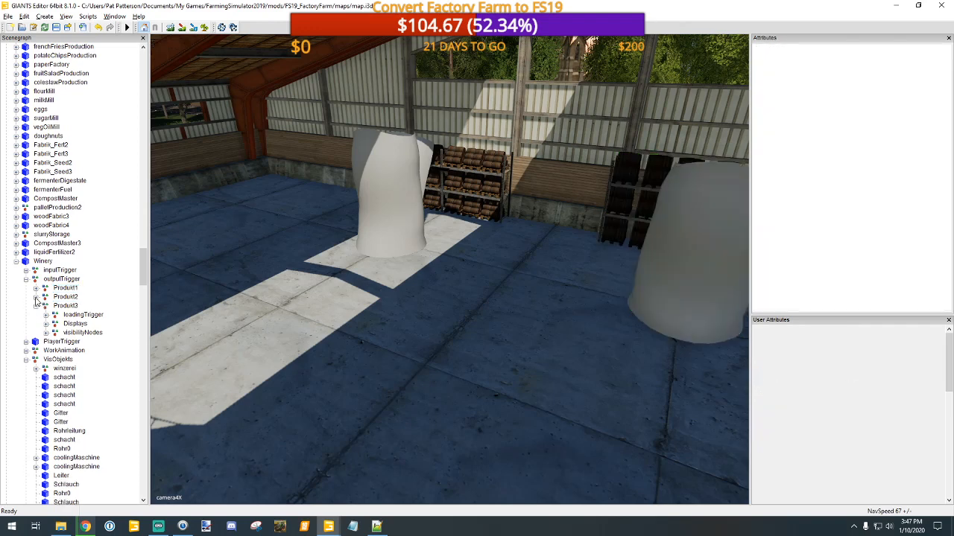
{"action": "left_click", "coordinate": [66, 305]}
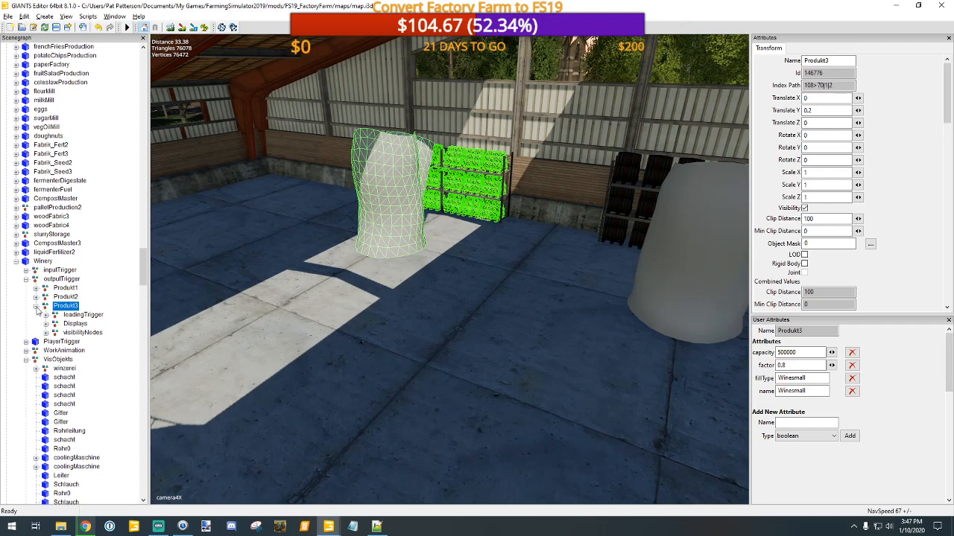
Step: Open the FS19_Multimap_bitte_entpacken folder from Downloads in File Explorer
{"action": "left_click", "coordinate": [63, 527]}
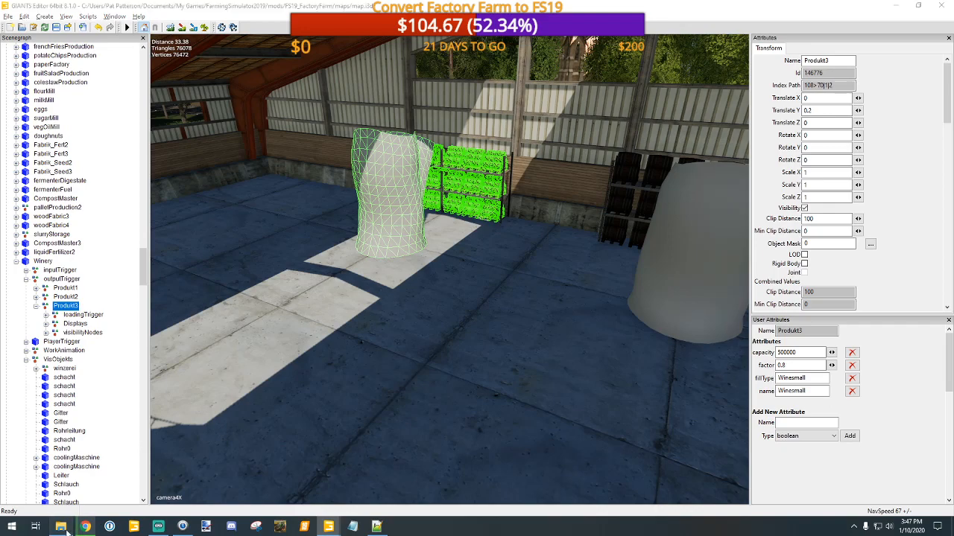
{"action": "left_click", "coordinate": [360, 215]}
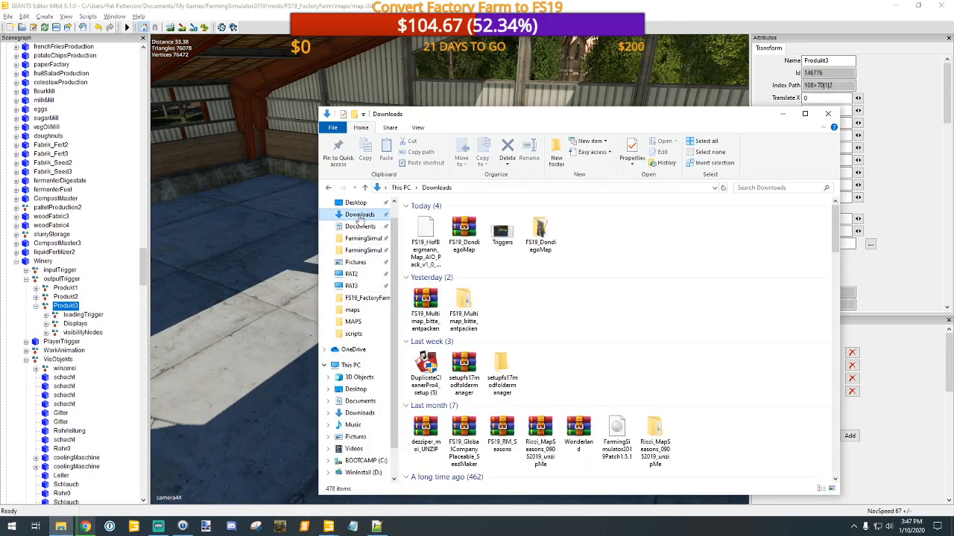
{"action": "left_click", "coordinate": [426, 298]}
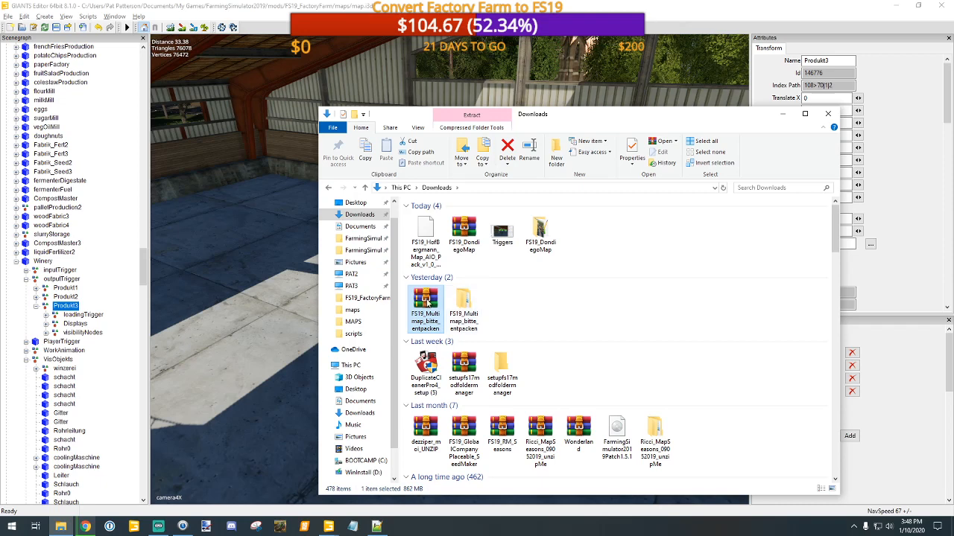
{"action": "double_click", "coordinate": [463, 305]}
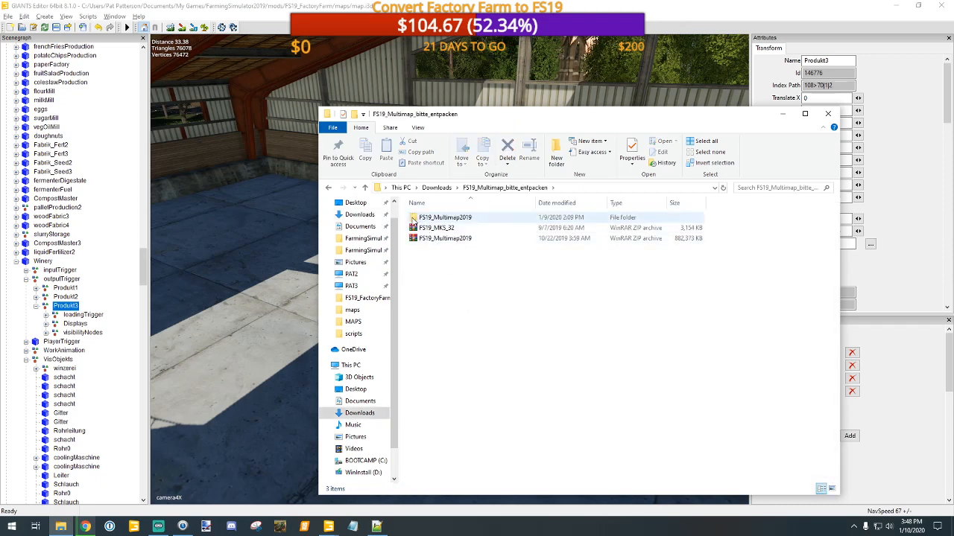
Step: Extract the FS19_MKS_32 archive into its own FS19_MKS_32 folder beside the zip file
{"action": "left_click", "coordinate": [415, 218]}
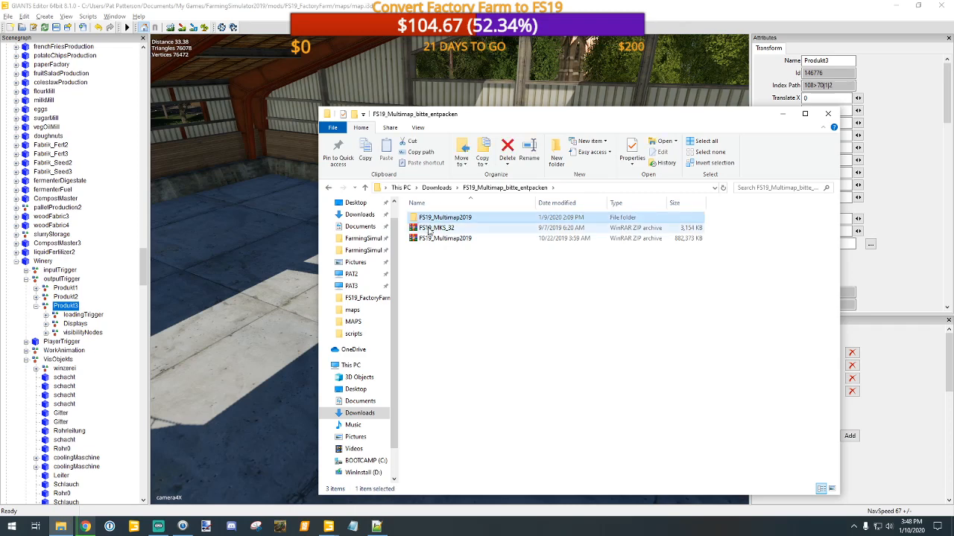
{"action": "left_click", "coordinate": [430, 228]}
{"action": "right_click", "coordinate": [428, 230]}
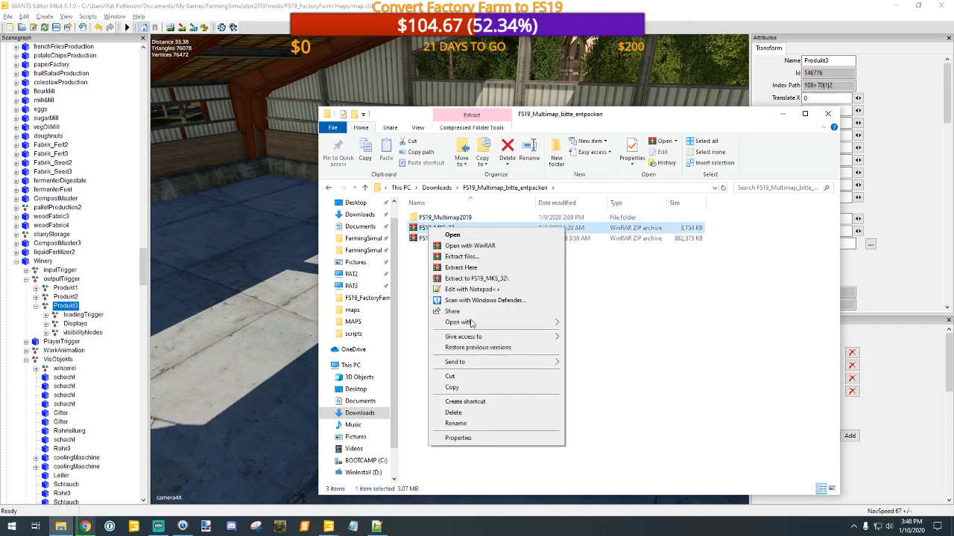
{"action": "left_click", "coordinate": [477, 277]}
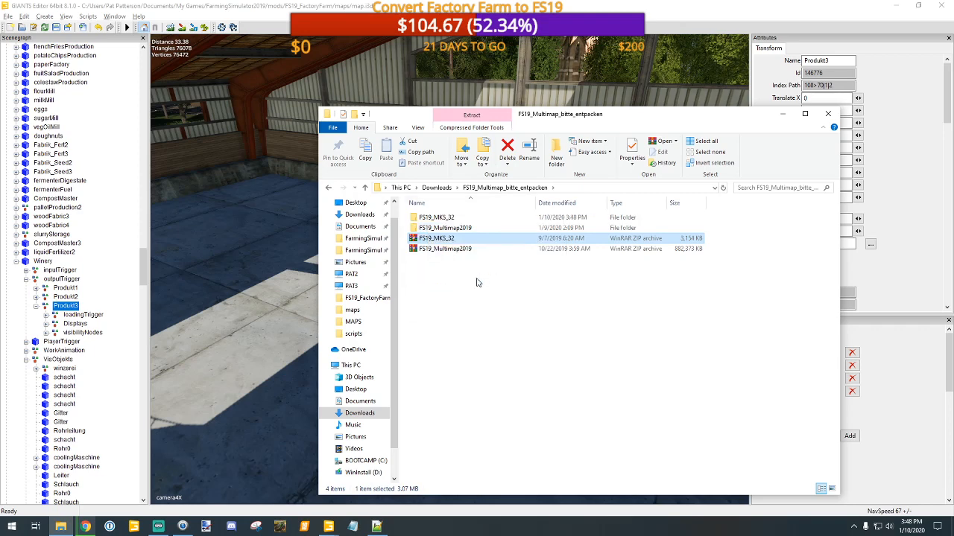
Step: Open the mks32 i3d model from the extracted FS19_MKS_32 folder in GIANTS Editor 8.1.0
{"action": "double_click", "coordinate": [436, 218]}
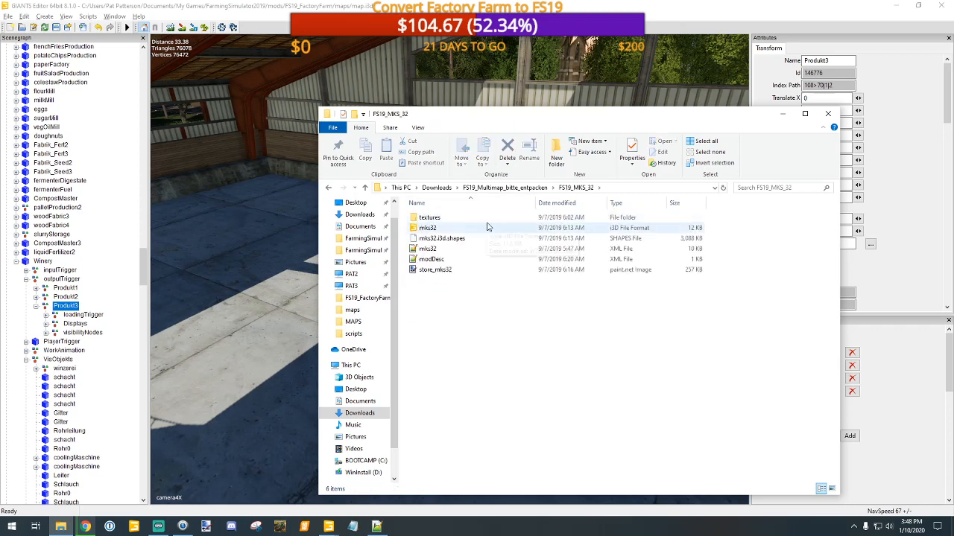
{"action": "double_click", "coordinate": [420, 229]}
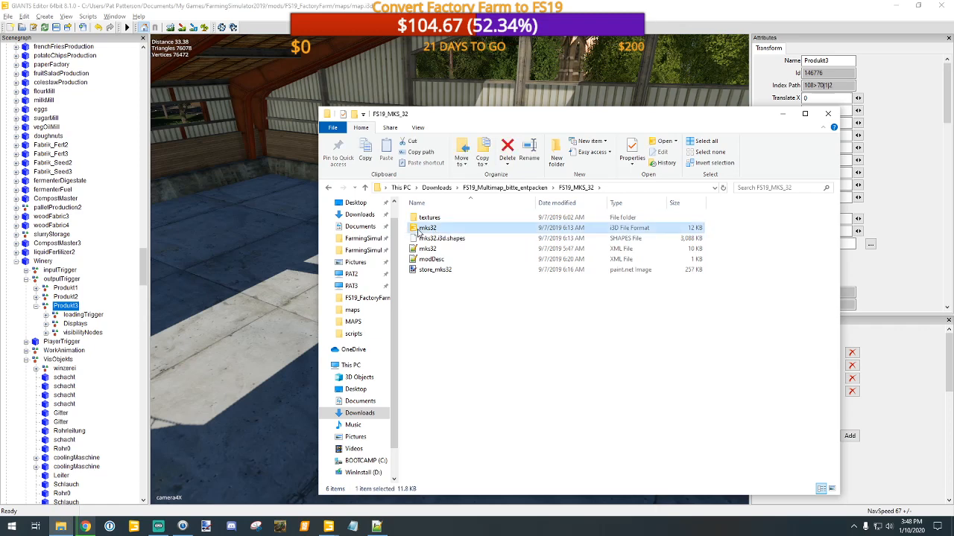
{"action": "left_click", "coordinate": [468, 324]}
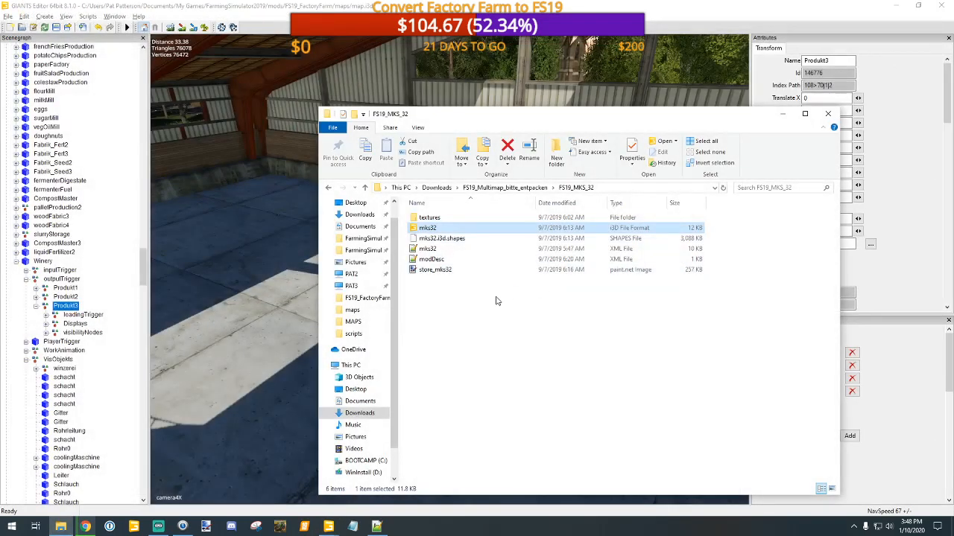
{"action": "left_click", "coordinate": [364, 187]}
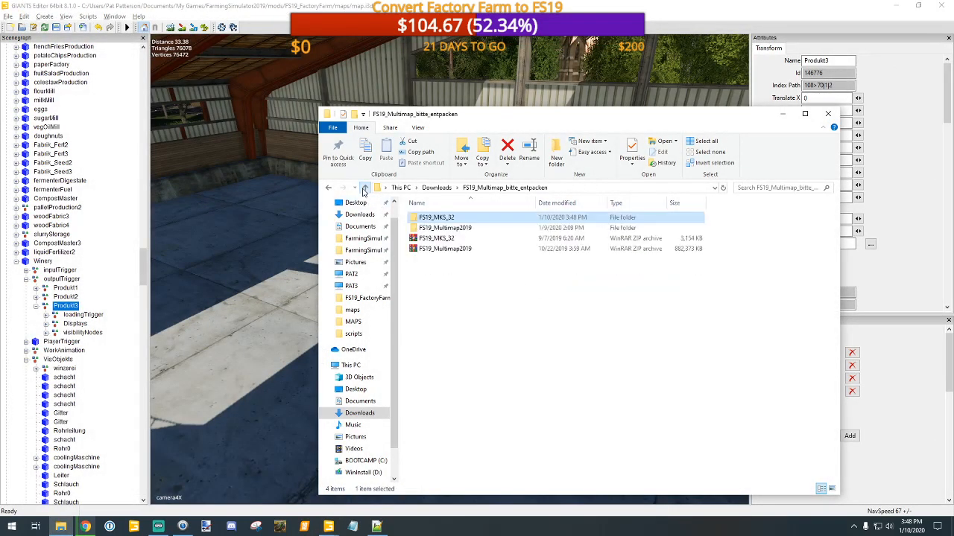
{"action": "double_click", "coordinate": [439, 227]}
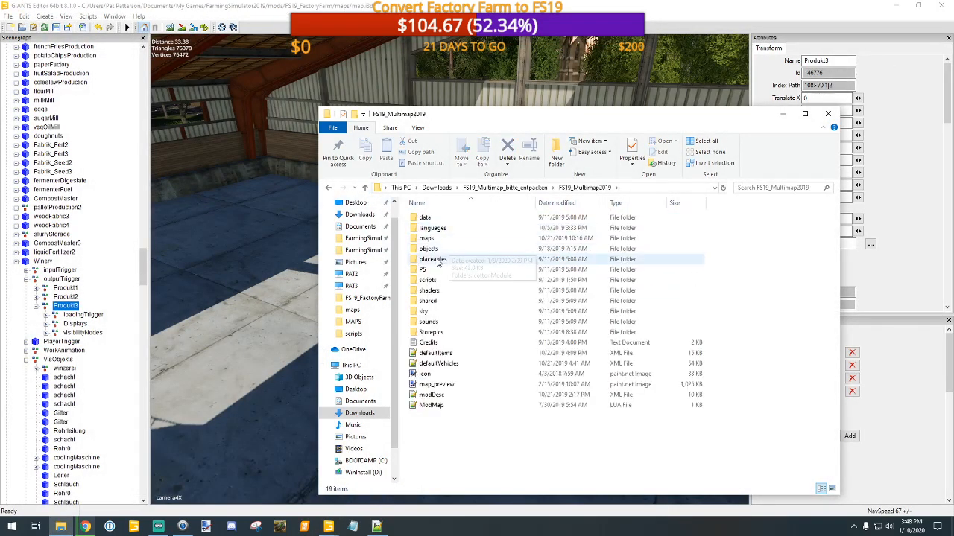
{"action": "left_click", "coordinate": [429, 239]}
{"action": "double_click", "coordinate": [429, 239]}
{"action": "double_click", "coordinate": [421, 353]}
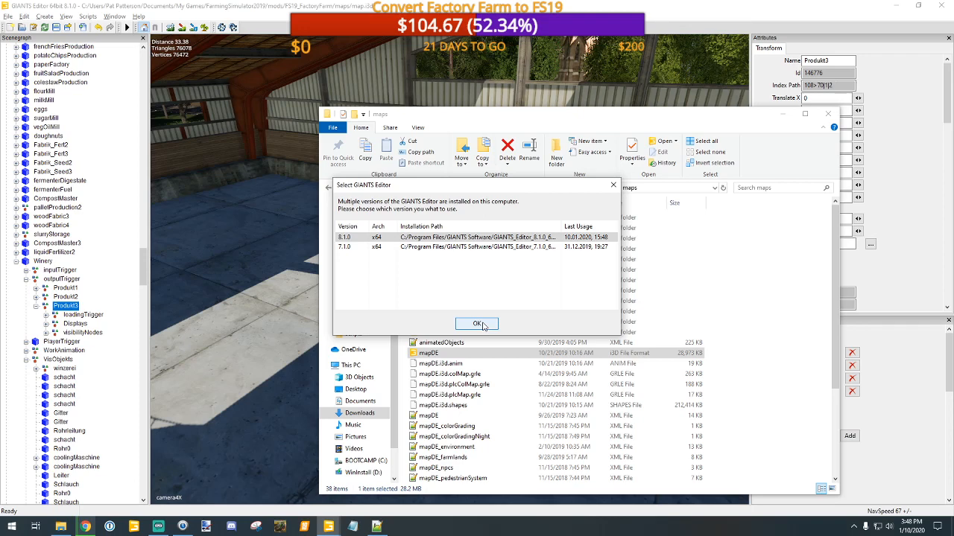
{"action": "left_click", "coordinate": [612, 188]}
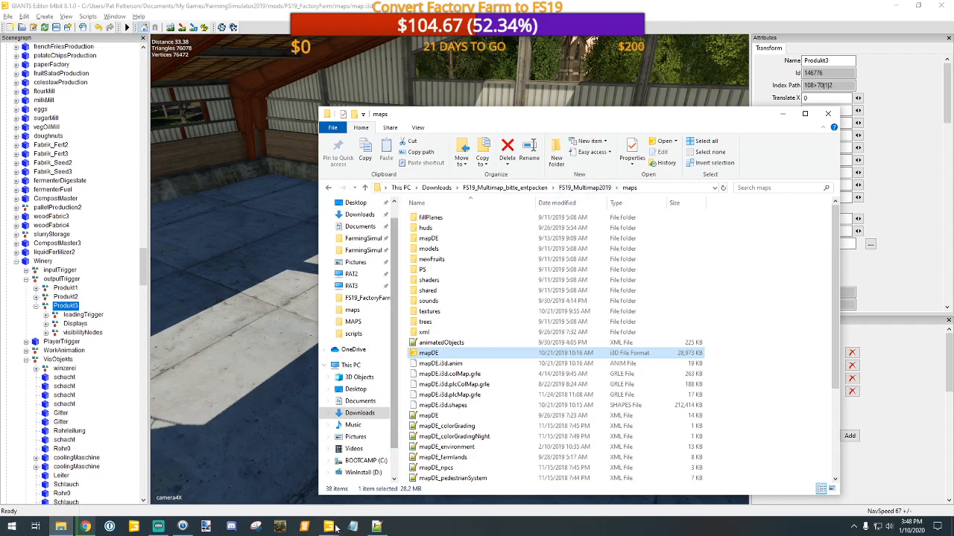
Step: Switch to the GIANTS Editor window with the FS19_DondiegoMap mapDE file and collapse the husbandryCow branch in the scenegraph
{"action": "mouse_move", "coordinate": [330, 526]}
{"action": "left_click", "coordinate": [372, 482]}
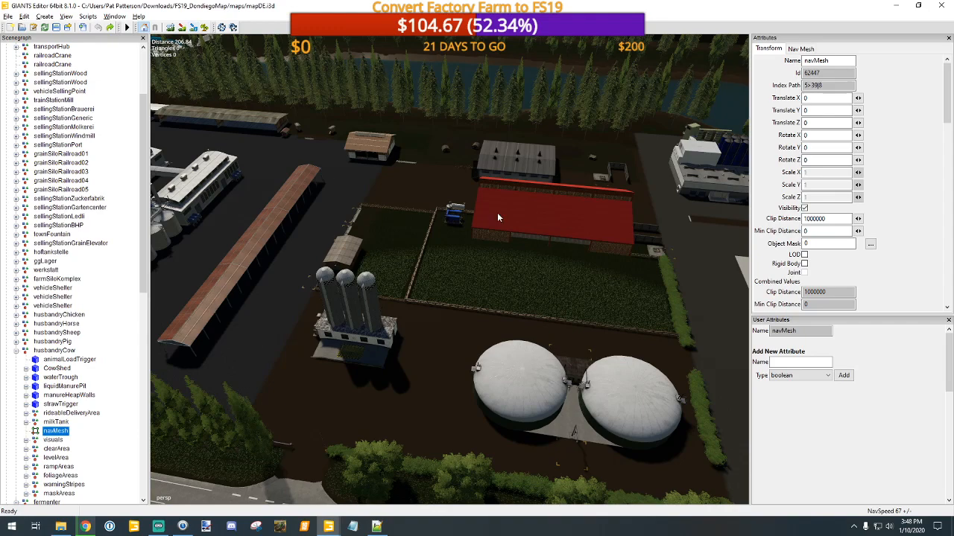
{"action": "left_click", "coordinate": [519, 223]}
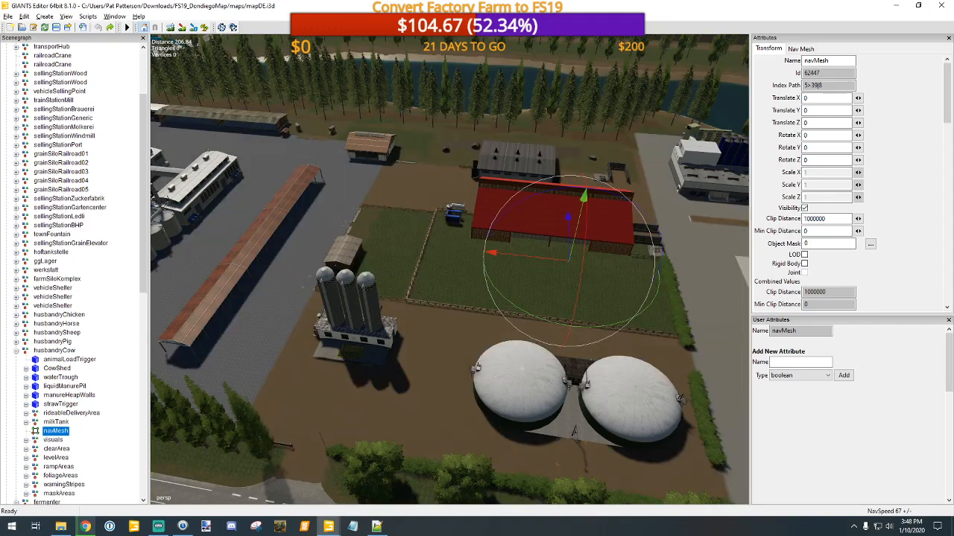
{"action": "left_click", "coordinate": [16, 350]}
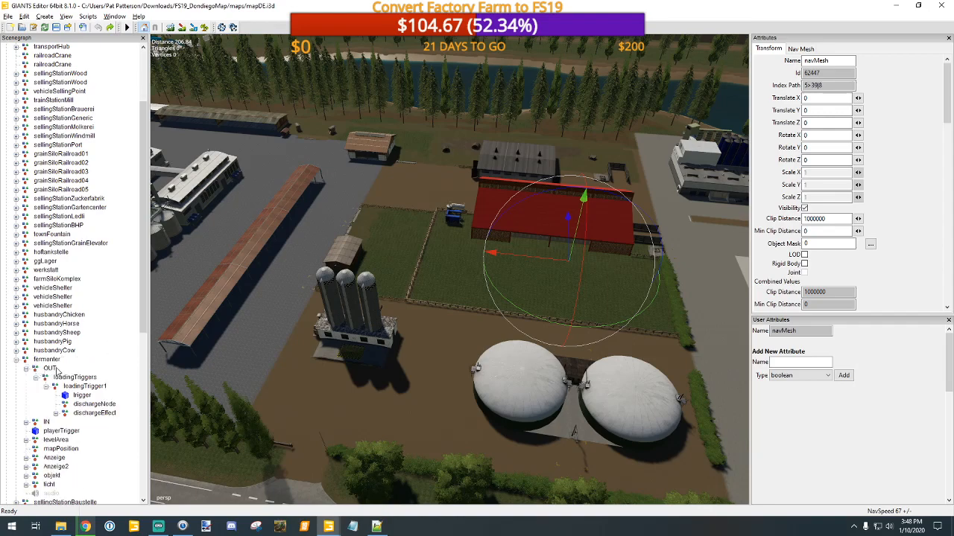
Step: Select loadingTriggers in the fermenter's OUT group and examine its discharge shape up close beside the building
{"action": "left_click", "coordinate": [76, 378]}
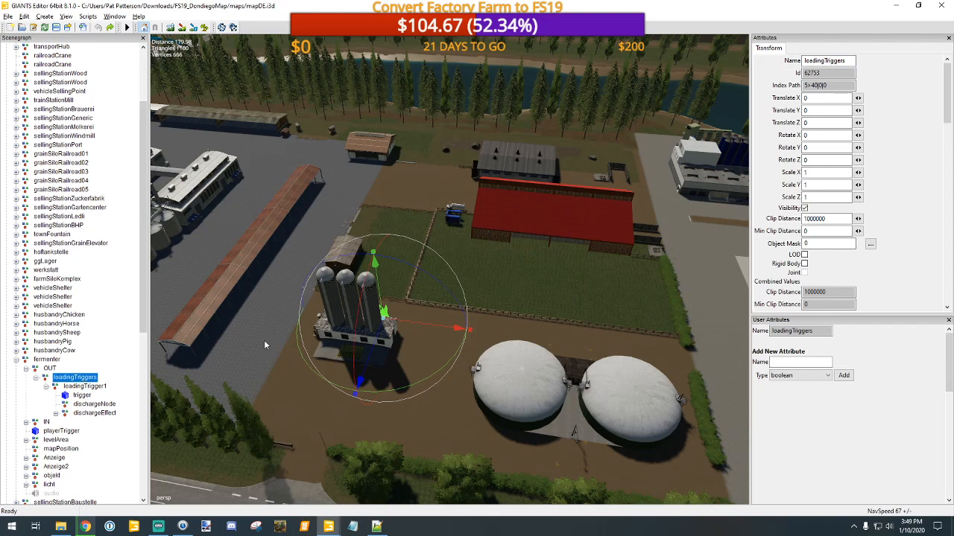
{"action": "middle_click_drag", "start_coordinate": [506, 297], "coordinate": [482, 326], "text": "alt"}
{"action": "right_click_drag", "start_coordinate": [482, 325], "coordinate": [534, 152], "text": "alt"}
{"action": "left_click_drag", "start_coordinate": [357, 314], "coordinate": [191, 294], "text": "alt"}
{"action": "middle_click_drag", "start_coordinate": [301, 335], "coordinate": [294, 299], "text": "alt"}
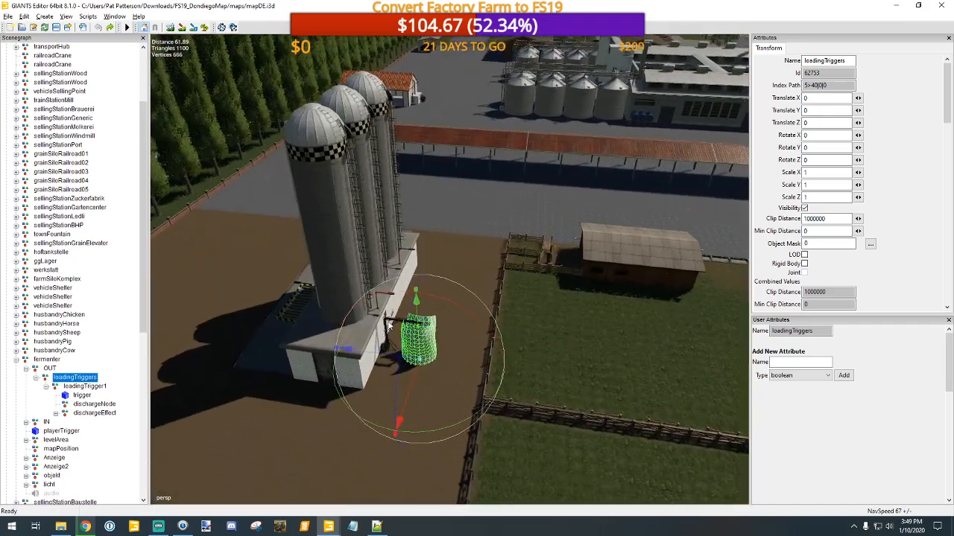
{"action": "right_click_drag", "start_coordinate": [335, 305], "coordinate": [409, 289], "text": "alt"}
{"action": "middle_click_drag", "start_coordinate": [409, 289], "coordinate": [412, 280], "text": "alt"}
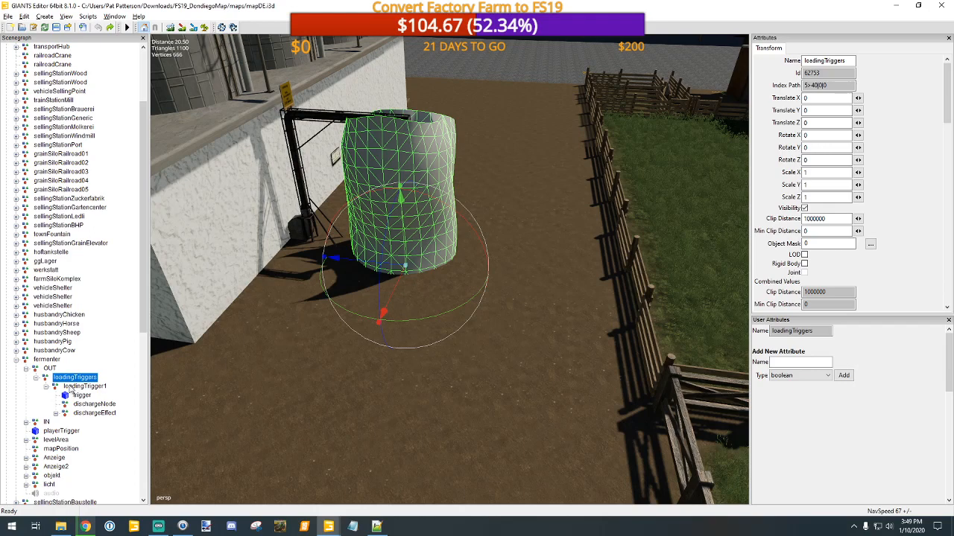
Step: Compare the fermenter's loadingTrigger1 with the unloadTriggers group under IN, expanding its child nodes
{"action": "left_click", "coordinate": [71, 387]}
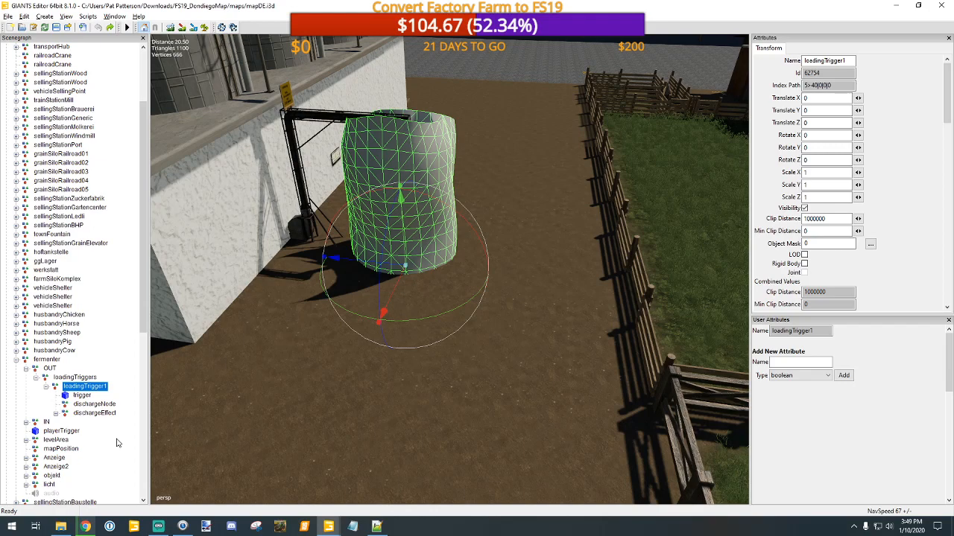
{"action": "left_click", "coordinate": [26, 423]}
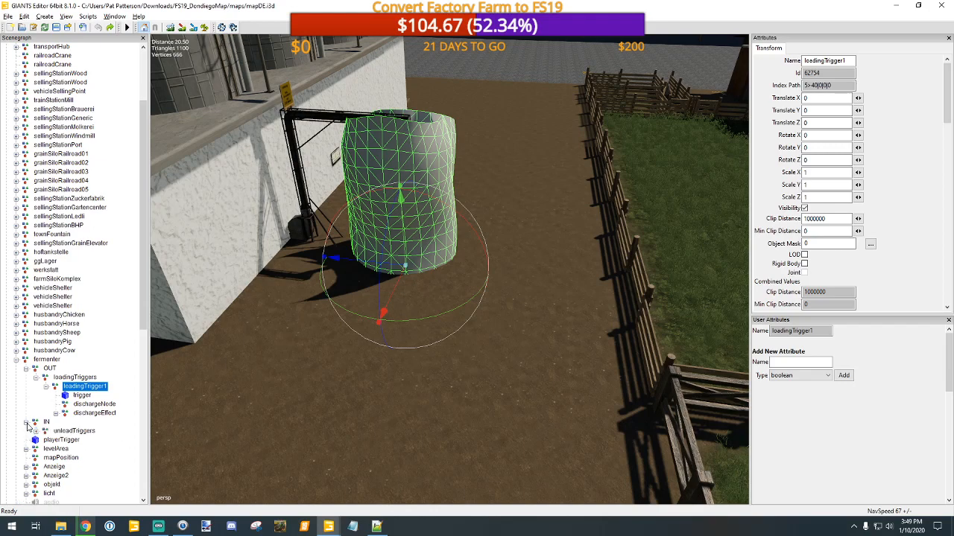
{"action": "left_click", "coordinate": [36, 431]}
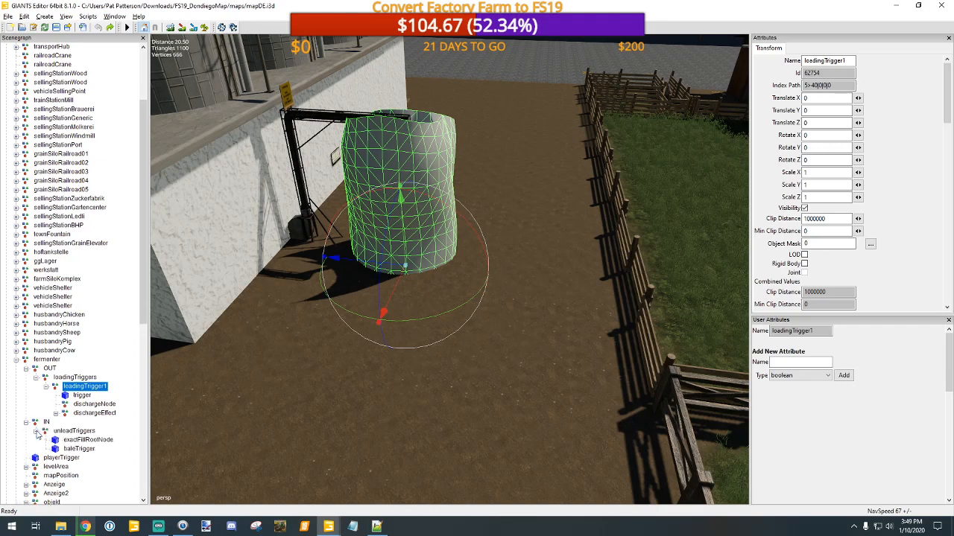
{"action": "left_click", "coordinate": [75, 431]}
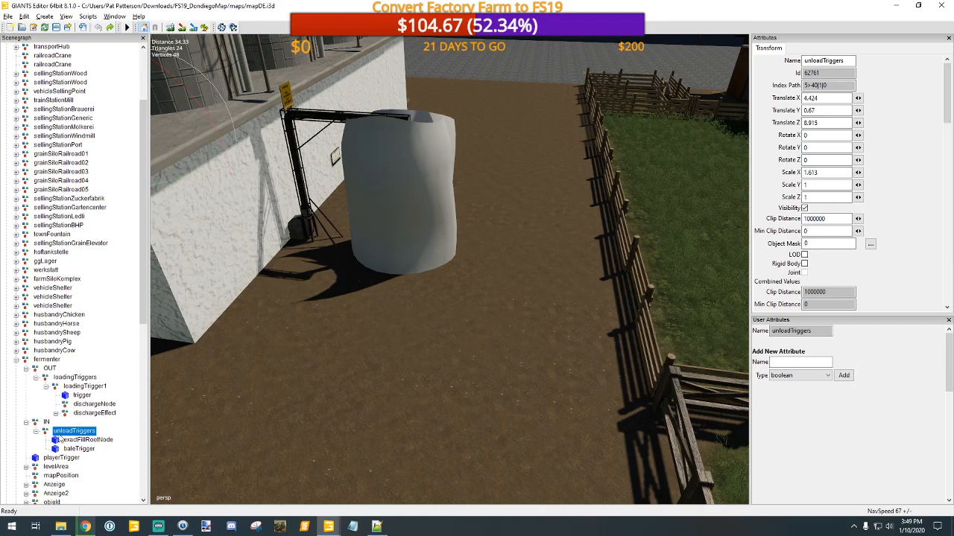
{"action": "left_click", "coordinate": [70, 388]}
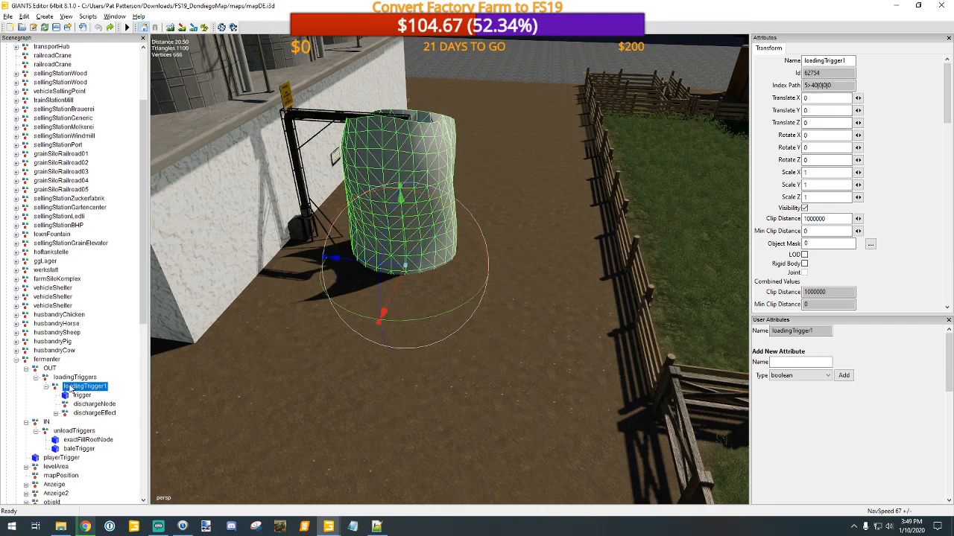
Step: Switch to Notepad++, close the winery.xml file and exit the program
{"action": "left_click", "coordinate": [376, 527]}
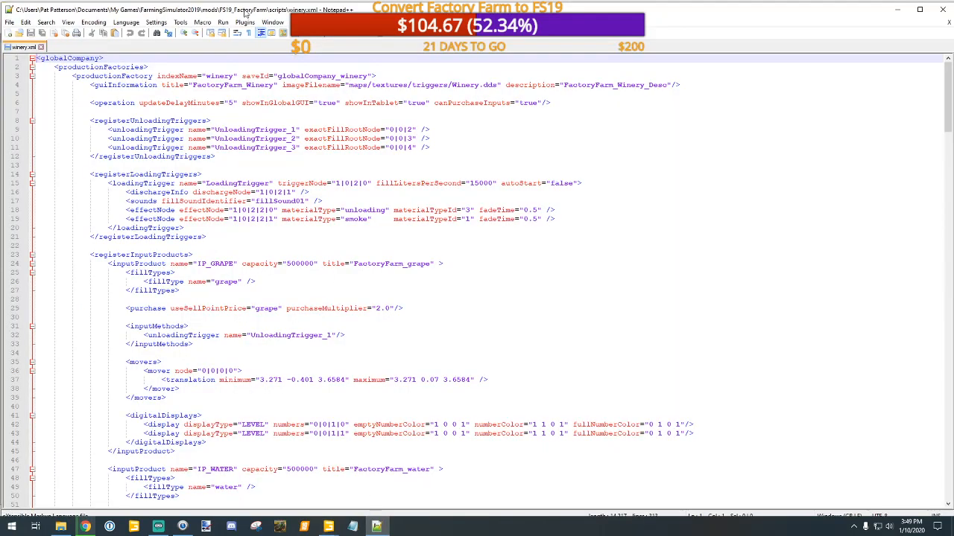
{"action": "left_click", "coordinate": [41, 47]}
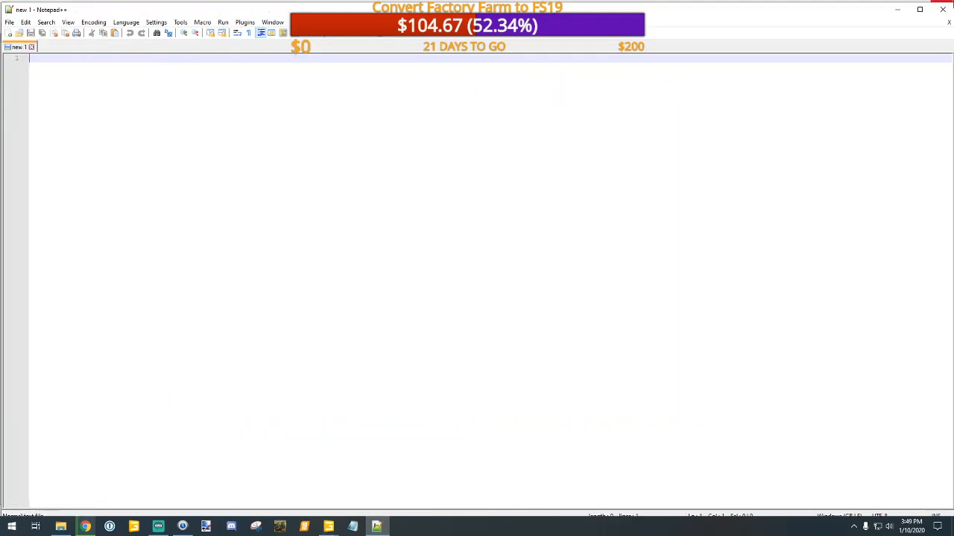
{"action": "left_click", "coordinate": [942, 9]}
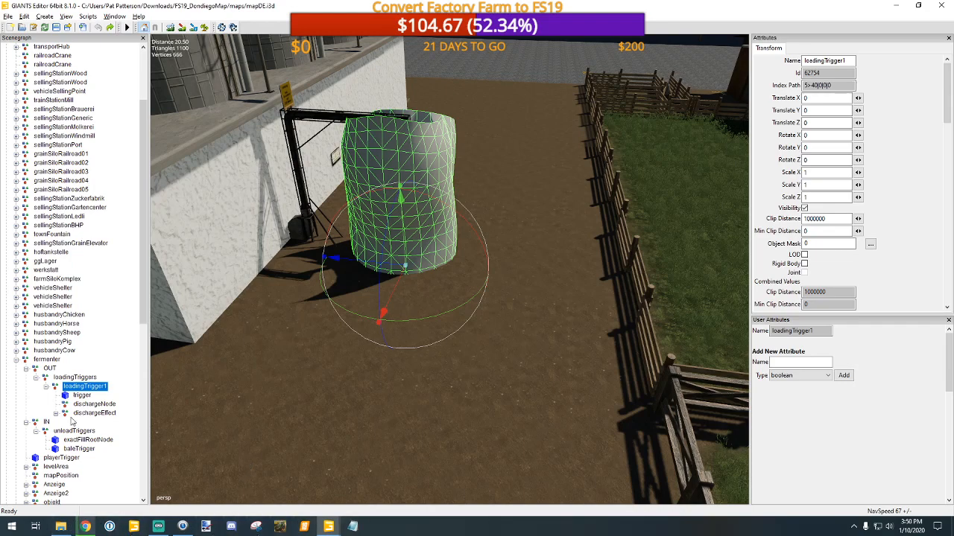
Step: Select farmSiloKomplex in the scenegraph and frame the silo complex in the viewport
{"action": "scroll", "coordinate": [74, 415], "scroll_direction": "up", "scroll_amount": 1}
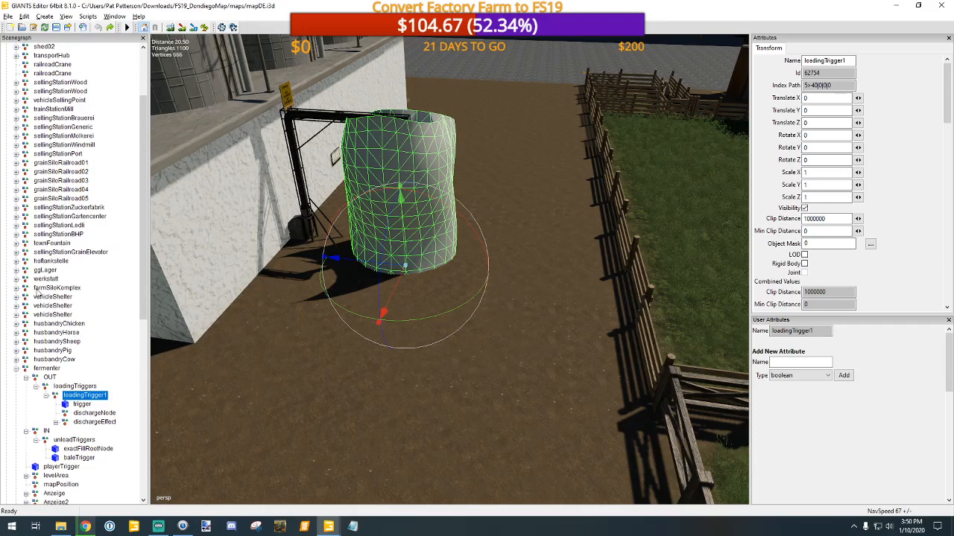
{"action": "left_click", "coordinate": [39, 290]}
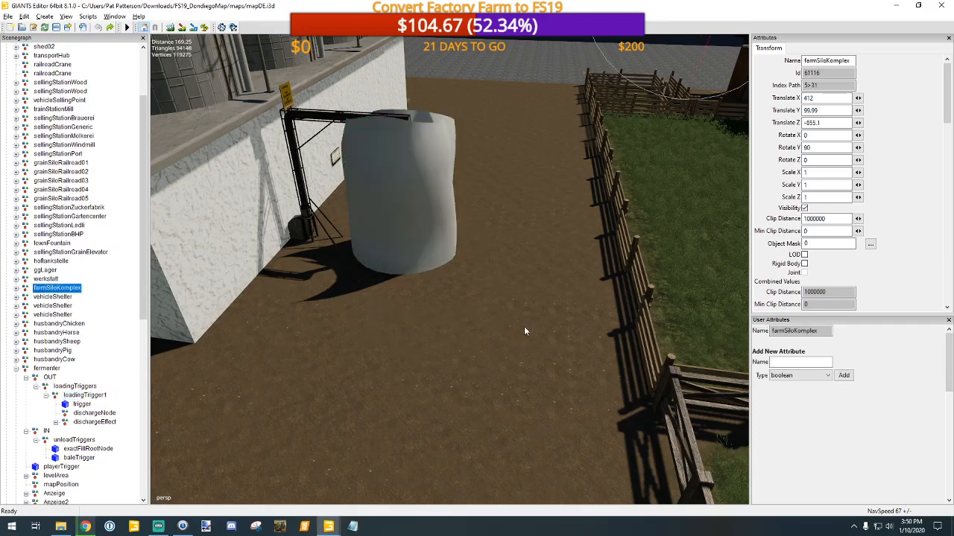
{"action": "key", "text": "f"}
{"action": "scroll", "coordinate": [472, 388], "scroll_direction": "up", "scroll_amount": 10}
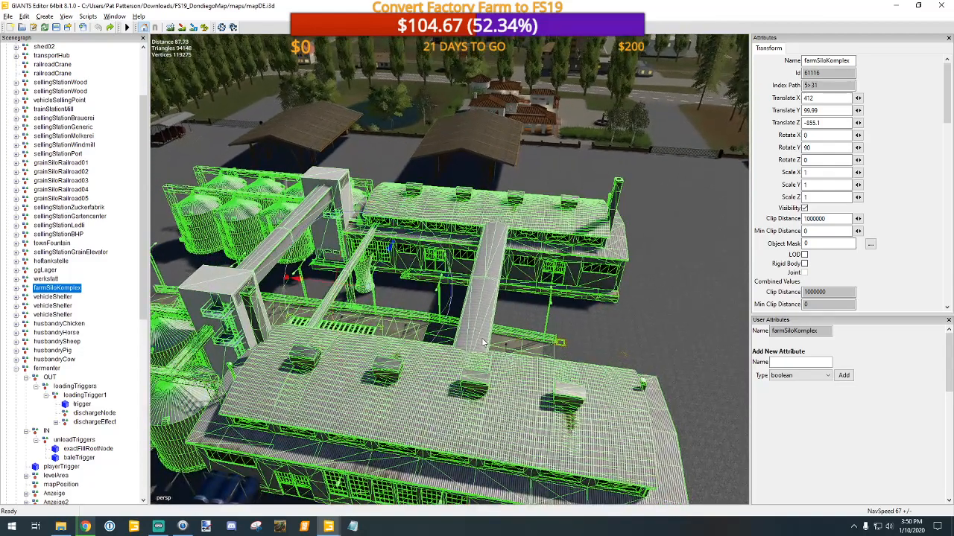
Step: Expand farmSiloKomplex and inspect which parts belong to its vis and gameplay groups
{"action": "left_click", "coordinate": [16, 288]}
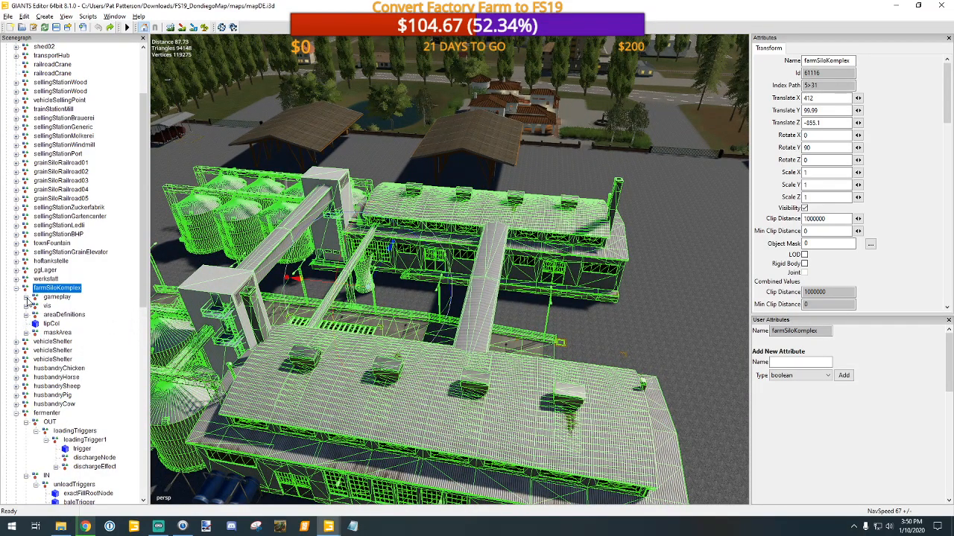
{"action": "left_click", "coordinate": [49, 306]}
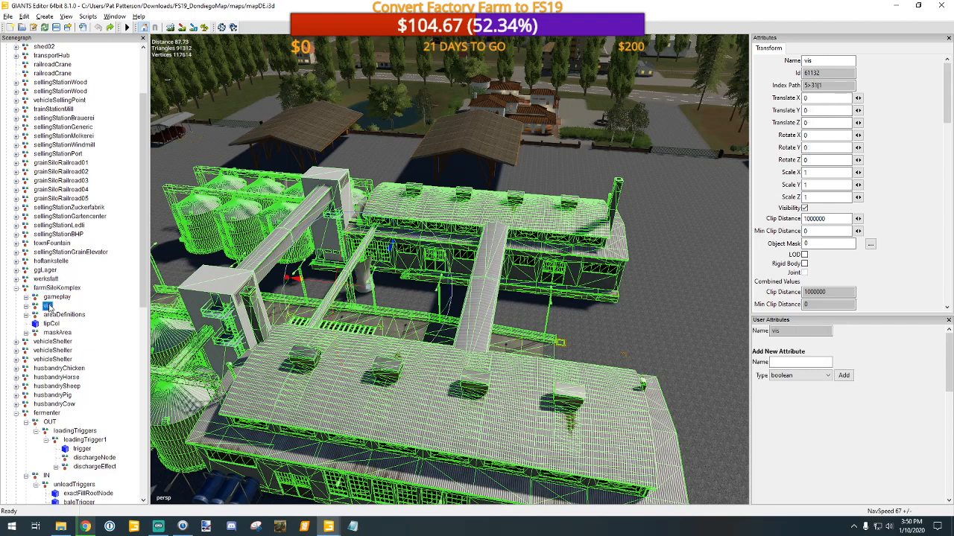
{"action": "left_click", "coordinate": [62, 302]}
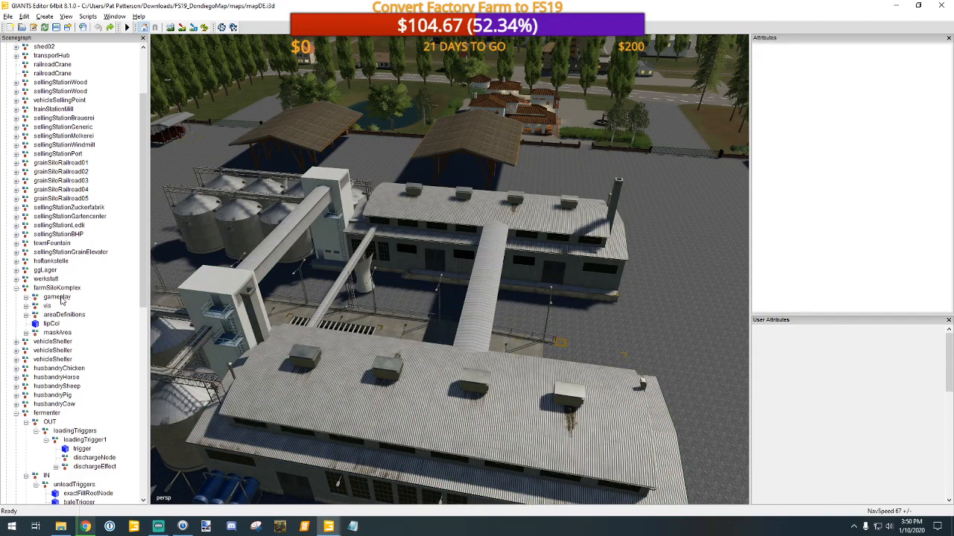
{"action": "left_click", "coordinate": [62, 299]}
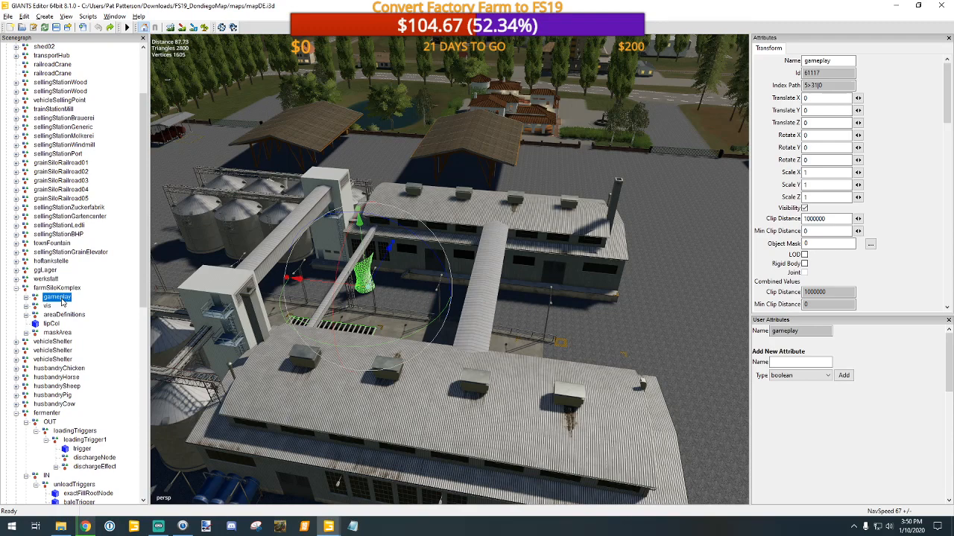
Step: Reselect the whole farmSiloKomplex and examine its unloading grate and loading spout between the two buildings
{"action": "left_click", "coordinate": [59, 289]}
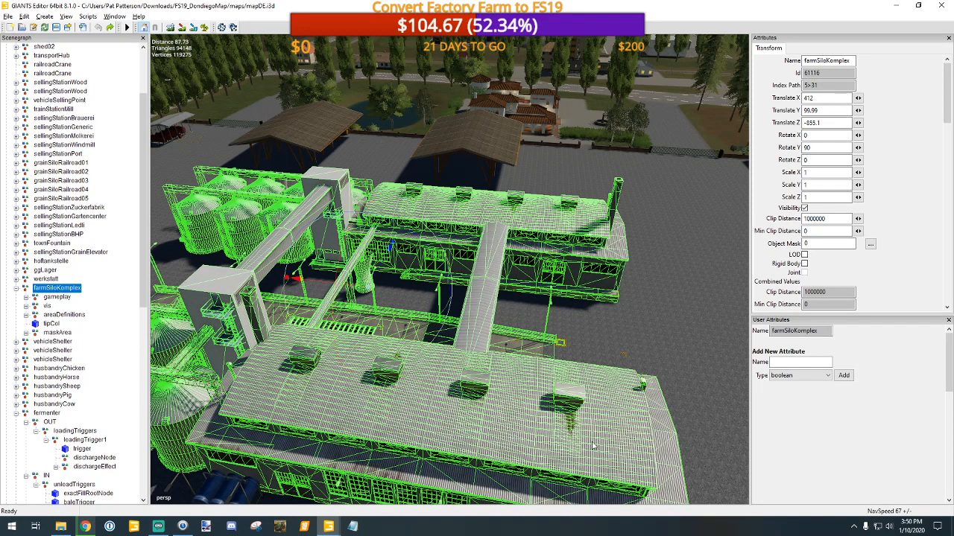
{"action": "left_click_drag", "start_coordinate": [557, 358], "coordinate": [399, 354], "text": "alt"}
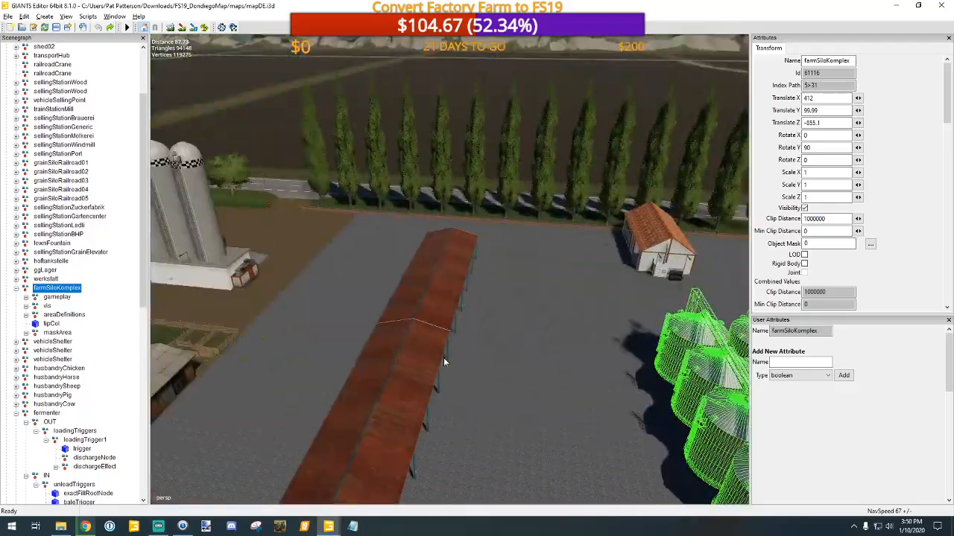
{"action": "key", "text": "f"}
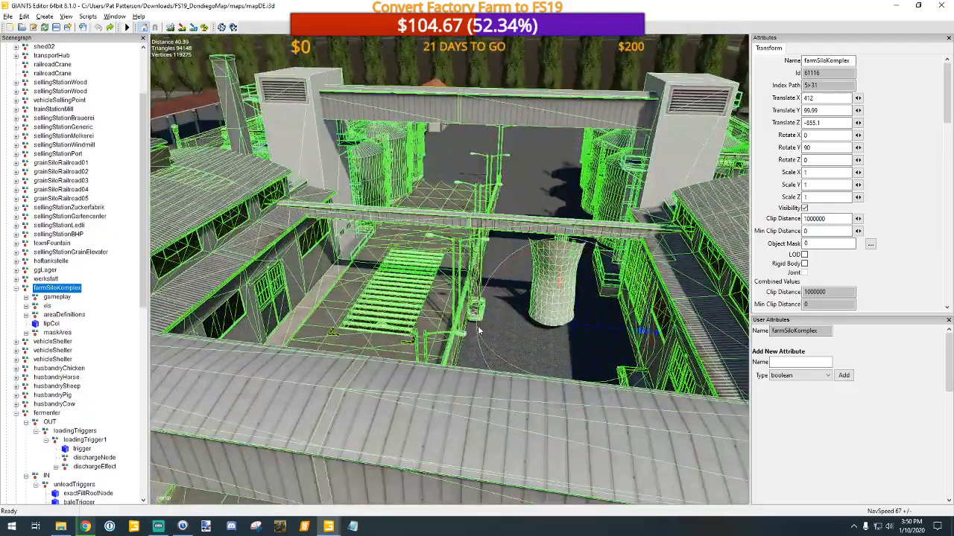
{"action": "scroll", "coordinate": [478, 328], "scroll_direction": "down", "scroll_amount": 3}
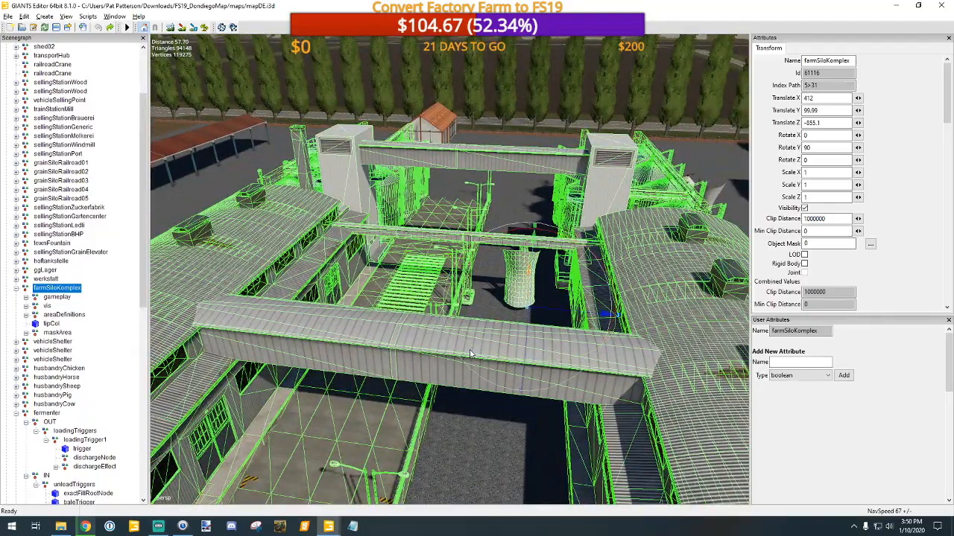
Step: Inspect farmSiloKomplex's tipCol and areaDefinitions nodes and the neighbouring werkstatt, then reselect the whole silo complex
{"action": "left_click", "coordinate": [52, 325]}
{"action": "left_click", "coordinate": [60, 316]}
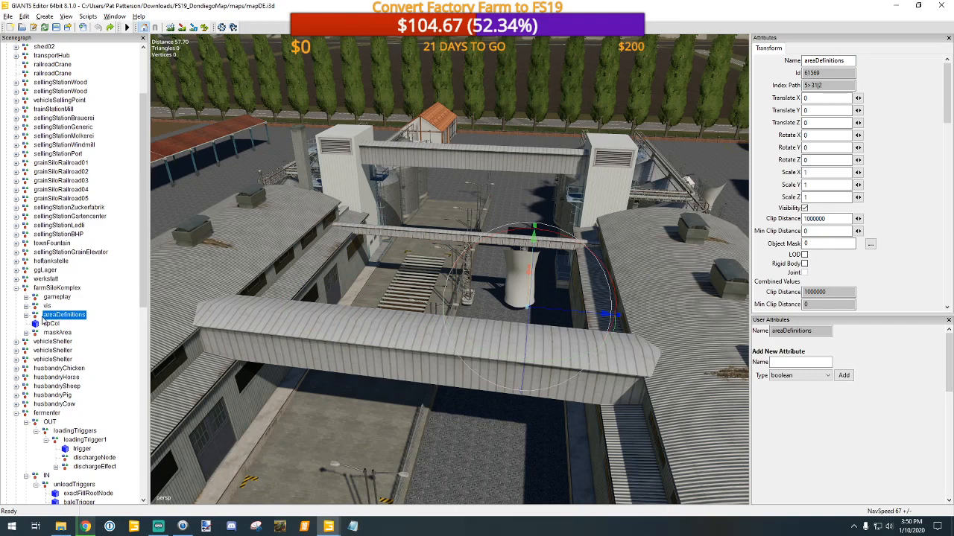
{"action": "left_click", "coordinate": [25, 316]}
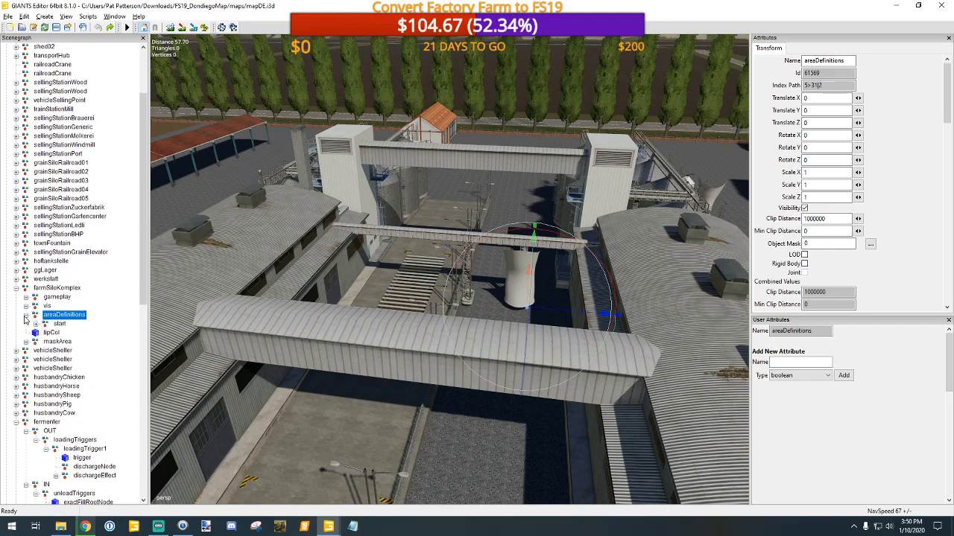
{"action": "left_click", "coordinate": [26, 316]}
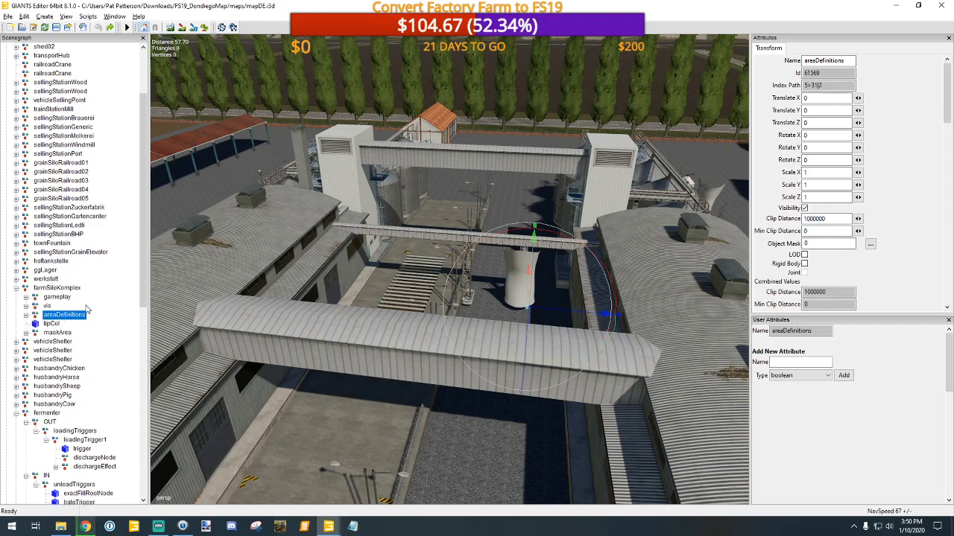
{"action": "left_click", "coordinate": [53, 279]}
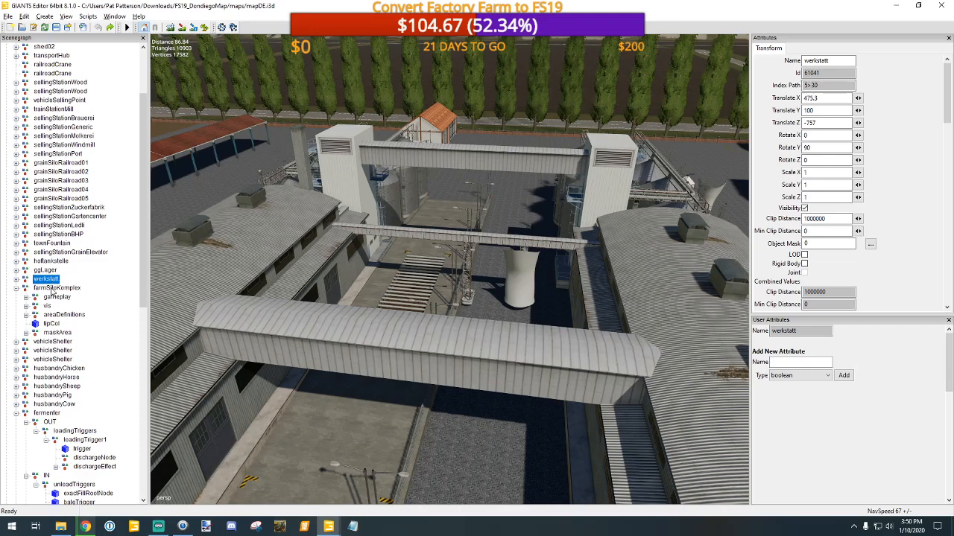
{"action": "left_click", "coordinate": [54, 289]}
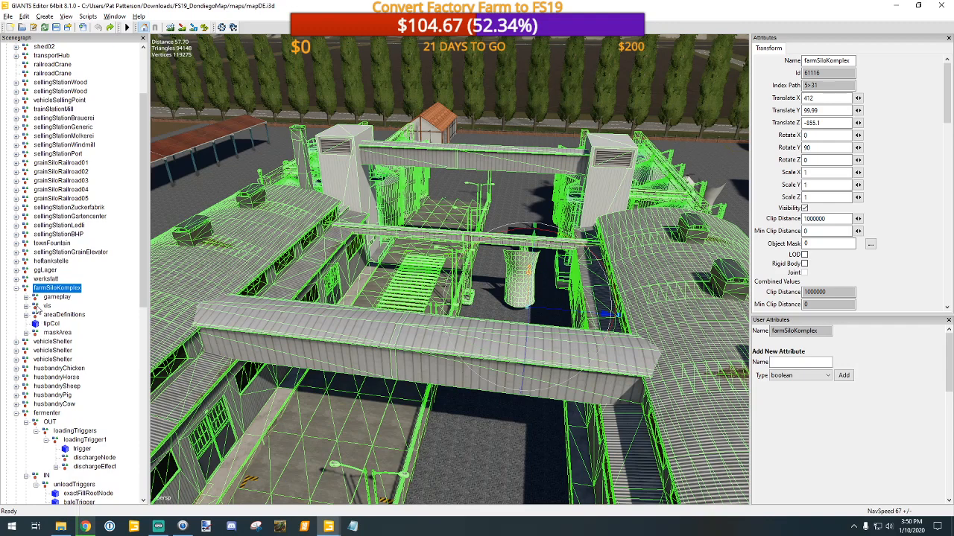
Step: Expand farmSiloKomplex's gameplay OUT group and examine its loadingStation and loadingTriggers up close in the viewport
{"action": "left_click", "coordinate": [26, 297]}
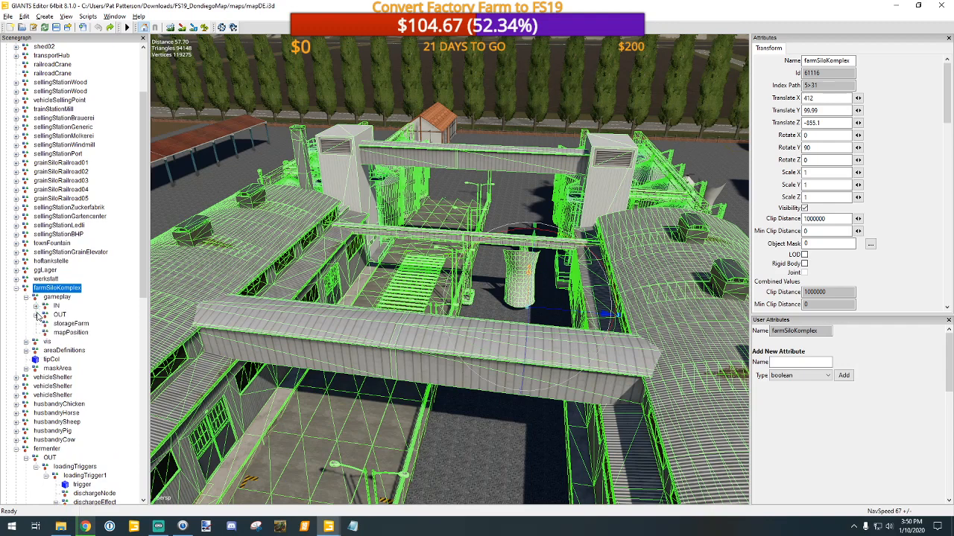
{"action": "left_click", "coordinate": [36, 315]}
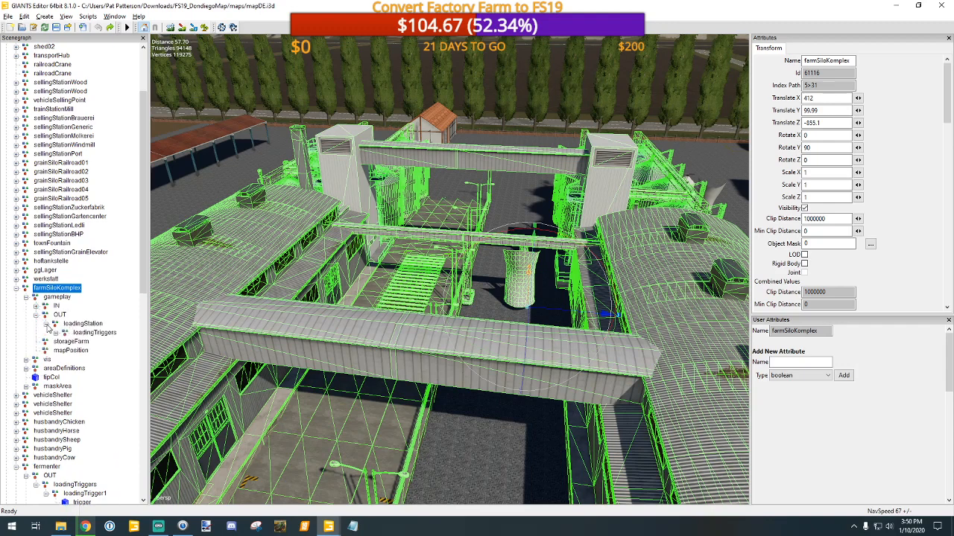
{"action": "left_click", "coordinate": [94, 333]}
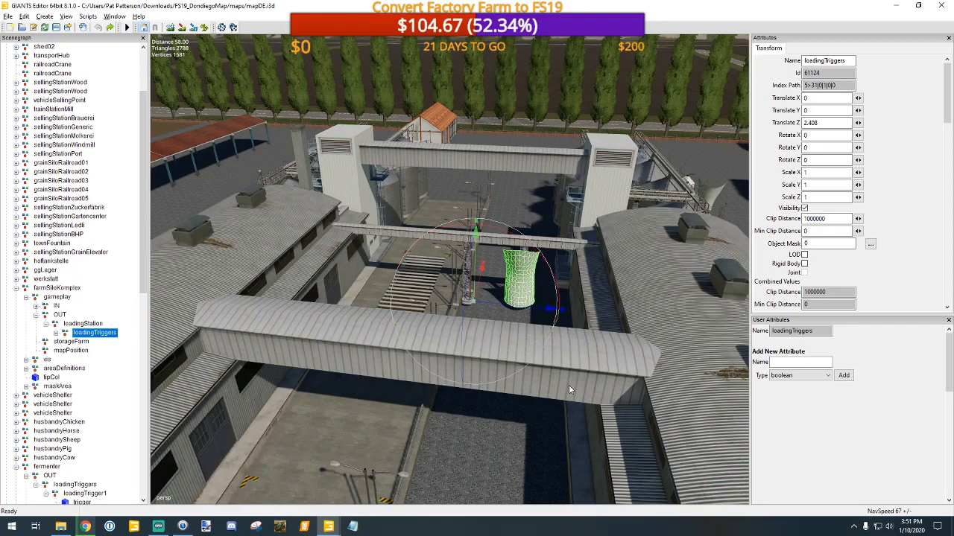
{"action": "scroll", "coordinate": [580, 369], "scroll_direction": "up", "scroll_amount": 6}
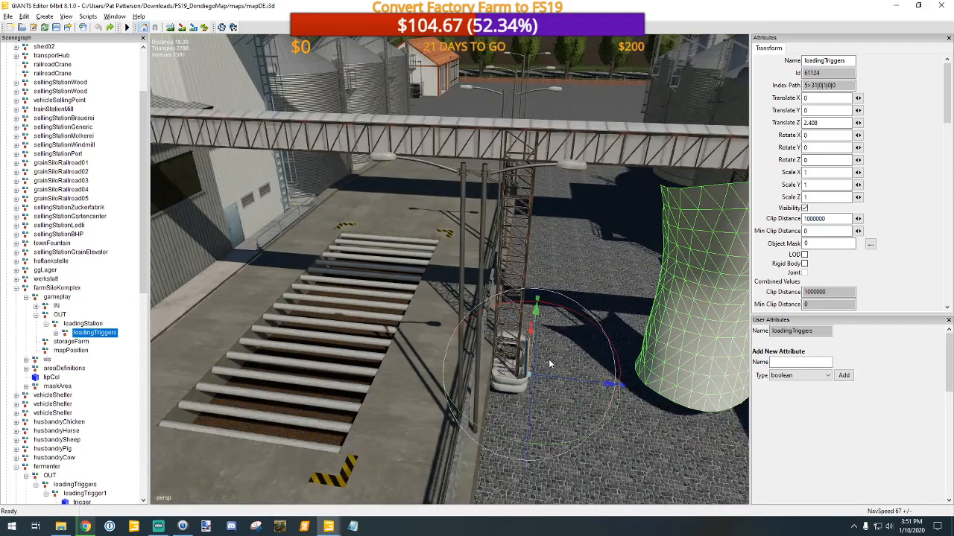
{"action": "left_click_drag", "start_coordinate": [548, 359], "coordinate": [656, 360], "text": "alt"}
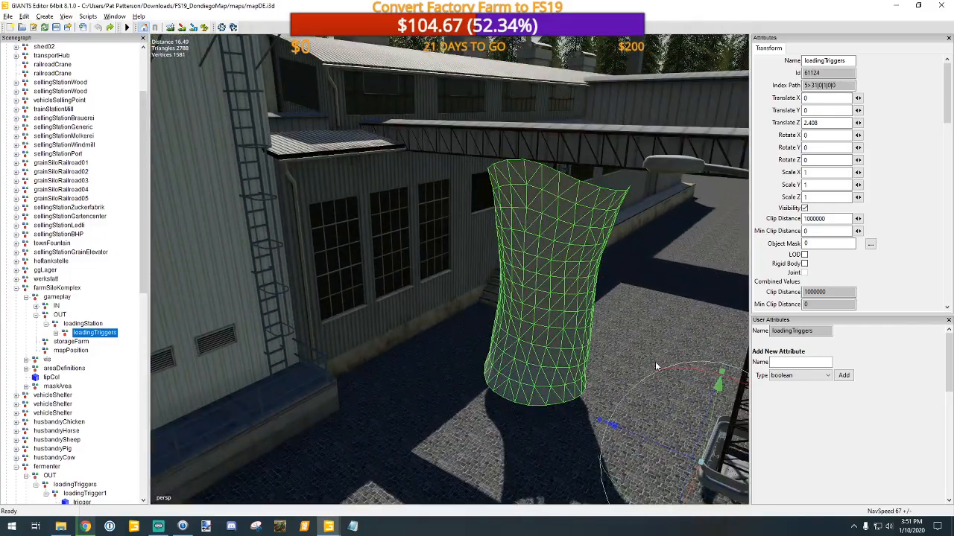
{"action": "left_click", "coordinate": [74, 325]}
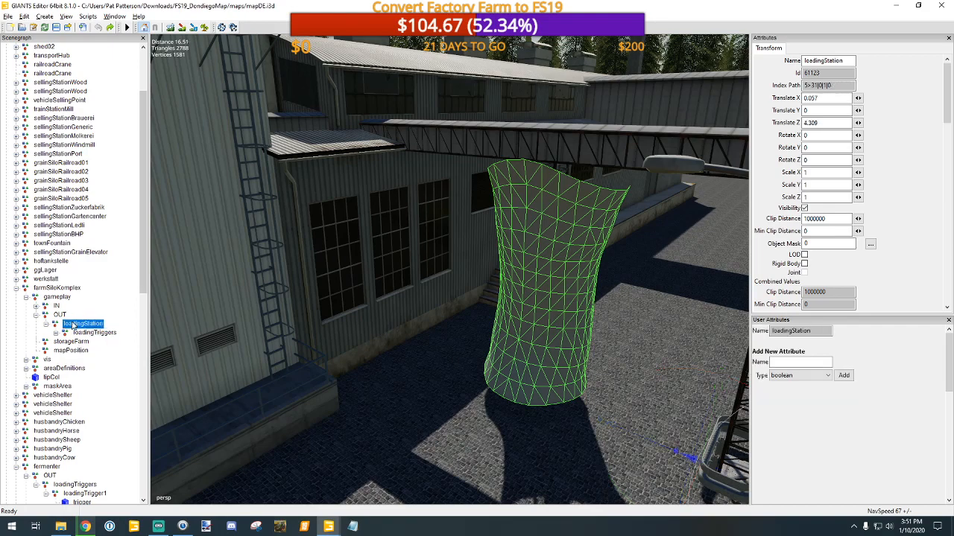
Step: Close the DondiegoMap without saving and open mapDE.i3d from the FS19_Multimap2019 maps folder
{"action": "left_click", "coordinate": [942, 6]}
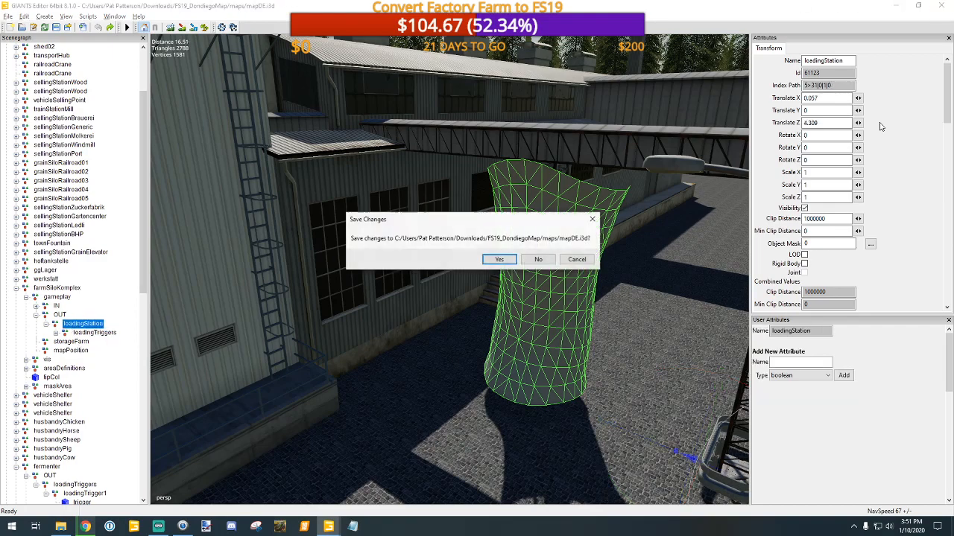
{"action": "left_click", "coordinate": [538, 260]}
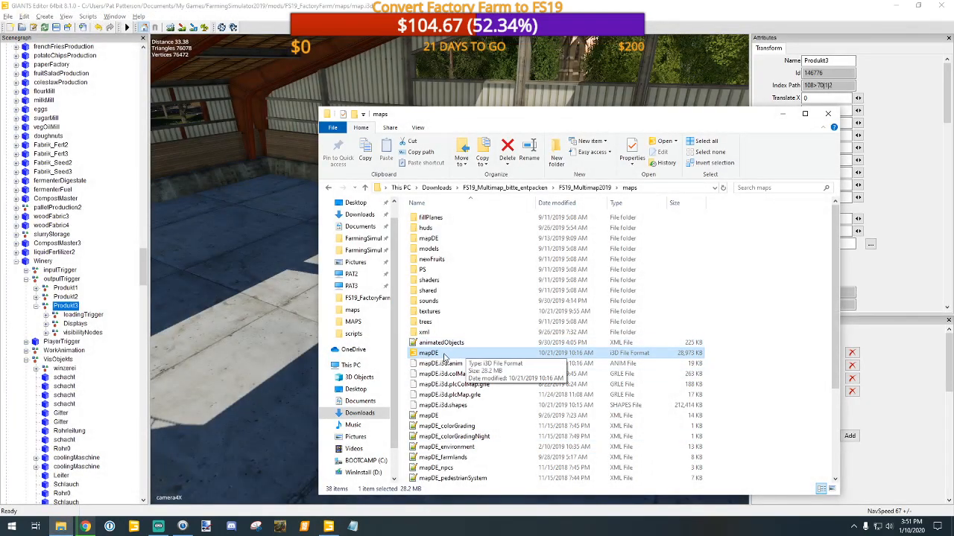
{"action": "double_click", "coordinate": [417, 353]}
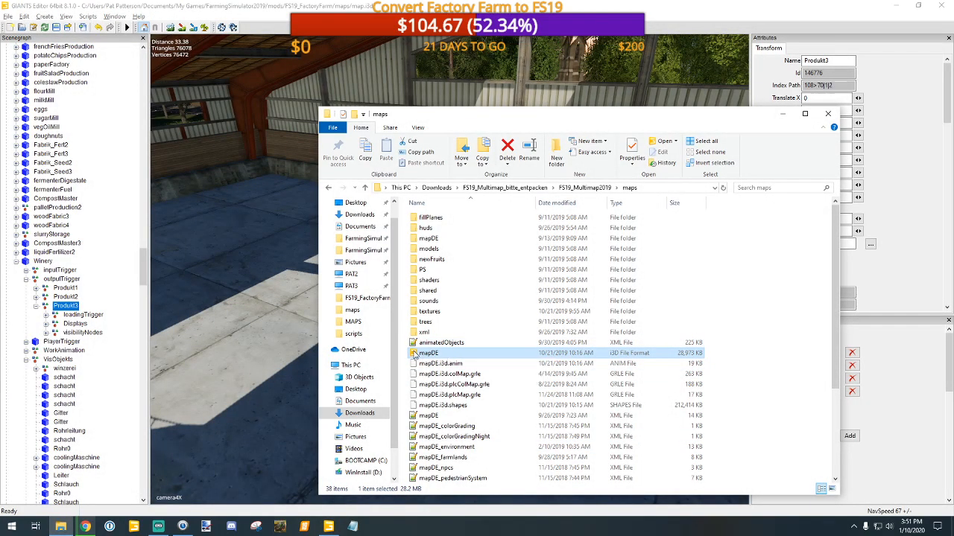
{"action": "left_click", "coordinate": [467, 324]}
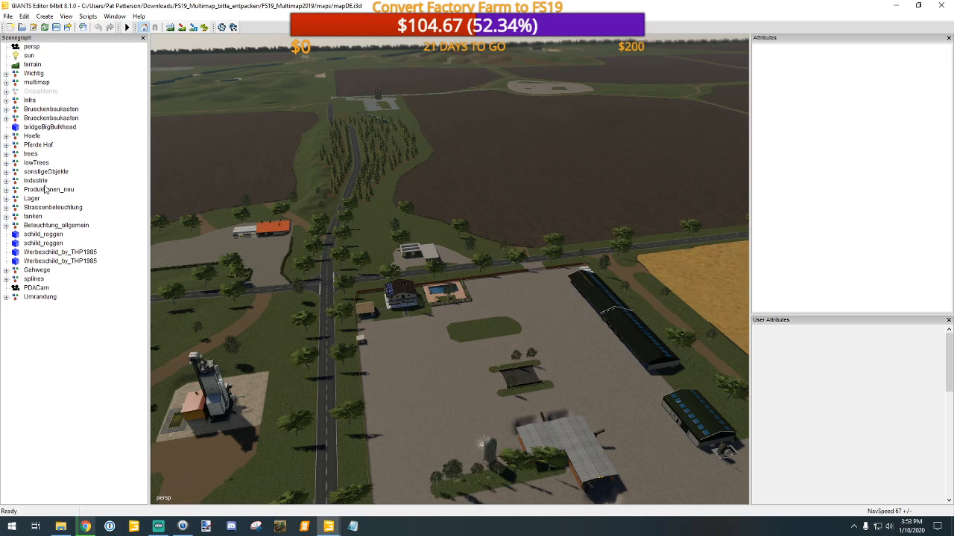
Step: Expand the Industrie group and inspect MilkSellTrigger and the contents of Strohverkauf
{"action": "left_click", "coordinate": [6, 182]}
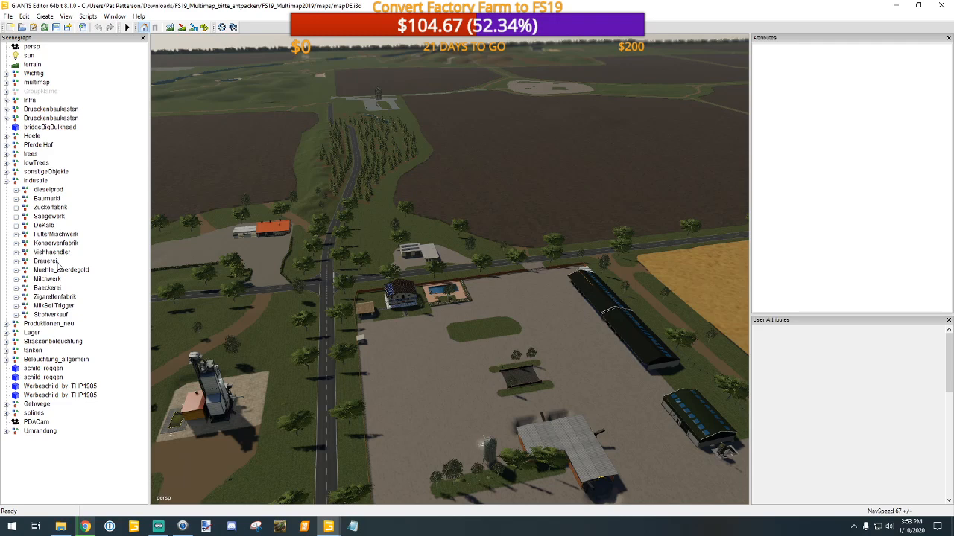
{"action": "left_click", "coordinate": [54, 306]}
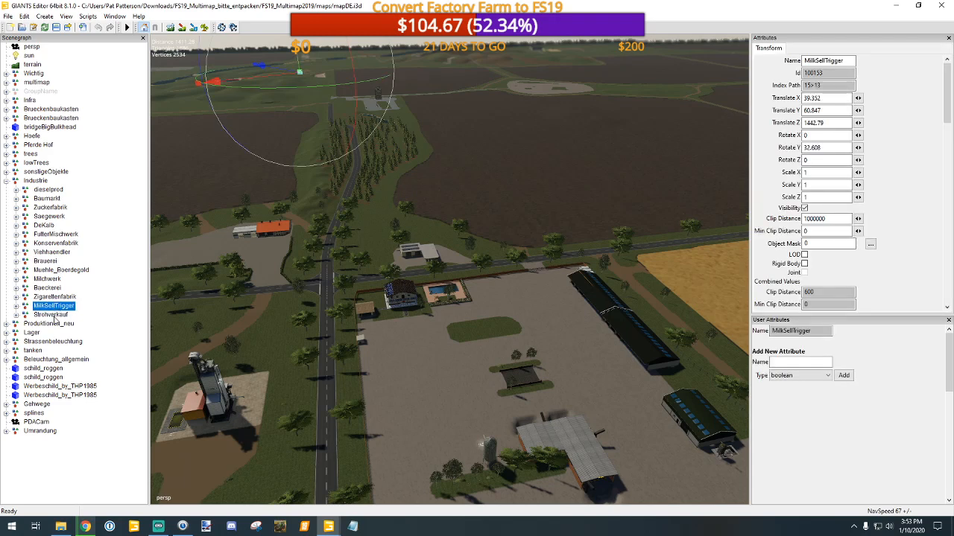
{"action": "left_click", "coordinate": [17, 315]}
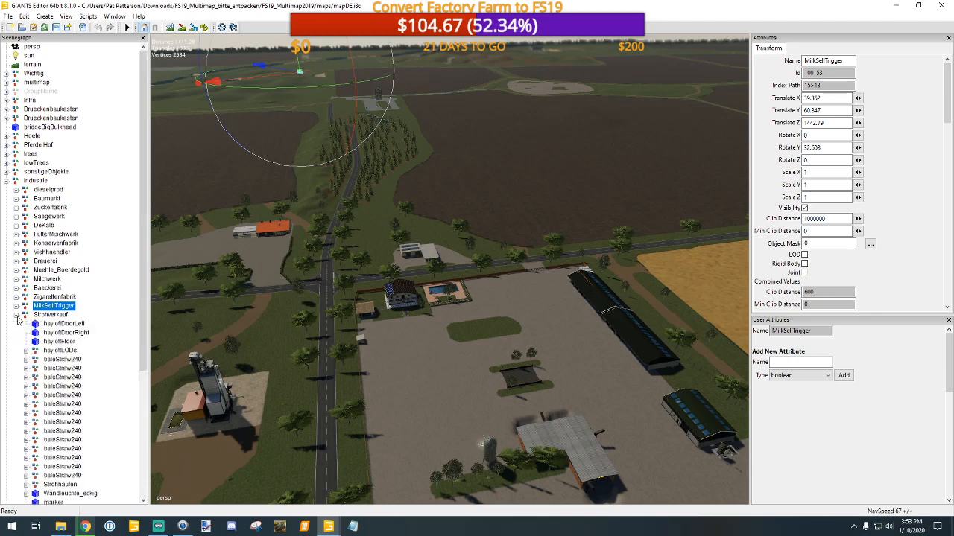
{"action": "scroll", "coordinate": [84, 367], "scroll_direction": "down", "scroll_amount": 4}
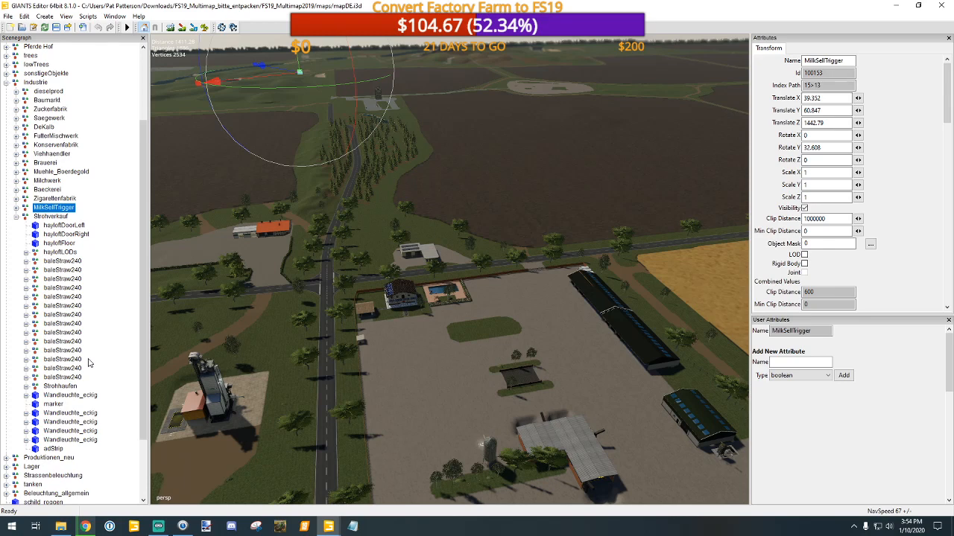
{"action": "scroll", "coordinate": [76, 354], "scroll_direction": "up", "scroll_amount": 2}
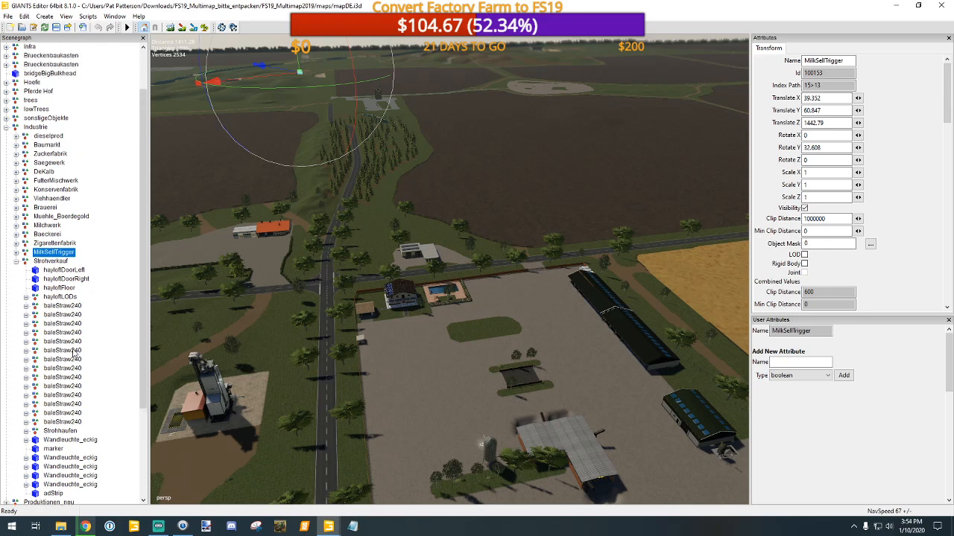
{"action": "left_click", "coordinate": [49, 262]}
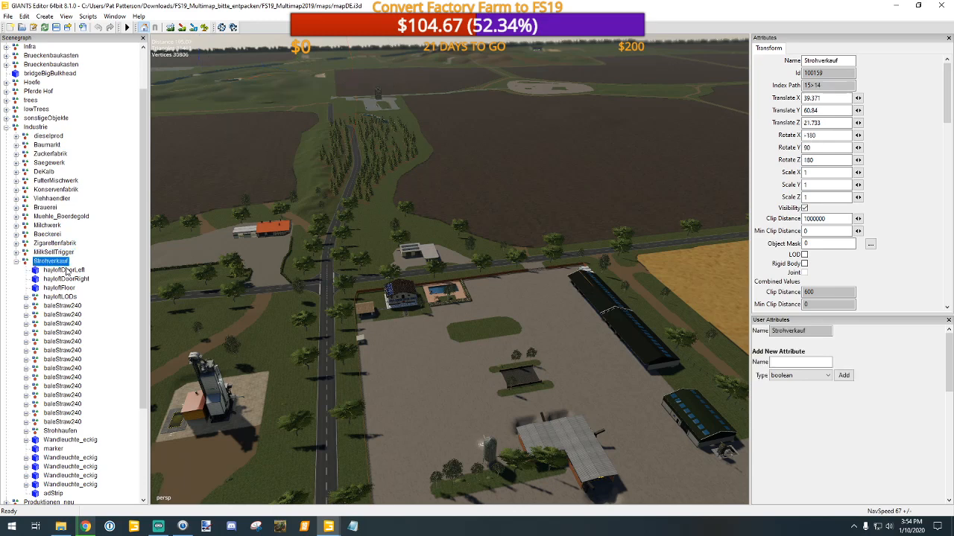
Step: Expand Zigarettenfabrik to inspect its child objects and collapse Strohverkauf
{"action": "left_click", "coordinate": [53, 253]}
{"action": "left_click", "coordinate": [52, 244]}
{"action": "left_click", "coordinate": [16, 244]}
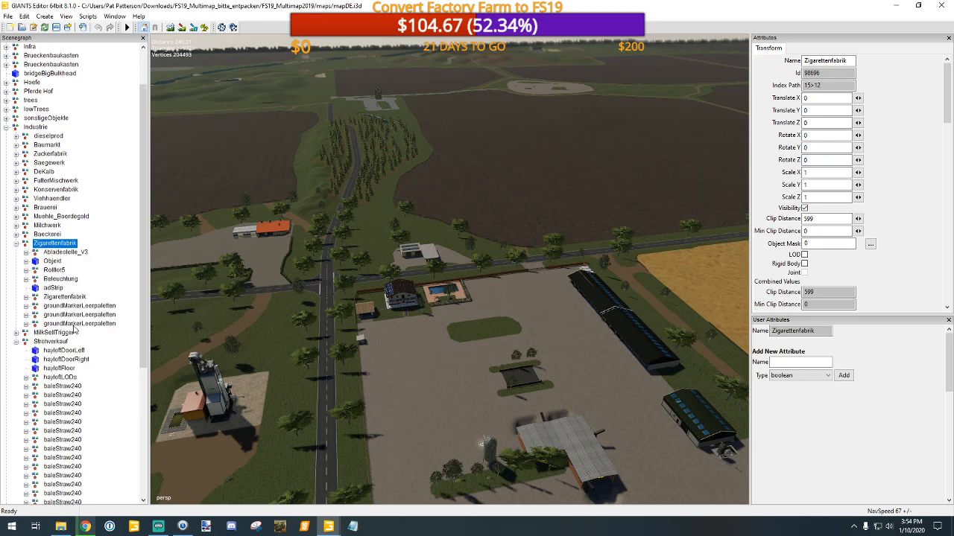
{"action": "left_click", "coordinate": [17, 342]}
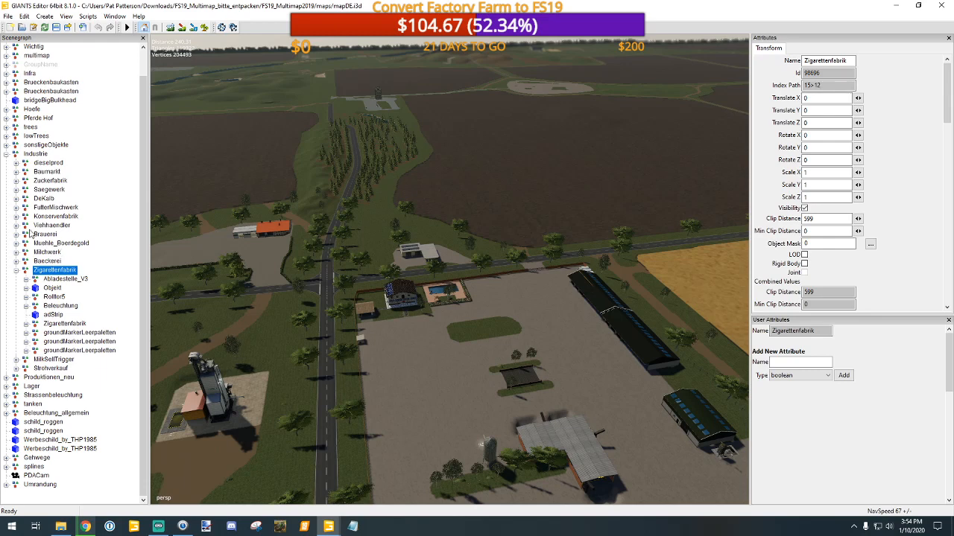
Step: Expand dieselprod under Industrie and examine the contents of its Kraftwerk and g0 objects
{"action": "left_click", "coordinate": [16, 163]}
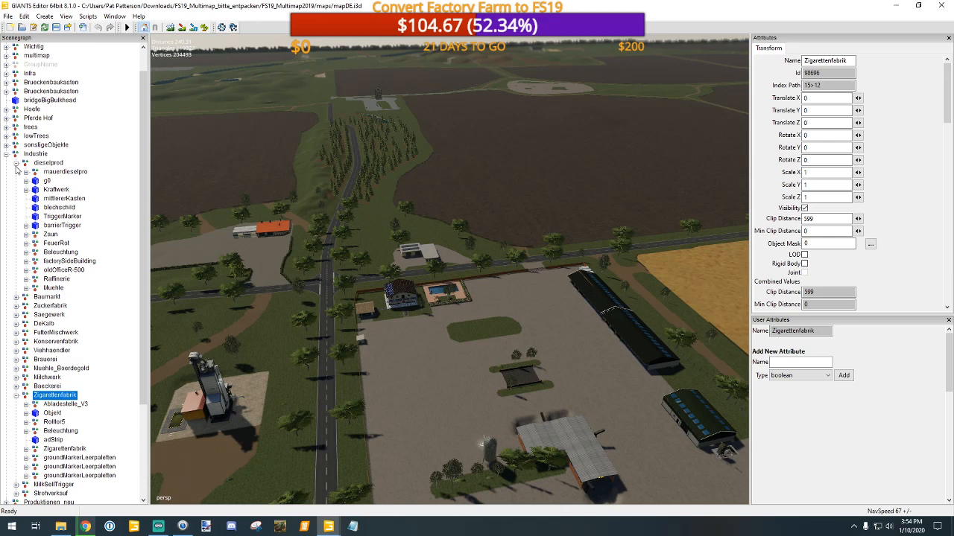
{"action": "left_click", "coordinate": [16, 162]}
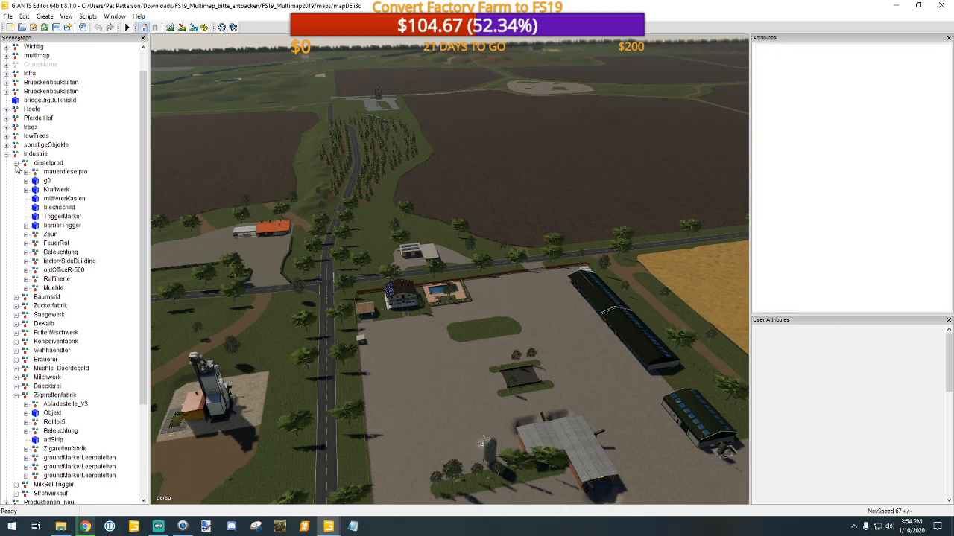
{"action": "left_click", "coordinate": [15, 163]}
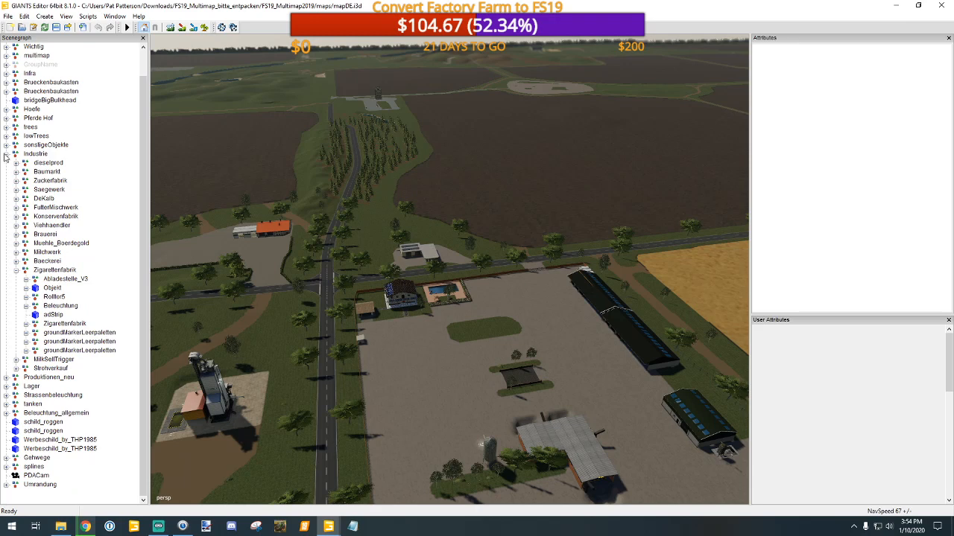
{"action": "left_click", "coordinate": [15, 163]}
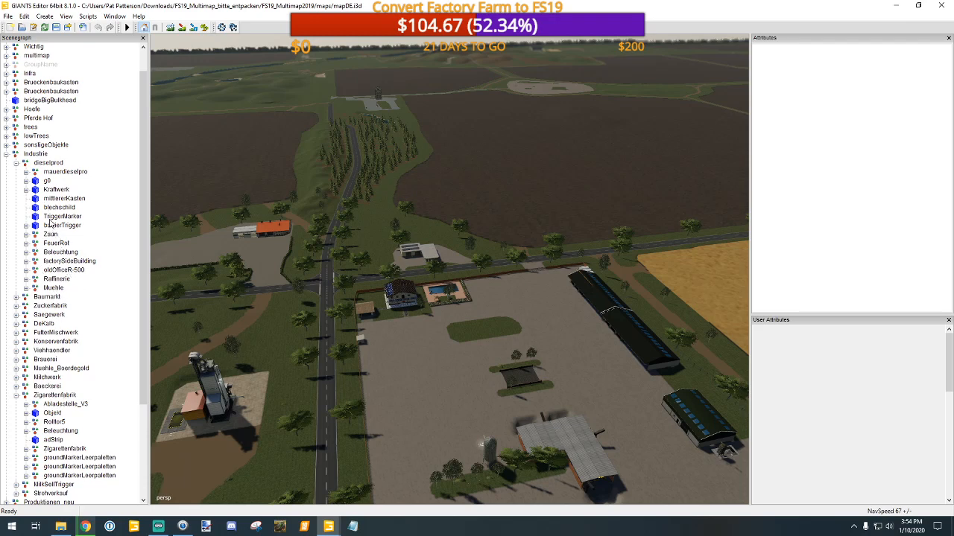
{"action": "left_click", "coordinate": [27, 190]}
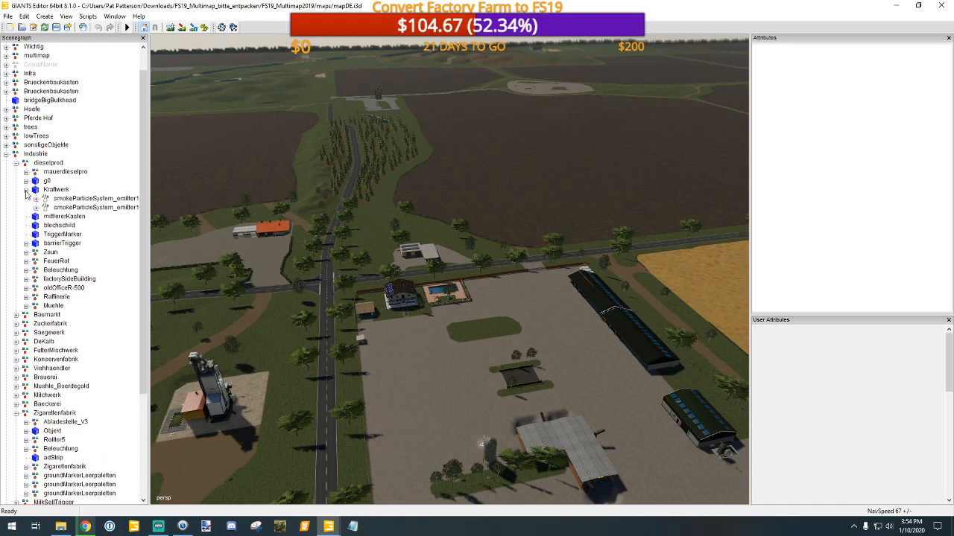
{"action": "left_click", "coordinate": [26, 191]}
{"action": "left_click", "coordinate": [26, 181]}
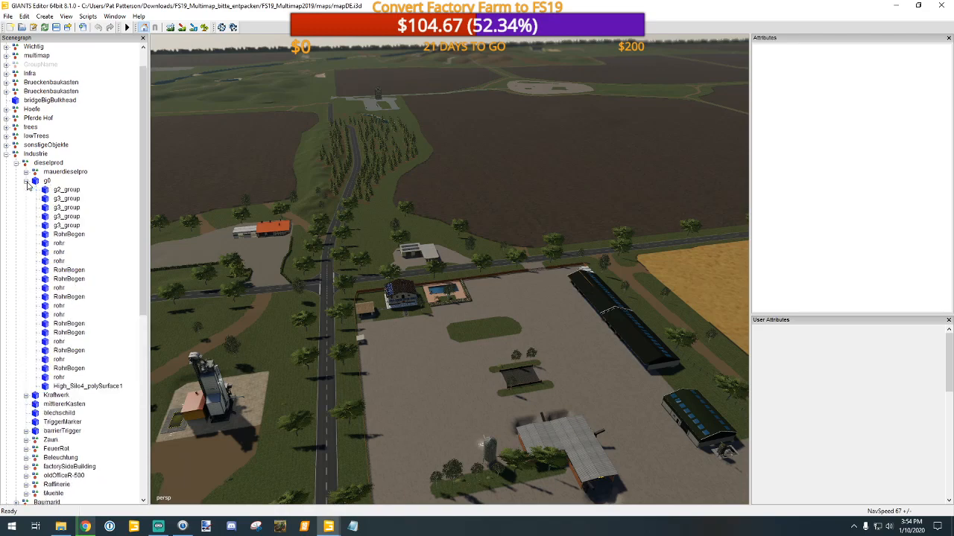
{"action": "left_click", "coordinate": [26, 181]}
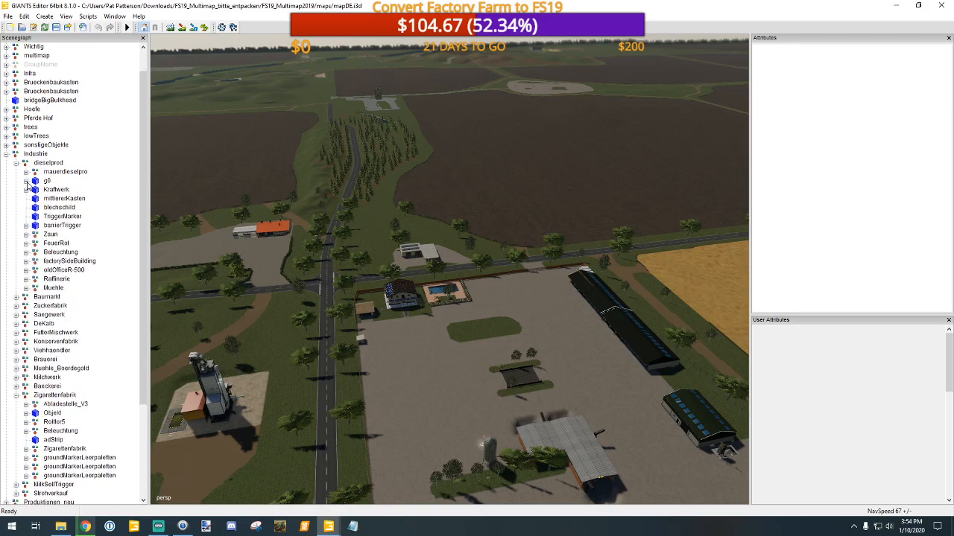
Step: Check the contents of dieselprod's Zaun, Beleuchtung and factorySideBuilding groups, collapsing each one after inspection
{"action": "left_click", "coordinate": [26, 234]}
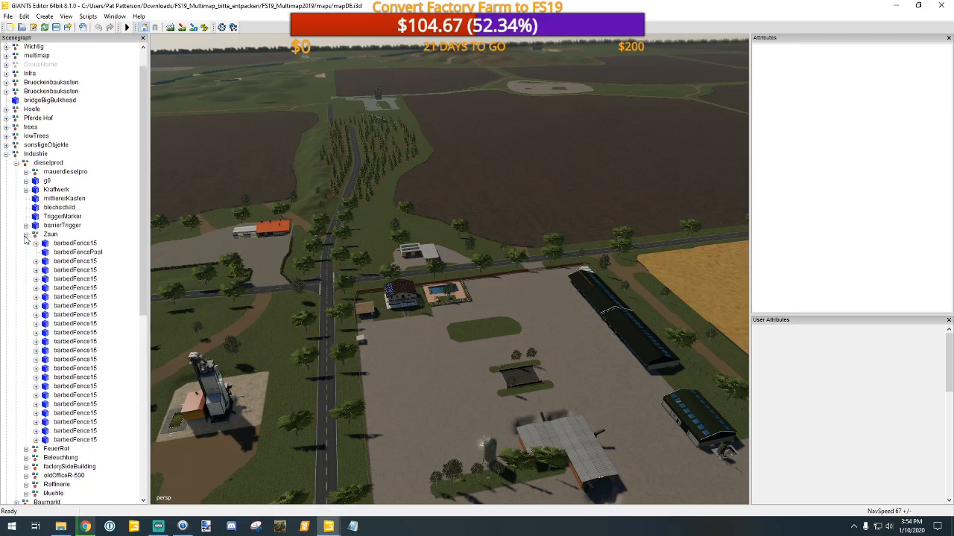
{"action": "left_click", "coordinate": [26, 234]}
{"action": "left_click", "coordinate": [26, 234]}
{"action": "left_click", "coordinate": [26, 235]}
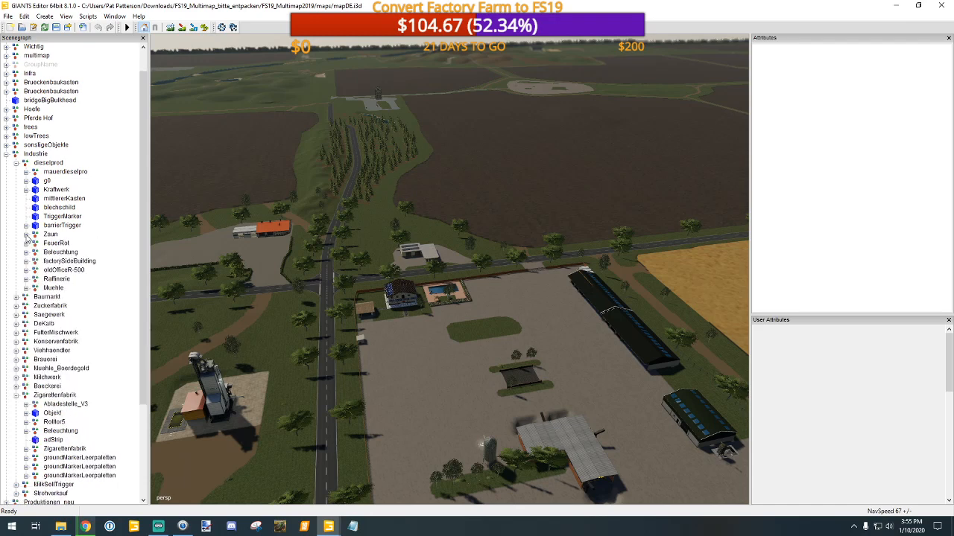
{"action": "left_click", "coordinate": [27, 244]}
{"action": "left_click", "coordinate": [26, 243]}
{"action": "left_click", "coordinate": [26, 253]}
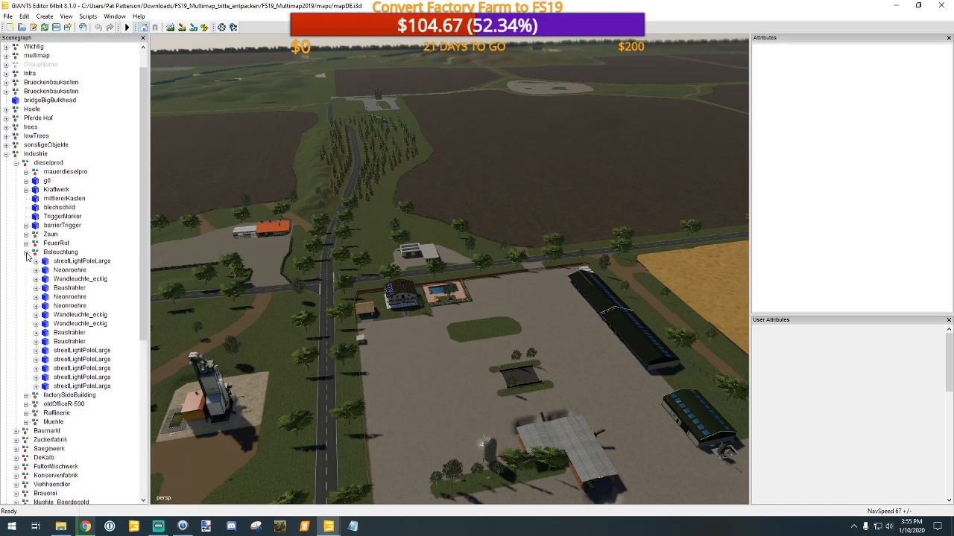
{"action": "left_click", "coordinate": [27, 253]}
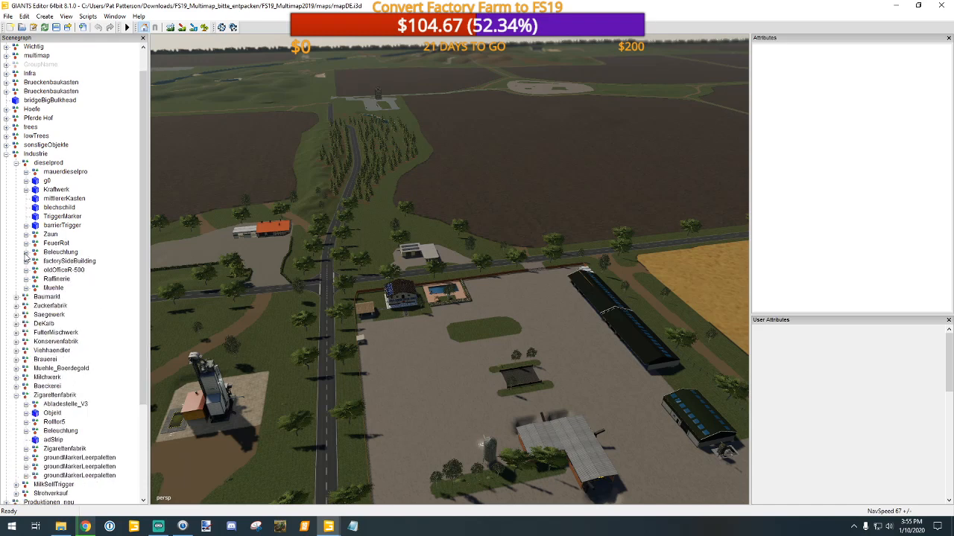
{"action": "left_click", "coordinate": [26, 262]}
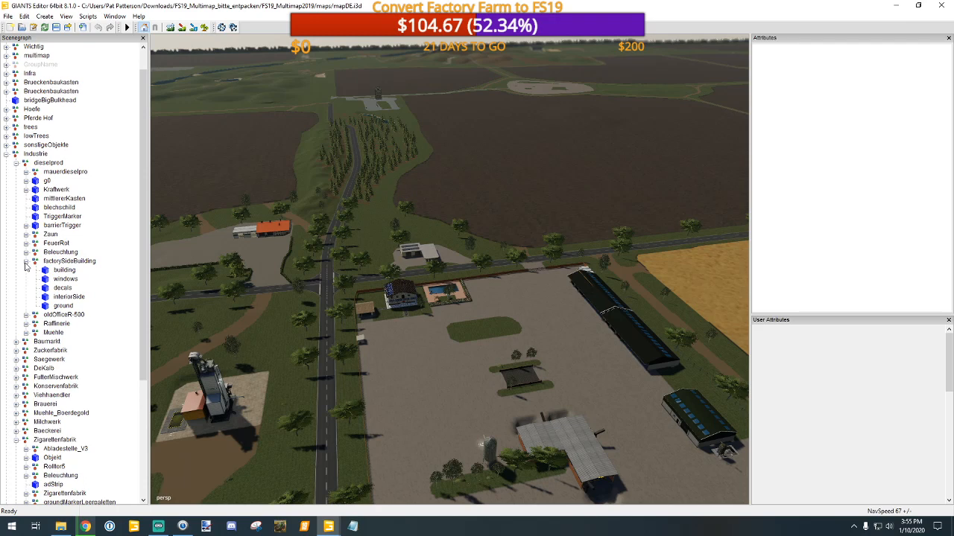
{"action": "left_click", "coordinate": [27, 262]}
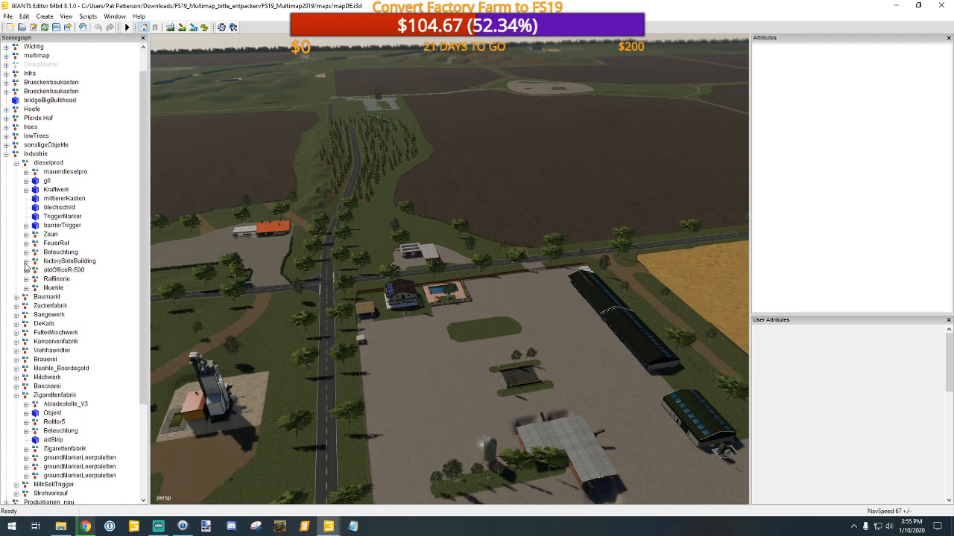
Step: Expand dieselprod's Raffinerie group, inspect its IN and OUT contents including loadingStation, and collapse it again
{"action": "left_click", "coordinate": [26, 280]}
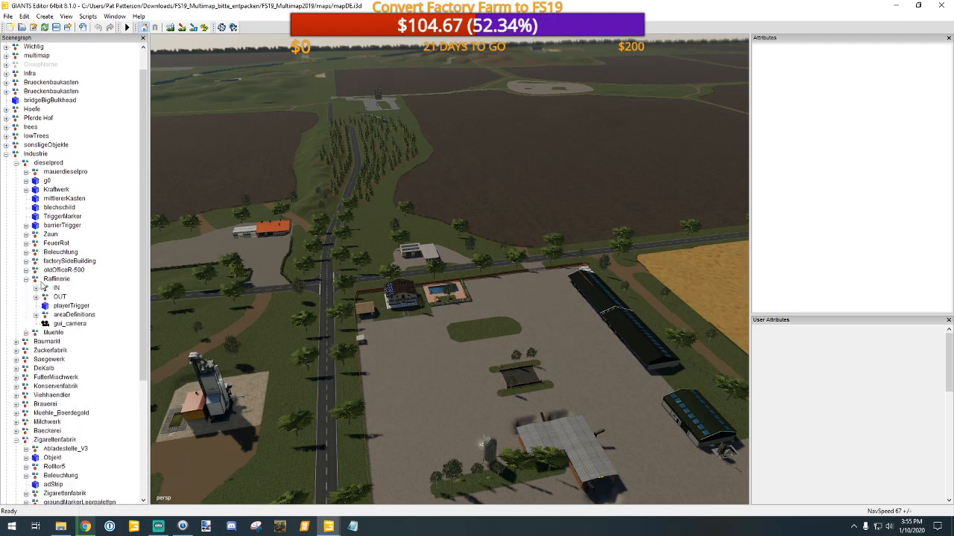
{"action": "left_click", "coordinate": [36, 288]}
{"action": "left_click", "coordinate": [36, 288]}
{"action": "left_click", "coordinate": [35, 297]}
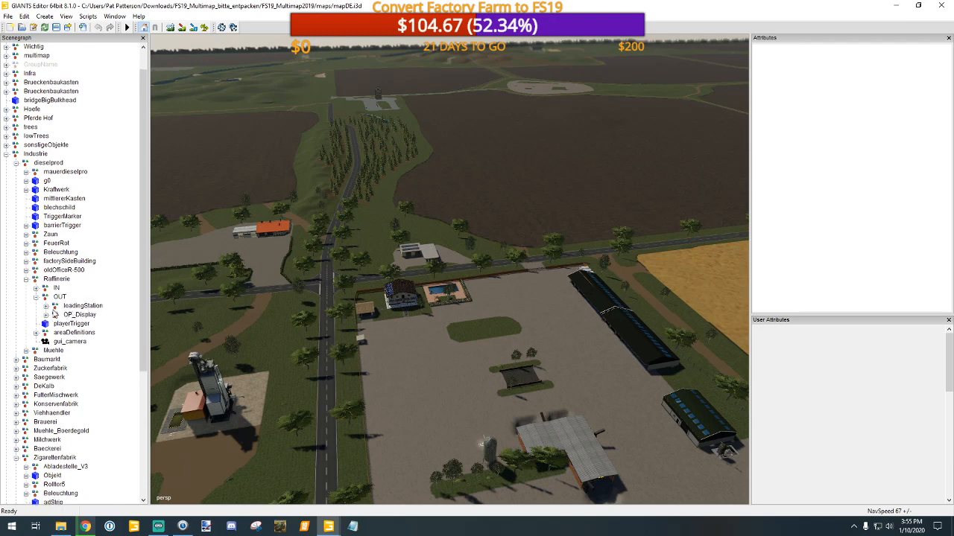
{"action": "left_click", "coordinate": [45, 306]}
{"action": "left_click", "coordinate": [83, 306]}
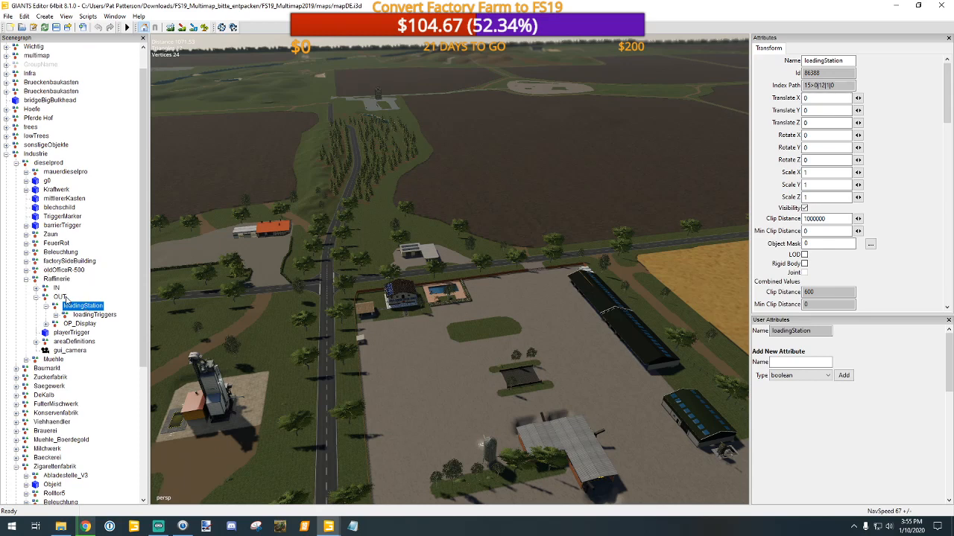
{"action": "left_click", "coordinate": [36, 297]}
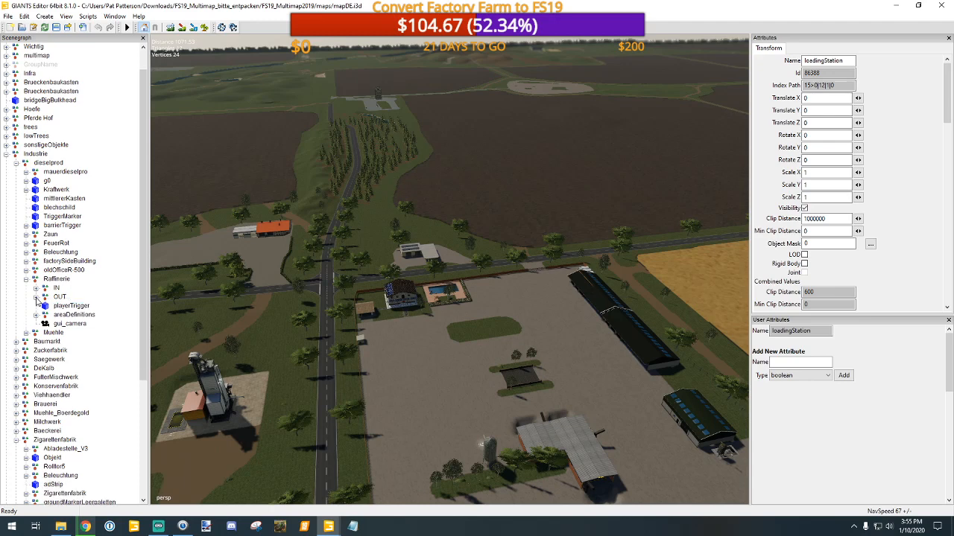
{"action": "left_click", "coordinate": [26, 279]}
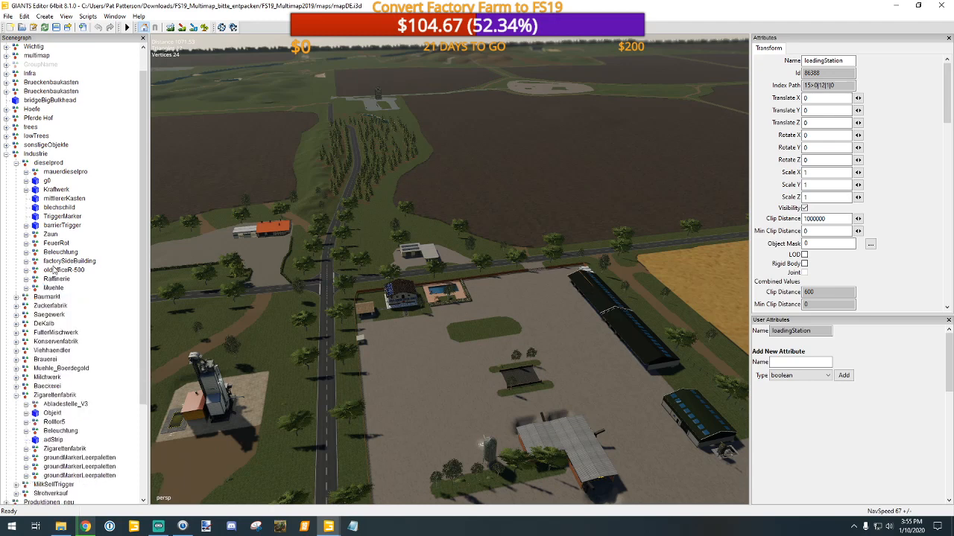
Step: Collapse dieselprod and Zigarettenfabrik, and expand Produktionen_neu to review its production objects
{"action": "scroll", "coordinate": [53, 270], "scroll_direction": "up", "scroll_amount": 1}
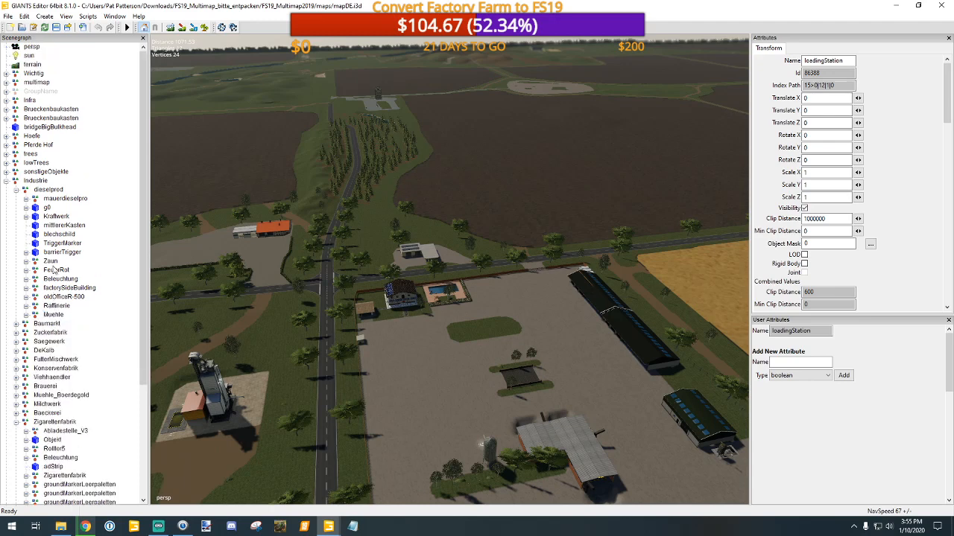
{"action": "left_click", "coordinate": [15, 190]}
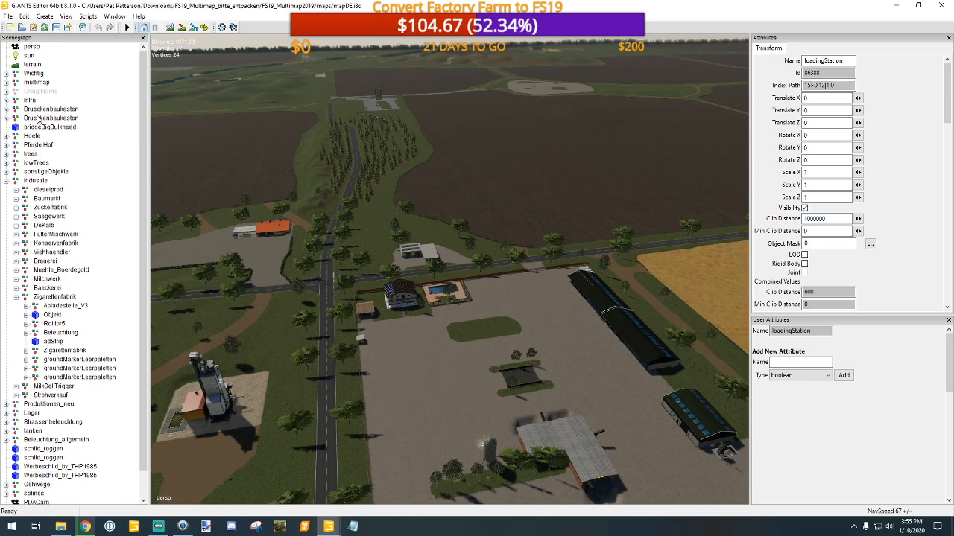
{"action": "left_click", "coordinate": [15, 296]}
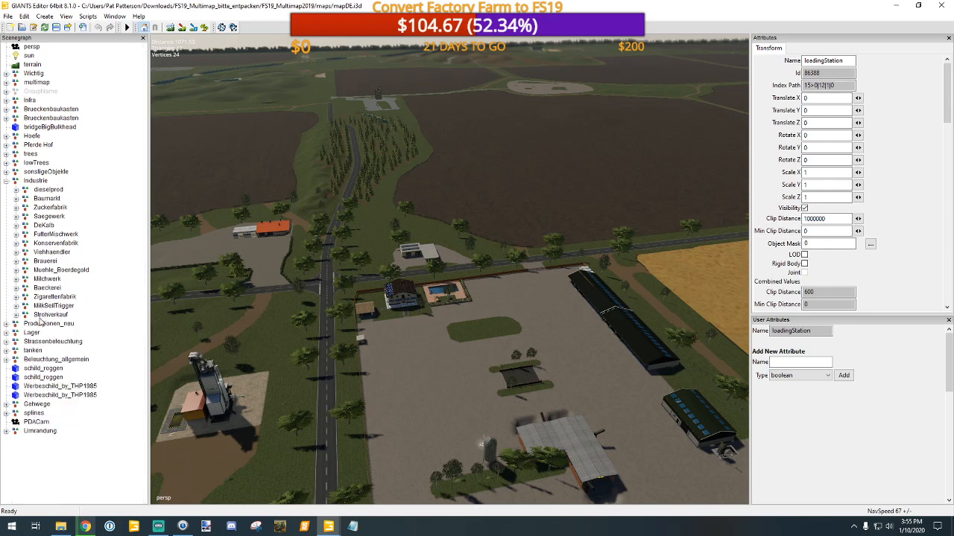
{"action": "left_click", "coordinate": [9, 327]}
{"action": "left_click", "coordinate": [6, 324]}
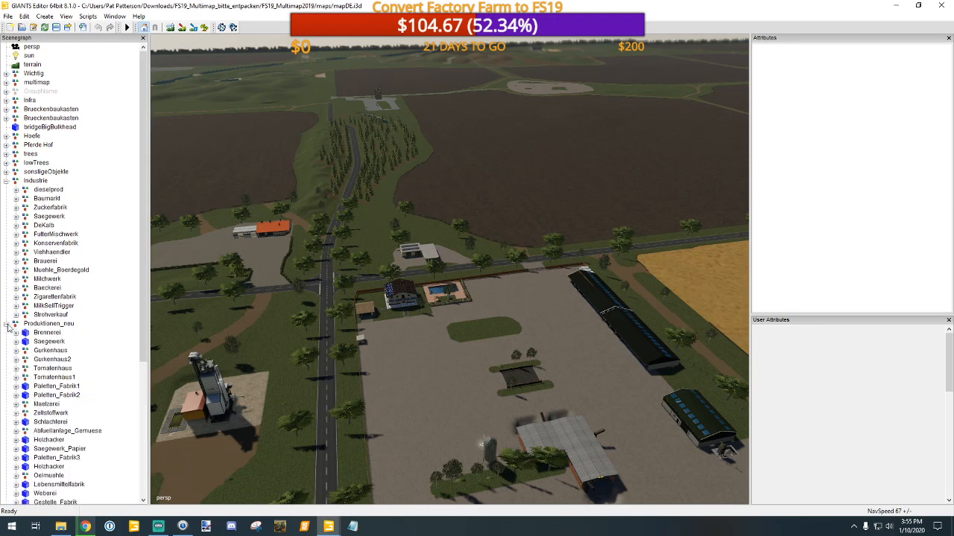
{"action": "scroll", "coordinate": [108, 330], "scroll_direction": "down", "scroll_amount": 2}
{"action": "scroll", "coordinate": [110, 326], "scroll_direction": "down", "scroll_amount": 1}
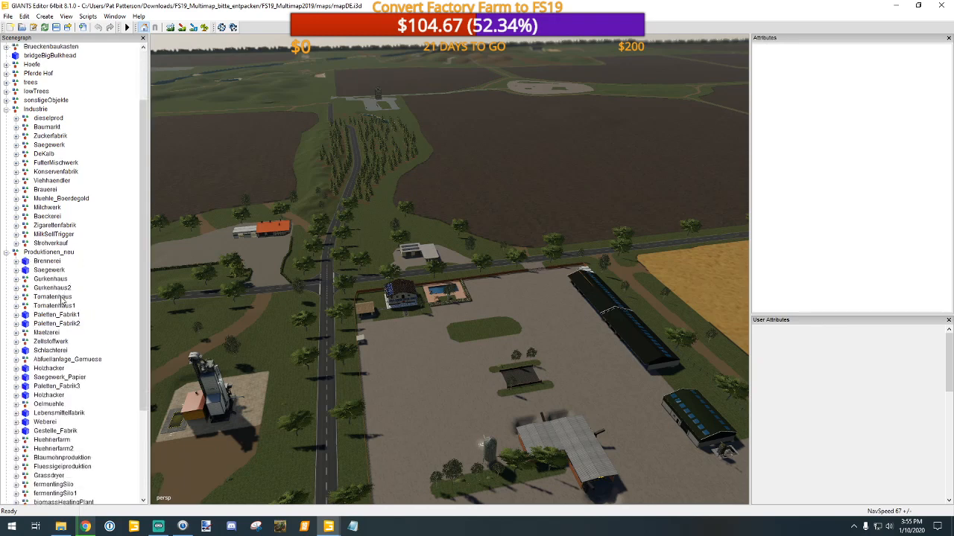
Step: Expand Tomatenhaus, inspect Tomatenhaus1's user attributes, and open its child objects and OUT group
{"action": "left_click", "coordinate": [16, 297]}
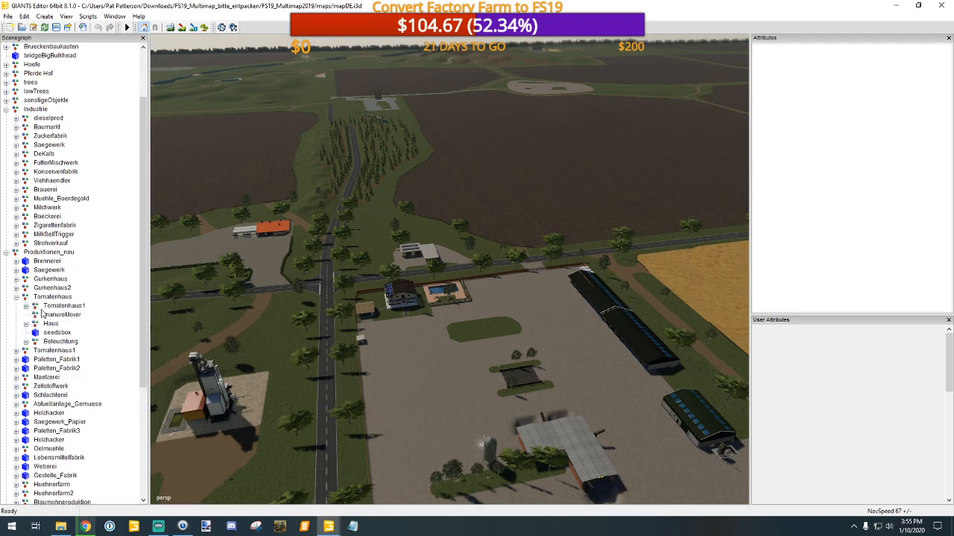
{"action": "left_click", "coordinate": [47, 306]}
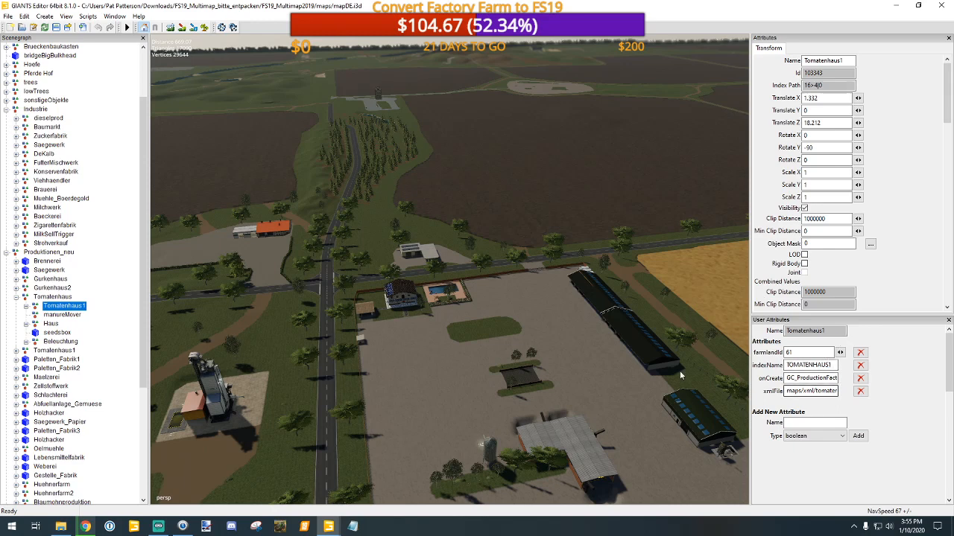
{"action": "left_click", "coordinate": [26, 306]}
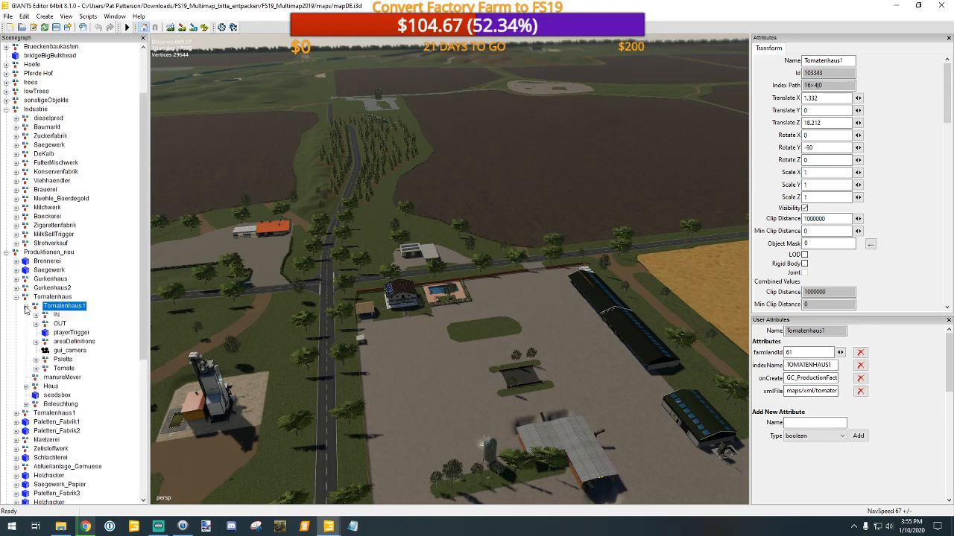
{"action": "left_click", "coordinate": [36, 324]}
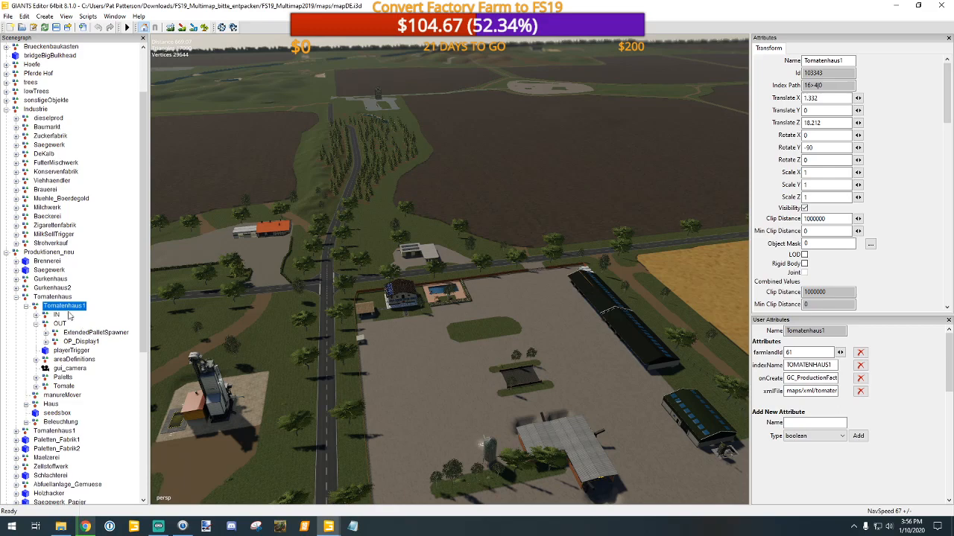
Step: Frame the selected Tomatenhaus1 greenhouse in the viewport
{"action": "left_click_drag", "start_coordinate": [444, 358], "coordinate": [667, 358], "text": "alt"}
{"action": "mouse_move", "coordinate": [445, 224]}
{"action": "middle_mouse_down", "text": "alt"}
{"action": "mouse_move", "coordinate": [729, 507]}
{"action": "mouse_move", "coordinate": [808, 533]}
{"action": "middle_mouse_up", "text": "alt"}
{"action": "right_click_drag", "start_coordinate": [457, 350], "coordinate": [507, 99], "text": "alt"}
{"action": "mouse_move", "coordinate": [459, 405]}
{"action": "right_mouse_down", "text": "alt"}
{"action": "mouse_move", "coordinate": [506, 142]}
{"action": "mouse_move", "coordinate": [512, 199]}
{"action": "mouse_move", "coordinate": [481, 365]}
{"action": "mouse_move", "coordinate": [497, 299]}
{"action": "right_mouse_up", "text": "alt"}
{"action": "key", "text": "f"}
{"action": "left_click_drag", "start_coordinate": [497, 299], "coordinate": [395, 232], "text": "alt"}
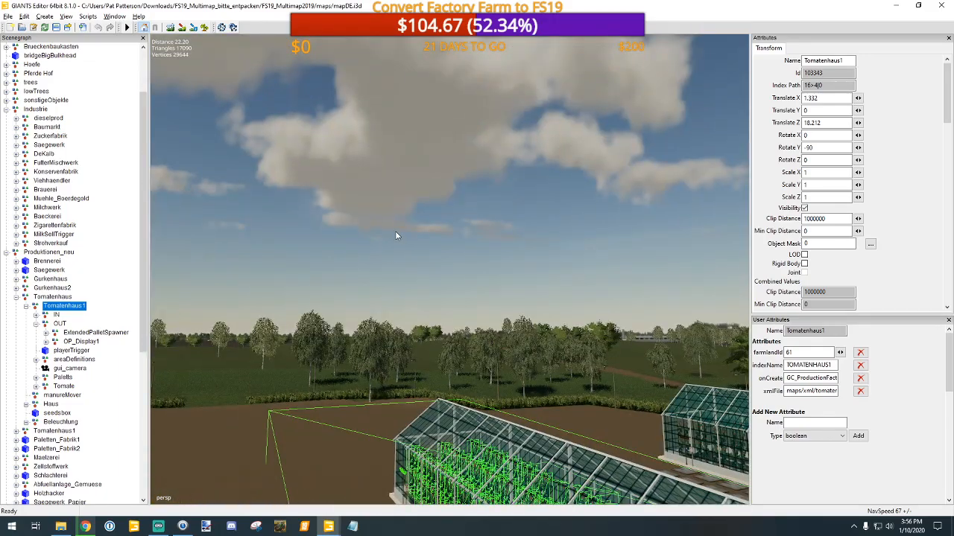
Step: Examine the concrete slabs, display and signs along the long side of the tomato greenhouse
{"action": "left_click", "coordinate": [395, 232]}
{"action": "left_click_drag", "start_coordinate": [386, 348], "coordinate": [457, 386], "text": "alt"}
{"action": "scroll", "coordinate": [459, 371], "scroll_direction": "up", "scroll_amount": 5}
{"action": "scroll", "coordinate": [459, 374], "scroll_direction": "down", "scroll_amount": 1}
{"action": "scroll", "coordinate": [400, 350], "scroll_direction": "down", "scroll_amount": 2}
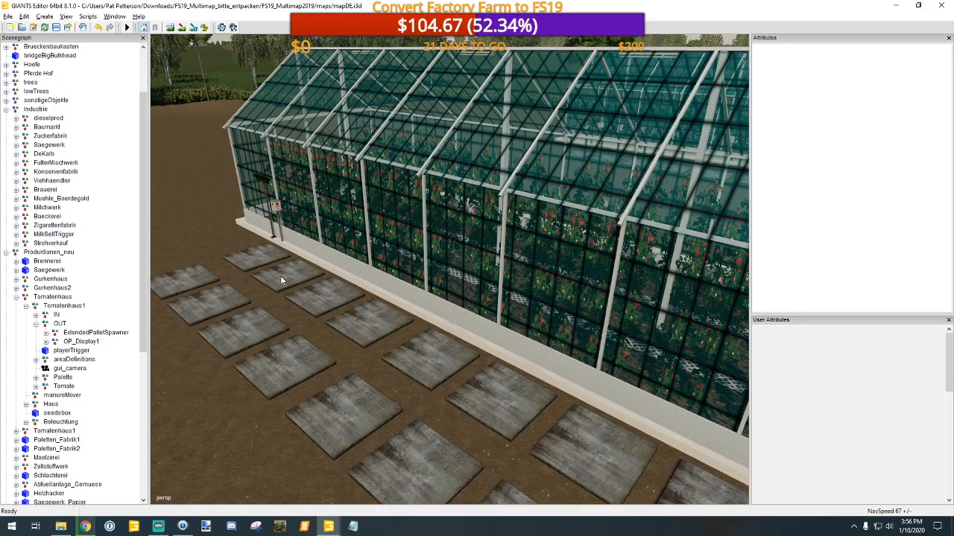
{"action": "left_click_drag", "start_coordinate": [333, 383], "coordinate": [394, 388], "text": "alt"}
{"action": "middle_click_drag", "start_coordinate": [393, 388], "coordinate": [415, 391], "text": "alt"}
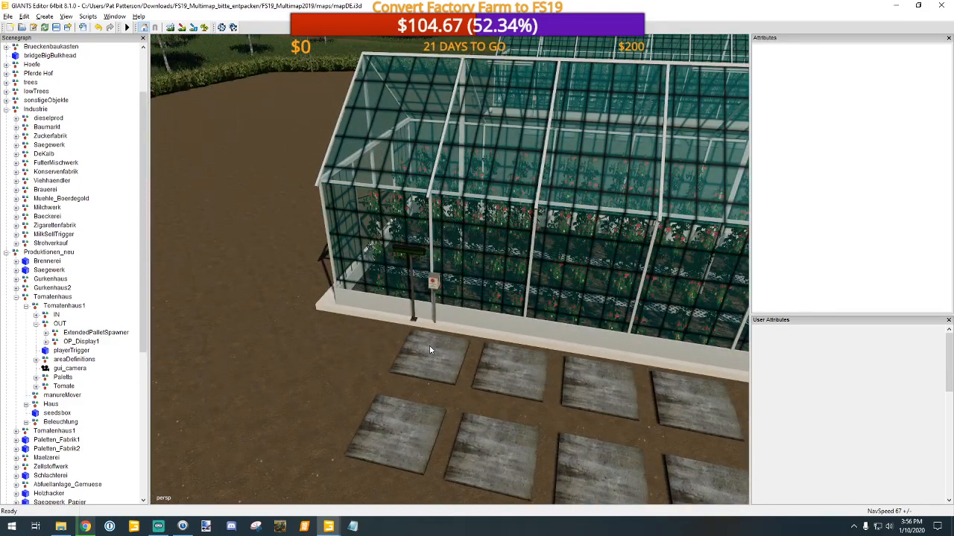
{"action": "left_click_drag", "start_coordinate": [414, 390], "coordinate": [433, 388], "text": "alt"}
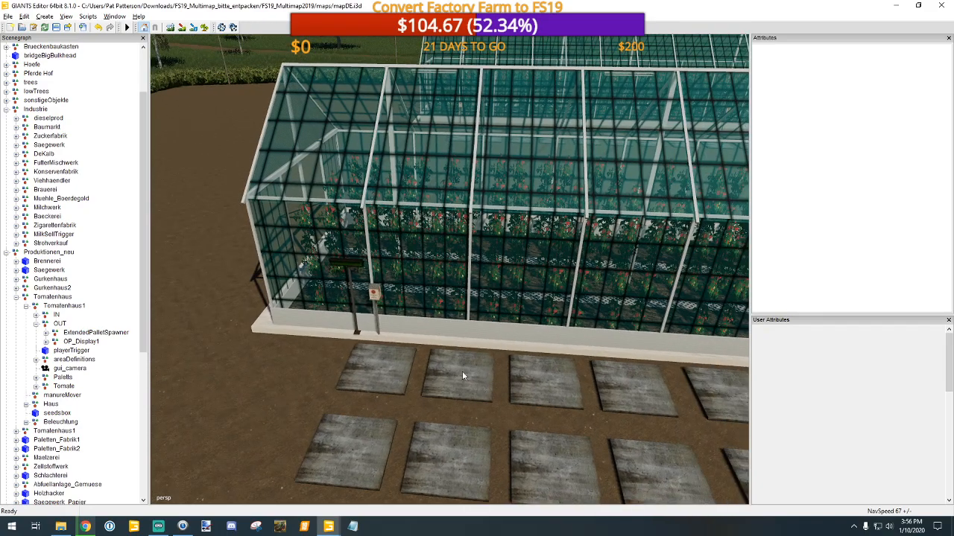
{"action": "left_click_drag", "start_coordinate": [475, 384], "coordinate": [563, 381], "text": "alt"}
{"action": "left_click_drag", "start_coordinate": [543, 374], "coordinate": [339, 326], "text": "alt"}
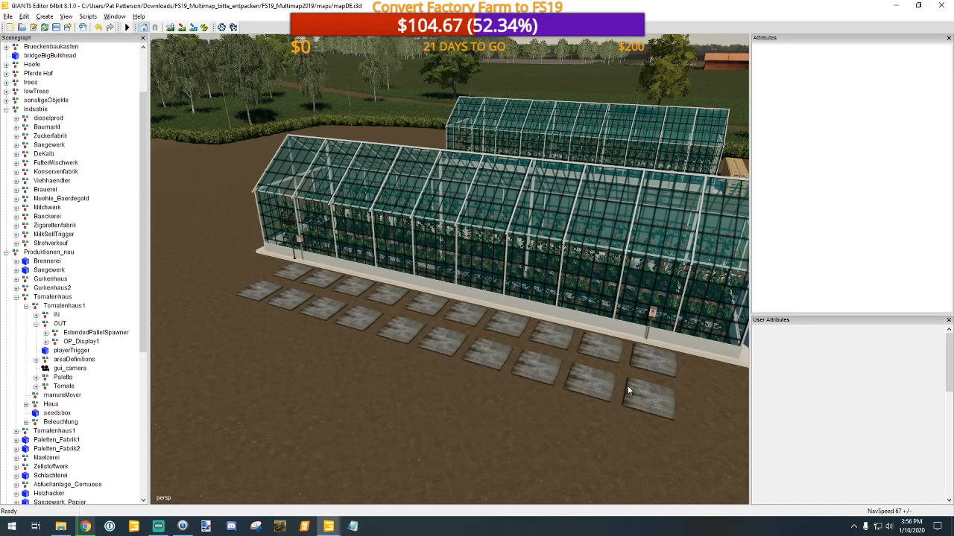
{"action": "mouse_move", "coordinate": [608, 405]}
{"action": "middle_mouse_down", "text": "alt"}
{"action": "mouse_move", "coordinate": [577, 401]}
{"action": "mouse_move", "coordinate": [593, 399]}
{"action": "middle_mouse_up", "text": "alt"}
{"action": "mouse_move", "coordinate": [592, 399]}
{"action": "right_mouse_down", "text": "alt"}
{"action": "mouse_move", "coordinate": [594, 376]}
{"action": "mouse_move", "coordinate": [592, 389]}
{"action": "right_mouse_up", "text": "alt"}
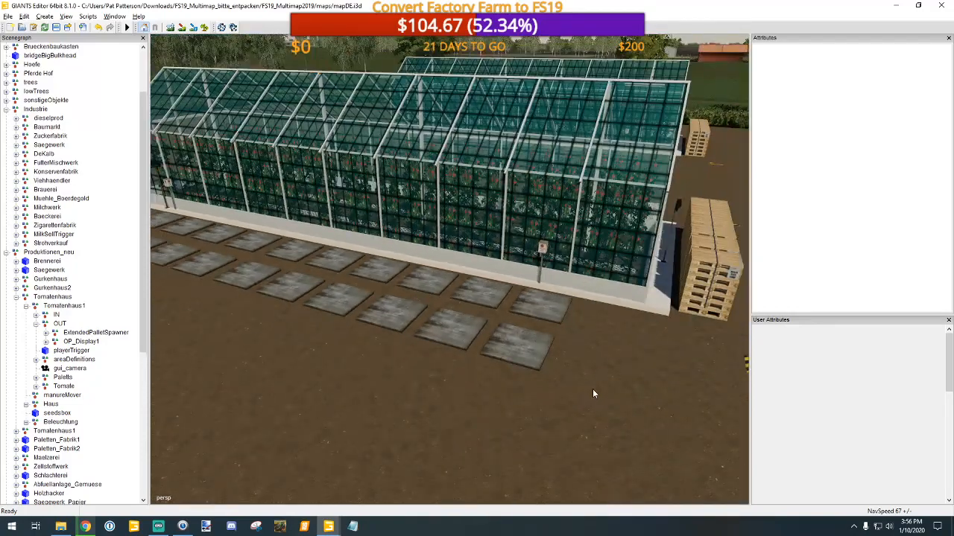
{"action": "middle_click_drag", "start_coordinate": [485, 381], "coordinate": [493, 387], "text": "alt"}
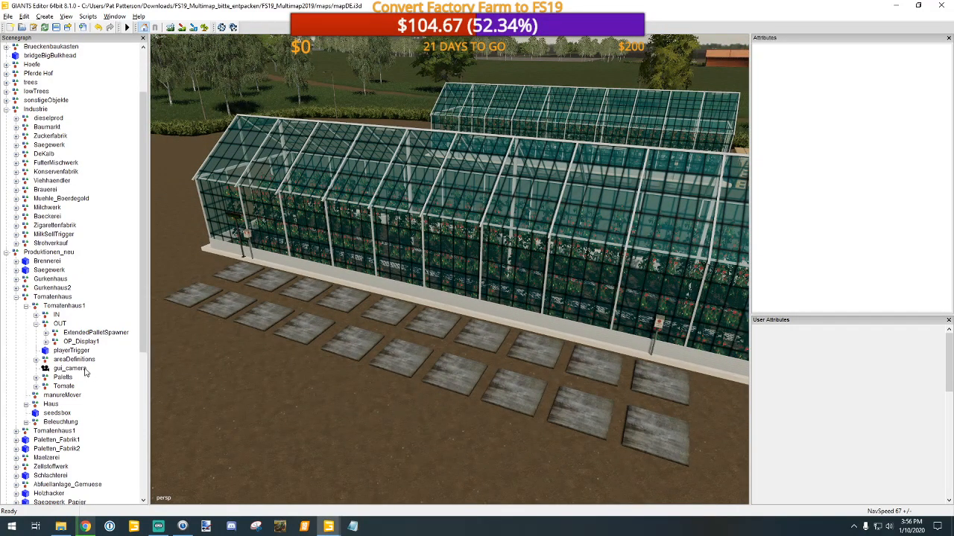
Step: Inspect the greenhouse's pallet output, playerTrigger and the exactFillRootNode in the marked area beside the pallets
{"action": "left_click", "coordinate": [79, 333]}
{"action": "middle_click_drag", "start_coordinate": [360, 374], "coordinate": [343, 373], "text": "alt"}
{"action": "left_click", "coordinate": [386, 337]}
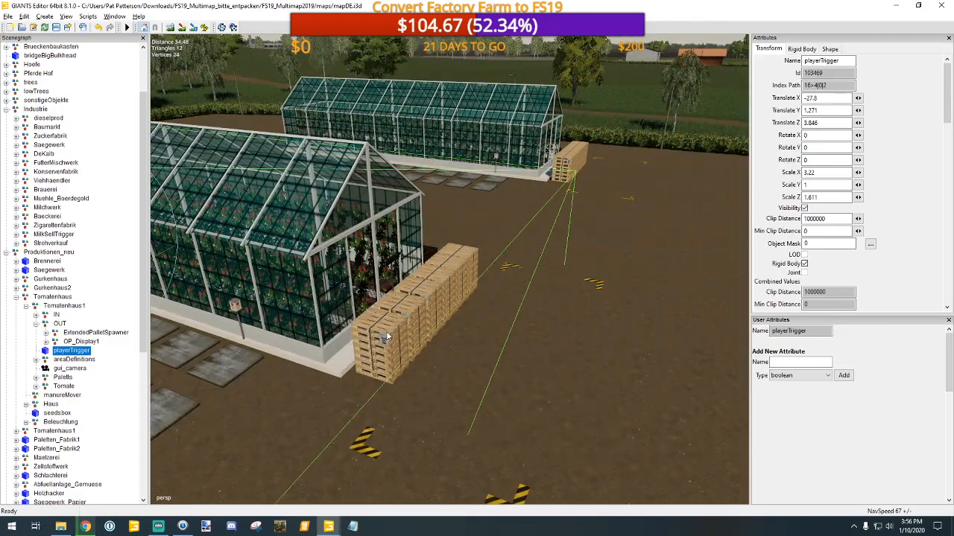
{"action": "left_click", "coordinate": [527, 375]}
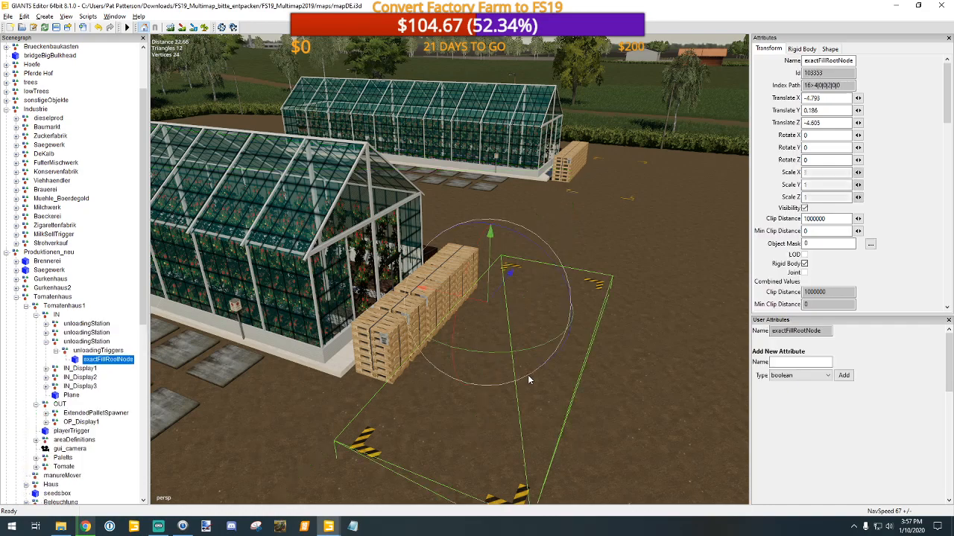
Step: Check the unloading trigger's parent objects unloadingTriggers, unloadingStation and Tomatenhaus1
{"action": "left_click", "coordinate": [97, 351]}
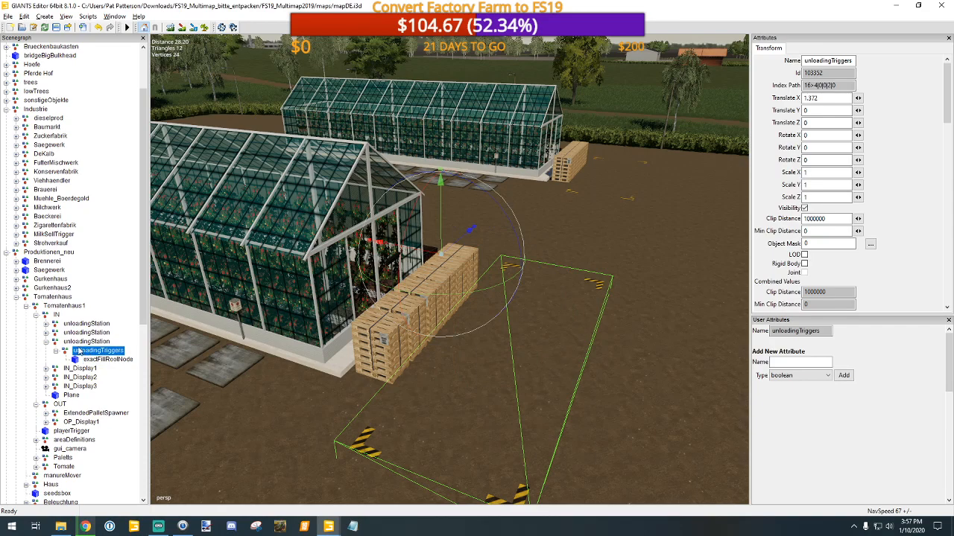
{"action": "left_click", "coordinate": [79, 342]}
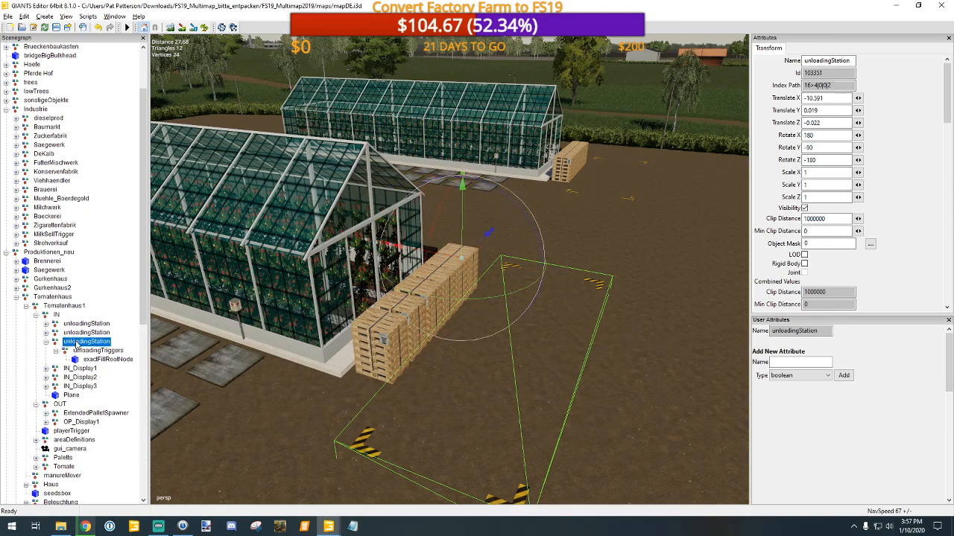
{"action": "left_click", "coordinate": [53, 298]}
{"action": "left_click", "coordinate": [53, 307]}
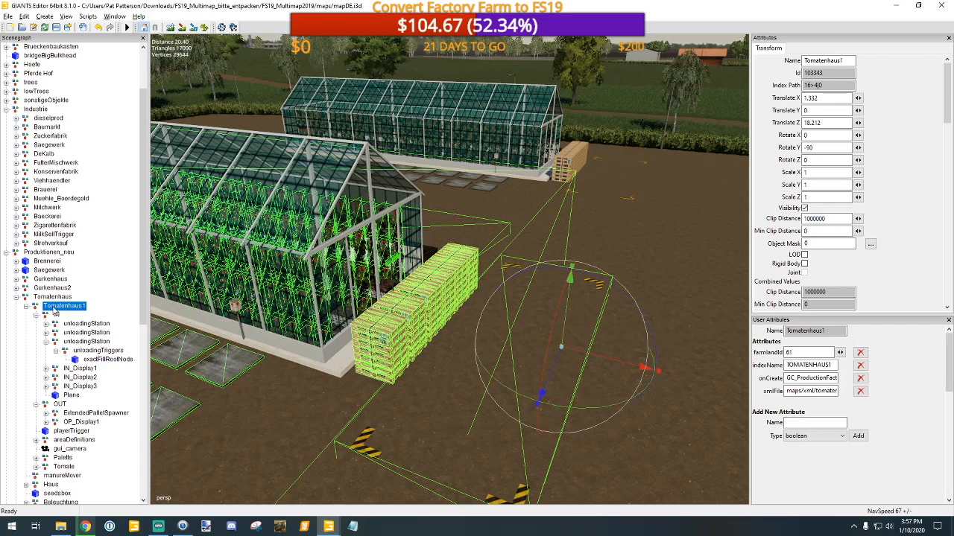
{"action": "left_click", "coordinate": [98, 351]}
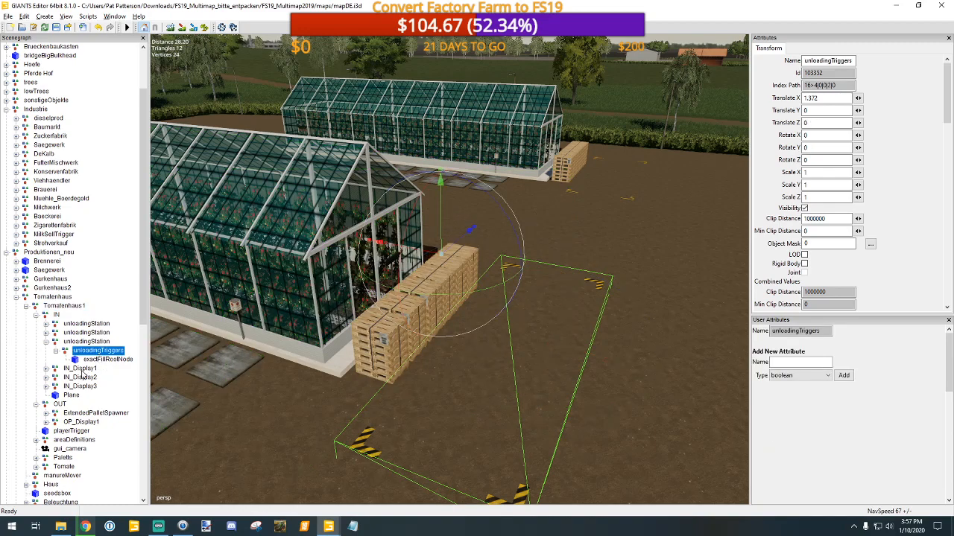
Step: Examine the stacked pallets beside the greenhouse up close and frame the strap decal on the front stack
{"action": "left_click", "coordinate": [384, 337]}
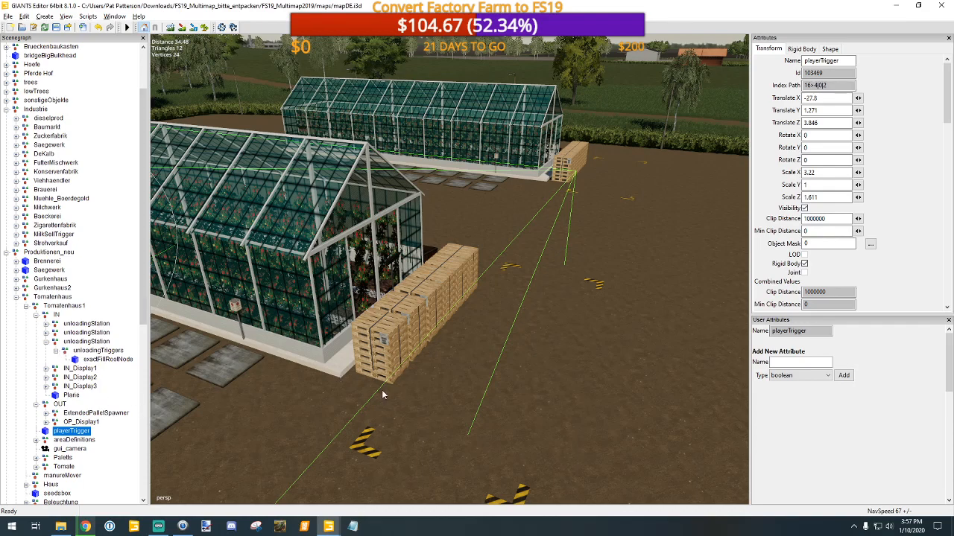
{"action": "scroll", "coordinate": [387, 395], "scroll_direction": "up", "scroll_amount": 4}
{"action": "scroll", "coordinate": [404, 391], "scroll_direction": "up", "scroll_amount": 5}
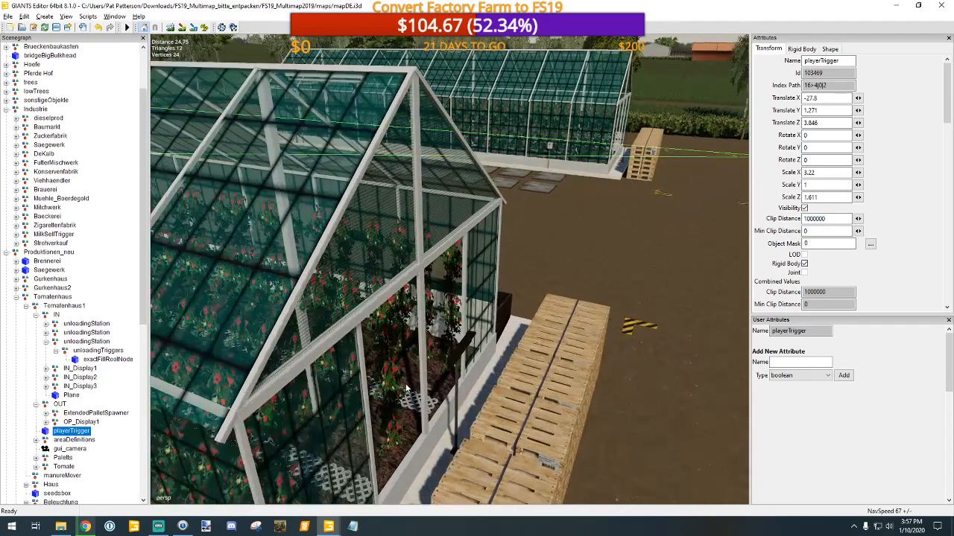
{"action": "scroll", "coordinate": [407, 380], "scroll_direction": "up", "scroll_amount": 4}
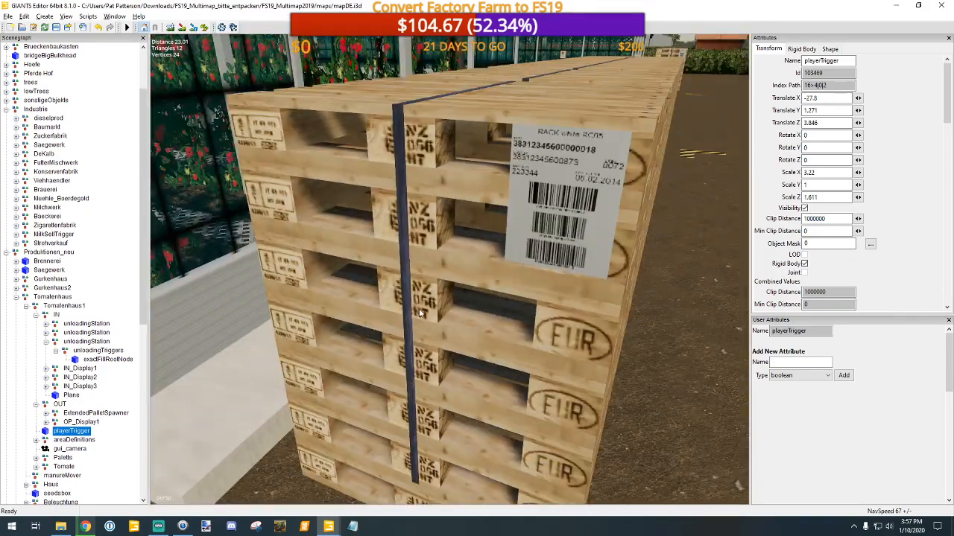
{"action": "left_click", "coordinate": [419, 314]}
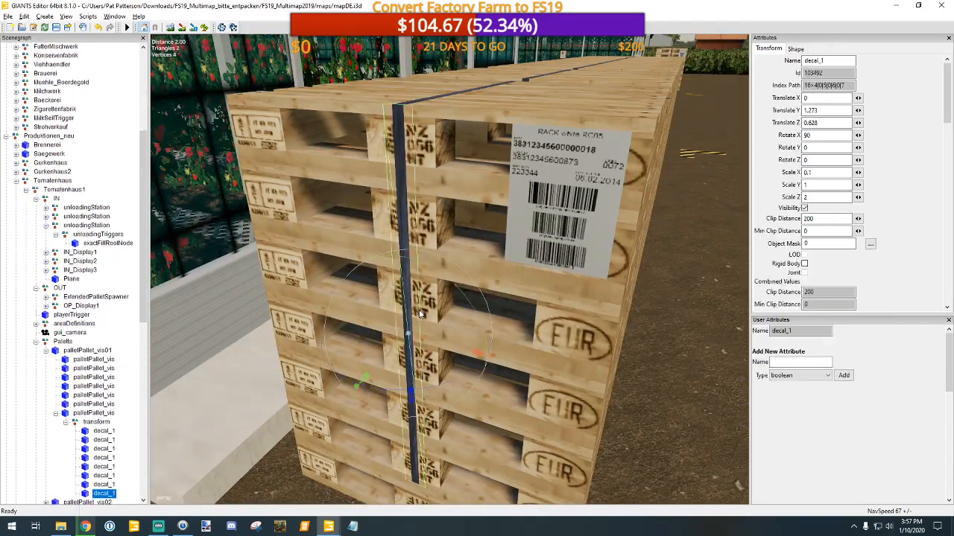
{"action": "key", "text": "f"}
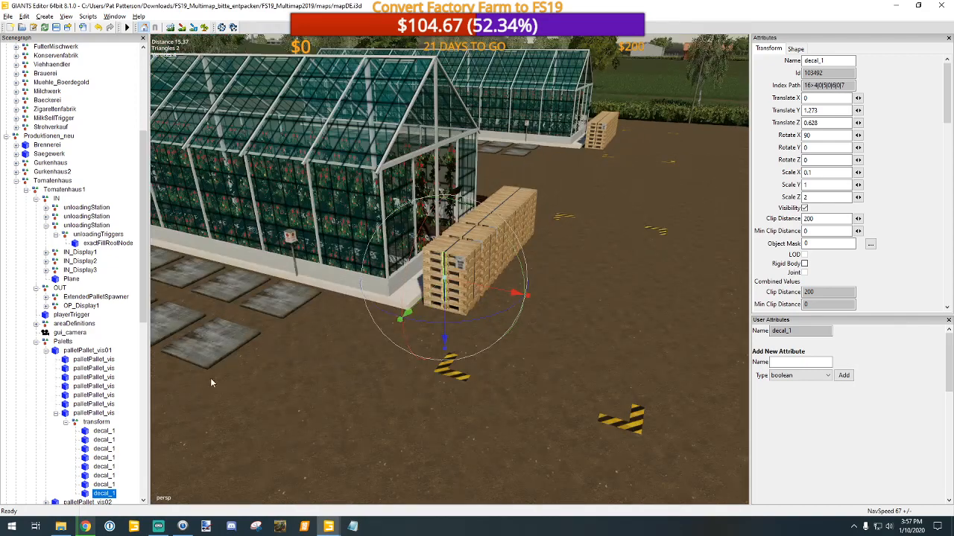
Step: Check the decal's parents palletPallet_vis and palletPallet_vis01, and collapse the Paletts group
{"action": "left_click", "coordinate": [95, 413]}
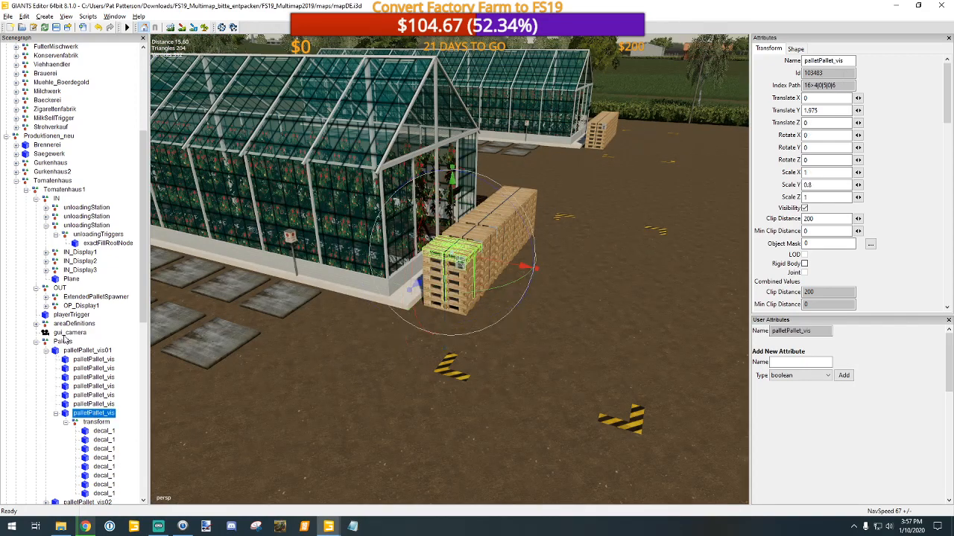
{"action": "left_click", "coordinate": [84, 352]}
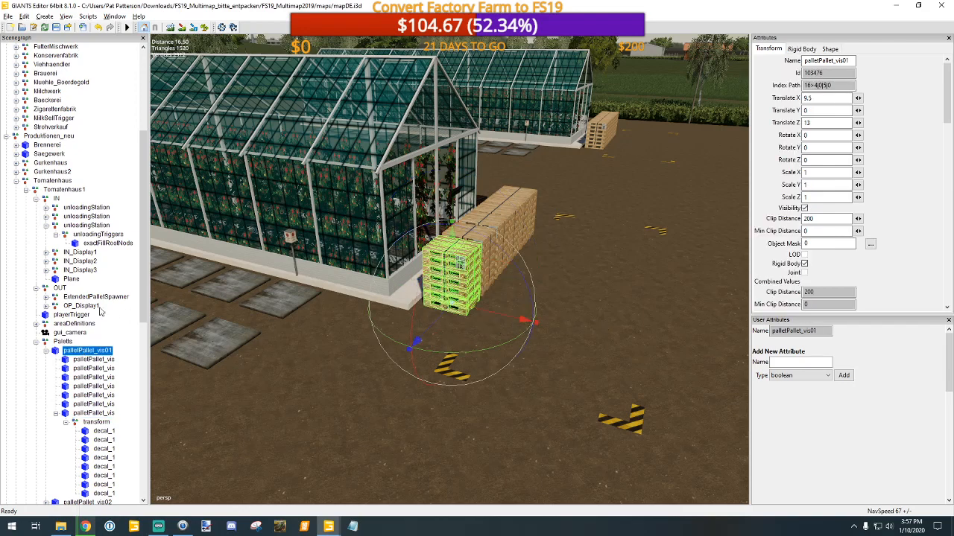
{"action": "left_click", "coordinate": [45, 350]}
{"action": "left_click", "coordinate": [36, 341]}
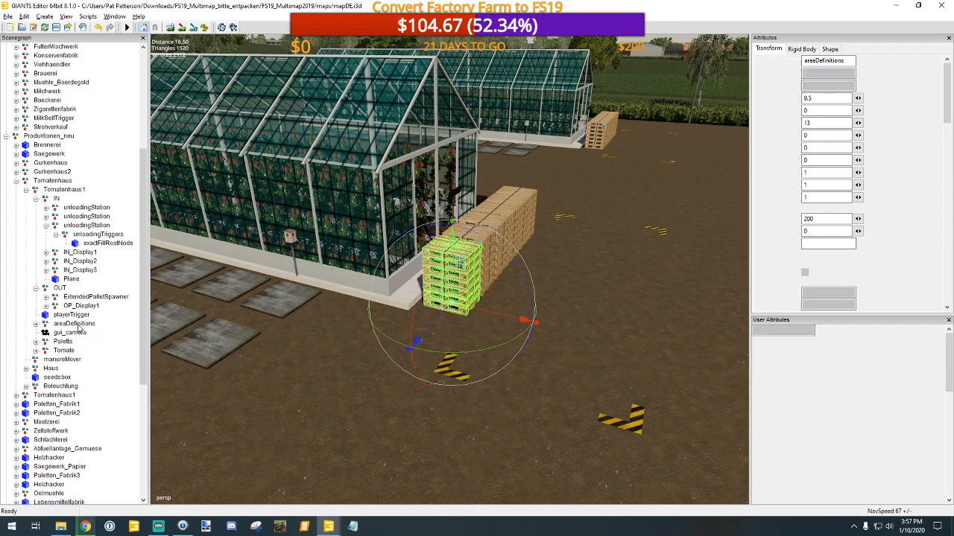
Step: Check the areaDefinitions group of the Tomatenhaus1 production
{"action": "left_click", "coordinate": [74, 324]}
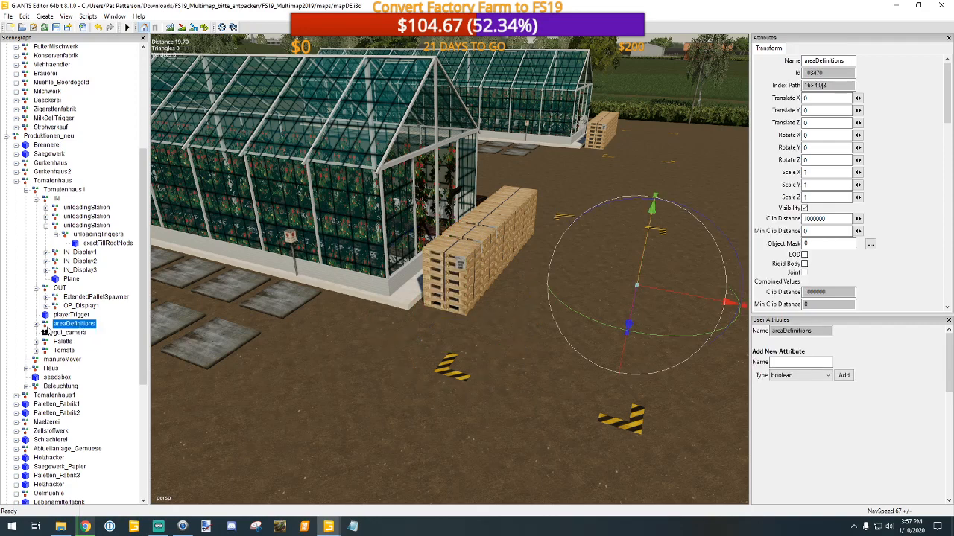
{"action": "scroll", "coordinate": [78, 349], "scroll_direction": "up", "scroll_amount": 2}
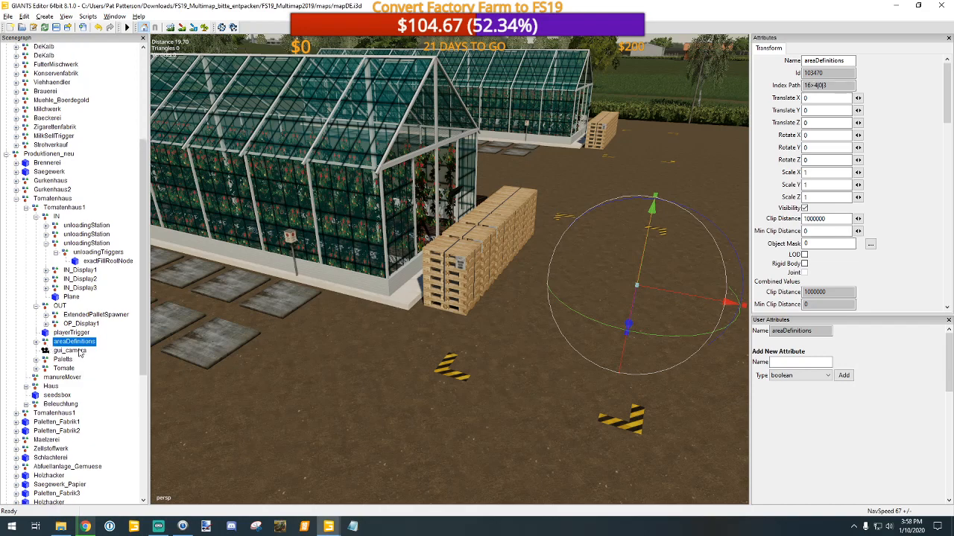
{"action": "scroll", "coordinate": [77, 348], "scroll_direction": "up", "scroll_amount": 1}
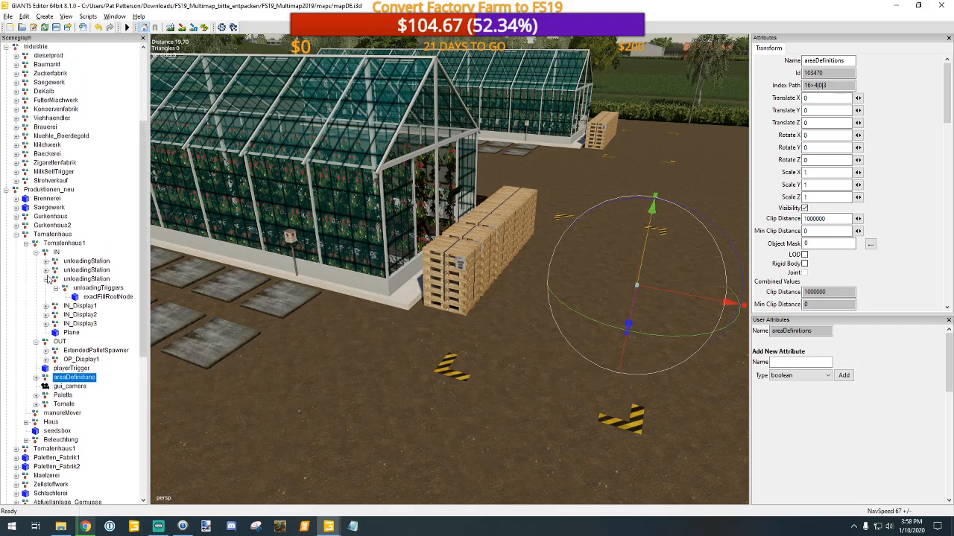
Step: Inspect the nested Gurkenhaus2 production's user attributes and the contents of its OUT group
{"action": "left_click", "coordinate": [16, 226]}
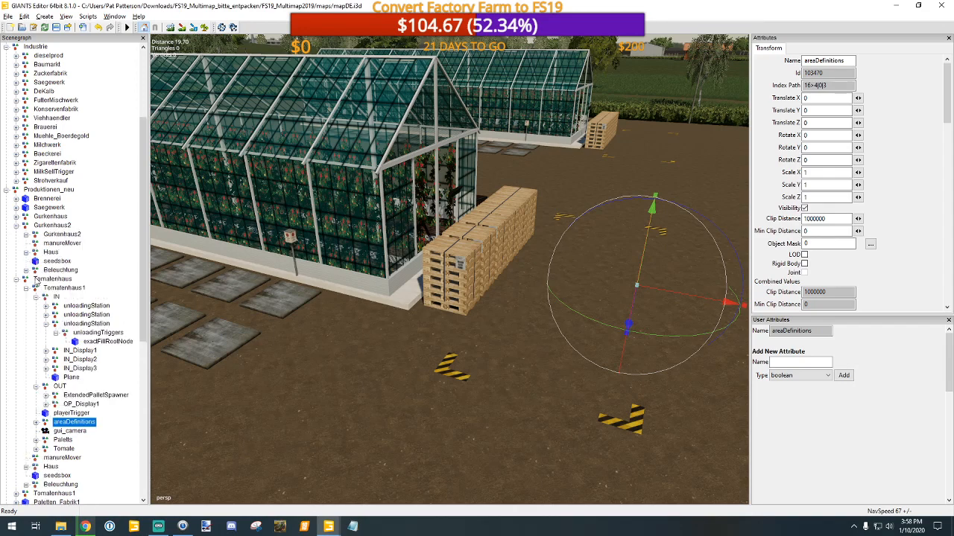
{"action": "left_click", "coordinate": [67, 236]}
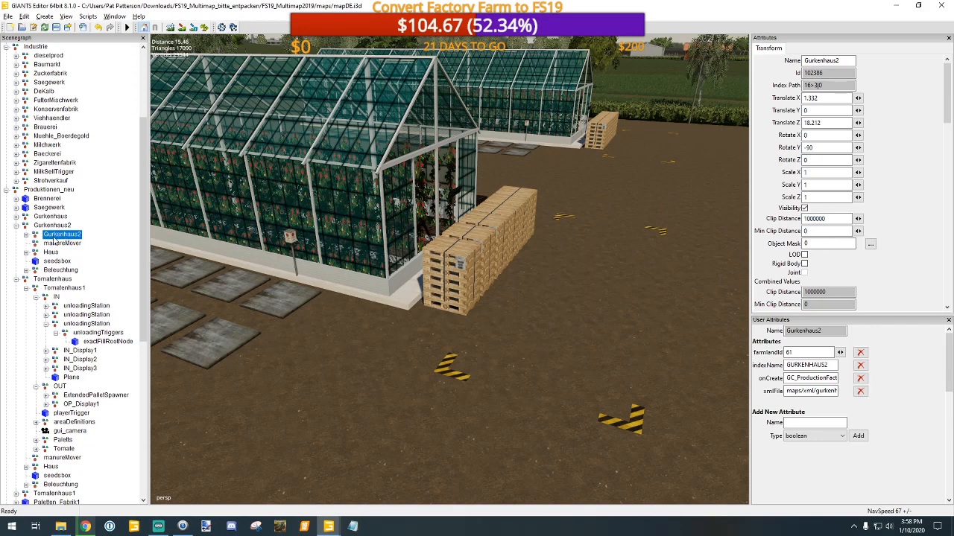
{"action": "left_click", "coordinate": [26, 235]}
{"action": "left_click", "coordinate": [35, 253]}
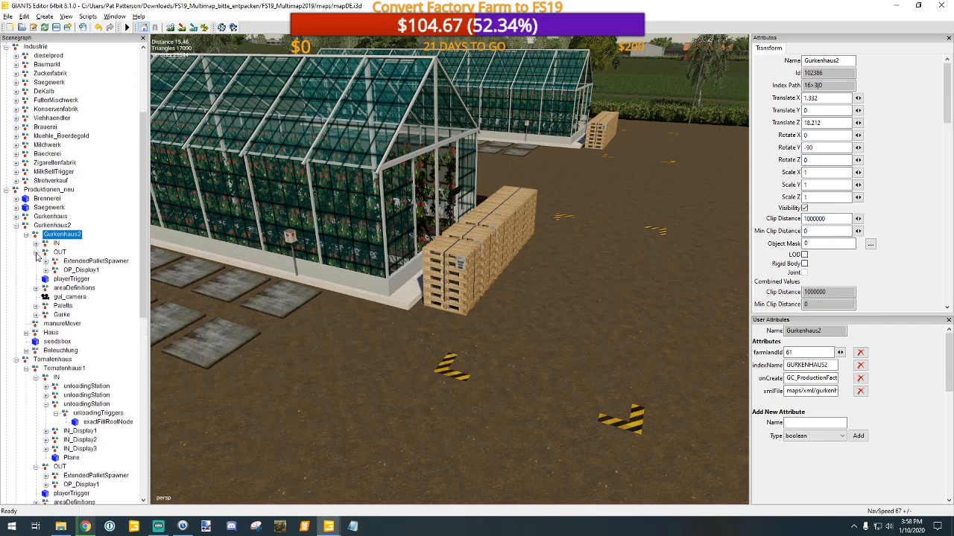
{"action": "left_click", "coordinate": [35, 252]}
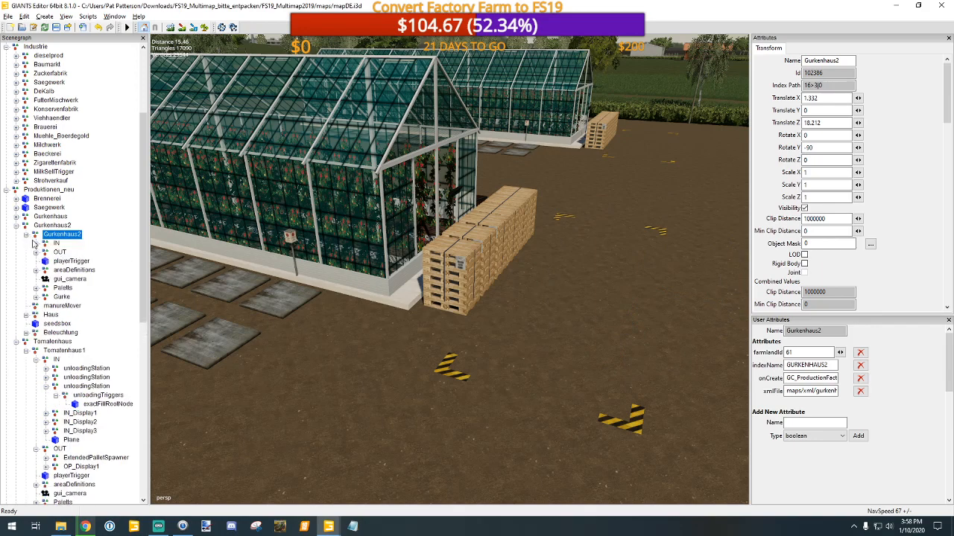
Step: Collapse the Gurkenhaus2 and Tomatenhaus branches under Produktionen_neu
{"action": "left_click", "coordinate": [26, 235]}
{"action": "left_click", "coordinate": [16, 226]}
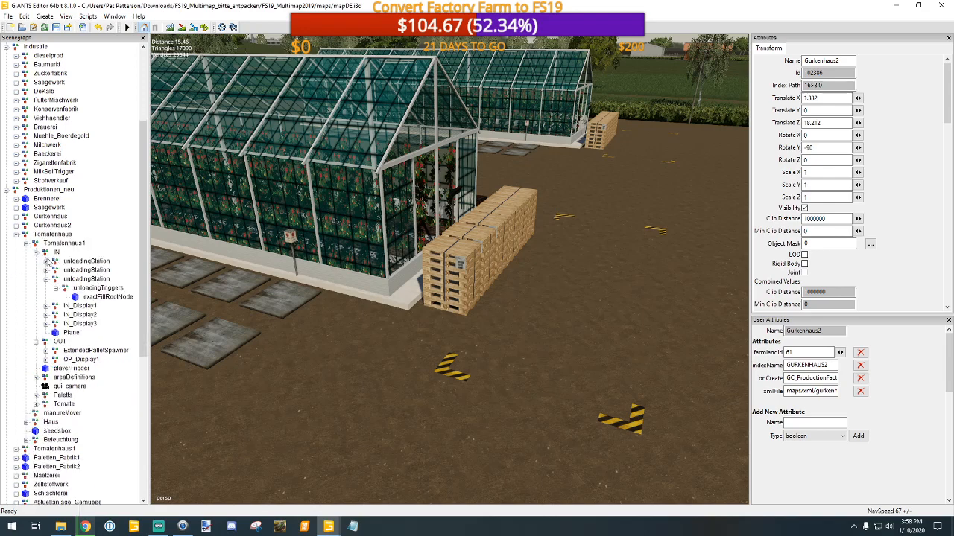
{"action": "left_click", "coordinate": [36, 252]}
{"action": "left_click", "coordinate": [26, 244]}
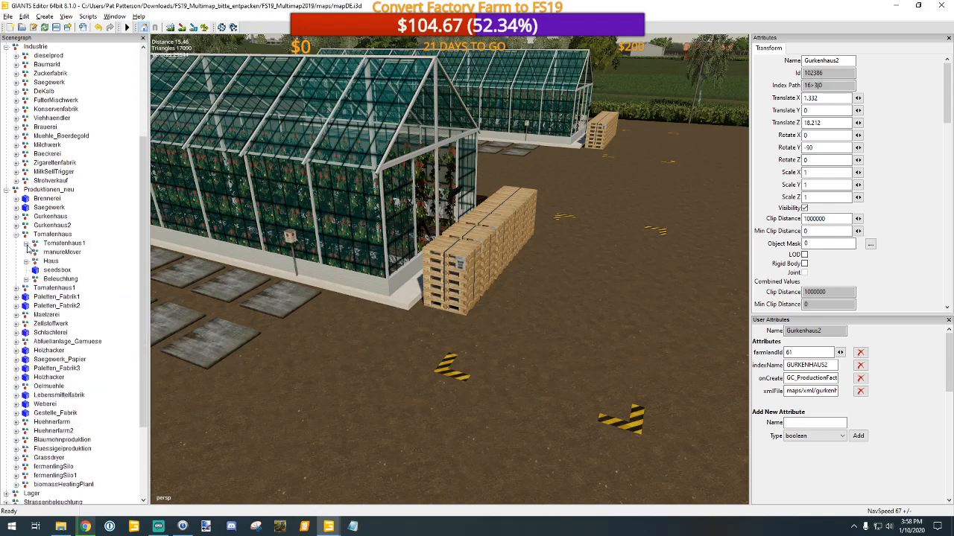
{"action": "left_click", "coordinate": [16, 234]}
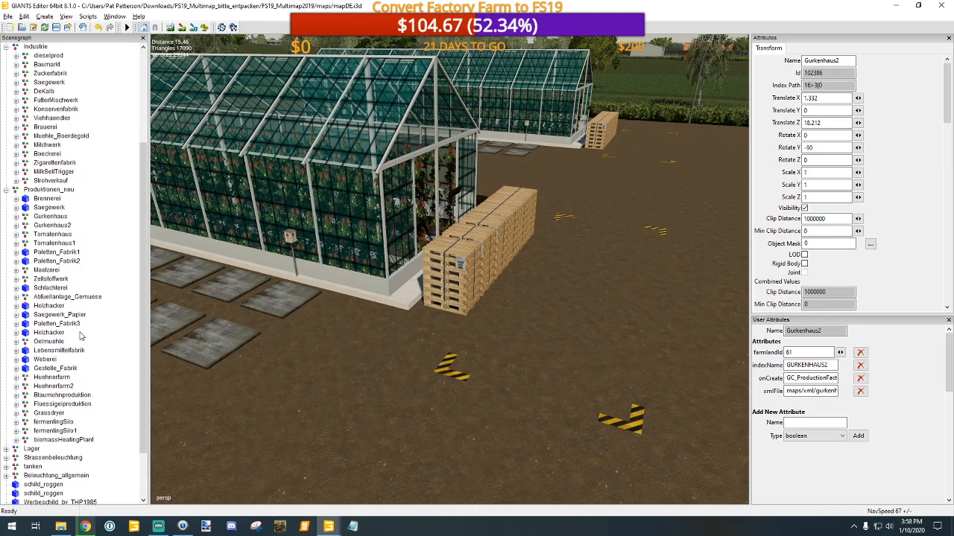
{"action": "scroll", "coordinate": [82, 331], "scroll_direction": "up", "scroll_amount": 5}
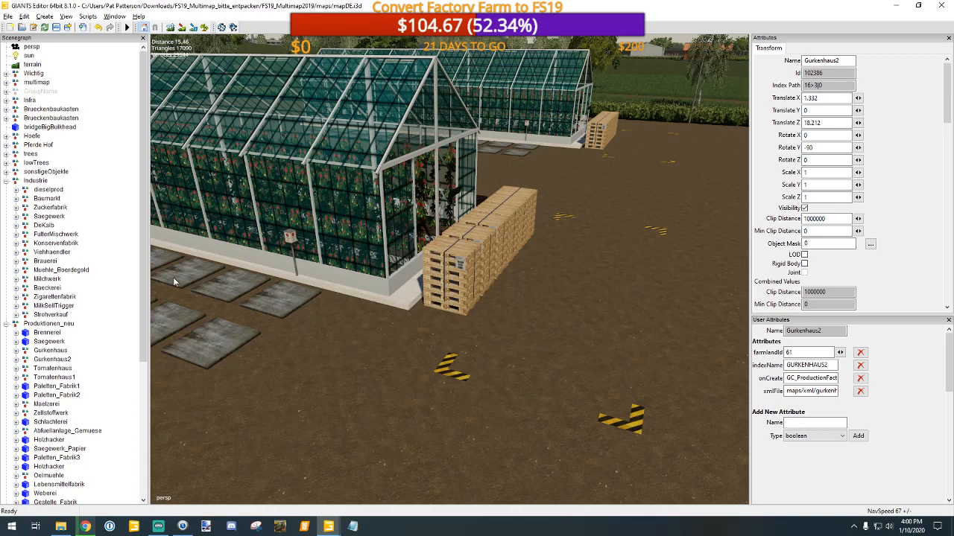
Step: Examine the Gurkenhaus2 greenhouse and its trigger areas from close up and from above
{"action": "middle_click_drag", "start_coordinate": [522, 378], "coordinate": [487, 398], "text": "alt"}
{"action": "left_click_drag", "start_coordinate": [487, 398], "coordinate": [345, 383], "text": "alt"}
{"action": "middle_click_drag", "start_coordinate": [344, 383], "coordinate": [388, 388], "text": "alt"}
{"action": "scroll", "coordinate": [437, 392], "scroll_direction": "up", "scroll_amount": 5}
{"action": "middle_click_drag", "start_coordinate": [487, 388], "coordinate": [473, 412], "text": "alt"}
{"action": "left_click_drag", "start_coordinate": [474, 413], "coordinate": [243, 420], "text": "alt"}
{"action": "middle_click_drag", "start_coordinate": [360, 420], "coordinate": [337, 388], "text": "alt"}
{"action": "scroll", "coordinate": [337, 388], "scroll_direction": "up", "scroll_amount": 2}
{"action": "scroll", "coordinate": [401, 388], "scroll_direction": "up", "scroll_amount": 6}
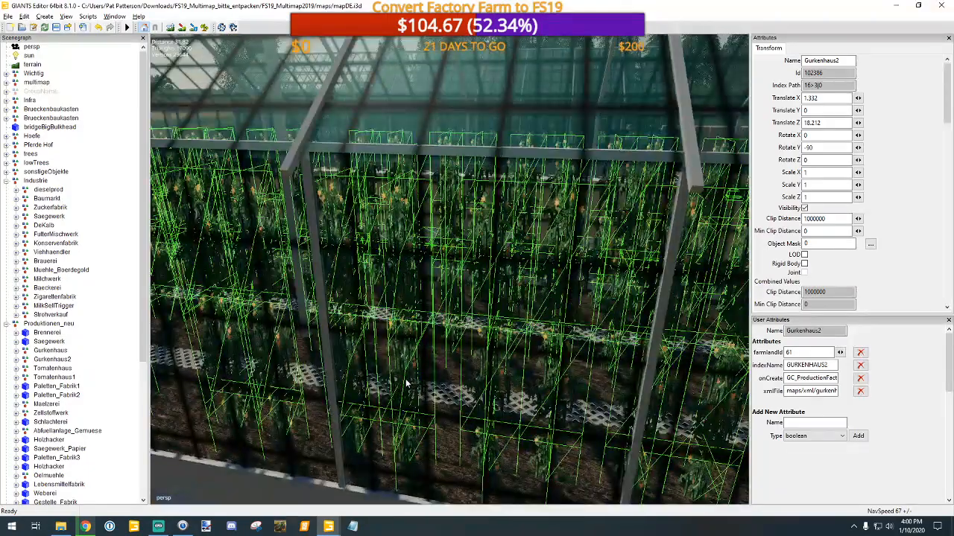
{"action": "scroll", "coordinate": [403, 393], "scroll_direction": "down", "scroll_amount": 8}
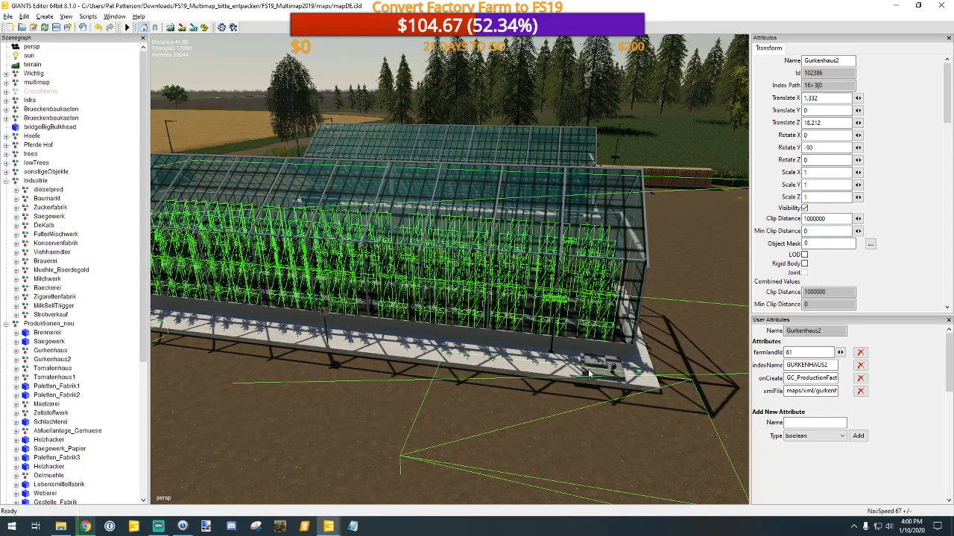
{"action": "scroll", "coordinate": [574, 378], "scroll_direction": "down", "scroll_amount": 3}
{"action": "middle_click_drag", "start_coordinate": [561, 383], "coordinate": [517, 396], "text": "alt"}
{"action": "left_click_drag", "start_coordinate": [517, 396], "coordinate": [365, 409], "text": "alt"}
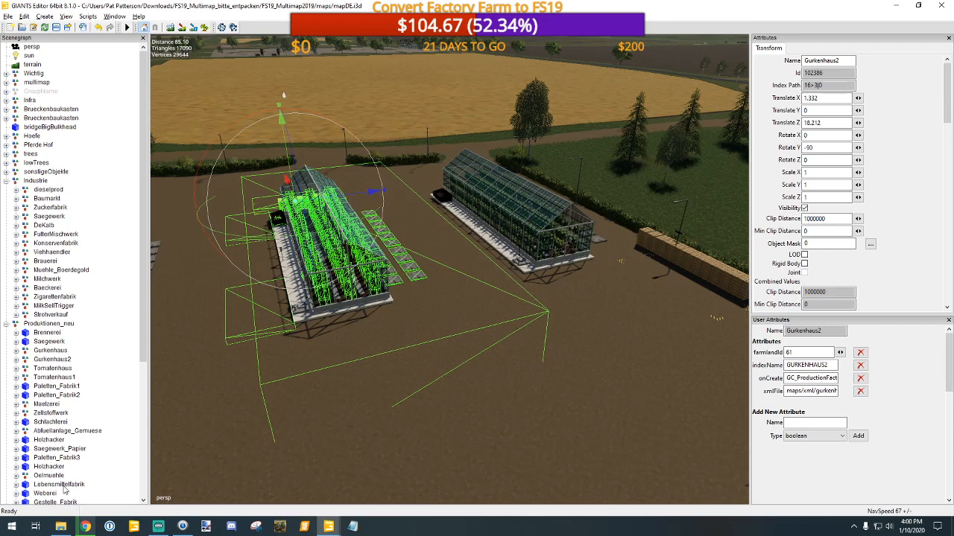
Step: Expand the Lebensmittelfabrik factory under Produktionen_neu and look through its child objects
{"action": "scroll", "coordinate": [83, 486], "scroll_direction": "down", "scroll_amount": 1}
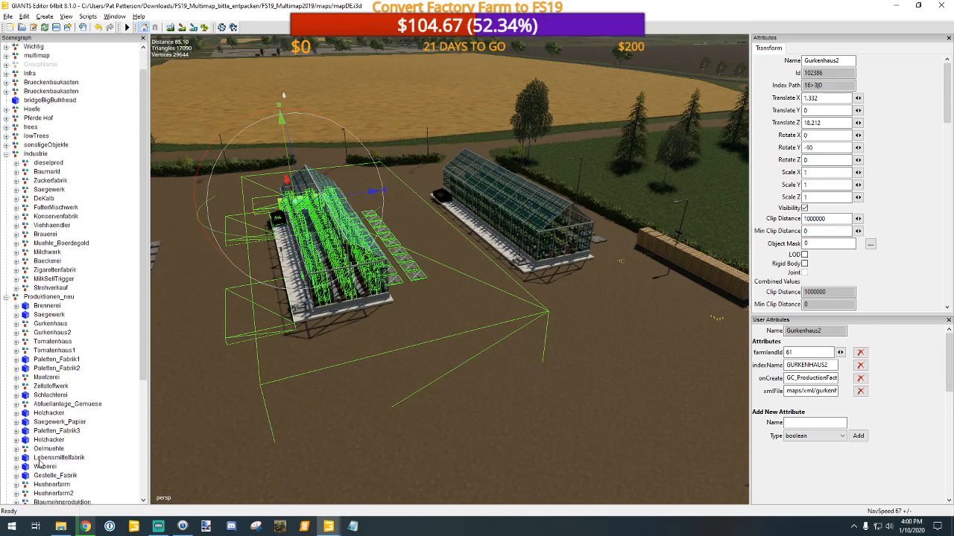
{"action": "left_click", "coordinate": [59, 458]}
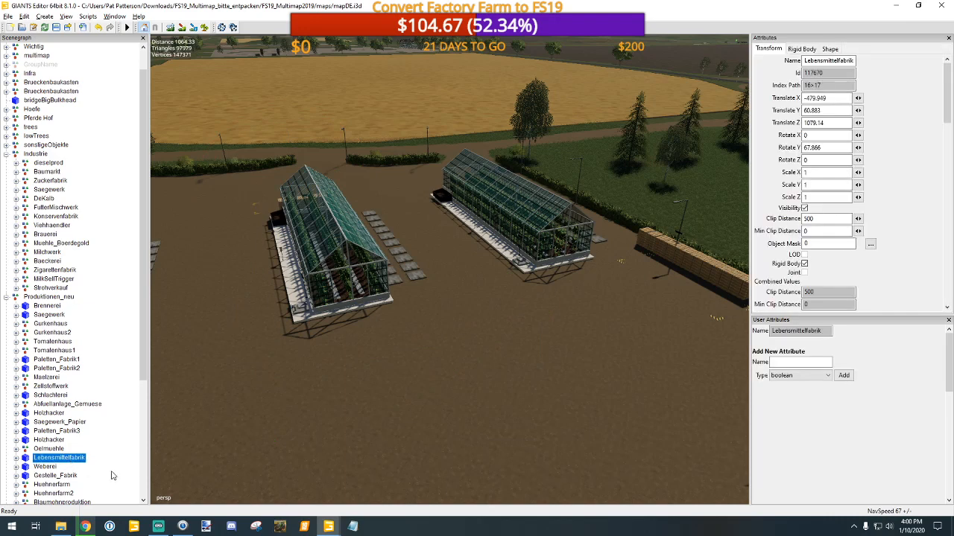
{"action": "left_click", "coordinate": [16, 457]}
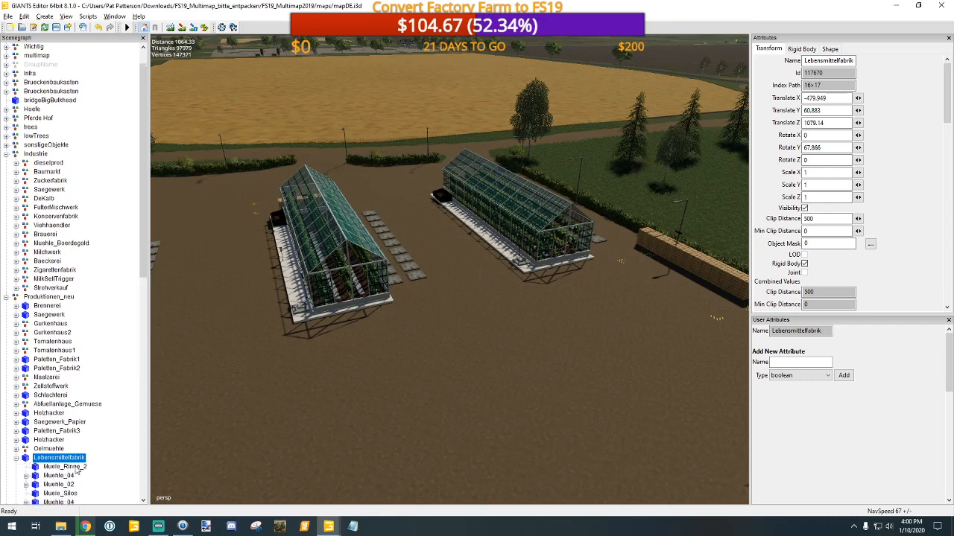
{"action": "scroll", "coordinate": [106, 473], "scroll_direction": "down", "scroll_amount": 4}
{"action": "scroll", "coordinate": [106, 473], "scroll_direction": "down", "scroll_amount": 3}
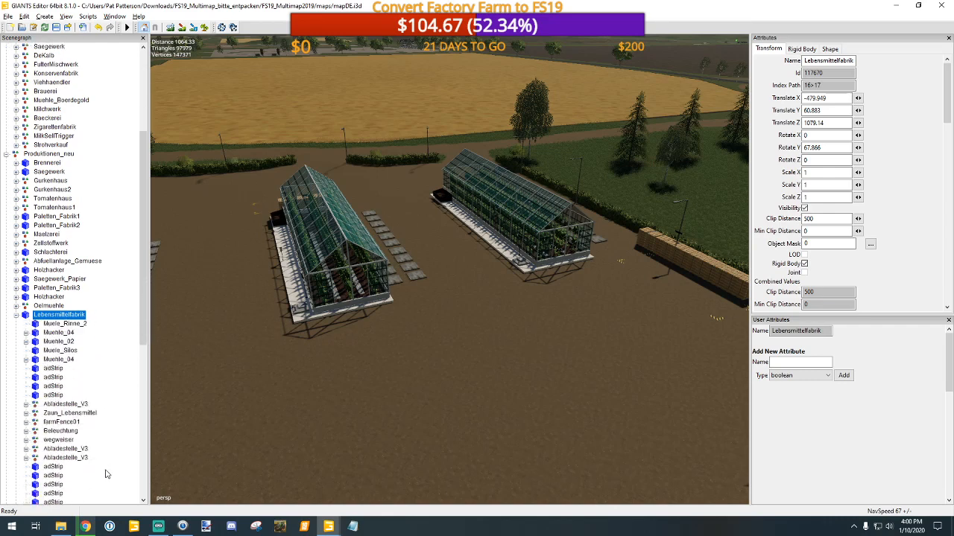
{"action": "scroll", "coordinate": [106, 475], "scroll_direction": "down", "scroll_amount": 4}
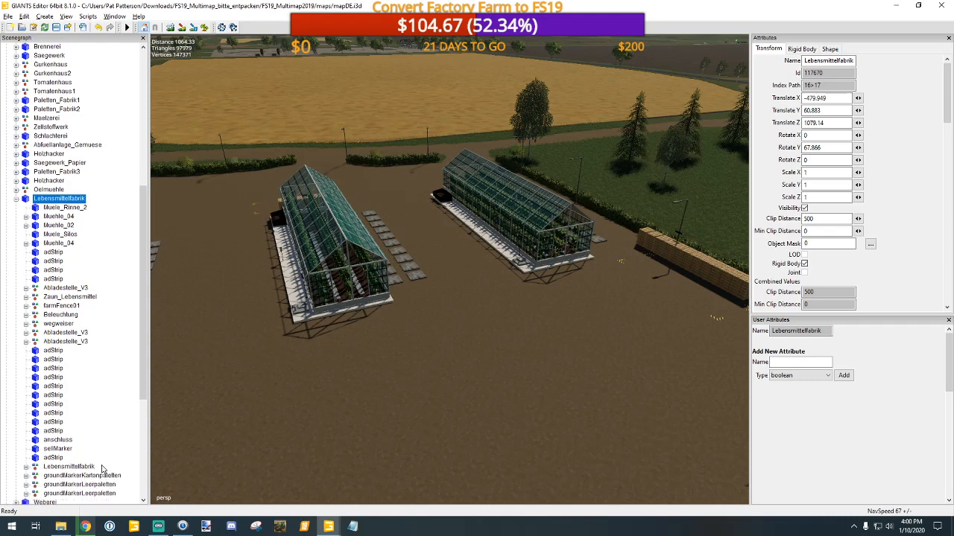
Step: Check the factory's Zaun_Lebensmittel and Beleuchtung groups and its parent Lebensmittelfabrik object
{"action": "left_click", "coordinate": [64, 298]}
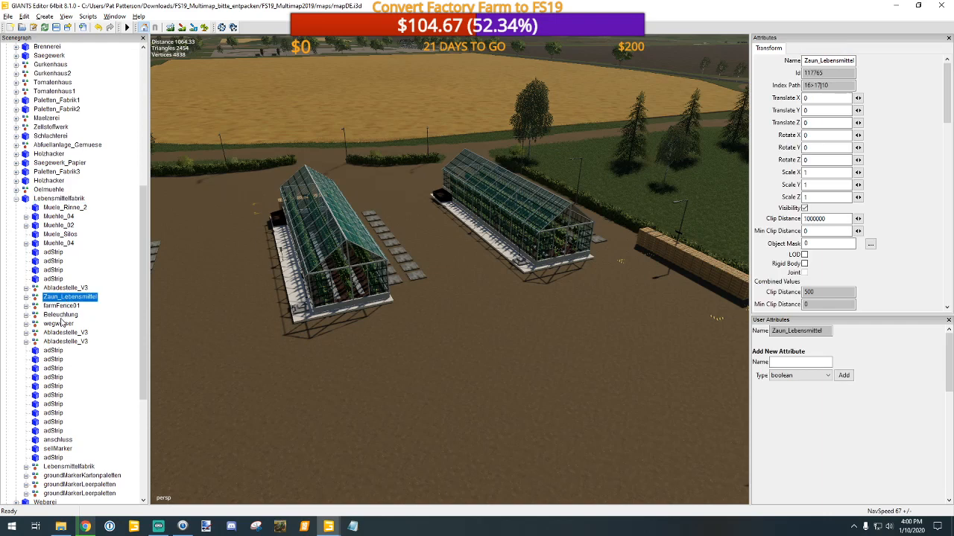
{"action": "left_click", "coordinate": [64, 316]}
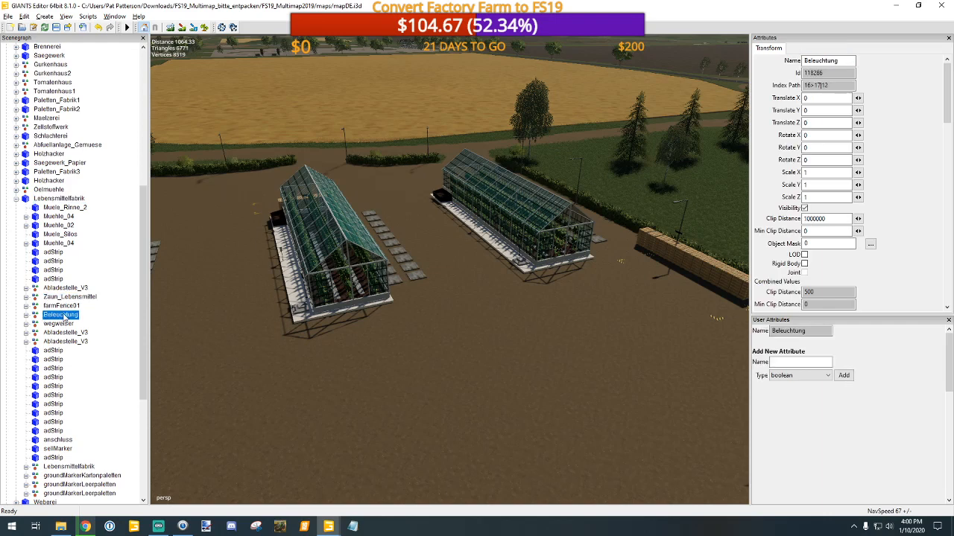
{"action": "left_click", "coordinate": [53, 200]}
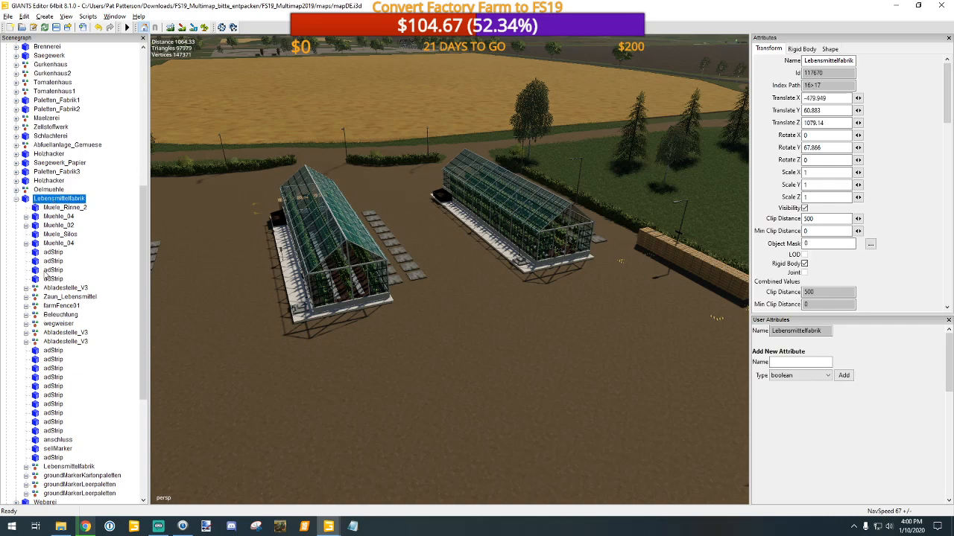
{"action": "scroll", "coordinate": [84, 443], "scroll_direction": "down", "scroll_amount": 1}
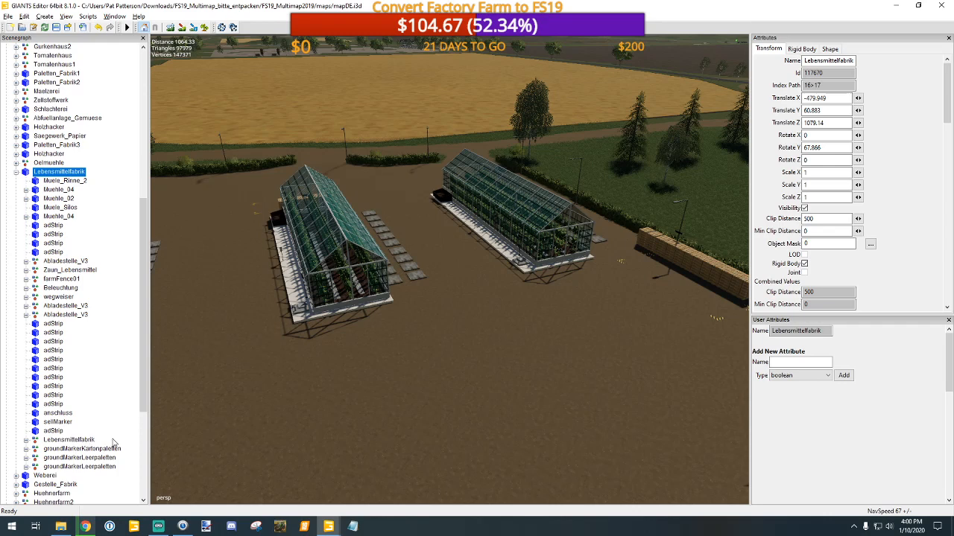
Step: Inspect the nested Lebensmittelfabrik production's user attributes, player triggers and the pallet spawners in its OUT group
{"action": "left_click", "coordinate": [91, 441]}
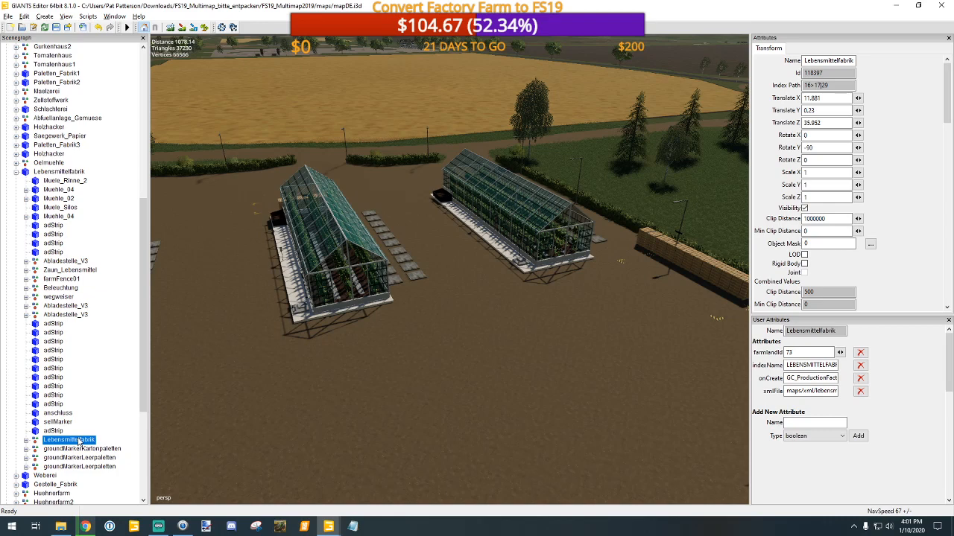
{"action": "left_click", "coordinate": [26, 441]}
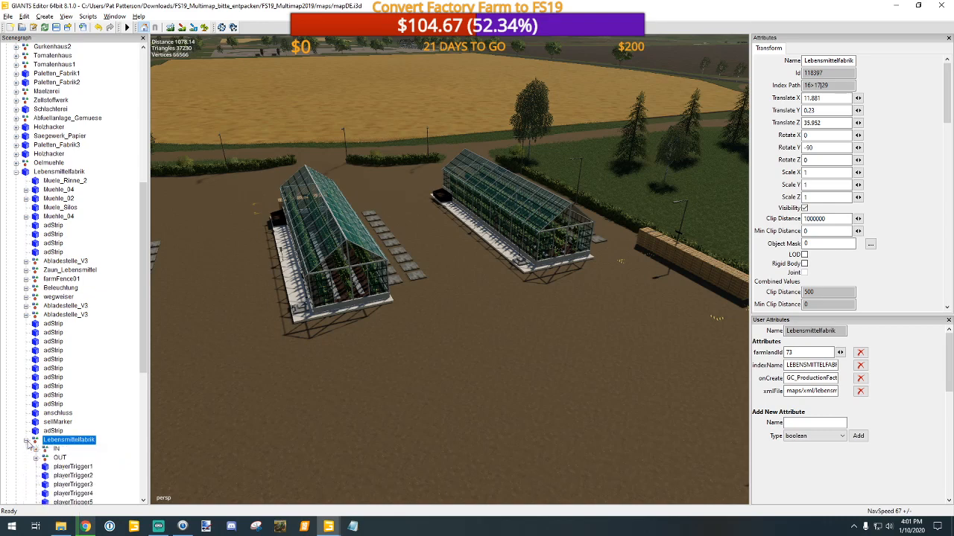
{"action": "scroll", "coordinate": [30, 436], "scroll_direction": "down", "scroll_amount": 1}
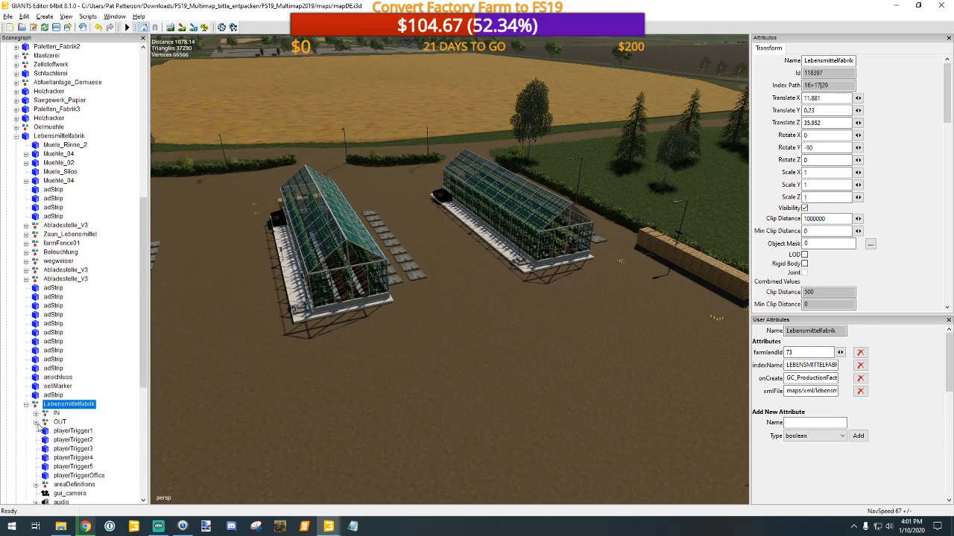
{"action": "left_click", "coordinate": [36, 423]}
{"action": "scroll", "coordinate": [111, 421], "scroll_direction": "down", "scroll_amount": 2}
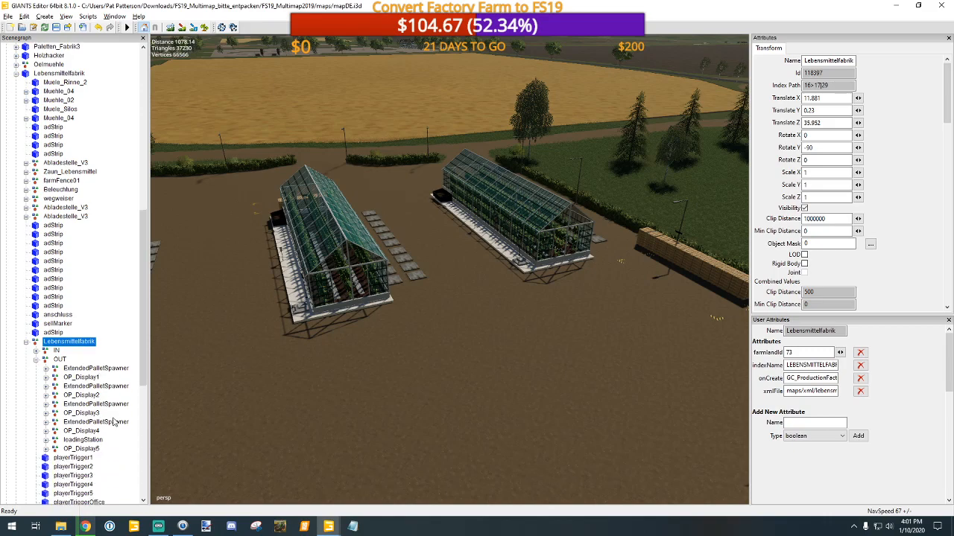
Step: Close the Multimap map and switch back to the Factory Farm map in GIANTS Editor
{"action": "left_click", "coordinate": [948, 6]}
{"action": "left_click", "coordinate": [531, 270]}
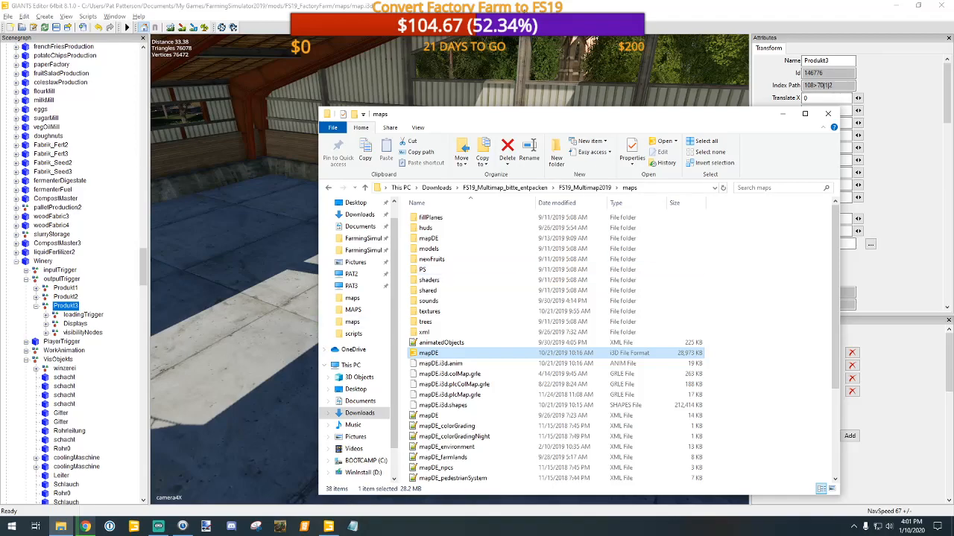
{"action": "key", "text": "alt+Tab"}
Step: Examine the Winery hall's three product output markers and the storage racks behind them from several angles
{"action": "middle_click_drag", "start_coordinate": [443, 301], "coordinate": [444, 328], "text": "alt"}
{"action": "mouse_move", "coordinate": [443, 328]}
{"action": "right_mouse_down", "text": "alt"}
{"action": "mouse_move", "coordinate": [456, 308]}
{"action": "mouse_move", "coordinate": [453, 322]}
{"action": "right_mouse_up", "text": "alt"}
{"action": "middle_click_drag", "start_coordinate": [416, 320], "coordinate": [435, 324], "text": "alt"}
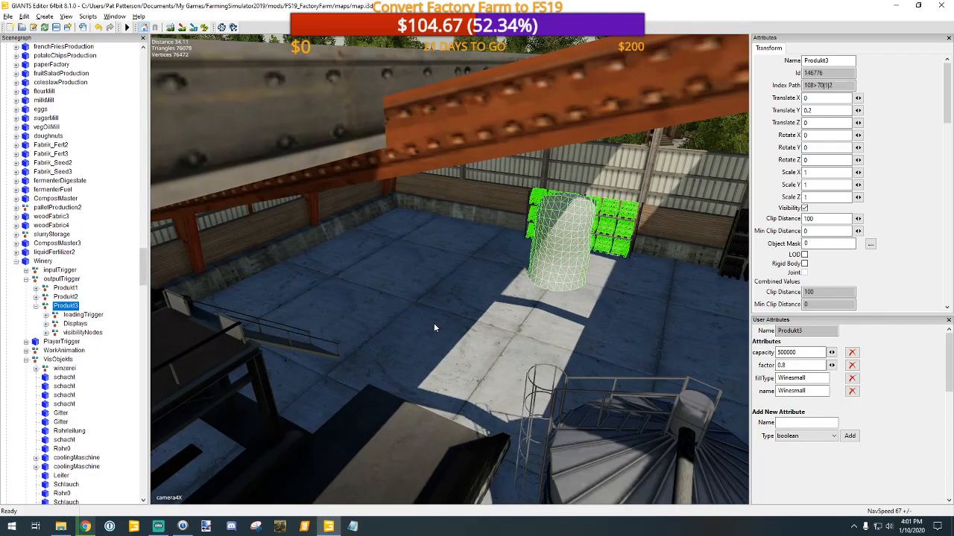
{"action": "left_click_drag", "start_coordinate": [435, 322], "coordinate": [551, 312], "text": "alt"}
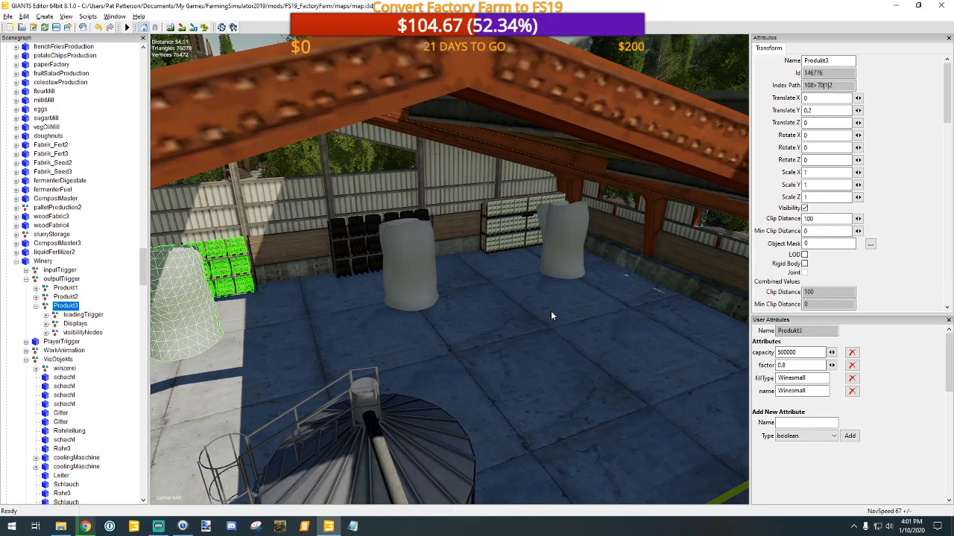
{"action": "right_click_drag", "start_coordinate": [605, 316], "coordinate": [531, 312]}
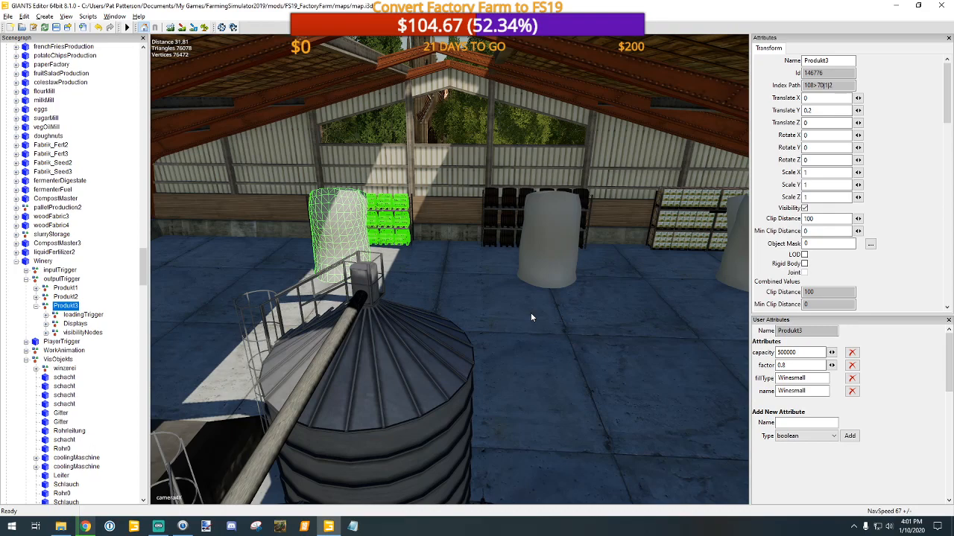
{"action": "mouse_move", "coordinate": [605, 264]}
{"action": "middle_mouse_down", "text": "alt"}
{"action": "mouse_move", "coordinate": [588, 265]}
{"action": "mouse_move", "coordinate": [593, 254]}
{"action": "mouse_move", "coordinate": [588, 267]}
{"action": "mouse_move", "coordinate": [613, 265]}
{"action": "middle_mouse_up", "text": "alt"}
{"action": "scroll", "coordinate": [593, 253], "scroll_direction": "up", "scroll_amount": 2}
{"action": "scroll", "coordinate": [600, 262], "scroll_direction": "up", "scroll_amount": 2}
{"action": "scroll", "coordinate": [599, 266], "scroll_direction": "up", "scroll_amount": 2}
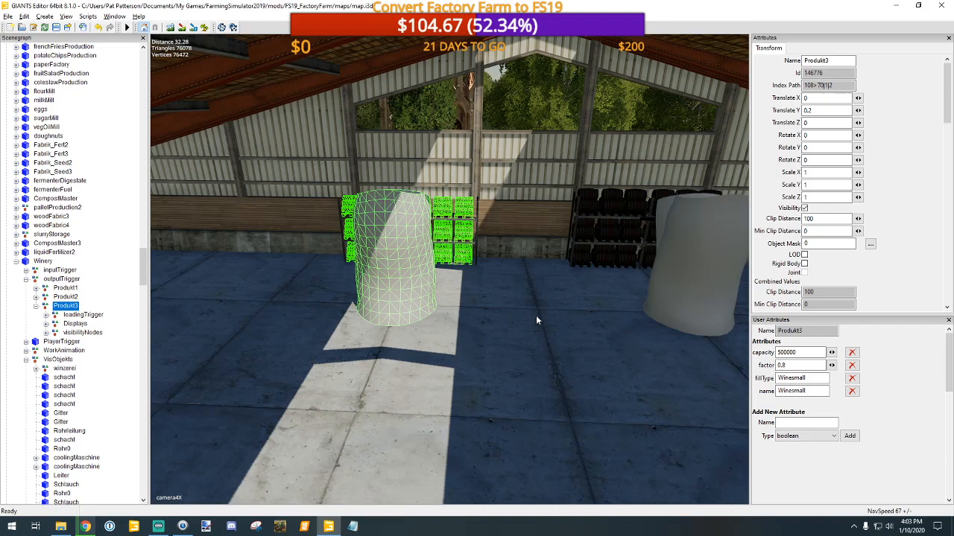
{"action": "left_click_drag", "start_coordinate": [551, 334], "coordinate": [656, 332], "text": "alt"}
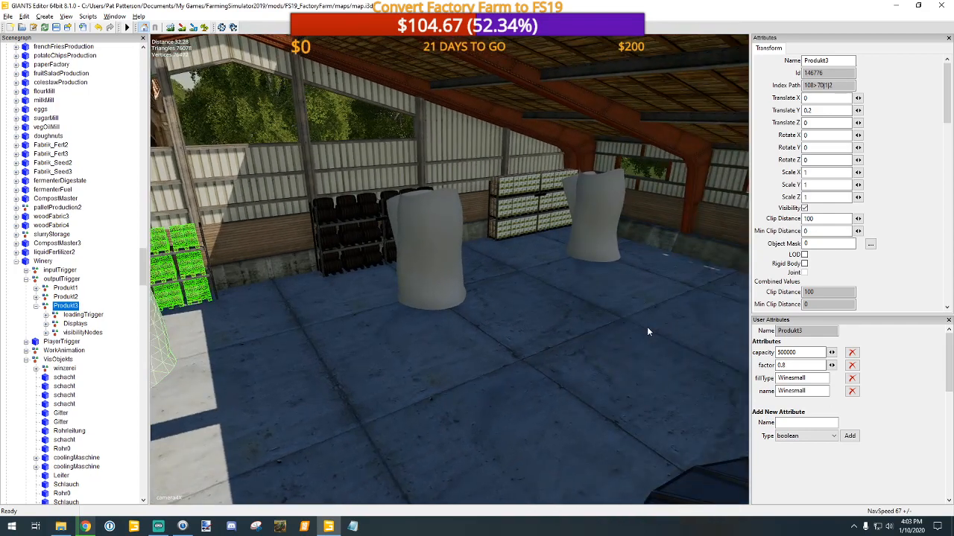
{"action": "scroll", "coordinate": [641, 335], "scroll_direction": "down", "scroll_amount": 2}
{"action": "scroll", "coordinate": [639, 332], "scroll_direction": "up", "scroll_amount": 1}
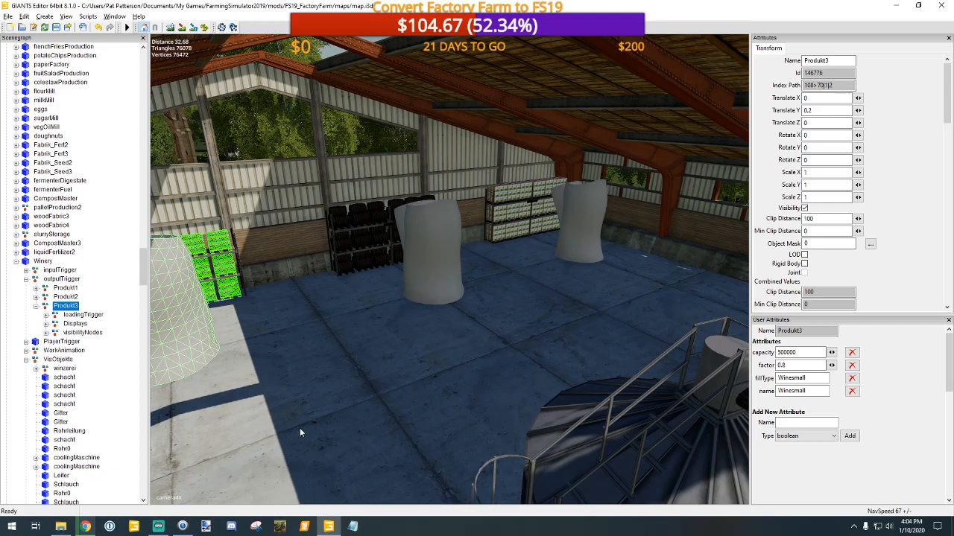
{"action": "scroll", "coordinate": [307, 423], "scroll_direction": "up", "scroll_amount": 1}
{"action": "scroll", "coordinate": [310, 432], "scroll_direction": "down", "scroll_amount": 3}
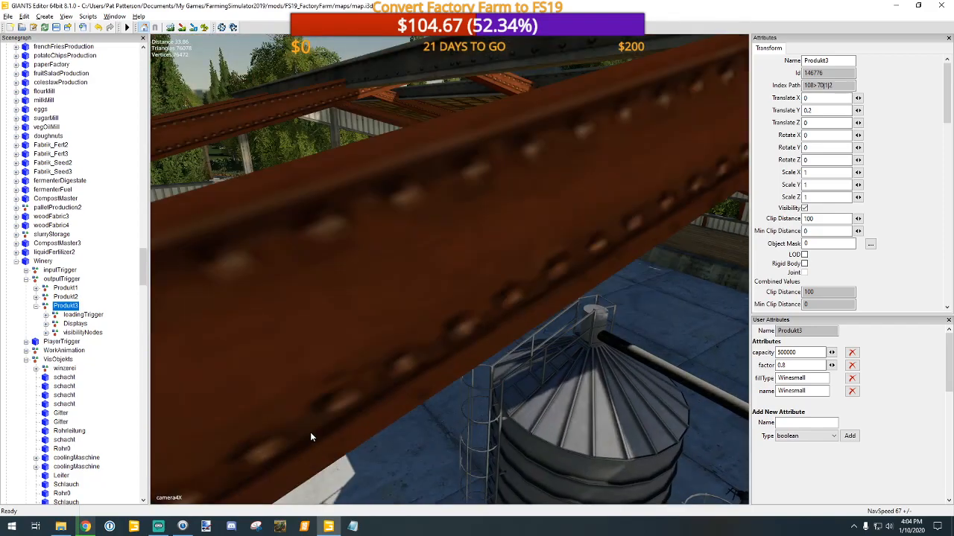
Step: Examine where the Produkt3 marker and its storage rack sit relative to the other product outputs inside the Winery hall
{"action": "scroll", "coordinate": [311, 435], "scroll_direction": "up", "scroll_amount": 3}
{"action": "left_click_drag", "start_coordinate": [469, 383], "coordinate": [388, 378], "text": "alt"}
{"action": "middle_click_drag", "start_coordinate": [500, 379], "coordinate": [473, 378], "text": "alt"}
{"action": "scroll", "coordinate": [473, 384], "scroll_direction": "down", "scroll_amount": 1}
{"action": "left_click_drag", "start_coordinate": [473, 384], "coordinate": [438, 379], "text": "alt"}
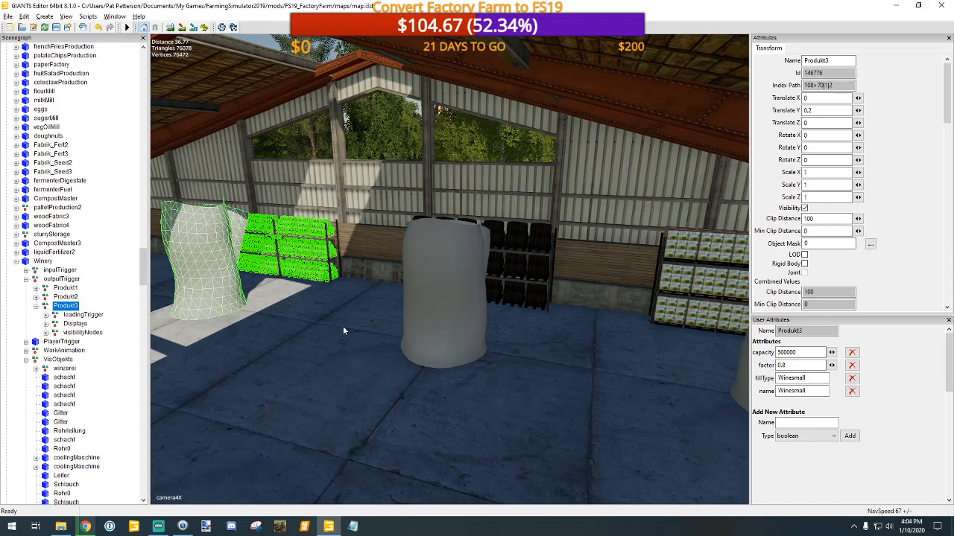
{"action": "scroll", "coordinate": [335, 321], "scroll_direction": "down", "scroll_amount": 5}
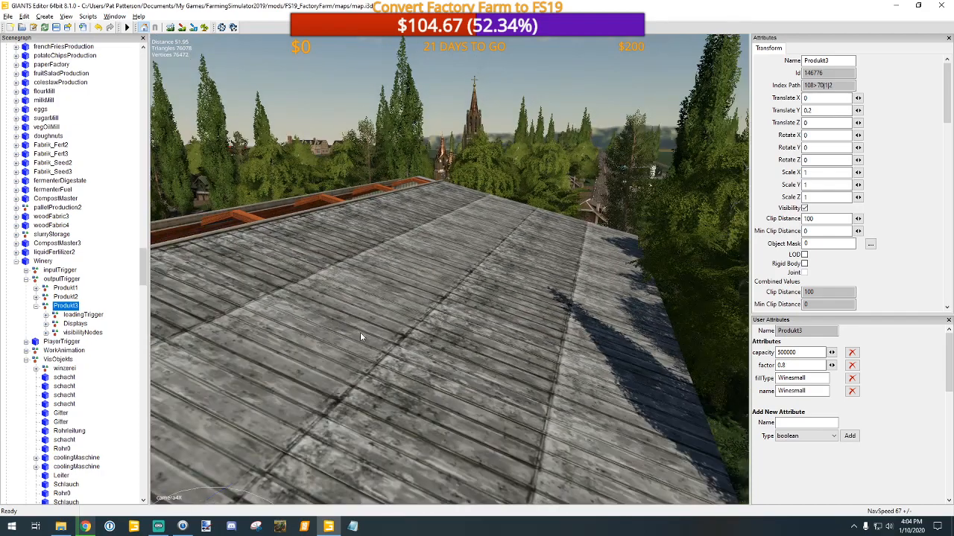
{"action": "scroll", "coordinate": [375, 328], "scroll_direction": "up", "scroll_amount": 4}
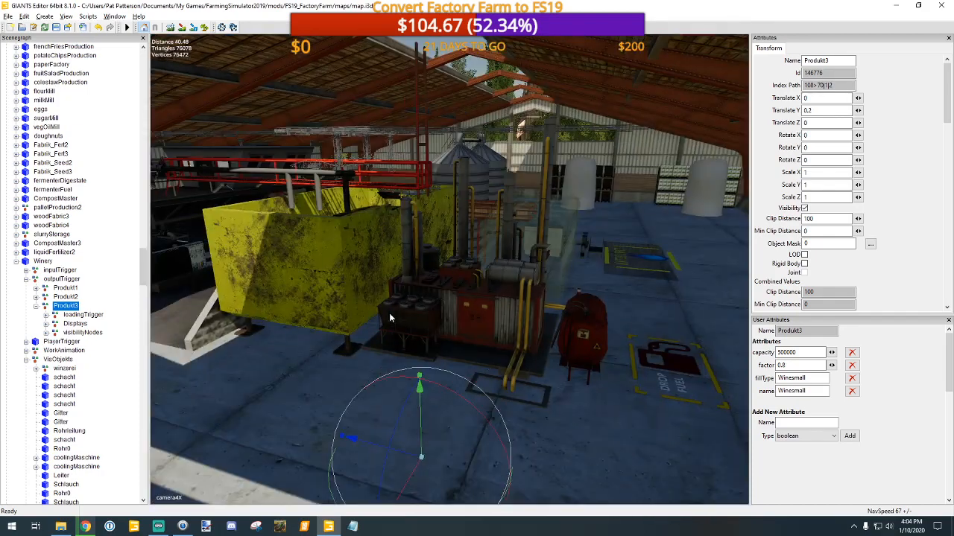
{"action": "middle_click_drag", "start_coordinate": [388, 313], "coordinate": [441, 291]}
{"action": "right_click_drag", "start_coordinate": [441, 291], "coordinate": [445, 247], "text": "alt"}
{"action": "left_click_drag", "start_coordinate": [409, 282], "coordinate": [320, 287], "text": "alt"}
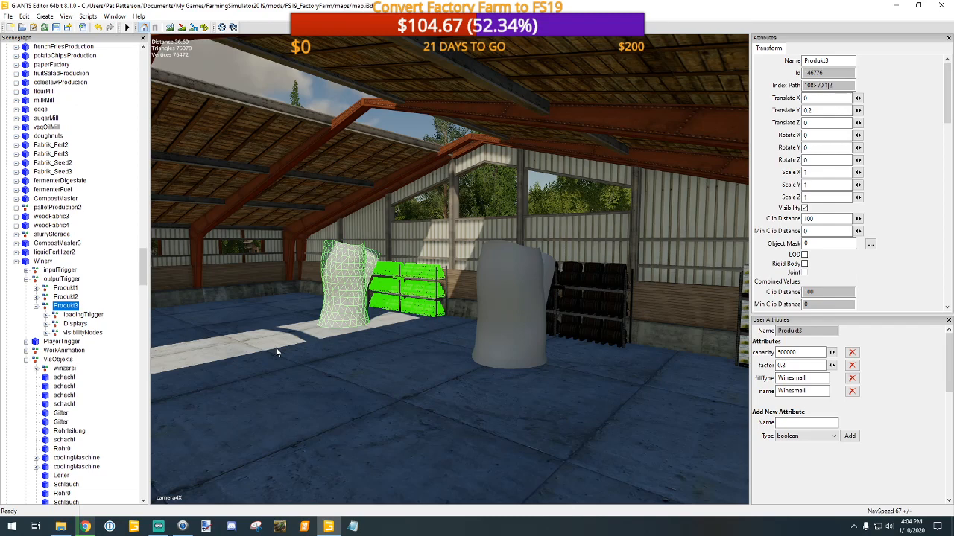
Step: Select Produkt3's visibilityNodes group and inspect its stacked barrel pallets on the storage rack up close
{"action": "left_click", "coordinate": [71, 333]}
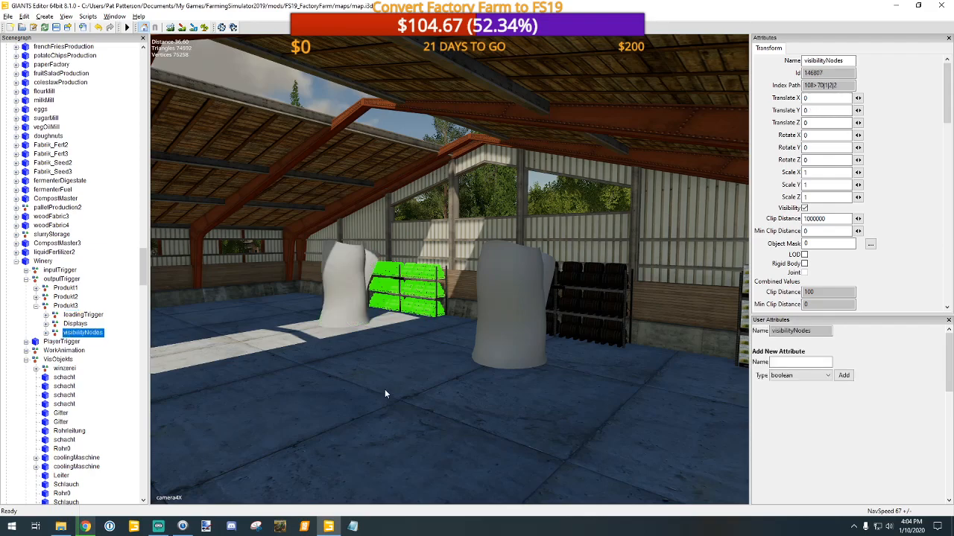
{"action": "key", "text": "f"}
{"action": "scroll", "coordinate": [404, 370], "scroll_direction": "up", "scroll_amount": 2}
{"action": "left_click_drag", "start_coordinate": [405, 370], "coordinate": [411, 395], "text": "alt"}
{"action": "scroll", "coordinate": [421, 371], "scroll_direction": "up", "scroll_amount": 3}
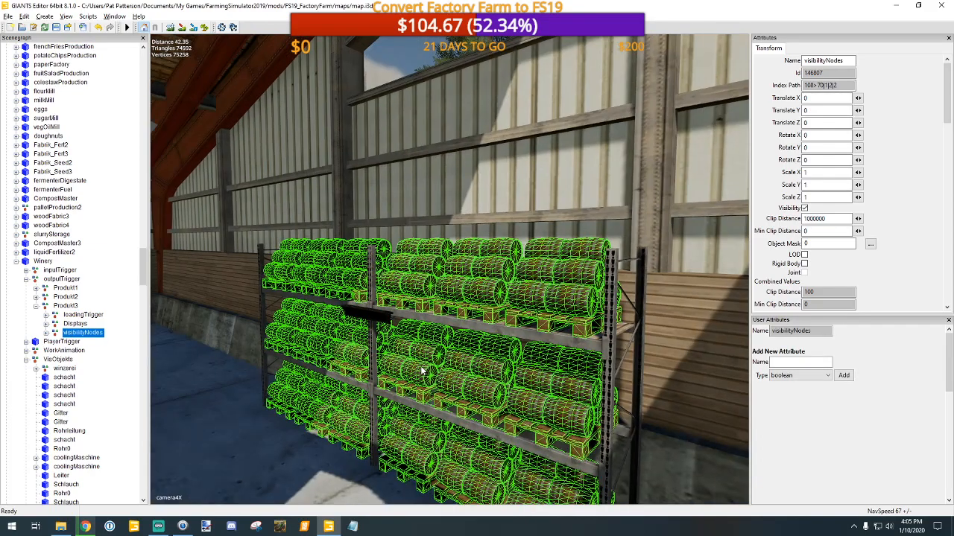
{"action": "scroll", "coordinate": [422, 371], "scroll_direction": "up", "scroll_amount": 1}
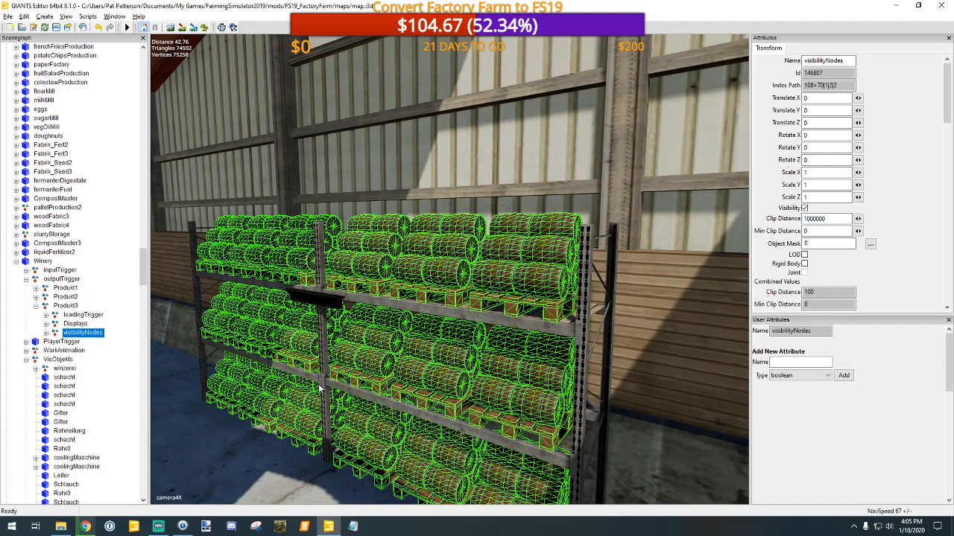
{"action": "scroll", "coordinate": [376, 413], "scroll_direction": "down", "scroll_amount": 2}
{"action": "scroll", "coordinate": [377, 417], "scroll_direction": "down", "scroll_amount": 1}
{"action": "left_click_drag", "start_coordinate": [376, 419], "coordinate": [415, 413], "text": "alt"}
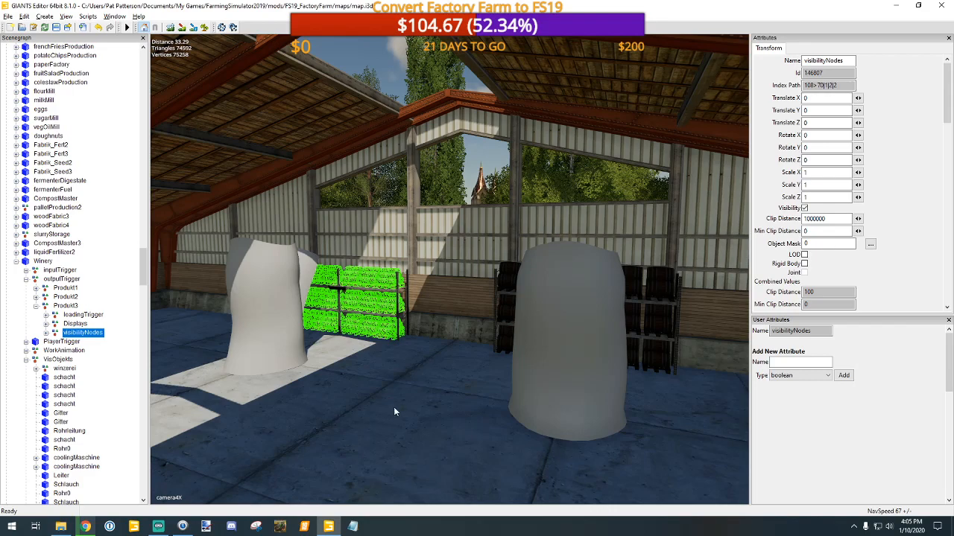
{"action": "scroll", "coordinate": [394, 411], "scroll_direction": "down", "scroll_amount": 10}
{"action": "scroll", "coordinate": [394, 456], "scroll_direction": "up", "scroll_amount": 10}
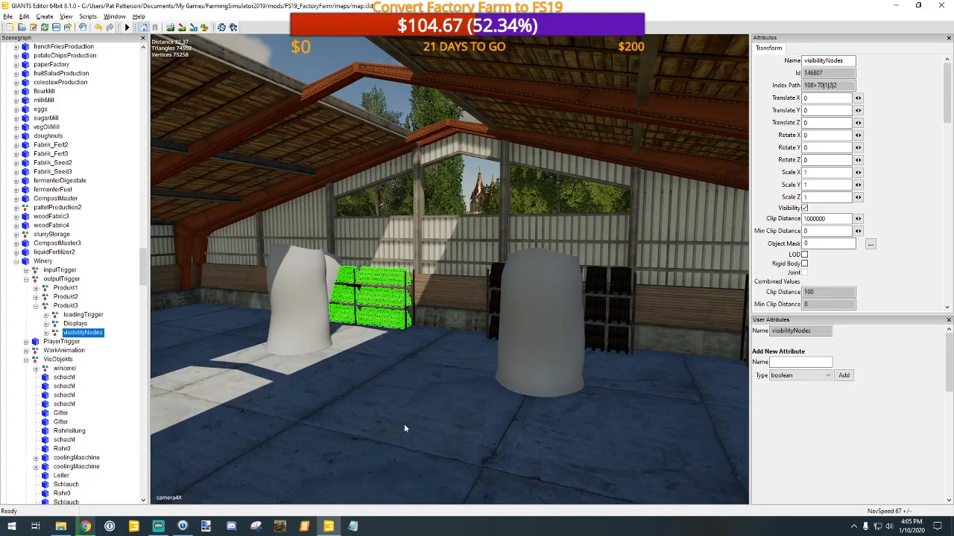
{"action": "mouse_move", "coordinate": [404, 425]}
{"action": "left_mouse_down", "text": "alt"}
{"action": "mouse_move", "coordinate": [486, 421]}
{"action": "mouse_move", "coordinate": [393, 423]}
{"action": "left_mouse_up", "text": "alt"}
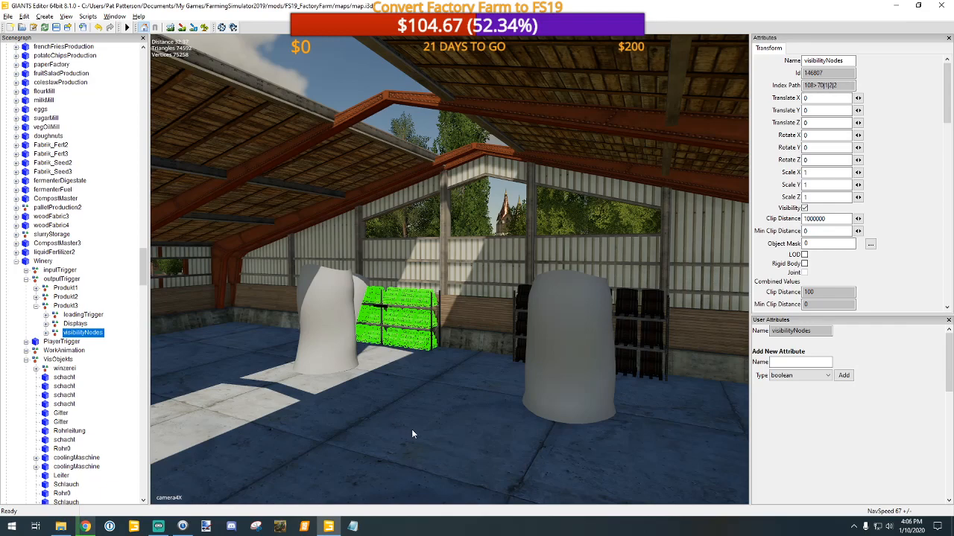
{"action": "scroll", "coordinate": [416, 432], "scroll_direction": "down", "scroll_amount": 3}
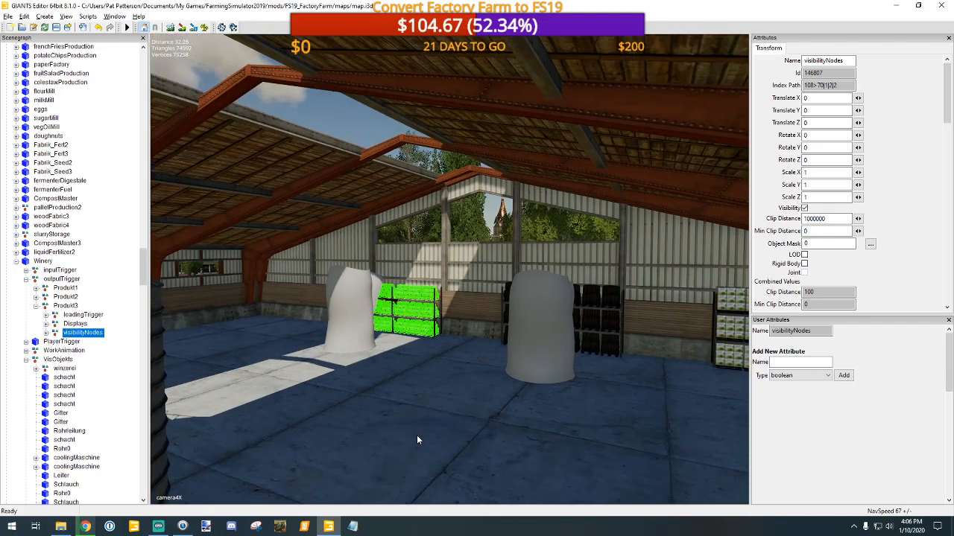
{"action": "scroll", "coordinate": [418, 426], "scroll_direction": "up", "scroll_amount": 5}
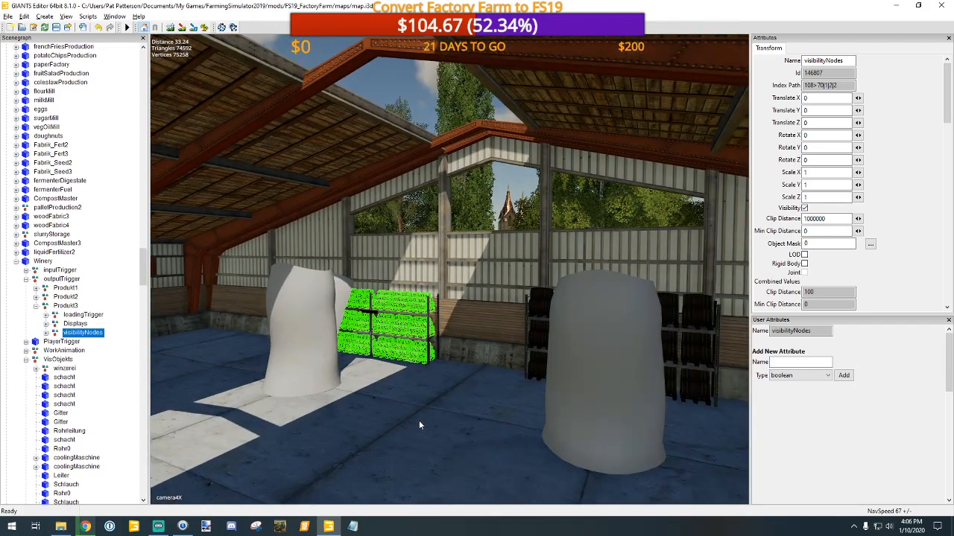